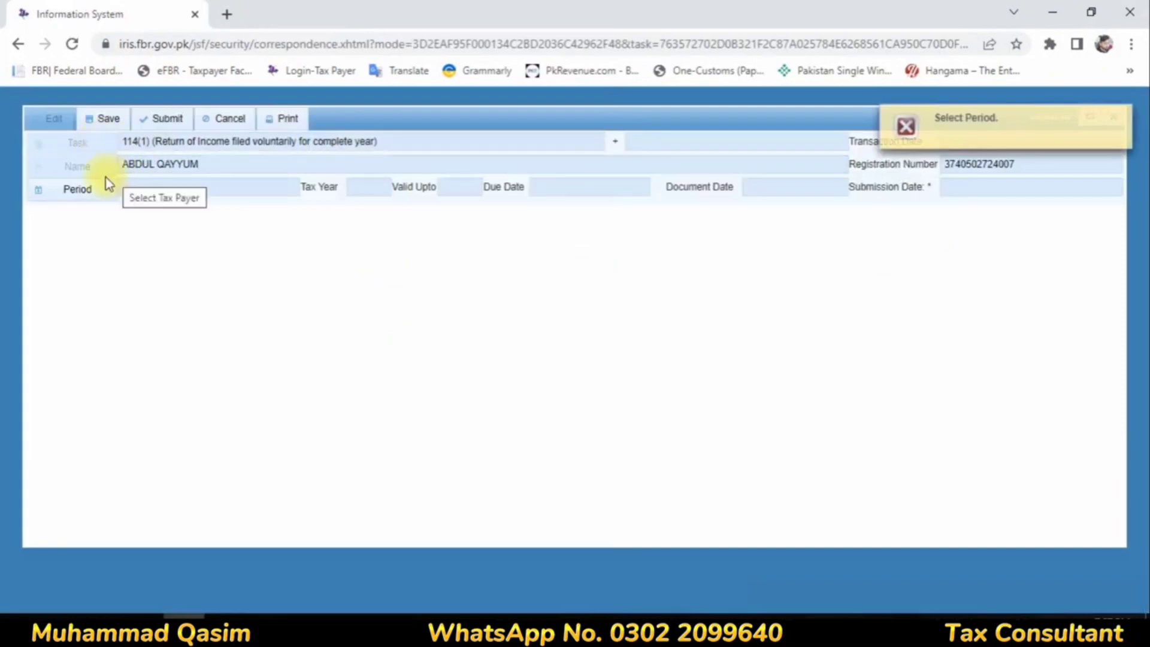
Step: Try to select the 2016 period for the voluntary 114(1) return and close the form without saving
{"action": "type", "text": "2016"}
{"action": "key", "text": "Return"}
{"action": "left_click", "coordinate": [661, 324]}
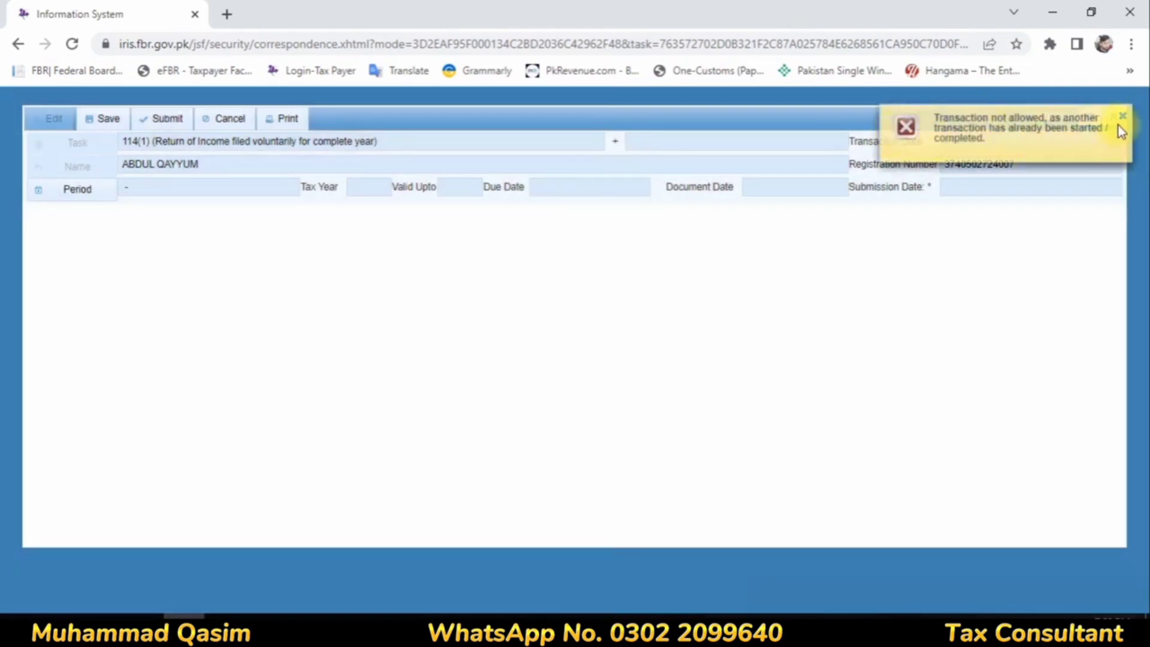
{"action": "left_click", "coordinate": [1121, 116]}
{"action": "left_click", "coordinate": [1113, 117]}
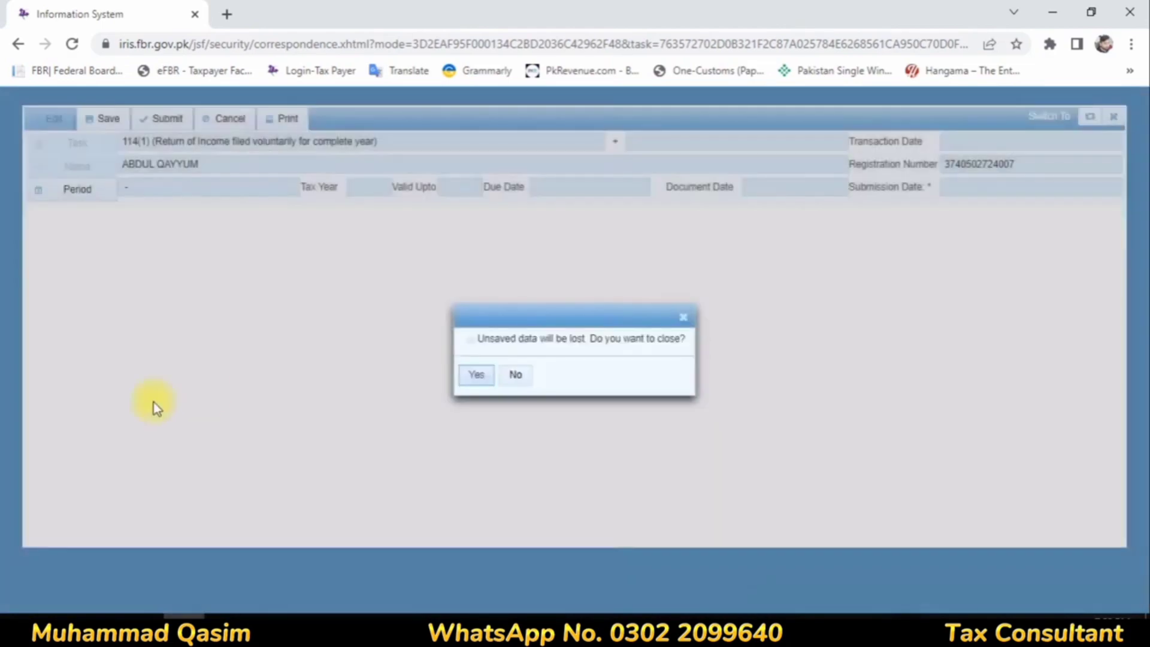
{"action": "left_click", "coordinate": [478, 374]}
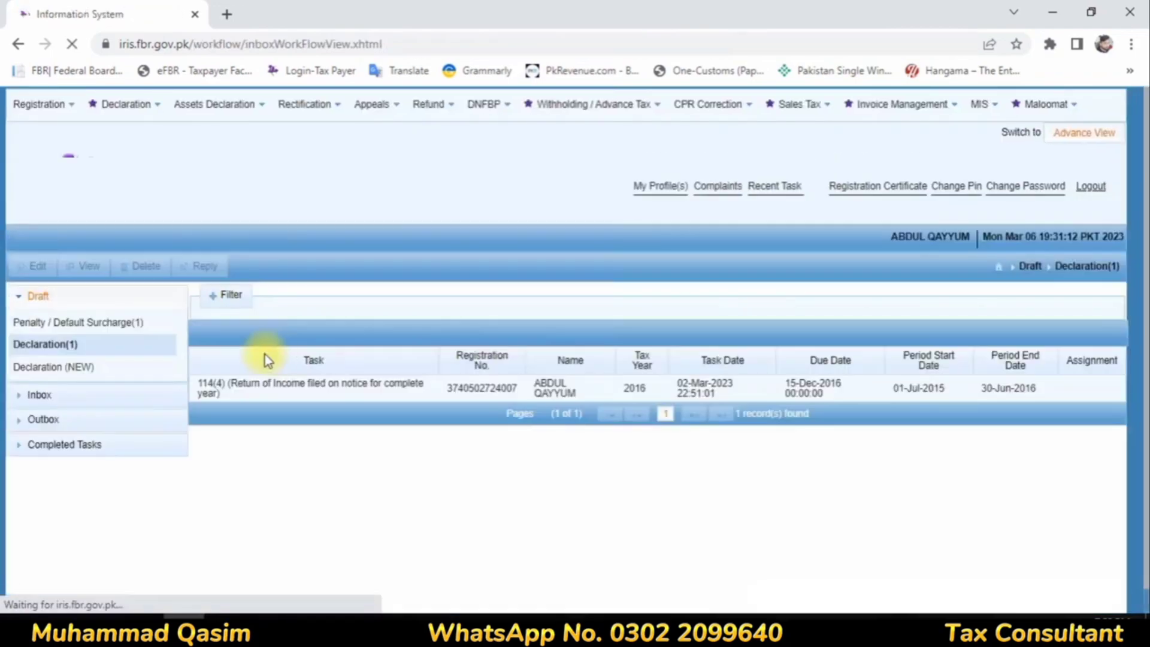
Step: Open the draft 114(4) return for tax year 2016 for editing and collapse its Tax Chargeable / Payments and Other Sources sections
{"action": "left_click", "coordinate": [274, 389]}
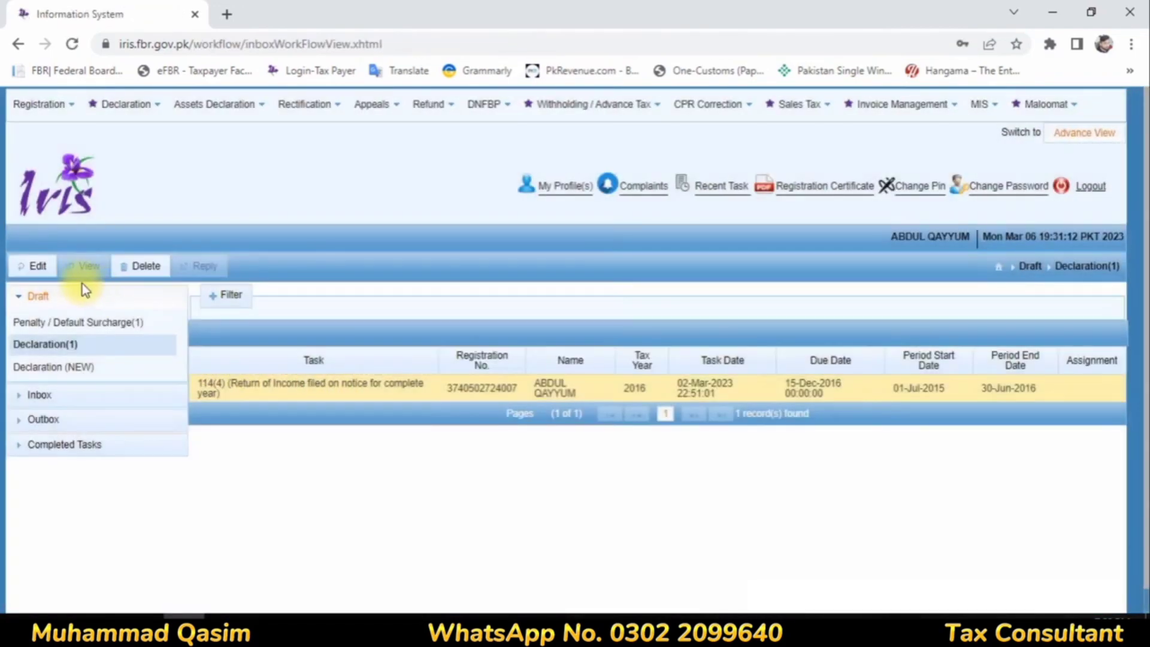
{"action": "left_click", "coordinate": [33, 265]}
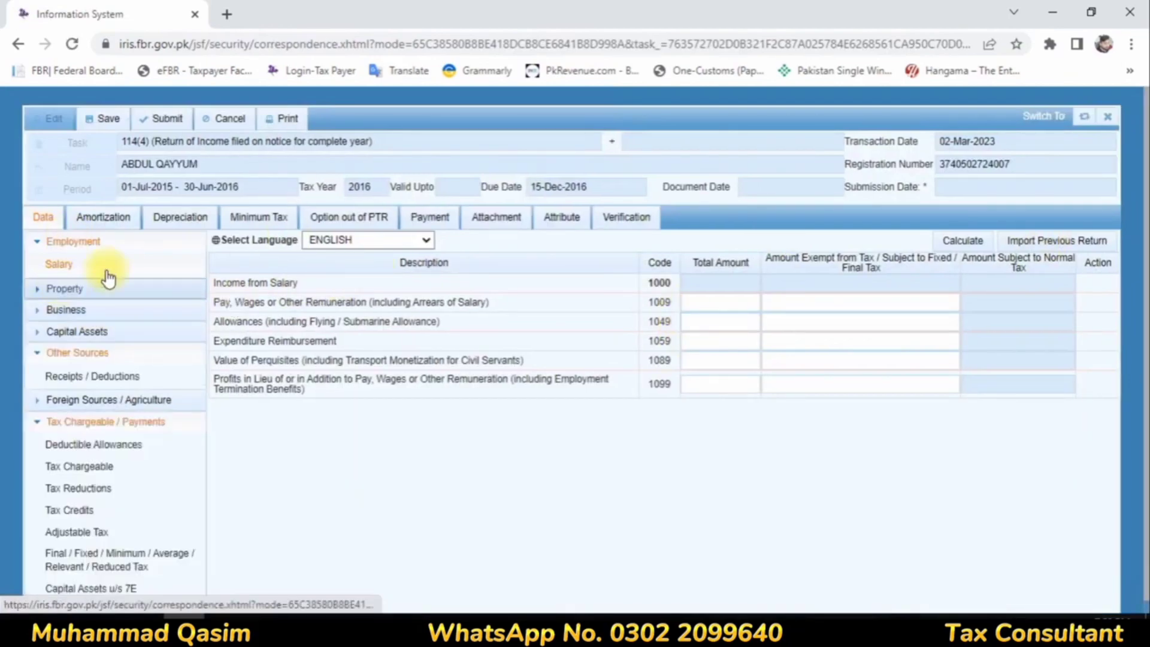
{"action": "left_click", "coordinate": [37, 424]}
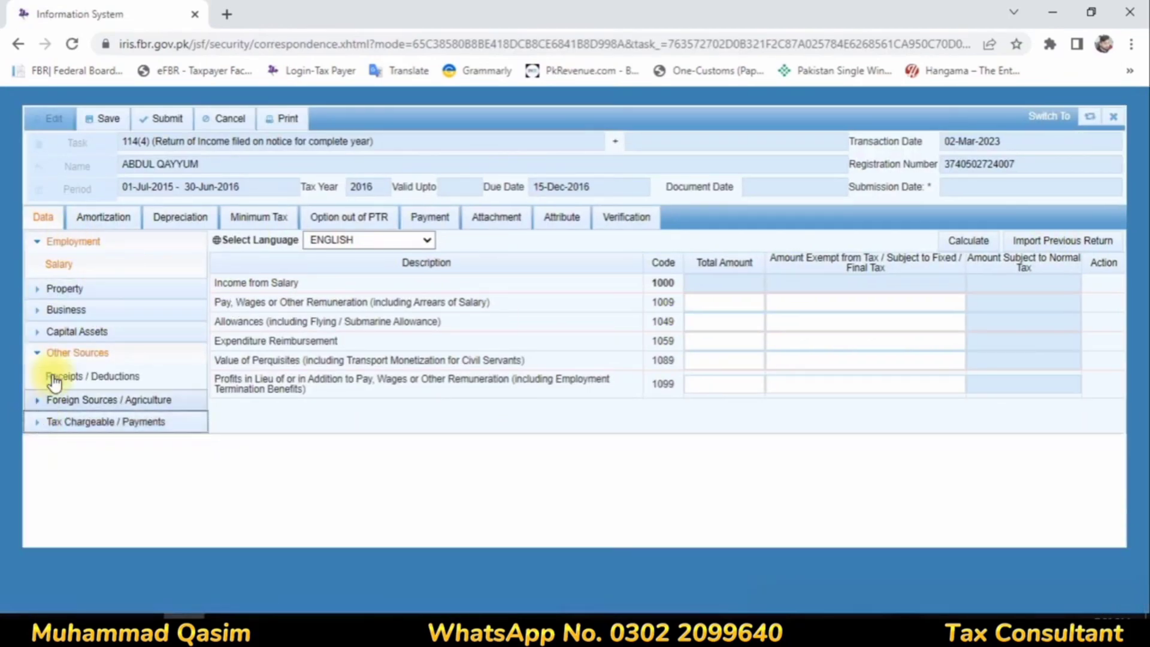
{"action": "left_click", "coordinate": [43, 355]}
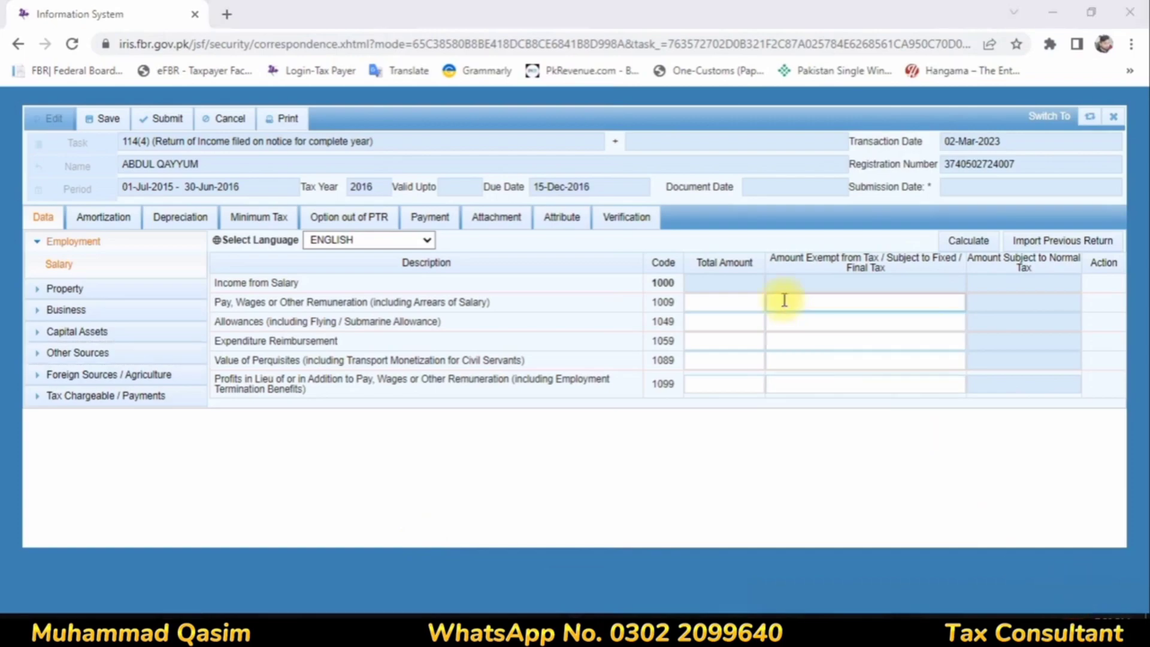
Step: Enter pay and wages with a total amount of 428,000 and an exempt amount of 28,531, and recalculate the return
{"action": "left_click", "coordinate": [744, 301]}
{"action": "type", "text": "428000"}
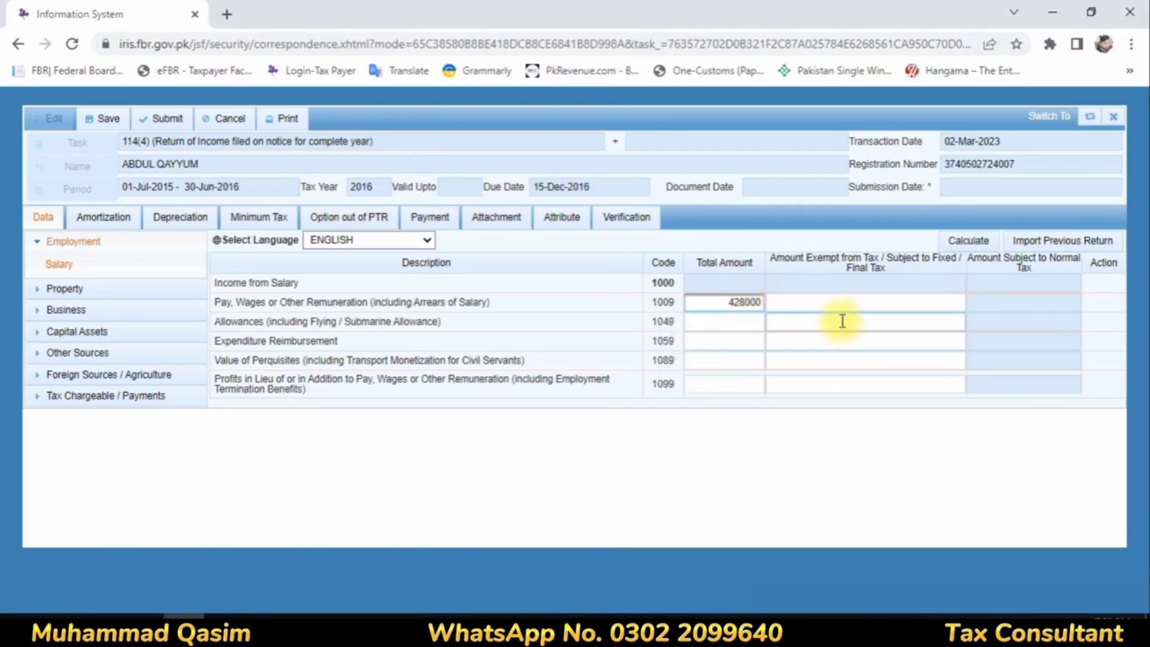
{"action": "left_click", "coordinate": [861, 296]}
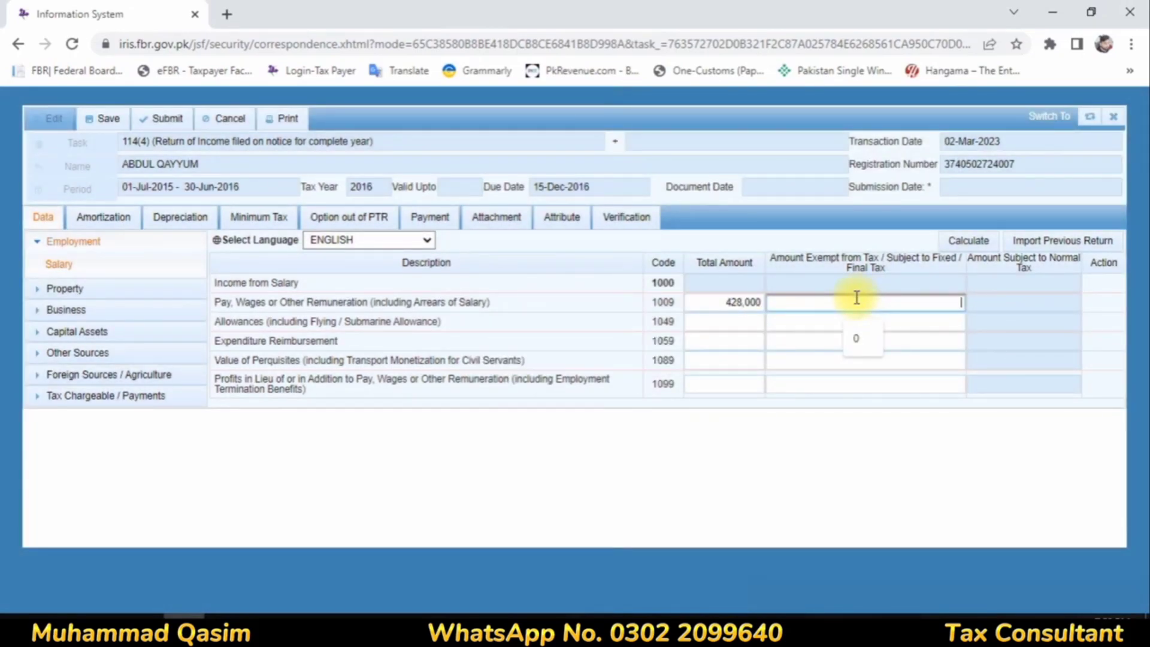
{"action": "left_click", "coordinate": [893, 327]}
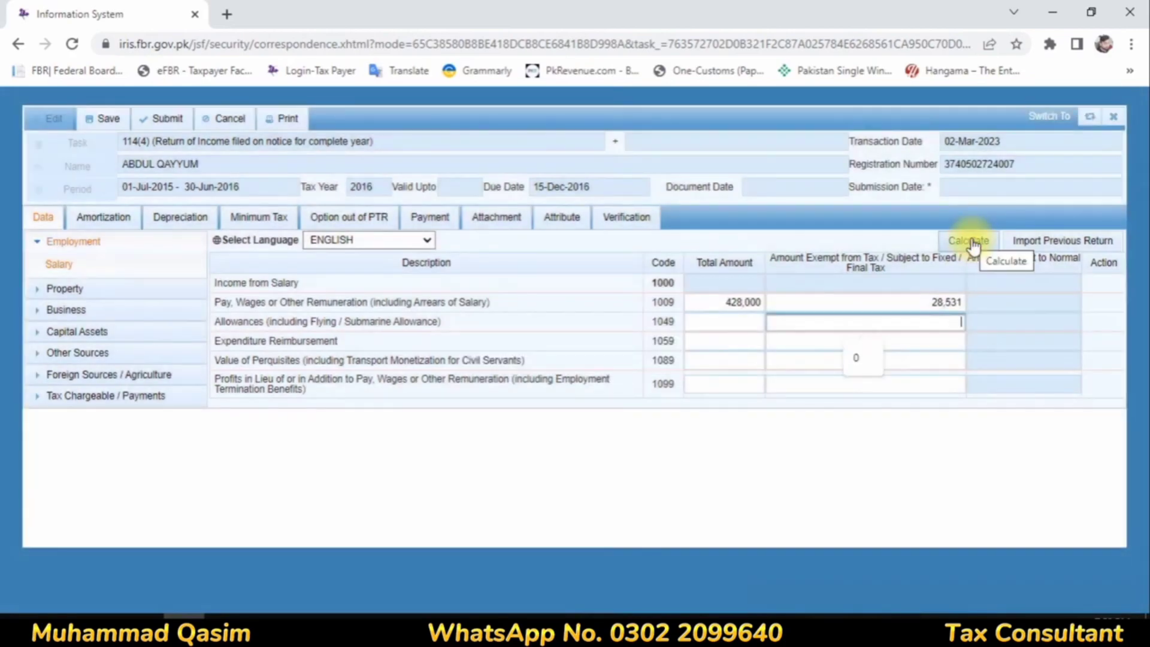
{"action": "left_click", "coordinate": [970, 240]}
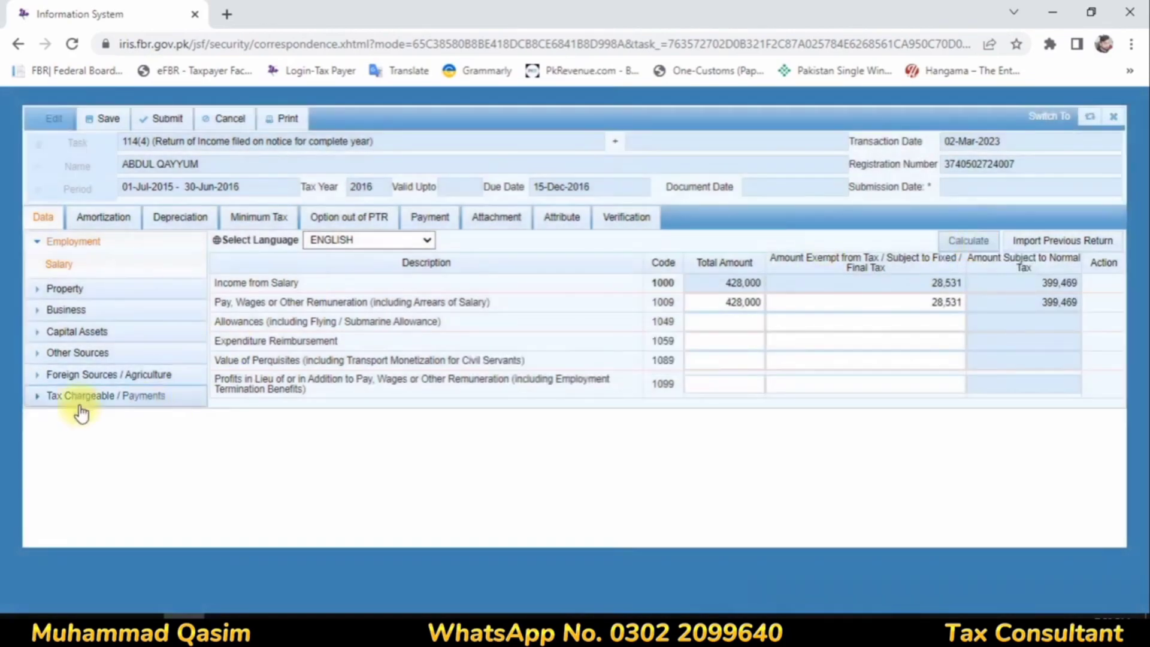
Step: Examine the admitted income tax and the income from other sources in the return's Computations
{"action": "left_click", "coordinate": [79, 397]}
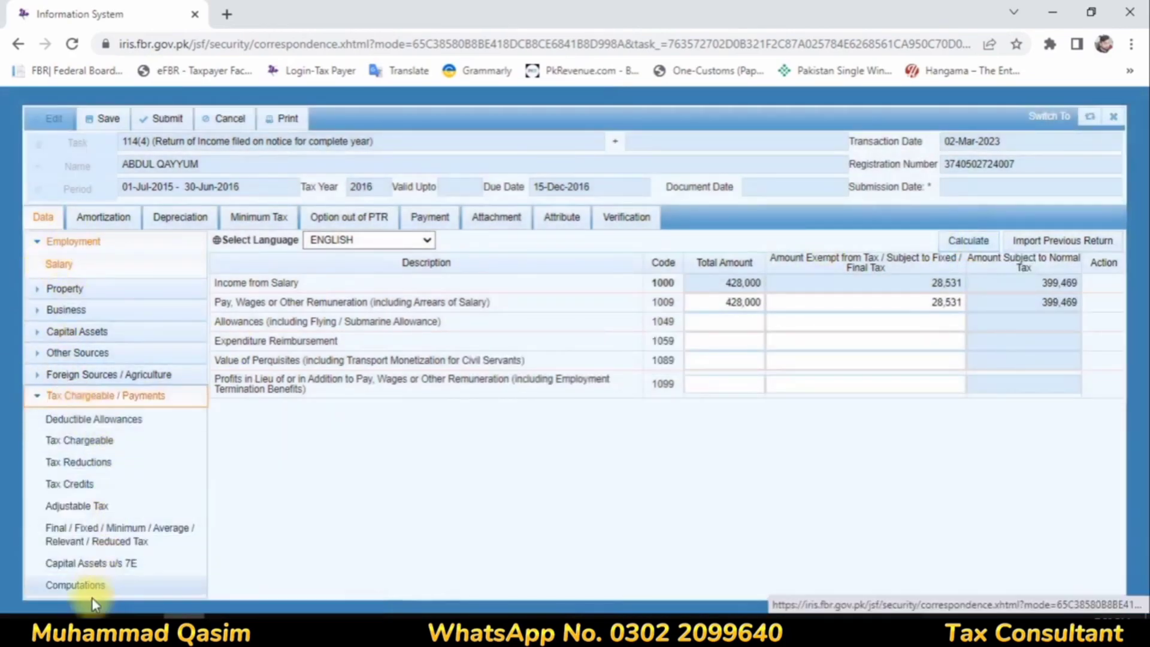
{"action": "left_click", "coordinate": [75, 585]}
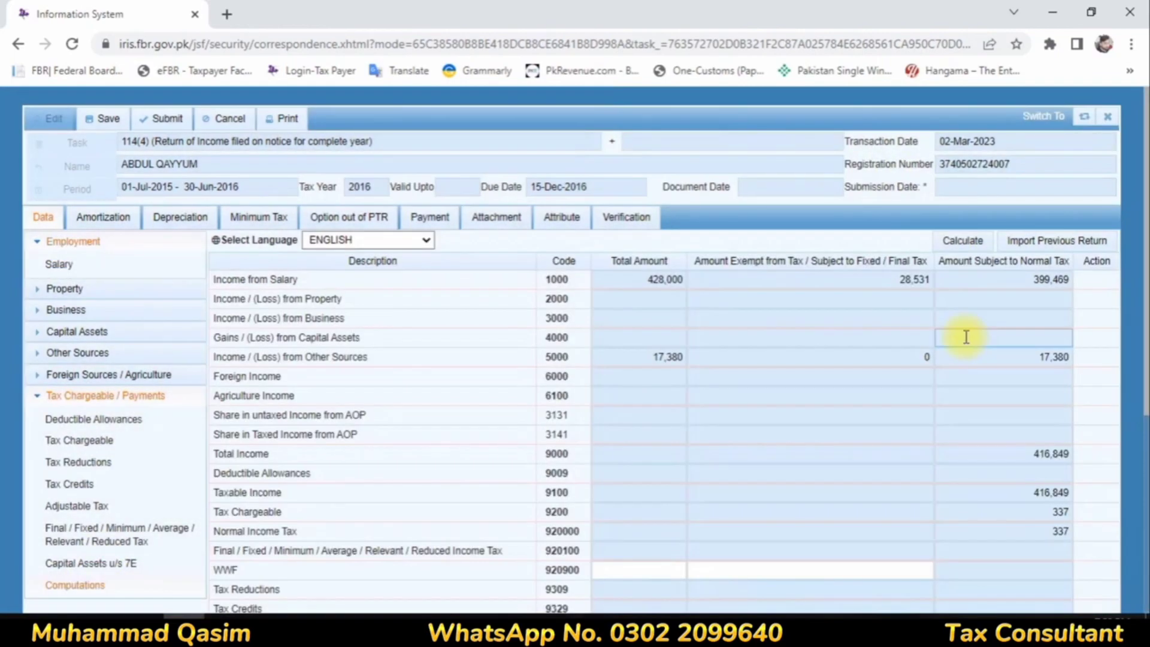
{"action": "scroll", "coordinate": [958, 342], "scroll_direction": "down", "scroll_amount": 5}
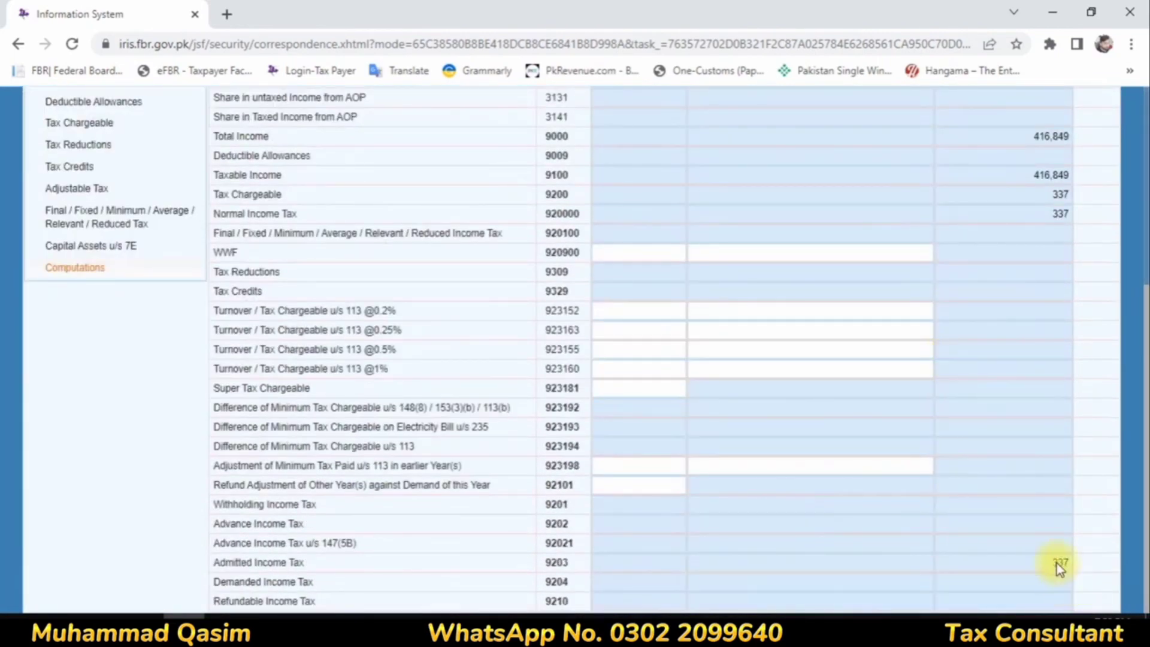
{"action": "left_click_drag", "start_coordinate": [274, 563], "coordinate": [1077, 587]}
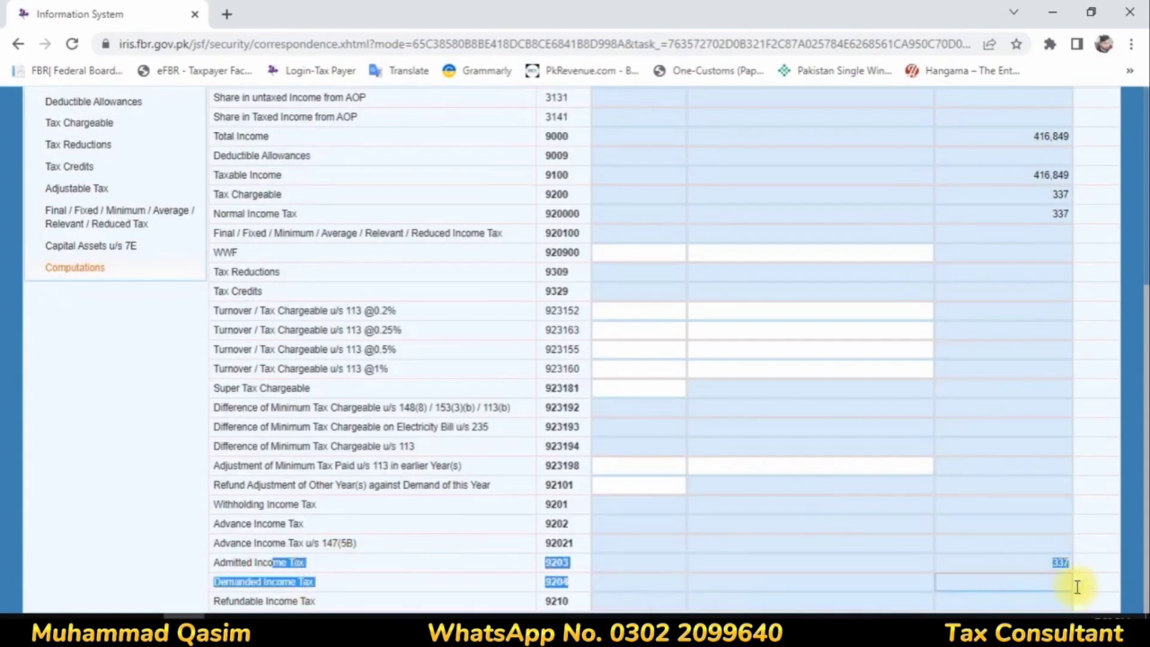
{"action": "scroll", "coordinate": [1078, 584], "scroll_direction": "up", "scroll_amount": 5}
{"action": "left_click", "coordinate": [263, 356]}
{"action": "left_click_drag", "start_coordinate": [358, 376], "coordinate": [608, 393]}
{"action": "left_click", "coordinate": [637, 360]}
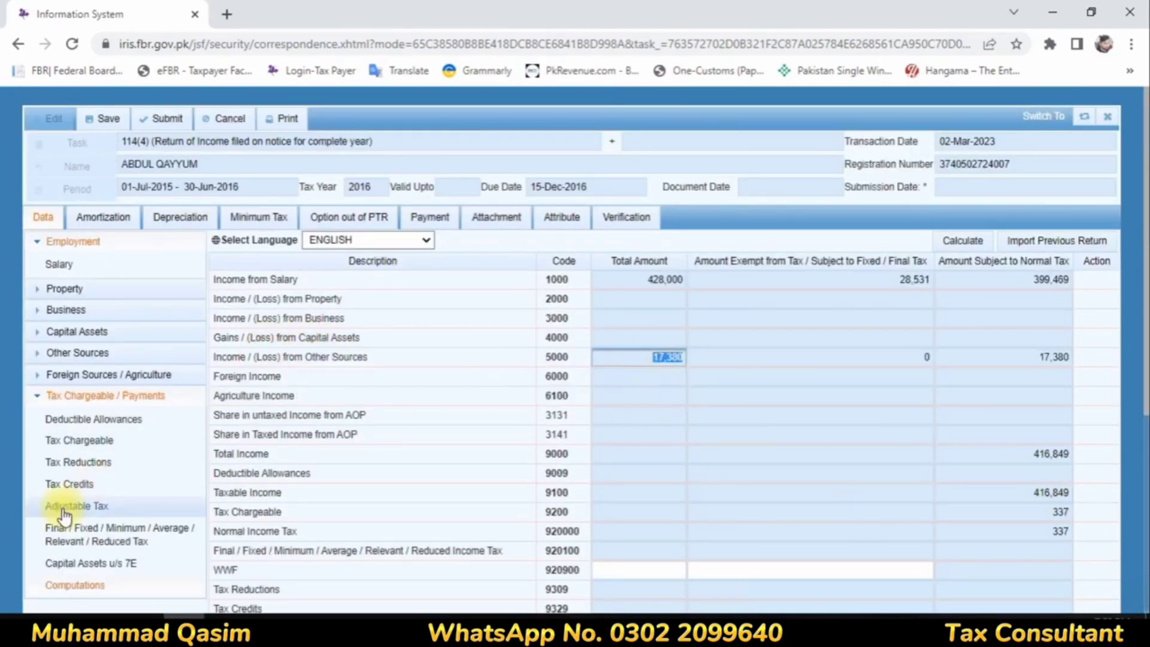
Step: Look through the Final / Fixed / Minimum / Average / Relevant / Reduced Tax entries and recalculate the return
{"action": "left_click", "coordinate": [56, 548]}
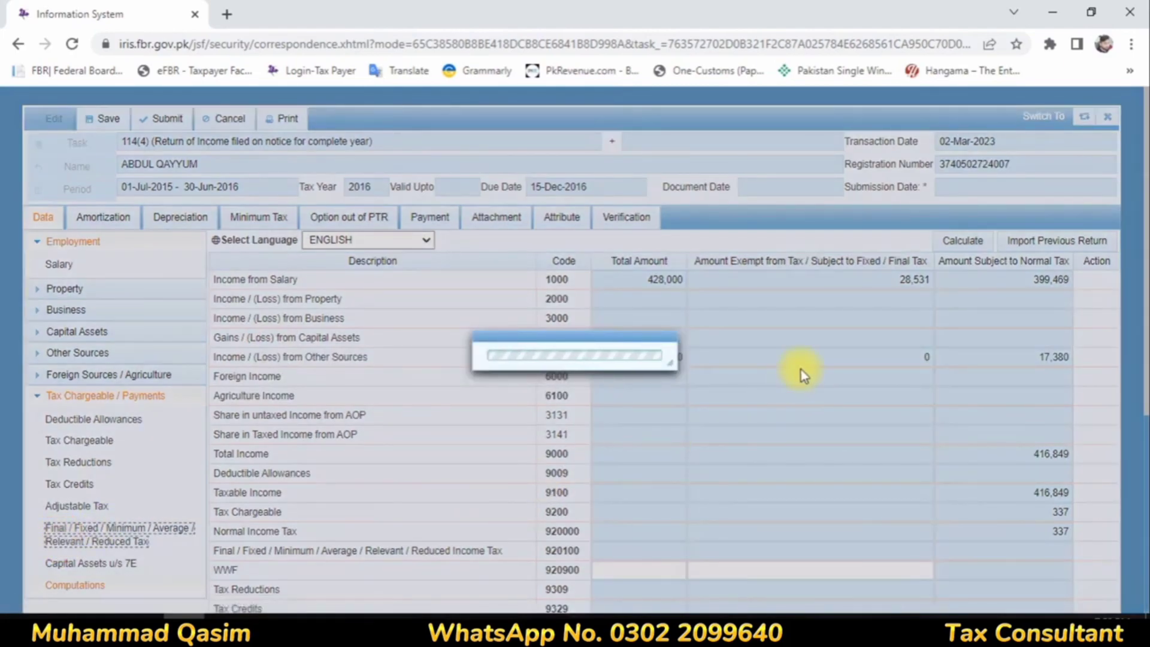
{"action": "scroll", "coordinate": [835, 358], "scroll_direction": "down", "scroll_amount": 10}
{"action": "scroll", "coordinate": [839, 360], "scroll_direction": "up", "scroll_amount": 10}
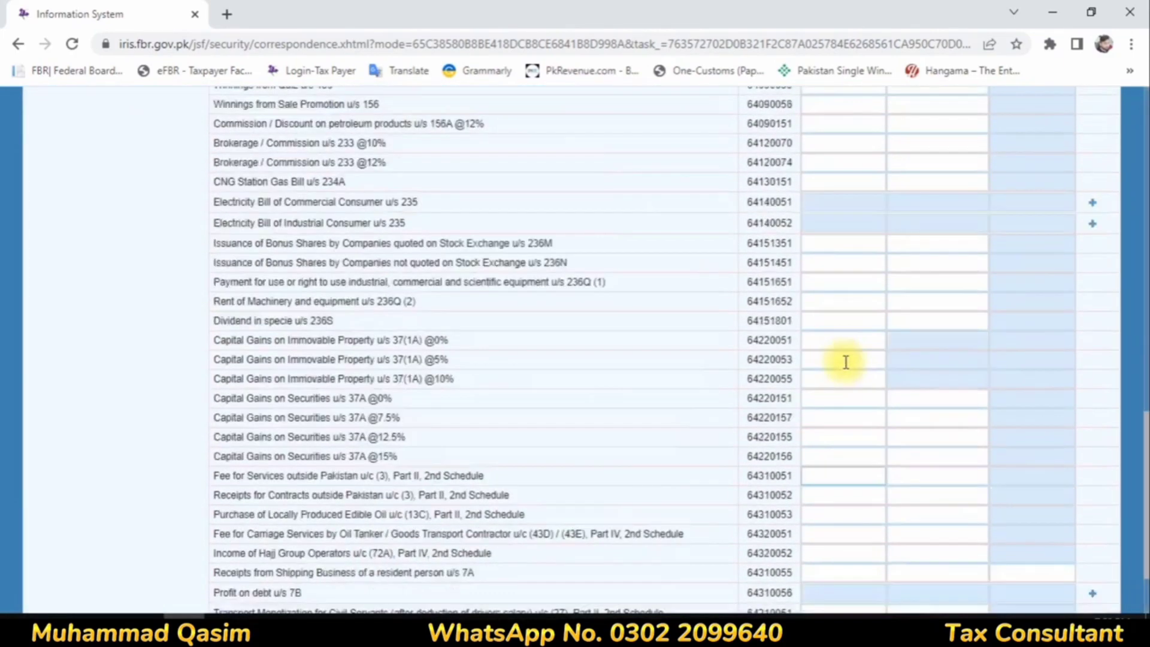
{"action": "left_click", "coordinate": [970, 242]}
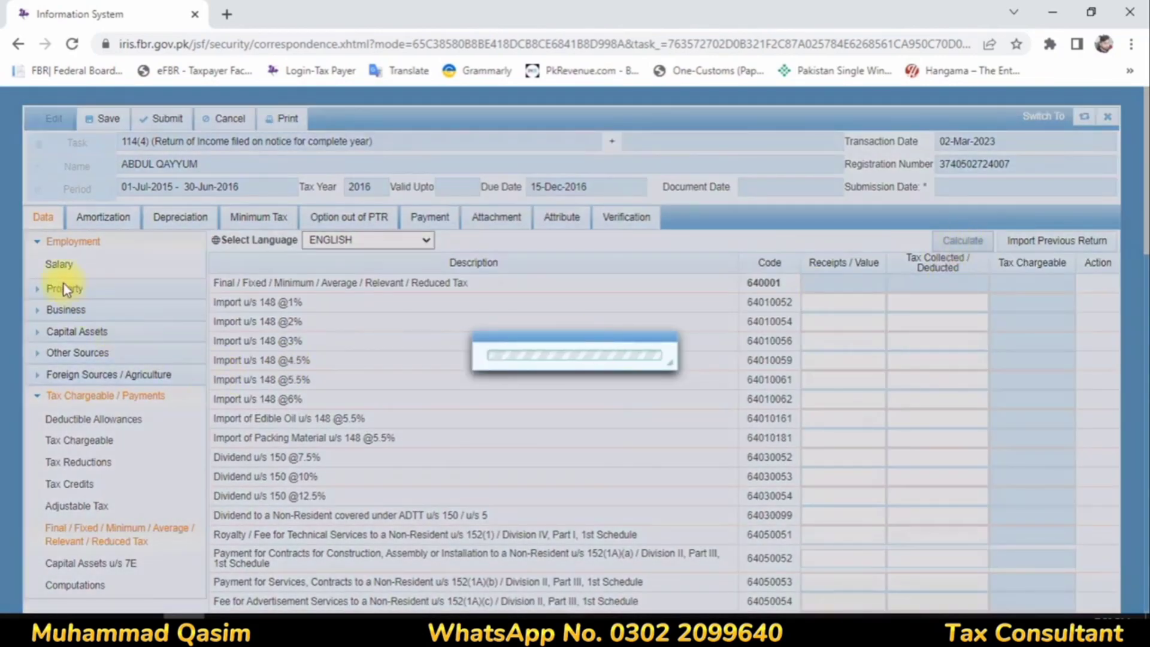
Step: Recheck the Salary entries, recalculate in Computations and examine the total amount of income from other sources
{"action": "left_click", "coordinate": [60, 265]}
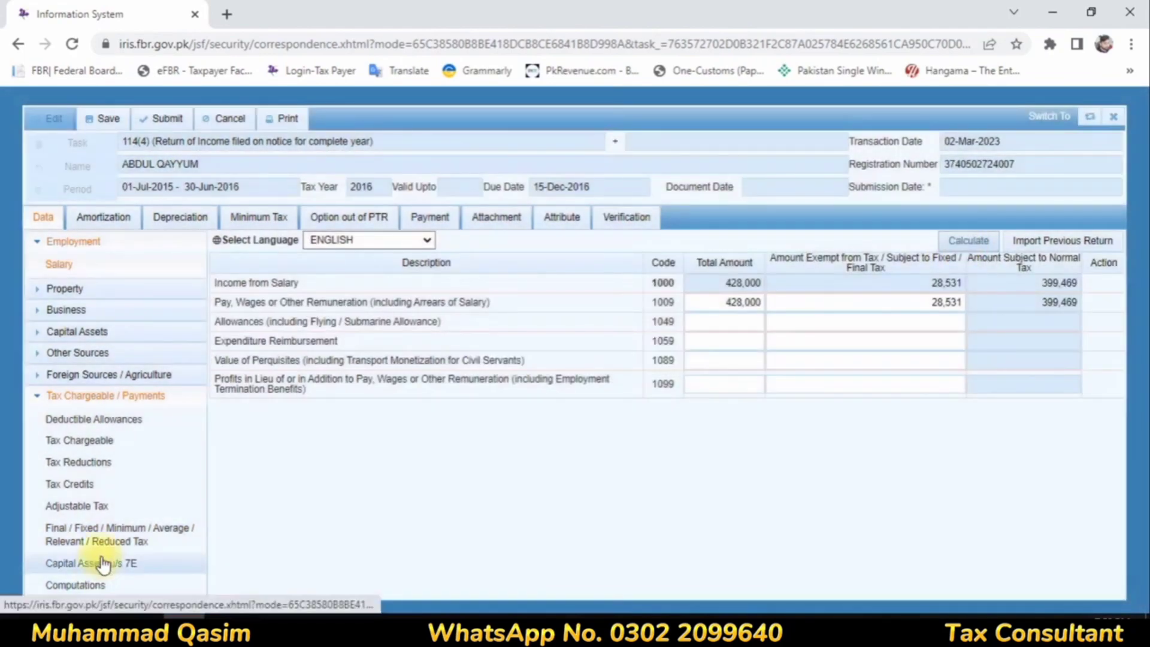
{"action": "left_click", "coordinate": [84, 584]}
{"action": "scroll", "coordinate": [1045, 436], "scroll_direction": "down", "scroll_amount": 5}
{"action": "scroll", "coordinate": [1045, 436], "scroll_direction": "up", "scroll_amount": 5}
{"action": "left_click", "coordinate": [961, 245]}
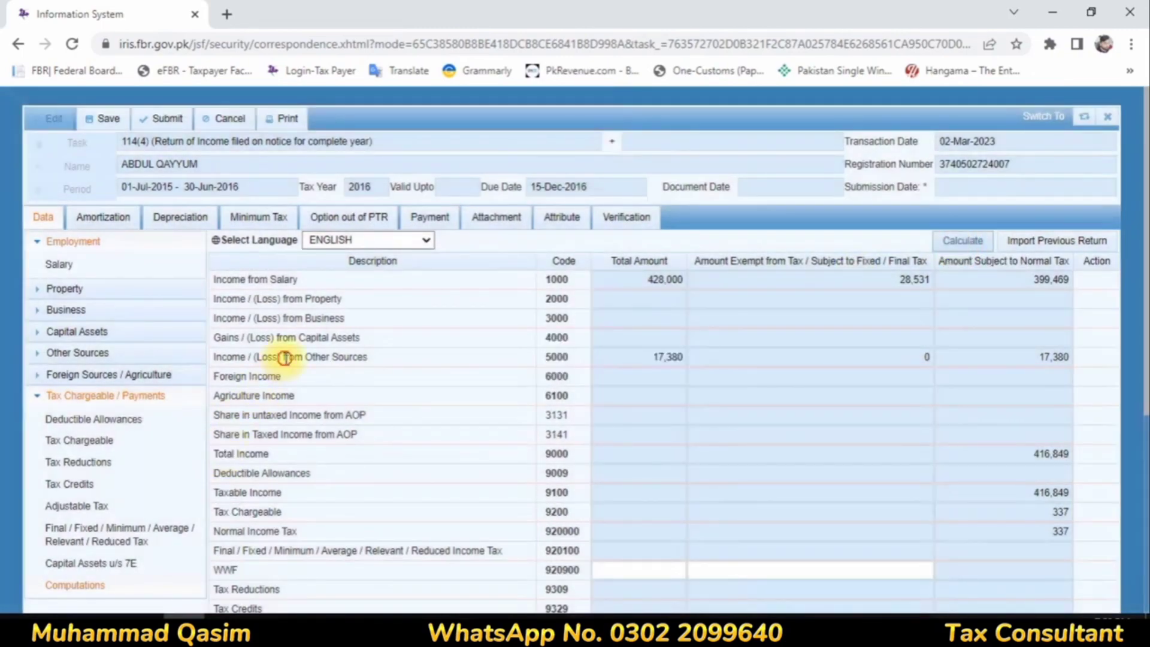
{"action": "left_click_drag", "start_coordinate": [286, 357], "coordinate": [456, 363]}
{"action": "left_click", "coordinate": [656, 356]}
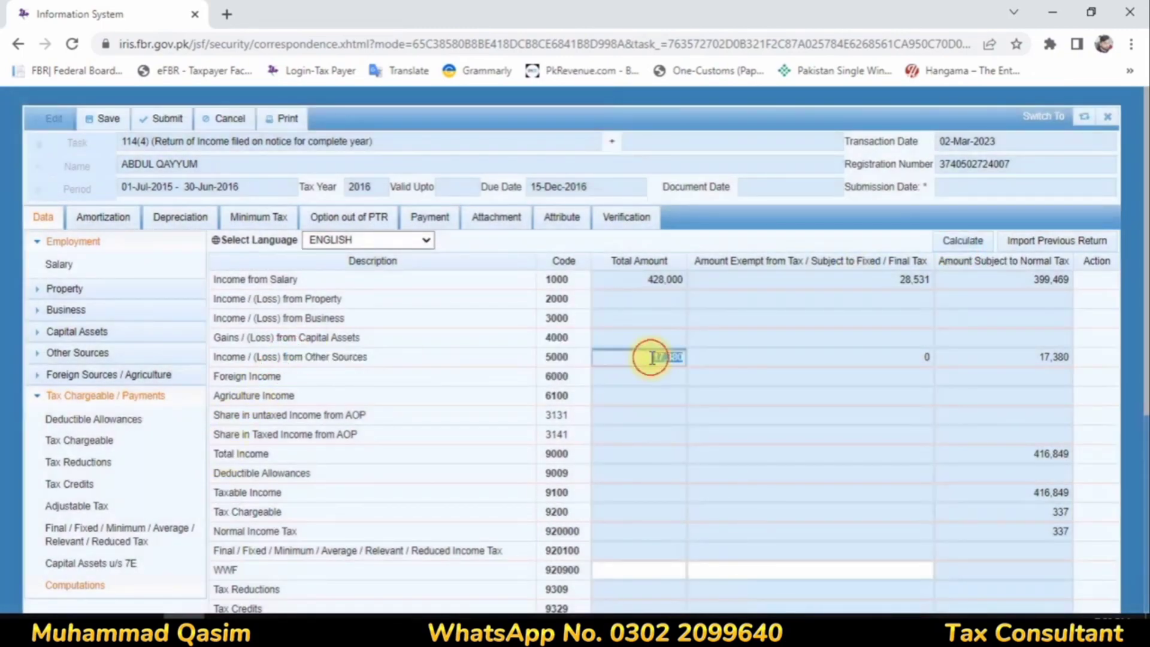
Step: Examine the Profit on Debt total amount in the Receipts / Deductions of Other Sources and recalculate that page
{"action": "left_click", "coordinate": [69, 333]}
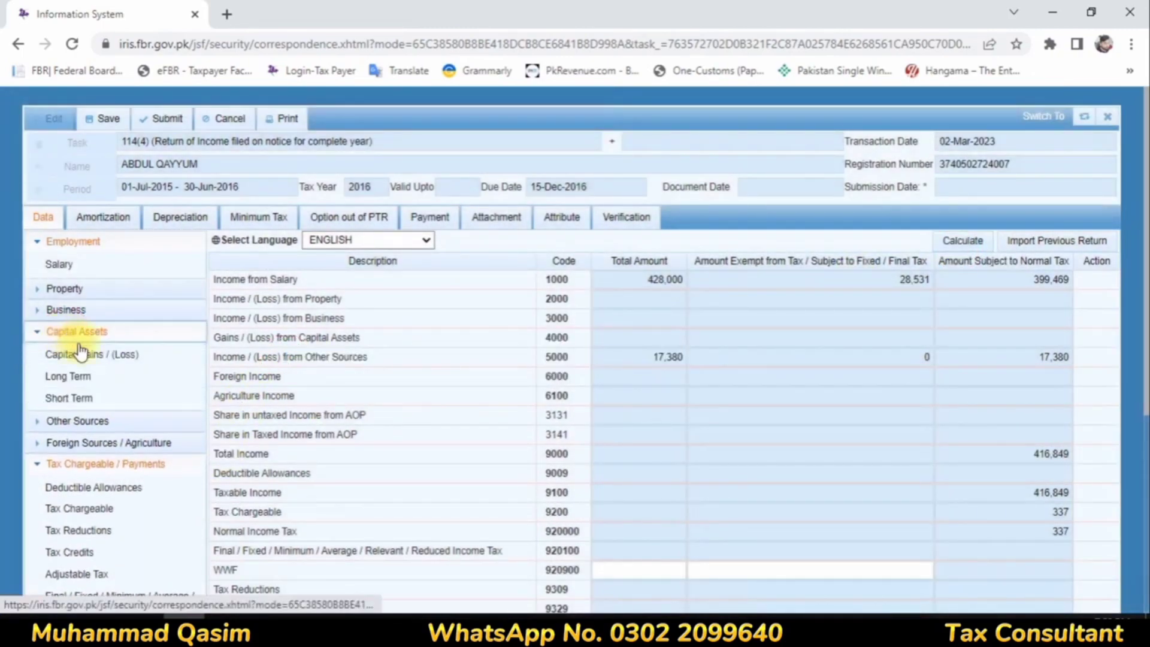
{"action": "left_click", "coordinate": [81, 423]}
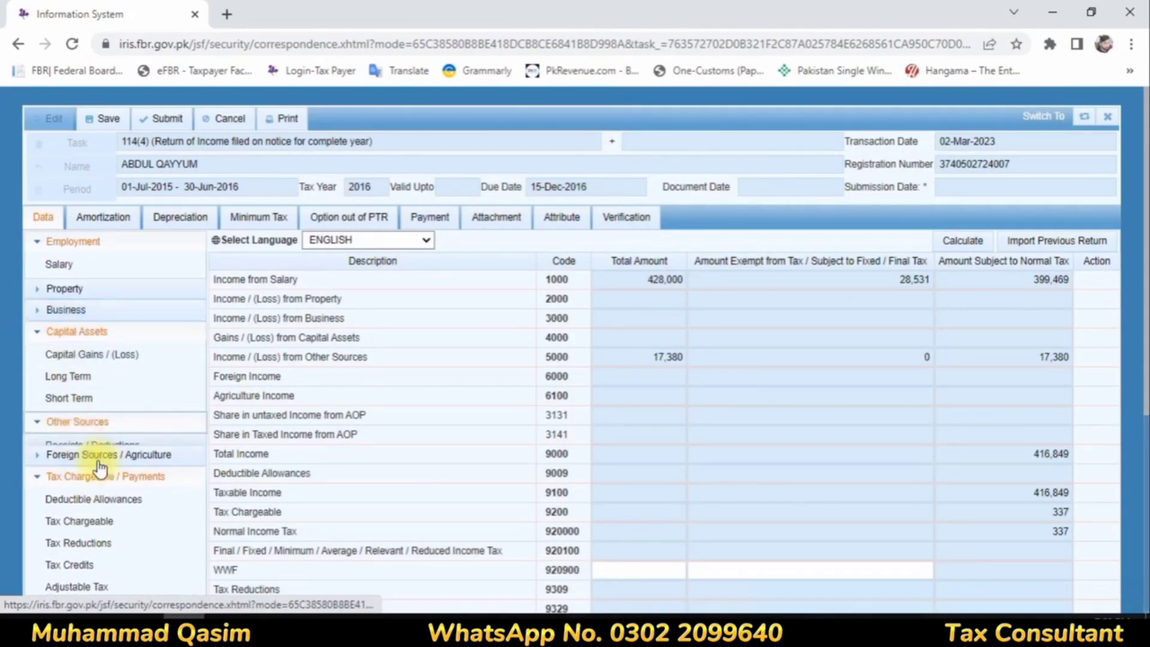
{"action": "left_click", "coordinate": [88, 444]}
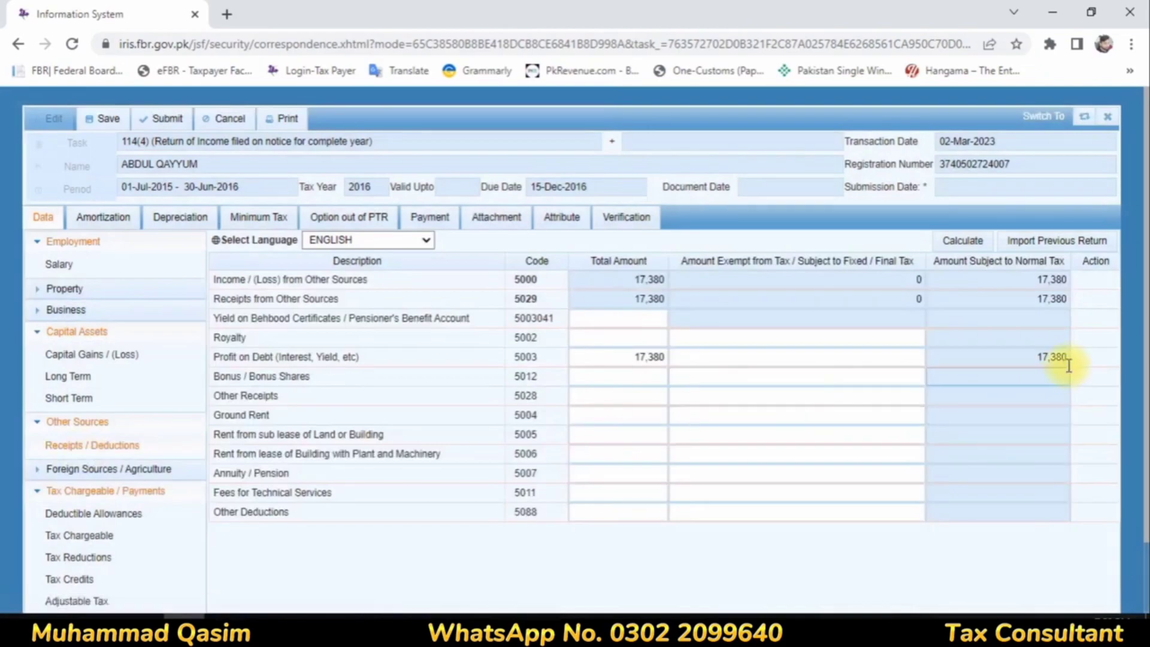
{"action": "left_click", "coordinate": [933, 240]}
{"action": "left_click", "coordinate": [609, 355]}
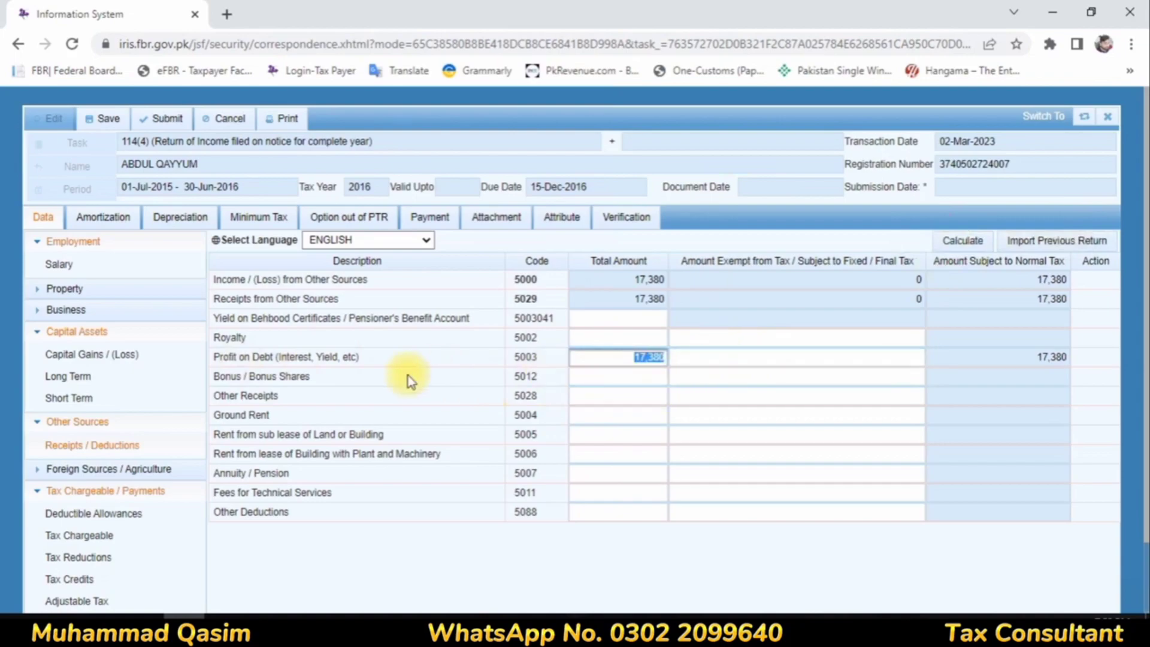
{"action": "left_click", "coordinate": [690, 359]}
{"action": "left_click_drag", "start_coordinate": [626, 357], "coordinate": [665, 357]}
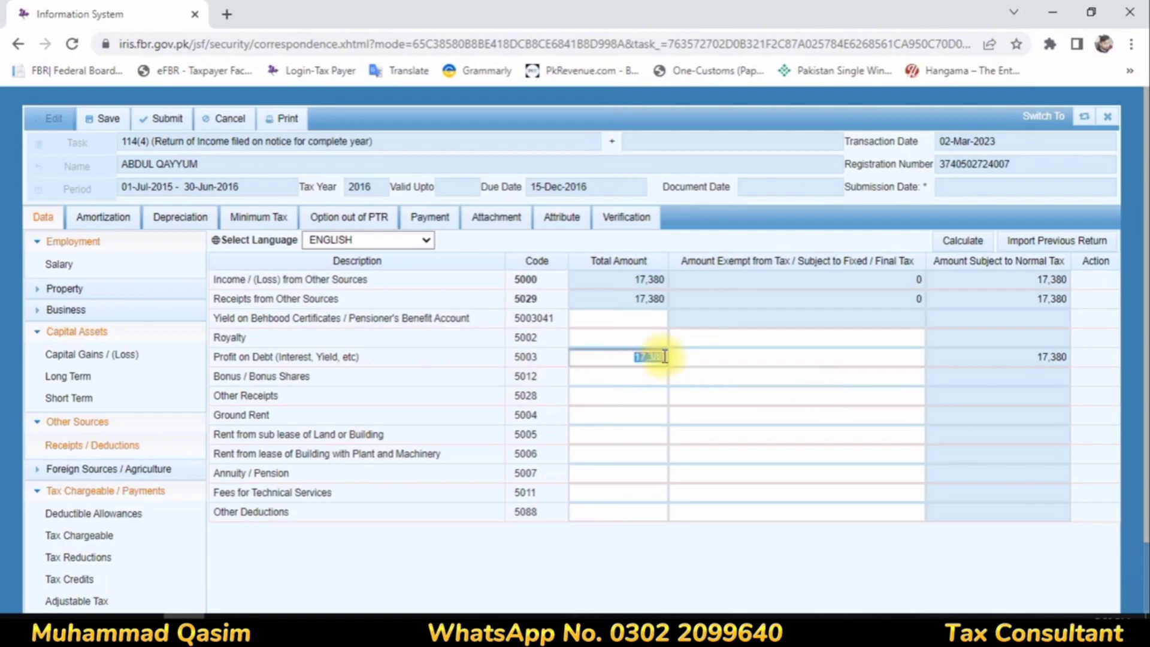
{"action": "left_click", "coordinate": [680, 355]}
{"action": "left_click", "coordinate": [963, 240]}
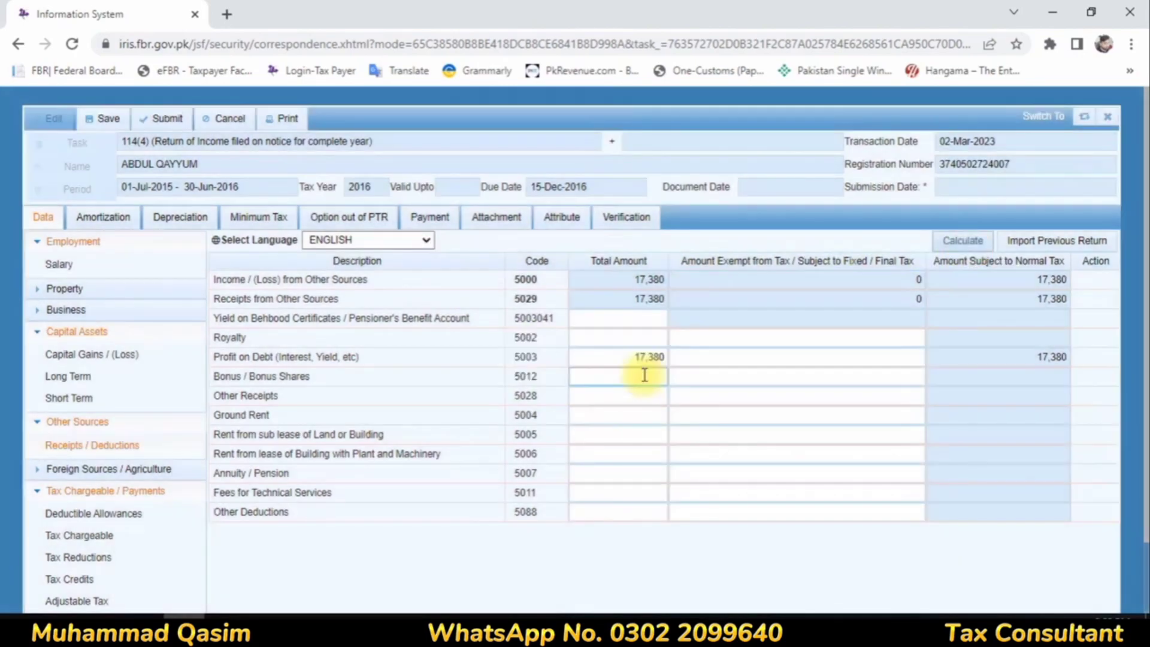
{"action": "left_click_drag", "start_coordinate": [621, 358], "coordinate": [657, 358]}
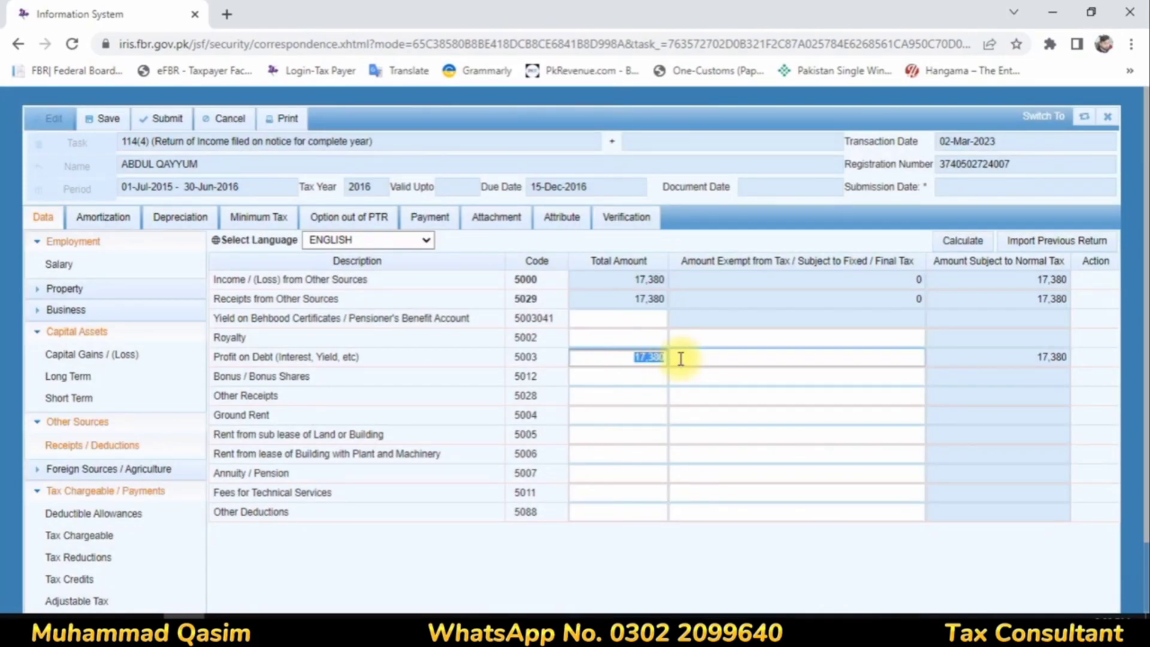
Step: Search the Final / Fixed / Minimum / Average / Relevant / Reduced Tax entries for "profit" and go to the Profit on debt u/s 7B row
{"action": "left_click", "coordinate": [71, 579]}
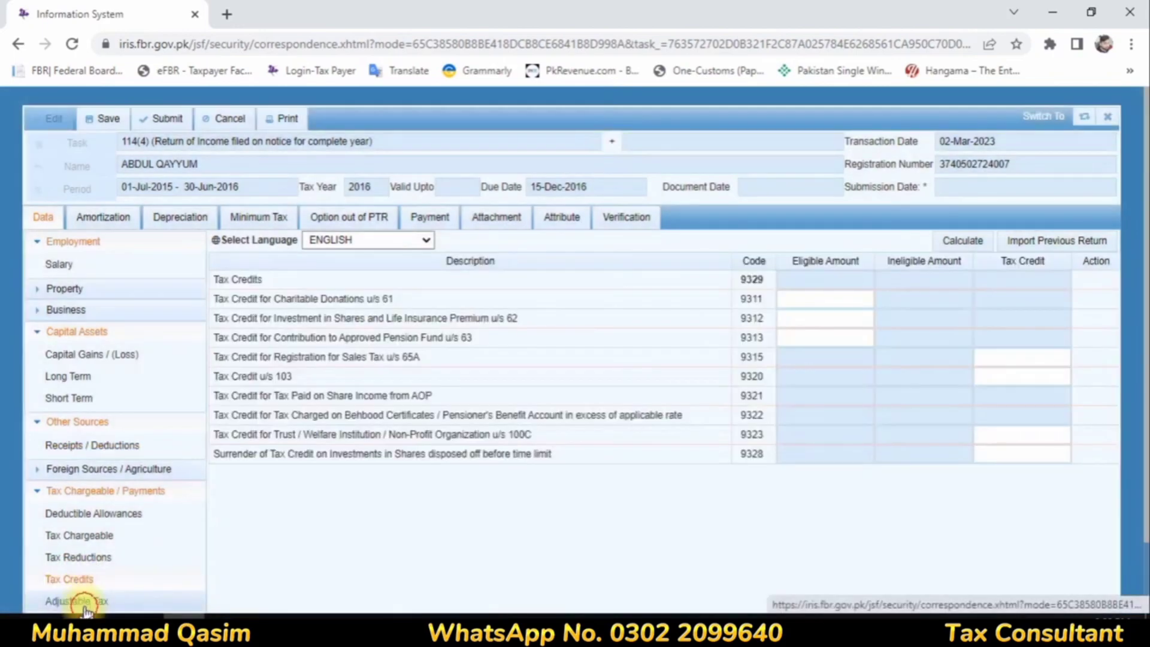
{"action": "left_click", "coordinate": [76, 601]}
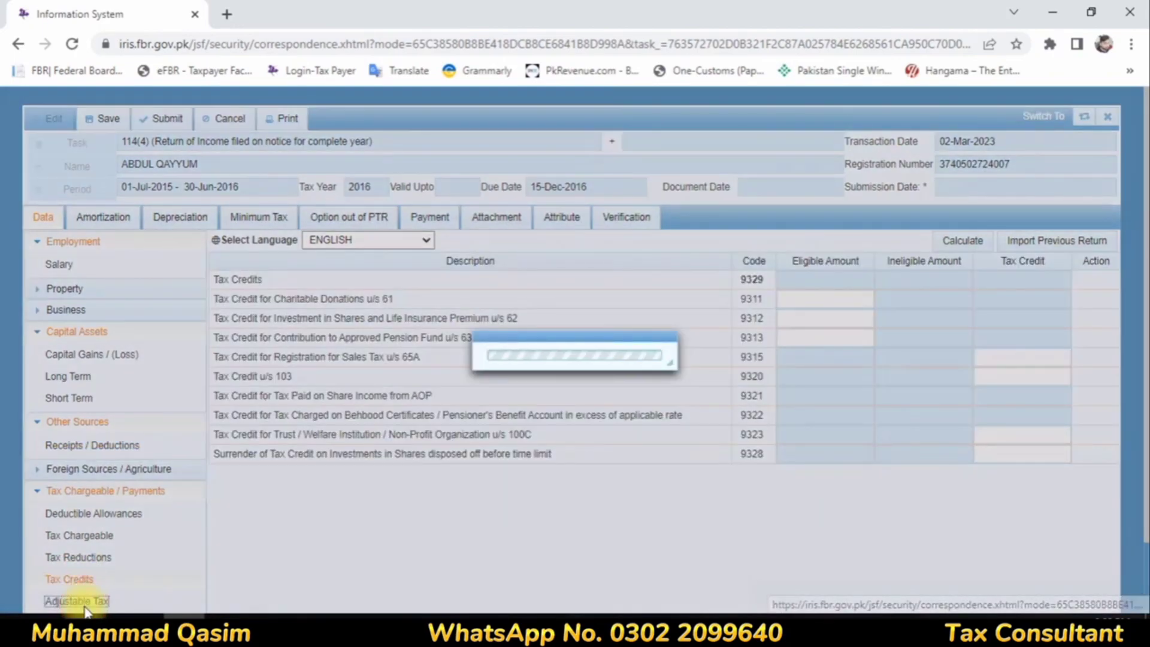
{"action": "scroll", "coordinate": [152, 480], "scroll_direction": "down", "scroll_amount": 5}
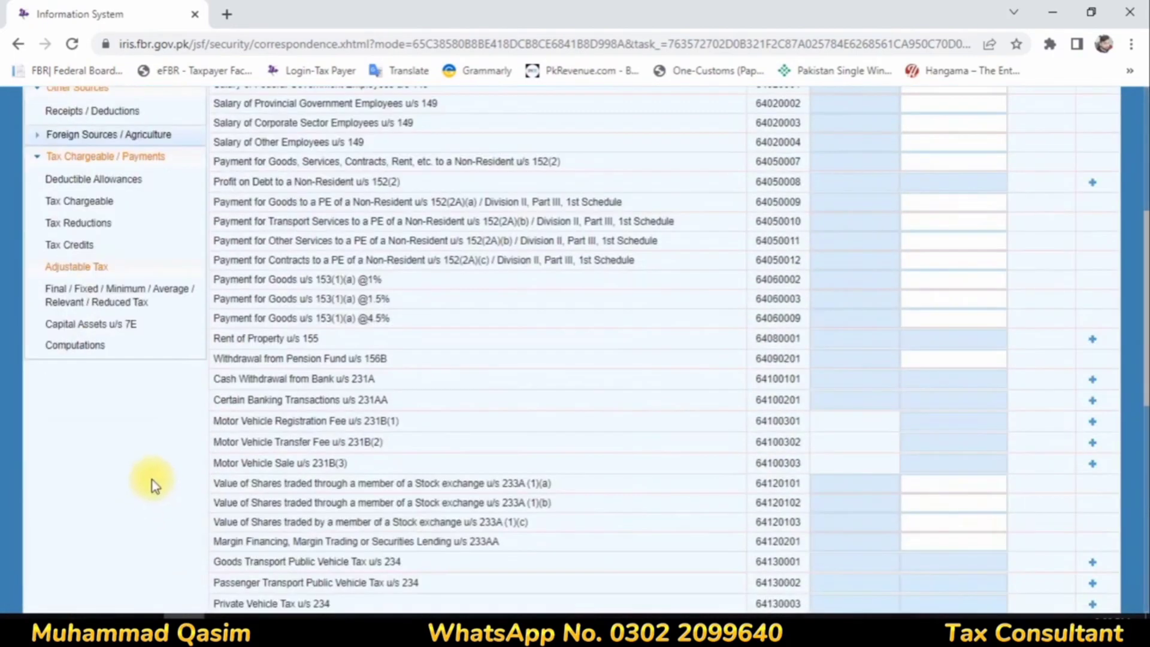
{"action": "left_click", "coordinate": [95, 294]}
{"action": "scroll", "coordinate": [694, 353], "scroll_direction": "down", "scroll_amount": 4}
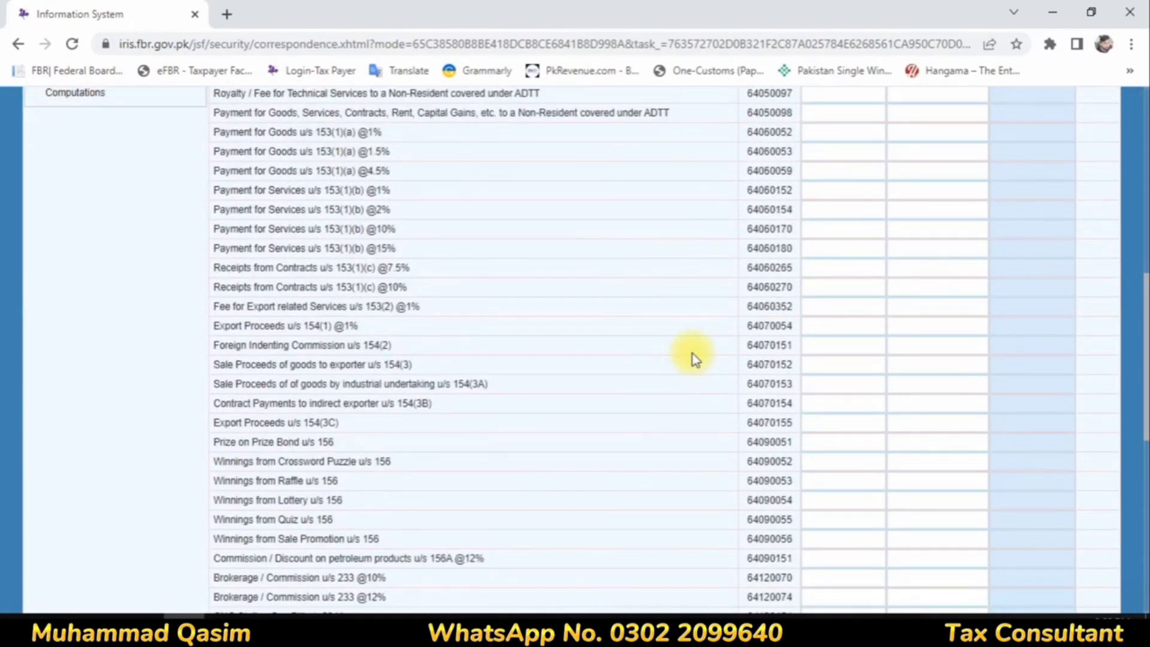
{"action": "key", "text": "ctrl+f"}
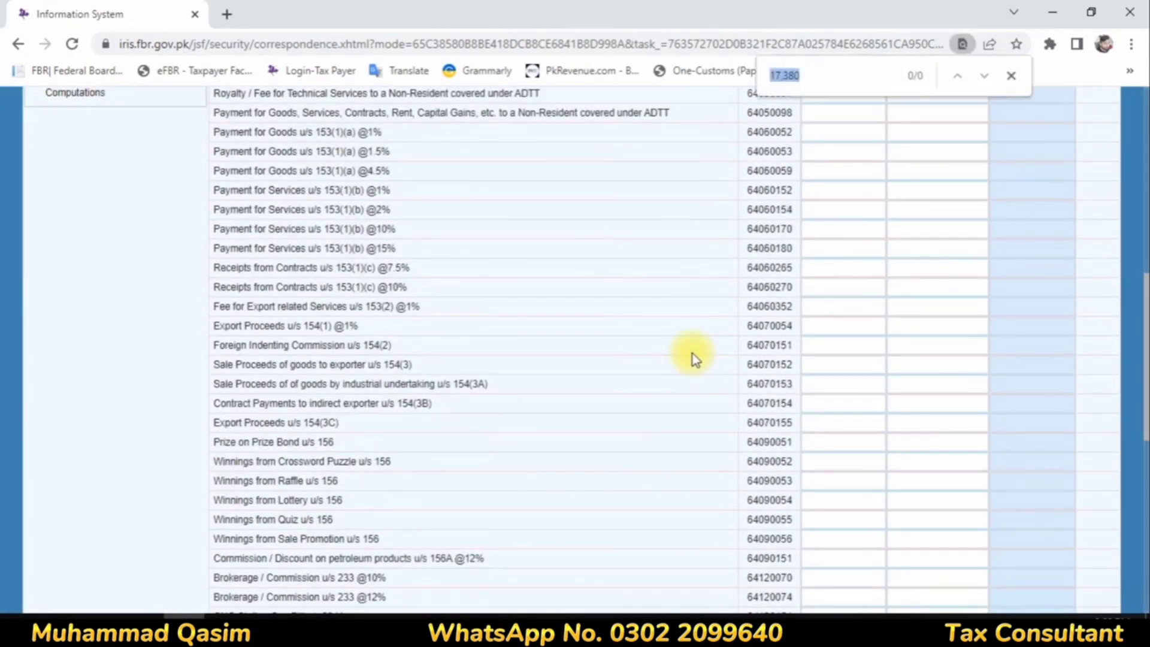
{"action": "type", "text": "profit"}
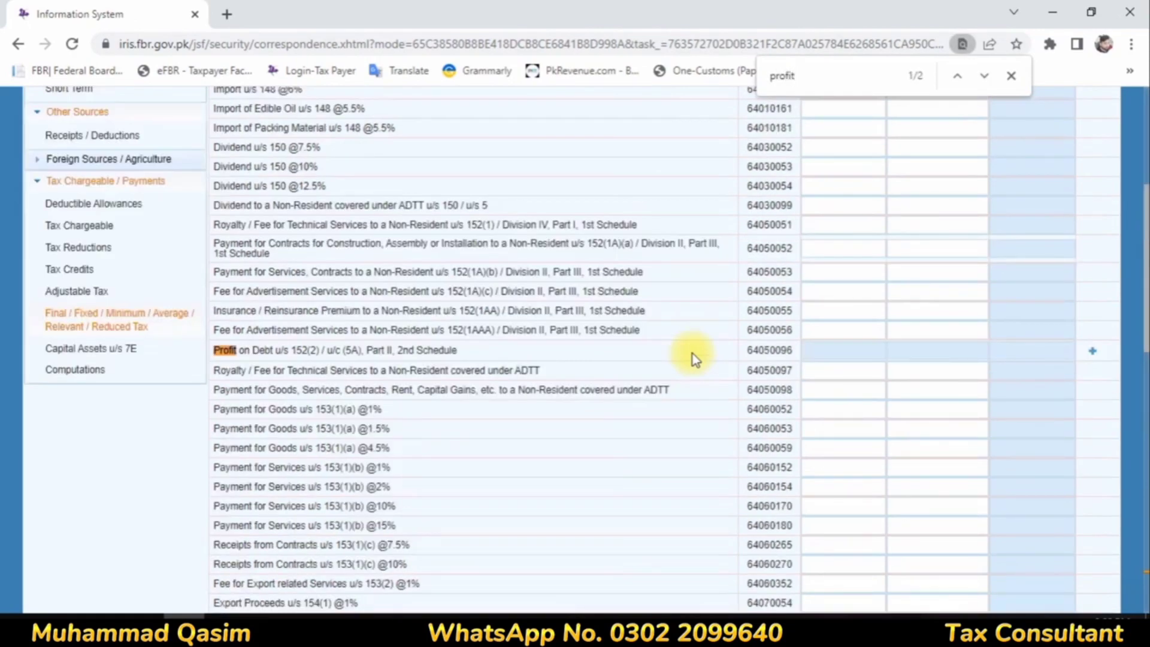
{"action": "key", "text": "Return"}
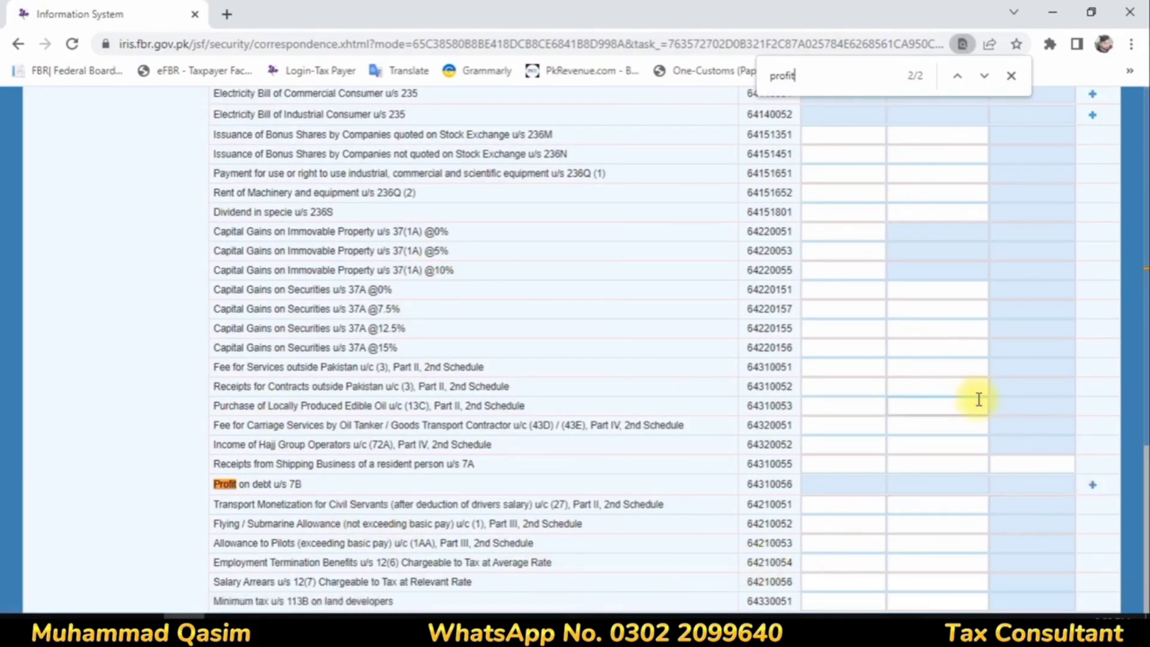
Step: Add an entry under Profit on debt u/s 7B with investment "Bank" and contents "Profit Bank Al Hbib"
{"action": "key", "text": "Return"}
{"action": "key", "text": "Return"}
{"action": "key", "text": "Return"}
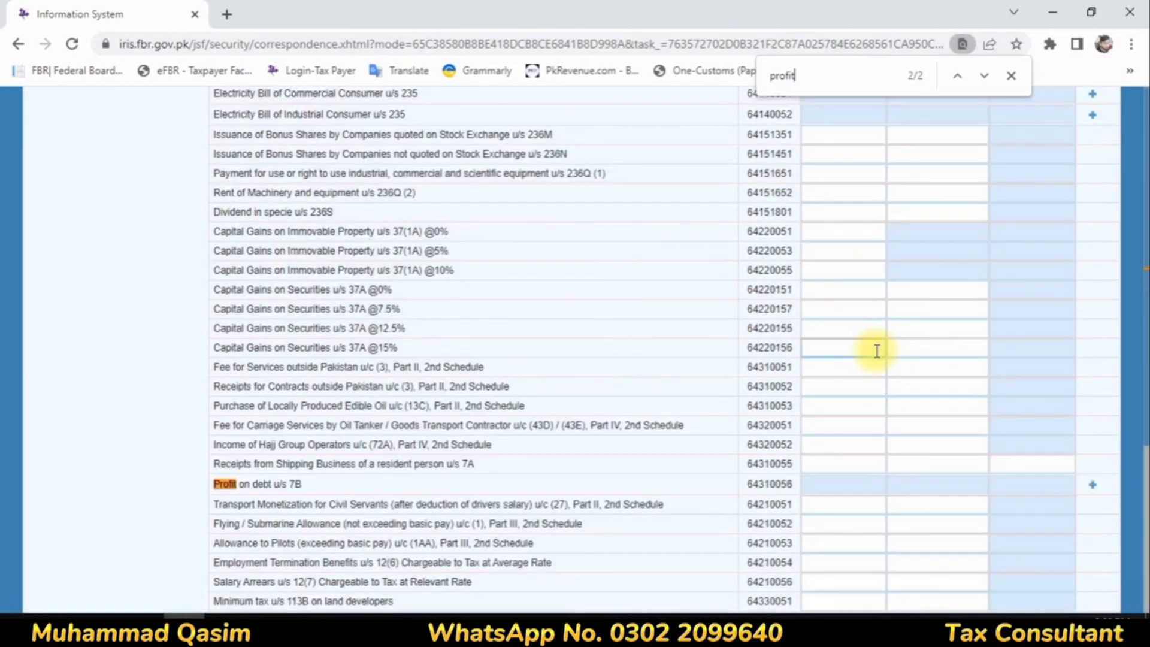
{"action": "key", "text": "Return"}
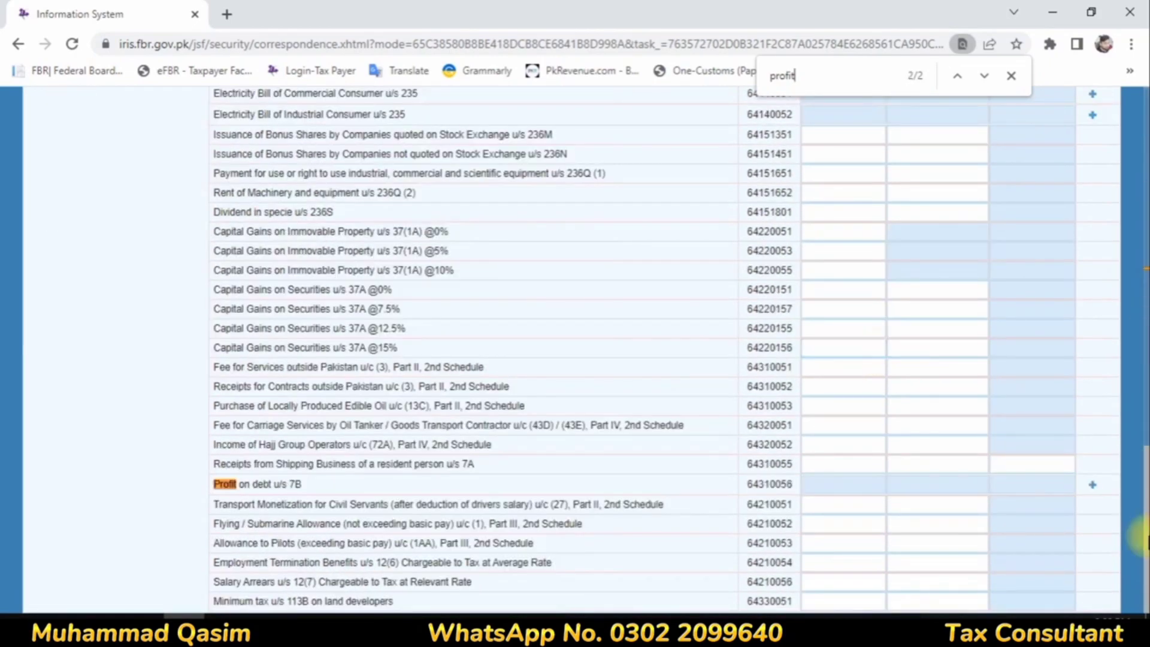
{"action": "left_click", "coordinate": [1099, 489]}
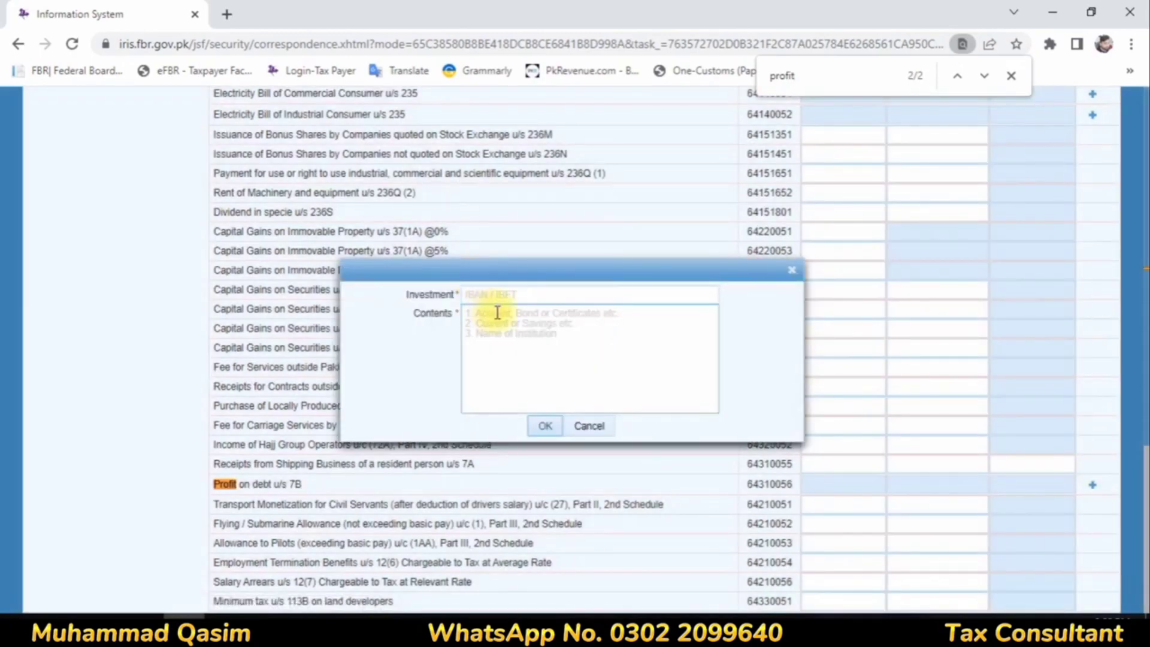
{"action": "left_click", "coordinate": [515, 289]}
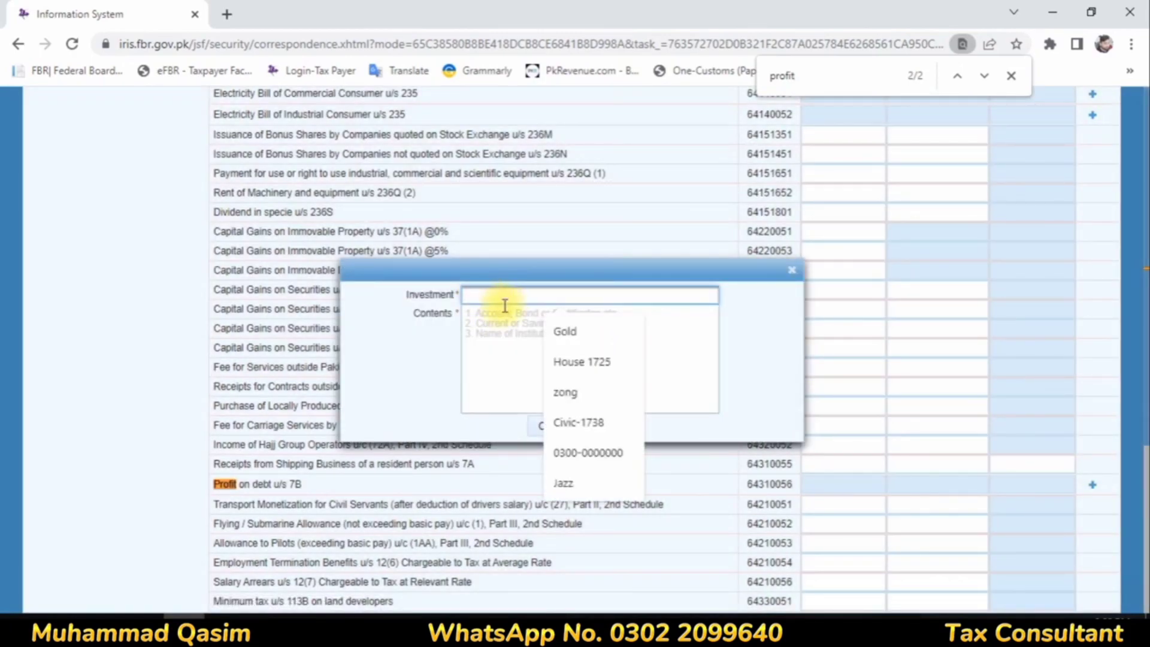
{"action": "type", "text": "Bank"}
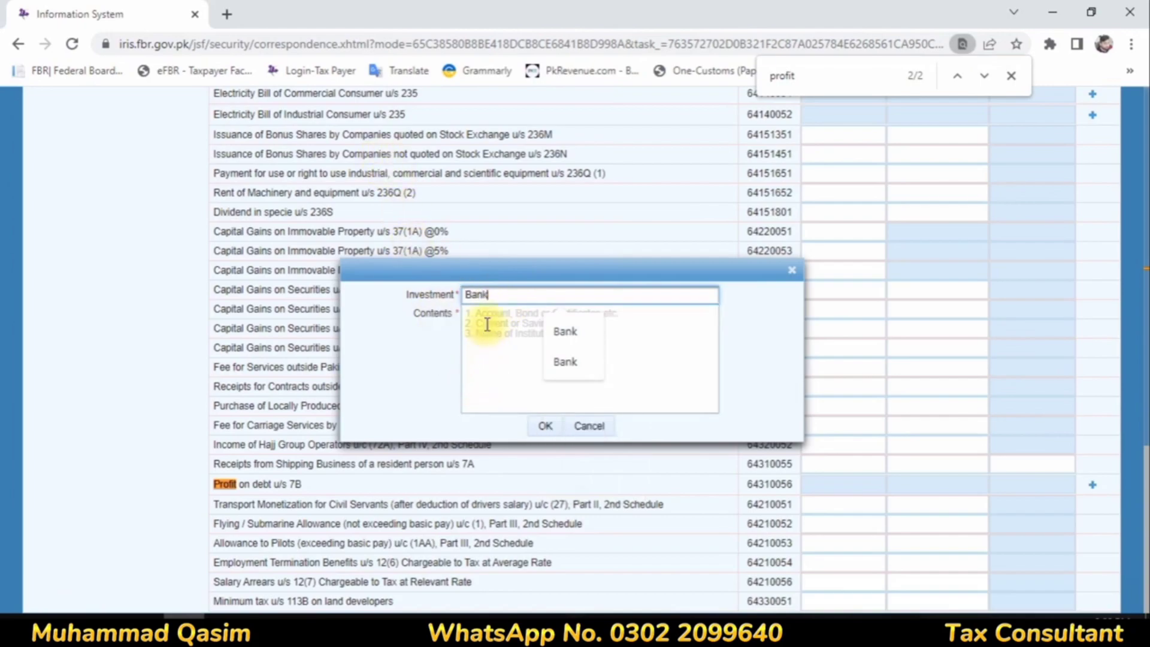
{"action": "left_click", "coordinate": [488, 323]}
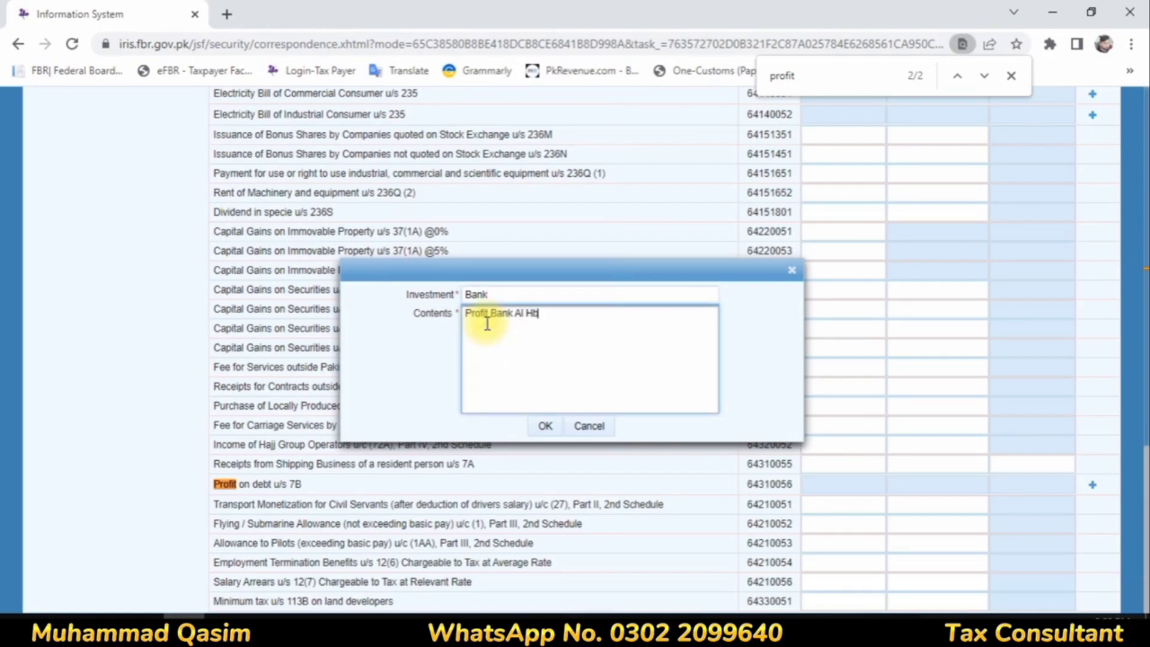
{"action": "left_click", "coordinate": [544, 427]}
Step: Enter 17,380 as receipts and 1,738 as tax deducted for the bank's profit on debt entry, and recalculate the return
{"action": "left_click", "coordinate": [870, 507]}
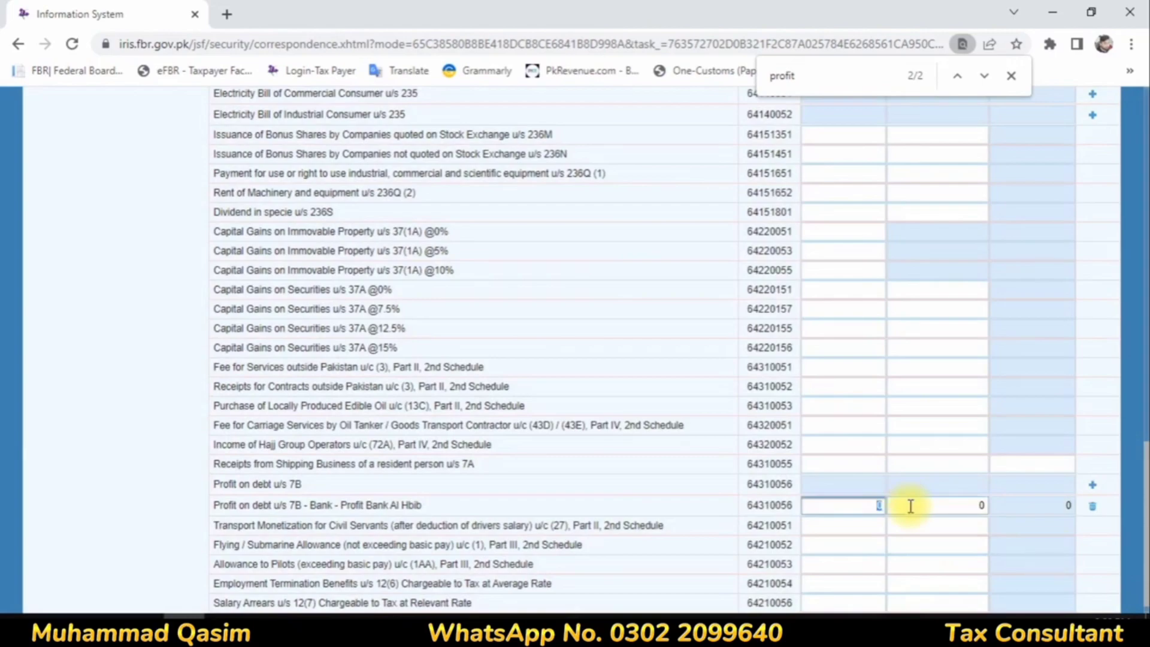
{"action": "type", "text": "17380"}
{"action": "left_click", "coordinate": [910, 507]}
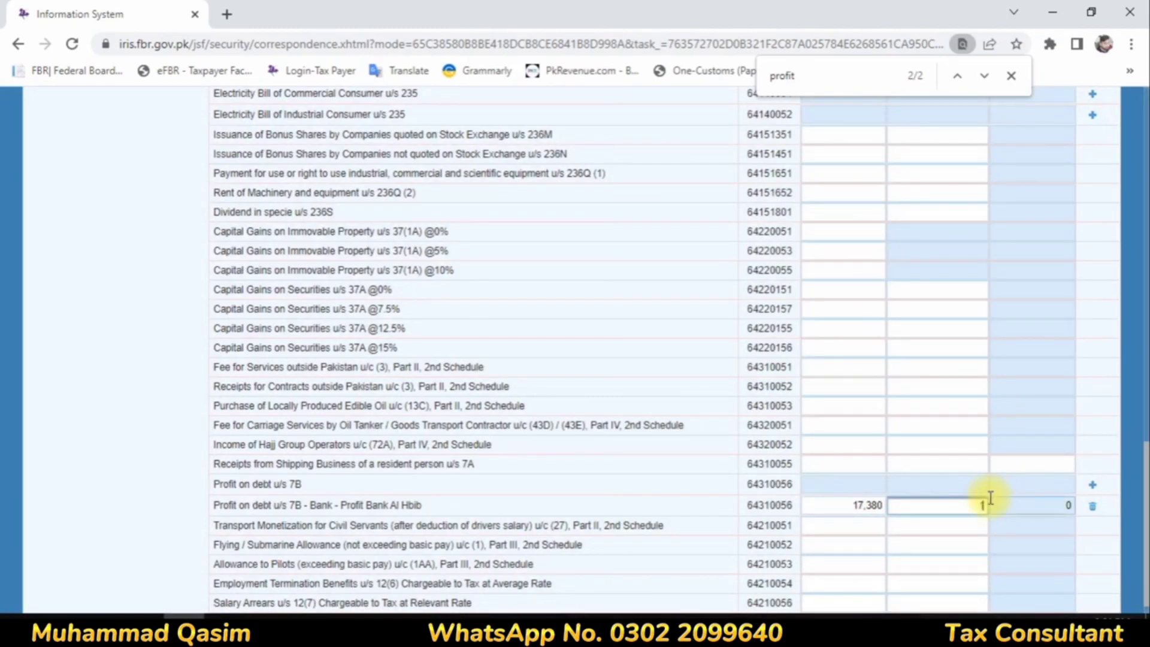
{"action": "type", "text": "1738"}
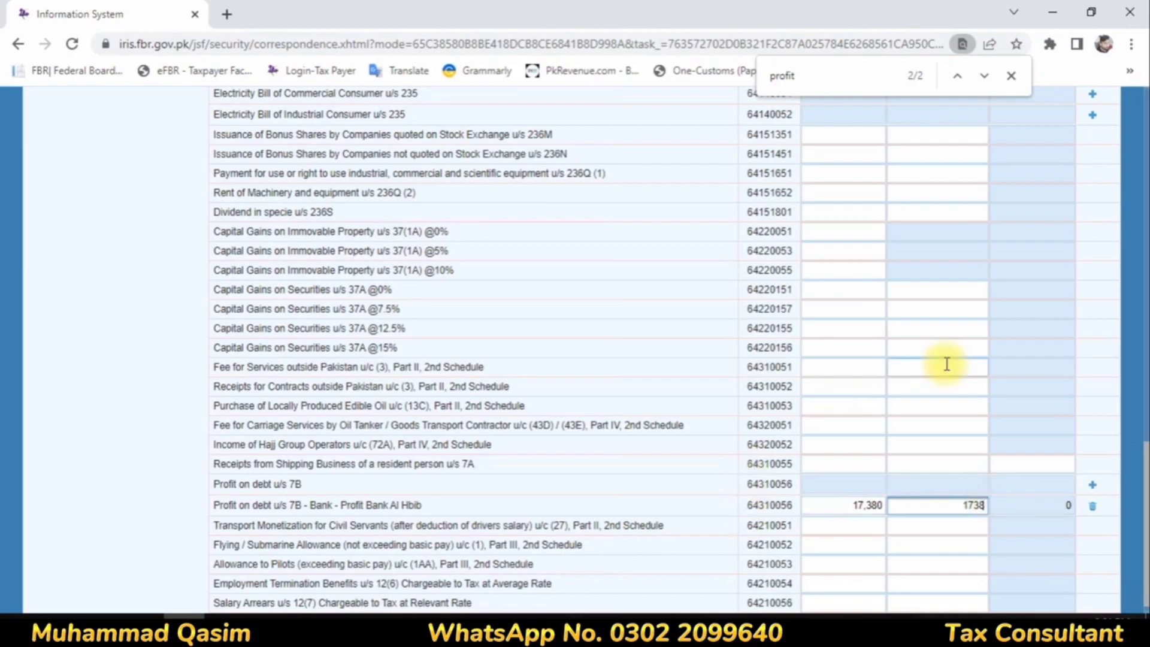
{"action": "left_click", "coordinate": [951, 369]}
{"action": "scroll", "coordinate": [951, 369], "scroll_direction": "up", "scroll_amount": 15}
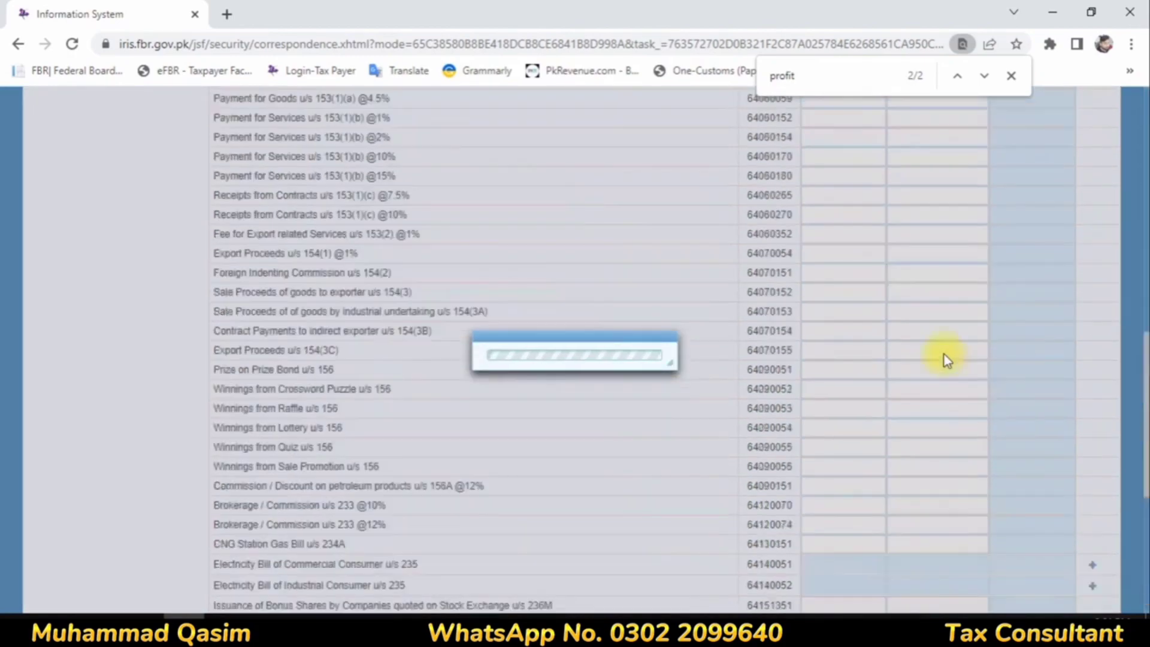
{"action": "left_click", "coordinate": [964, 240]}
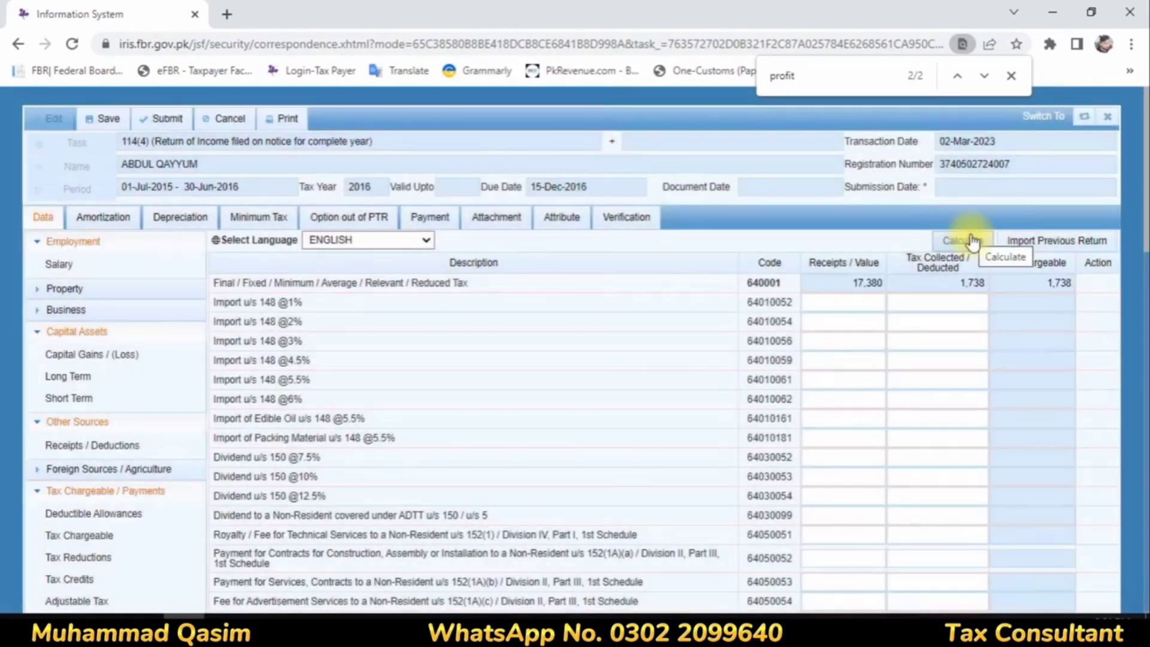
{"action": "left_click", "coordinate": [969, 236]}
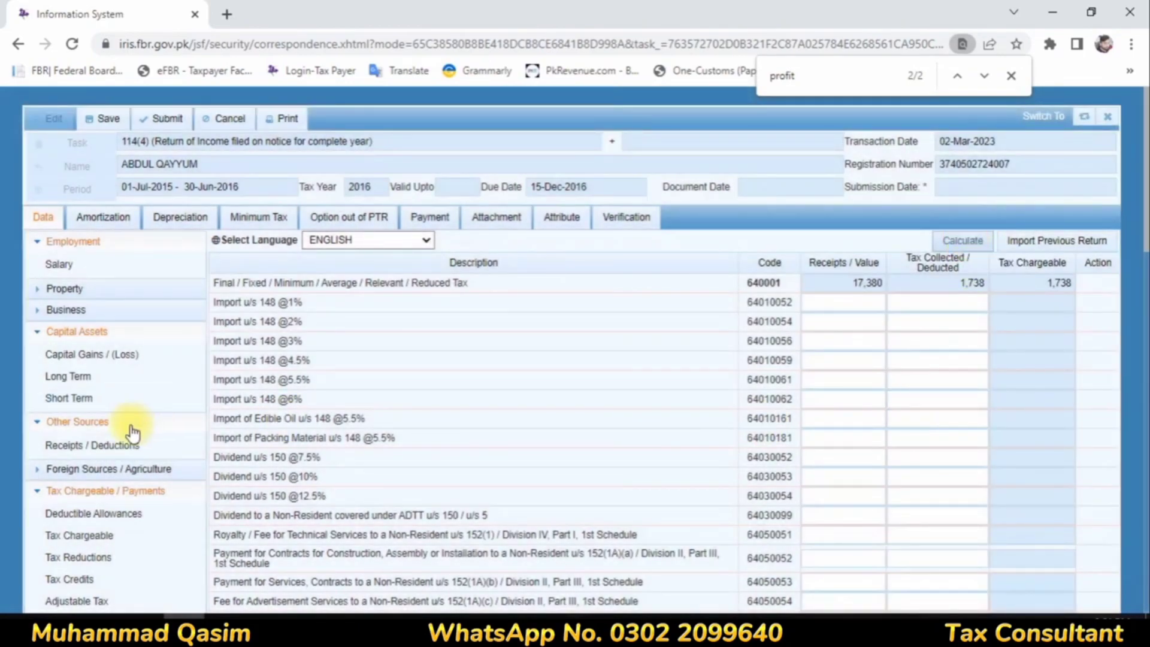
Step: Go to Computations and examine the Admitted Income Tax row
{"action": "scroll", "coordinate": [132, 431], "scroll_direction": "down", "scroll_amount": 3}
{"action": "scroll", "coordinate": [980, 427], "scroll_direction": "down", "scroll_amount": 7}
{"action": "scroll", "coordinate": [980, 426], "scroll_direction": "up", "scroll_amount": 11}
{"action": "scroll", "coordinate": [170, 470], "scroll_direction": "down", "scroll_amount": 10}
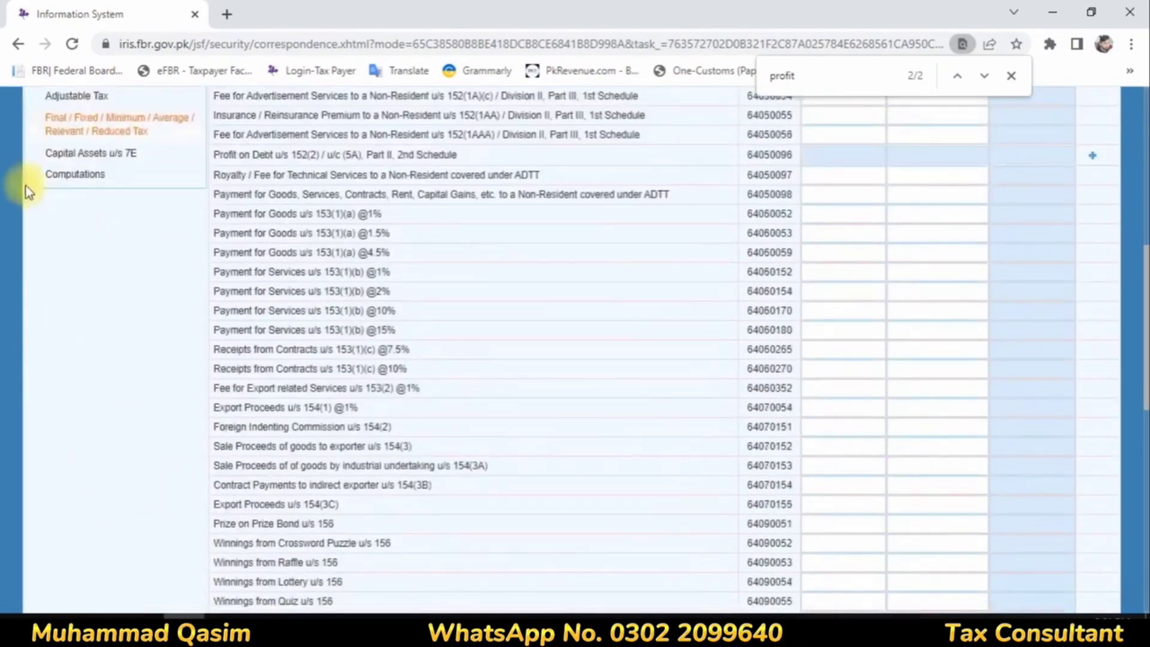
{"action": "left_click", "coordinate": [99, 179]}
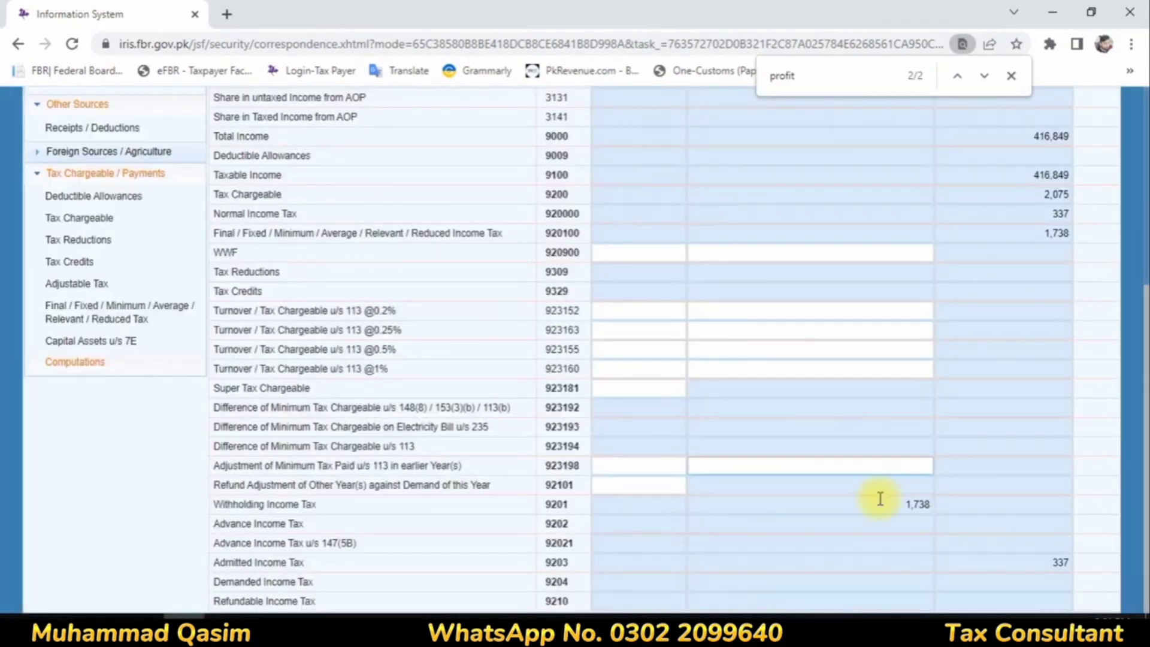
{"action": "left_click_drag", "start_coordinate": [219, 562], "coordinate": [706, 562]}
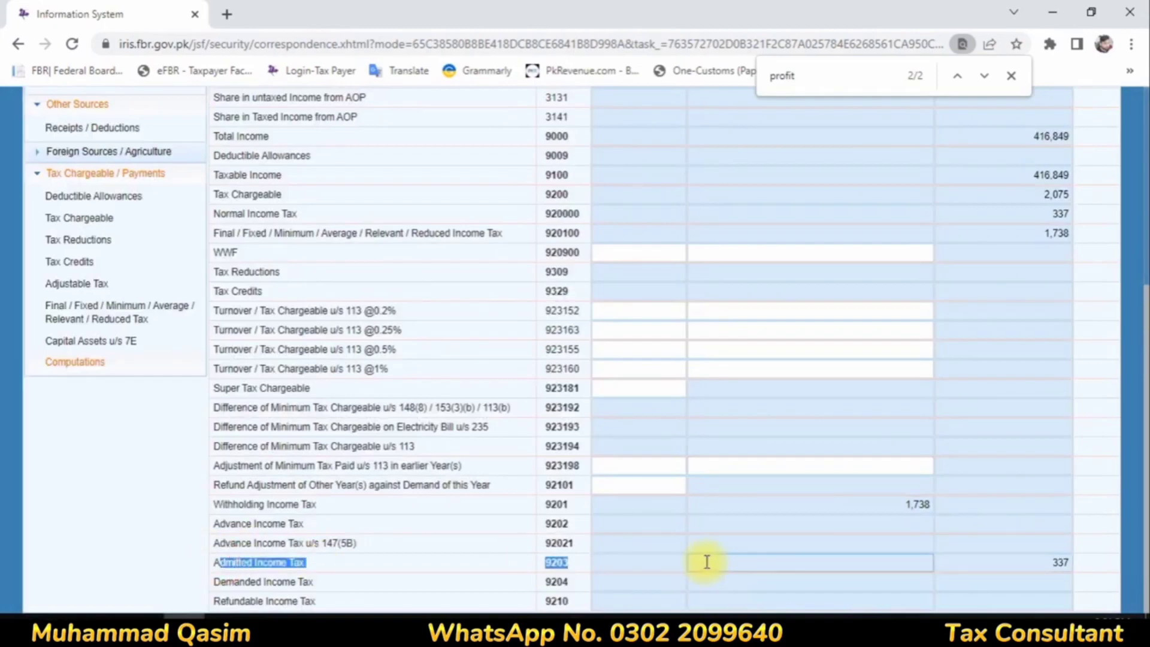
Step: Compare the Tax Chargeable, Normal Income Tax and Final / Fixed / Minimum / Average / Relevant / Reduced Income Tax amounts in Computations
{"action": "scroll", "coordinate": [936, 326], "scroll_direction": "up", "scroll_amount": 3}
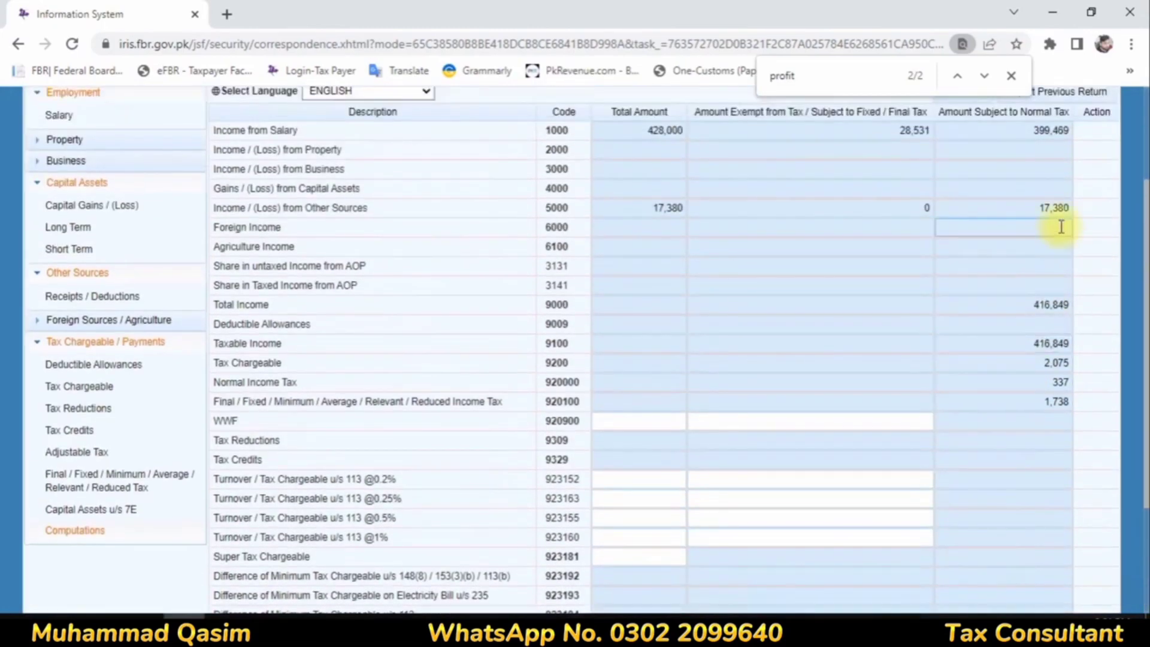
{"action": "left_click", "coordinate": [1031, 292]}
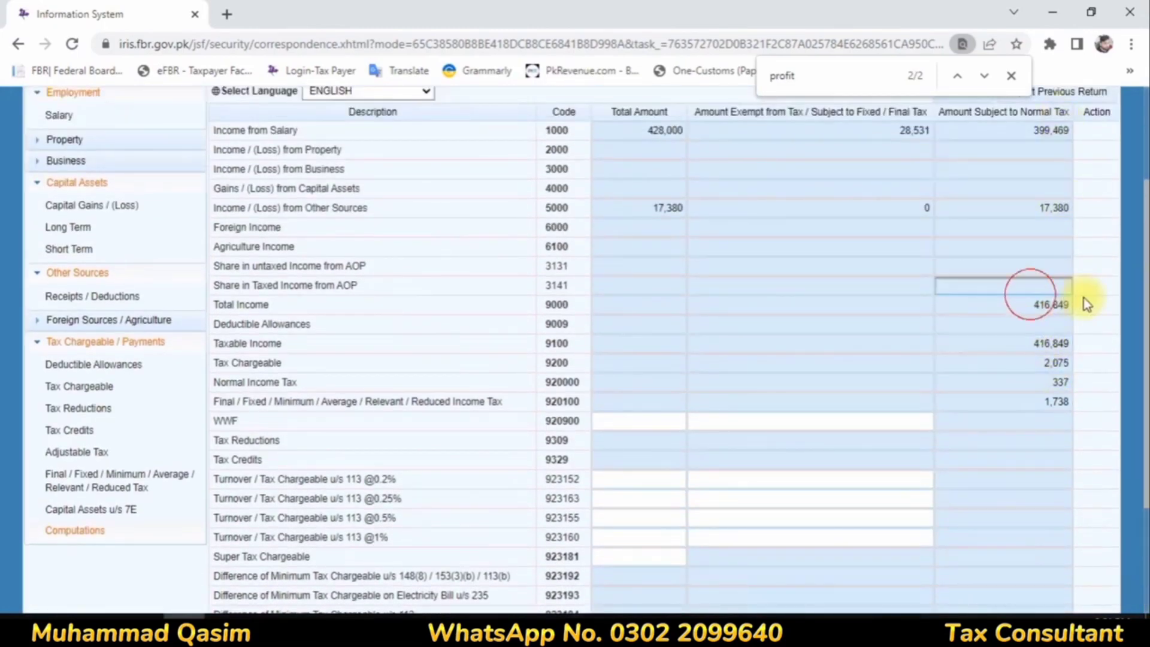
{"action": "left_click", "coordinate": [1039, 362]}
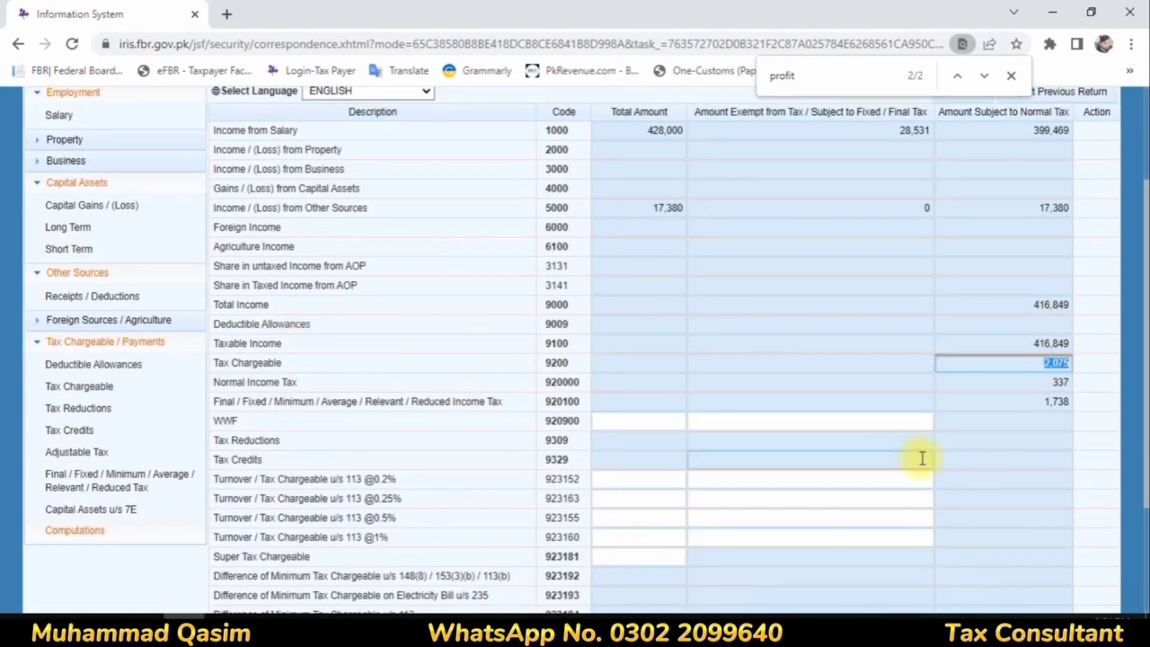
{"action": "left_click", "coordinate": [1057, 383]}
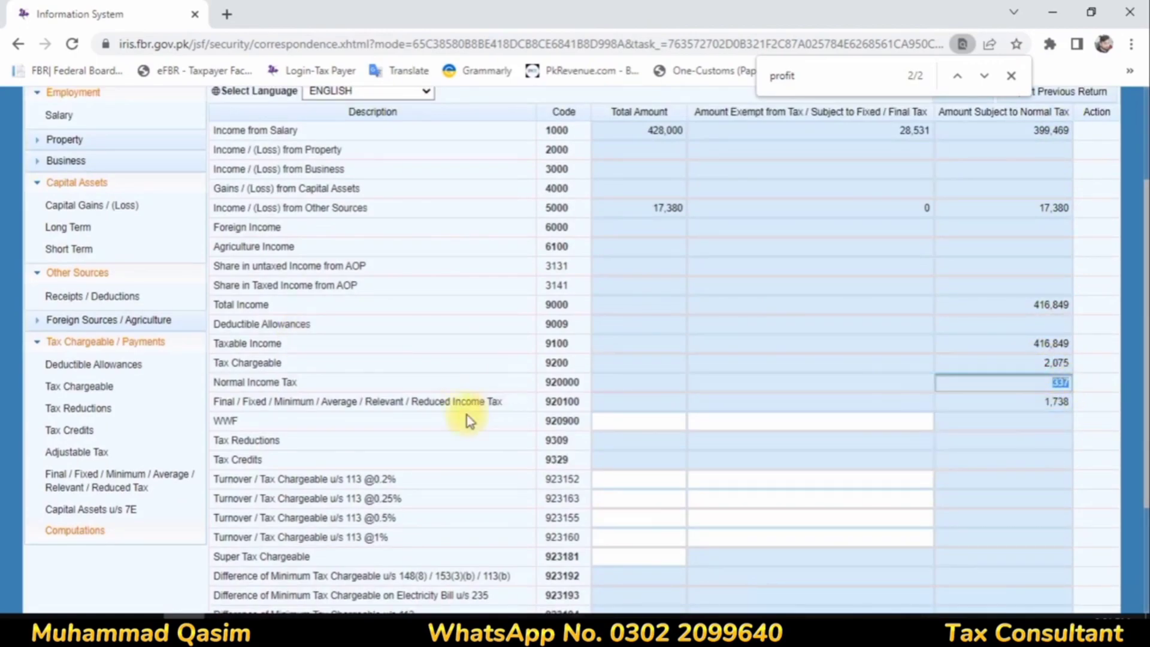
{"action": "left_click_drag", "start_coordinate": [248, 382], "coordinate": [1056, 397]}
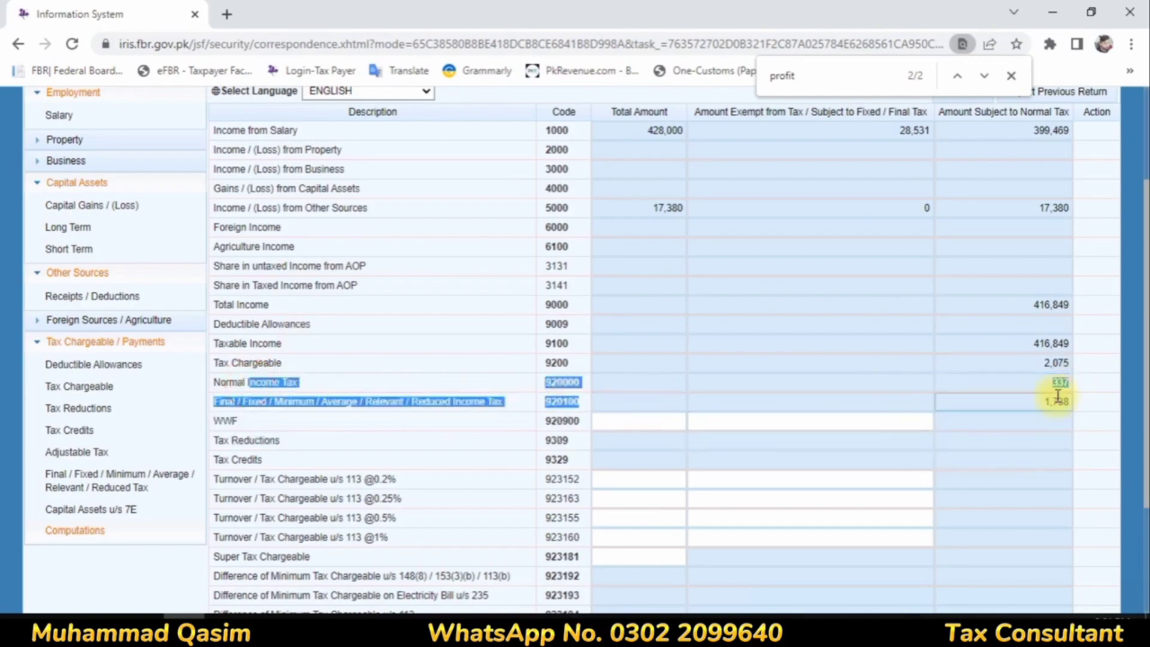
{"action": "scroll", "coordinate": [882, 441], "scroll_direction": "up", "scroll_amount": 3}
{"action": "scroll", "coordinate": [885, 444], "scroll_direction": "down", "scroll_amount": 6}
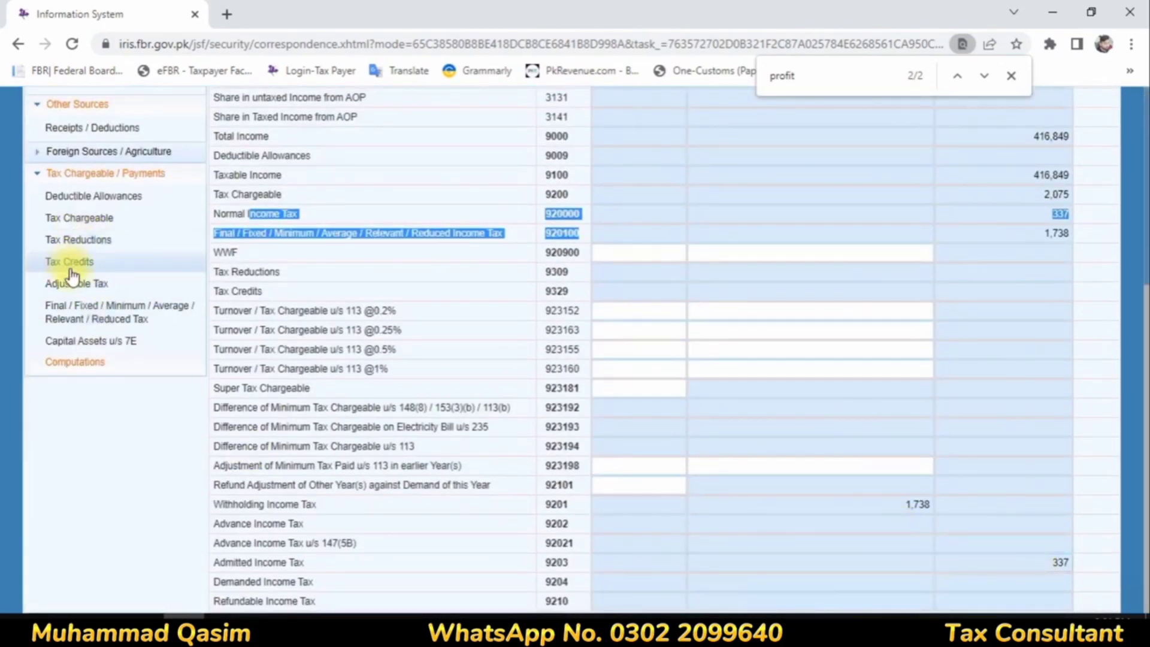
Step: Look through the Adjustable Tax entries and locate the Cellphone Bill u/s 236(1)(a) row
{"action": "left_click", "coordinate": [91, 285]}
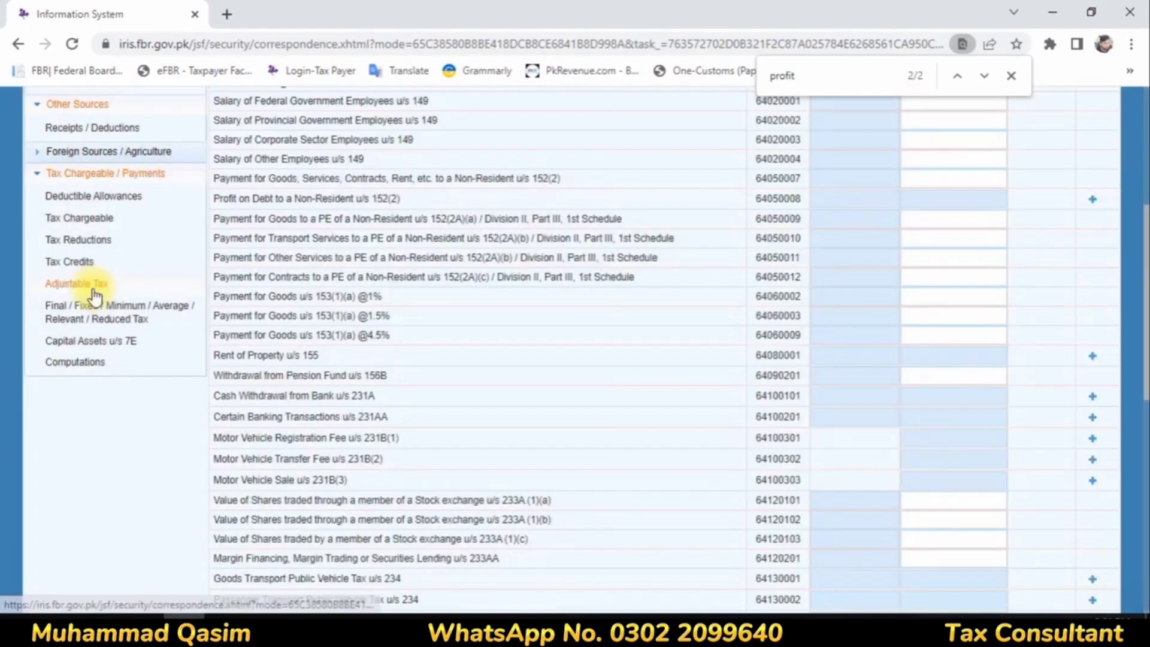
{"action": "scroll", "coordinate": [584, 324], "scroll_direction": "down", "scroll_amount": 10}
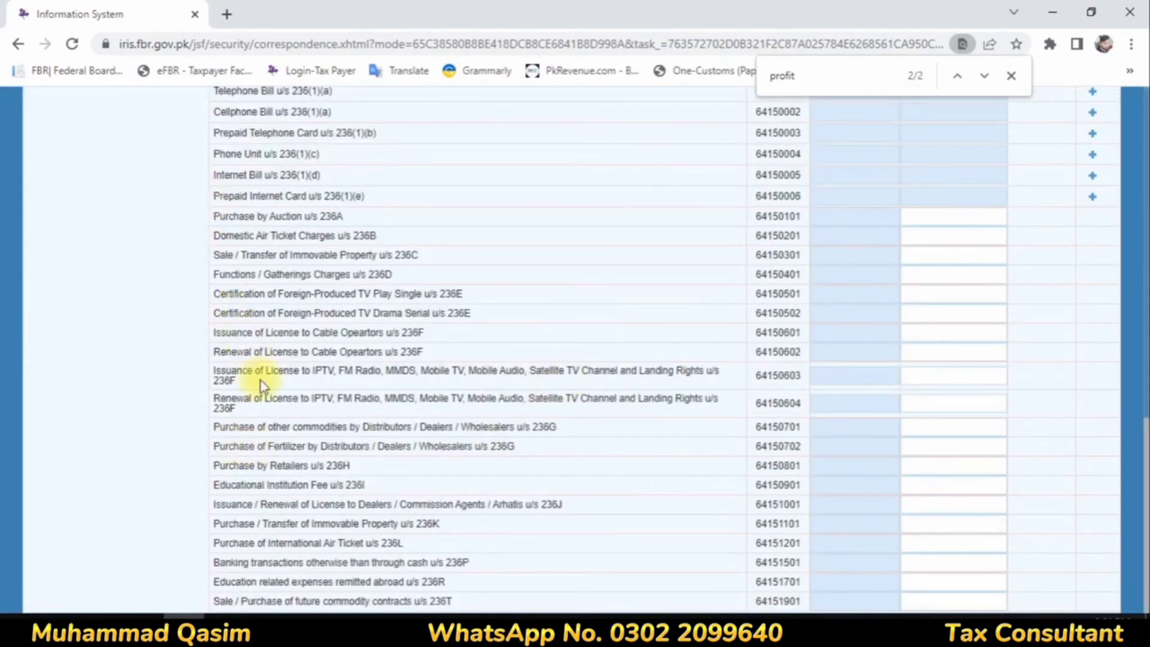
{"action": "scroll", "coordinate": [278, 512], "scroll_direction": "up", "scroll_amount": 4}
{"action": "scroll", "coordinate": [282, 505], "scroll_direction": "up", "scroll_amount": 4}
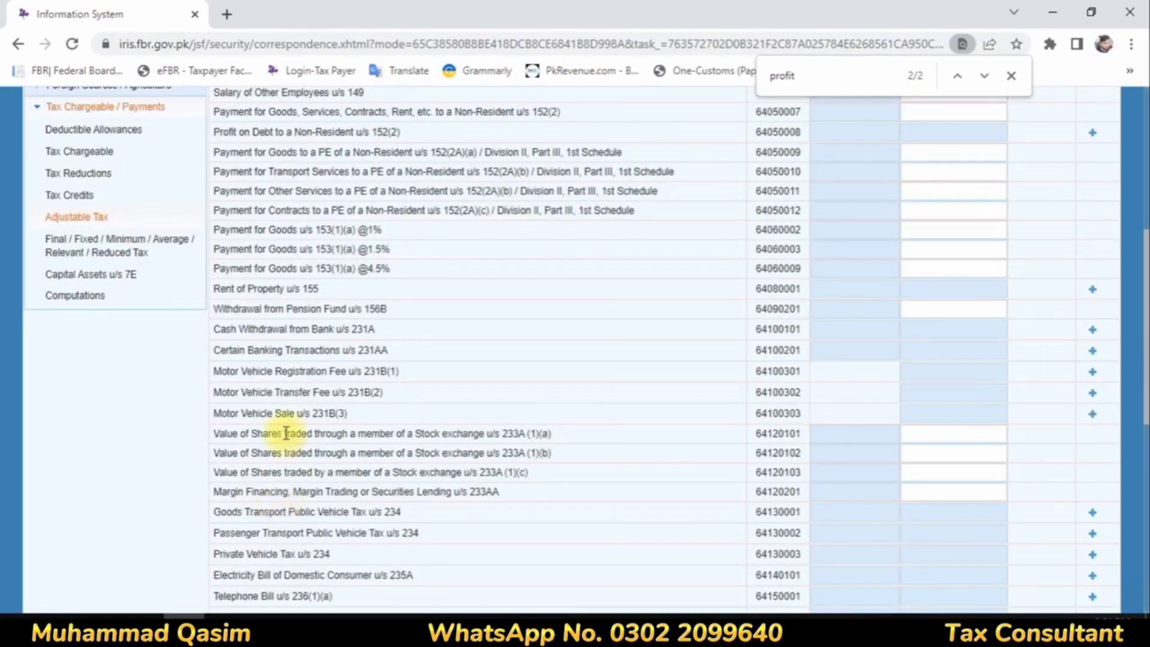
{"action": "scroll", "coordinate": [286, 433], "scroll_direction": "down", "scroll_amount": 8}
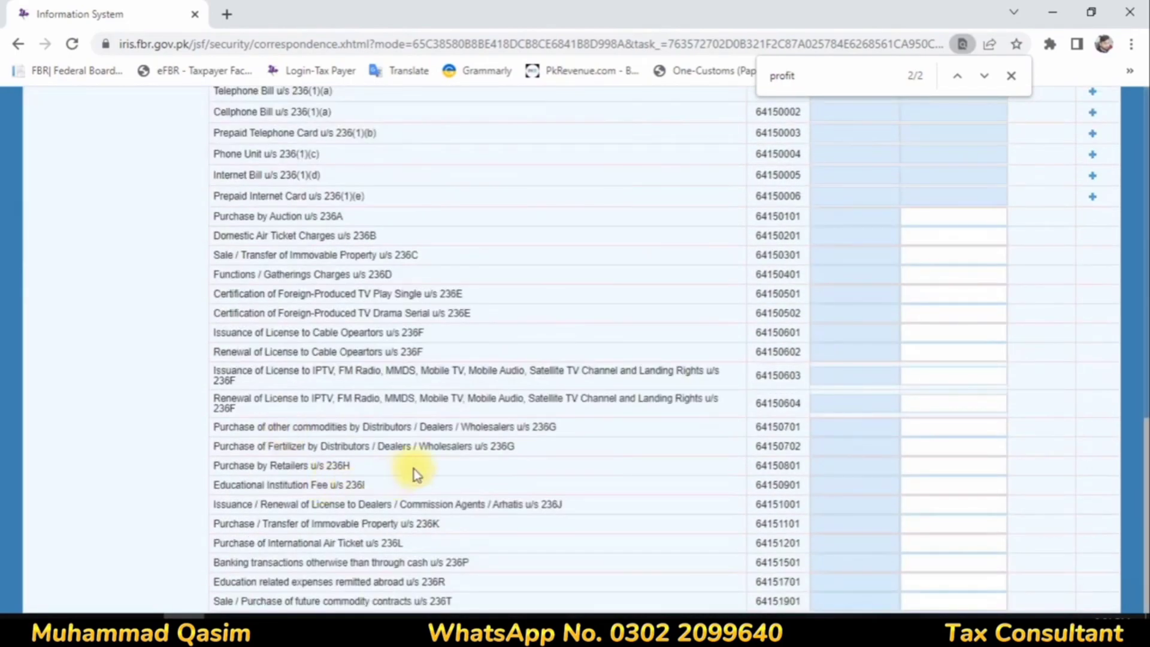
{"action": "scroll", "coordinate": [300, 302], "scroll_direction": "up", "scroll_amount": 3}
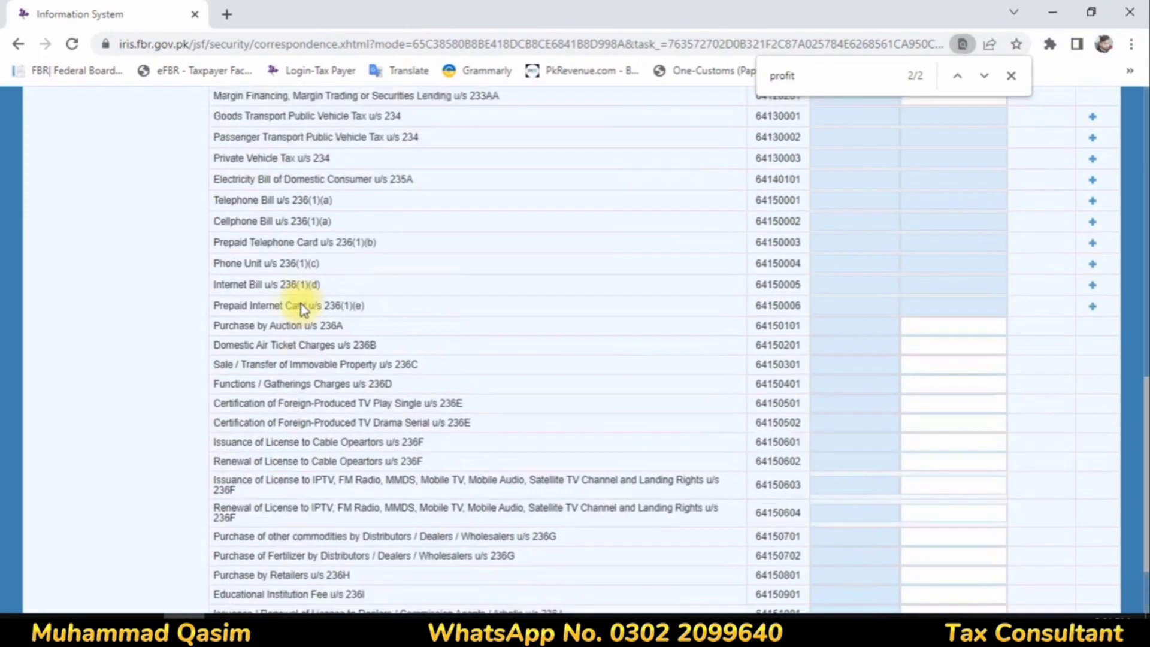
{"action": "left_click_drag", "start_coordinate": [267, 281], "coordinate": [1008, 296]}
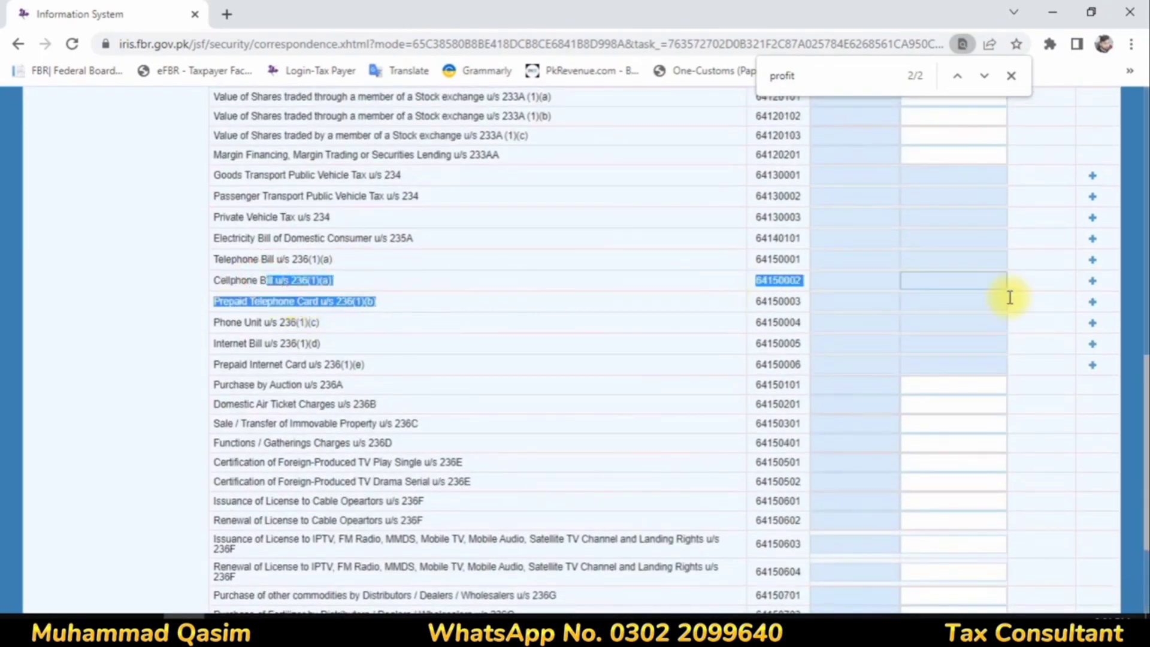
{"action": "left_click", "coordinate": [1092, 285]}
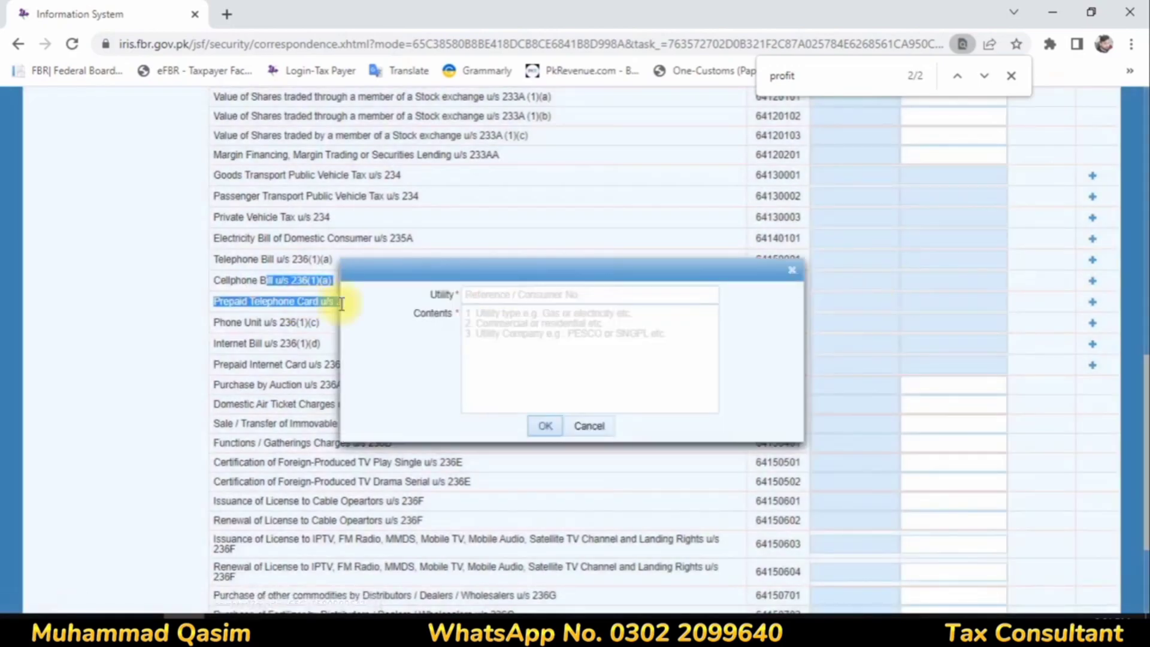
{"action": "left_click", "coordinate": [490, 293]}
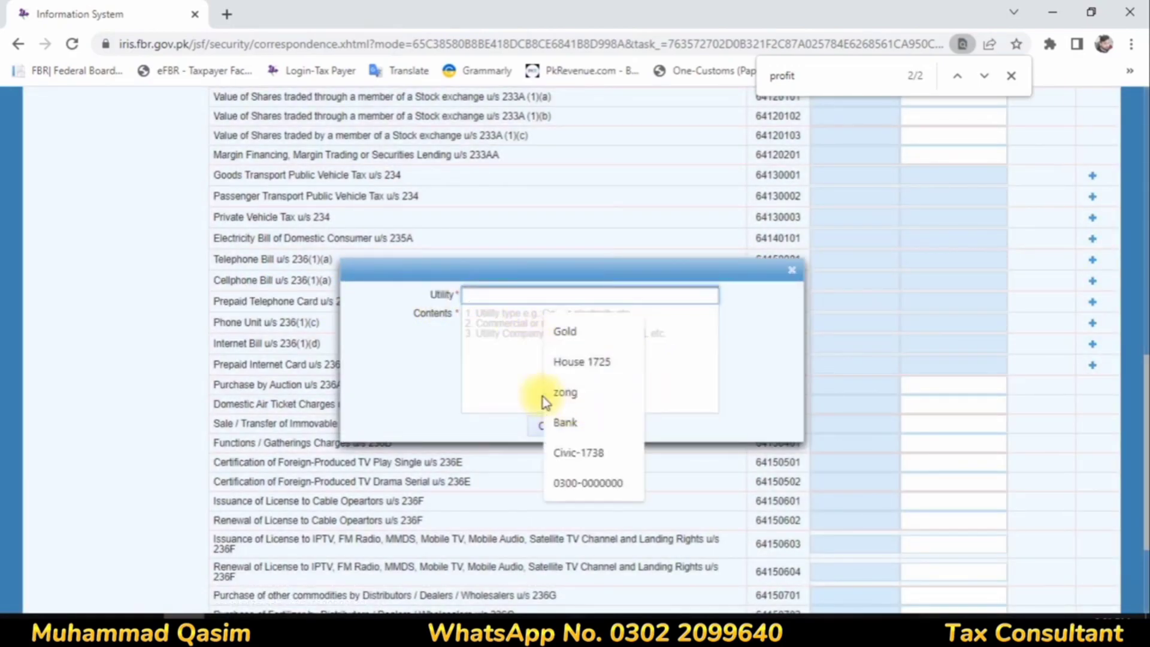
{"action": "left_click", "coordinate": [790, 270]}
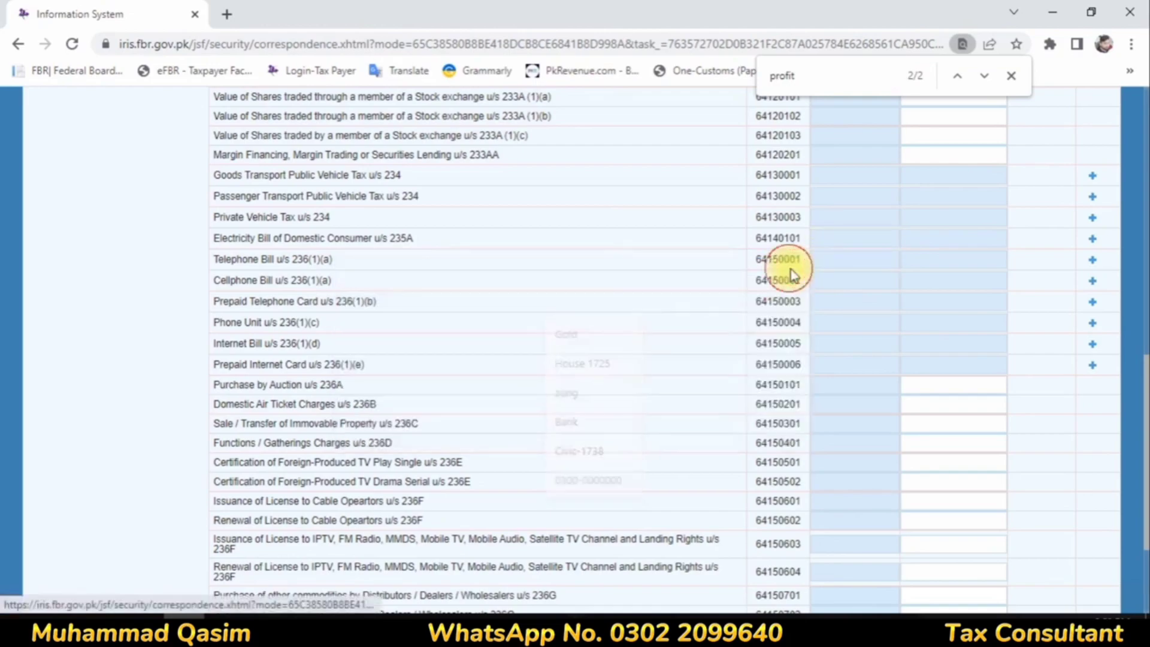
Step: Recheck the income and tax amounts in Computations and return to the Adjustable Tax entries
{"action": "scroll", "coordinate": [794, 291], "scroll_direction": "up", "scroll_amount": 1}
{"action": "scroll", "coordinate": [89, 569], "scroll_direction": "down", "scroll_amount": 8}
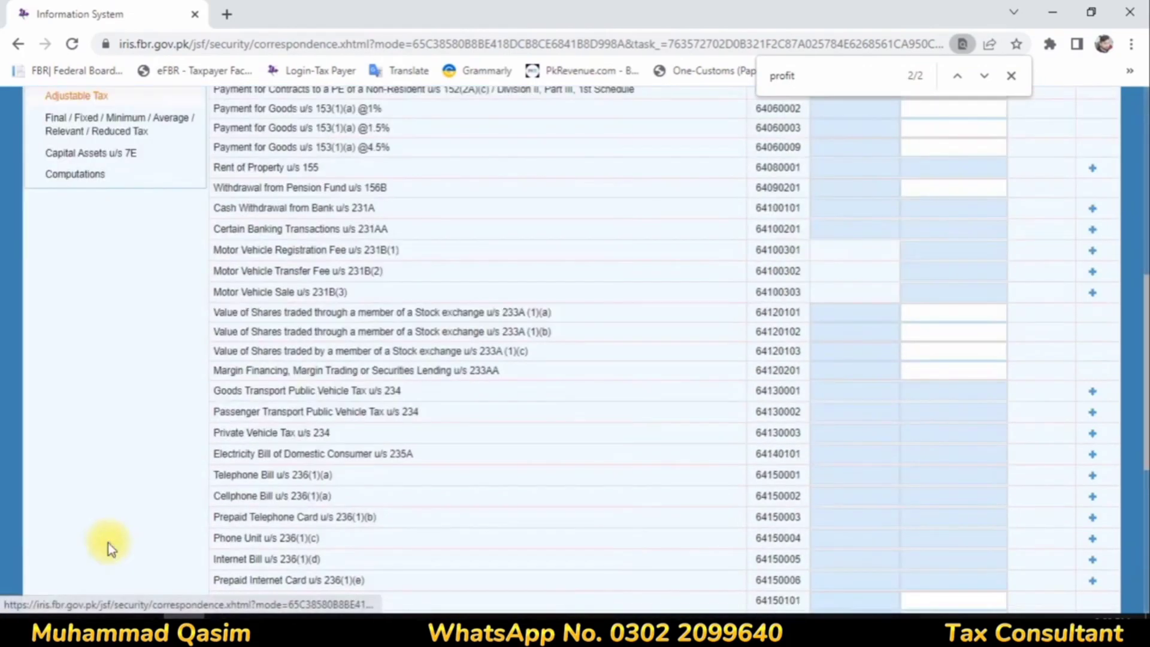
{"action": "left_click", "coordinate": [56, 171]}
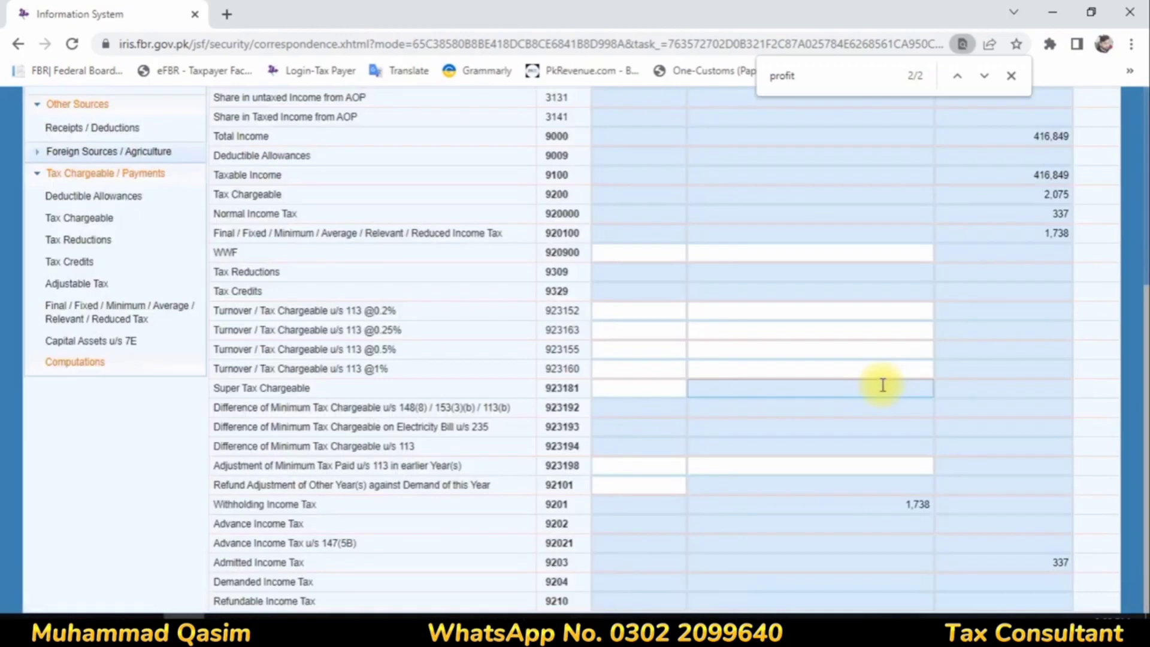
{"action": "scroll", "coordinate": [882, 385], "scroll_direction": "up", "scroll_amount": 4}
{"action": "scroll", "coordinate": [106, 604], "scroll_direction": "down", "scroll_amount": 2}
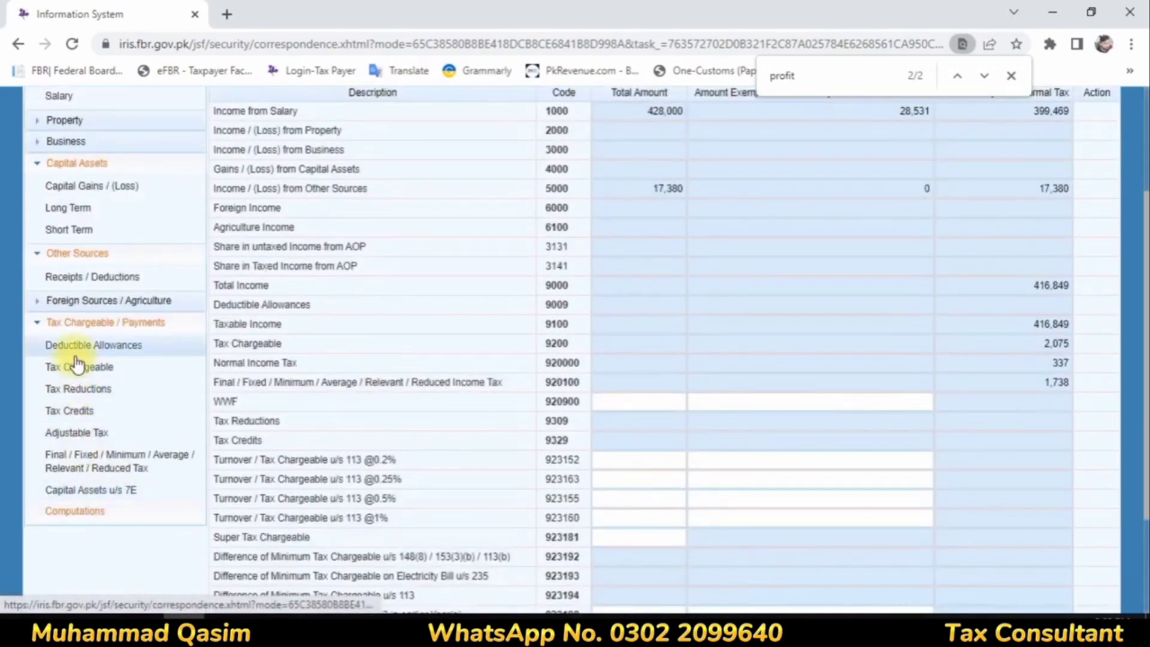
{"action": "left_click", "coordinate": [94, 474]}
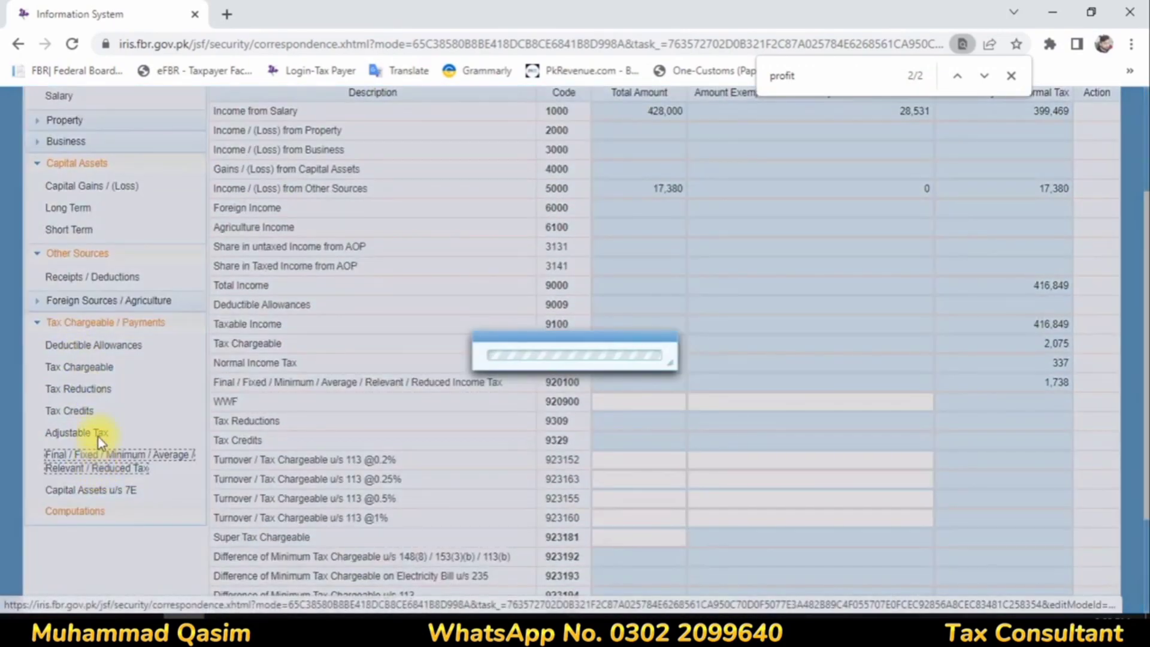
{"action": "left_click", "coordinate": [98, 434]}
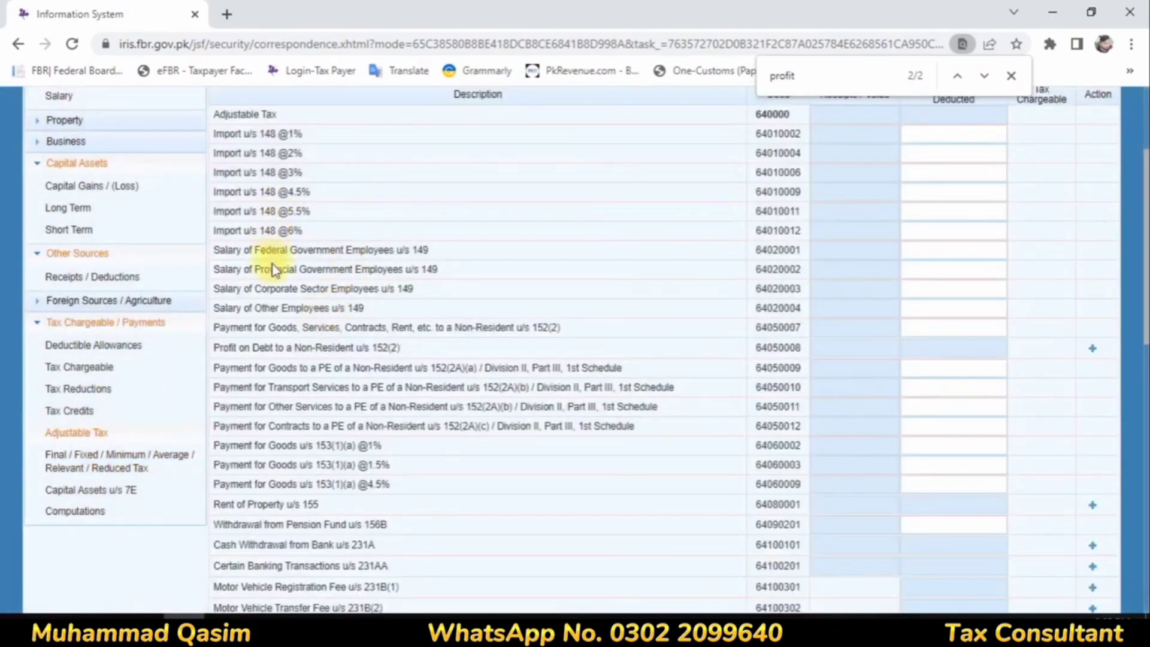
Step: Enter 337 as the tax deducted for Salary of Other Employees u/s 149 and calculate the Adjustable Tax
{"action": "left_click", "coordinate": [961, 311]}
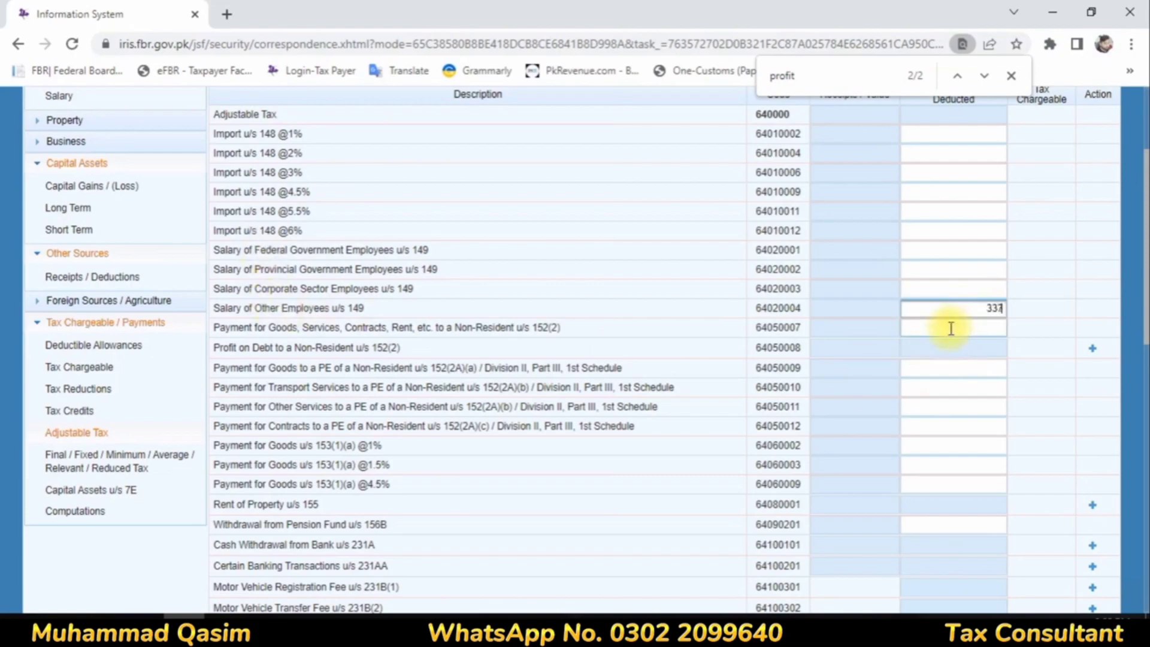
{"action": "scroll", "coordinate": [955, 318], "scroll_direction": "up", "scroll_amount": 3}
{"action": "left_click", "coordinate": [986, 241]}
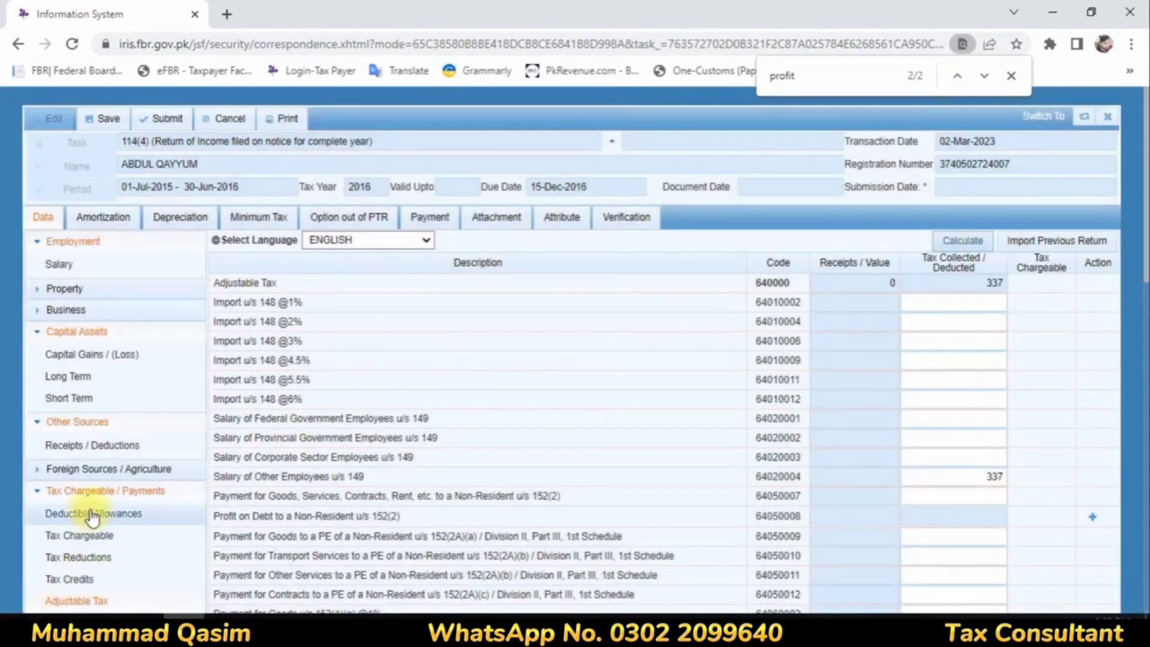
Step: Check the income and tax amounts through to Refundable Income Tax in Computations and recalculate the return
{"action": "scroll", "coordinate": [72, 509], "scroll_direction": "down", "scroll_amount": 5}
{"action": "left_click", "coordinate": [85, 355]}
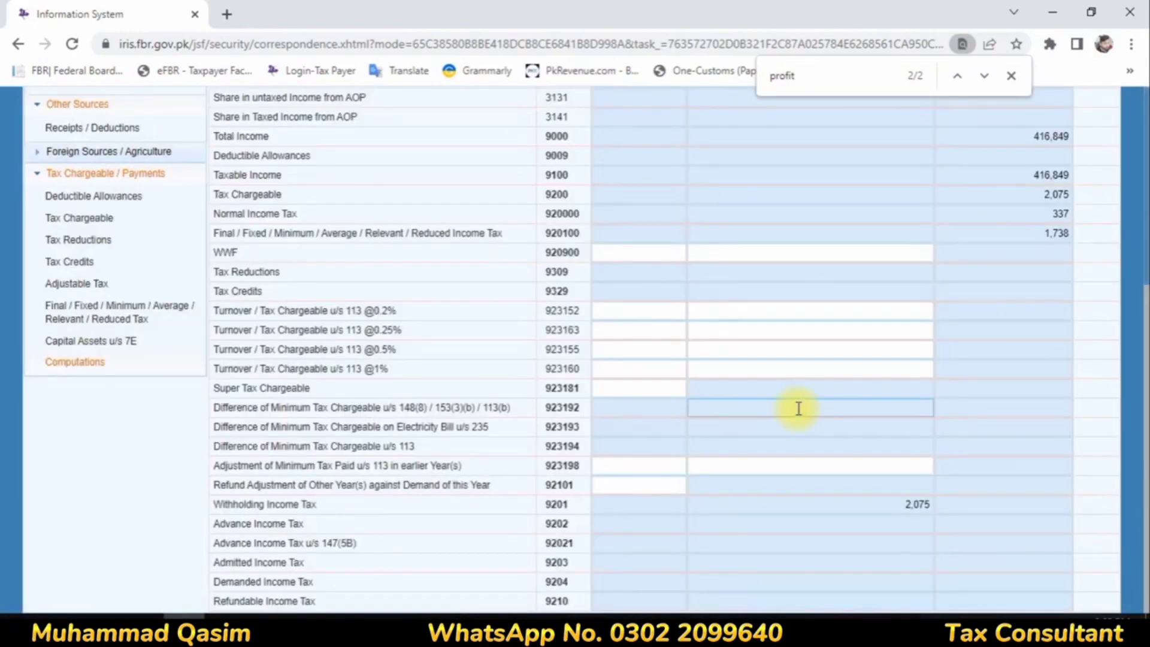
{"action": "scroll", "coordinate": [800, 413], "scroll_direction": "up", "scroll_amount": 5}
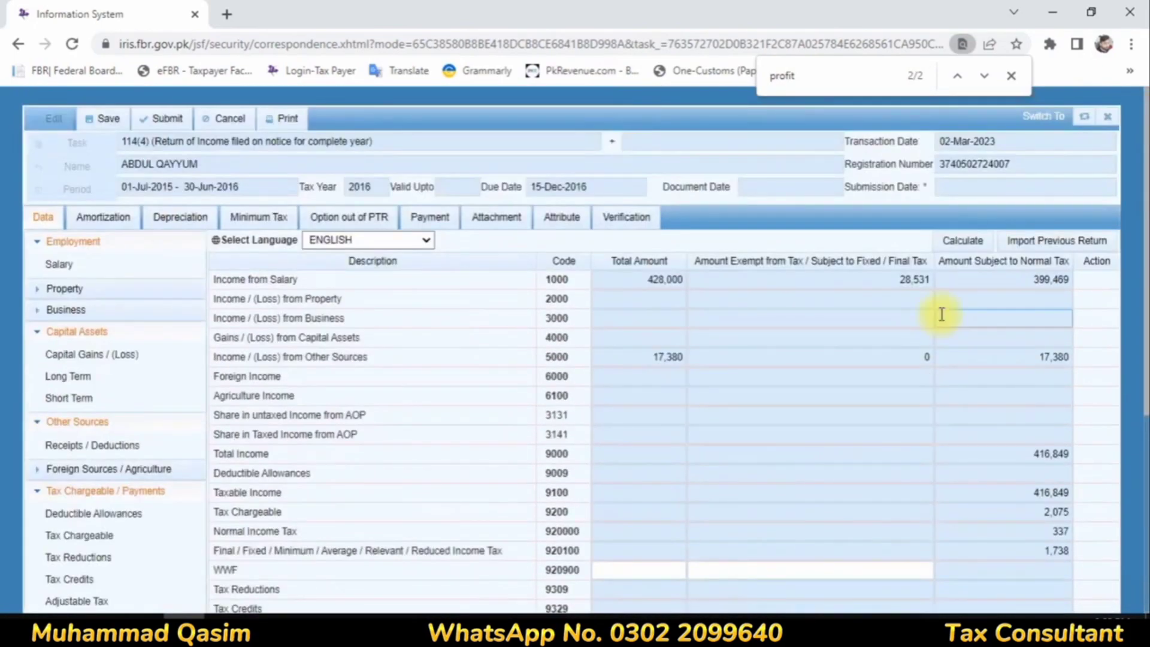
{"action": "left_click", "coordinate": [967, 240]}
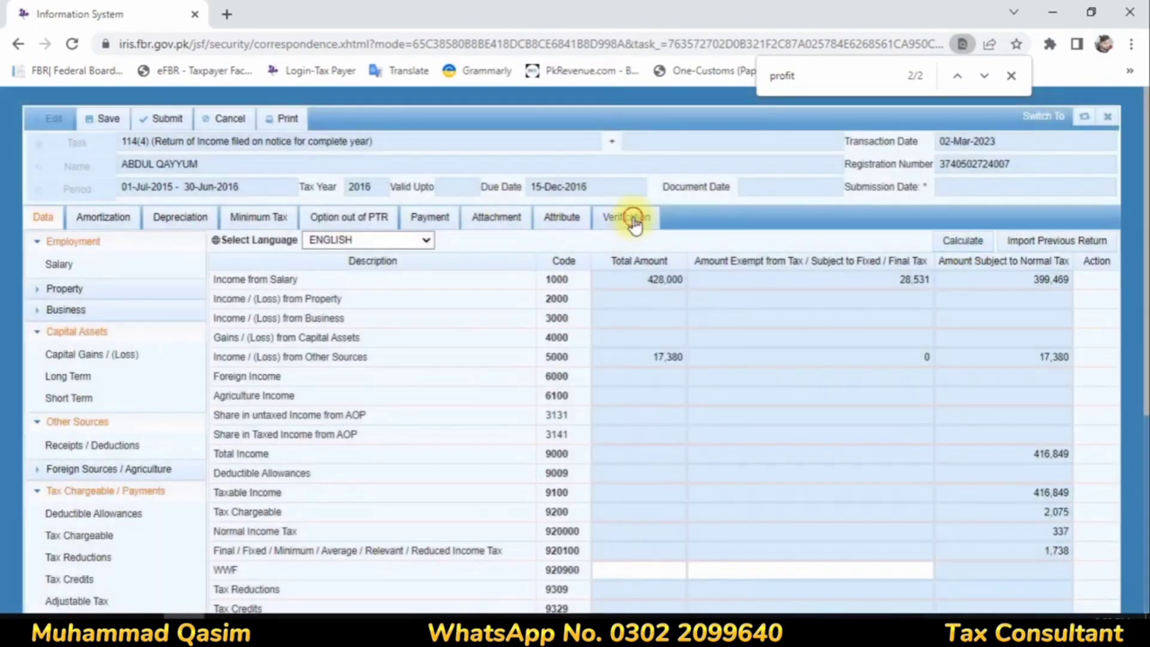
Step: Try to verify the return's declaration with the taxpayer's PIN, declining the browser's password update and dismissing the message
{"action": "left_click", "coordinate": [629, 217]}
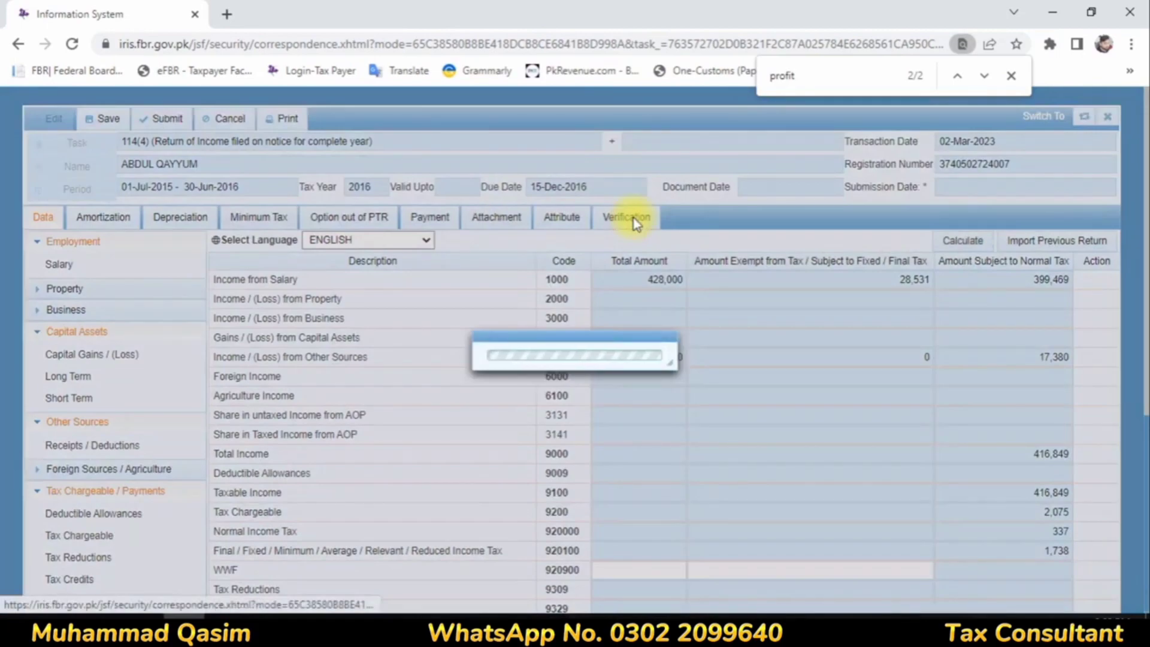
{"action": "left_click", "coordinate": [78, 311]}
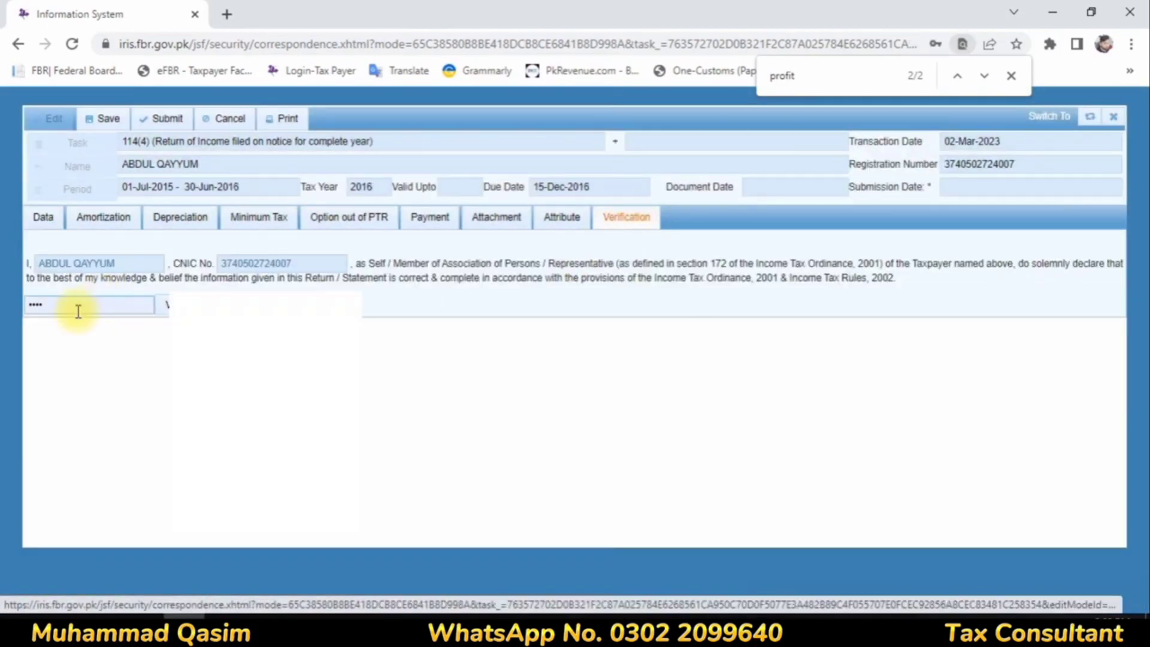
{"action": "left_click", "coordinate": [39, 392]}
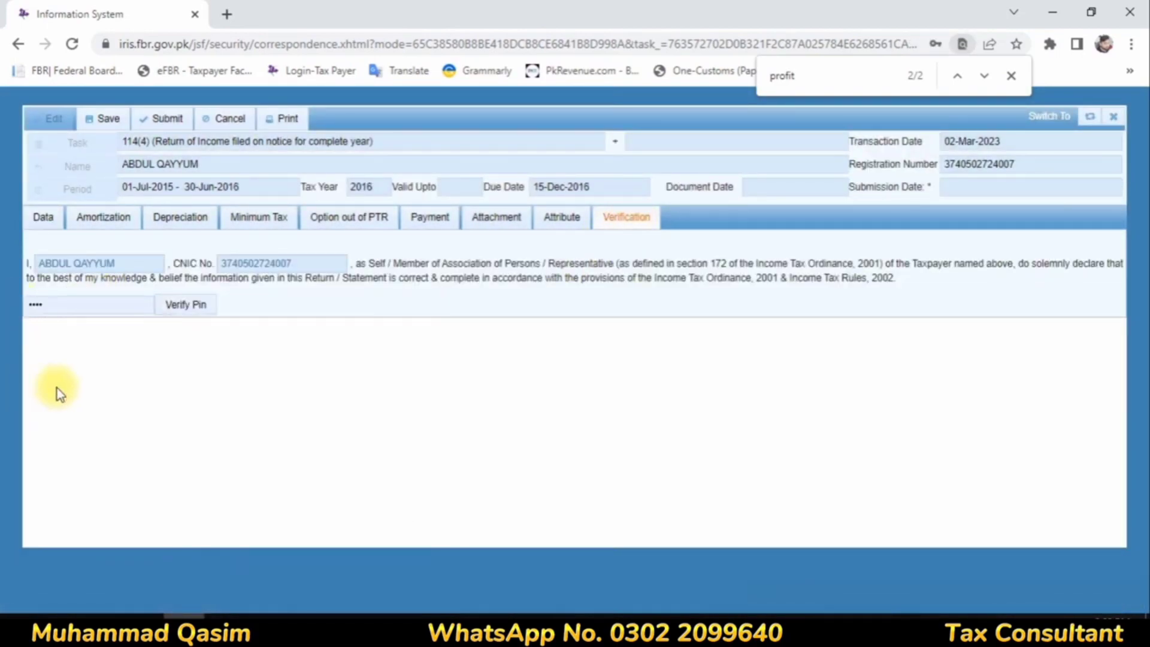
{"action": "left_click_drag", "start_coordinate": [67, 306], "coordinate": [2, 246]}
{"action": "type", "text": "••••"}
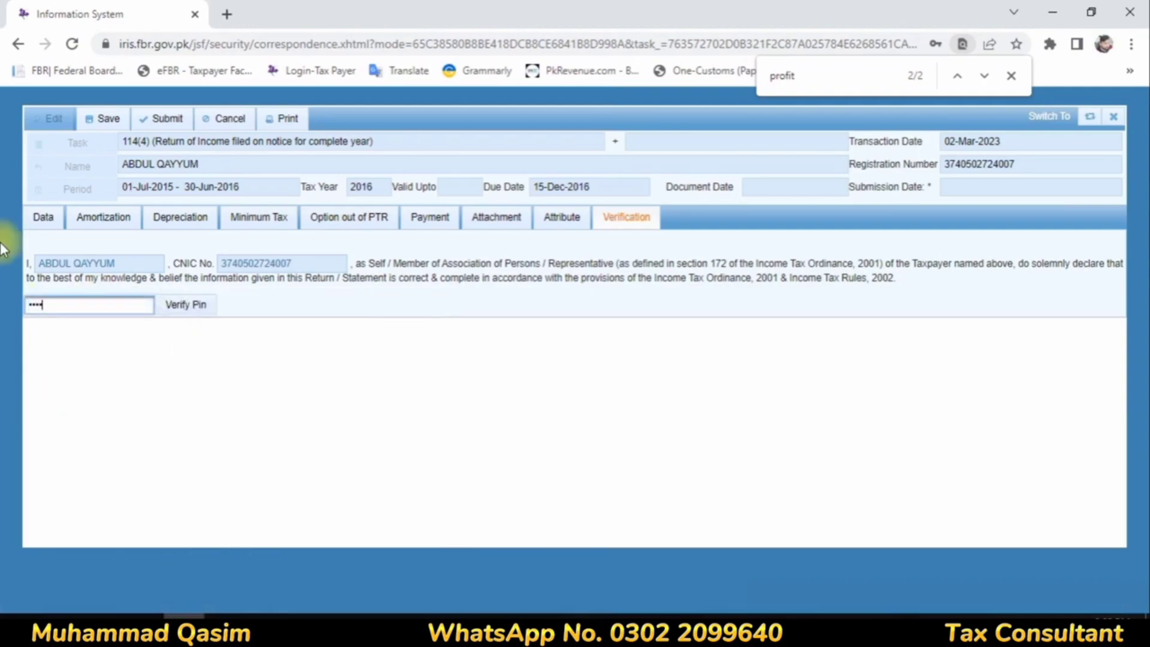
{"action": "left_click", "coordinate": [183, 305]}
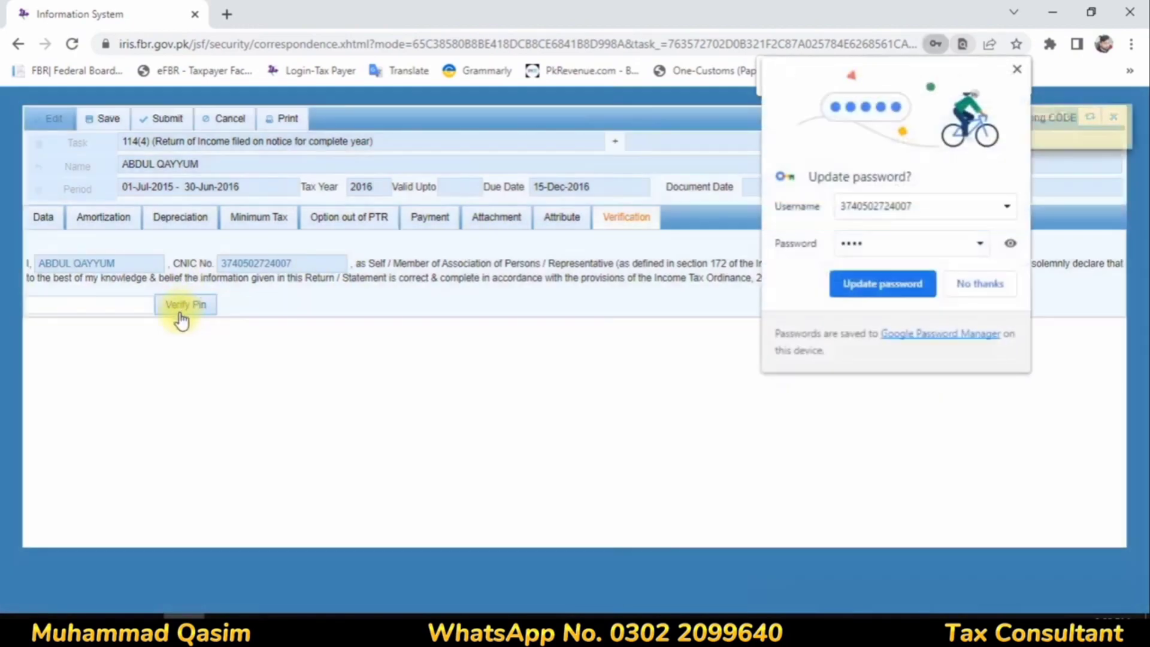
{"action": "left_click", "coordinate": [971, 287]}
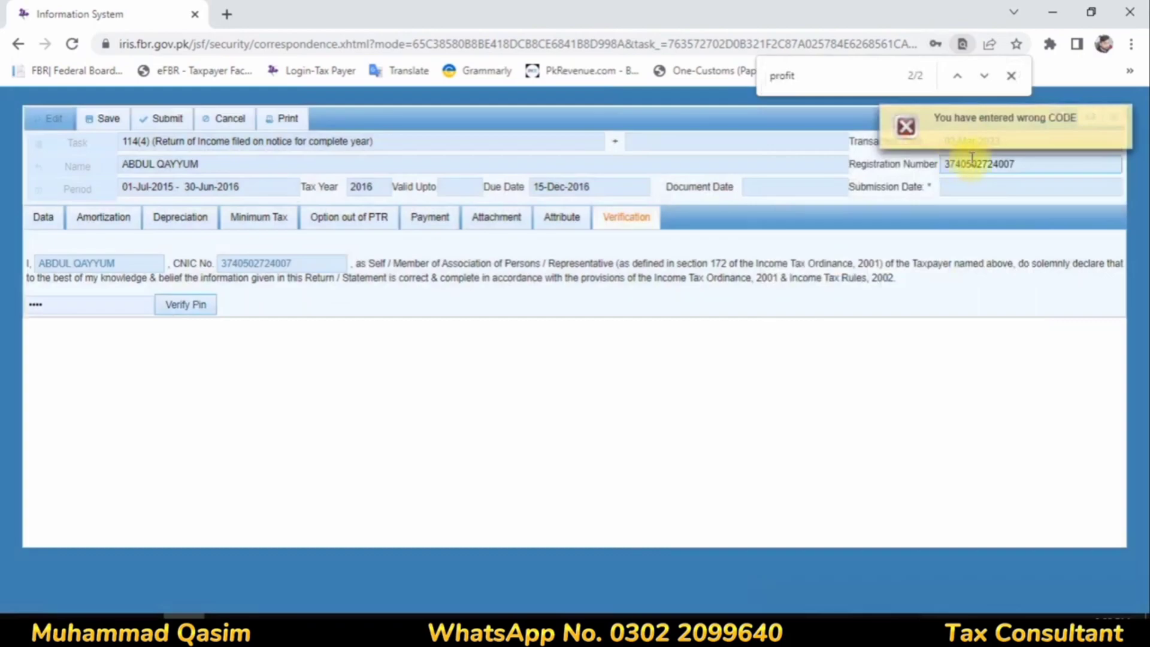
{"action": "left_click", "coordinate": [1124, 120]}
Step: Close the return and change the account PIN, entering and confirming the new PIN
{"action": "left_click", "coordinate": [1113, 116]}
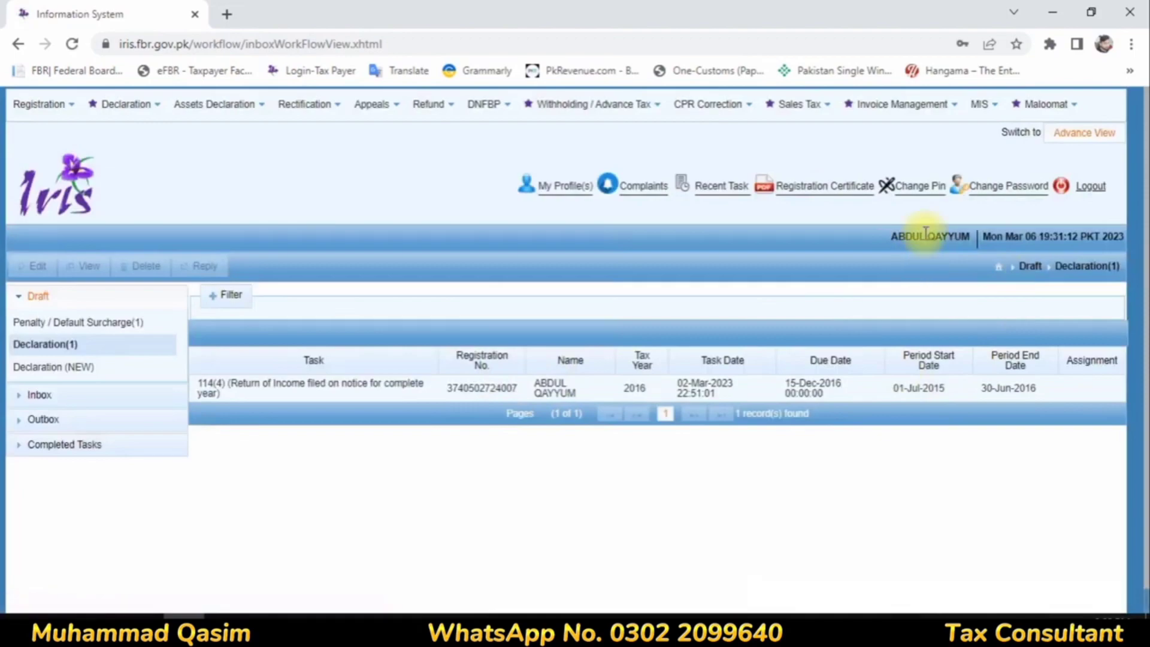
{"action": "left_click", "coordinate": [906, 186]}
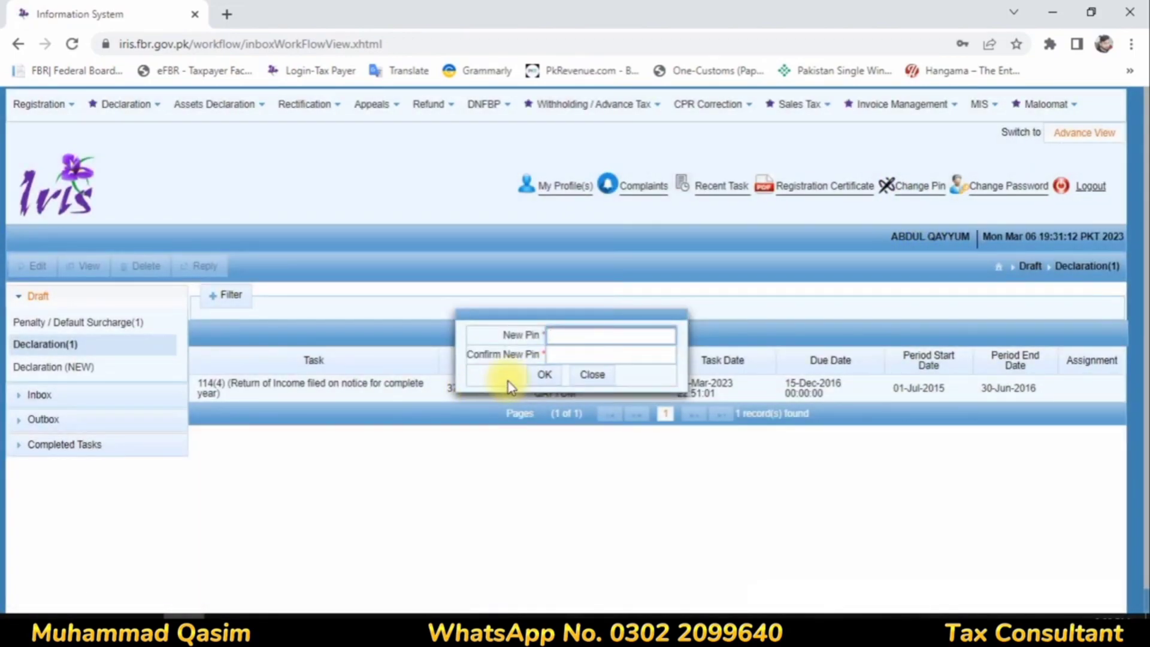
{"action": "left_click", "coordinate": [564, 353]}
{"action": "type", "text": "****"}
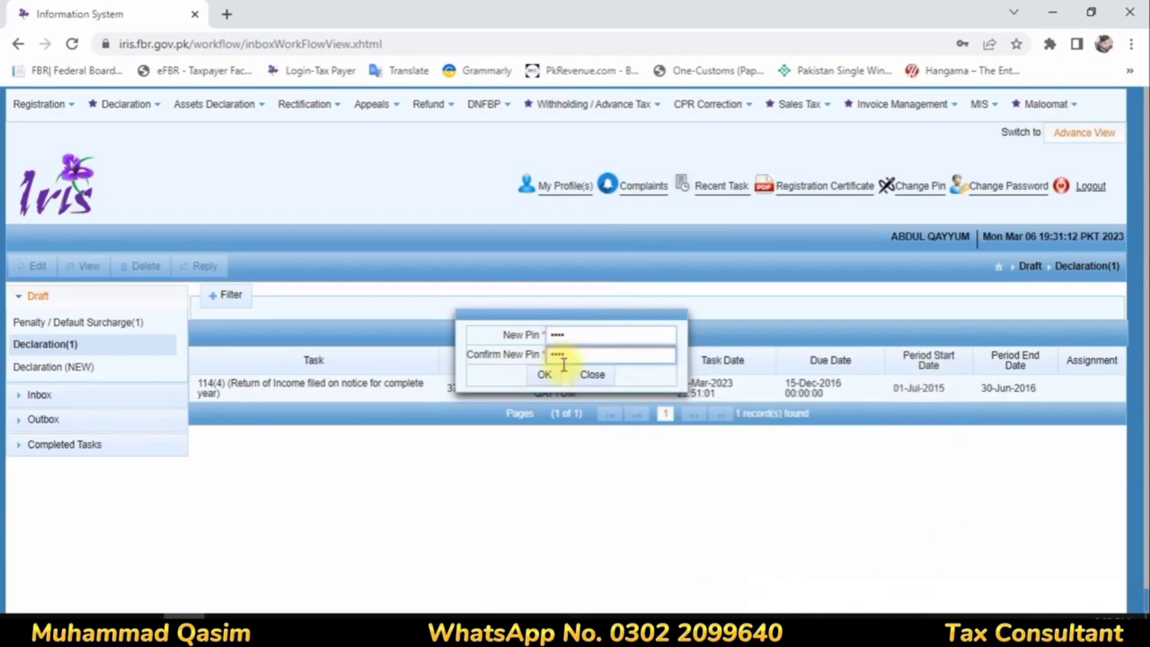
{"action": "left_click", "coordinate": [544, 374]}
Step: Reopen the draft 114(4) return for tax year 2016 for editing and decline the browser's password update
{"action": "left_click", "coordinate": [359, 388]}
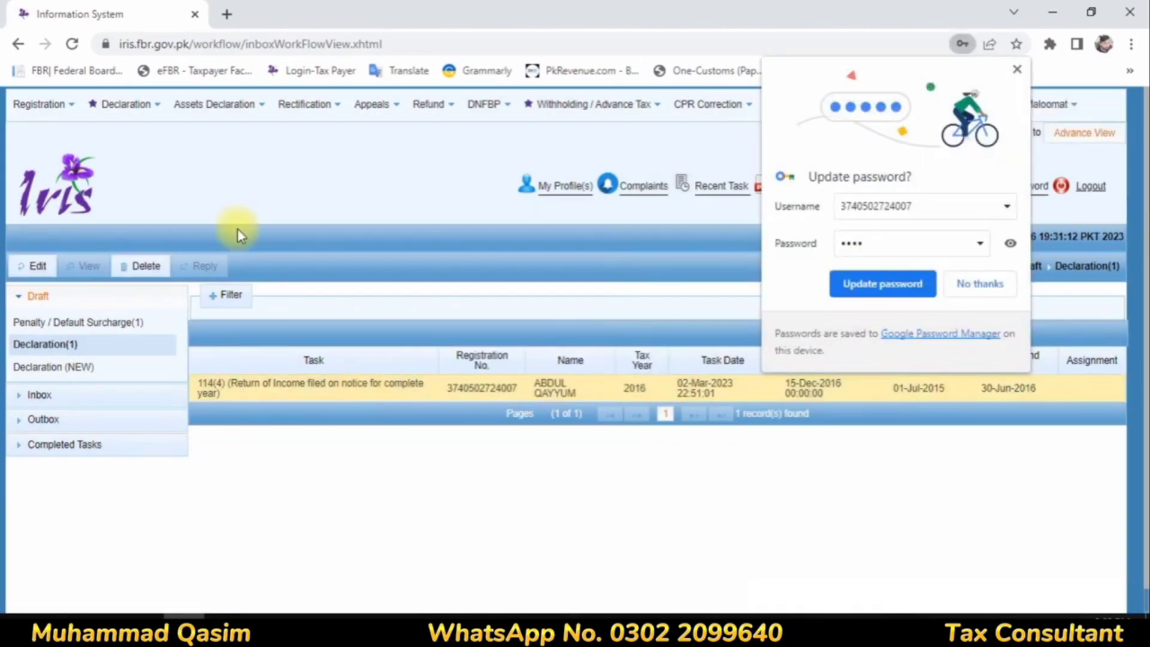
{"action": "left_click", "coordinate": [27, 270]}
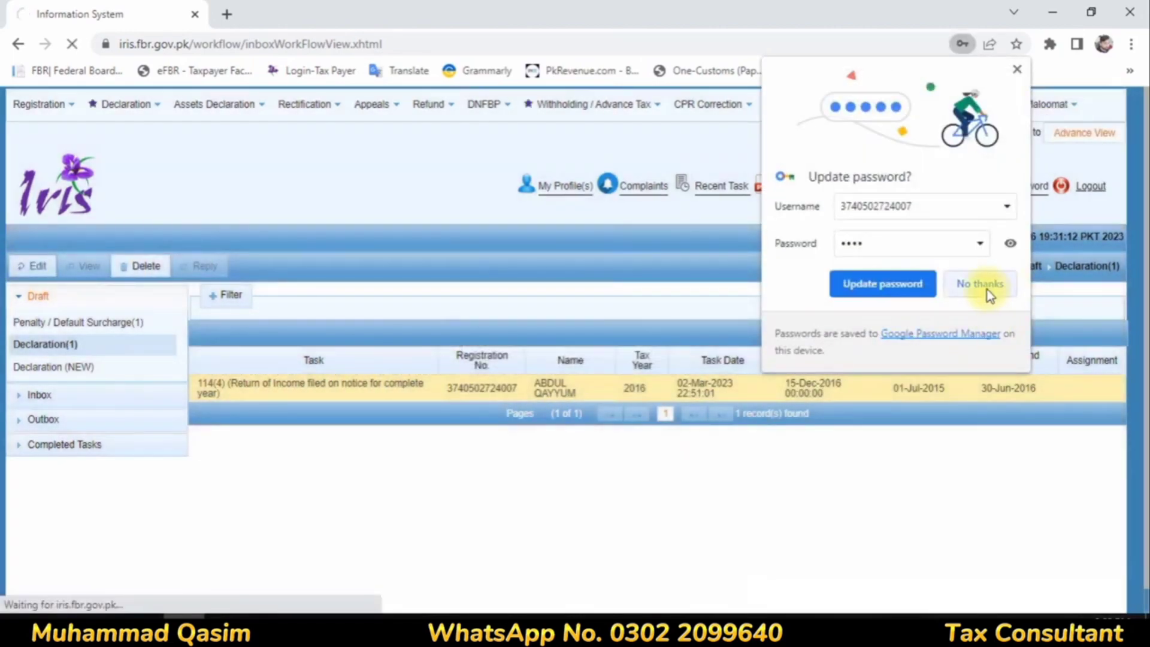
{"action": "left_click", "coordinate": [985, 286]}
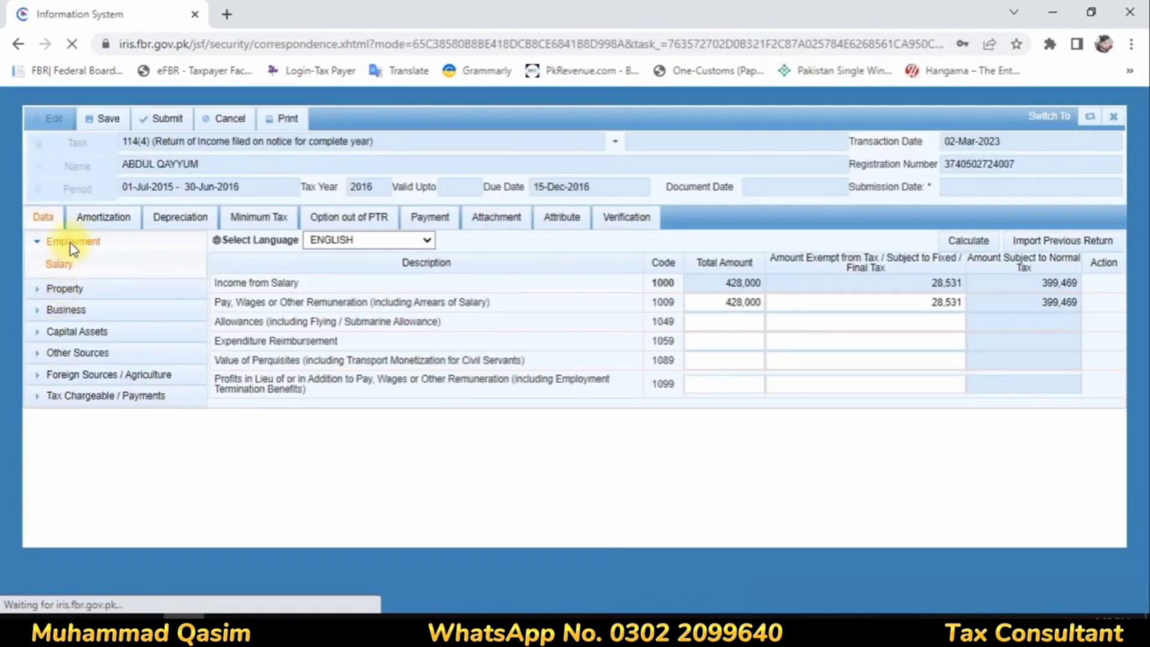
Step: Review the Tax Chargeable and Withholding Income Tax amounts in the reopened return's Computations
{"action": "scroll", "coordinate": [128, 413], "scroll_direction": "down", "scroll_amount": 1}
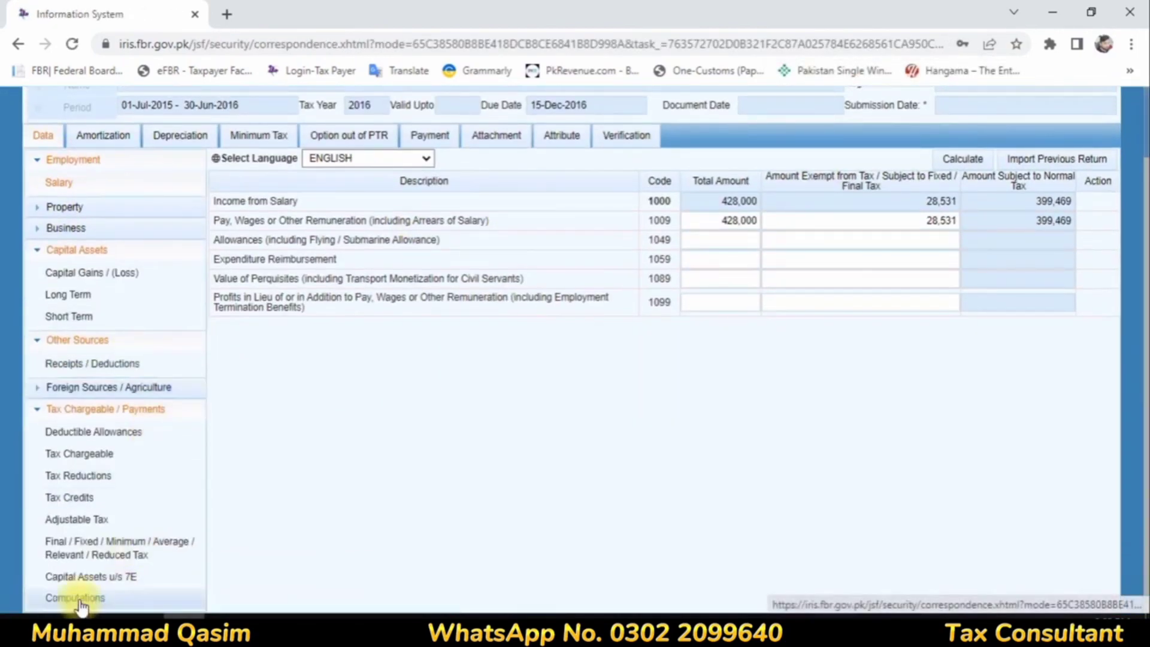
{"action": "left_click", "coordinate": [80, 600]}
{"action": "scroll", "coordinate": [1038, 311], "scroll_direction": "down", "scroll_amount": 4}
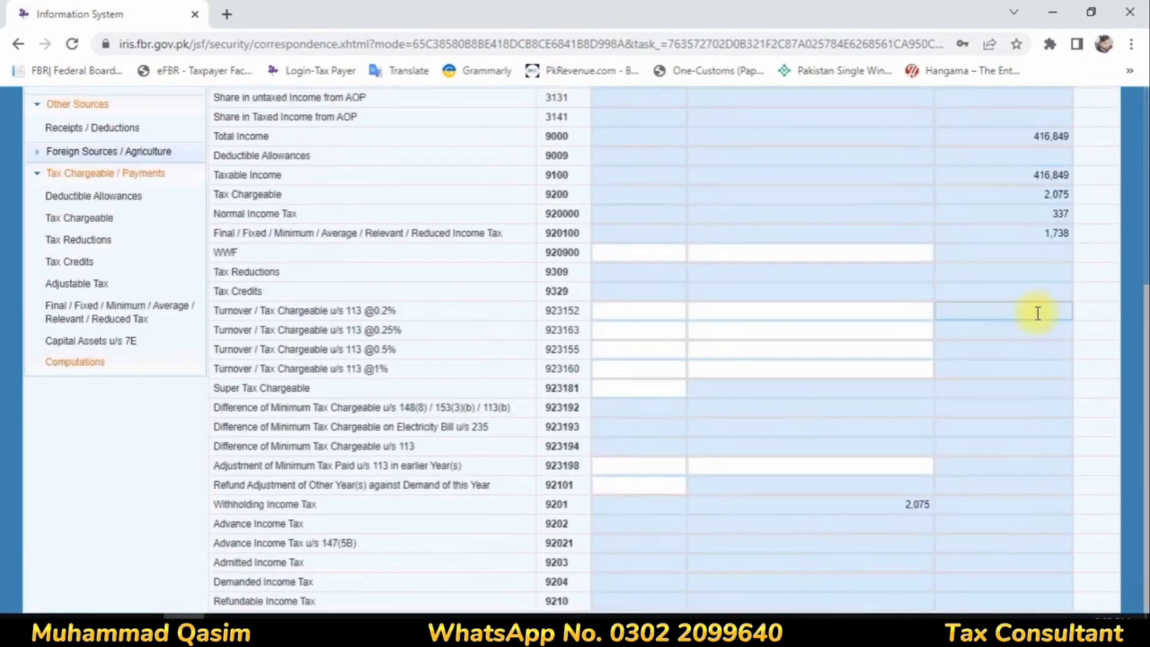
{"action": "scroll", "coordinate": [1038, 311], "scroll_direction": "up", "scroll_amount": 5}
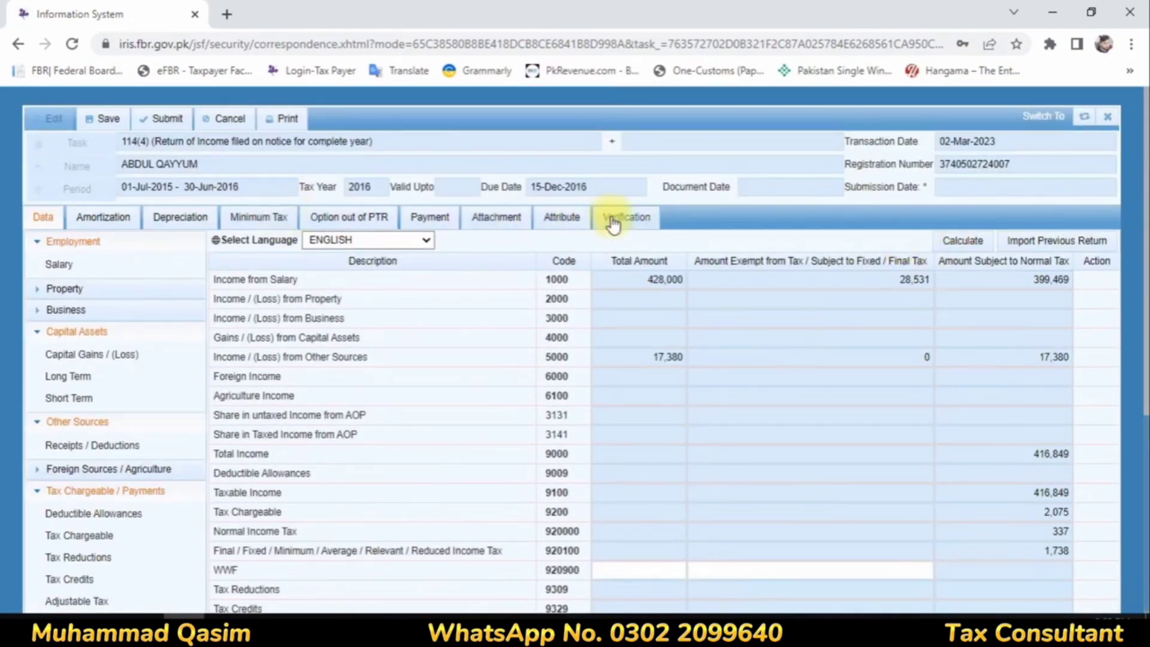
Step: Verify the return's declaration with the new PIN, declining the browser's password update
{"action": "left_click", "coordinate": [613, 222]}
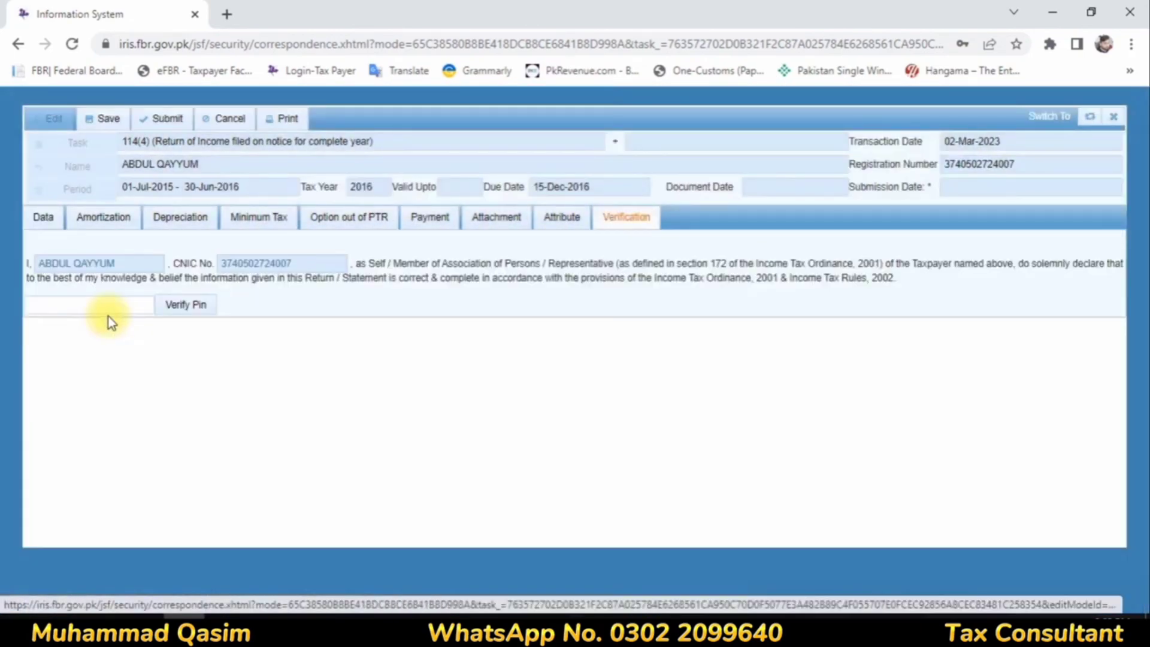
{"action": "left_click", "coordinate": [108, 306]}
{"action": "type", "text": "****"}
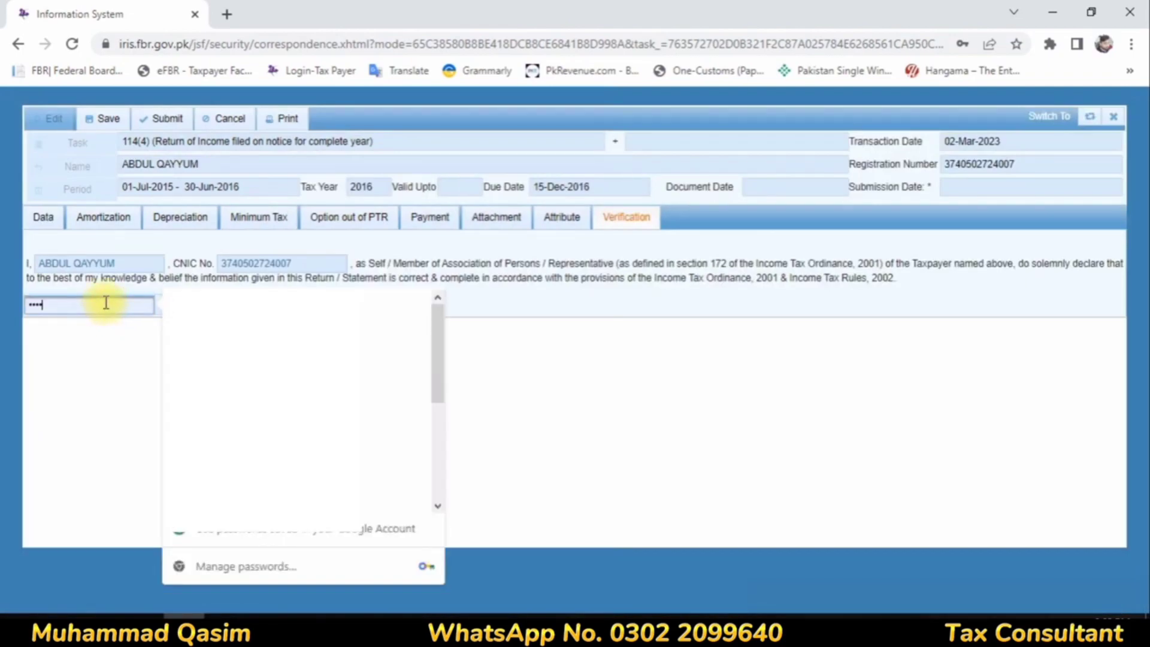
{"action": "left_click", "coordinate": [99, 339]}
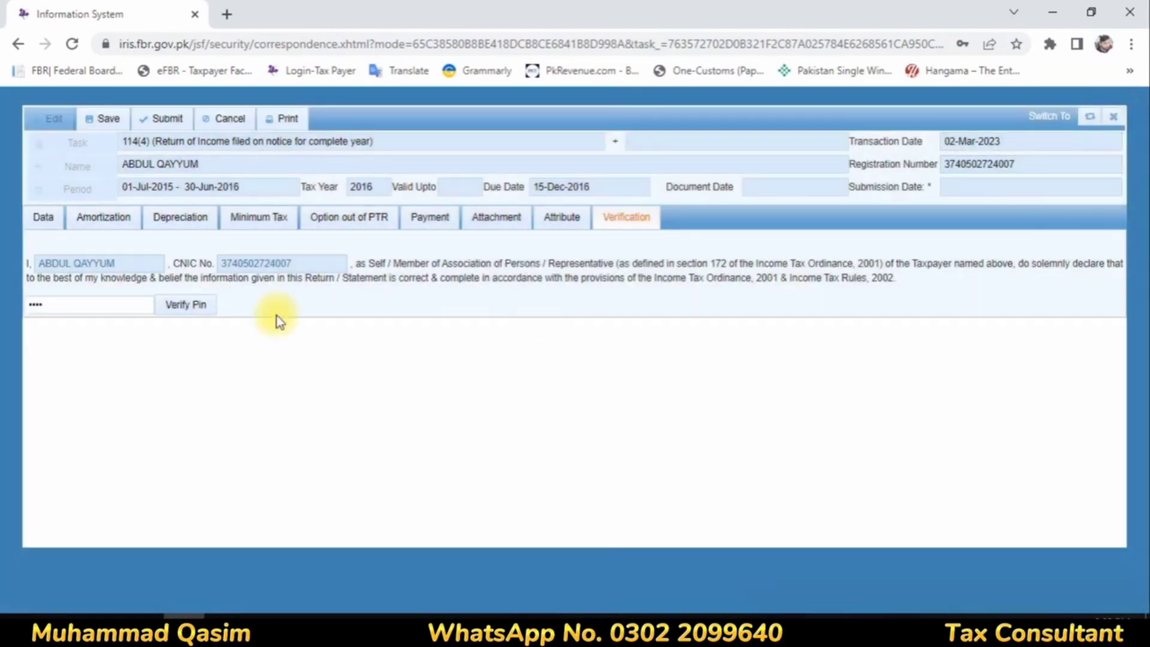
{"action": "left_click_drag", "start_coordinate": [73, 294], "coordinate": [1, 300]}
{"action": "key", "text": "BackSpace"}
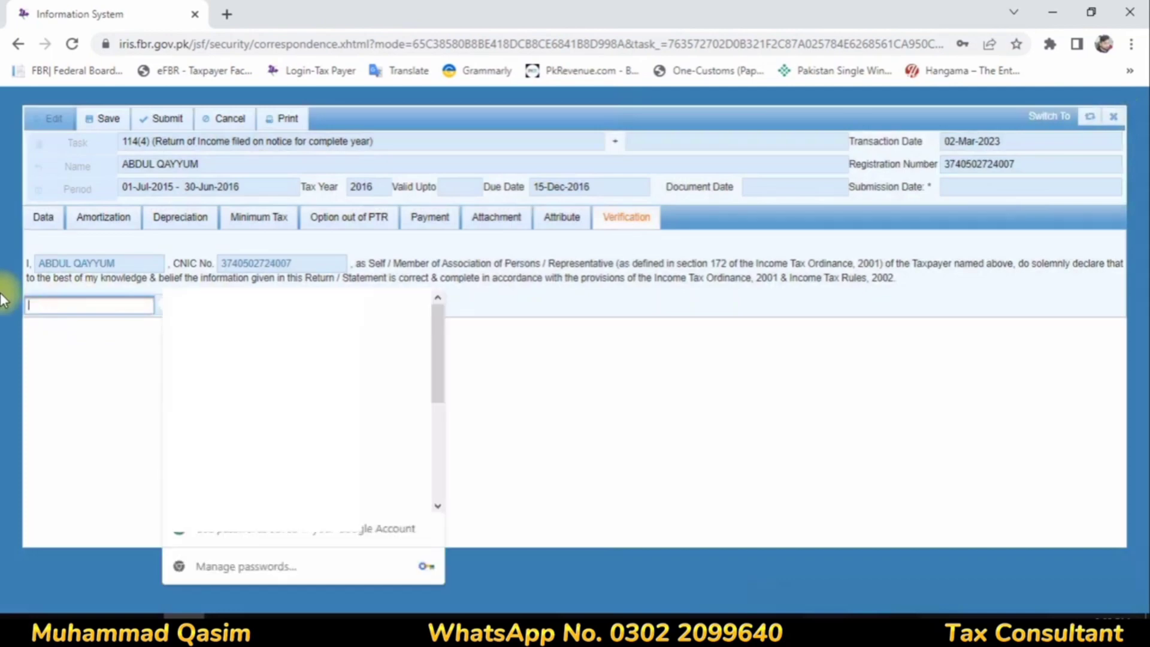
{"action": "type", "text": "*"}
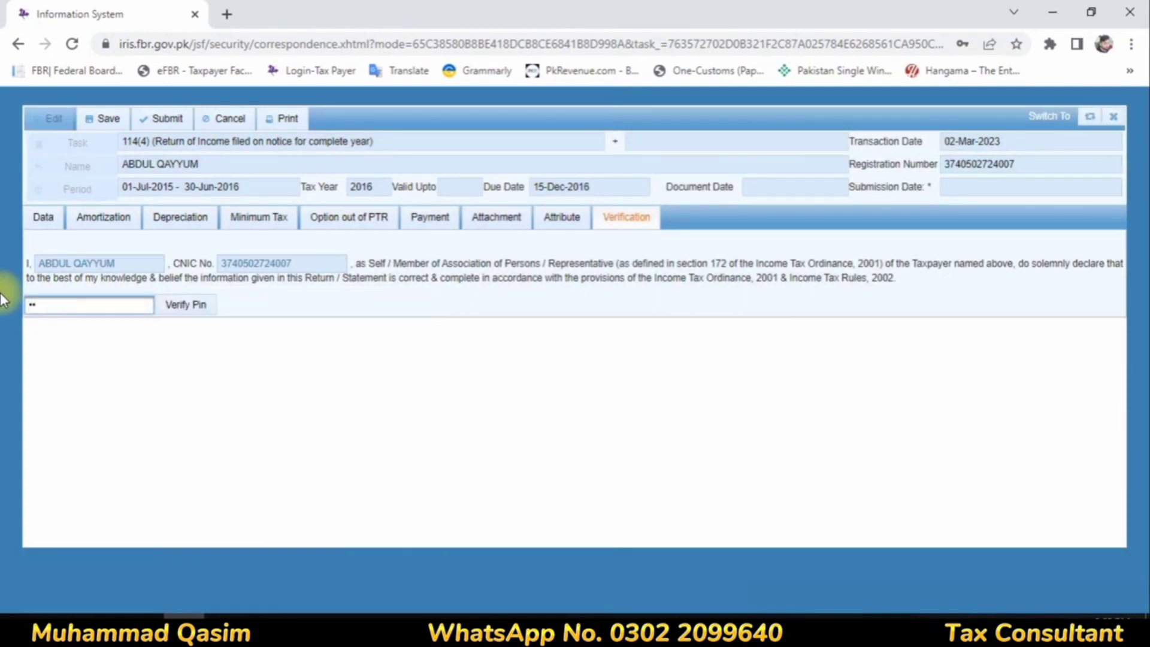
{"action": "left_click", "coordinate": [167, 315]}
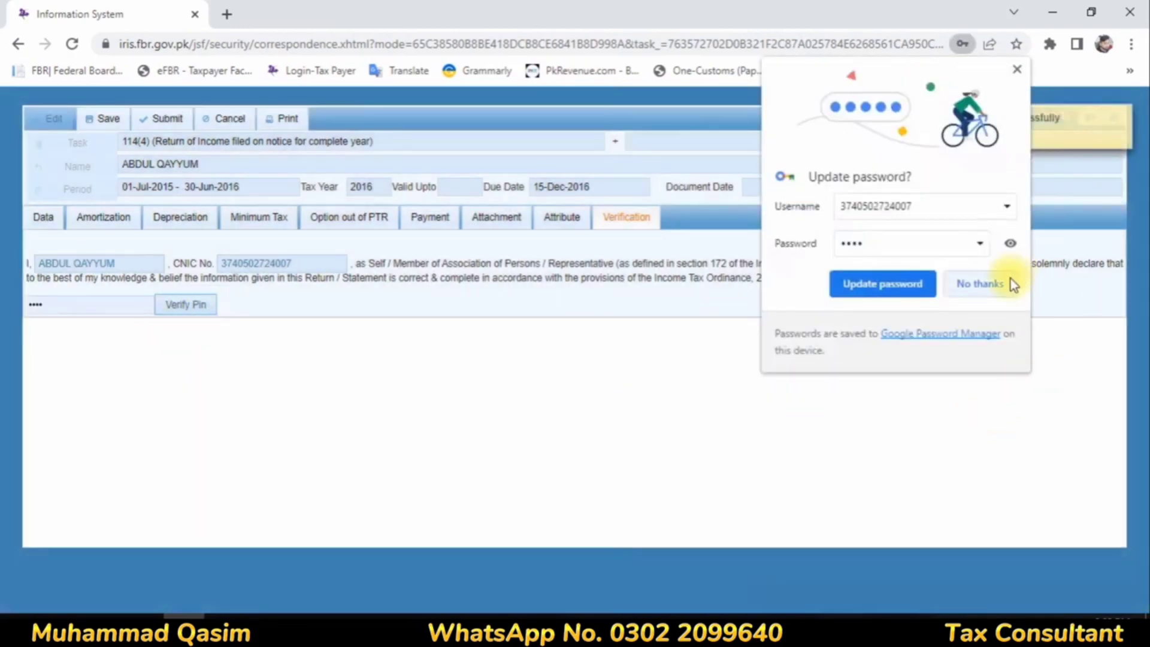
{"action": "left_click", "coordinate": [1010, 284]}
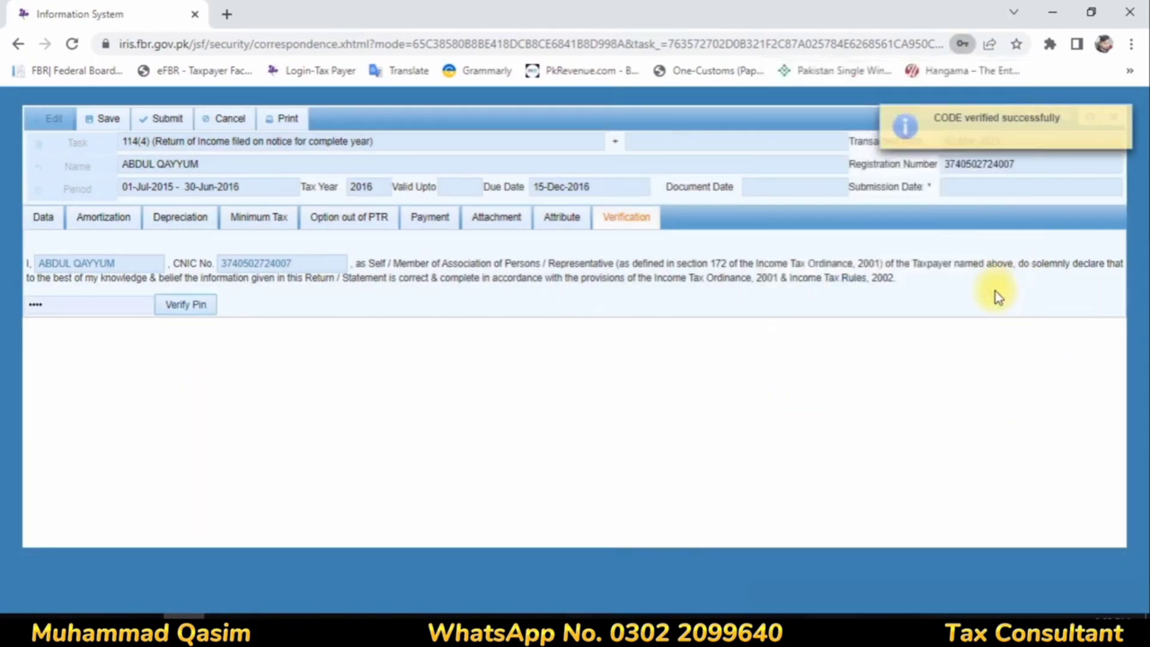
{"action": "left_click", "coordinate": [1122, 118]}
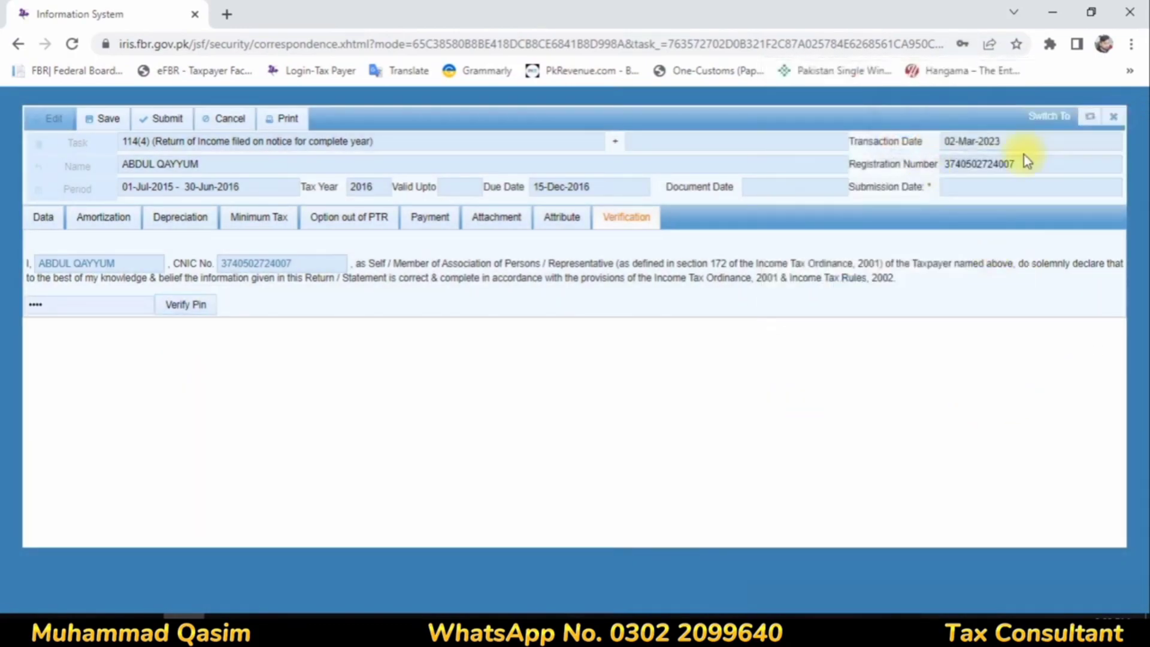
Step: Set the Residence Status attribute of the return to Resident
{"action": "left_click", "coordinate": [558, 226]}
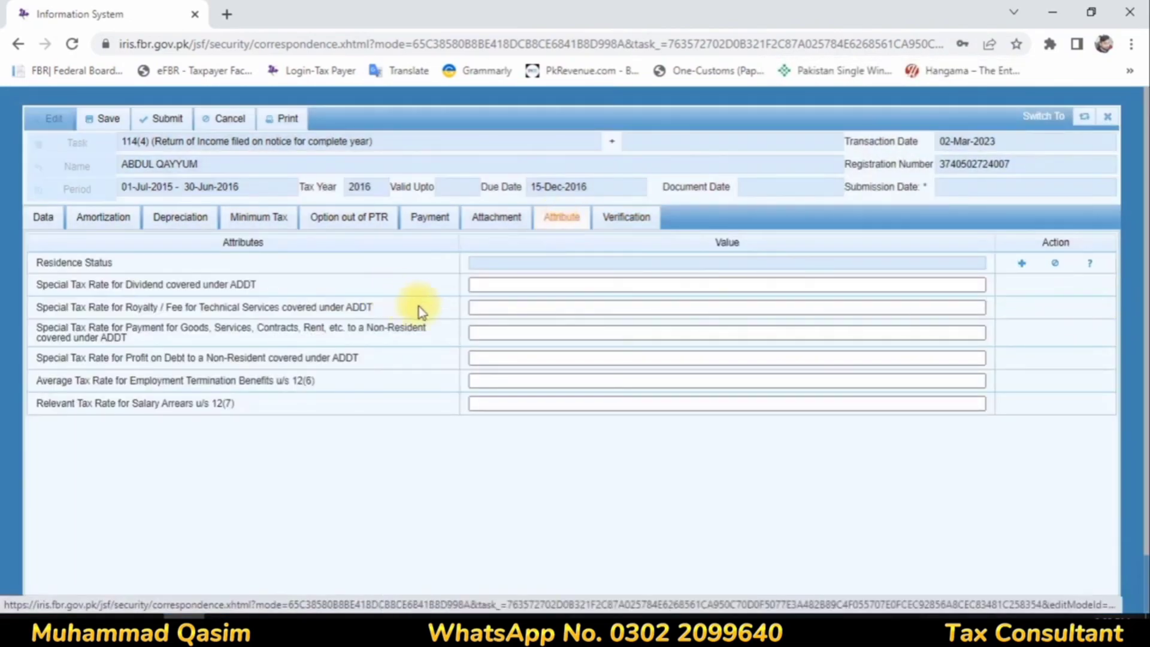
{"action": "left_click", "coordinate": [1022, 265]}
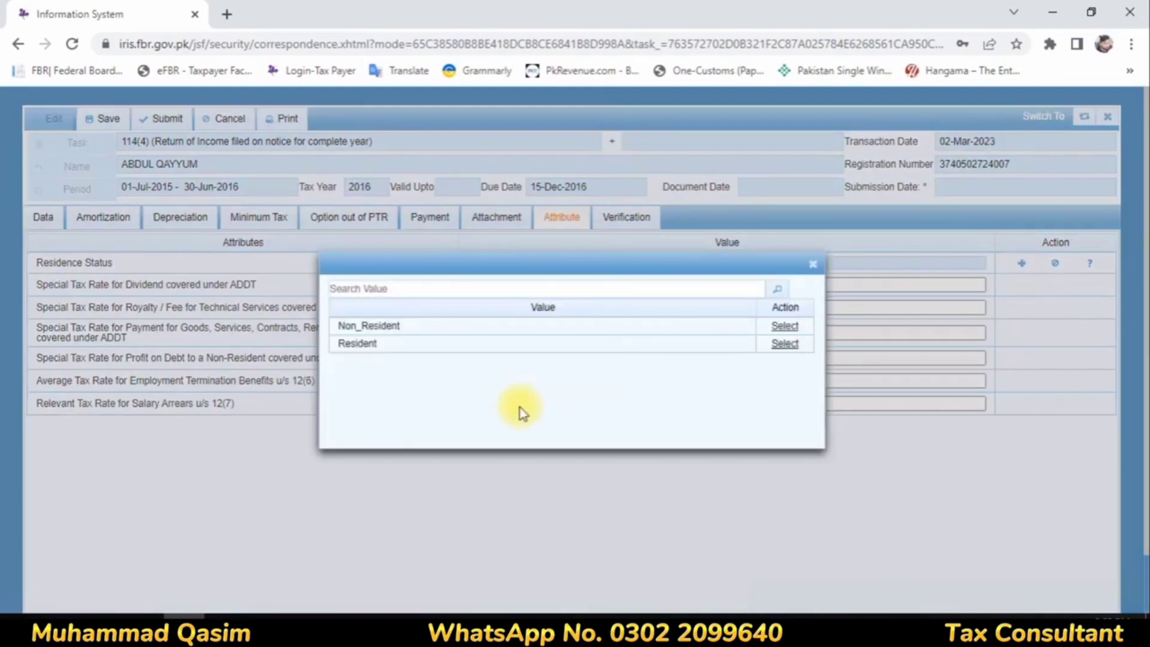
{"action": "left_click", "coordinate": [786, 345]}
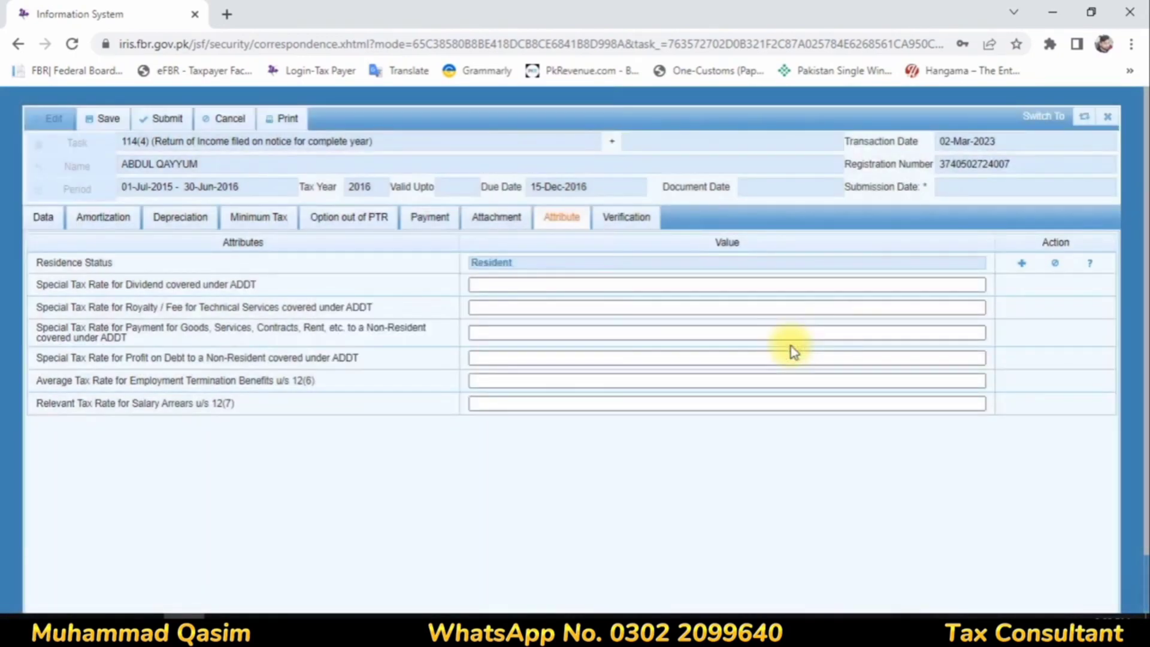
Step: Recheck the return's data, save it, and try to submit it by accepting the submission confirmation
{"action": "left_click", "coordinate": [40, 220]}
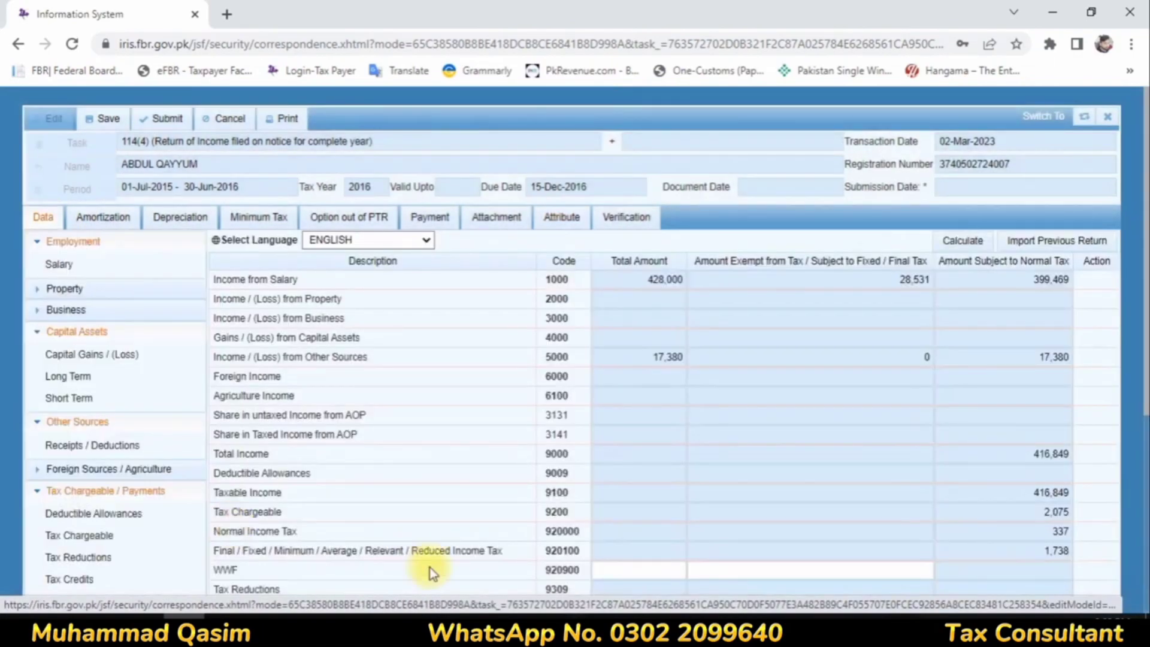
{"action": "scroll", "coordinate": [531, 440], "scroll_direction": "down", "scroll_amount": 4}
{"action": "scroll", "coordinate": [526, 435], "scroll_direction": "up", "scroll_amount": 5}
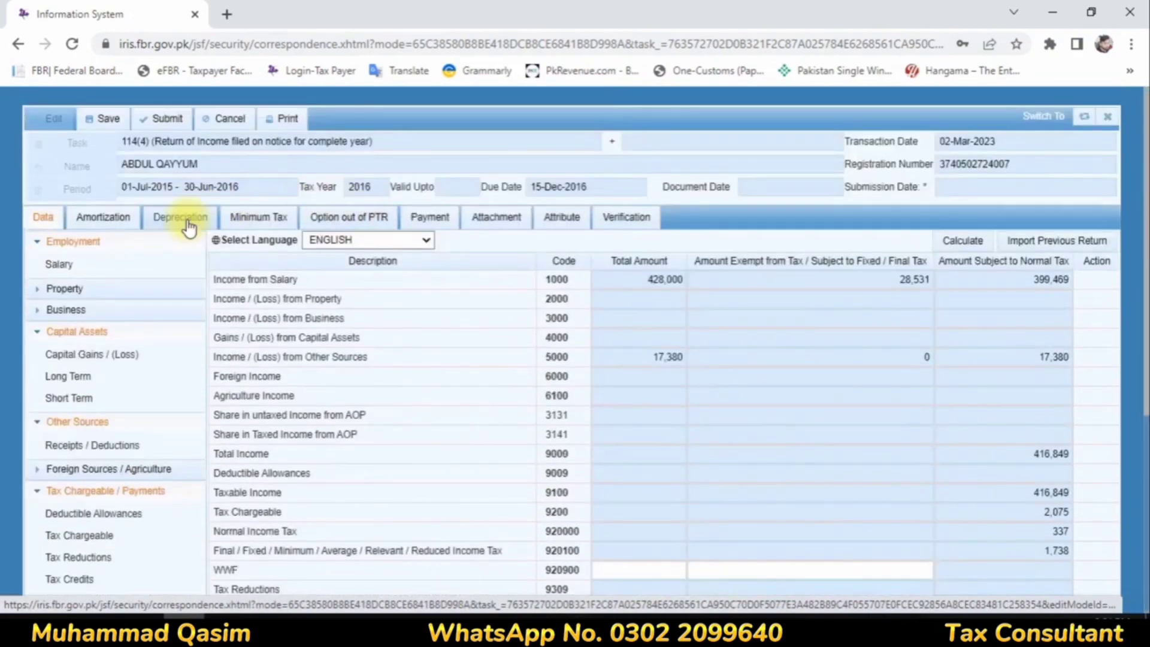
{"action": "left_click", "coordinate": [96, 118]}
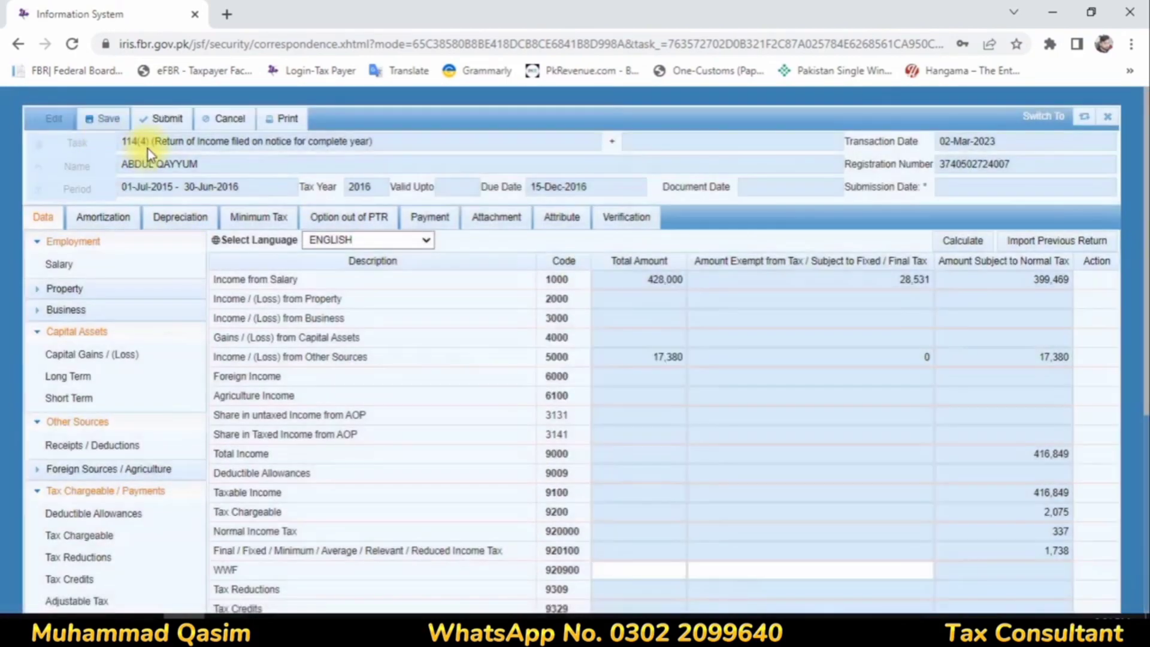
{"action": "left_click", "coordinate": [163, 119]}
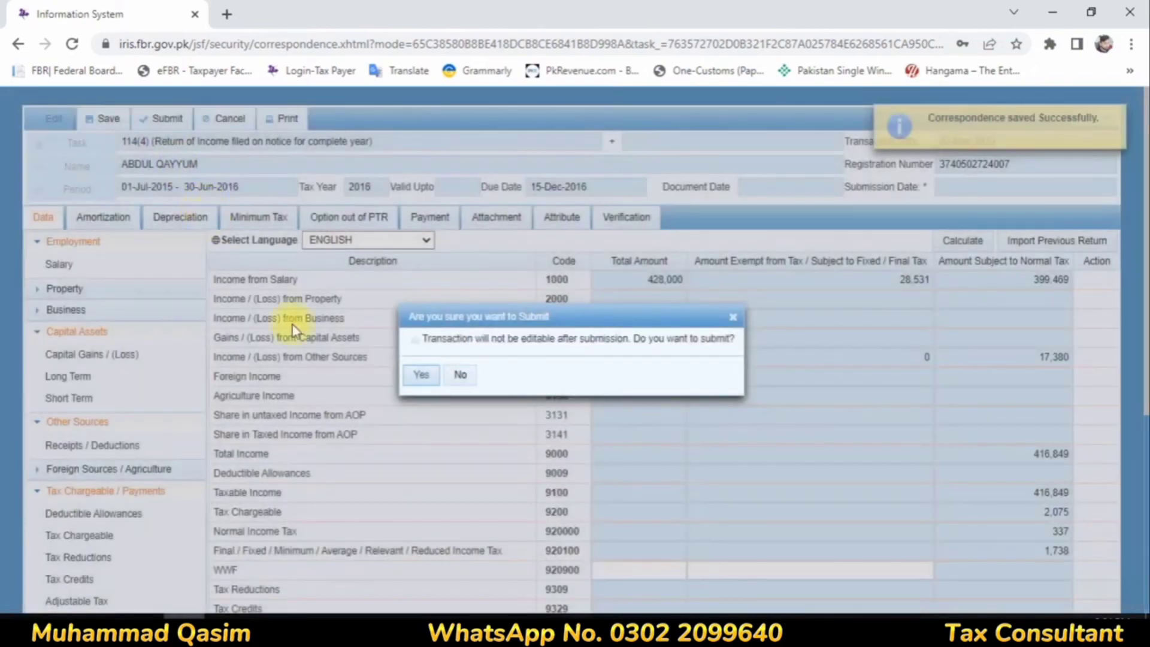
{"action": "left_click", "coordinate": [422, 375]}
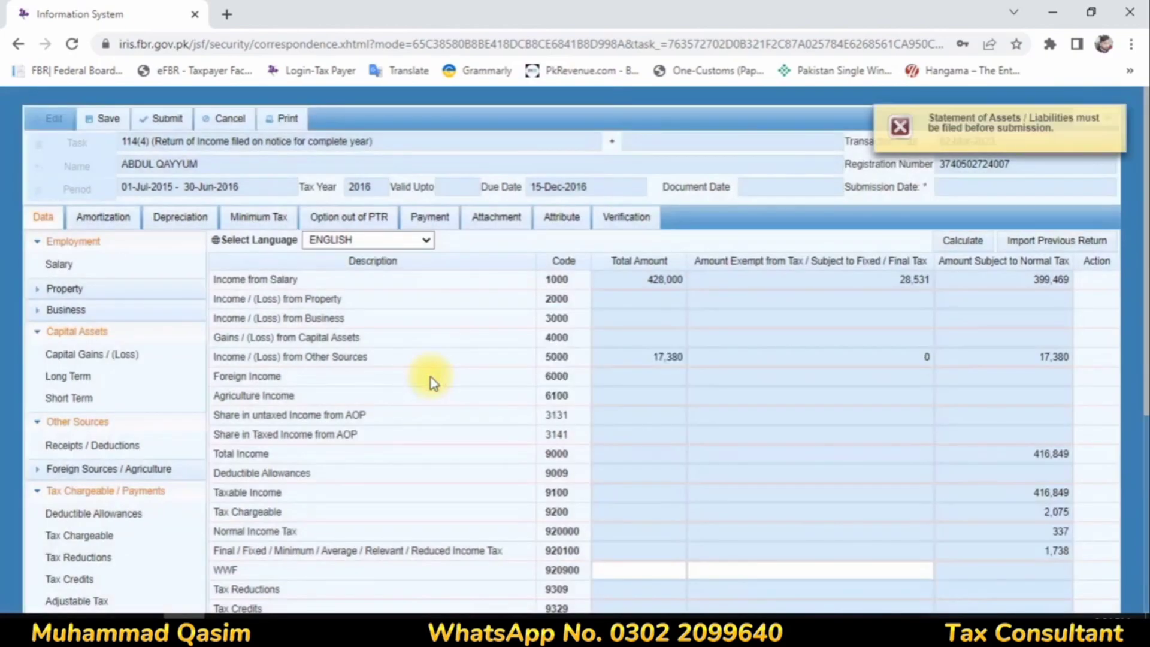
Step: Close the 114(4) return for tax year 2016 and list the declarations under completed tasks
{"action": "left_click", "coordinate": [1117, 118]}
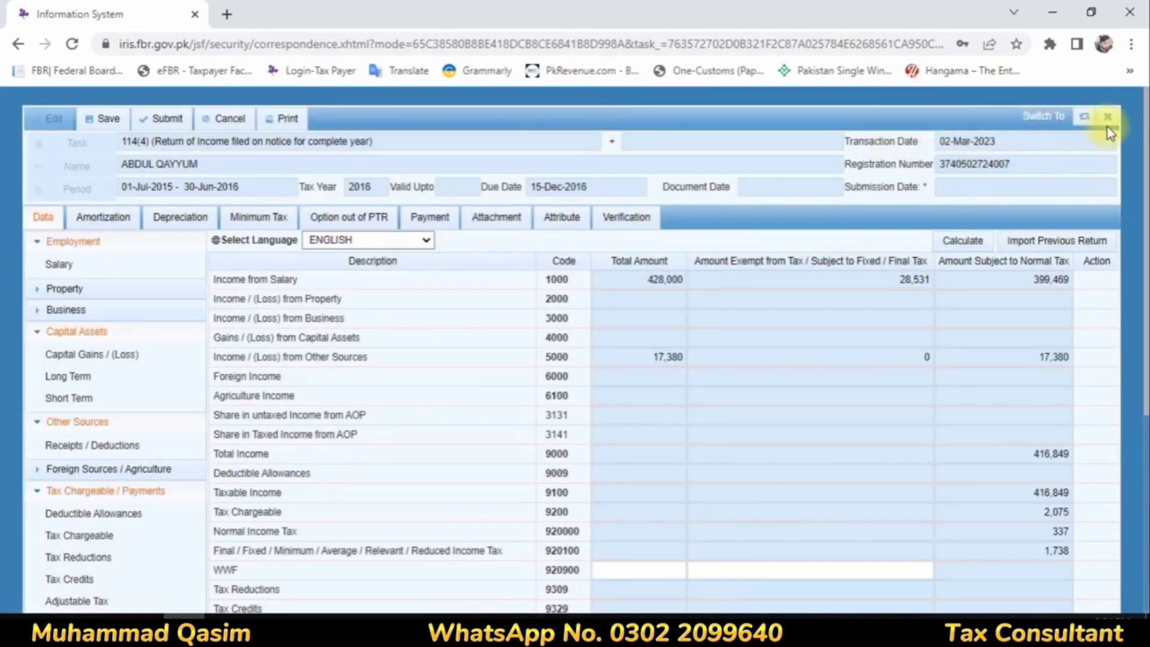
{"action": "left_click", "coordinate": [1107, 117]}
{"action": "left_click", "coordinate": [475, 377]}
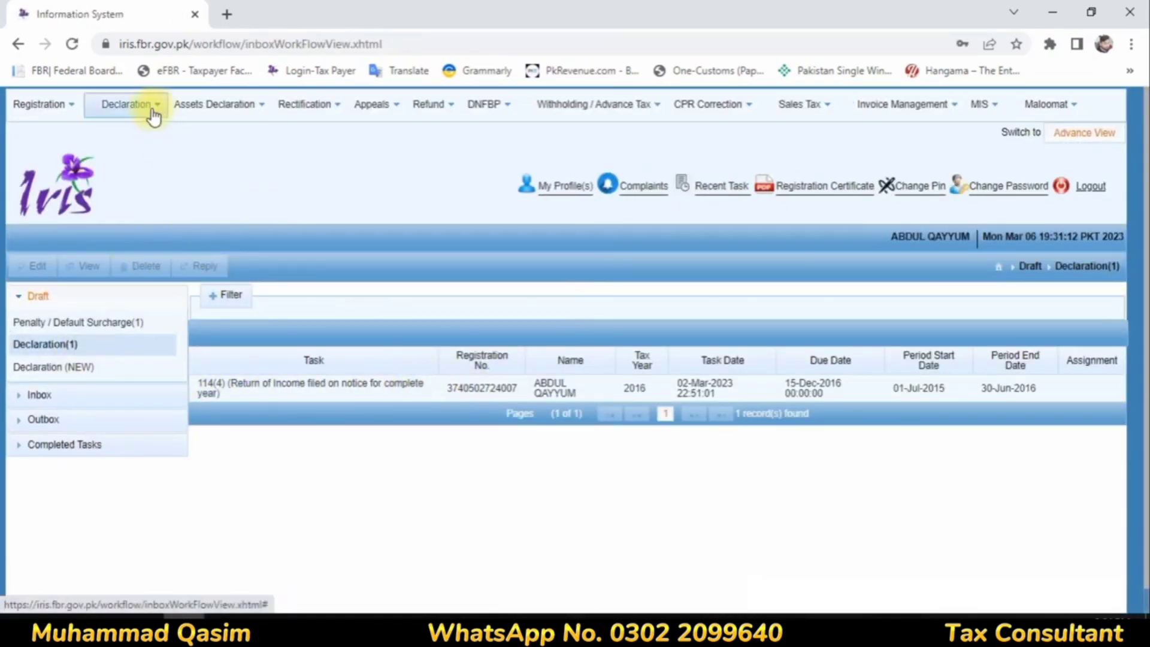
{"action": "mouse_move", "coordinate": [151, 110]}
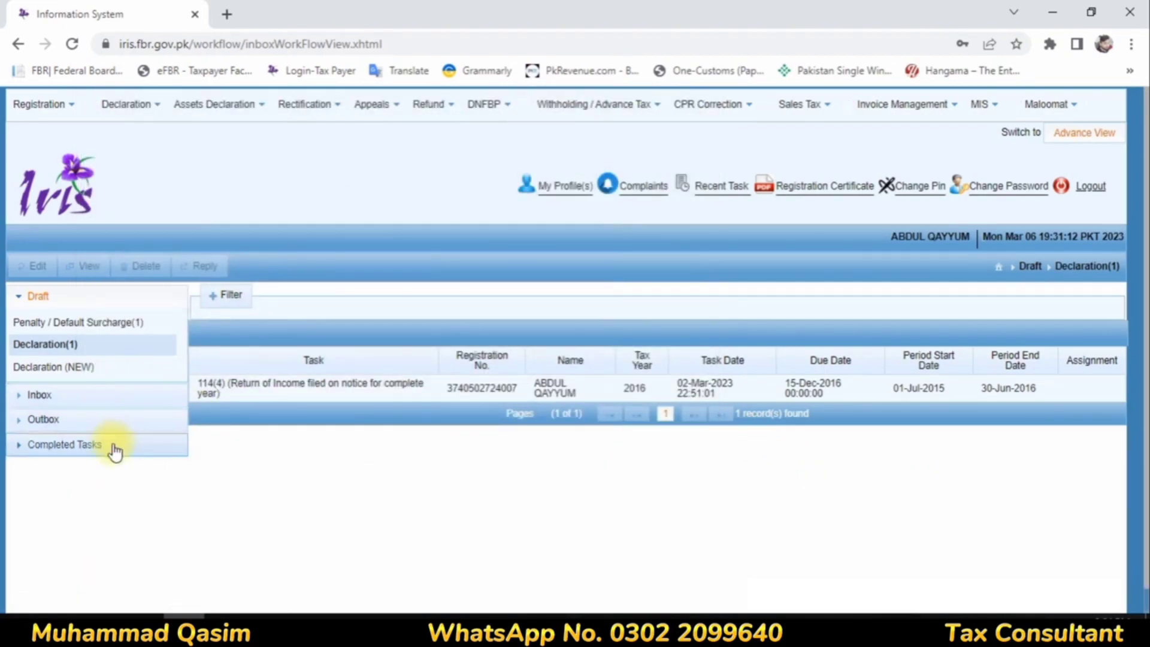
{"action": "left_click", "coordinate": [90, 445]}
{"action": "left_click", "coordinate": [43, 420]}
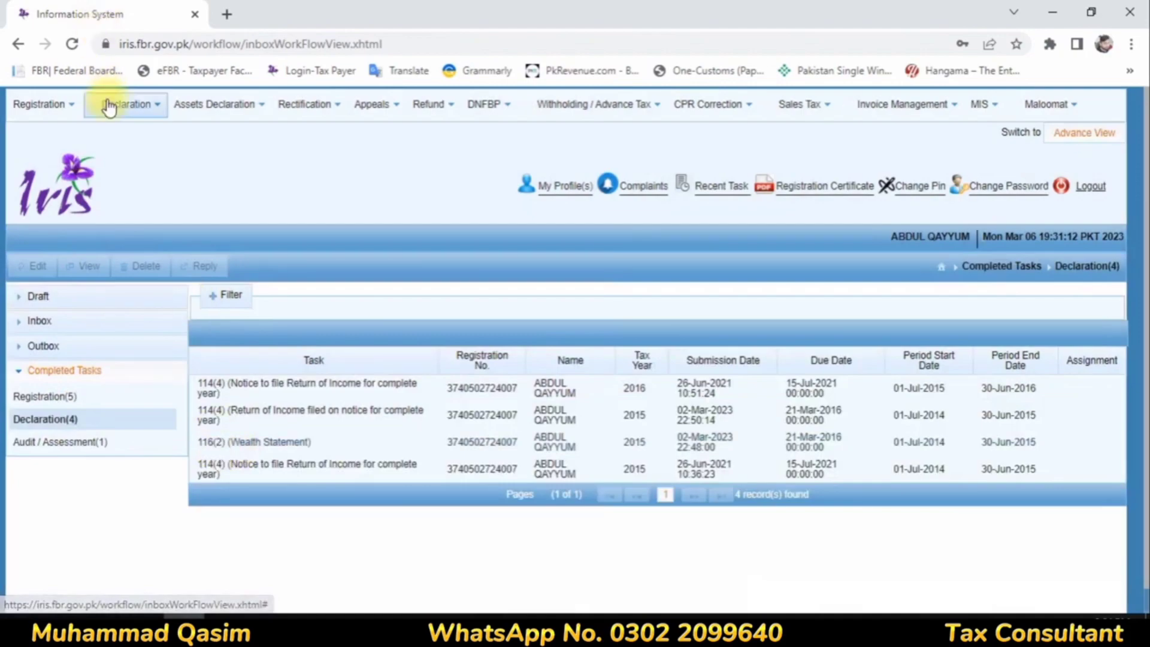
Step: Try to start a new 116(2) Wealth Statement for tax year 2016, discarding the unsaved form
{"action": "left_click", "coordinate": [286, 398]}
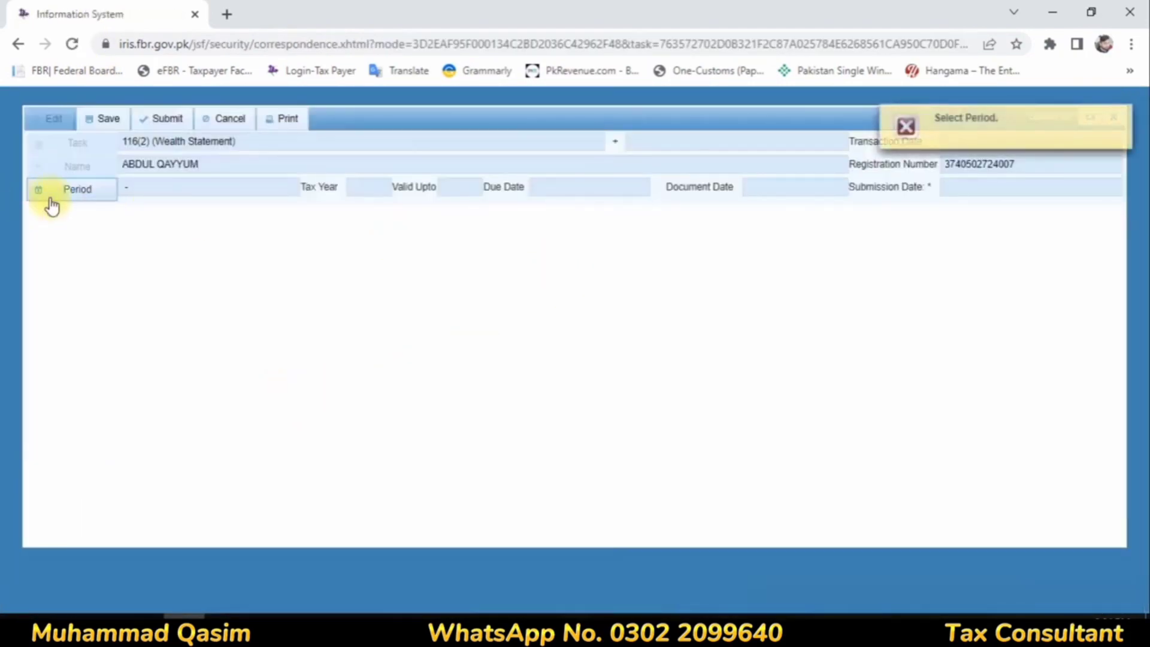
{"action": "left_click", "coordinate": [51, 199]}
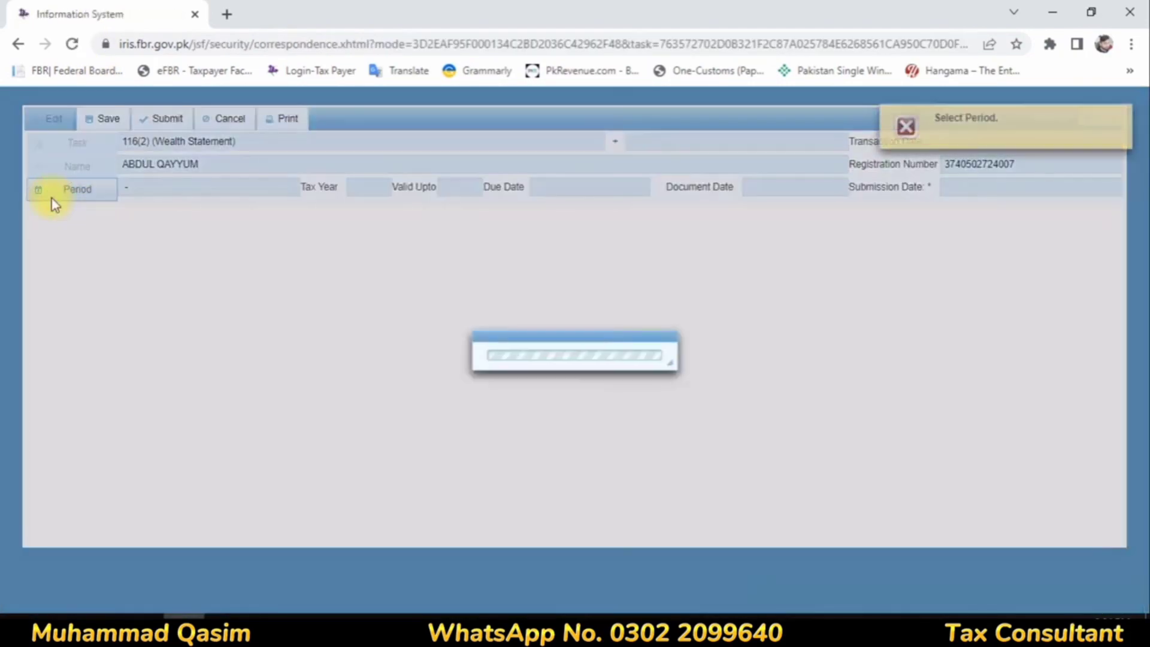
{"action": "type", "text": "2016"}
{"action": "left_click", "coordinate": [663, 317]}
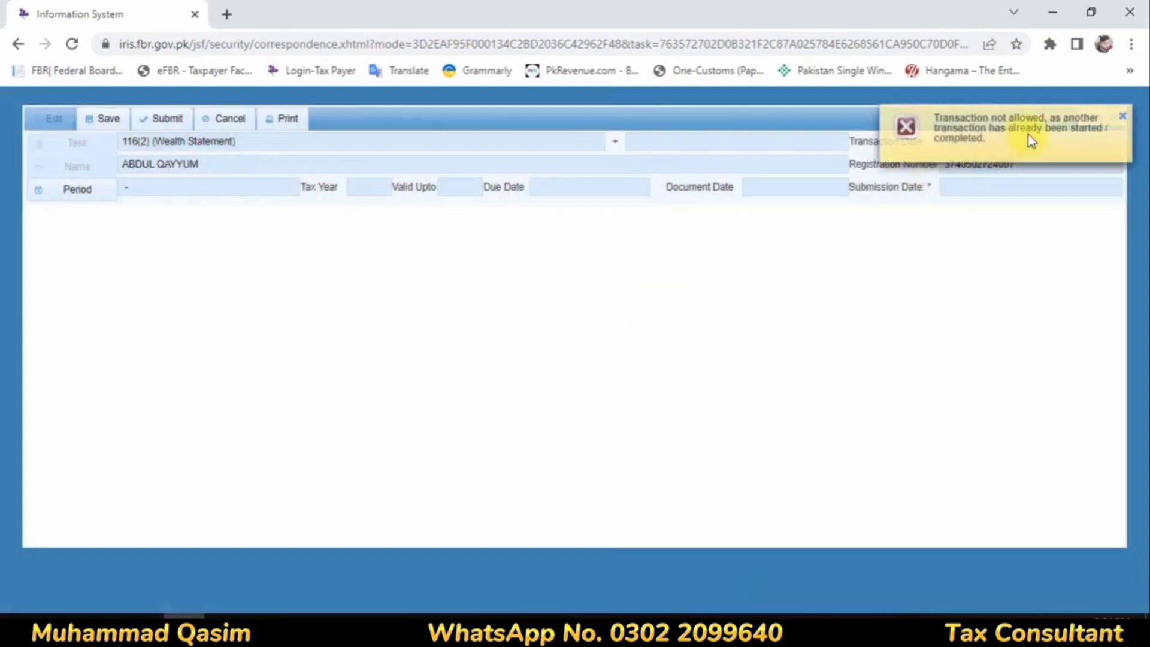
{"action": "left_click", "coordinate": [1120, 115]}
{"action": "left_click", "coordinate": [1113, 117]}
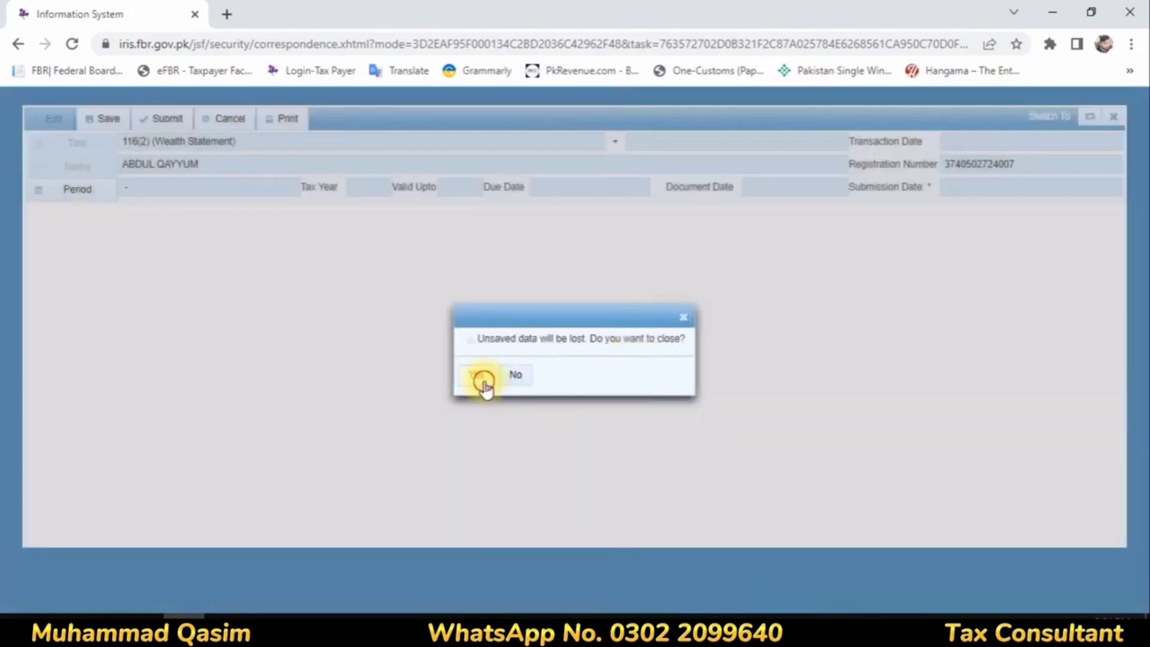
{"action": "left_click", "coordinate": [482, 380]}
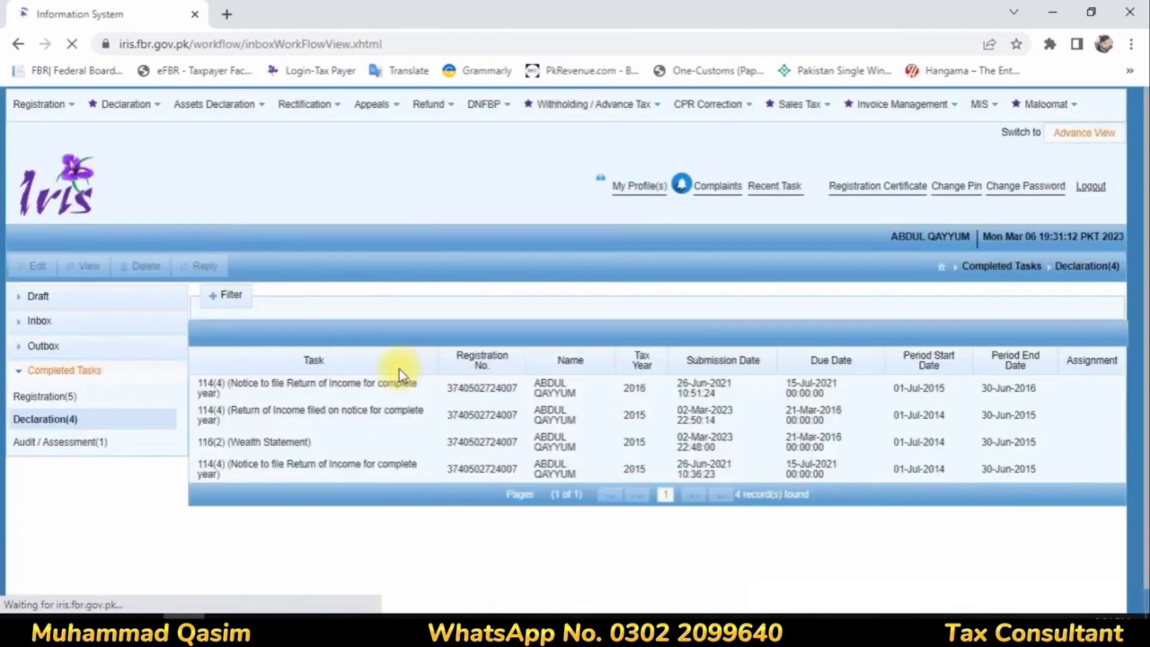
Step: Open the tax year 2016 116(2) Wealth Statement from the new declaration drafts for editing
{"action": "left_click", "coordinate": [65, 297]}
{"action": "left_click", "coordinate": [67, 346]}
{"action": "left_click", "coordinate": [56, 367]}
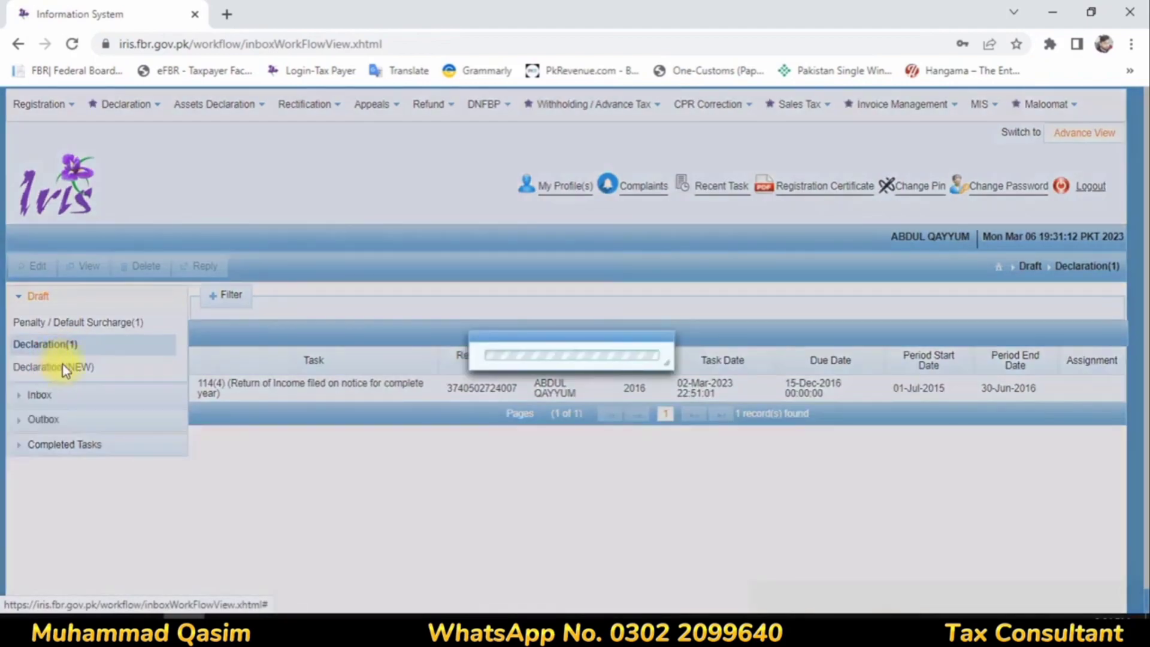
{"action": "left_click", "coordinate": [216, 377]}
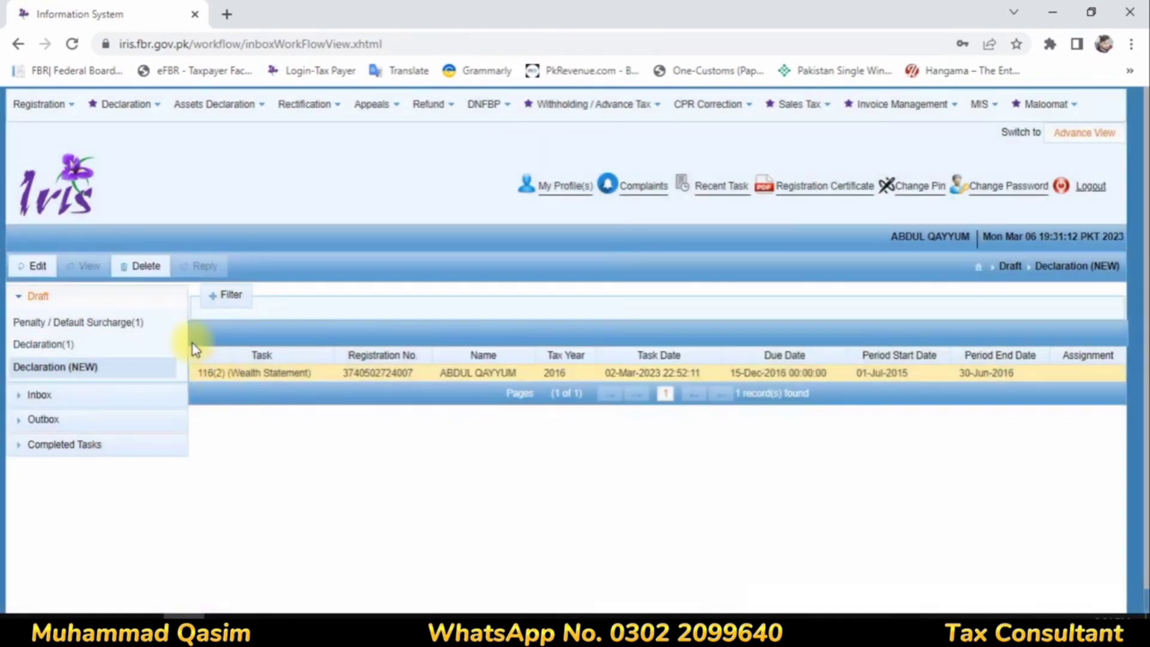
{"action": "left_click", "coordinate": [34, 266]}
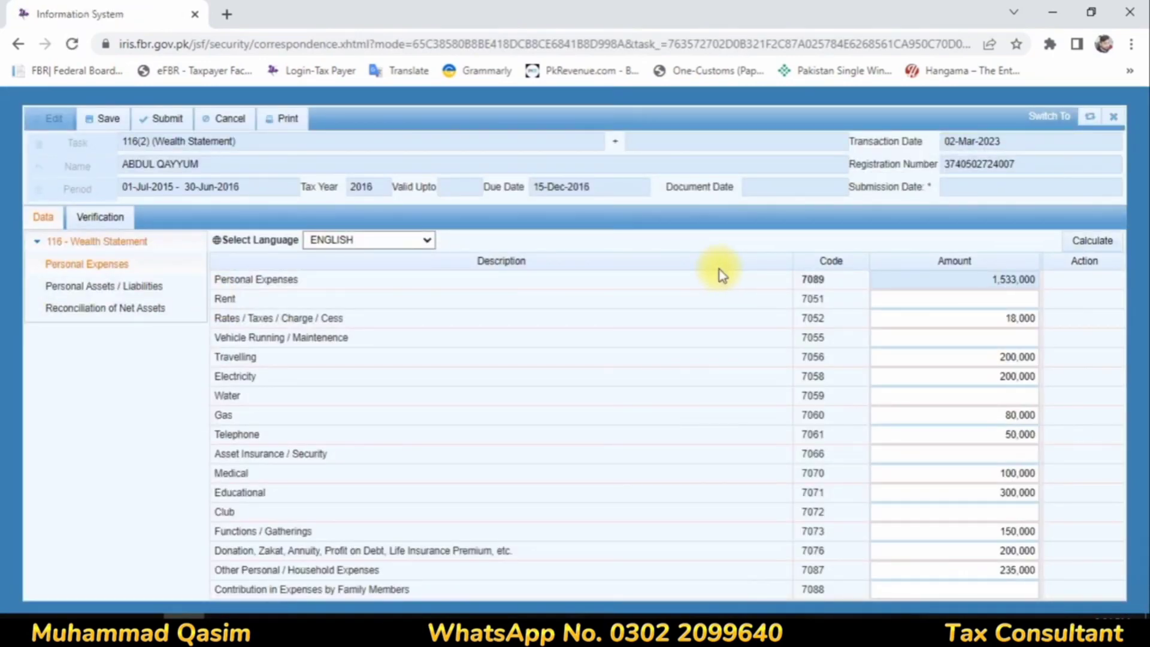
Step: Clear every filled amount in the wealth statement's Personal Expenses and recalculate
{"action": "left_click", "coordinate": [977, 439]}
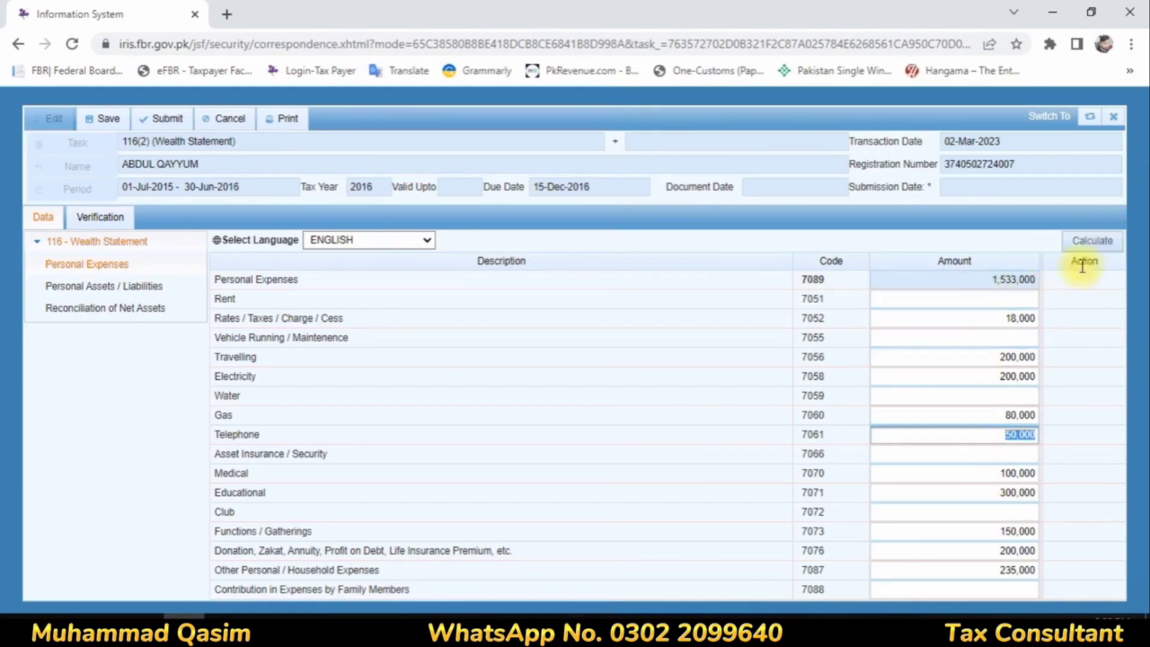
{"action": "left_click", "coordinate": [964, 554]}
{"action": "key", "text": "Delete"}
{"action": "left_click", "coordinate": [985, 528]}
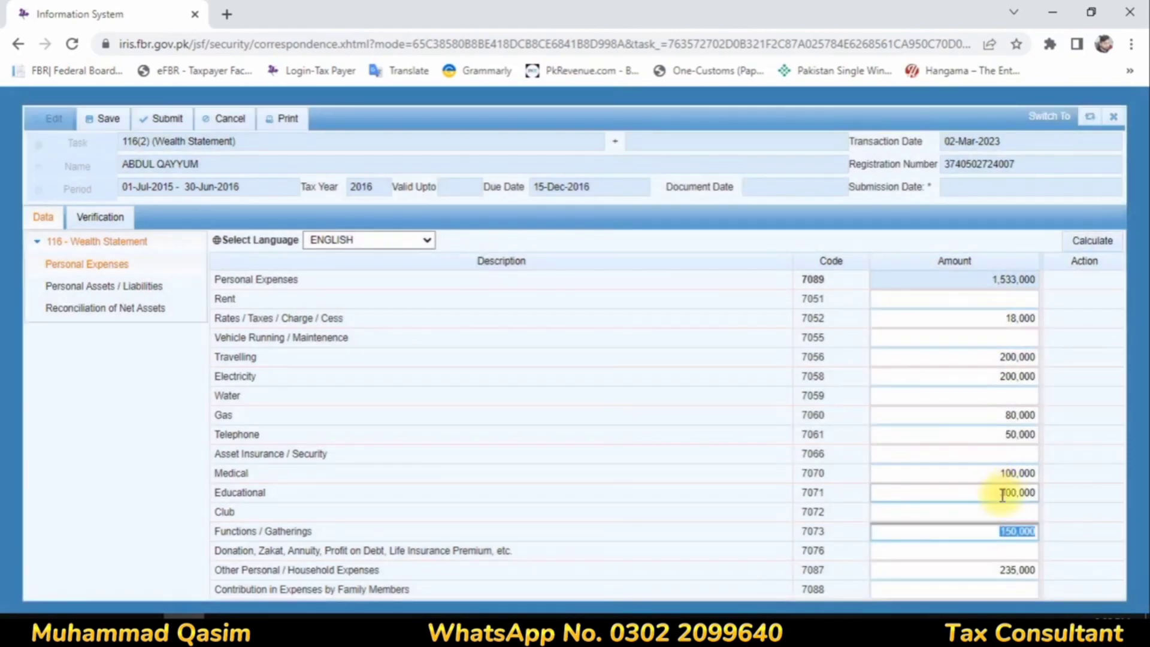
{"action": "left_click", "coordinate": [1001, 492]}
{"action": "key", "text": "Delete"}
{"action": "left_click", "coordinate": [998, 473]}
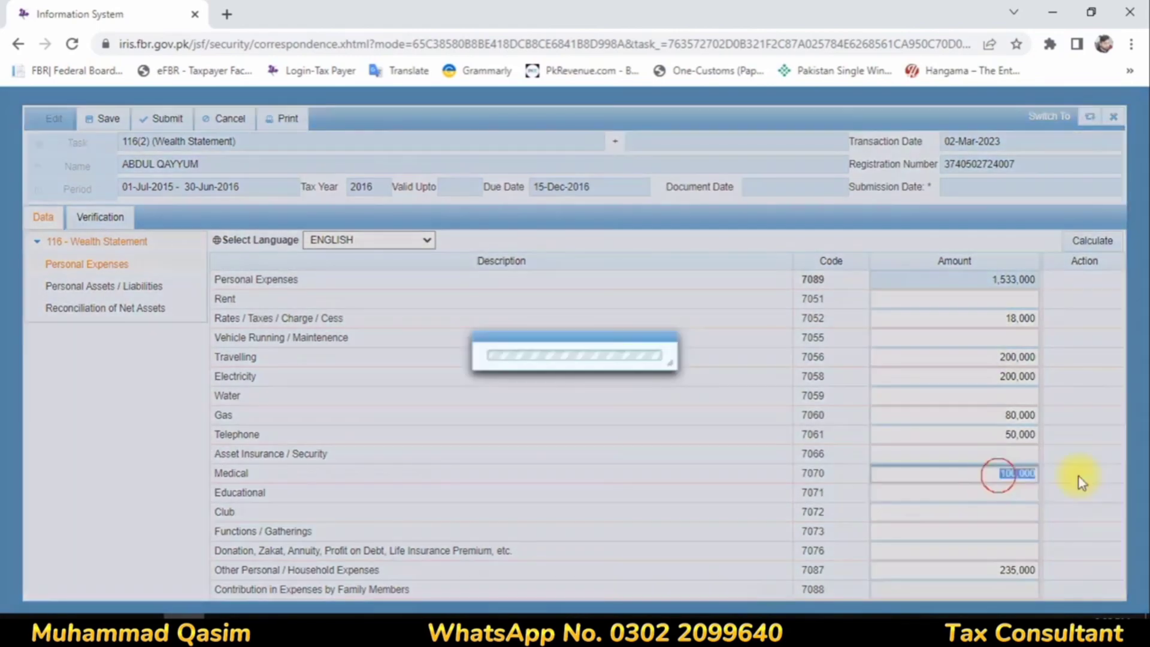
{"action": "key", "text": "Delete"}
{"action": "left_click", "coordinate": [997, 435]}
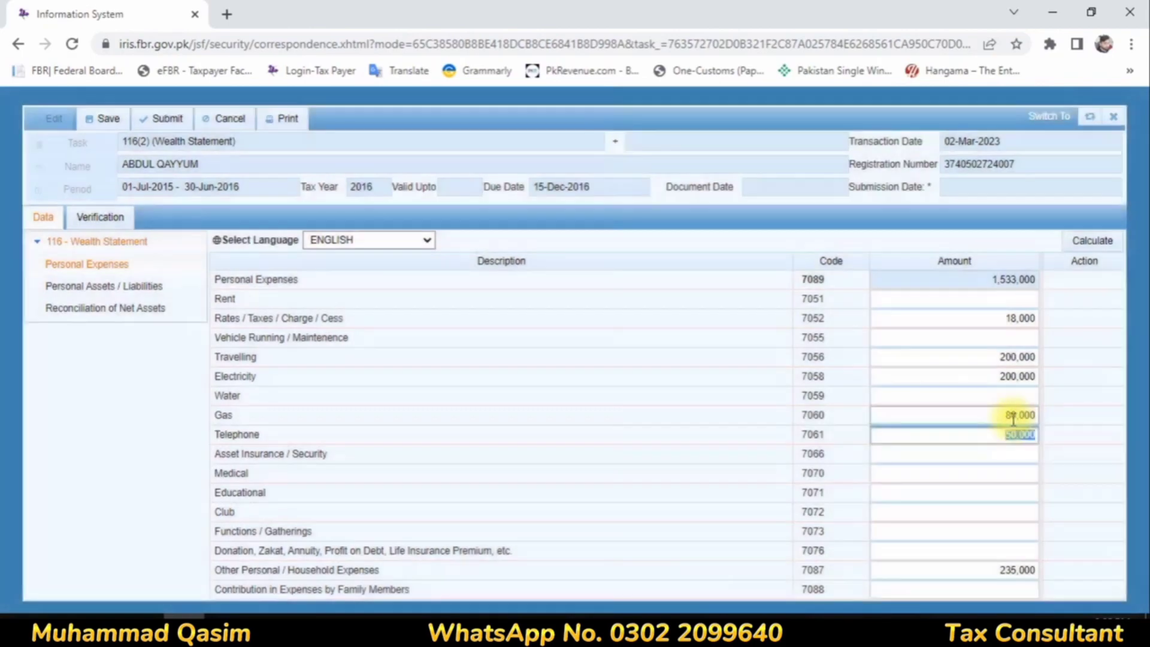
{"action": "left_click", "coordinate": [1000, 415]}
{"action": "key", "text": "Delete"}
{"action": "left_click", "coordinate": [1012, 376]}
{"action": "key", "text": "Delete"}
{"action": "left_click", "coordinate": [989, 357]}
{"action": "key", "text": "Delete"}
{"action": "left_click", "coordinate": [1009, 317]}
{"action": "key", "text": "Delete"}
{"action": "left_click", "coordinate": [989, 570]}
{"action": "key", "text": "Delete"}
{"action": "left_click", "coordinate": [1093, 242]}
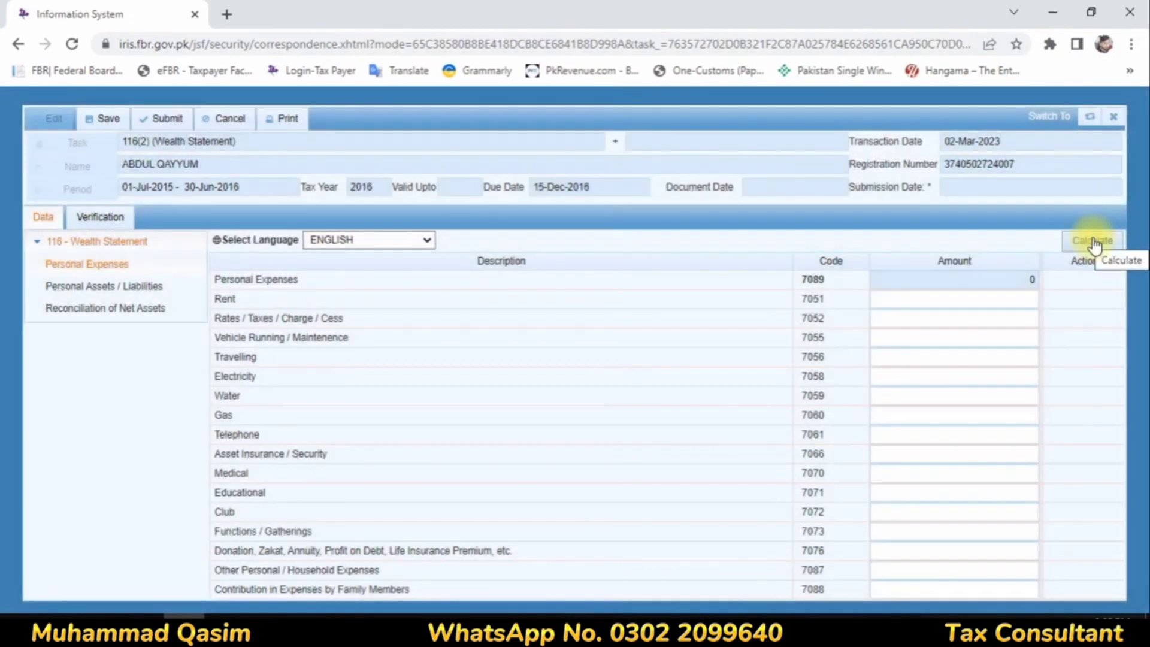
{"action": "left_click", "coordinate": [1093, 242]}
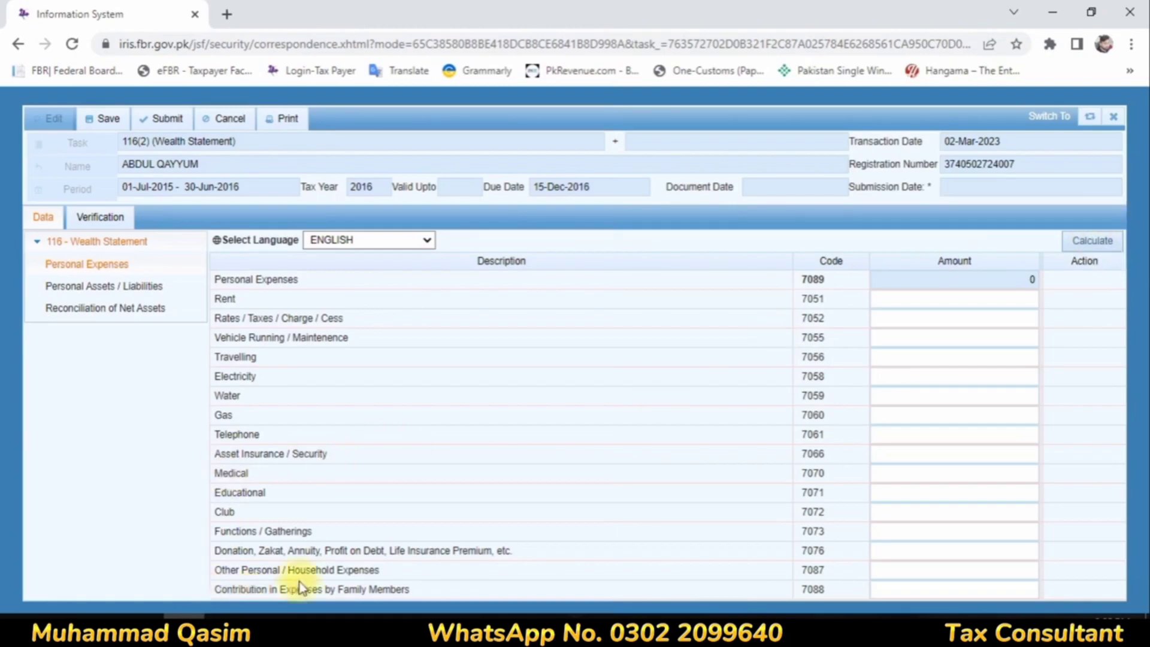
Step: Set Other Personal / Household Expenses to 315,381 and Rates / Taxes / Charge / Cess to 1,738, and recalculate
{"action": "left_click", "coordinate": [1026, 570]}
{"action": "type", "text": "375"}
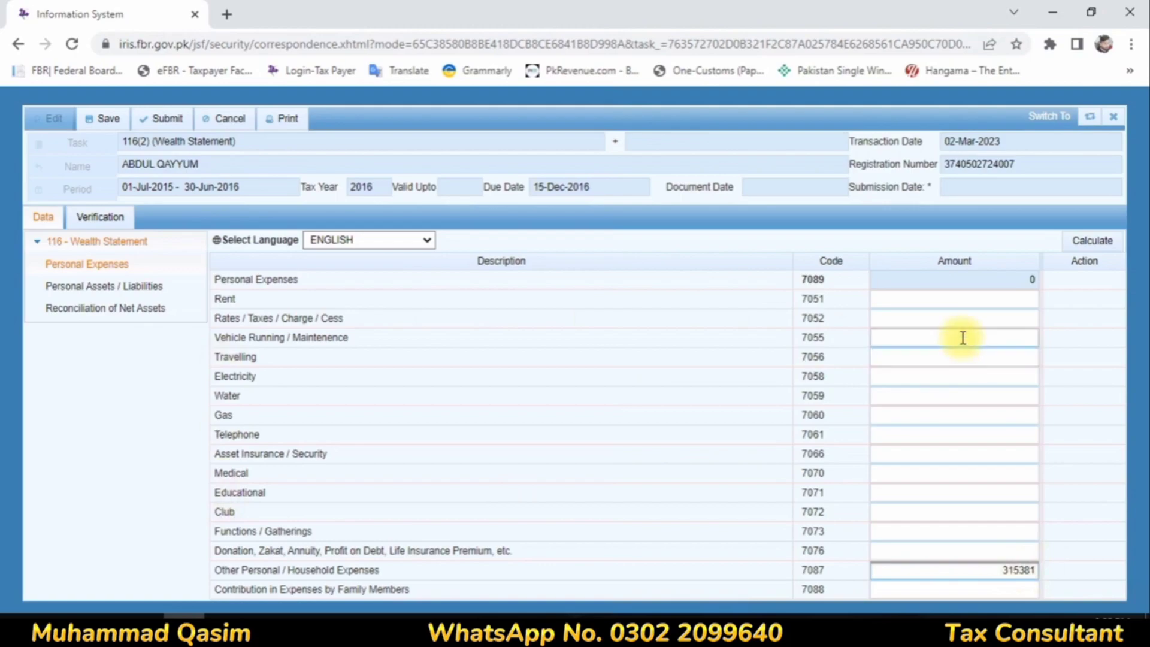
{"action": "left_click", "coordinate": [940, 318]}
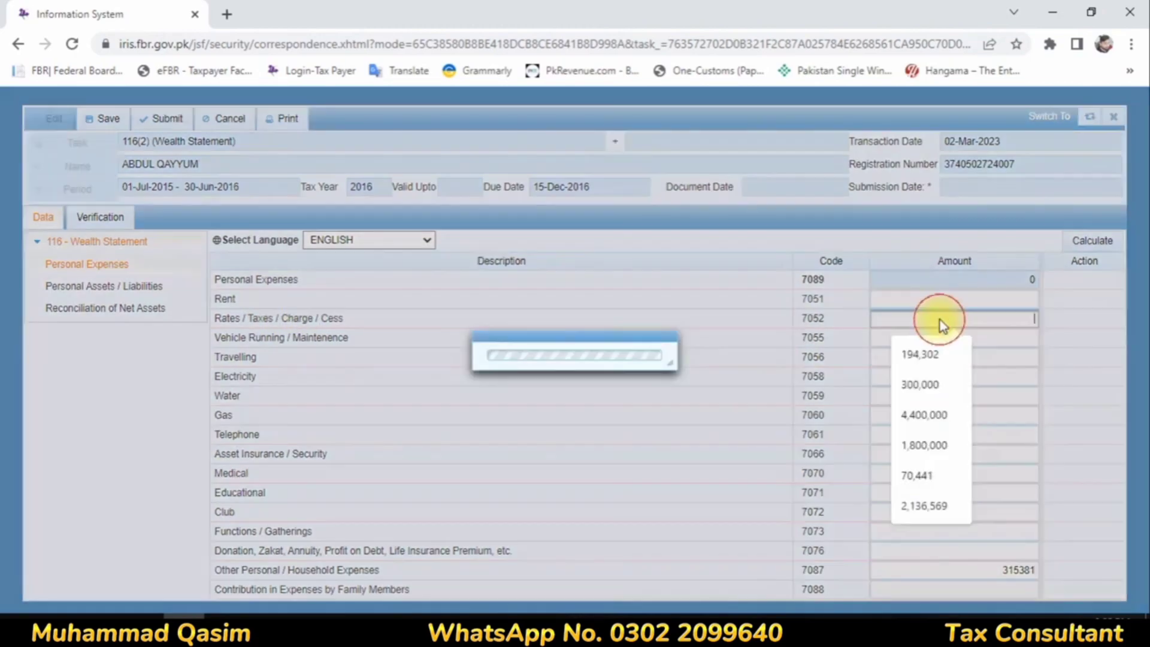
{"action": "type", "text": "1738"}
{"action": "left_click", "coordinate": [1072, 242]}
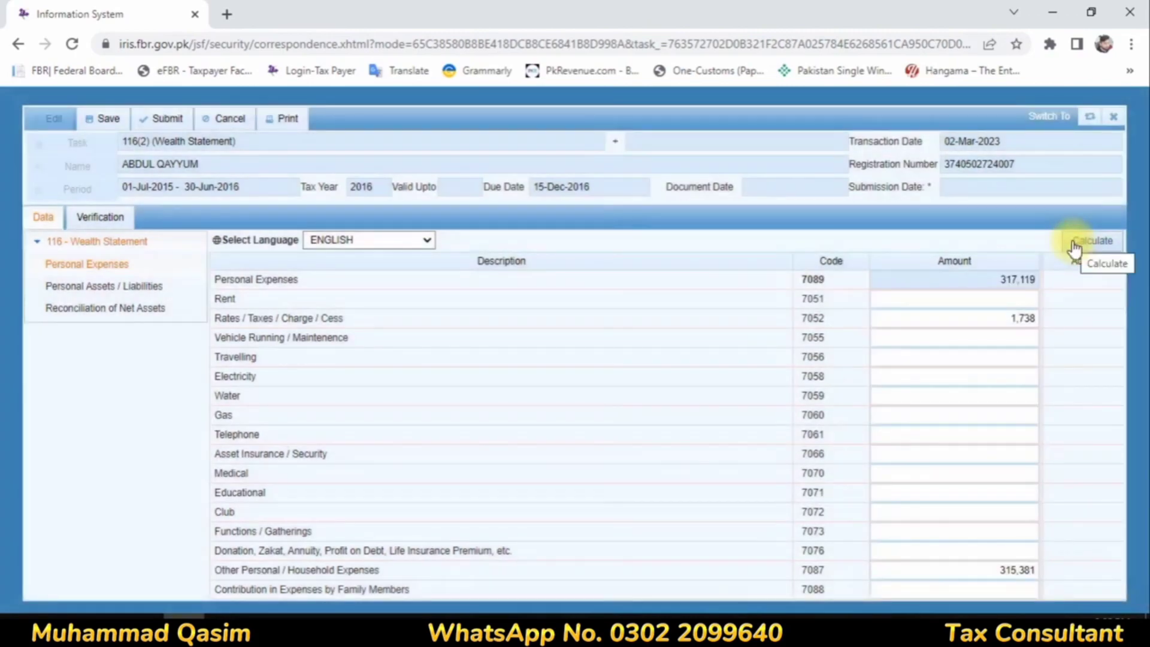
{"action": "left_click", "coordinate": [1072, 242]}
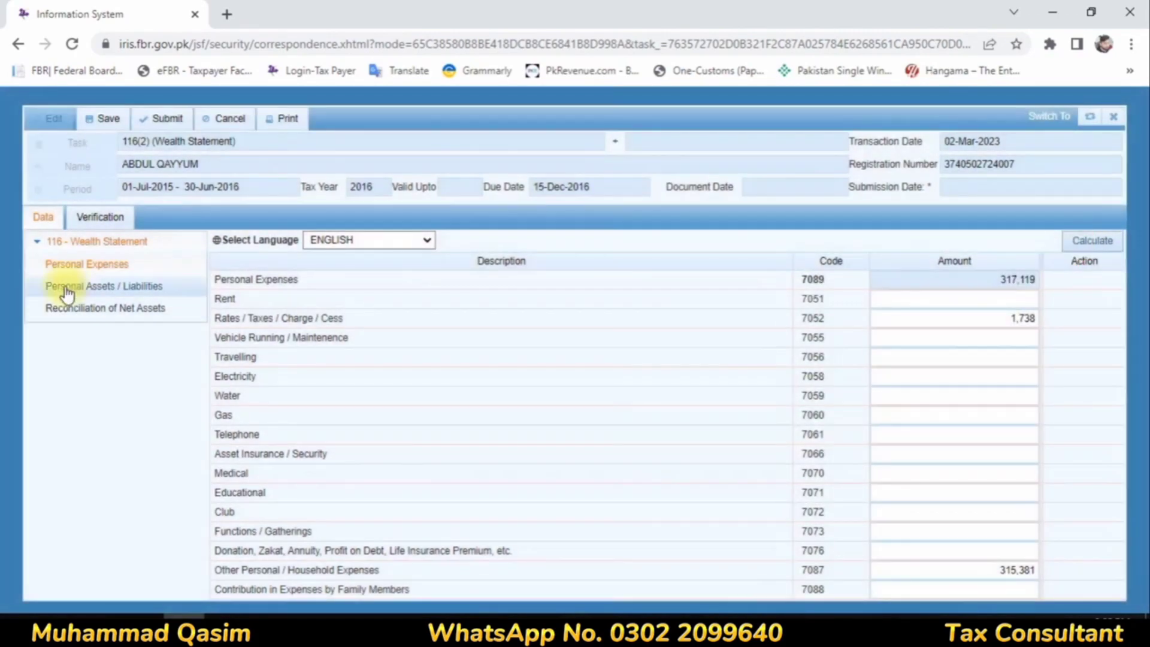
Step: Add a Commercial, Industrial, Residential Property (Non-Business) entry to Personal Assets / Liabilities with the second house's number and address
{"action": "left_click", "coordinate": [67, 288]}
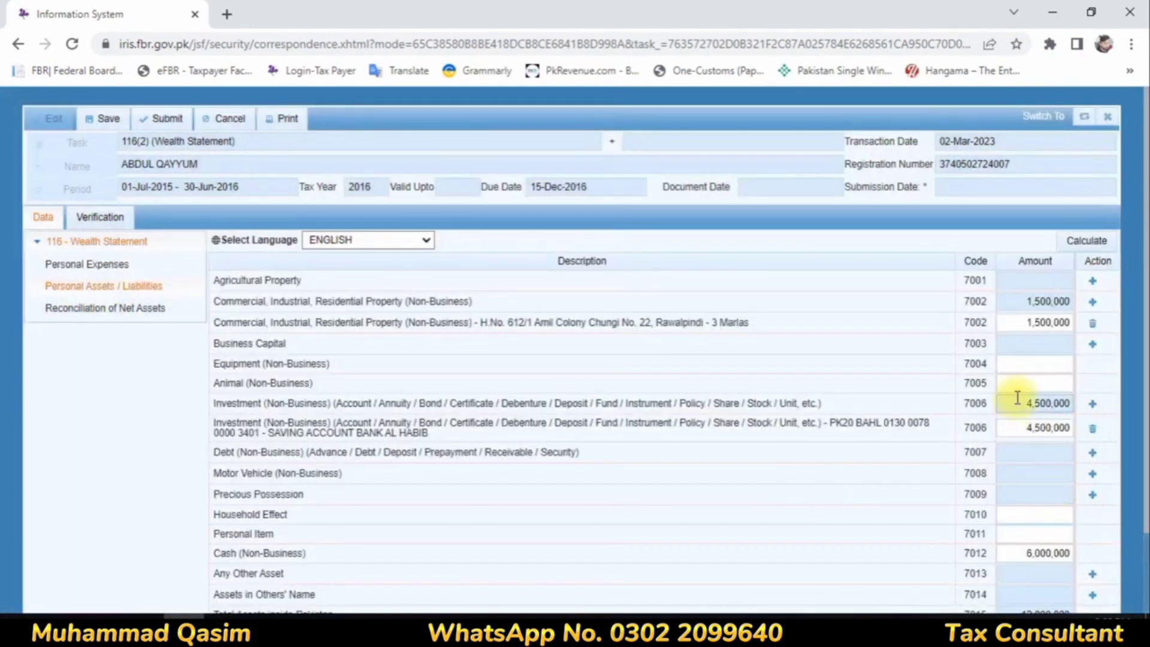
{"action": "scroll", "coordinate": [1018, 395], "scroll_direction": "down", "scroll_amount": 2}
{"action": "scroll", "coordinate": [1089, 298], "scroll_direction": "up", "scroll_amount": 1}
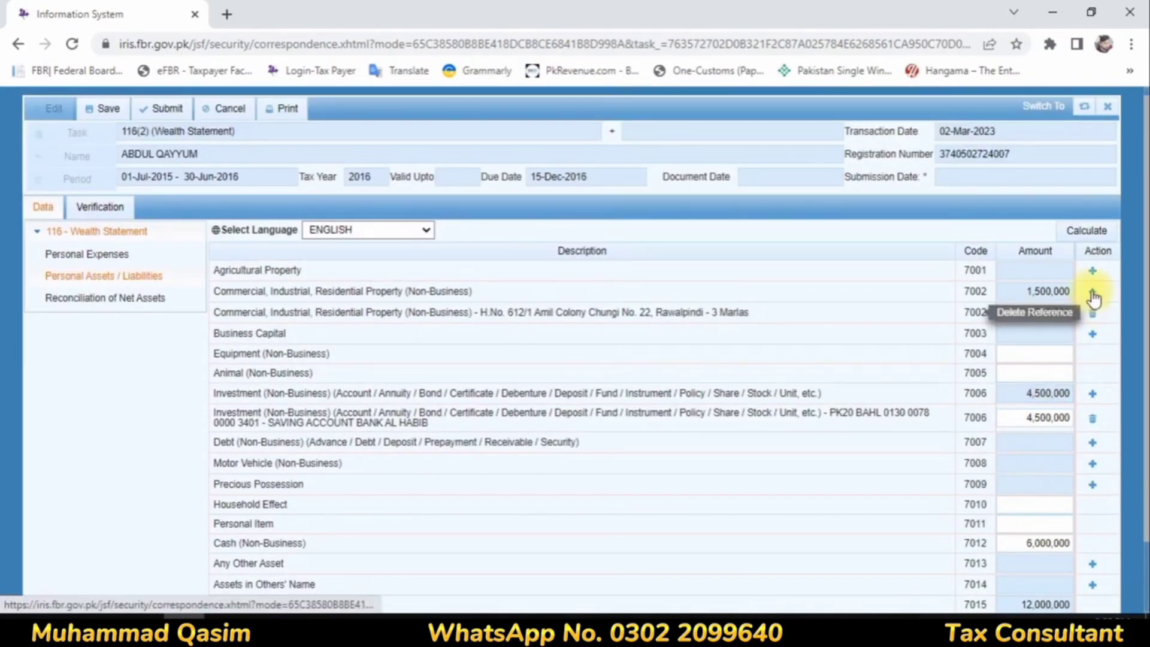
{"action": "left_click", "coordinate": [1092, 292]}
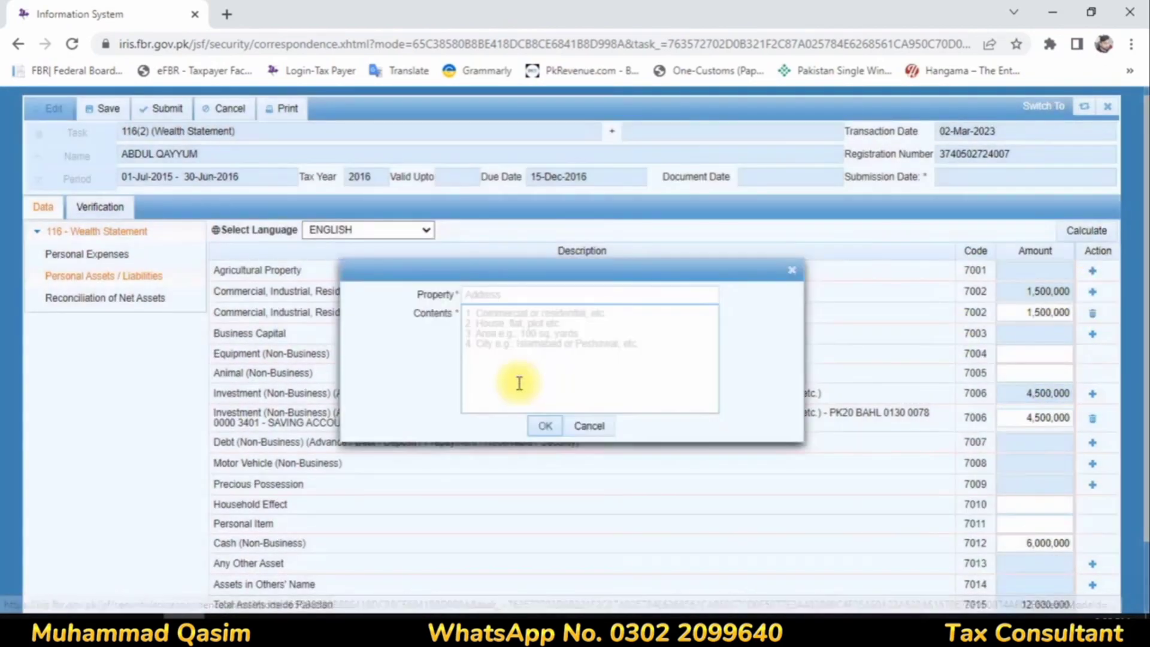
{"action": "left_click", "coordinate": [496, 295]}
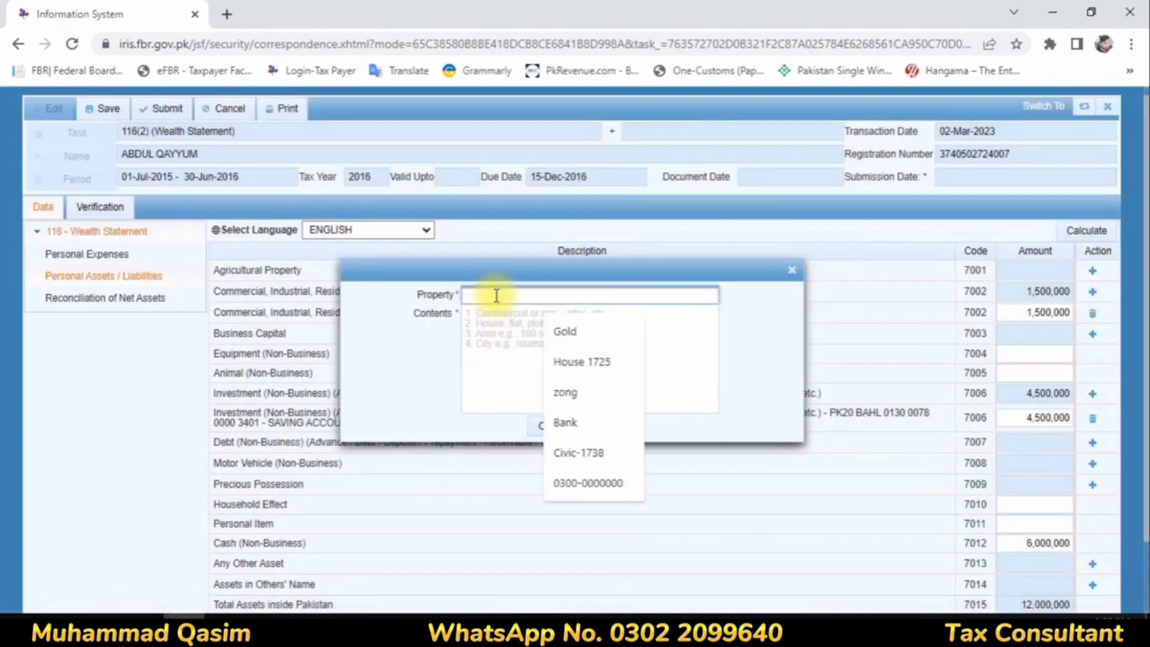
{"action": "left_click", "coordinate": [560, 362]}
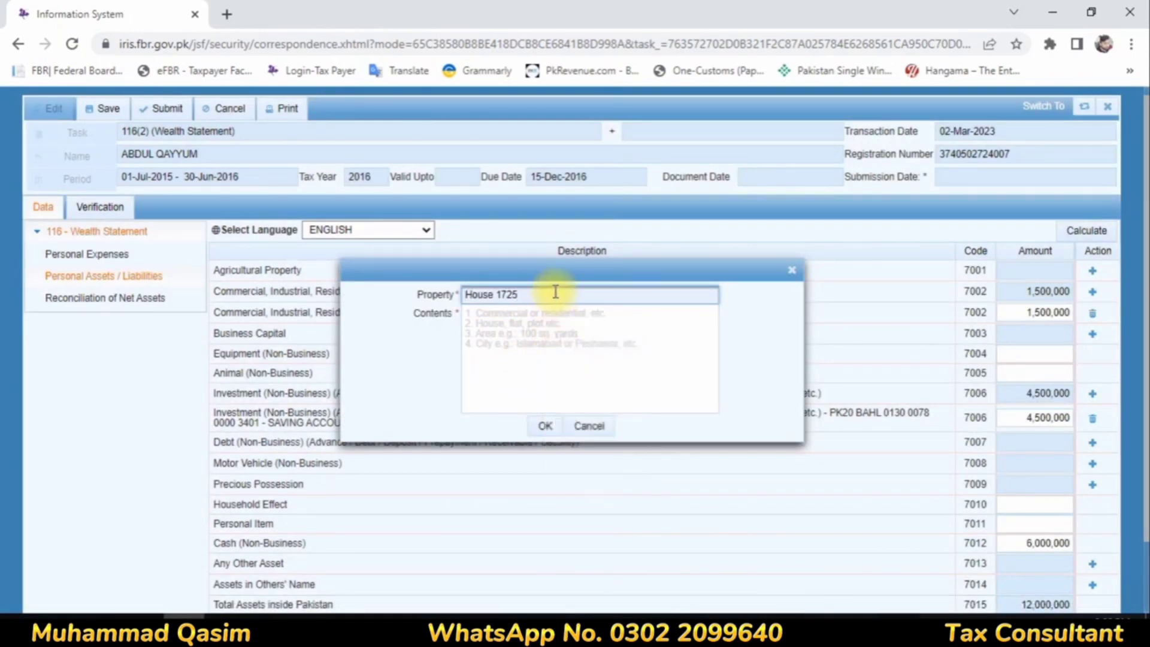
{"action": "key", "text": "BackSpace"}
{"action": "key", "text": "BackSpace"}
{"action": "key", "text": "BackSpace"}
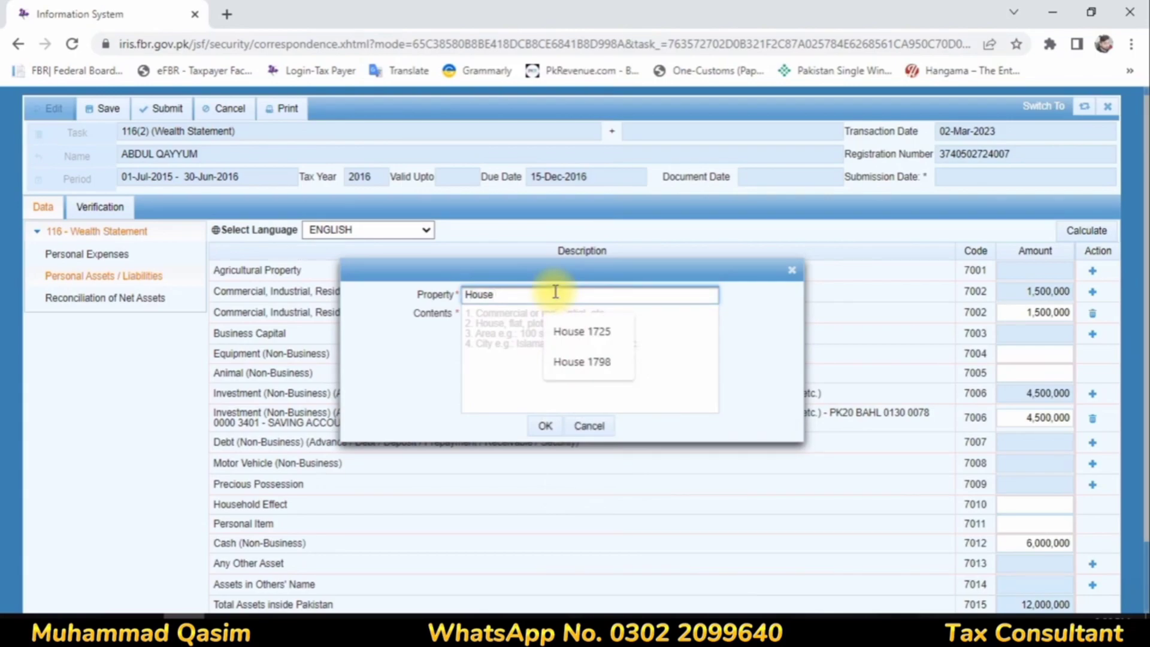
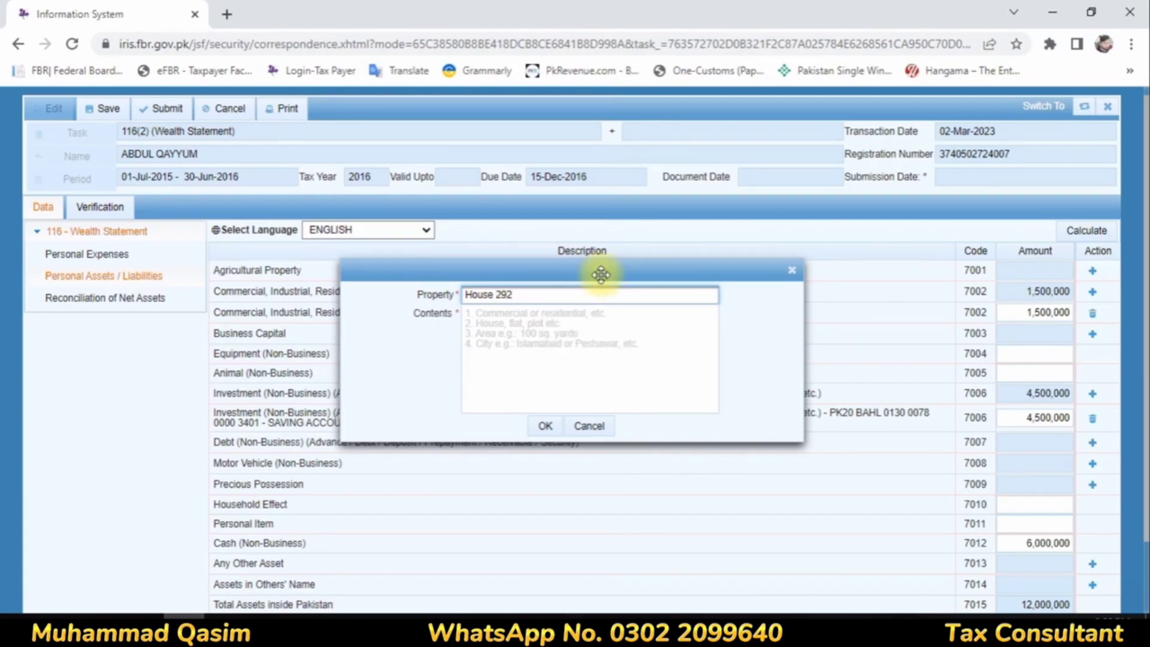
{"action": "left_click", "coordinate": [555, 321]}
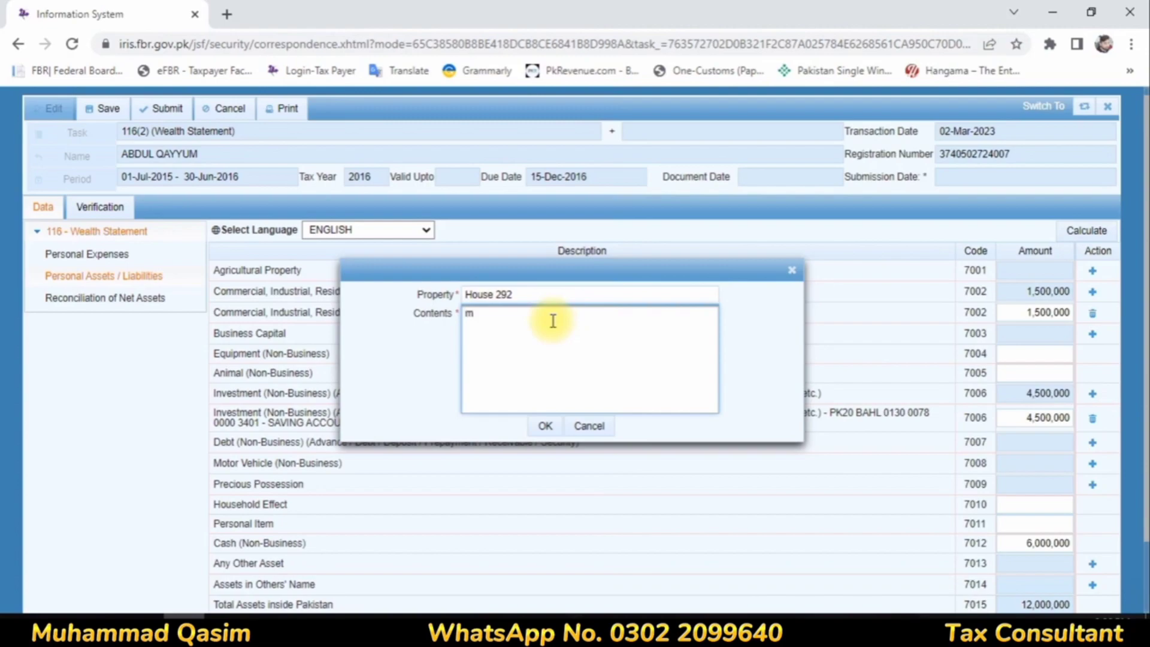
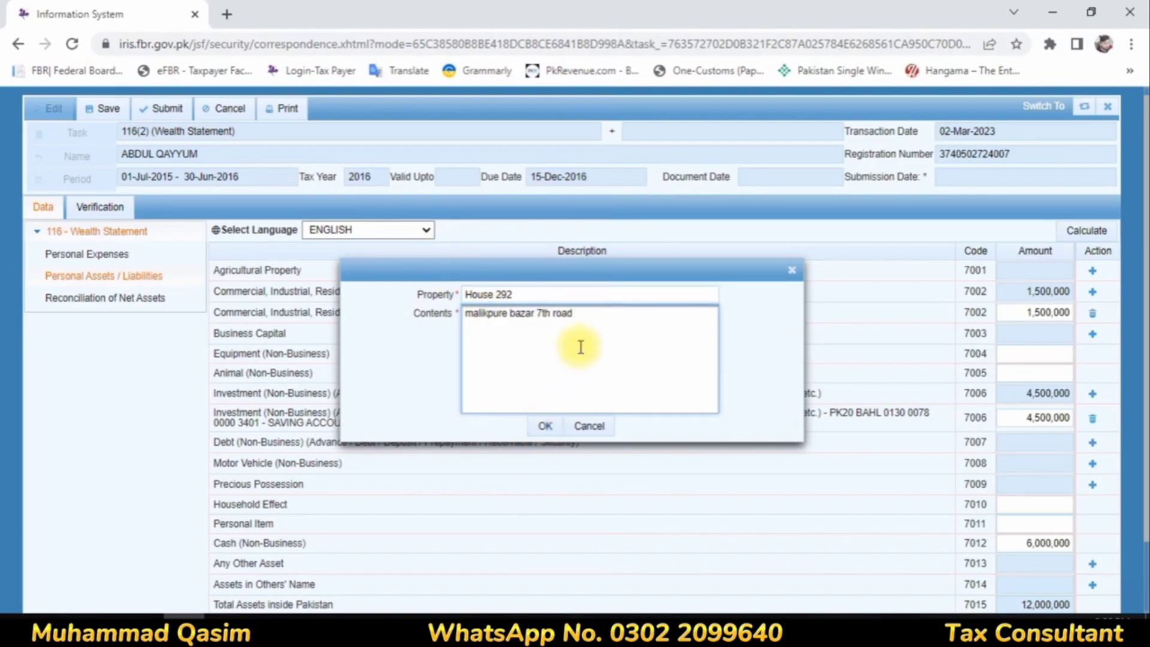
{"action": "left_click", "coordinate": [545, 426]}
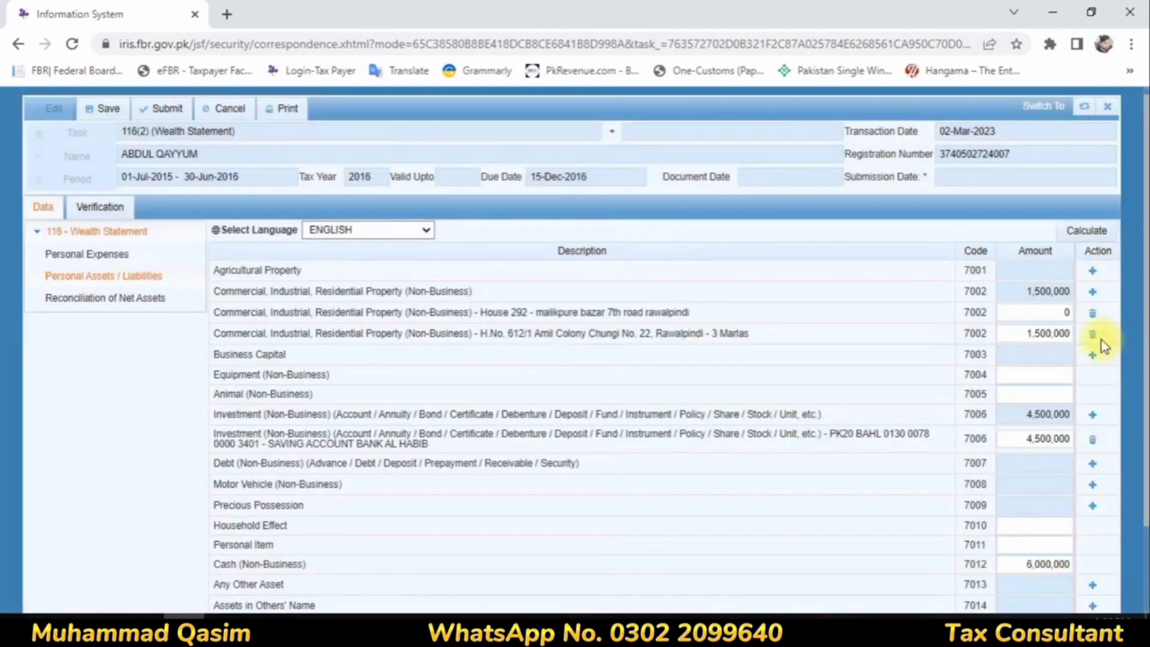
Step: Set the amount of the newly added house property to 700,000 and recalculate the assets
{"action": "type", "text": "700000"}
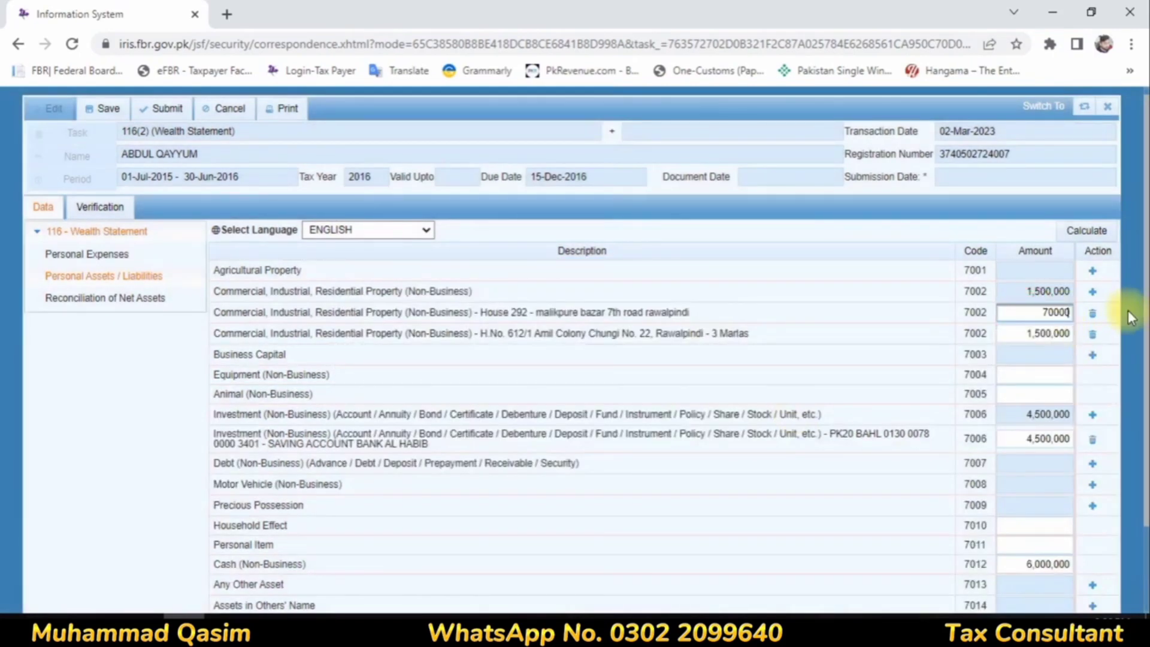
{"action": "left_click", "coordinate": [836, 322]}
{"action": "left_click", "coordinate": [1073, 232]}
{"action": "left_click", "coordinate": [1074, 238]}
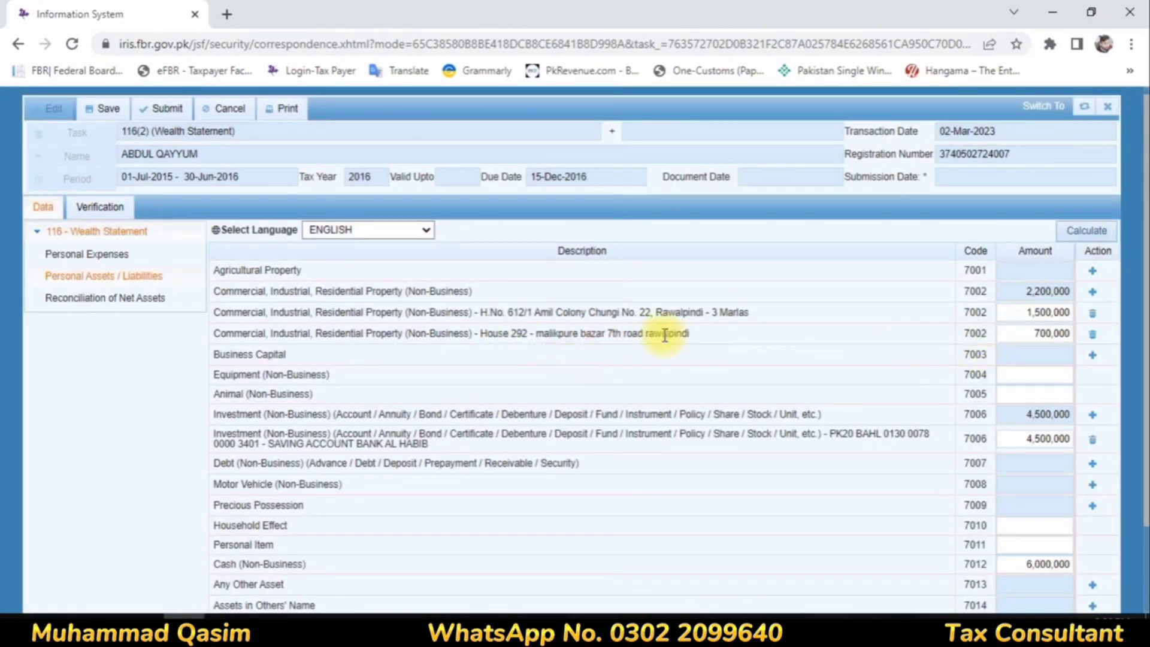
Step: Clear the amounts of the savings account investment and Cash (Non-Business) in Personal Assets / Liabilities, and recalculate
{"action": "scroll", "coordinate": [893, 358], "scroll_direction": "down", "scroll_amount": 2}
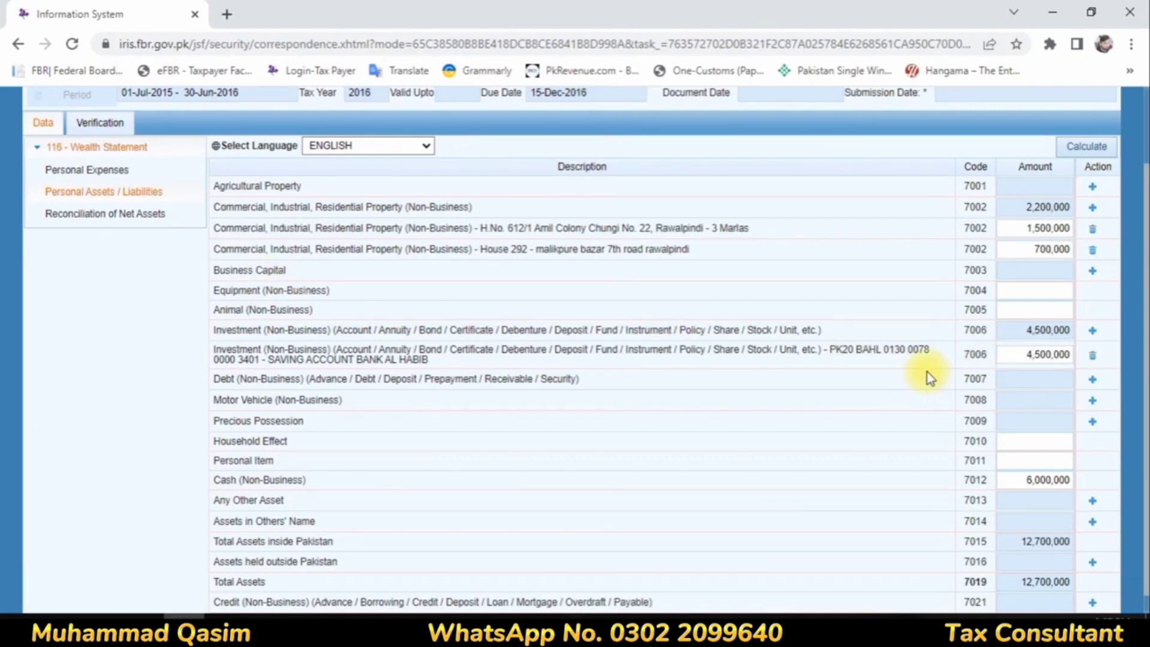
{"action": "left_click_drag", "start_coordinate": [233, 500], "coordinate": [1058, 511]}
{"action": "left_click", "coordinate": [1042, 500]}
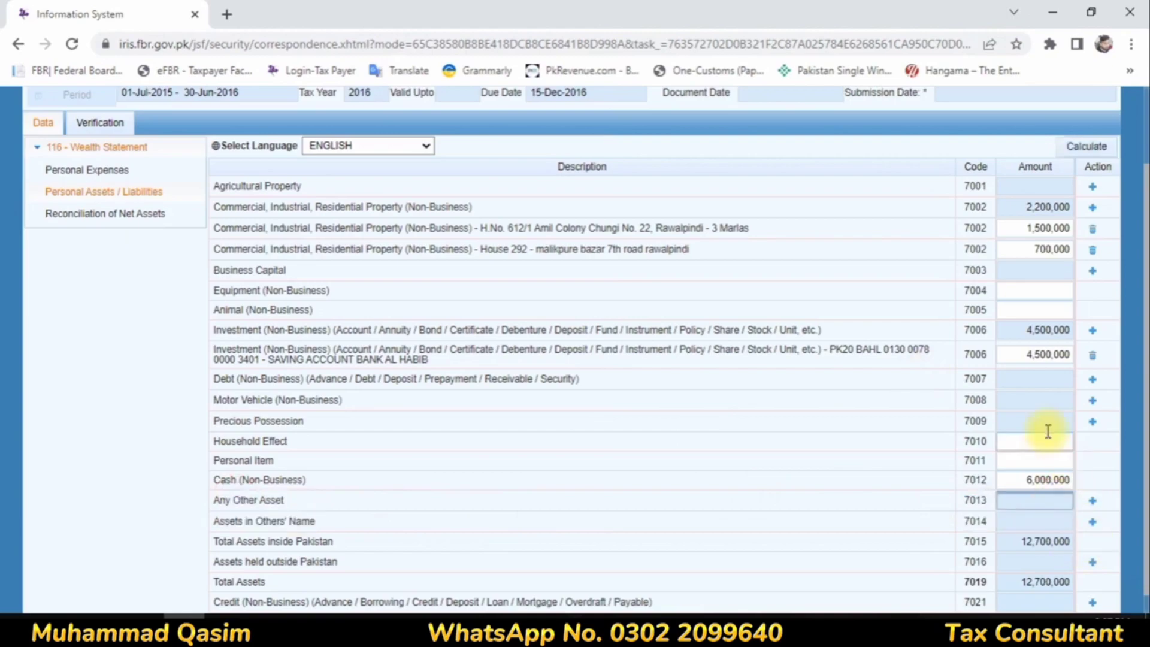
{"action": "left_click", "coordinate": [1018, 347]}
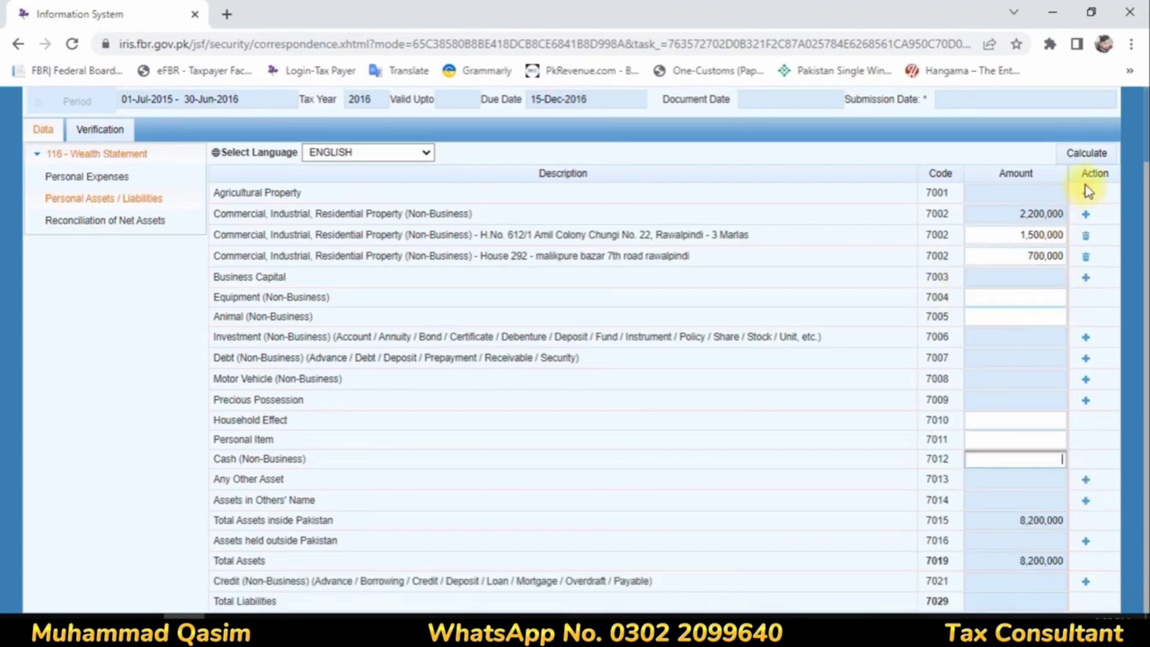
{"action": "left_click", "coordinate": [1086, 155]}
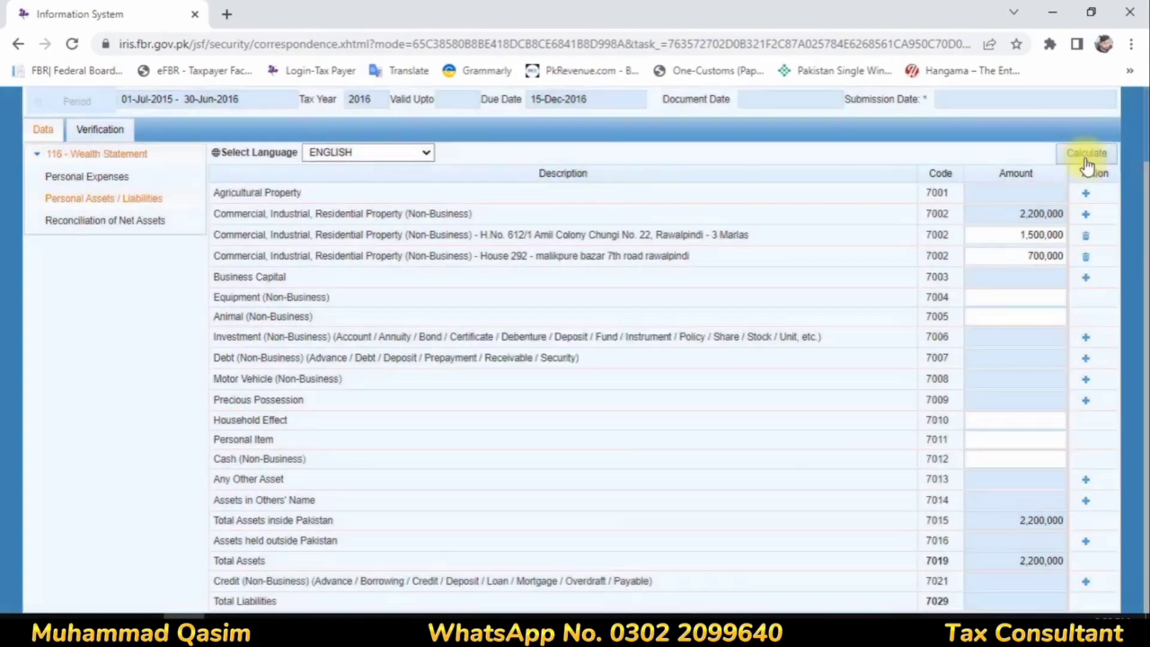
{"action": "left_click", "coordinate": [1085, 158]}
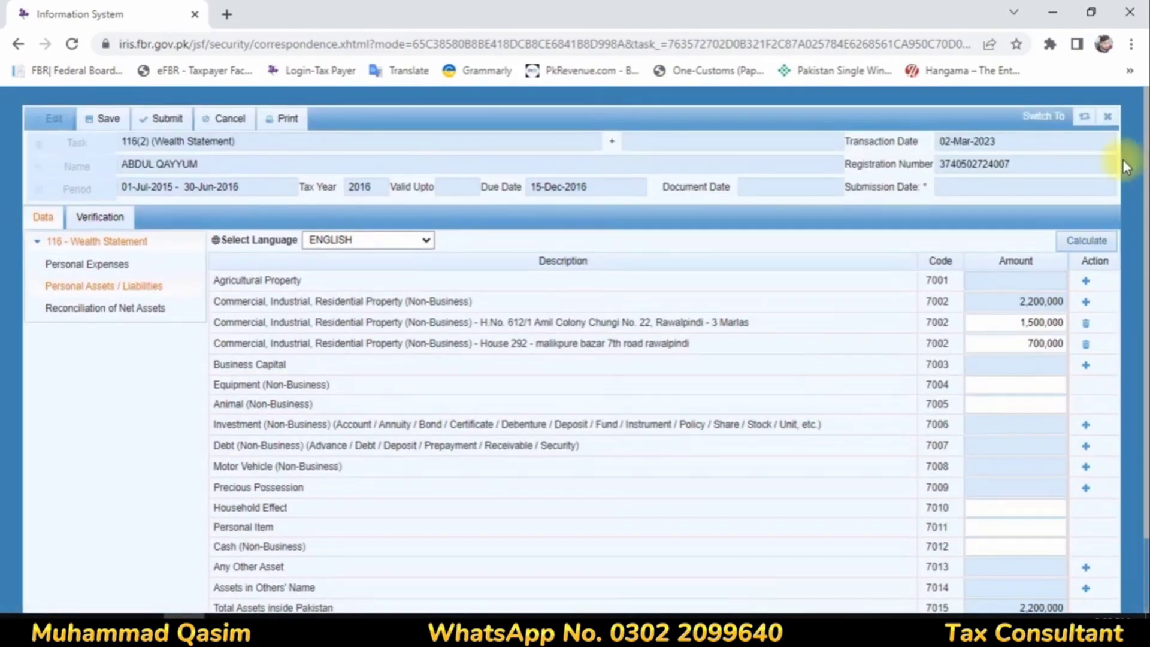
Step: Close the draft and view the completed tax year 2015 wealth statement's Personal Assets / Liabilities to check the total assets inside Pakistan
{"action": "left_click", "coordinate": [1107, 116]}
{"action": "left_click", "coordinate": [482, 384]}
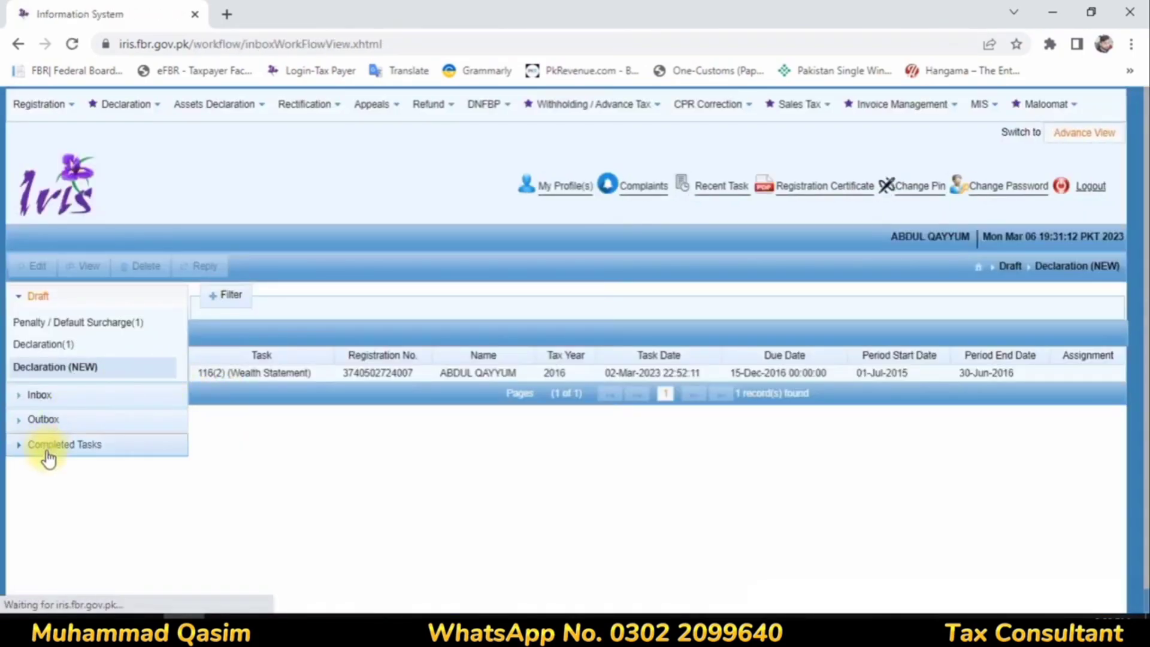
{"action": "left_click", "coordinate": [48, 446]}
{"action": "left_click", "coordinate": [228, 437]}
{"action": "left_click", "coordinate": [100, 264]}
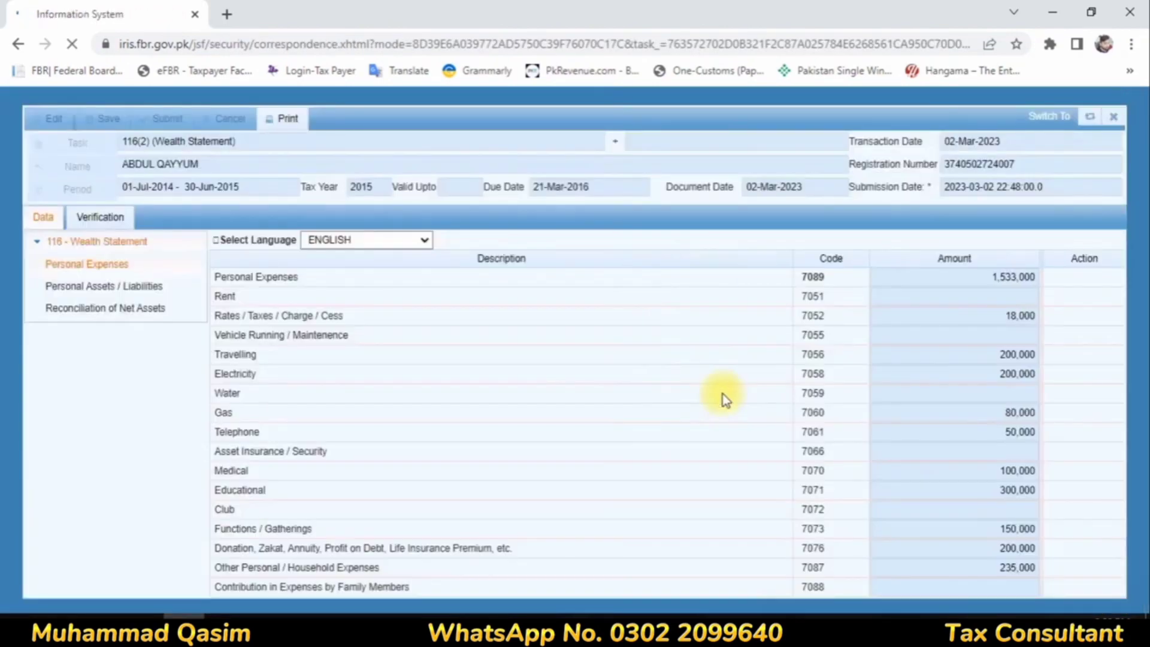
{"action": "left_click", "coordinate": [95, 286]}
{"action": "scroll", "coordinate": [785, 373], "scroll_direction": "down", "scroll_amount": 1}
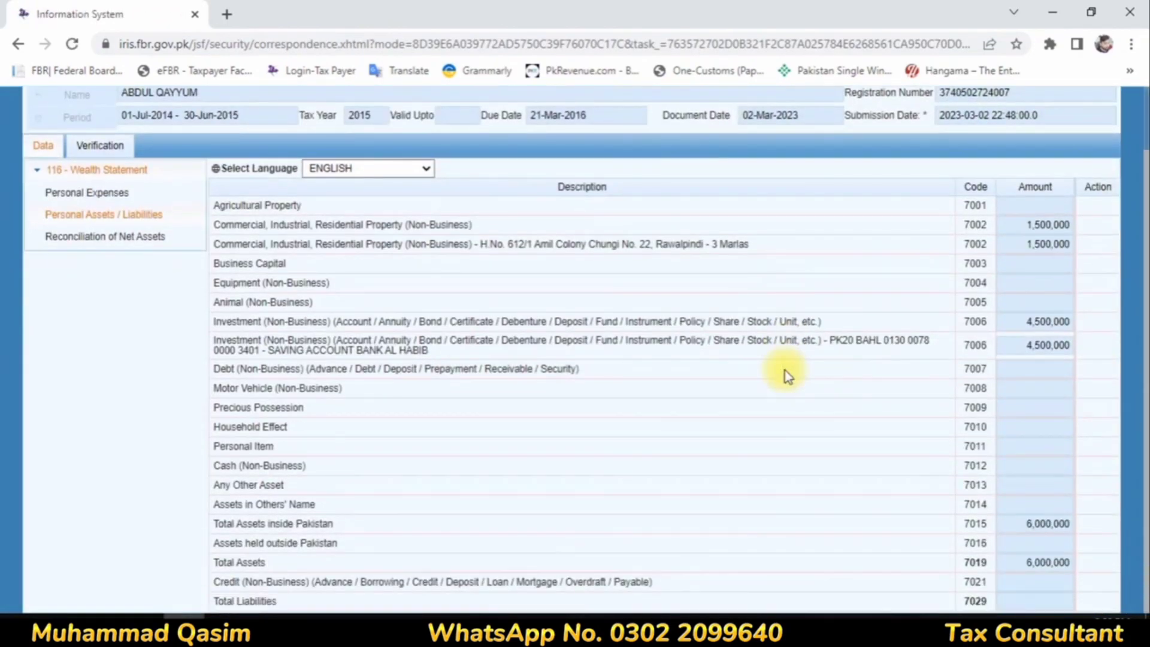
{"action": "left_click_drag", "start_coordinate": [265, 524], "coordinate": [1053, 524]}
{"action": "scroll", "coordinate": [1083, 245], "scroll_direction": "up", "scroll_amount": 1}
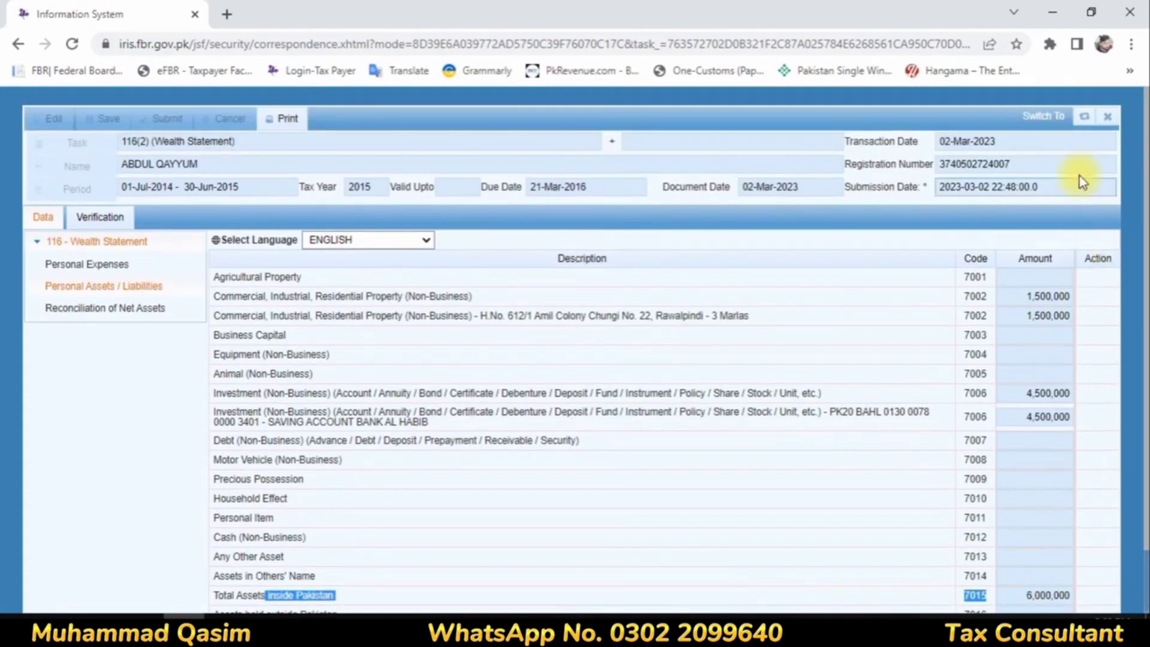
Step: Close the 2015 statement and reopen the draft 2016 116(2) wealth statement for editing at Personal Assets / Liabilities
{"action": "left_click", "coordinate": [1108, 120]}
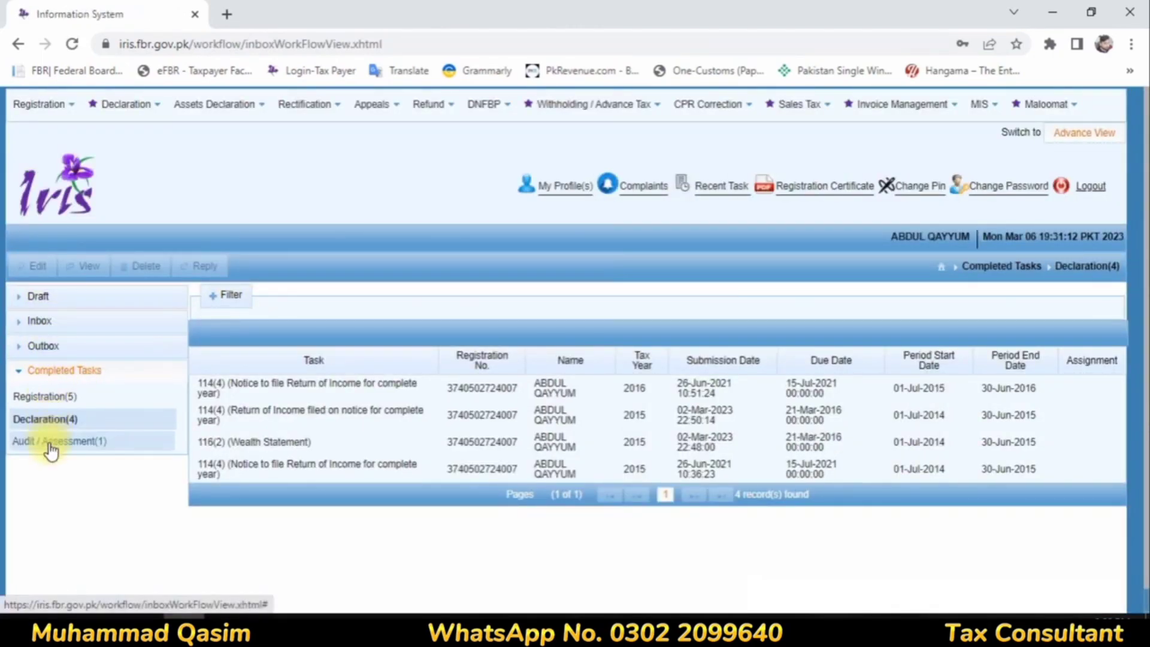
{"action": "left_click", "coordinate": [51, 305]}
{"action": "left_click", "coordinate": [56, 343]}
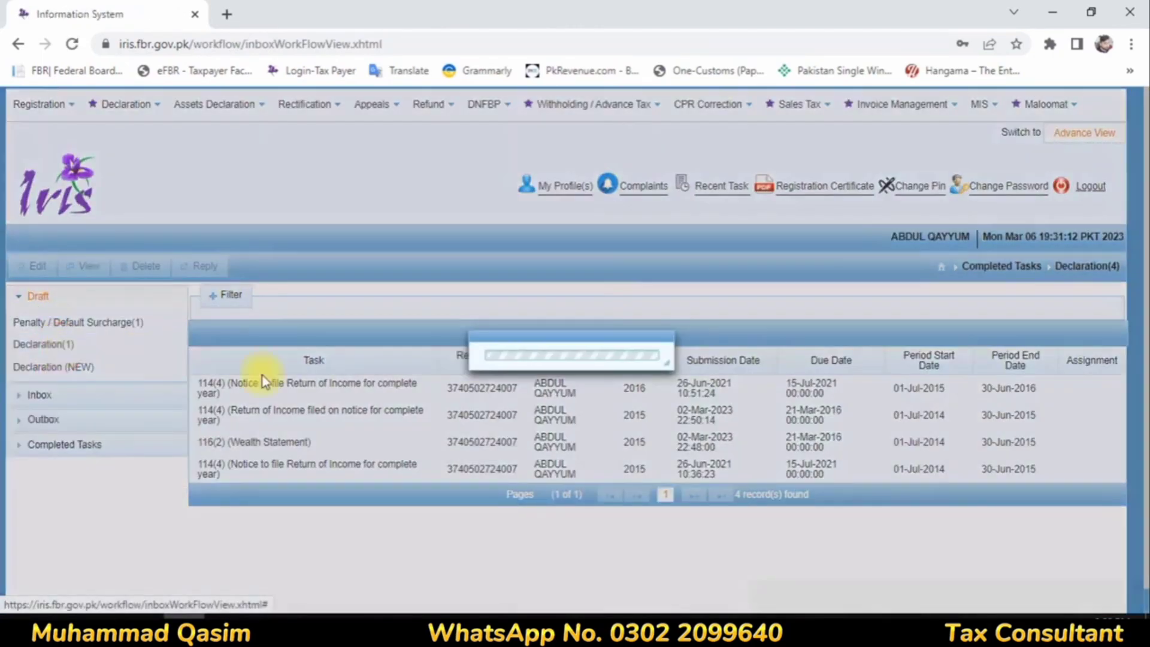
{"action": "left_click", "coordinate": [291, 391]}
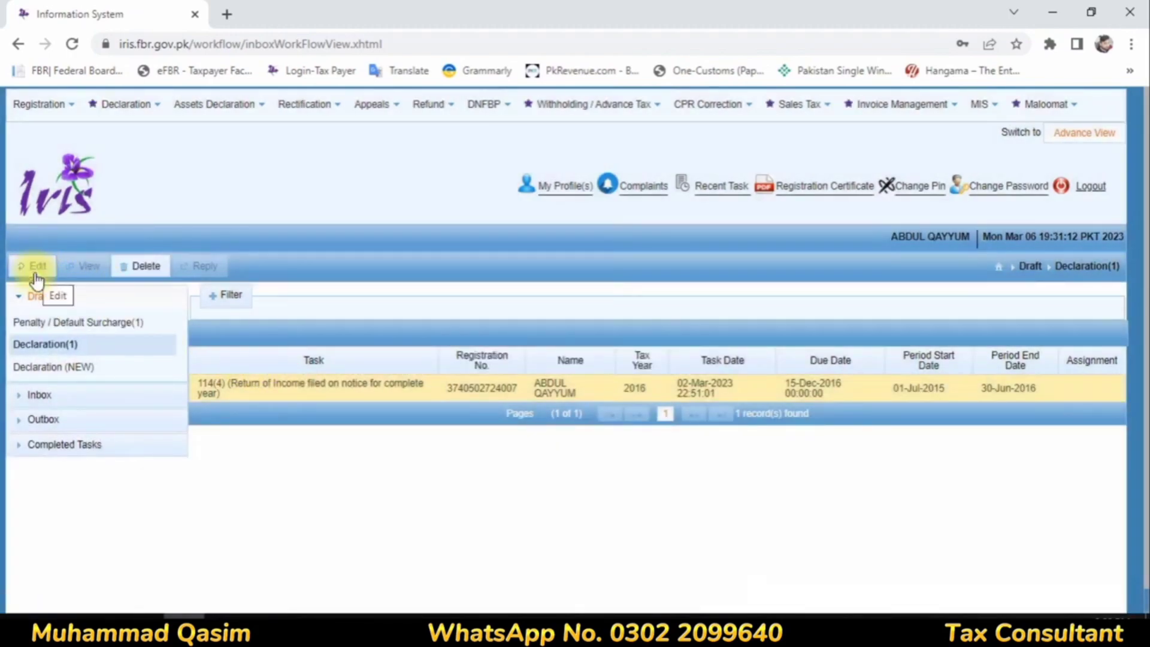
{"action": "left_click", "coordinate": [72, 368]}
{"action": "left_click", "coordinate": [266, 374]}
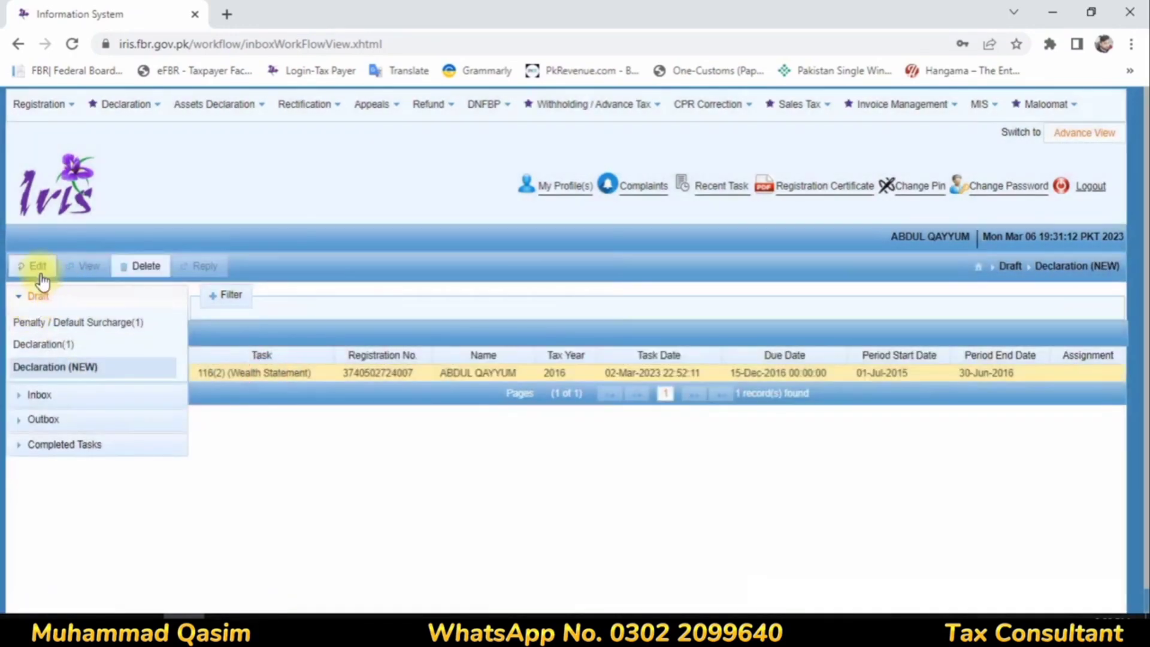
{"action": "left_click", "coordinate": [34, 266]}
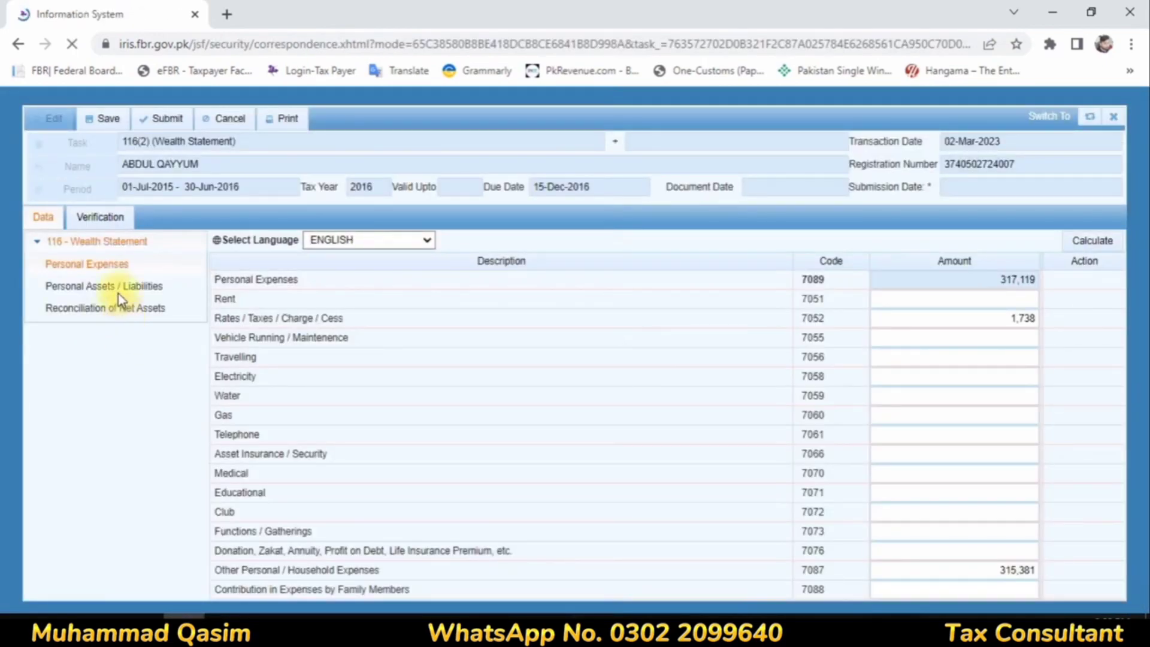
{"action": "left_click", "coordinate": [122, 285]}
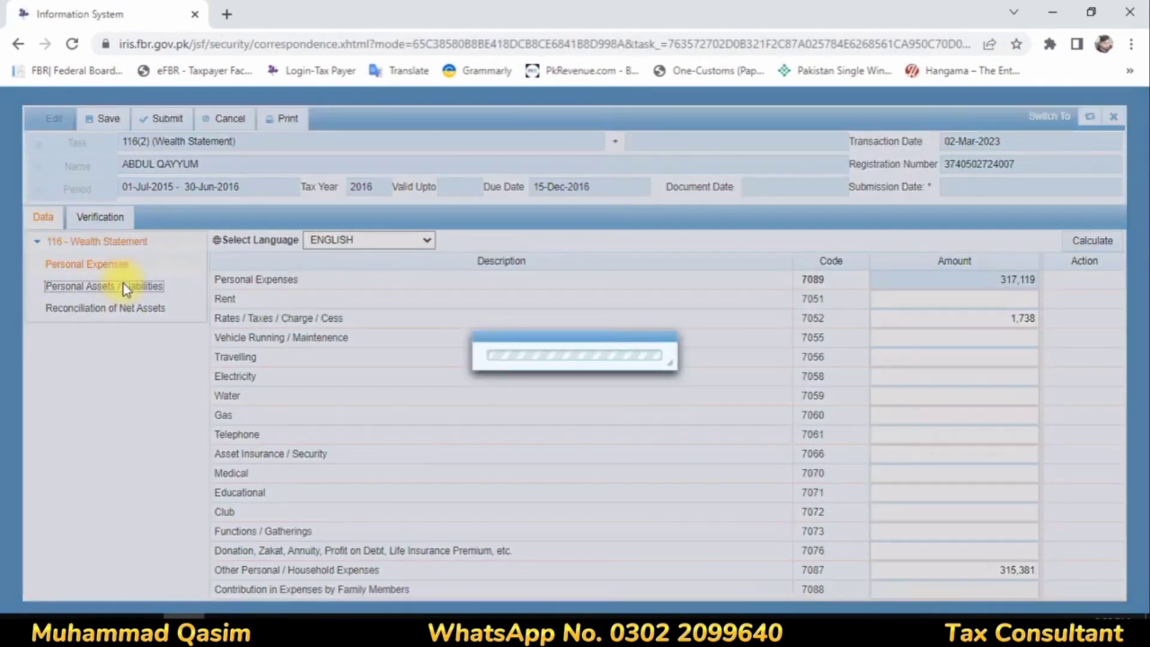
Step: Add an Any Other Asset entry described as "Bank And Cash" to Personal Assets / Liabilities
{"action": "scroll", "coordinate": [878, 386], "scroll_direction": "down", "scroll_amount": 2}
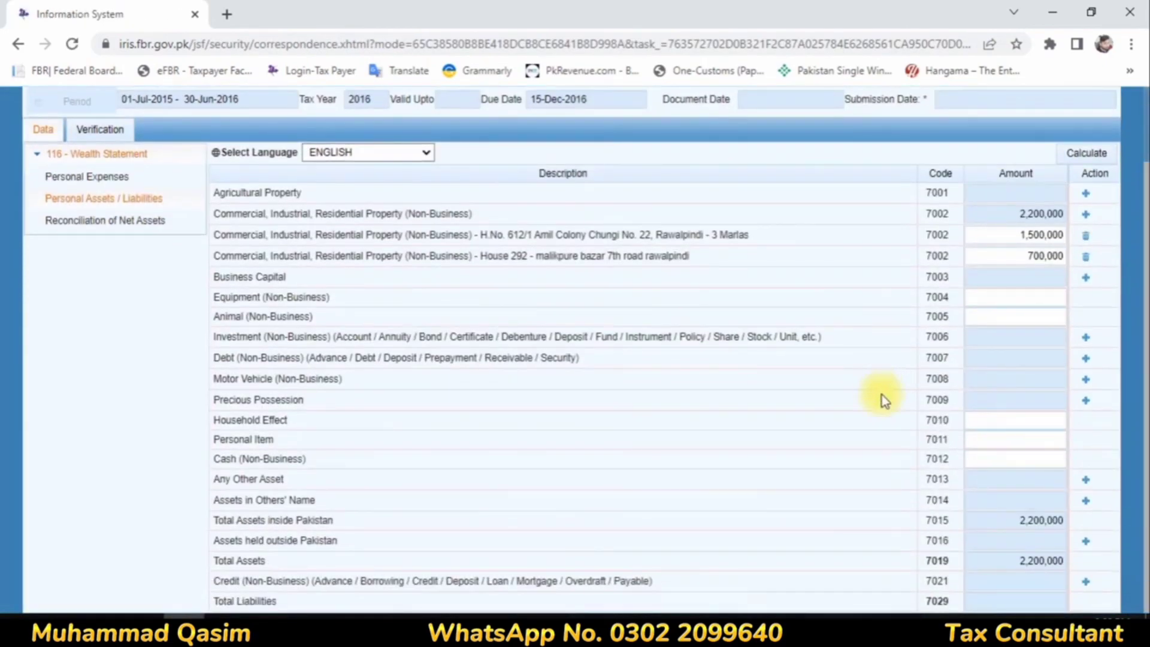
{"action": "left_click_drag", "start_coordinate": [271, 500], "coordinate": [819, 529]}
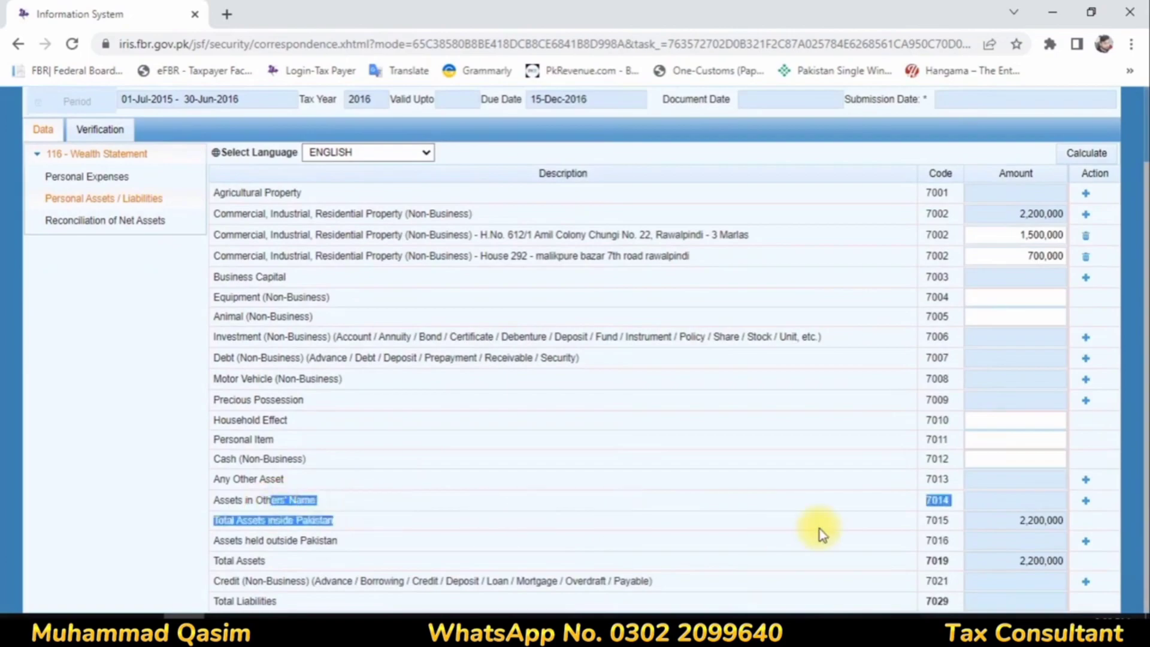
{"action": "left_click_drag", "start_coordinate": [263, 479], "coordinate": [1115, 487]}
{"action": "left_click", "coordinate": [1085, 482]}
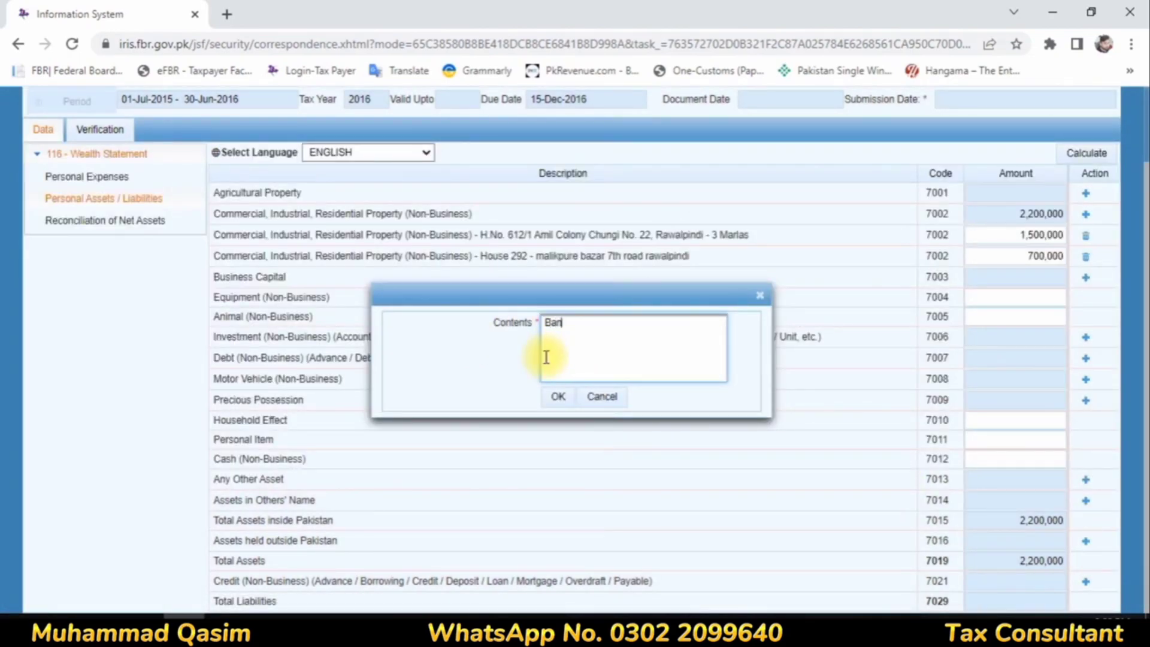
{"action": "type", "text": "Bank And Cash"}
{"action": "left_click", "coordinate": [557, 398]}
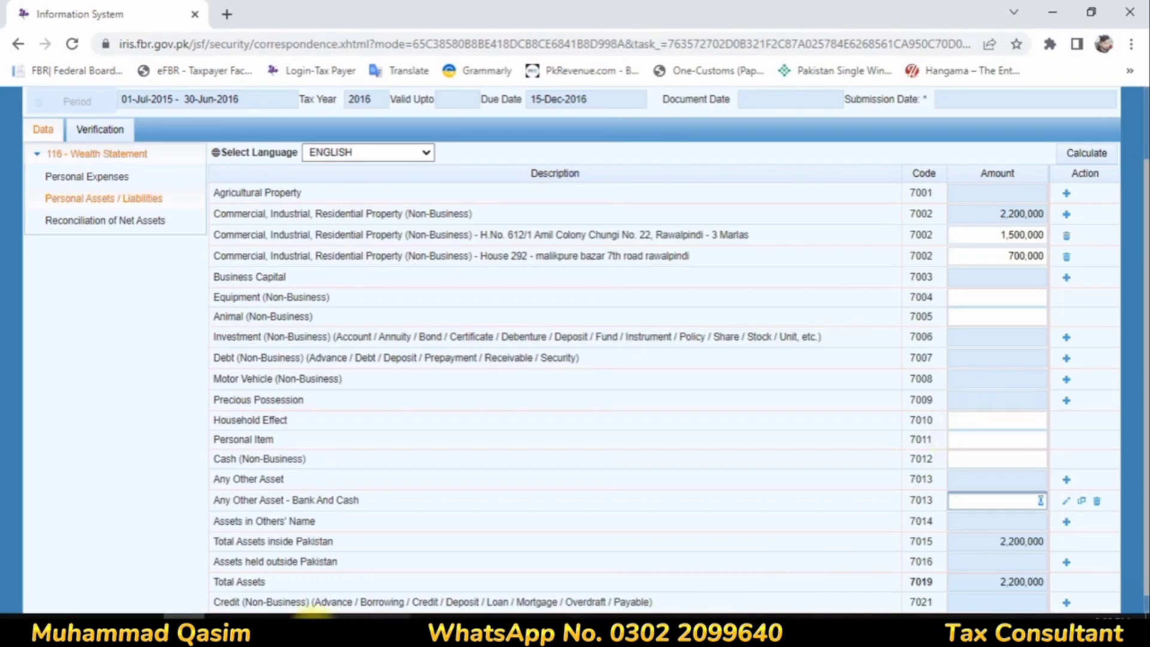
Step: Switch to Calculator and subtract 2,200,000 from 6,128,261 to work out the bank and cash amount
{"action": "left_click", "coordinate": [344, 629]}
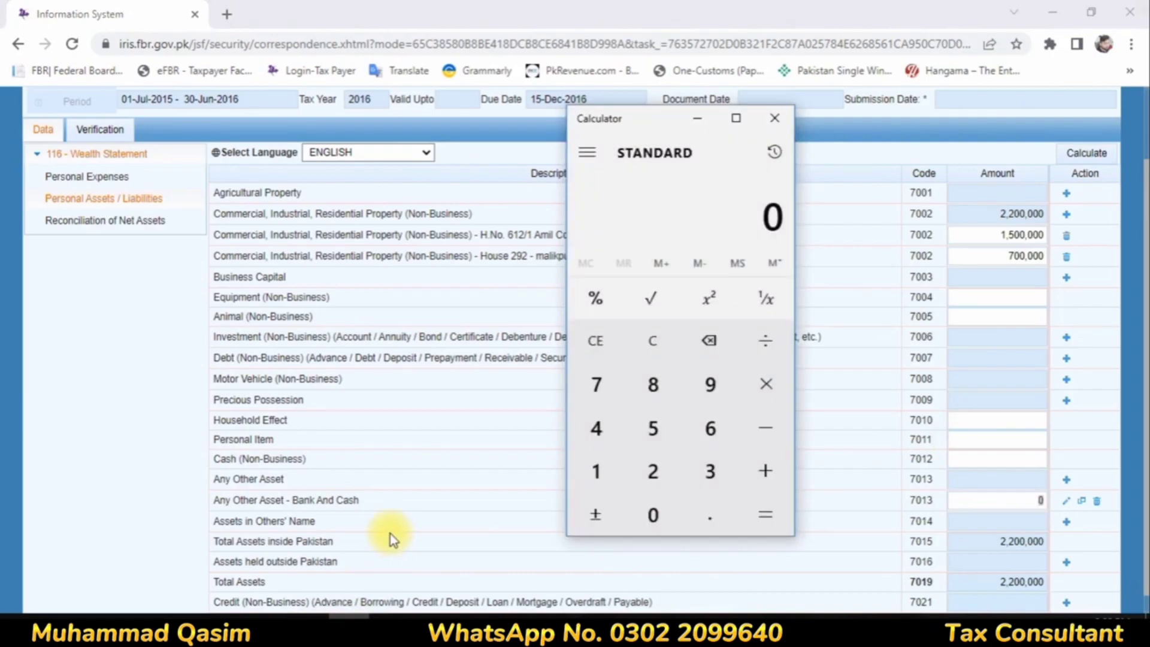
{"action": "type", "text": "6128"}
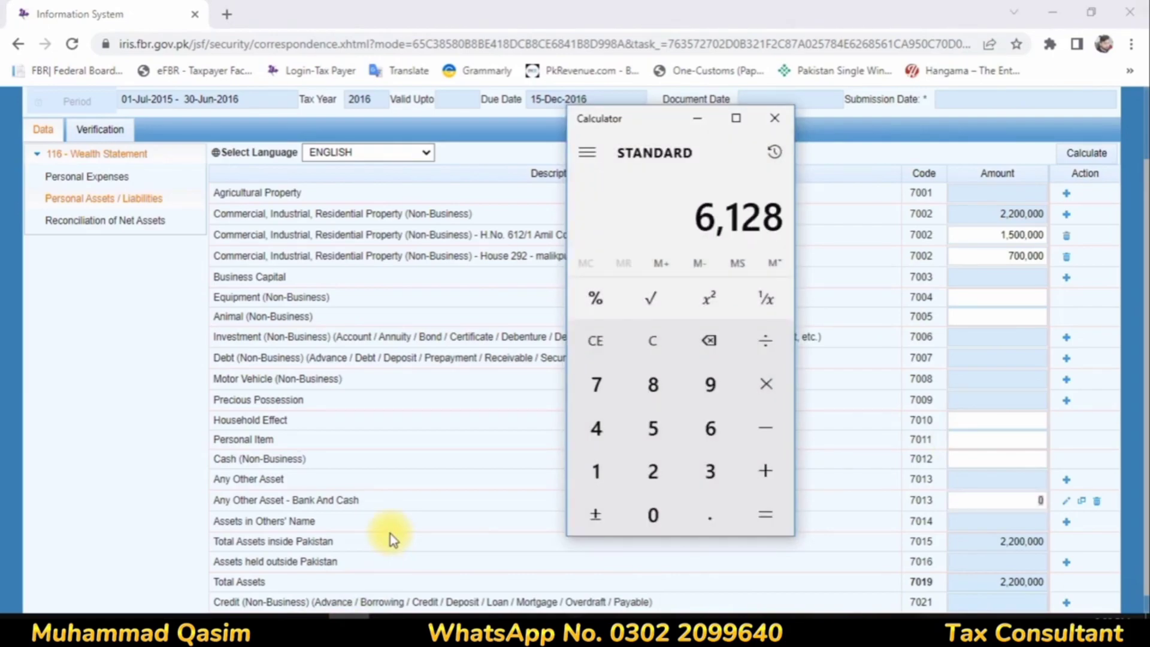
{"action": "type", "text": "261"}
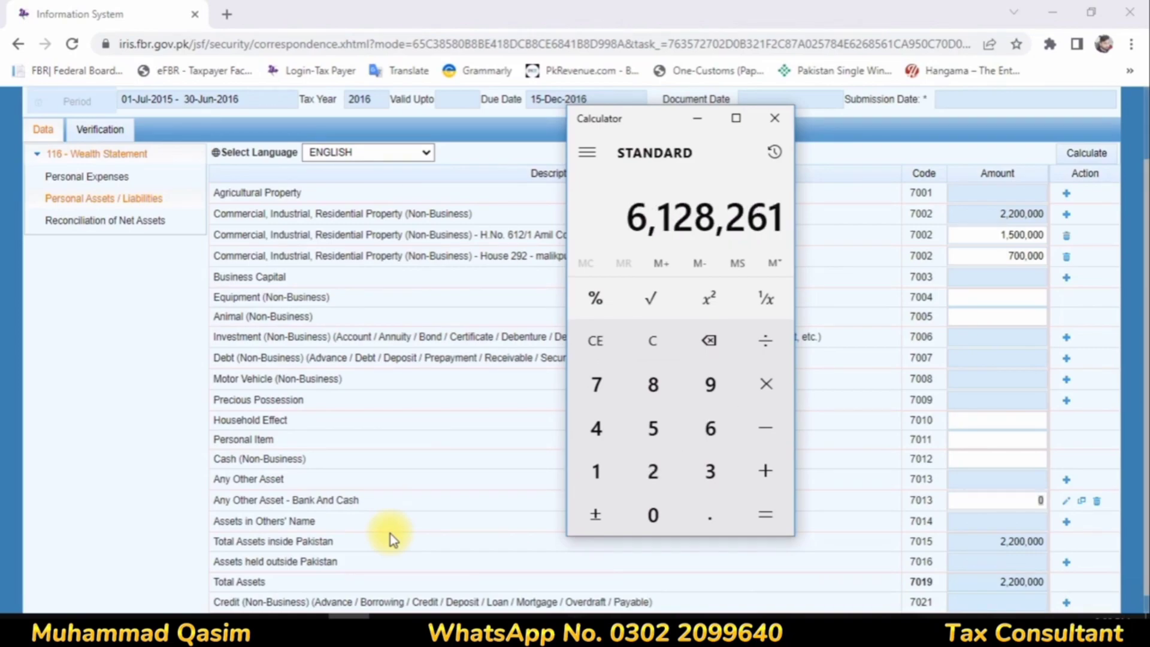
{"action": "type", "text": "-220000"}
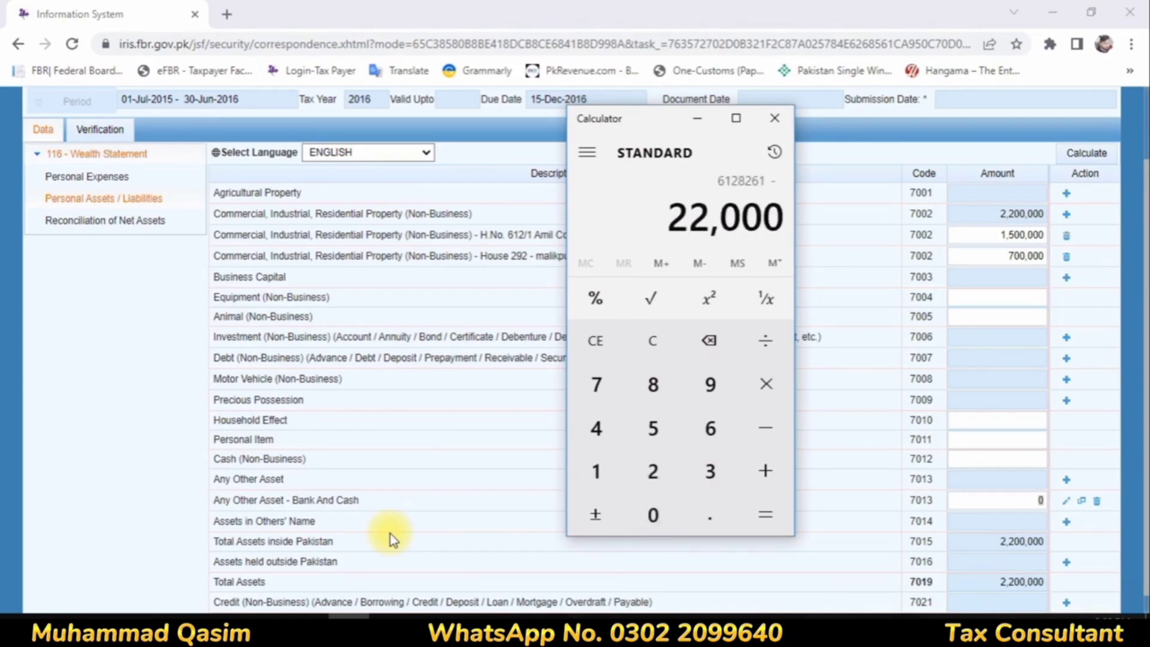
{"action": "type", "text": "0"}
{"action": "key", "text": "Return"}
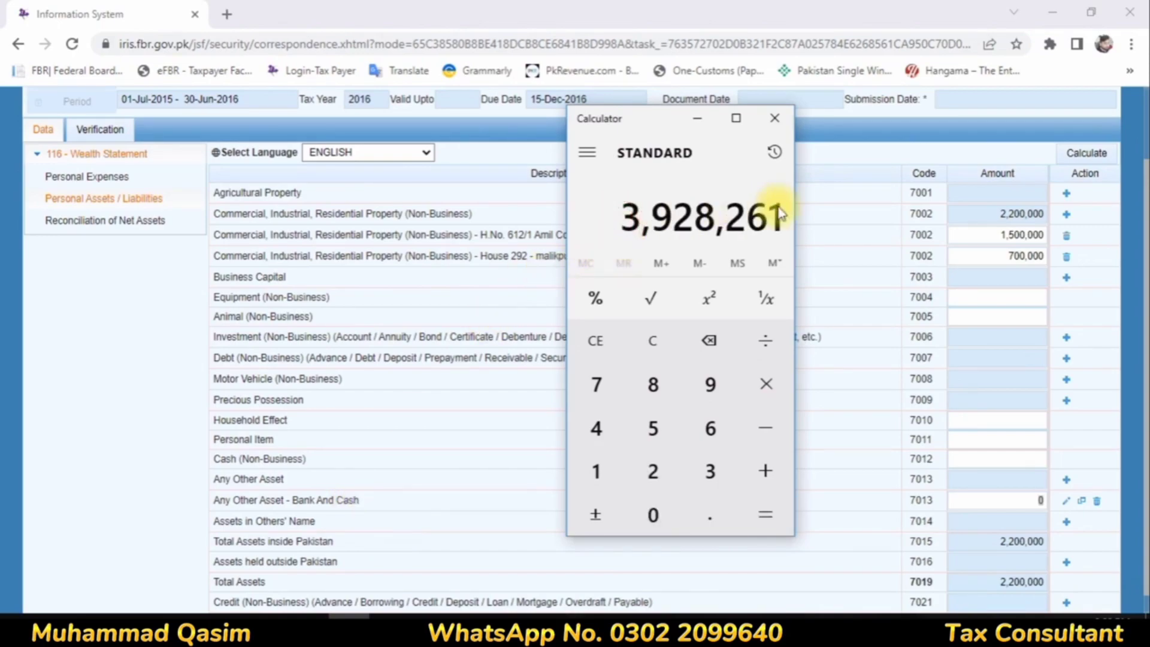
{"action": "left_click", "coordinate": [695, 118]}
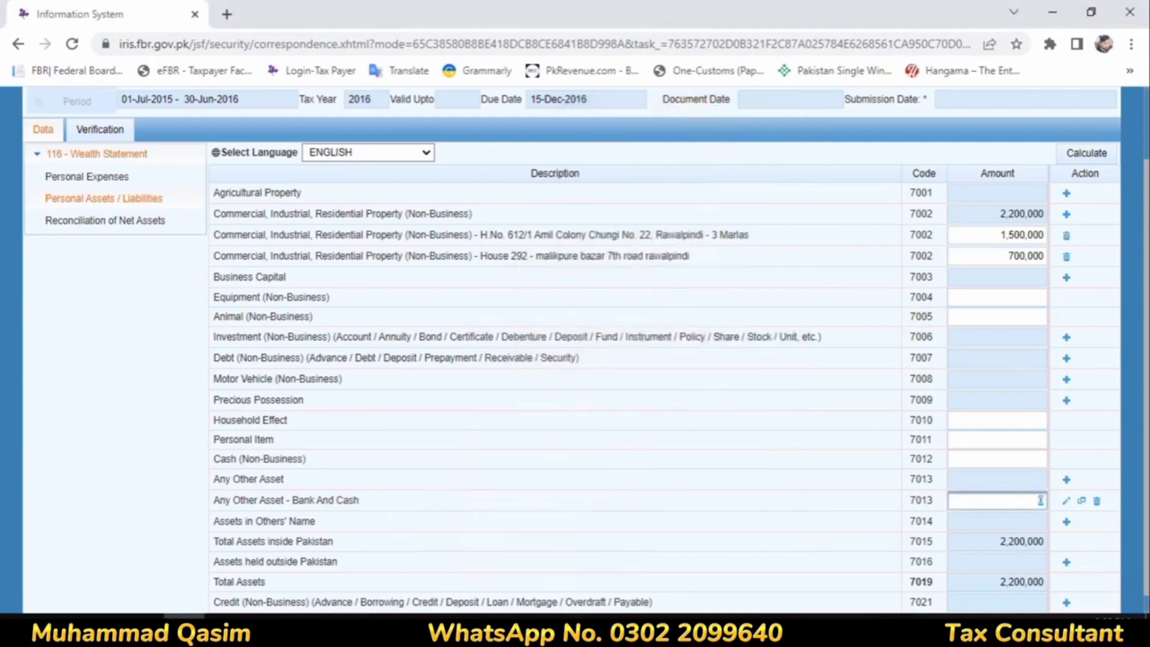
Step: Set the amount of the Bank And Cash asset to 3,928,261 and recalculate the assets
{"action": "type", "text": "39"}
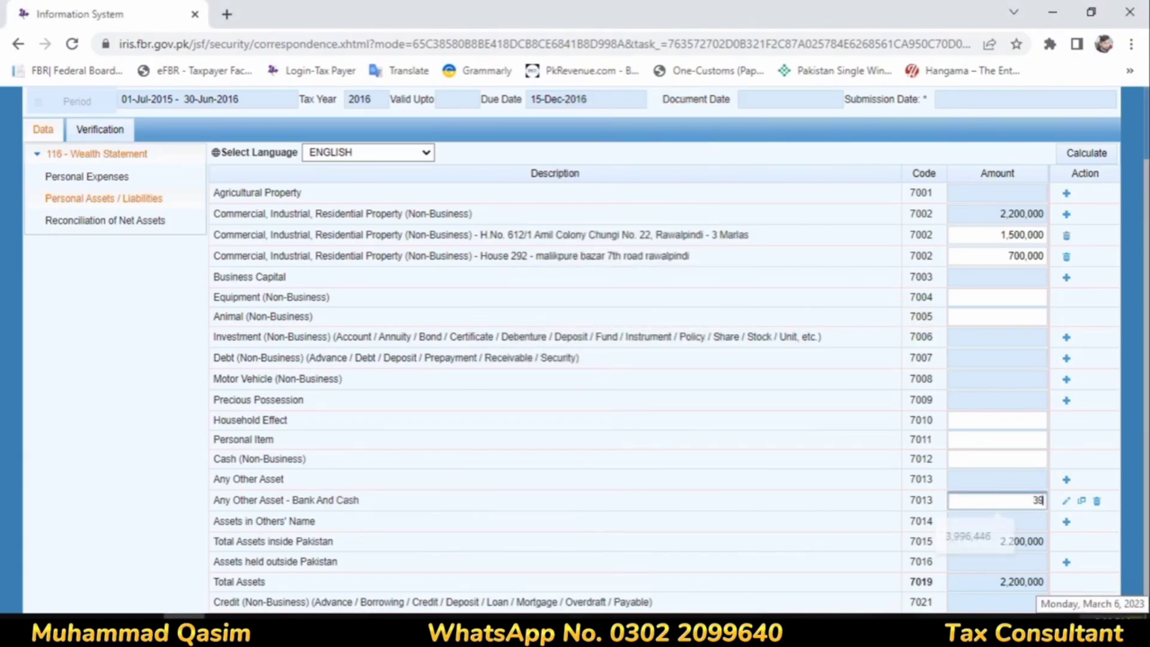
{"action": "type", "text": "28261"}
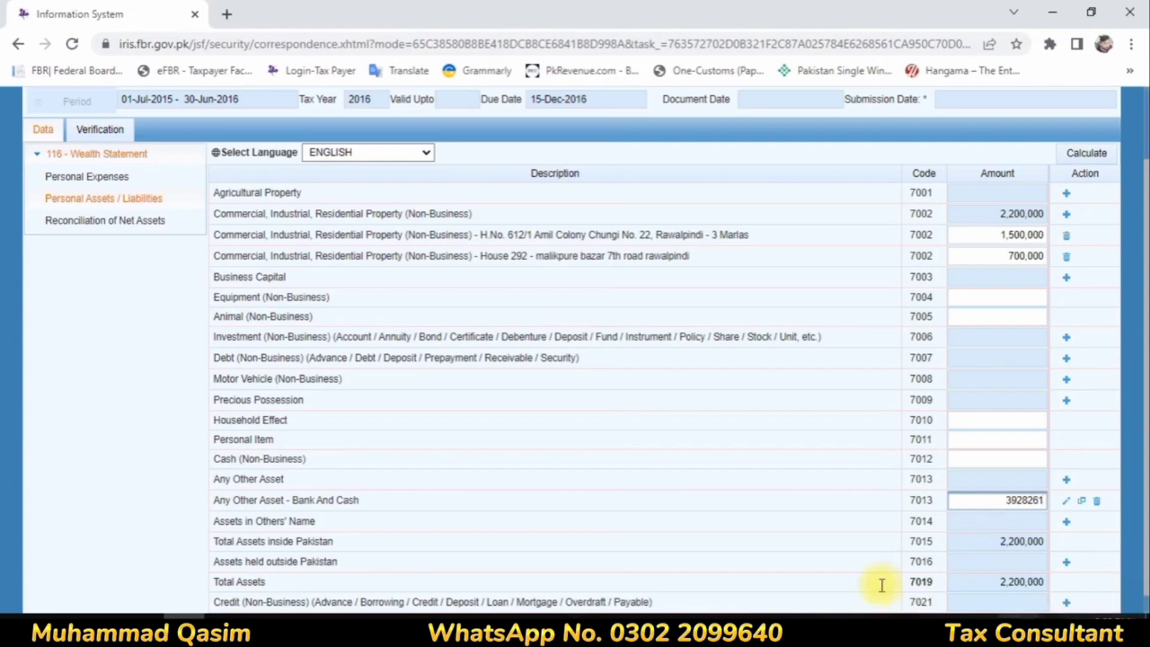
{"action": "left_click", "coordinate": [662, 467]}
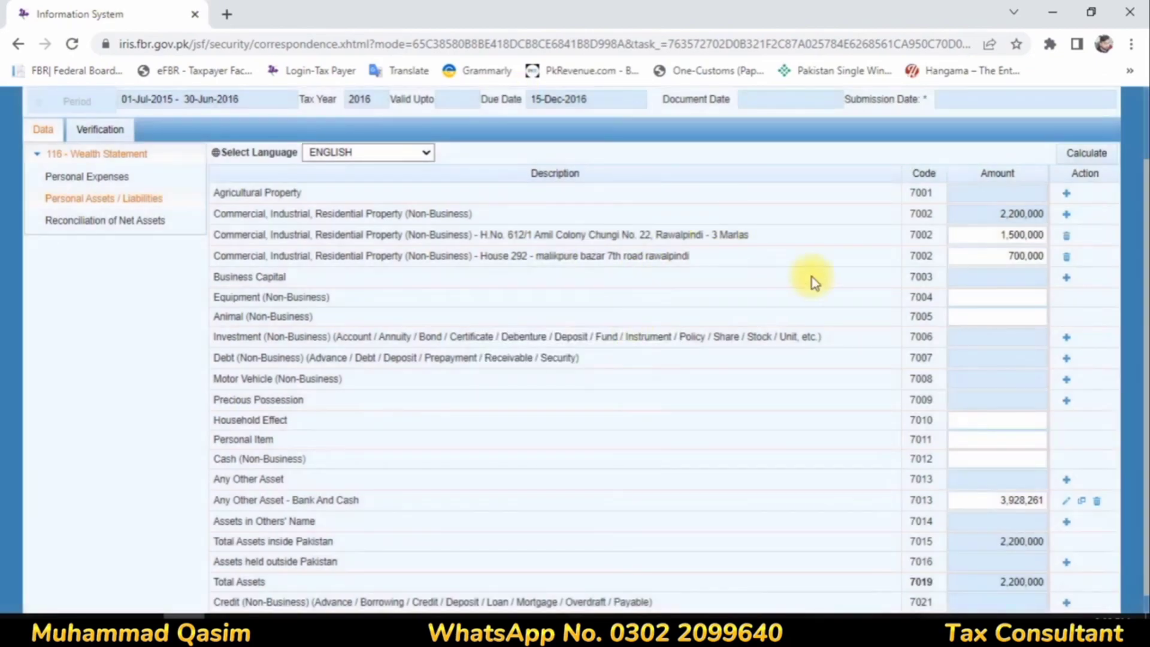
{"action": "left_click", "coordinate": [1084, 153]}
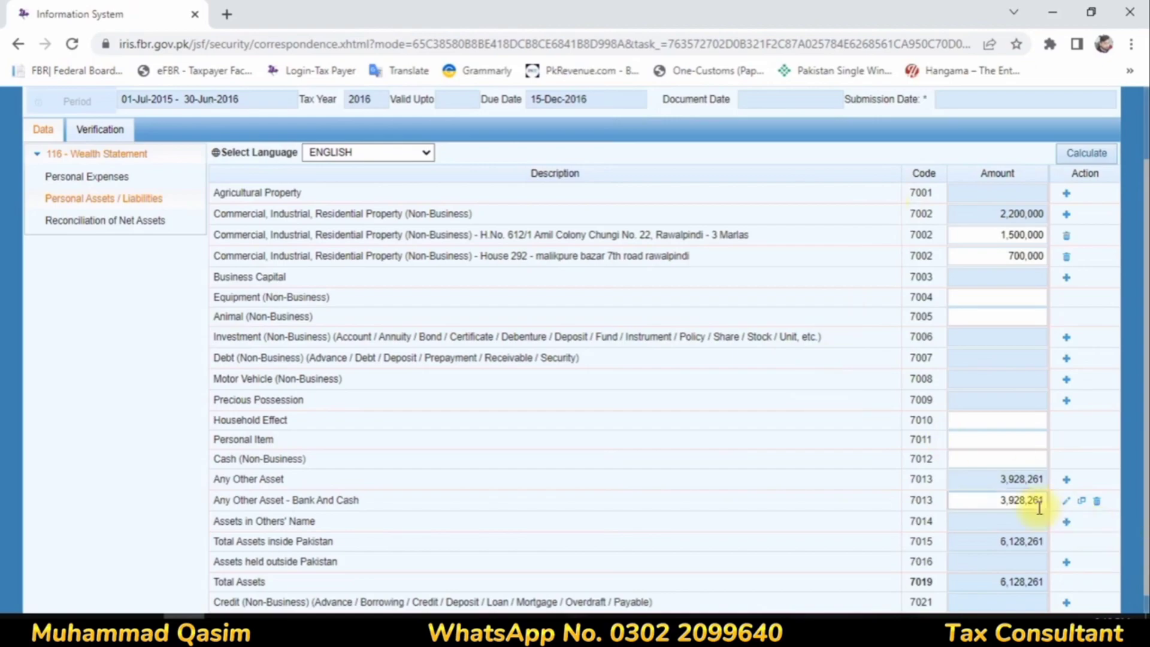
Step: In Reconciliation of Net Assets, clear the Income Declared as per Return subject to Normal Tax amount and recalculate
{"action": "scroll", "coordinate": [1012, 470], "scroll_direction": "down", "scroll_amount": 1}
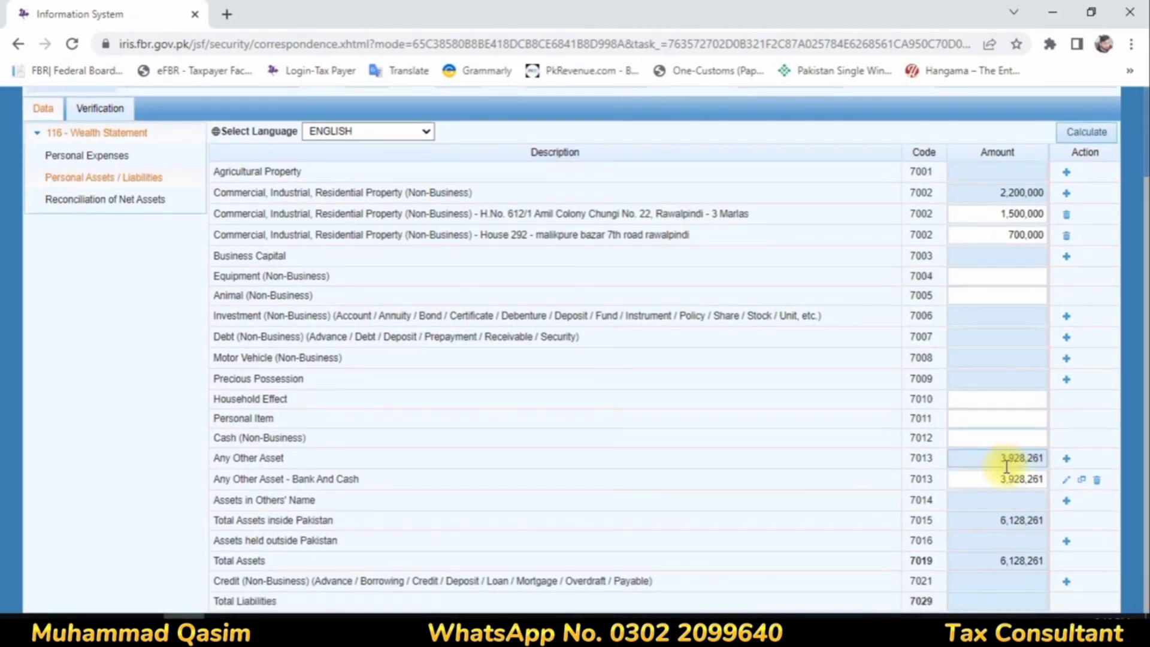
{"action": "left_click", "coordinate": [75, 178]}
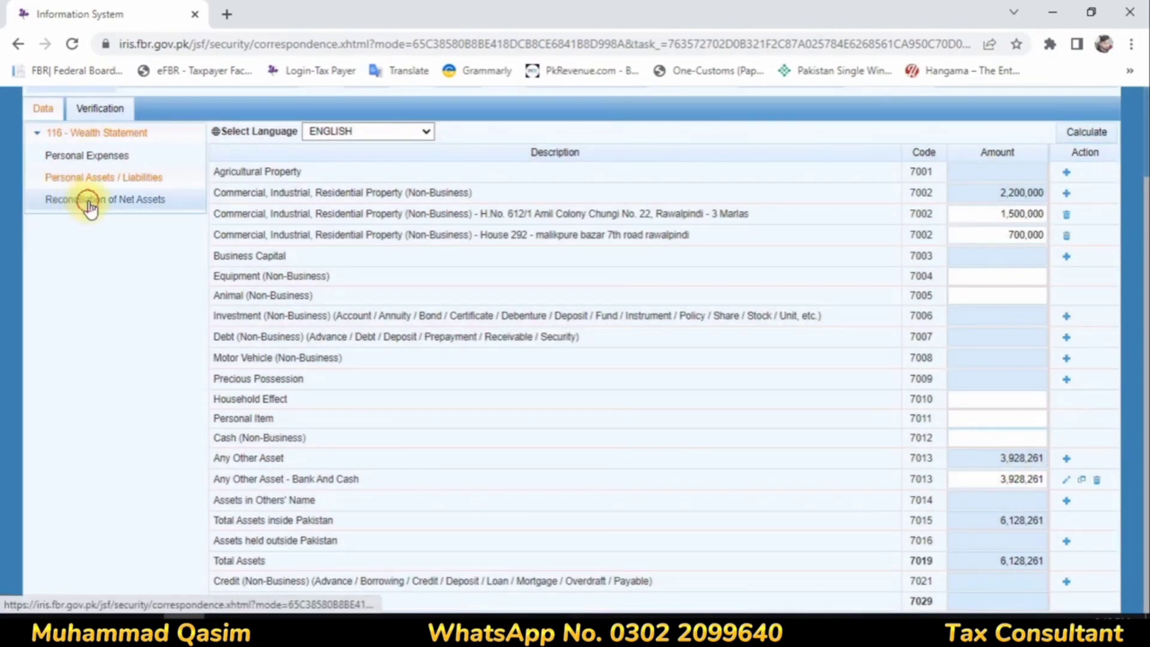
{"action": "left_click", "coordinate": [78, 200]}
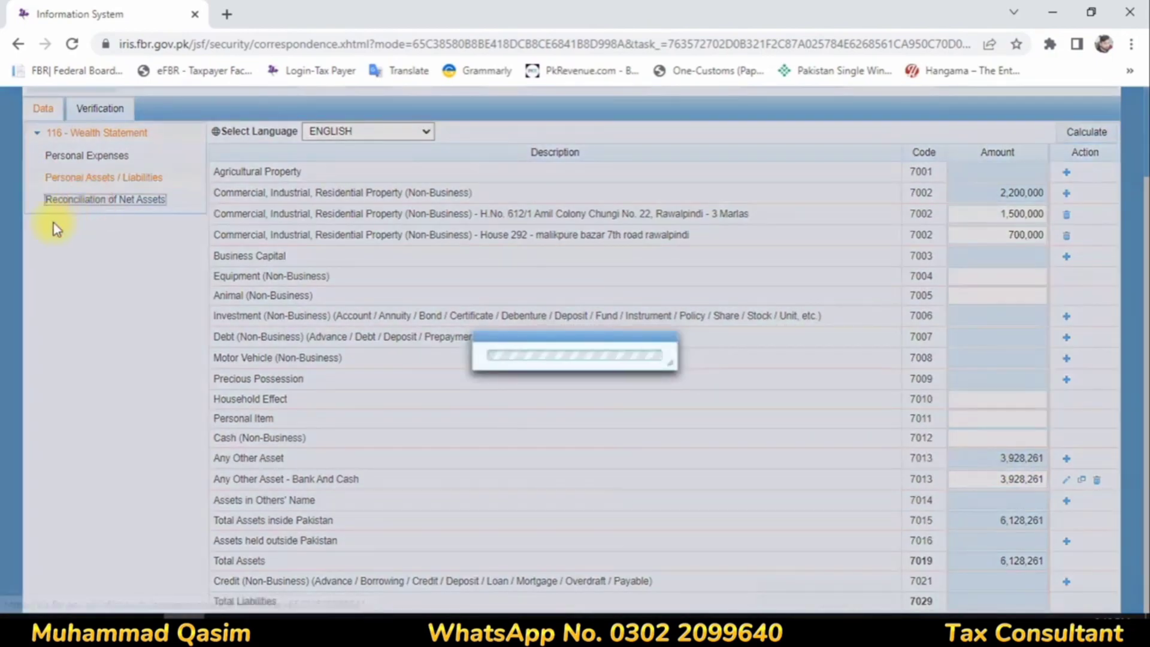
{"action": "left_click", "coordinate": [1002, 309]}
{"action": "left_click_drag", "start_coordinate": [1002, 309], "coordinate": [1084, 321]}
{"action": "key", "text": "BackSpace"}
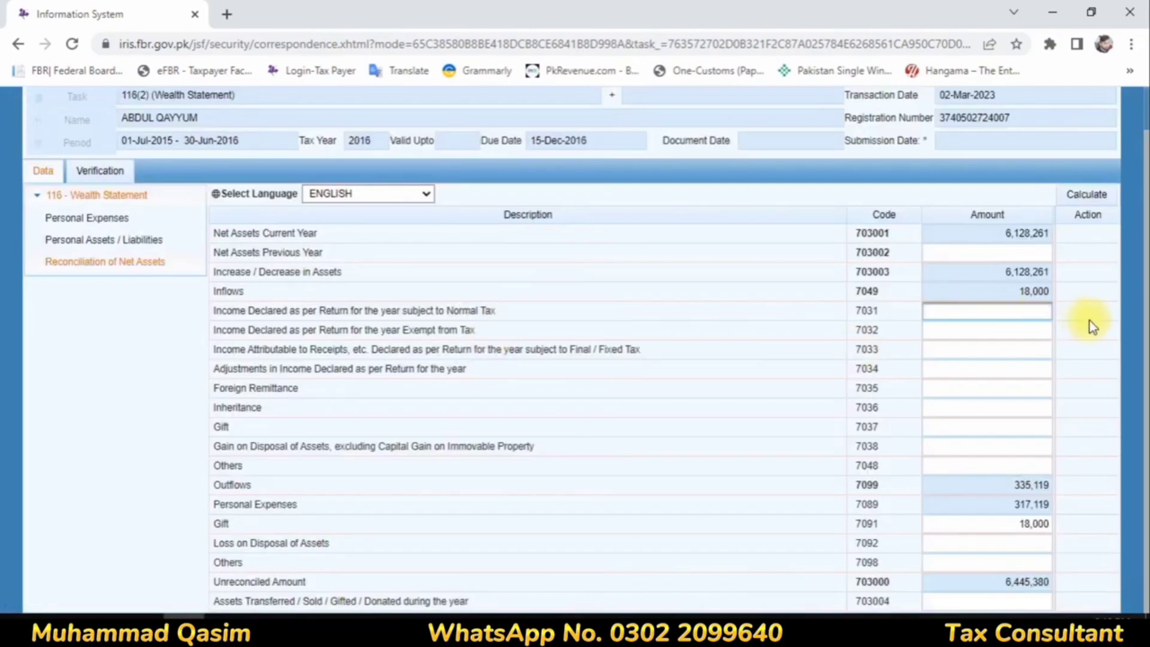
{"action": "left_click", "coordinate": [1101, 197]}
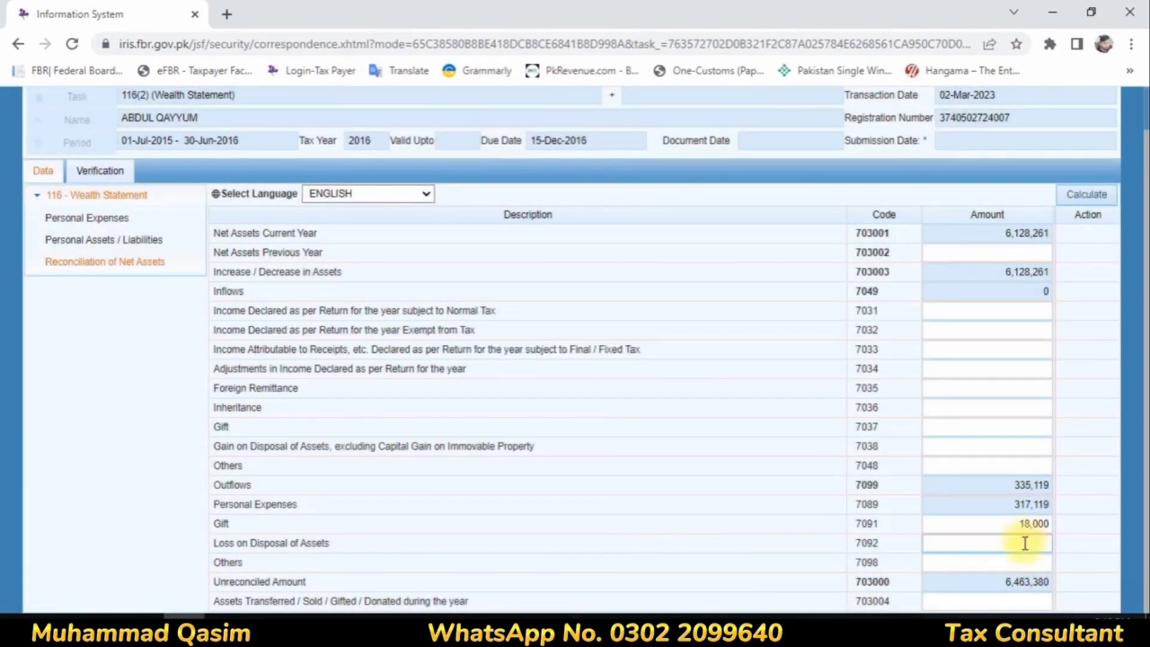
Step: Clear the Gift amount under Outflows in the reconciliation and recalculate
{"action": "double_click", "coordinate": [1022, 530]}
{"action": "key", "text": "BackSpace"}
{"action": "left_click", "coordinate": [1076, 194]}
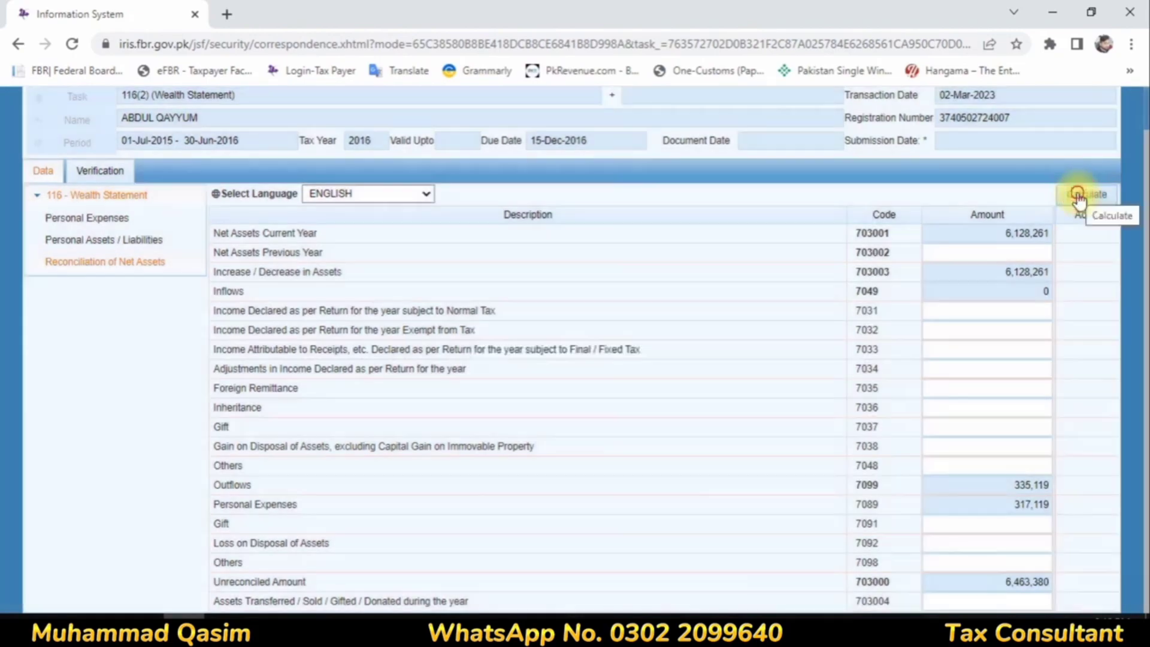
{"action": "left_click", "coordinate": [1076, 195]}
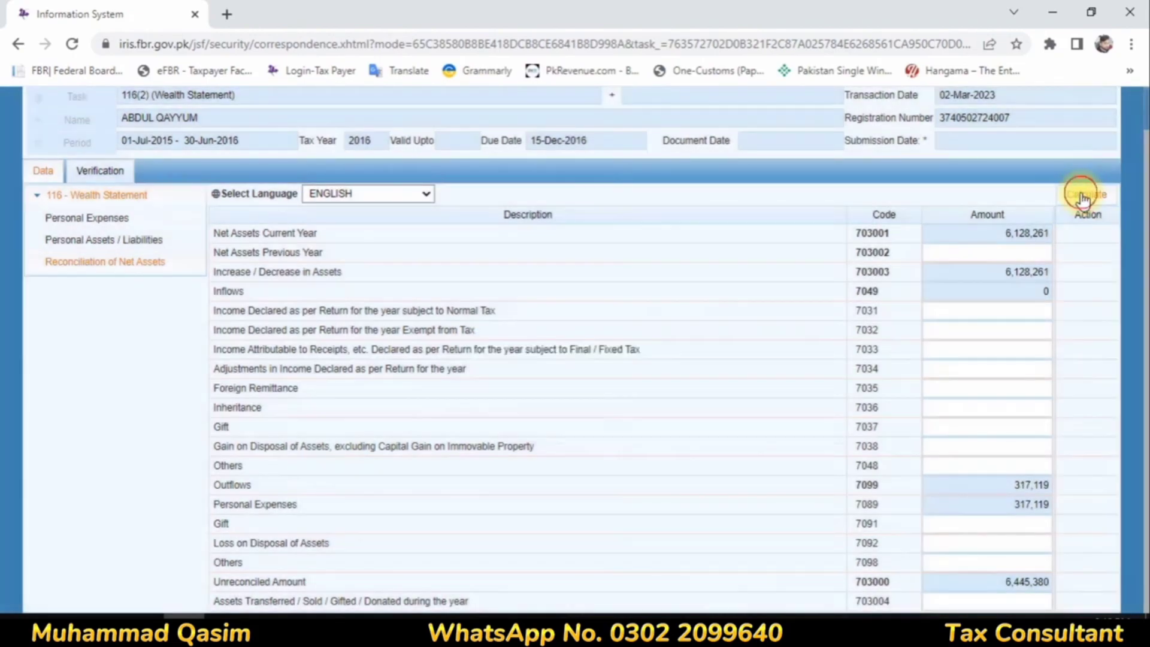
{"action": "left_click", "coordinate": [1080, 196]}
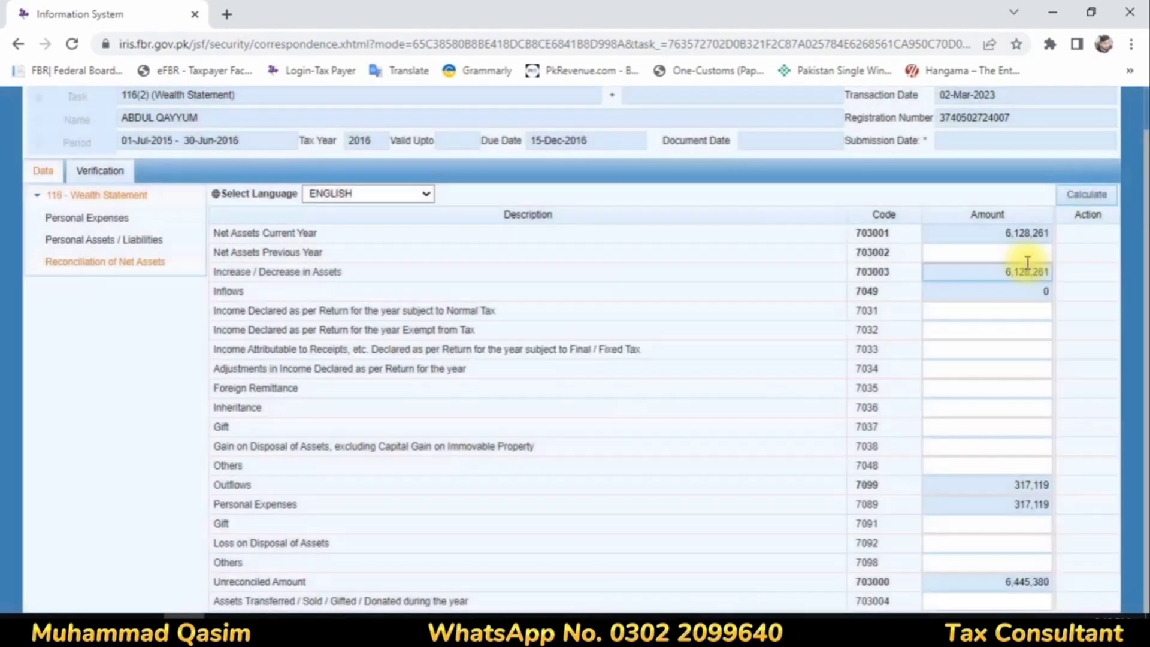
Step: Set Net Assets Previous Year in the reconciliation to 6,000,000 and recalculate
{"action": "left_click", "coordinate": [1027, 256]}
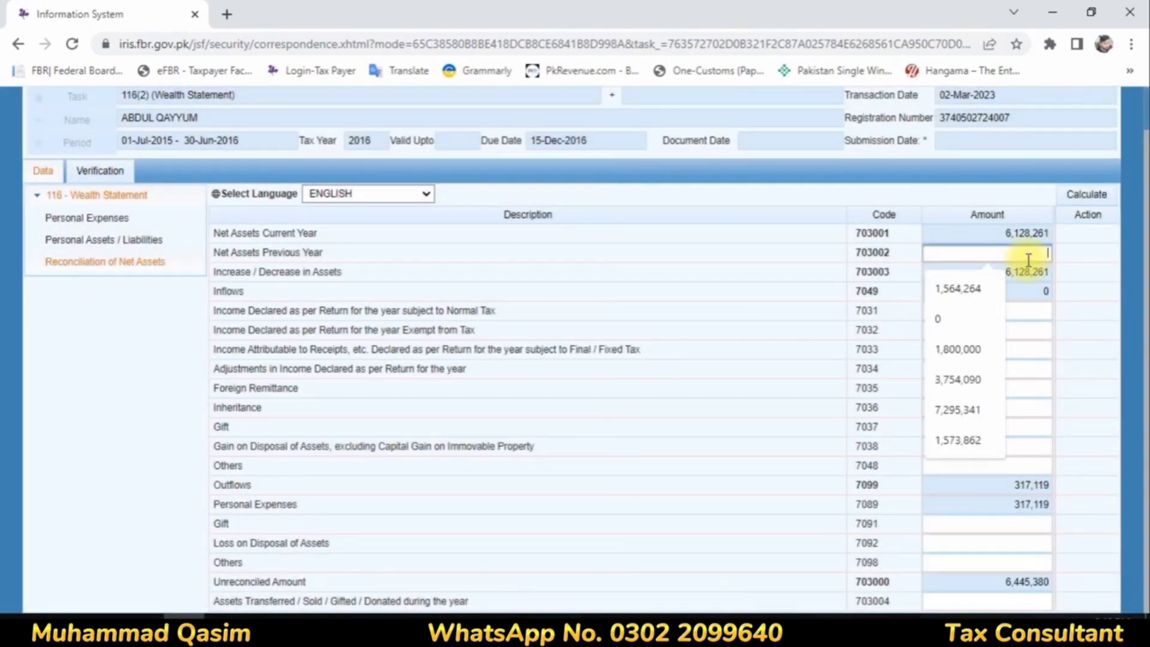
{"action": "type", "text": "6000000"}
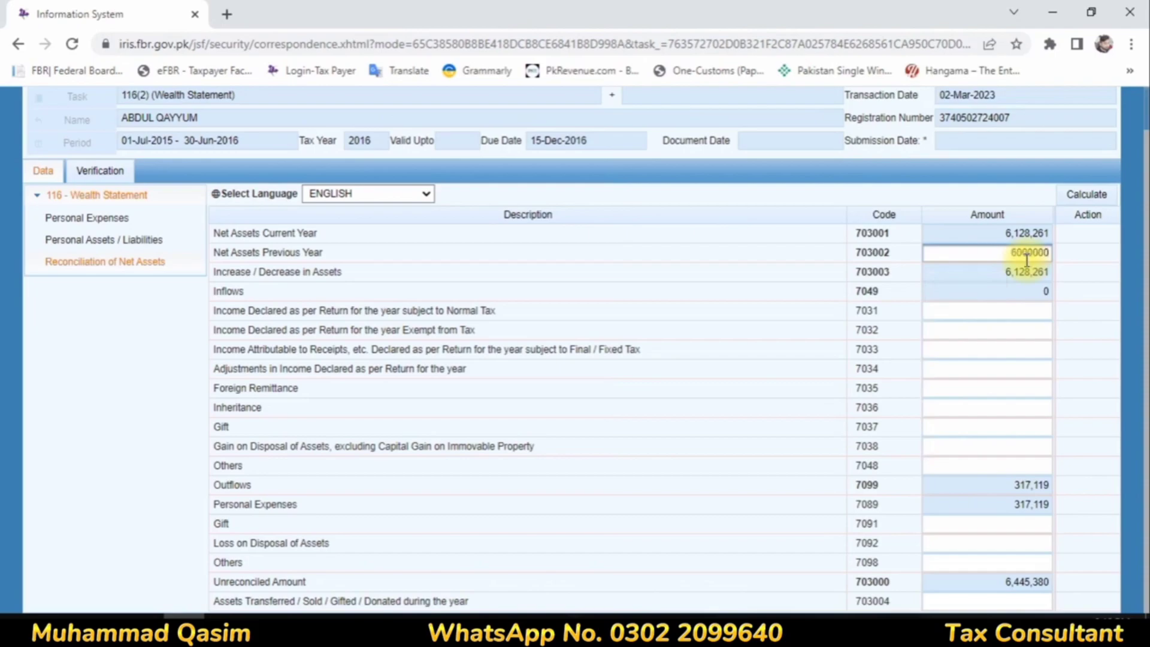
{"action": "left_click", "coordinate": [1026, 309]}
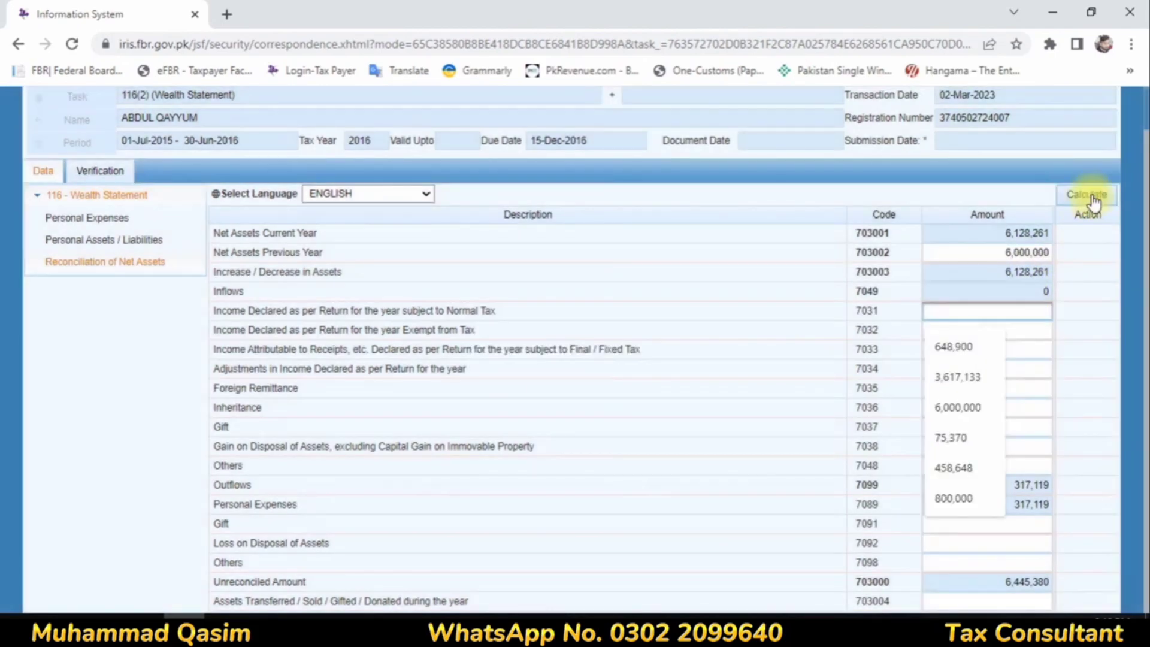
{"action": "left_click", "coordinate": [1089, 195]}
{"action": "left_click", "coordinate": [1089, 196]}
{"action": "left_click", "coordinate": [1089, 195]}
{"action": "left_click", "coordinate": [1091, 196]}
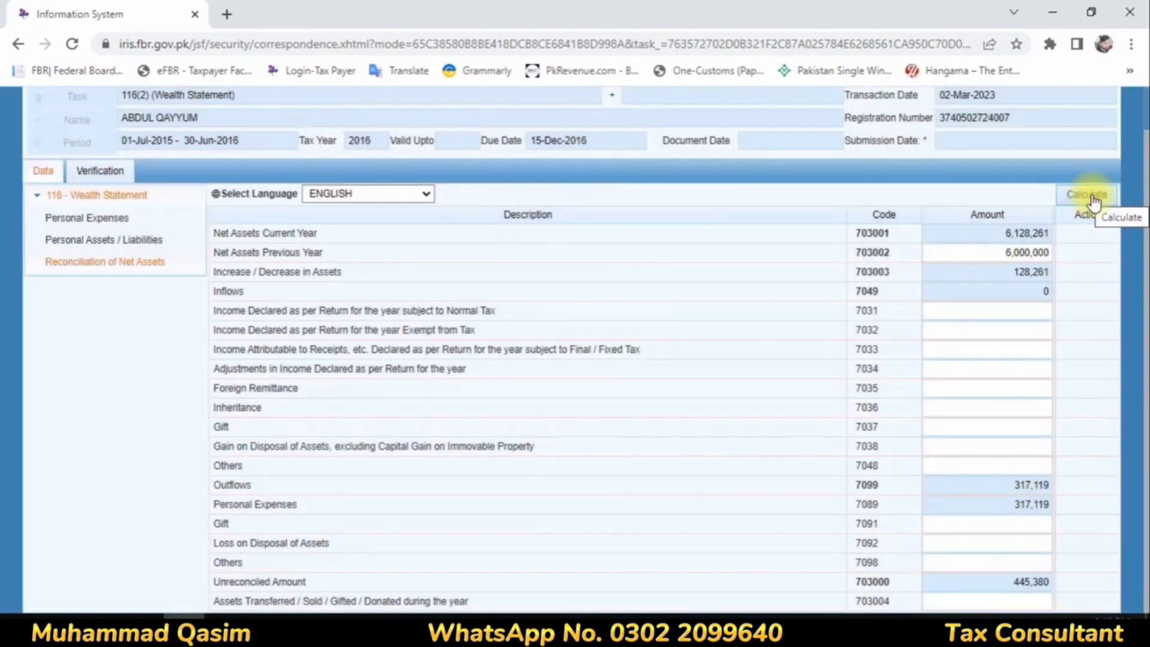
{"action": "left_click", "coordinate": [1001, 320]}
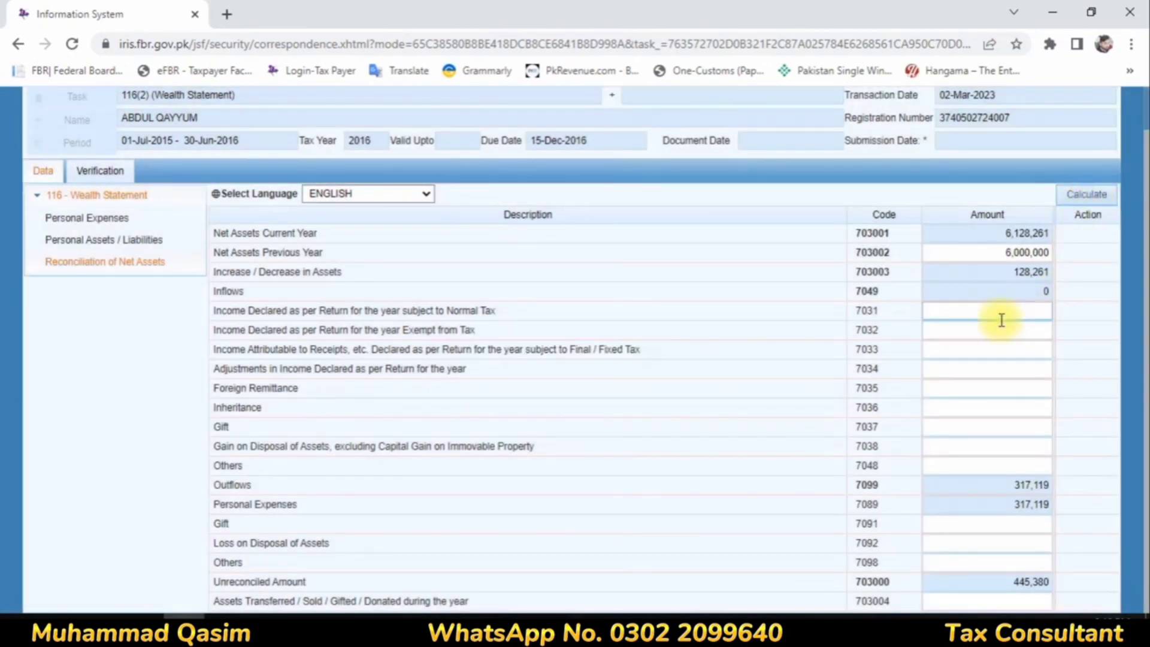
{"action": "left_click", "coordinate": [1001, 320]}
{"action": "type", "text": "428000"}
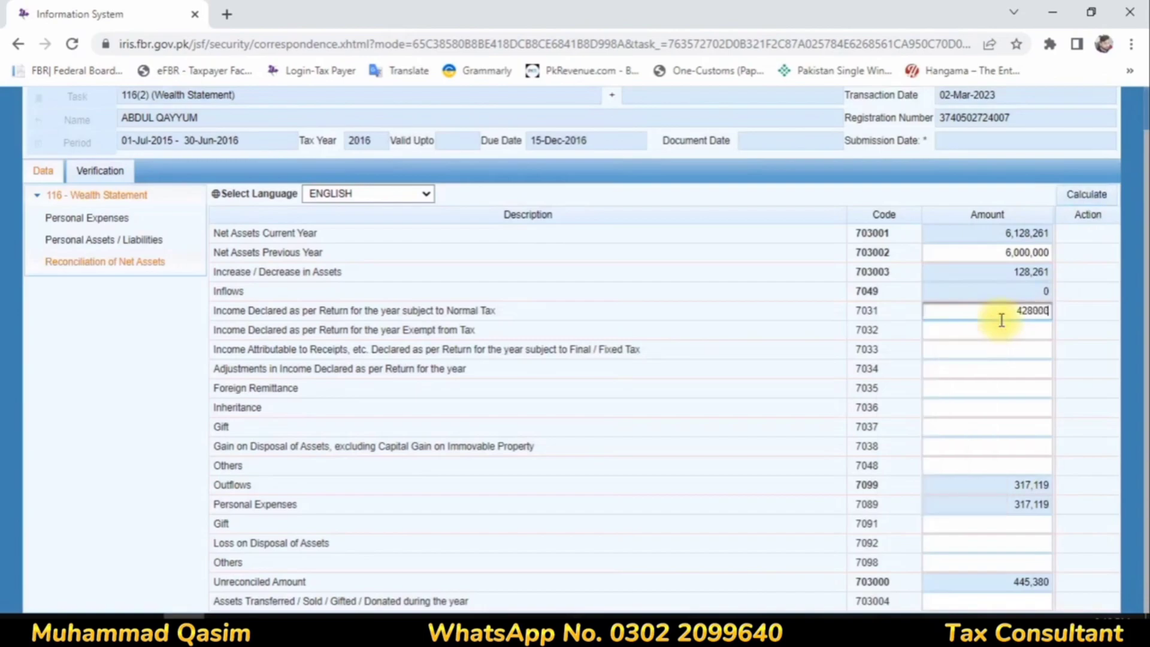
{"action": "left_click", "coordinate": [990, 337]}
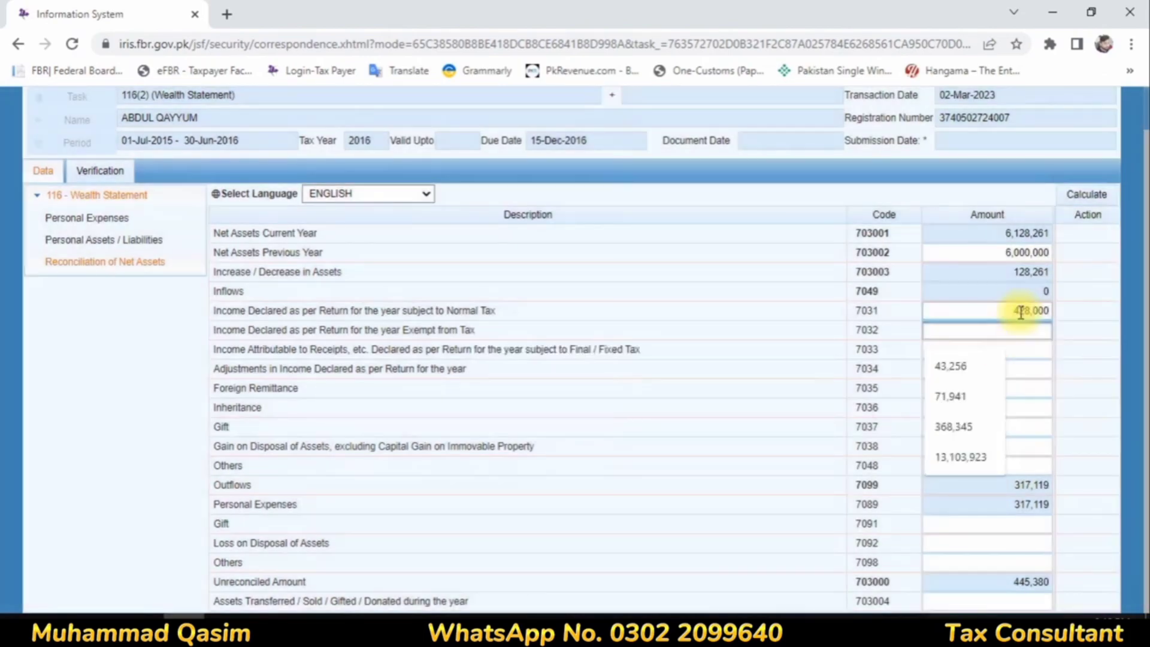
Step: Under Inflows, set Income Declared subject to Normal Tax to 399,469 and Income Declared Exempt from Tax to 28,531
{"action": "double_click", "coordinate": [1002, 305]}
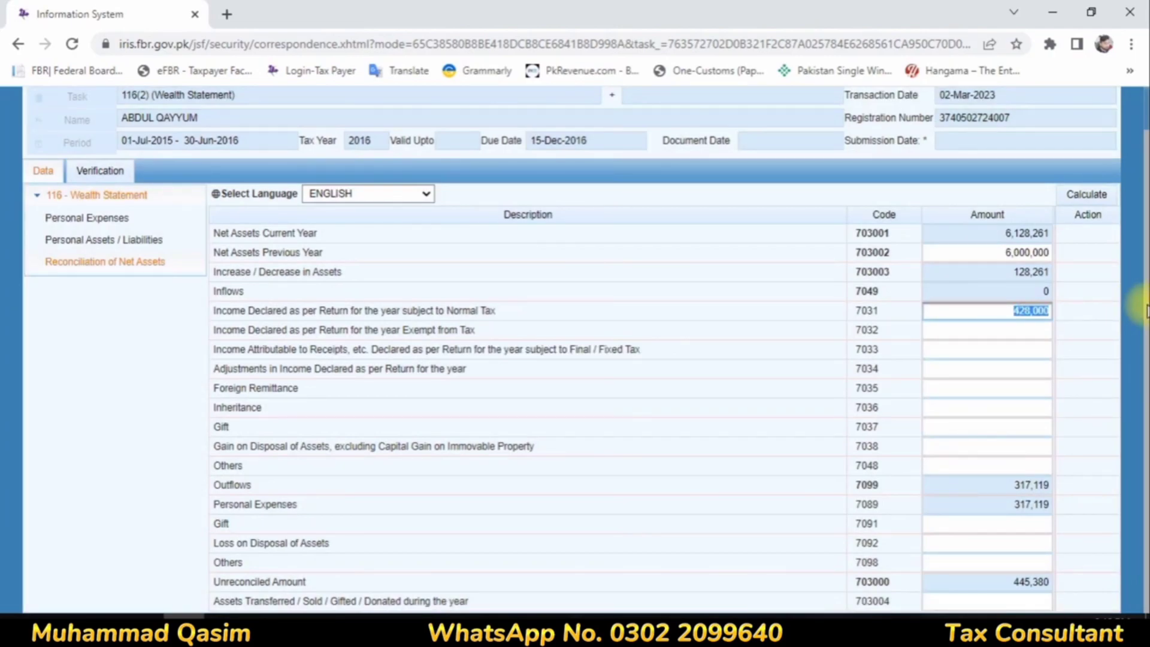
{"action": "type", "text": "399469"}
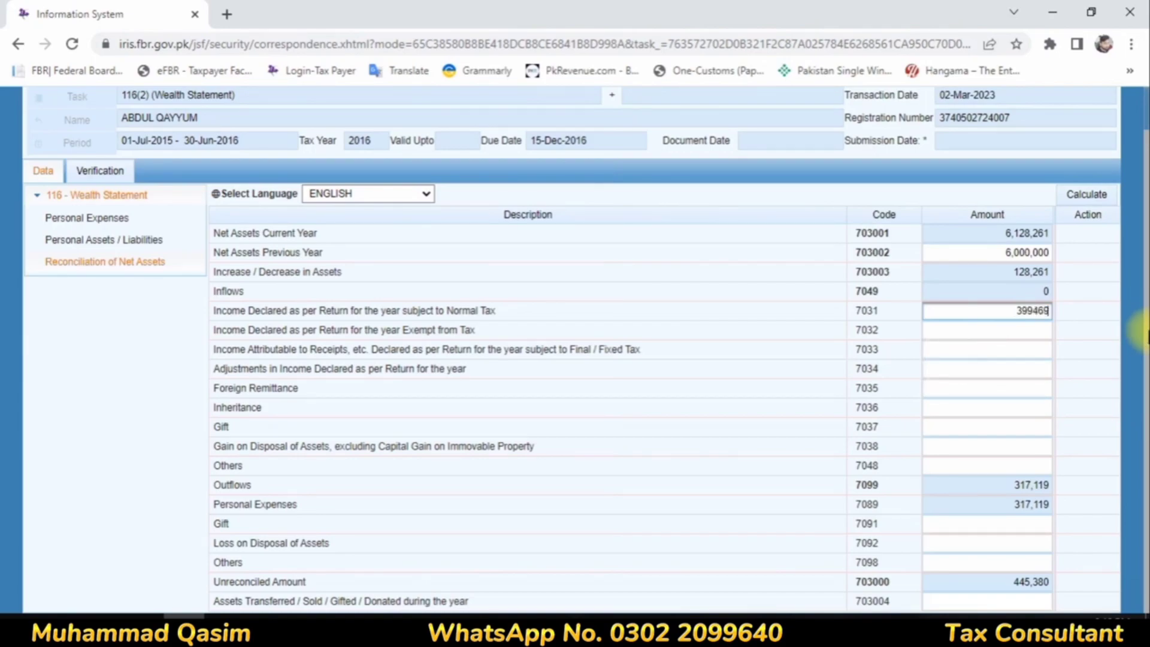
{"action": "left_click", "coordinate": [983, 332]}
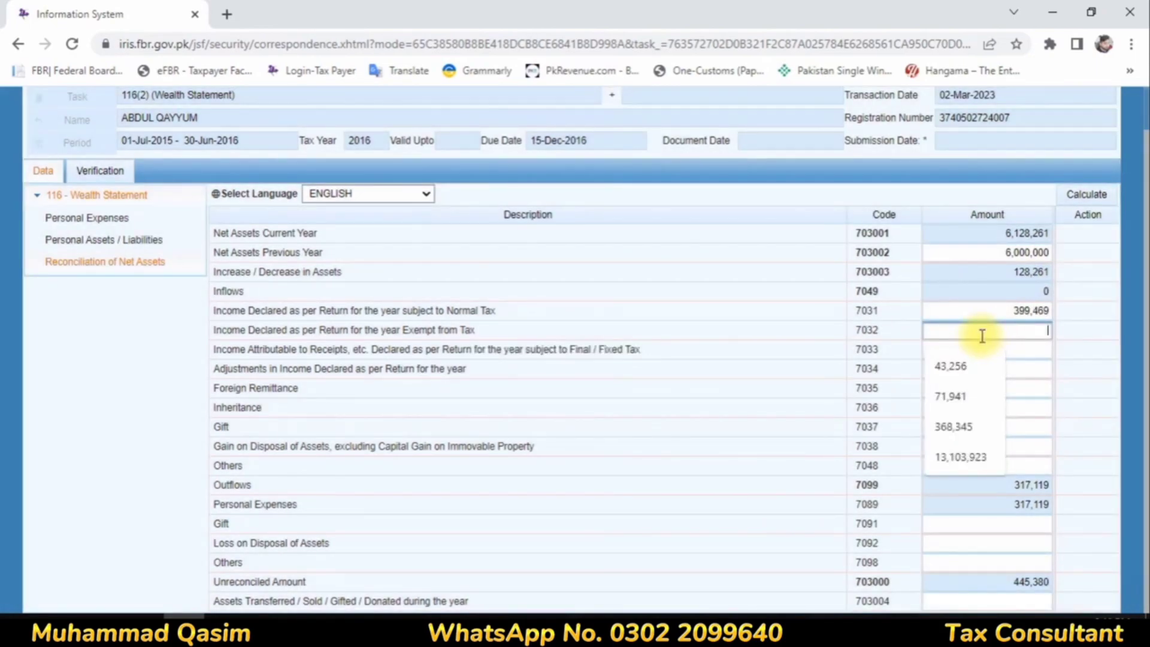
{"action": "type", "text": "2853"}
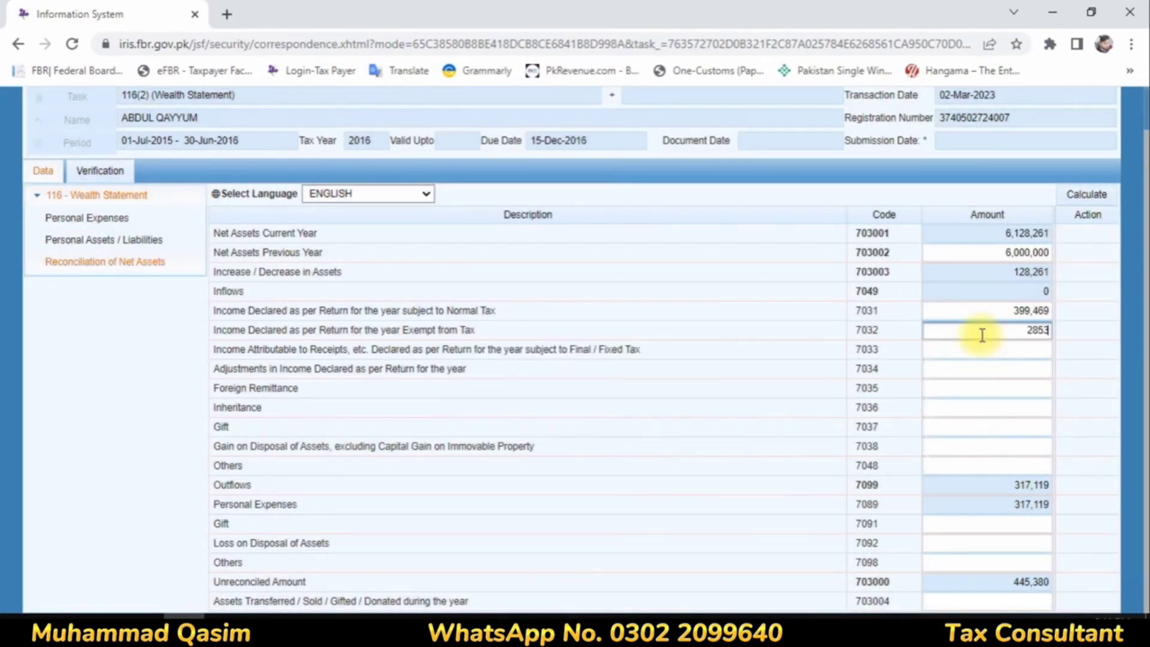
{"action": "type", "text": "1"}
Step: Set Income Attributable to Receipts subject to Final / Fixed Tax to 17,380 and recalculate the reconciliation
{"action": "left_click", "coordinate": [1004, 350]}
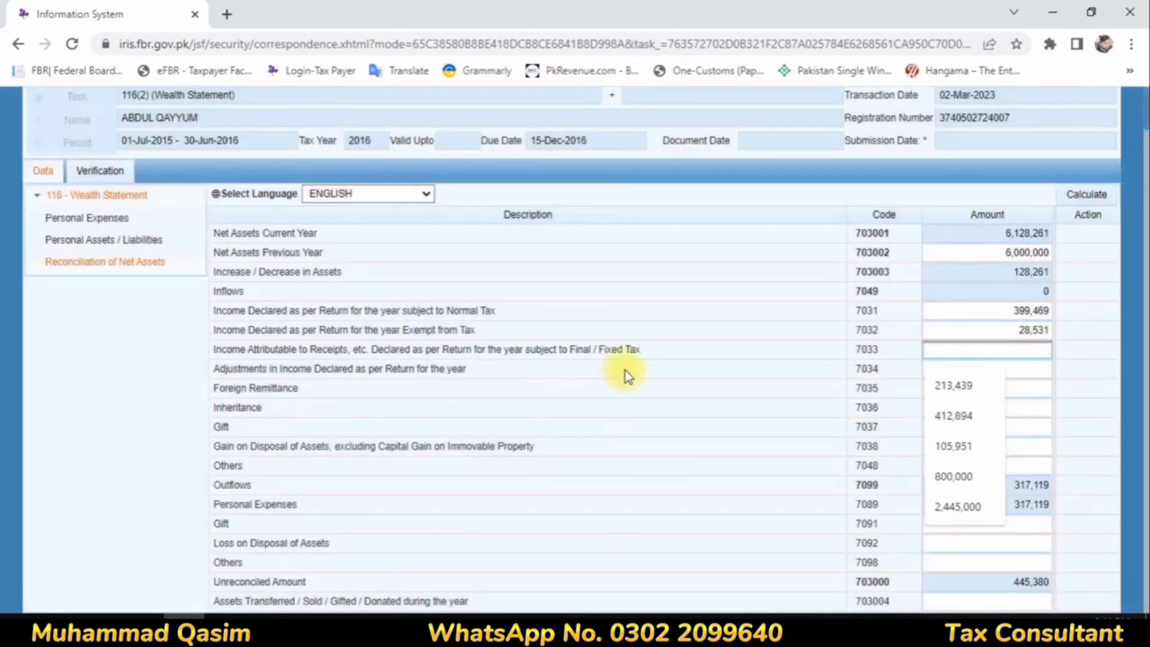
{"action": "type", "text": "173"}
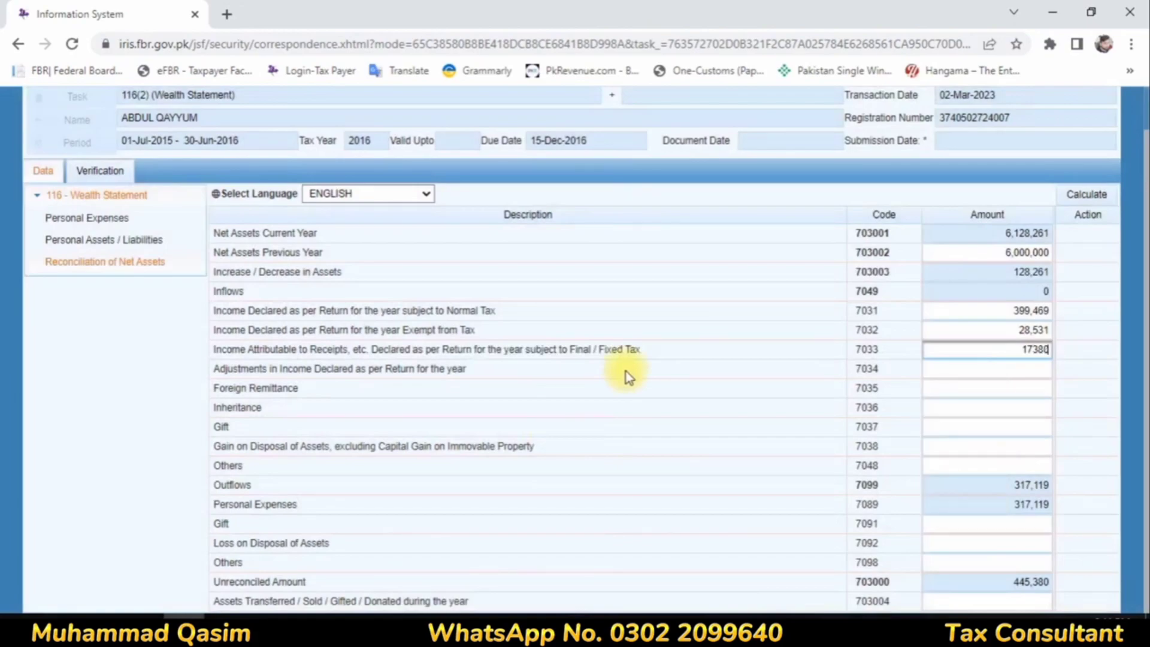
{"action": "type", "text": "80"}
{"action": "left_click", "coordinate": [1012, 427]}
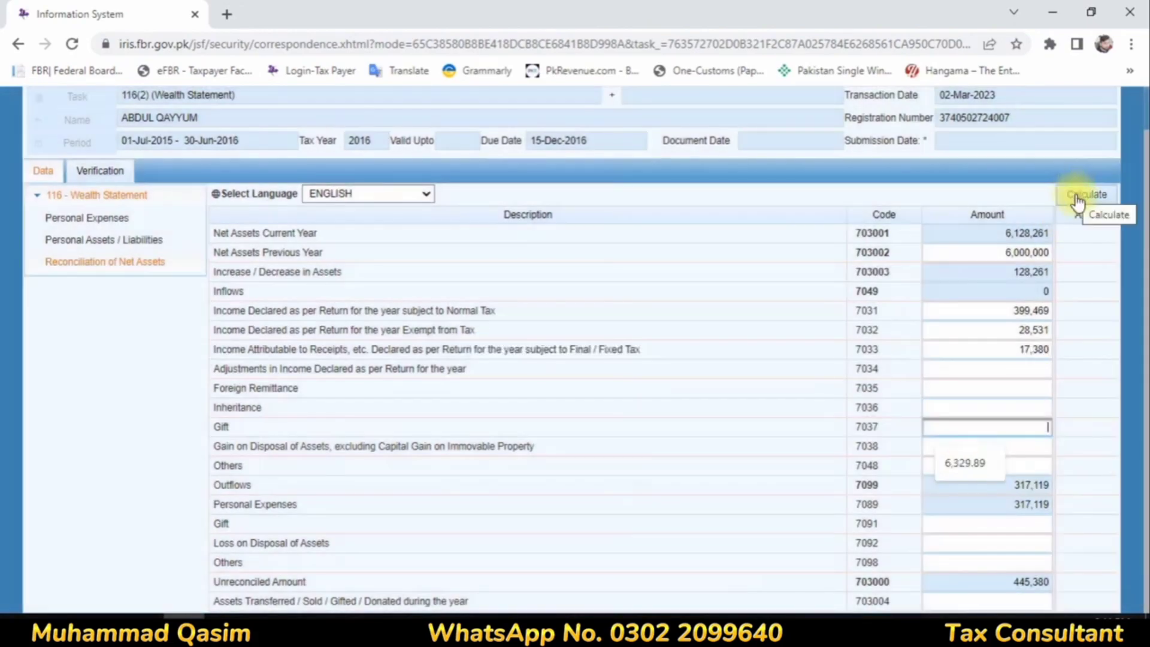
{"action": "left_click", "coordinate": [1072, 195]}
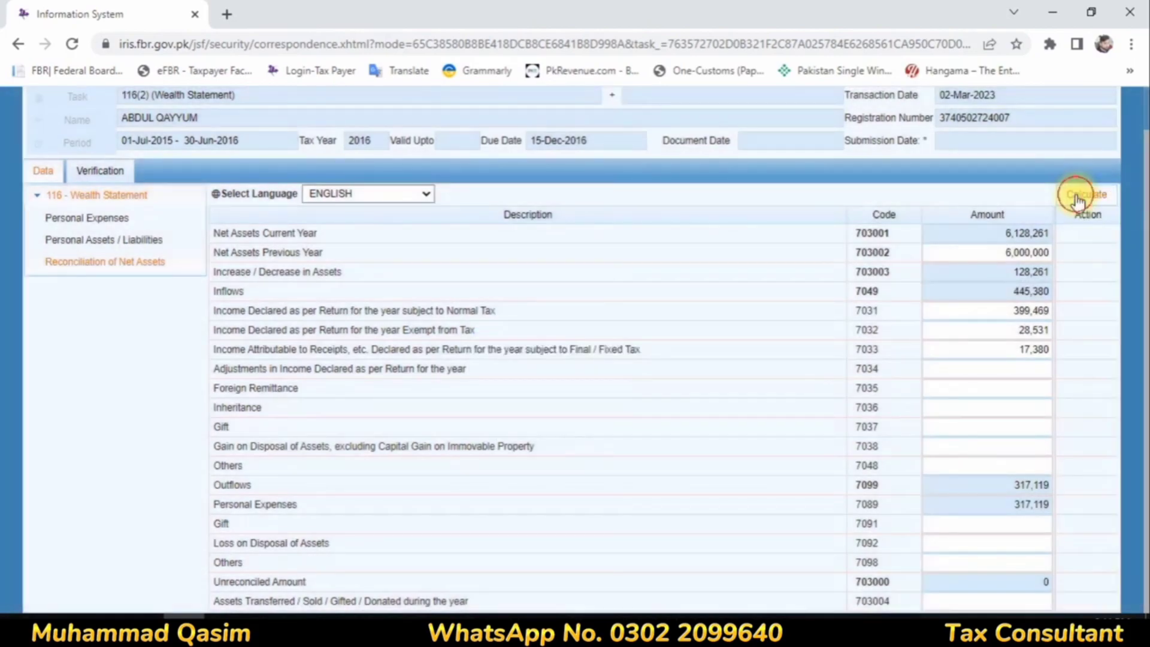
{"action": "left_click", "coordinate": [1075, 194]}
{"action": "left_click", "coordinate": [1070, 195]}
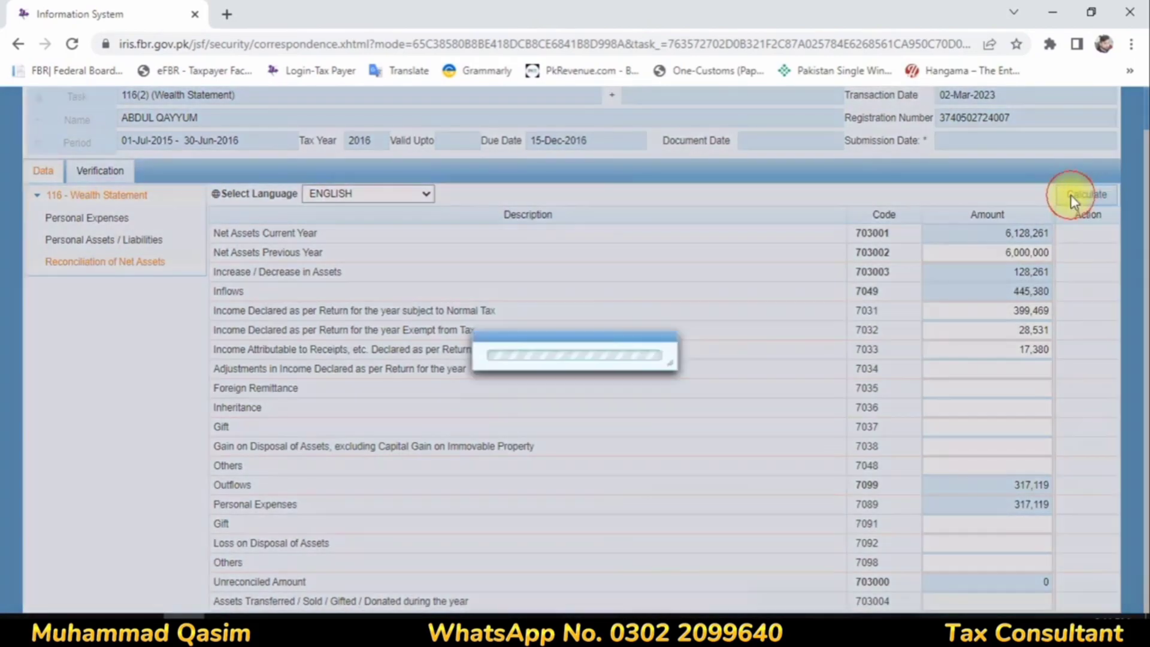
{"action": "left_click", "coordinate": [1070, 195]}
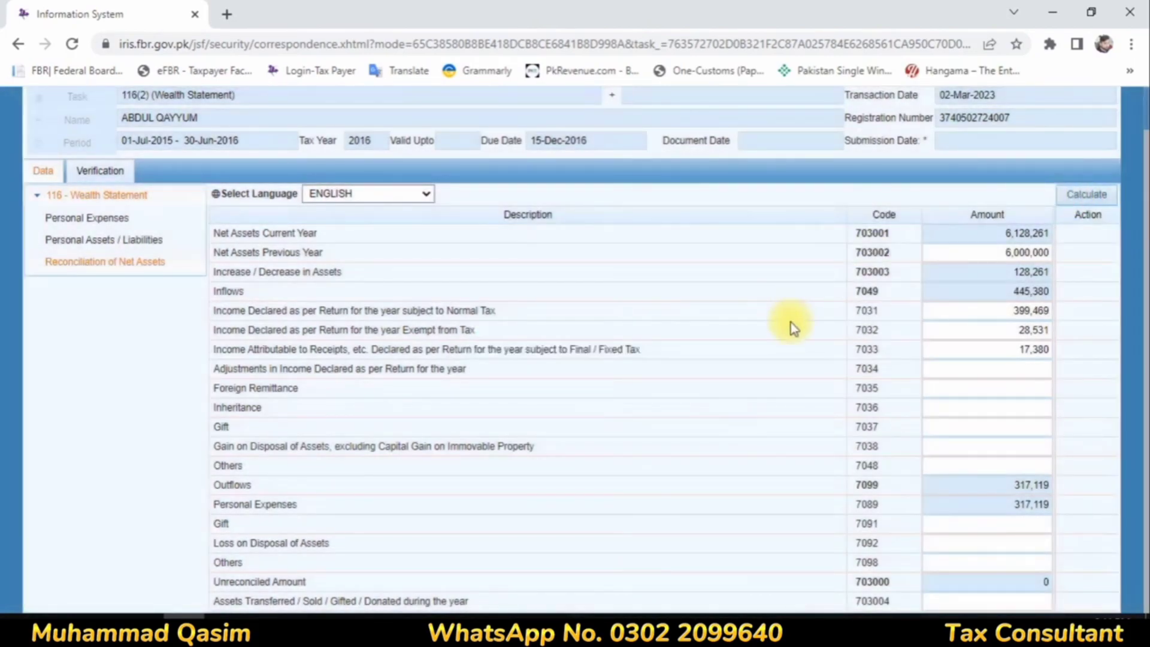
Step: Print the 116(2) wealth statement as a PDF and open the downloaded declaration file
{"action": "scroll", "coordinate": [227, 175], "scroll_direction": "up", "scroll_amount": 1}
{"action": "left_click", "coordinate": [284, 122]}
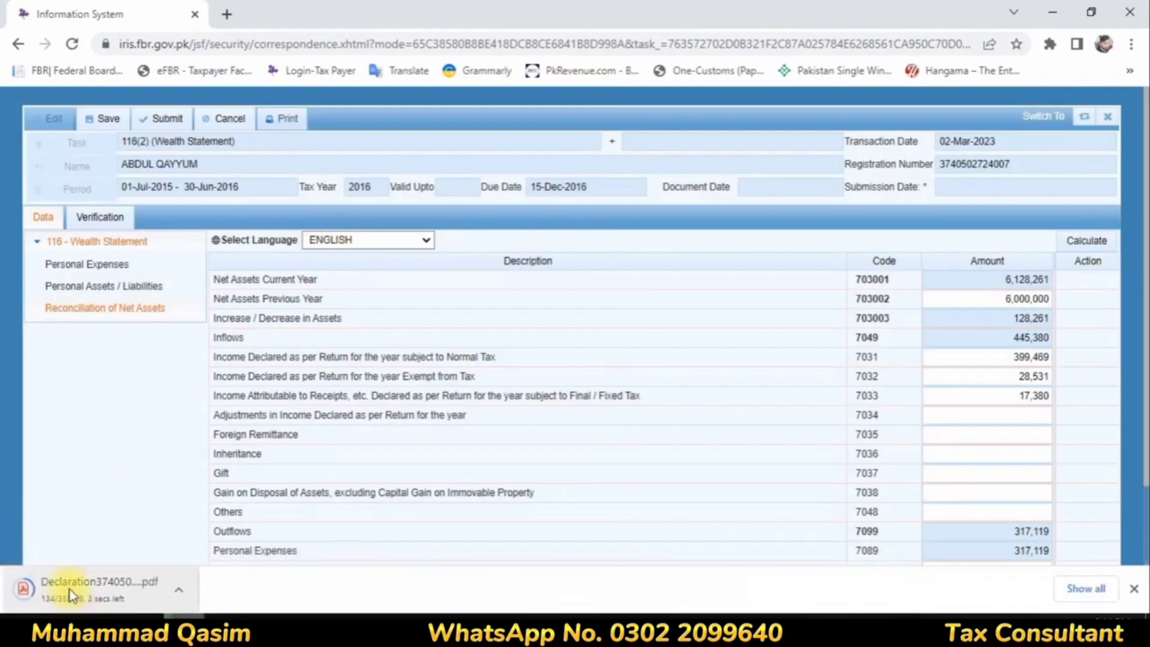
{"action": "left_click", "coordinate": [69, 588]}
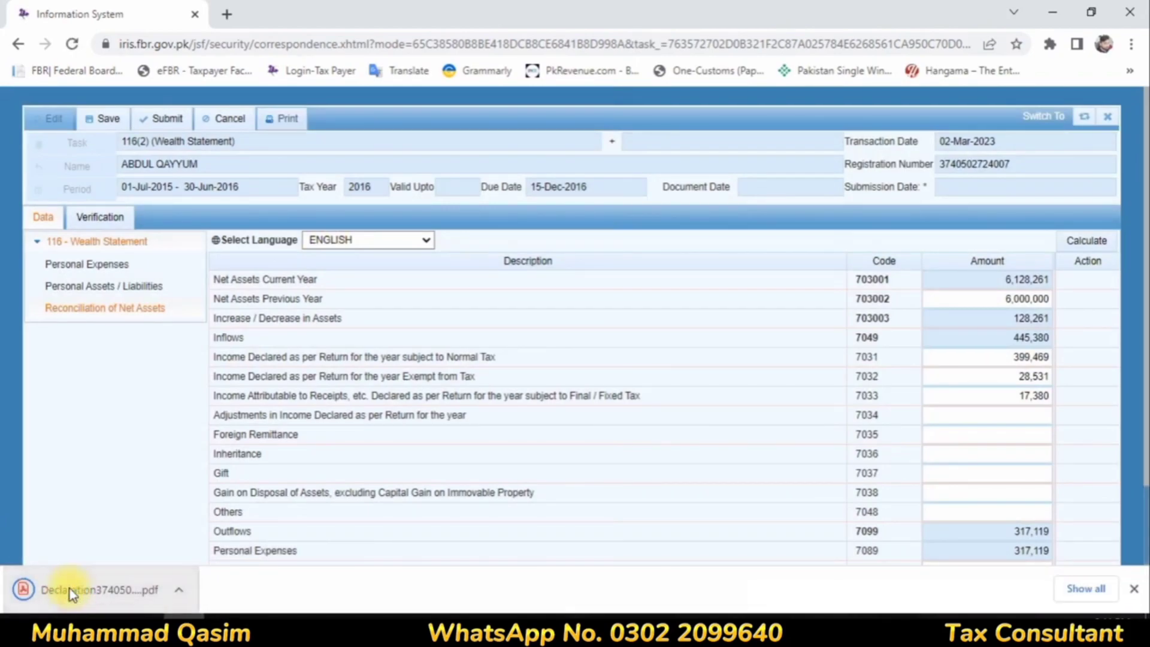
Step: Examine the Reconciliation of Net Assets table in the draft declaration PDF and close the file
{"action": "scroll", "coordinate": [345, 391], "scroll_direction": "down", "scroll_amount": 5}
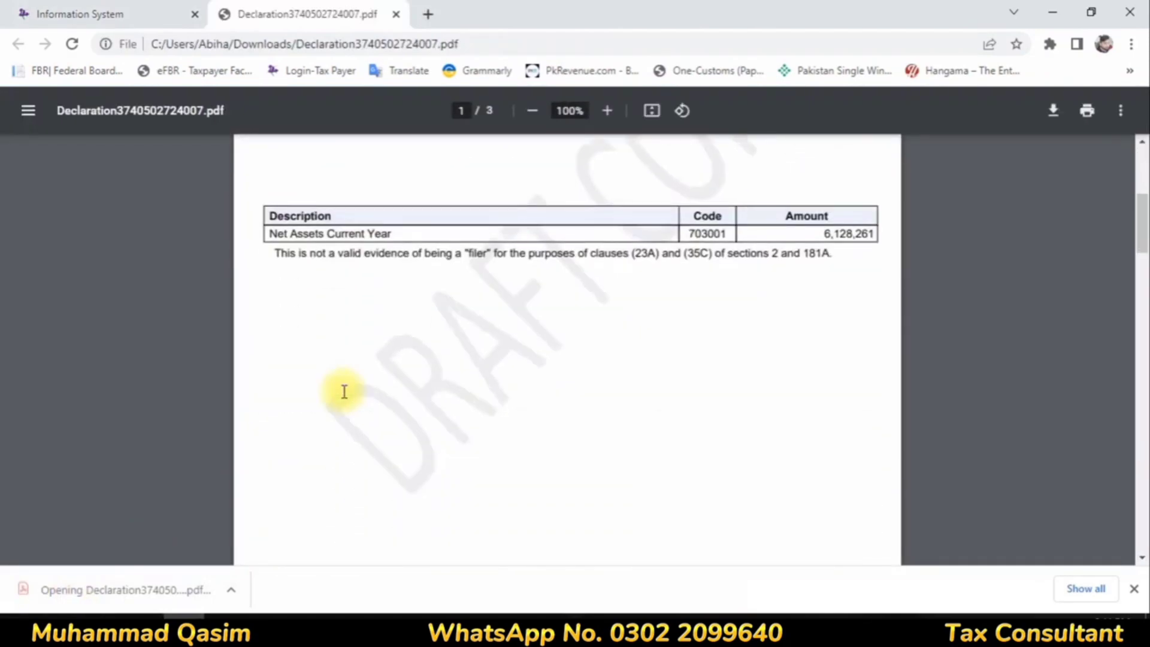
{"action": "scroll", "coordinate": [344, 391], "scroll_direction": "down", "scroll_amount": 20}
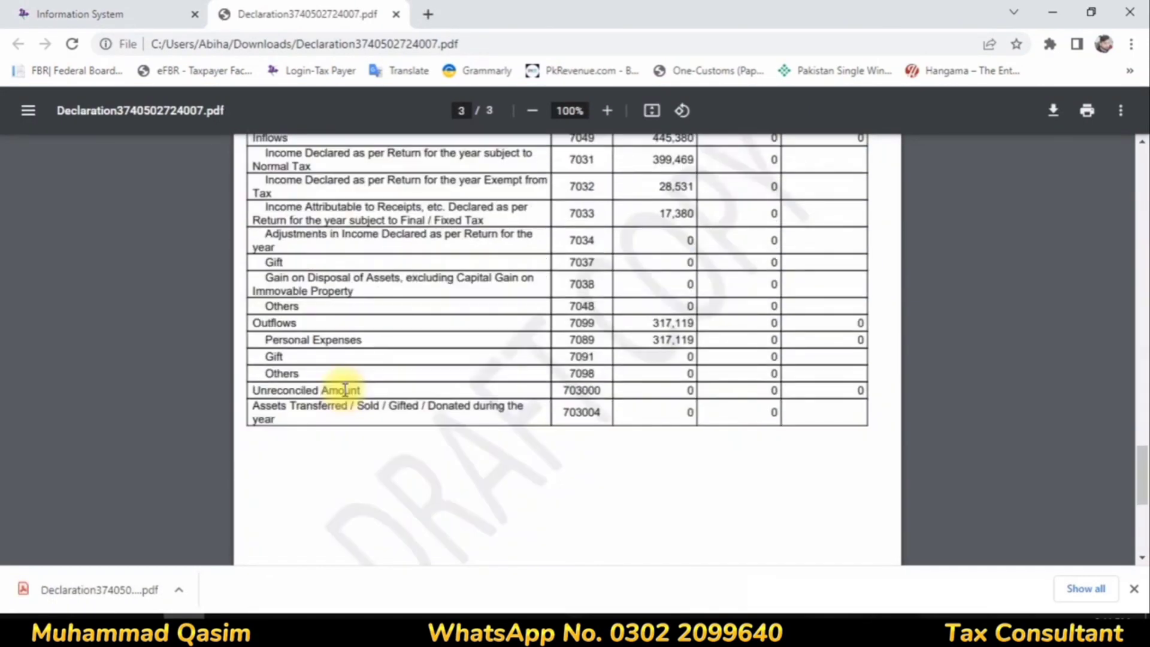
{"action": "scroll", "coordinate": [345, 390], "scroll_direction": "up", "scroll_amount": 6}
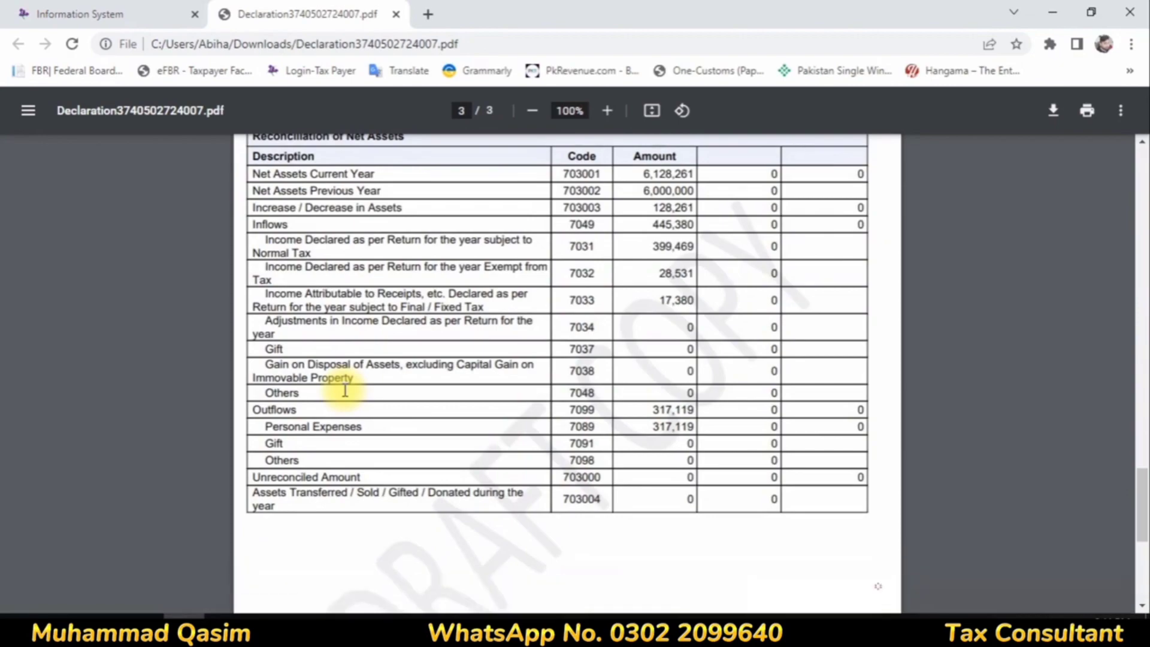
{"action": "scroll", "coordinate": [347, 515], "scroll_direction": "up", "scroll_amount": 3}
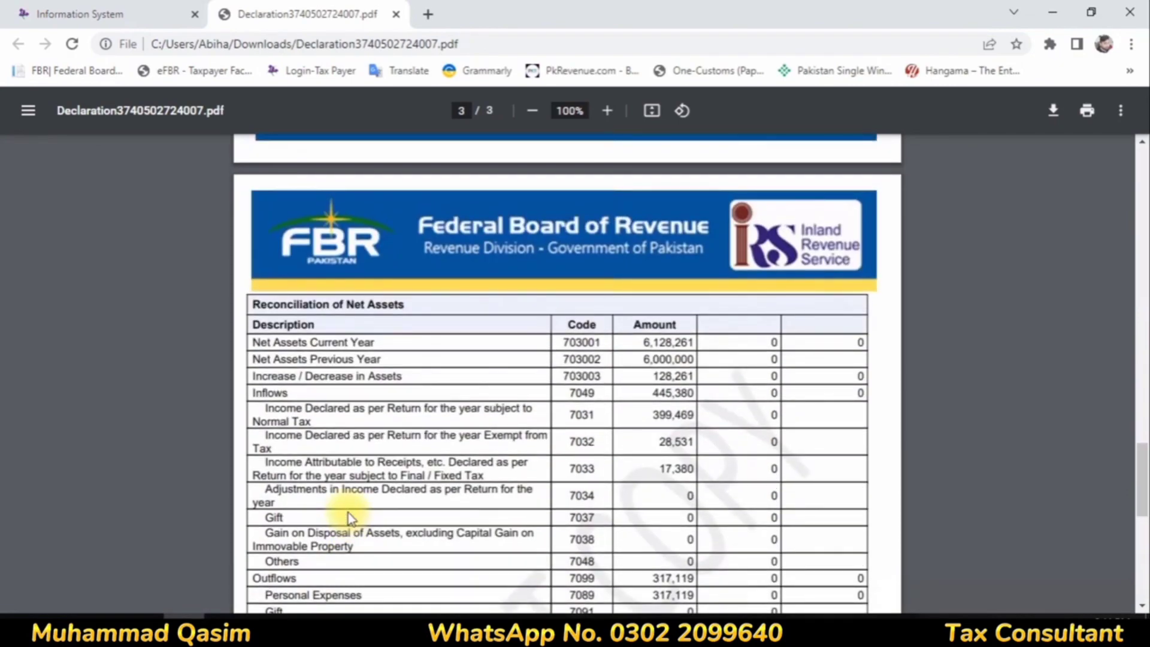
{"action": "scroll", "coordinate": [347, 513], "scroll_direction": "down", "scroll_amount": 9}
{"action": "scroll", "coordinate": [347, 513], "scroll_direction": "up", "scroll_amount": 7}
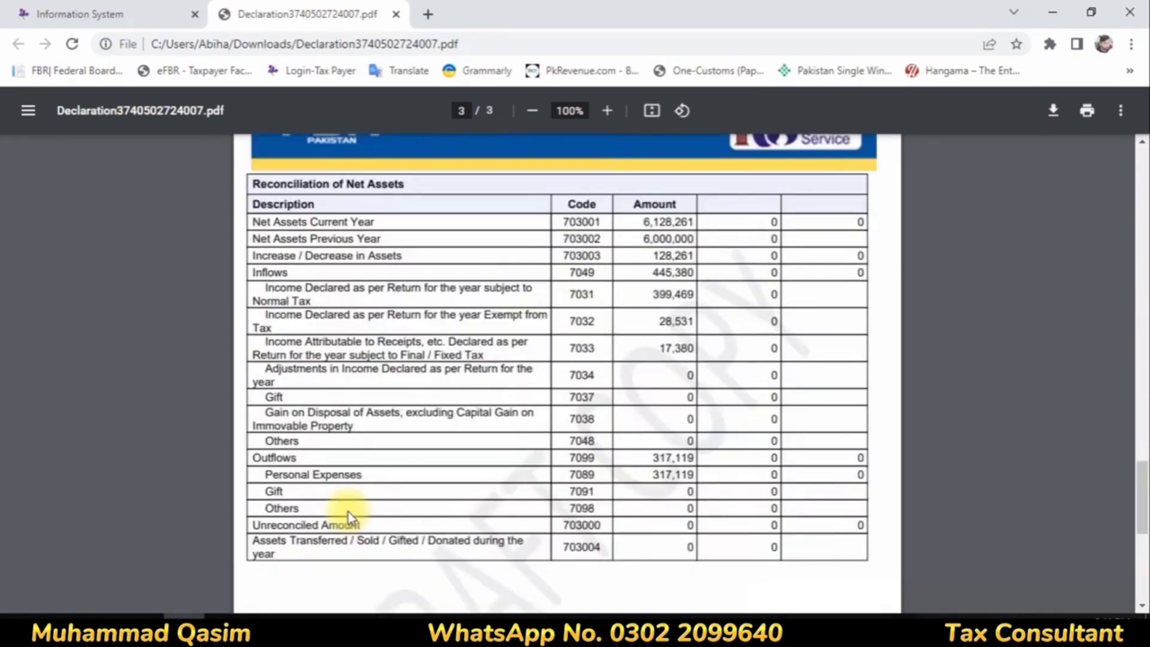
{"action": "scroll", "coordinate": [321, 416], "scroll_direction": "down", "scroll_amount": 7}
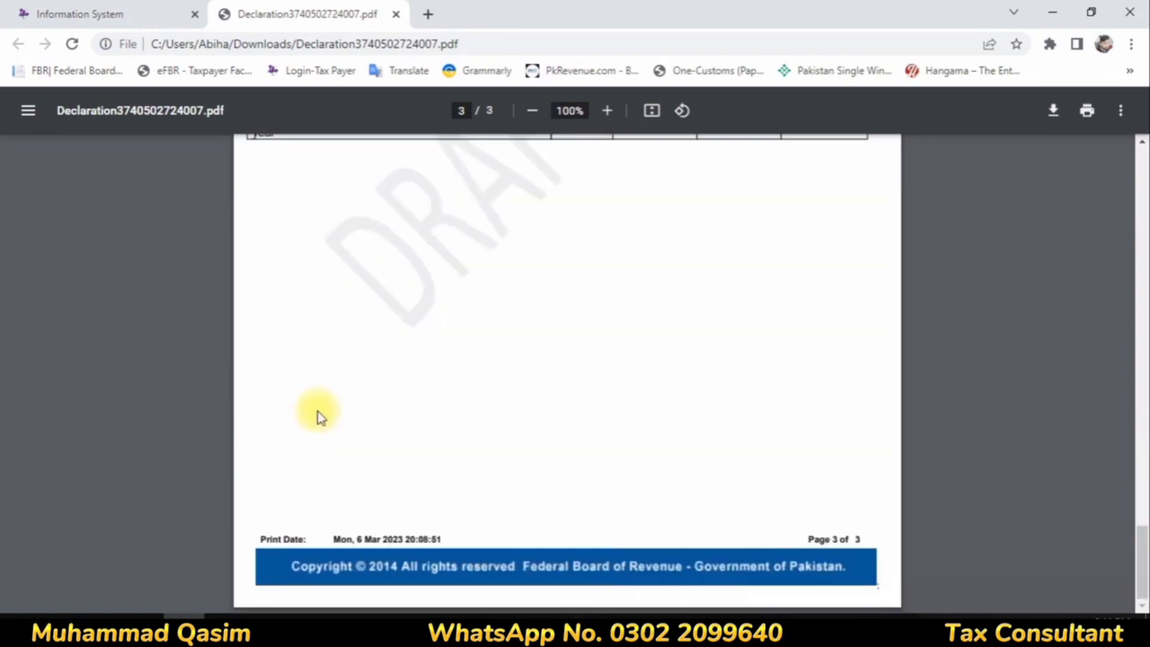
{"action": "left_click", "coordinate": [396, 14]}
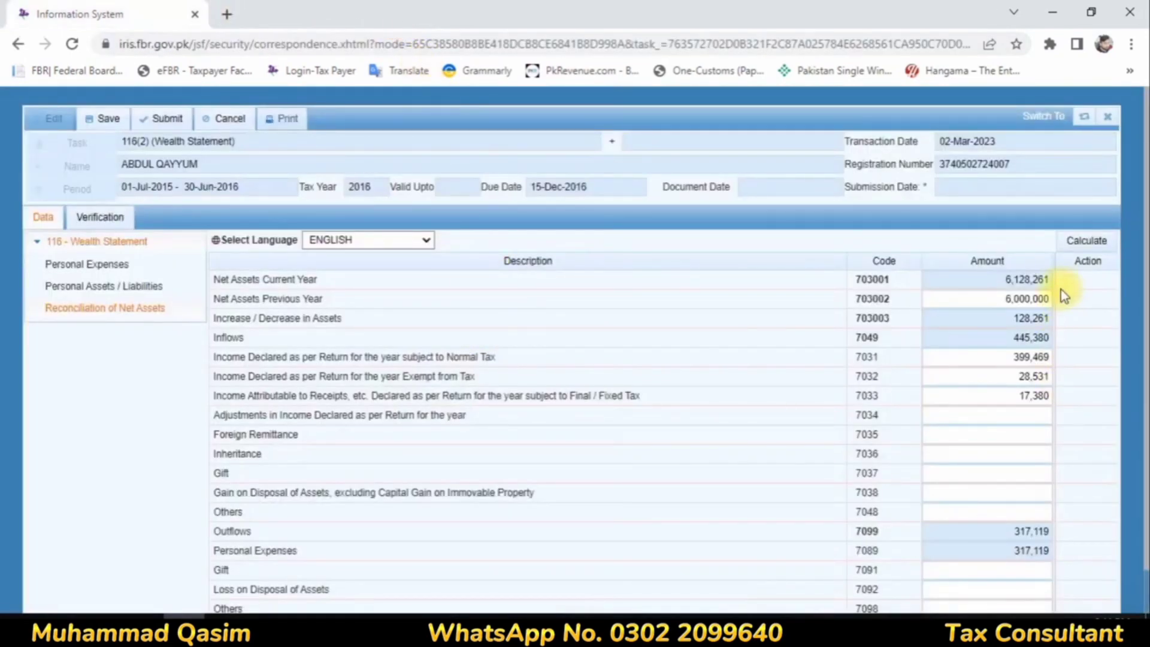
Step: Save the wealth statement and verify its declaration with the taxpayer's PIN, declining to update the browser's saved password
{"action": "left_click", "coordinate": [99, 120]}
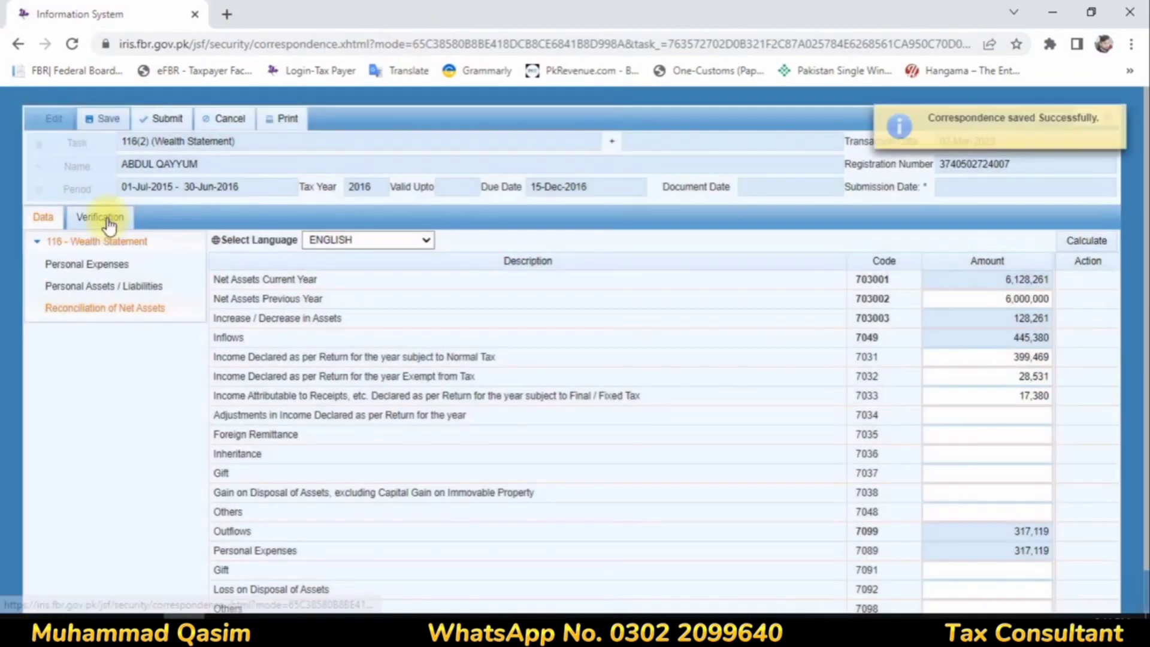
{"action": "left_click", "coordinate": [108, 218]}
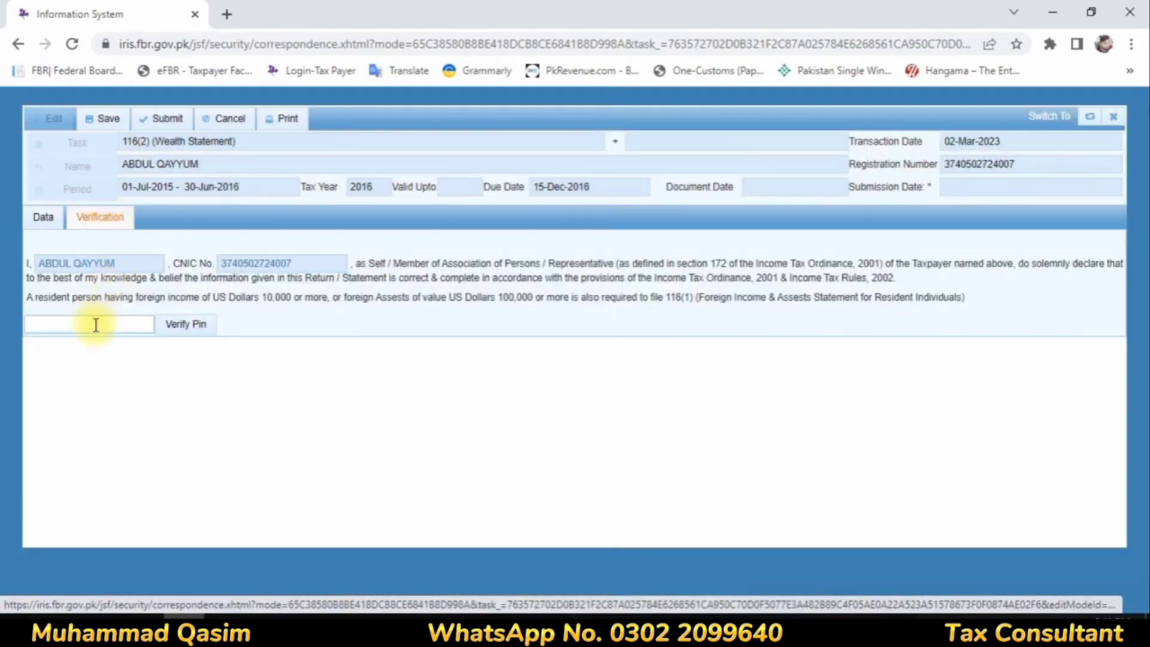
{"action": "left_click", "coordinate": [92, 323]}
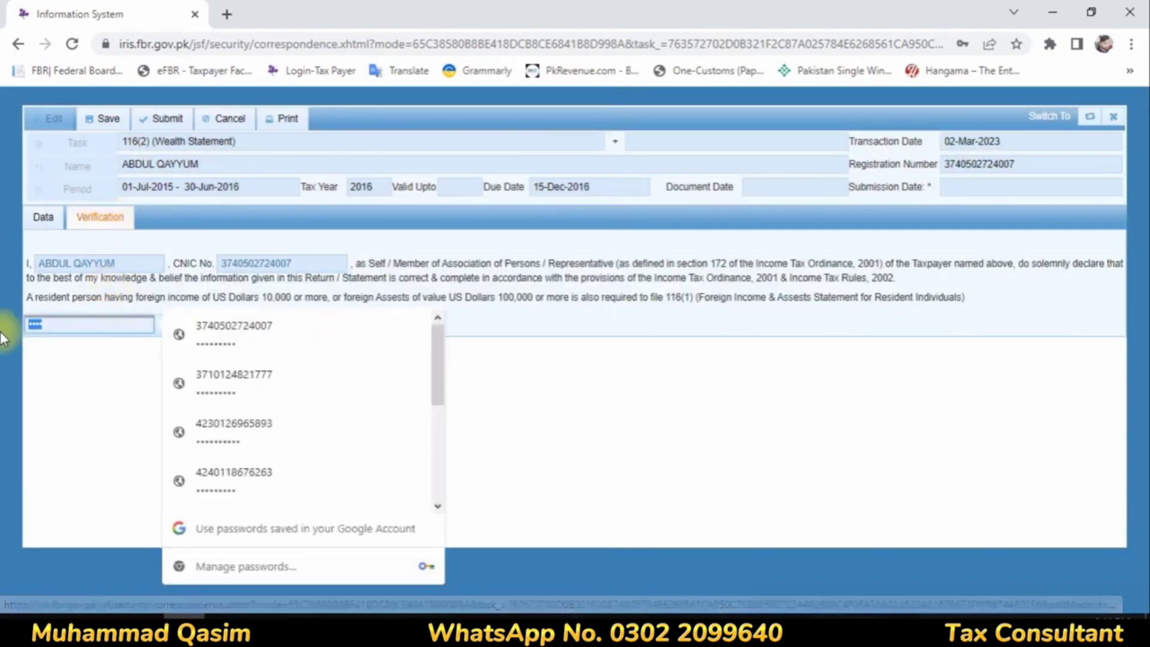
{"action": "key", "text": "BackSpace"}
{"action": "type", "text": "•••"}
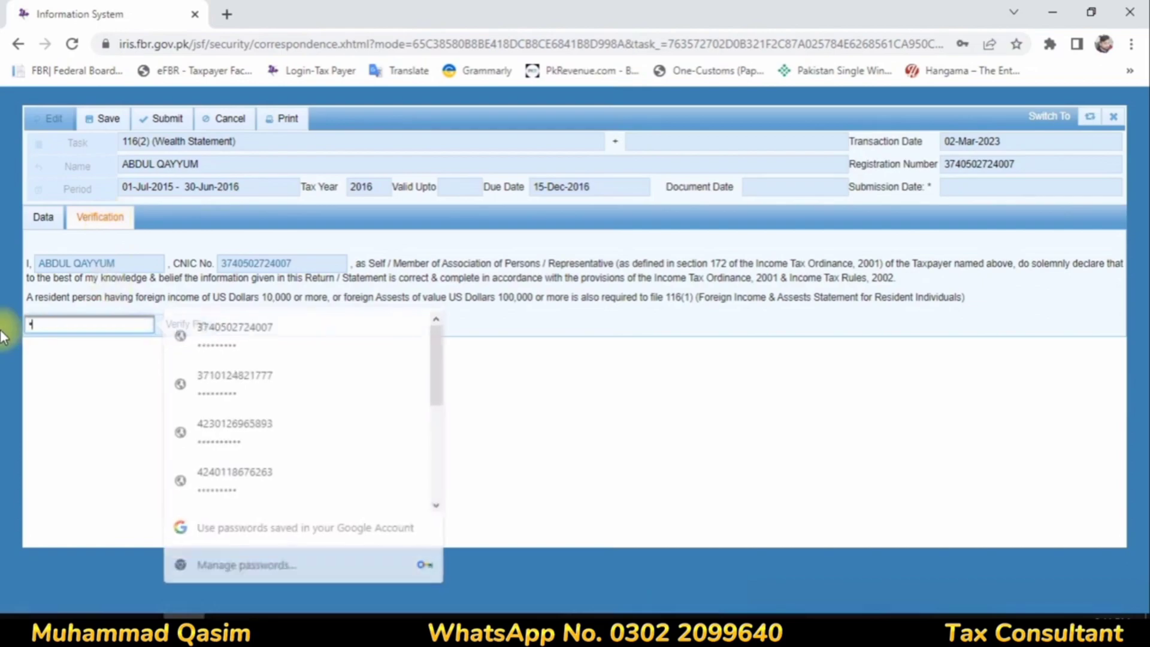
{"action": "key", "text": "BackSpace"}
{"action": "type", "text": "••"}
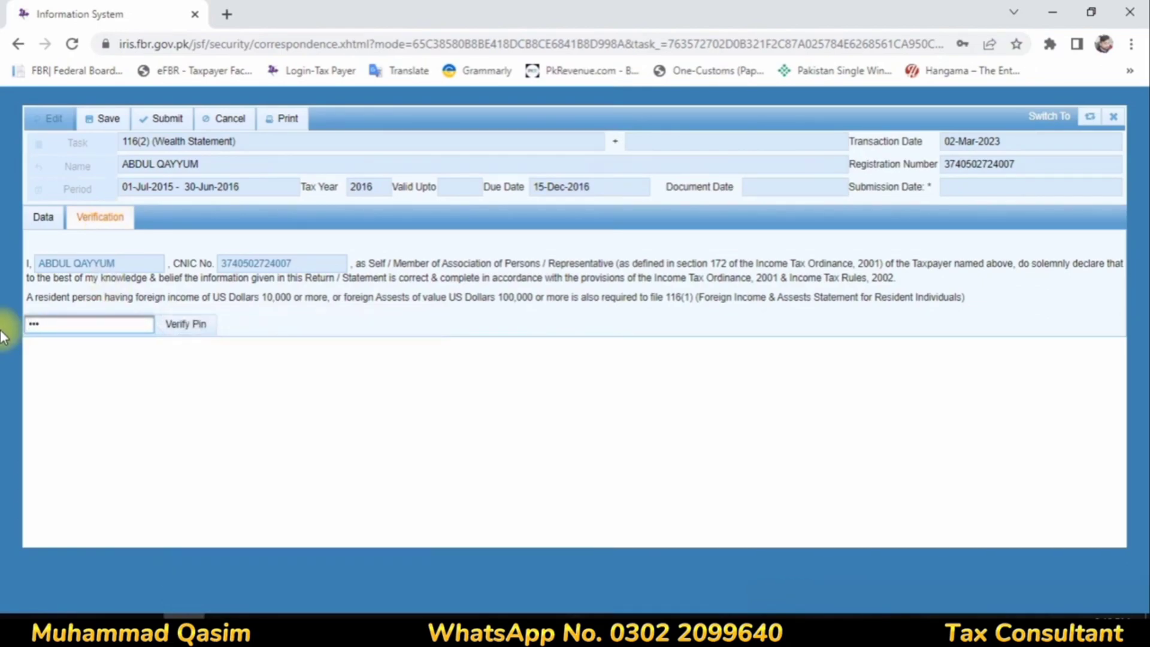
{"action": "key", "text": "BackSpace"}
{"action": "key", "text": "BackSpace"}
{"action": "key", "text": "BackSpace"}
{"action": "type", "text": "••"}
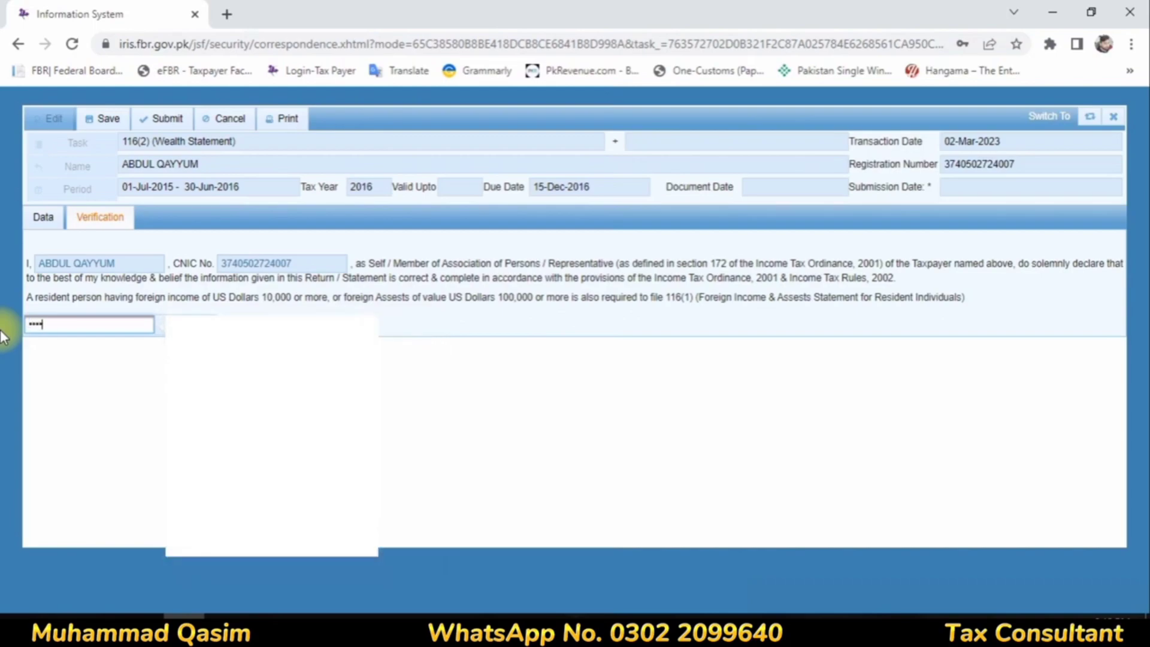
{"action": "left_click", "coordinate": [181, 326]}
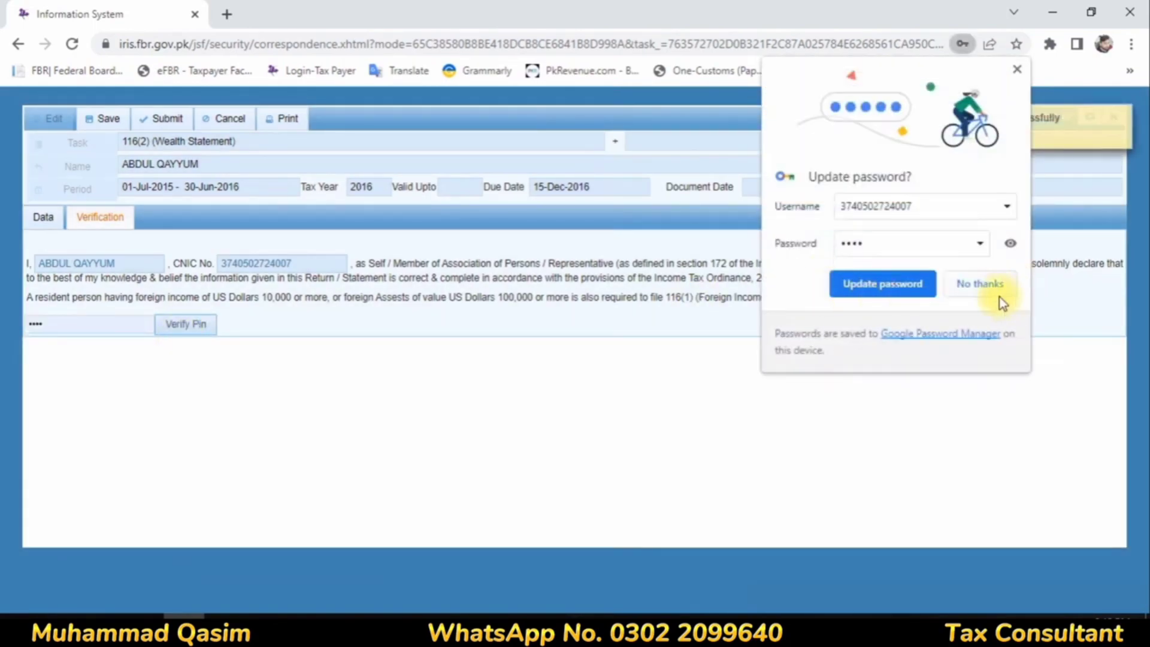
{"action": "left_click", "coordinate": [999, 297]}
Step: Save the verified 116(2) wealth statement and submit it, confirming the submission
{"action": "left_click", "coordinate": [98, 122]}
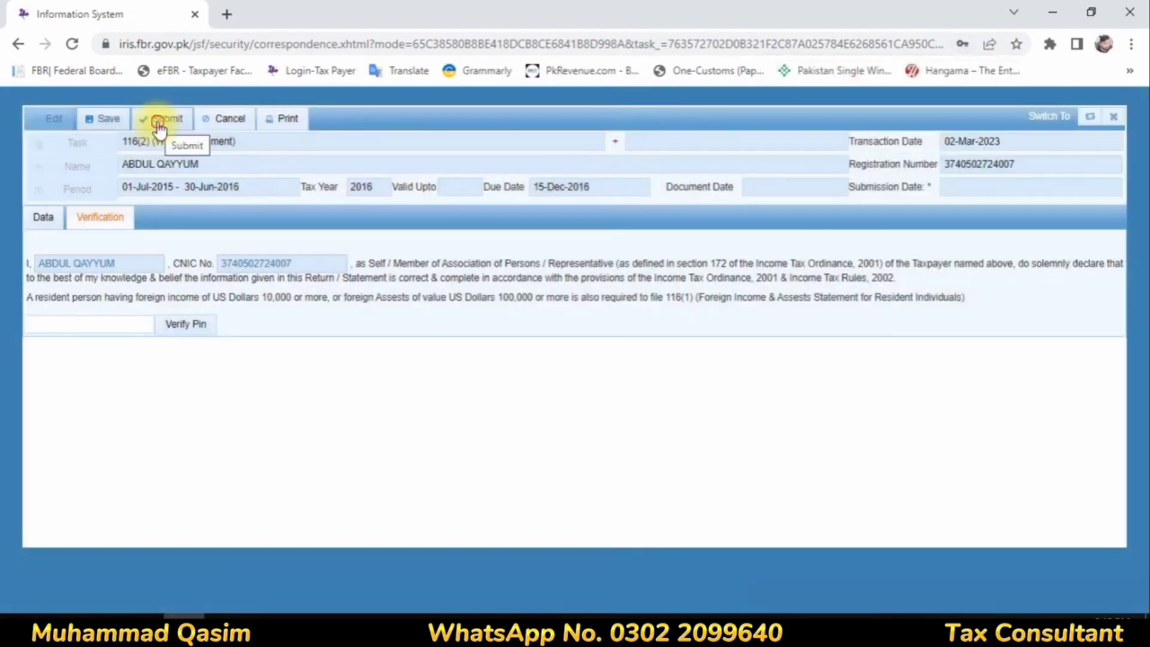
{"action": "left_click", "coordinate": [160, 120]}
{"action": "left_click", "coordinate": [424, 376]}
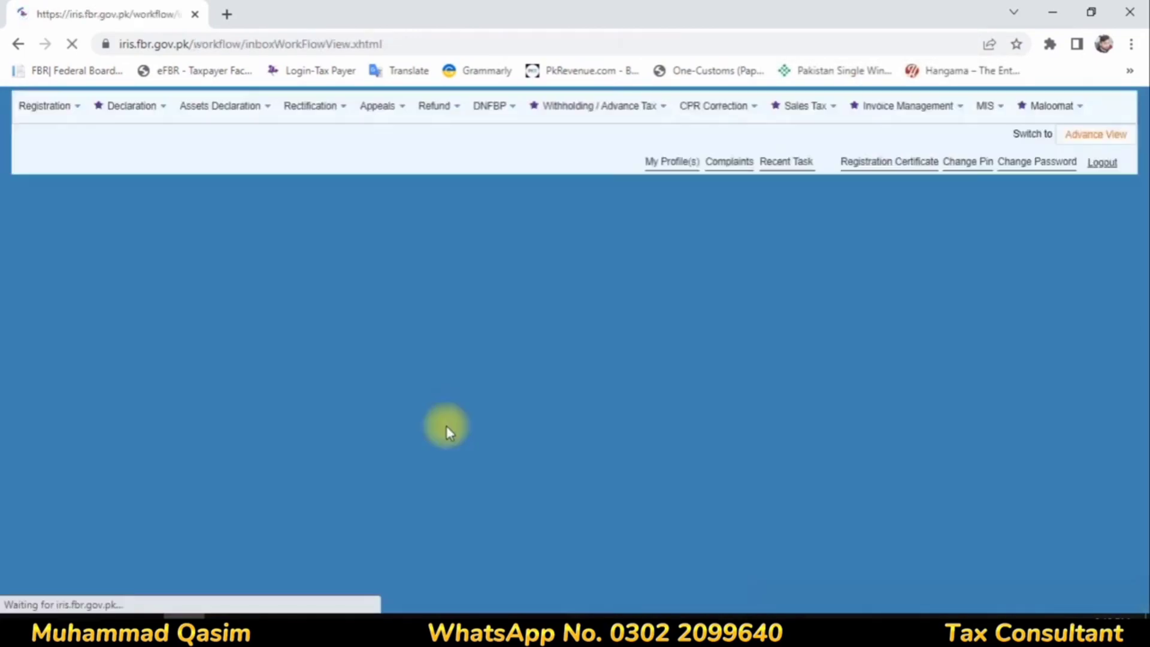
Step: Open the draft 114(4) return of income for tax year 2016 and try to submit it, confirming the submission
{"action": "left_click", "coordinate": [60, 326]}
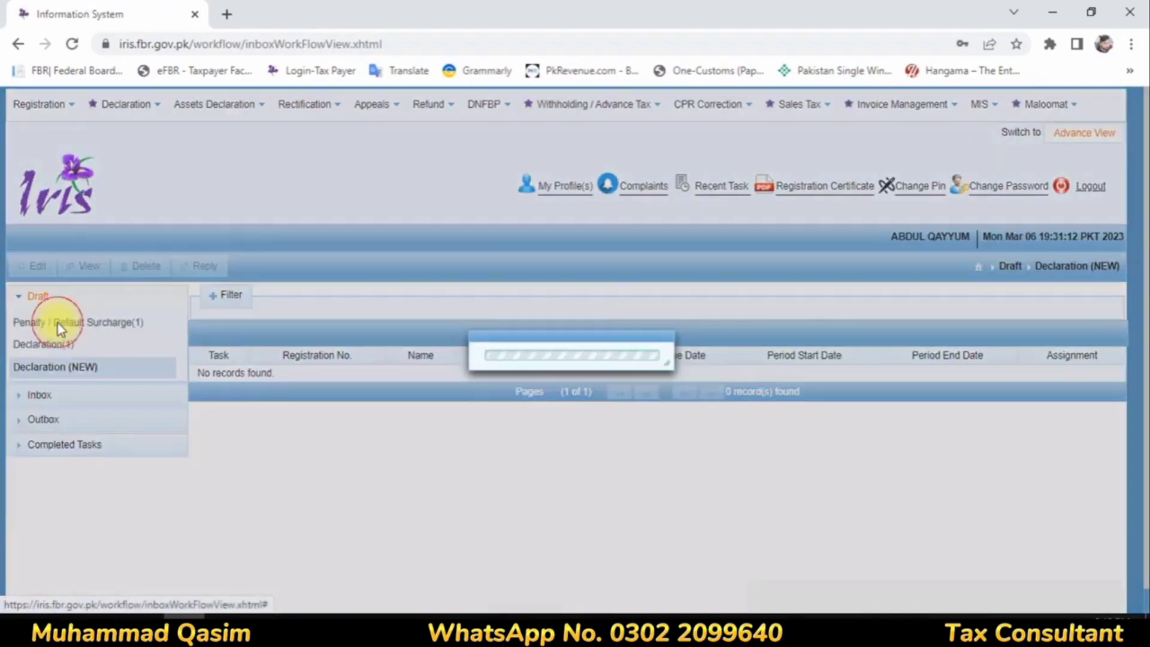
{"action": "left_click", "coordinate": [36, 346]}
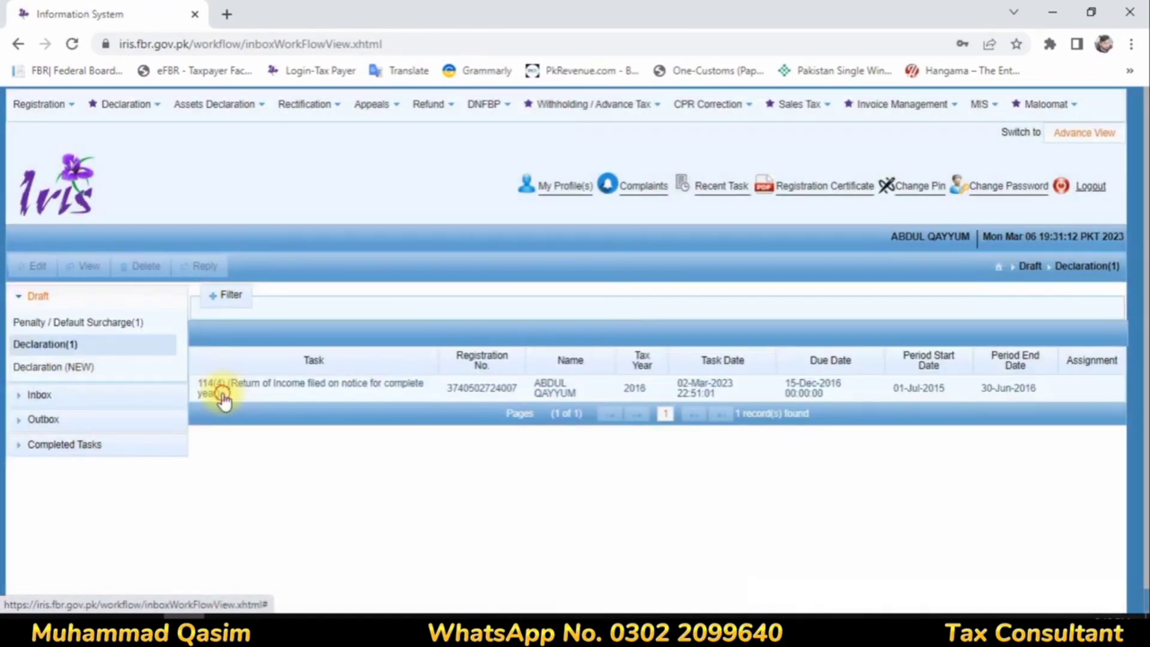
{"action": "left_click", "coordinate": [222, 394]}
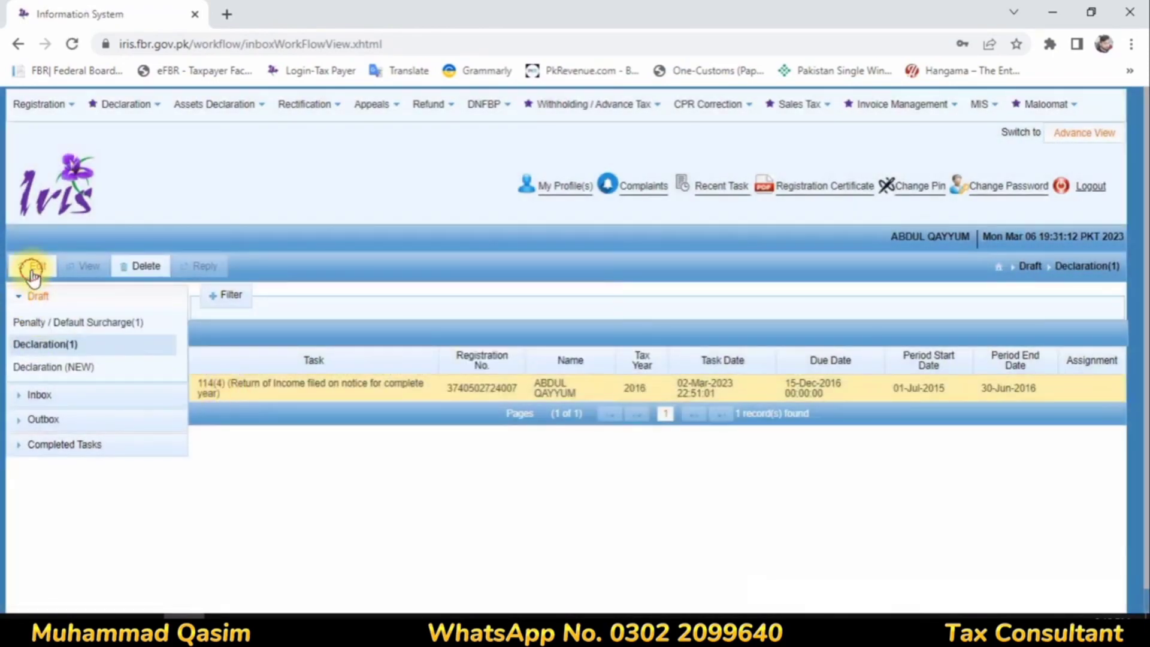
{"action": "left_click", "coordinate": [33, 269]}
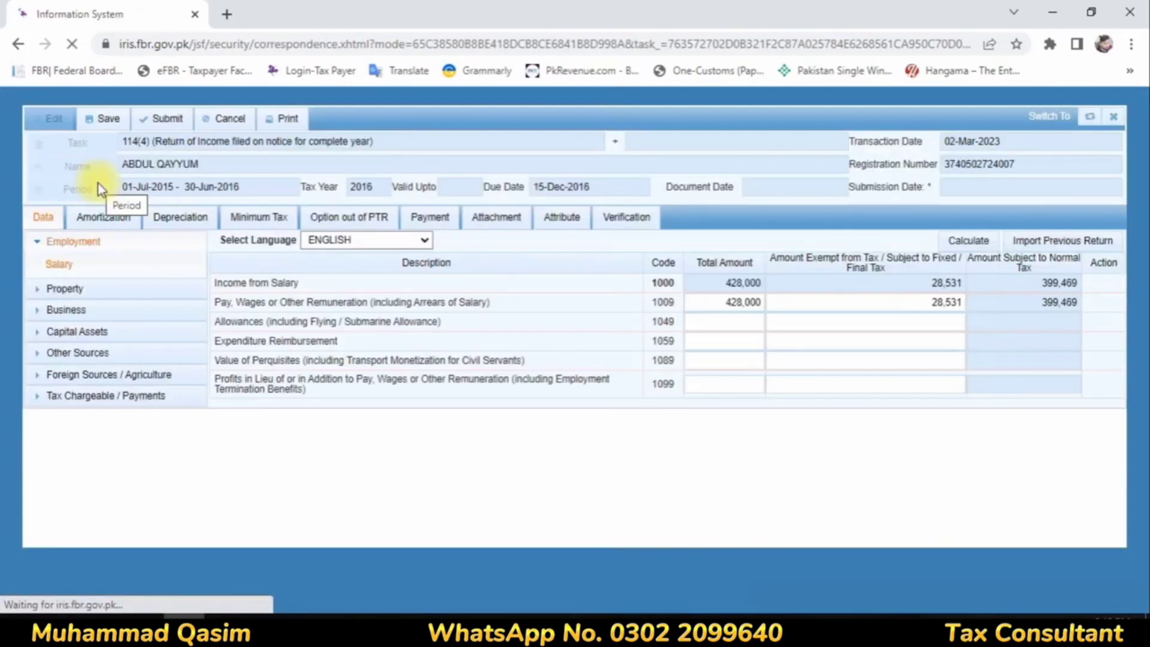
{"action": "left_click", "coordinate": [162, 119]}
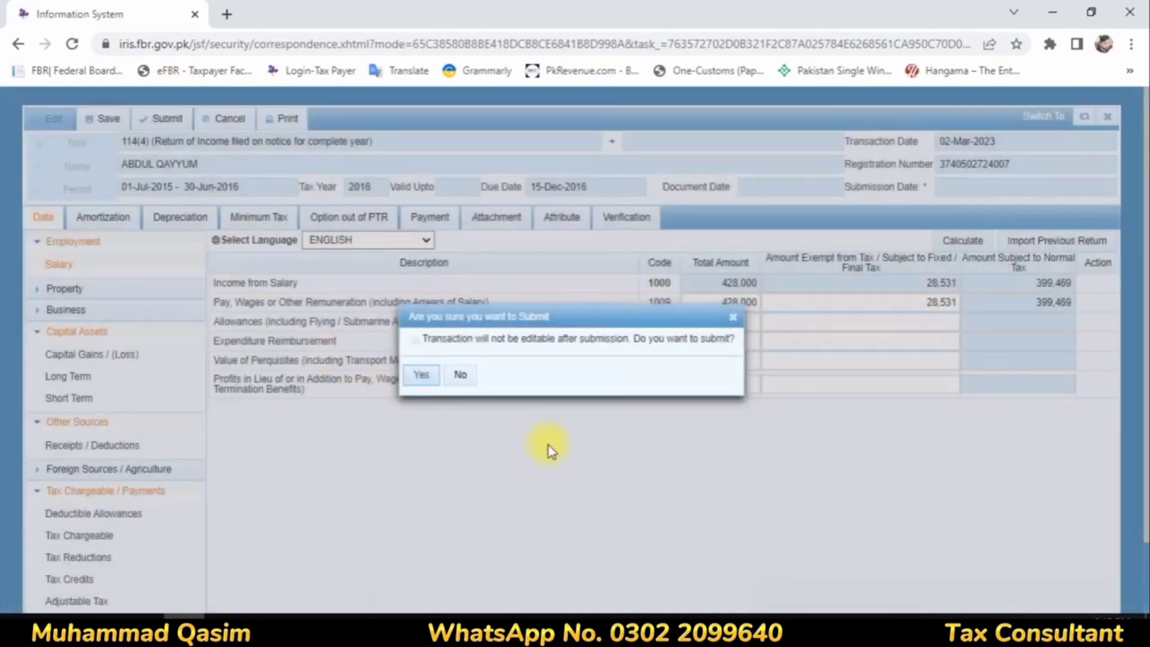
{"action": "left_click", "coordinate": [427, 377]}
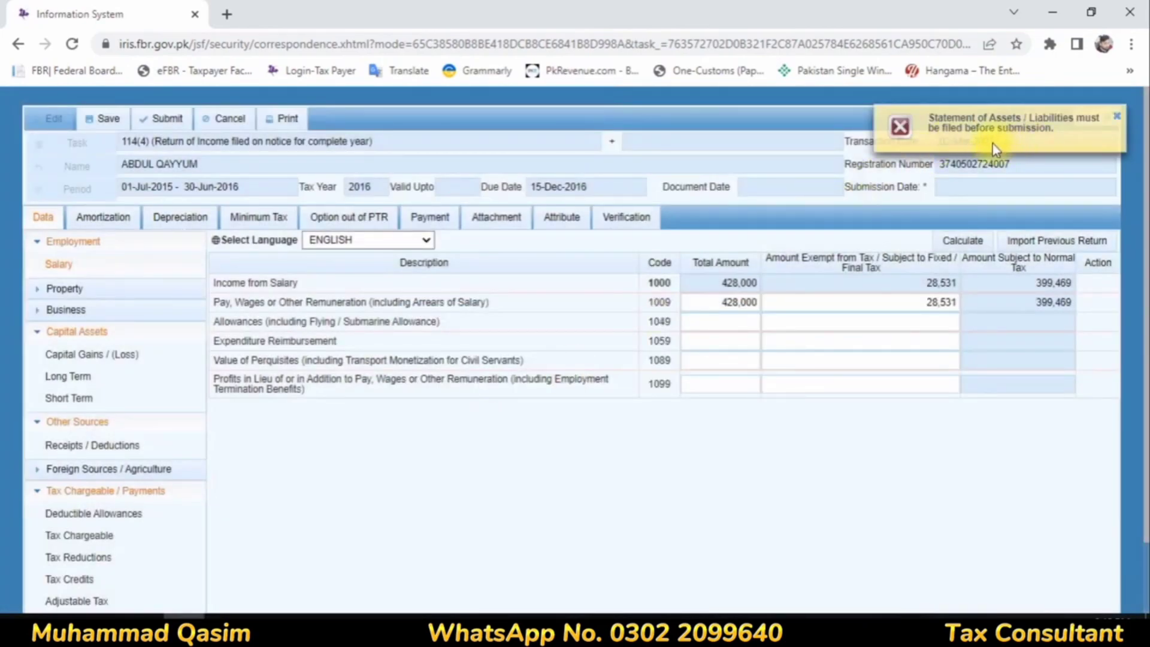
Step: Dismiss the error notice and close the 114(4) return, discarding unsaved data
{"action": "left_click", "coordinate": [1116, 118]}
{"action": "left_click", "coordinate": [1107, 116]}
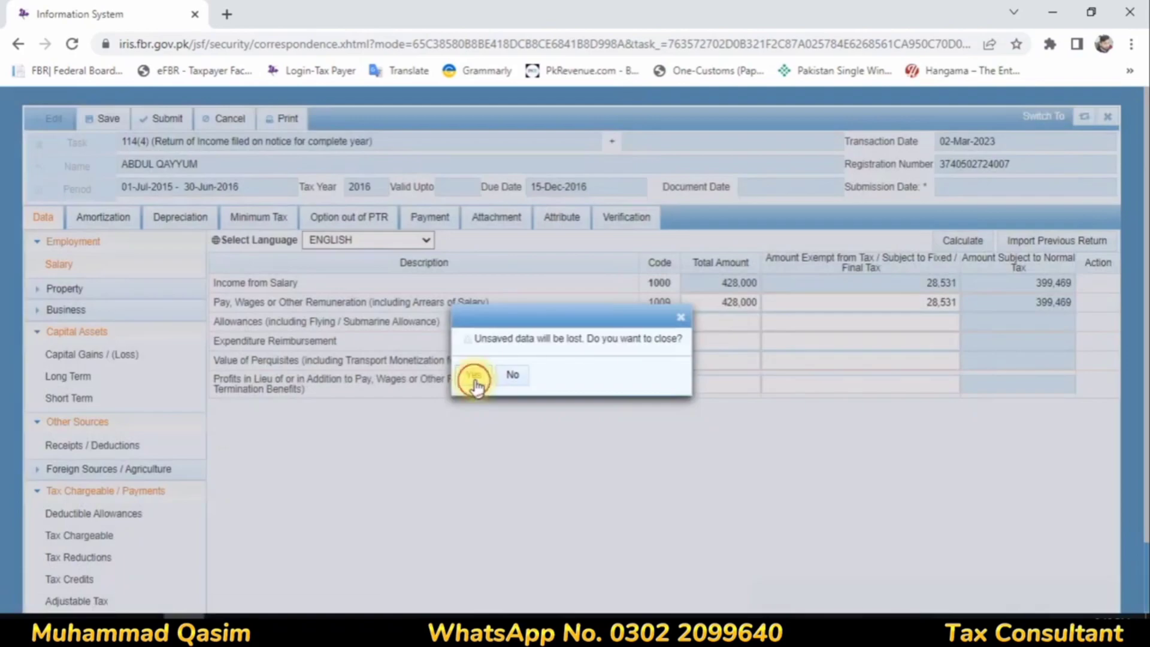
{"action": "left_click", "coordinate": [474, 377]}
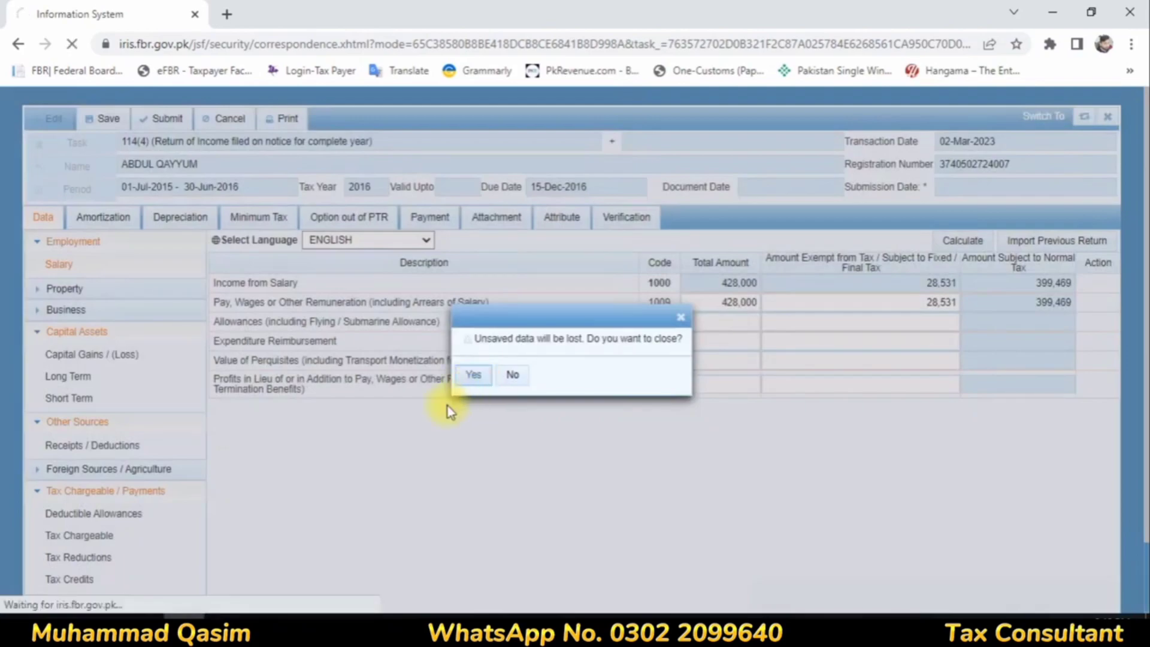
{"action": "left_click", "coordinate": [142, 625]}
{"action": "left_click", "coordinate": [486, 299]}
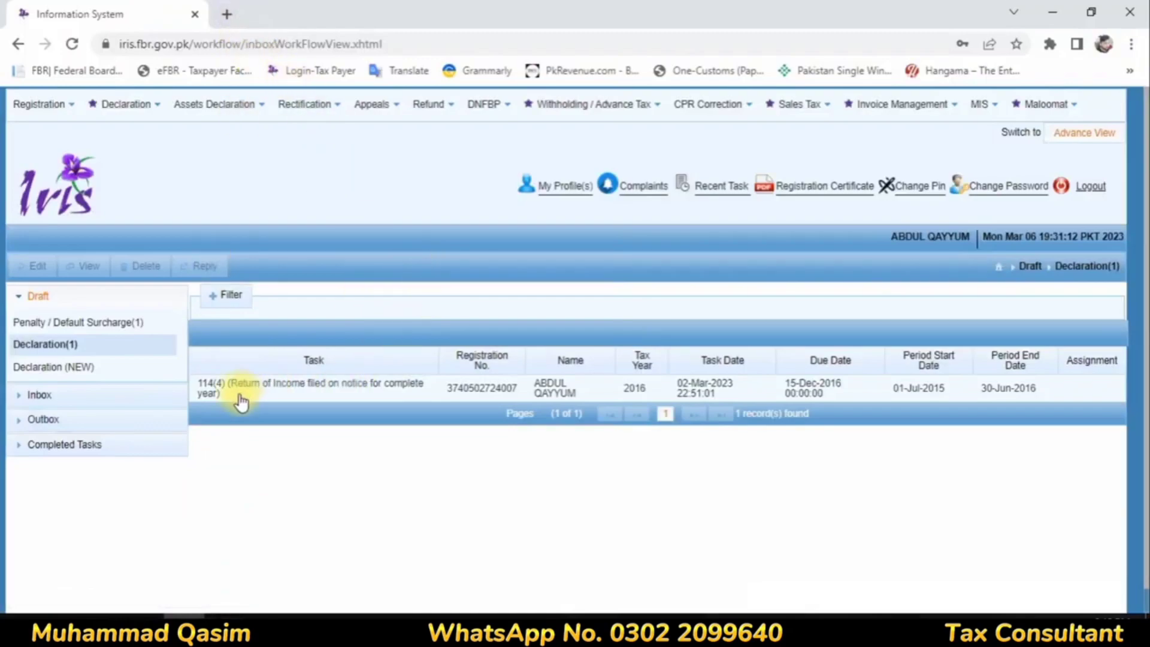
Step: Check the completed declarations, draft declarations and completed audit/assessment tasks for the 2016 wealth statement, reloading the task page
{"action": "left_click", "coordinate": [75, 444]}
{"action": "left_click", "coordinate": [64, 420]}
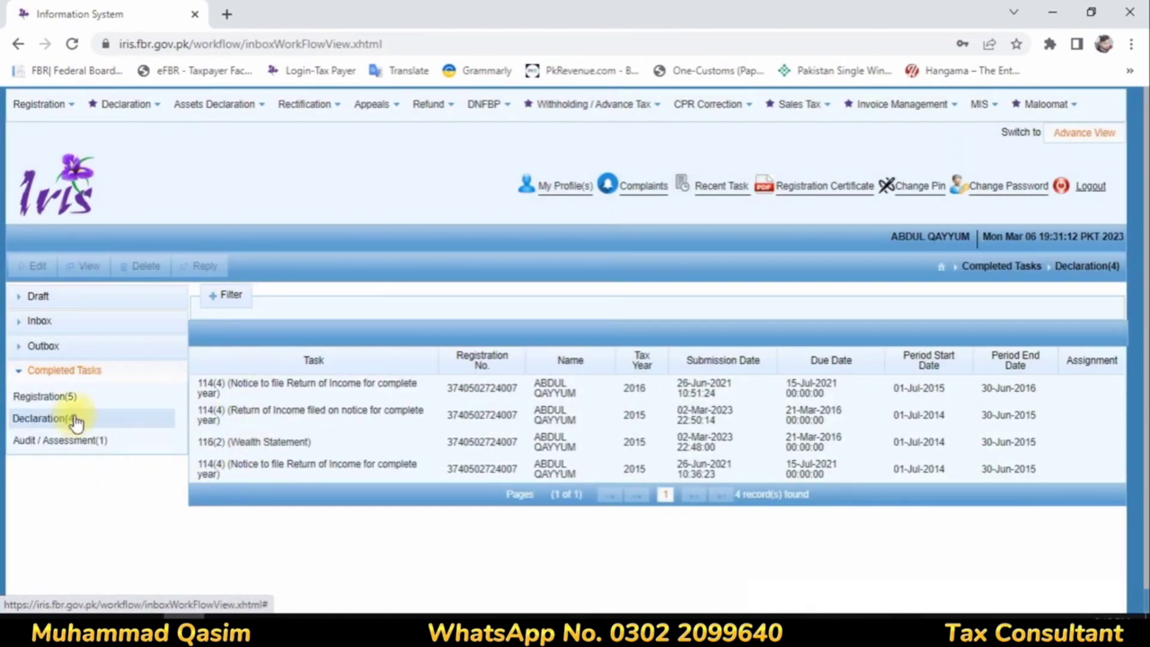
{"action": "left_click", "coordinate": [77, 51]}
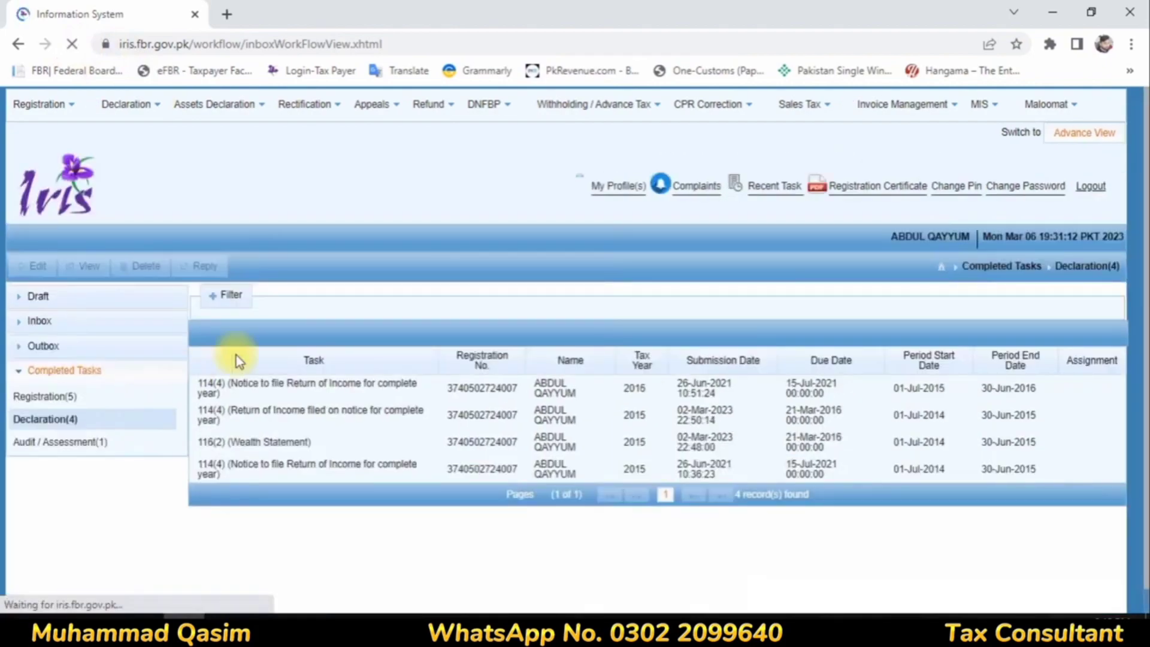
{"action": "left_click", "coordinate": [37, 296]}
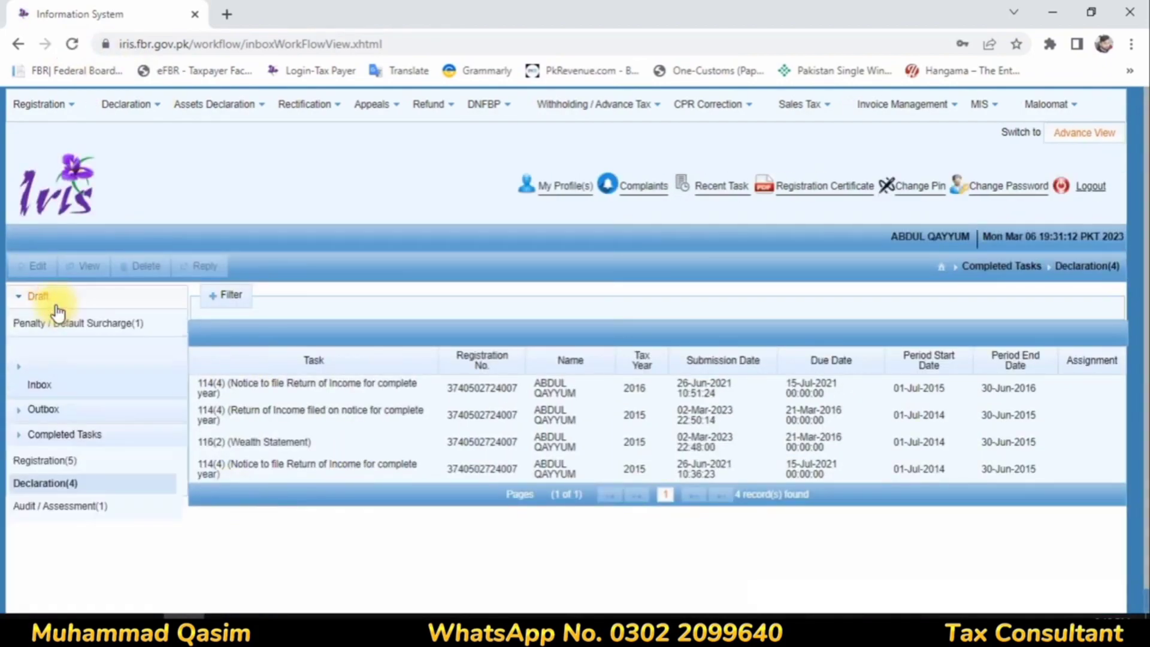
{"action": "left_click", "coordinate": [70, 356]}
{"action": "left_click", "coordinate": [73, 323]}
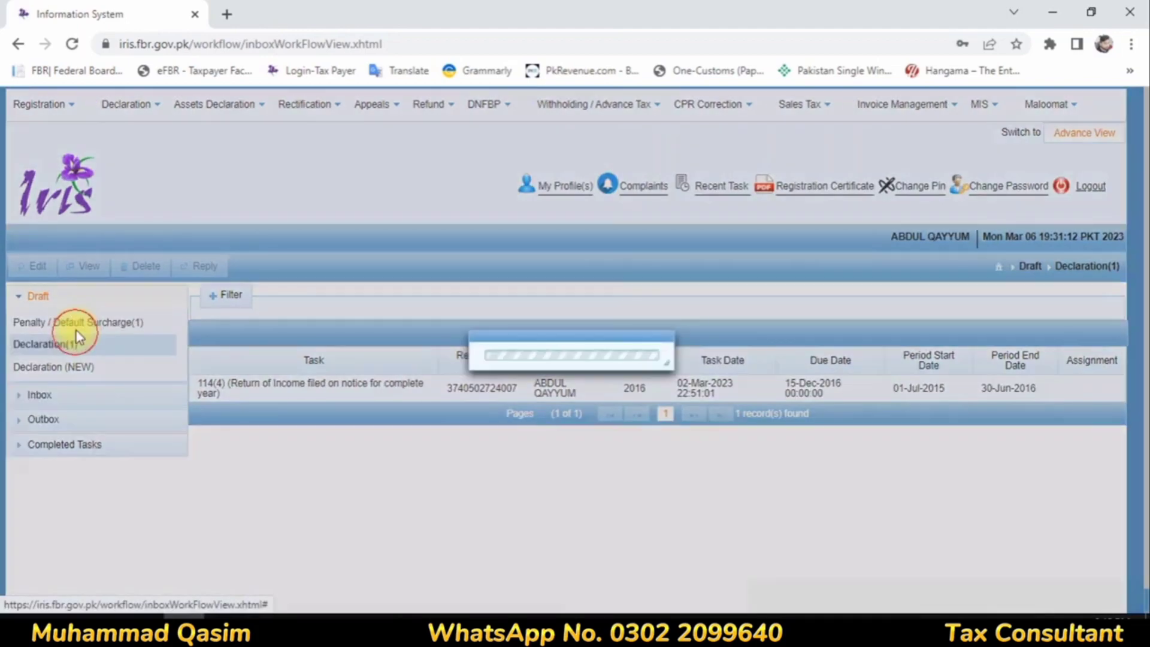
{"action": "left_click", "coordinate": [70, 369]}
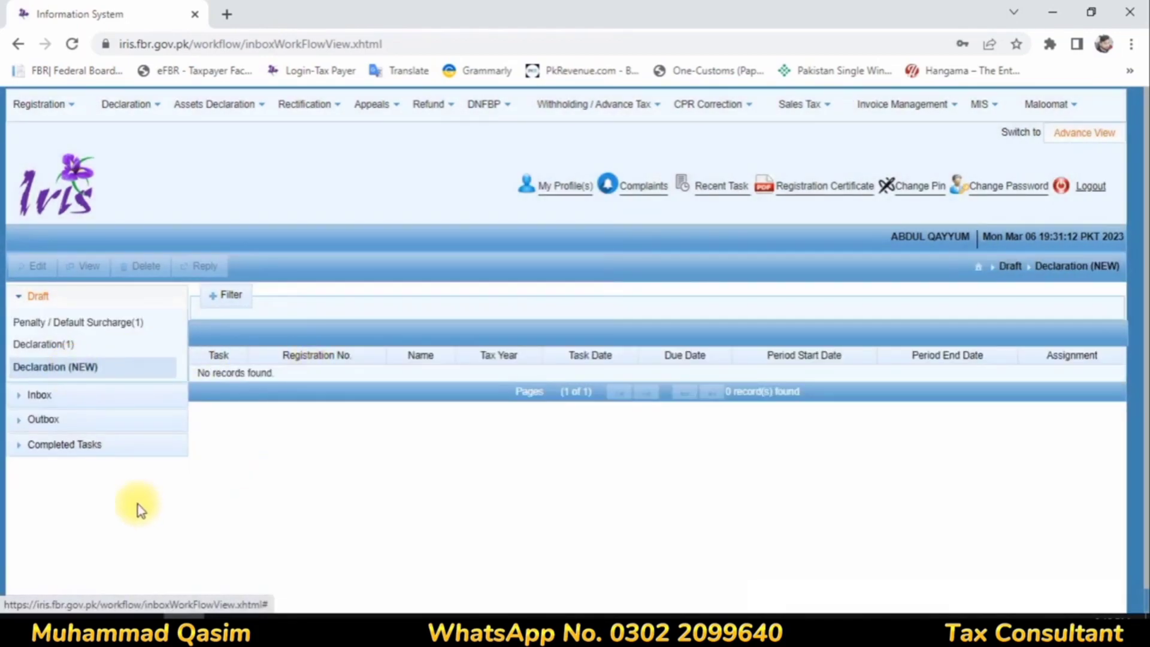
{"action": "left_click", "coordinate": [53, 420]}
{"action": "left_click", "coordinate": [77, 377]}
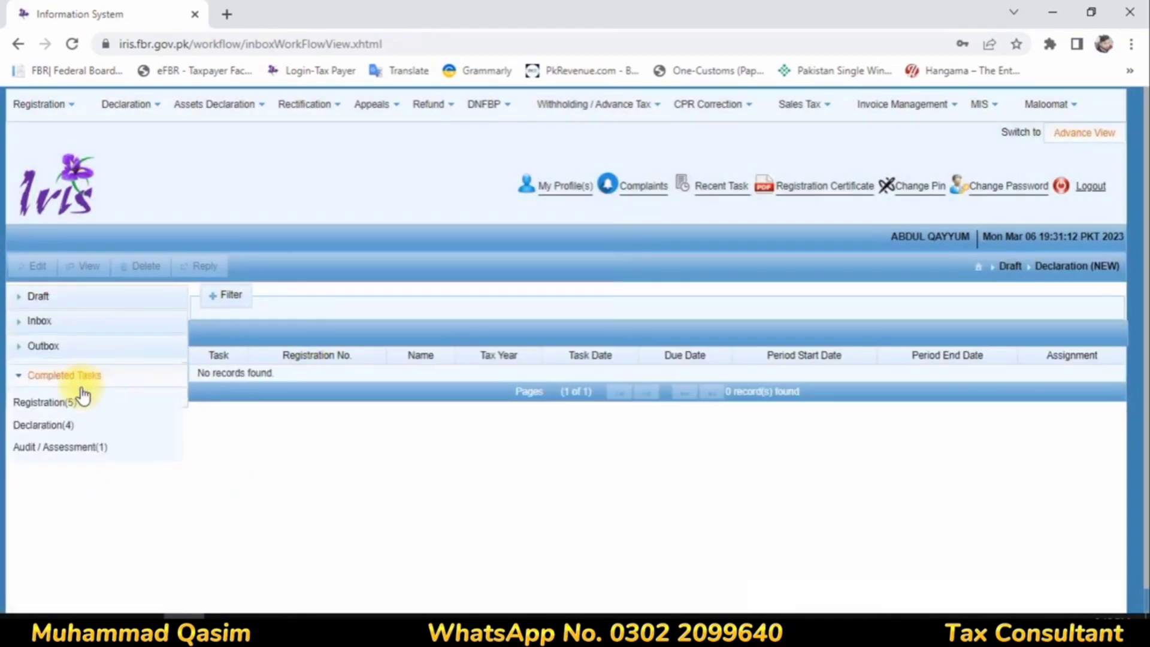
{"action": "left_click", "coordinate": [73, 420]}
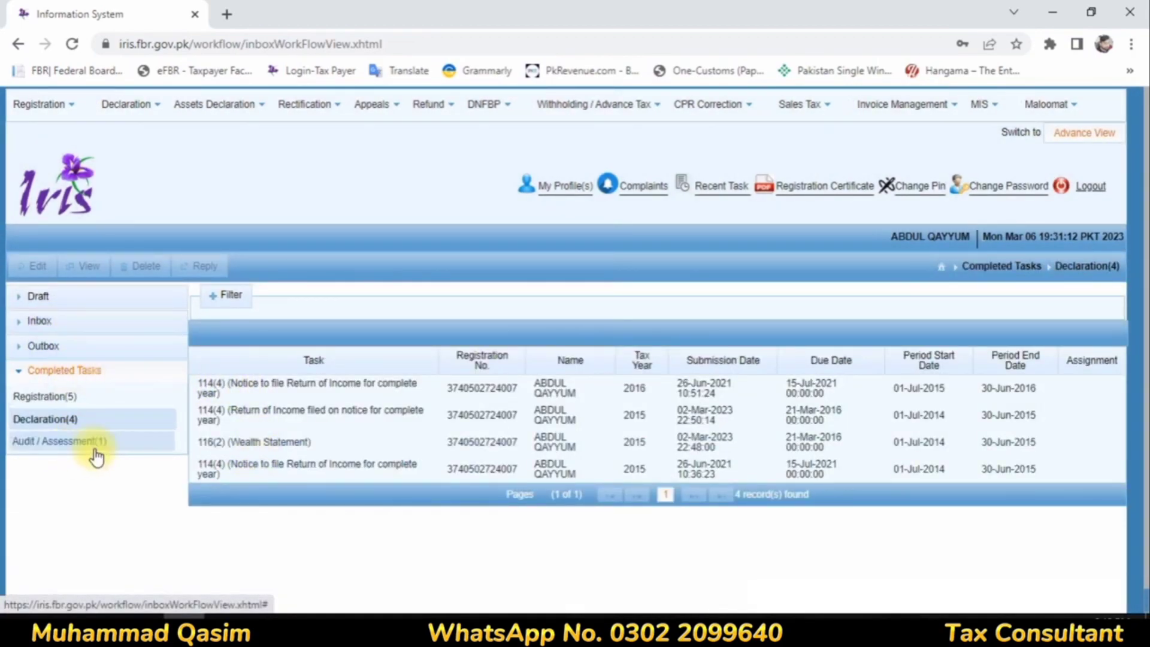
{"action": "left_click", "coordinate": [96, 455]}
{"action": "left_click", "coordinate": [72, 45]}
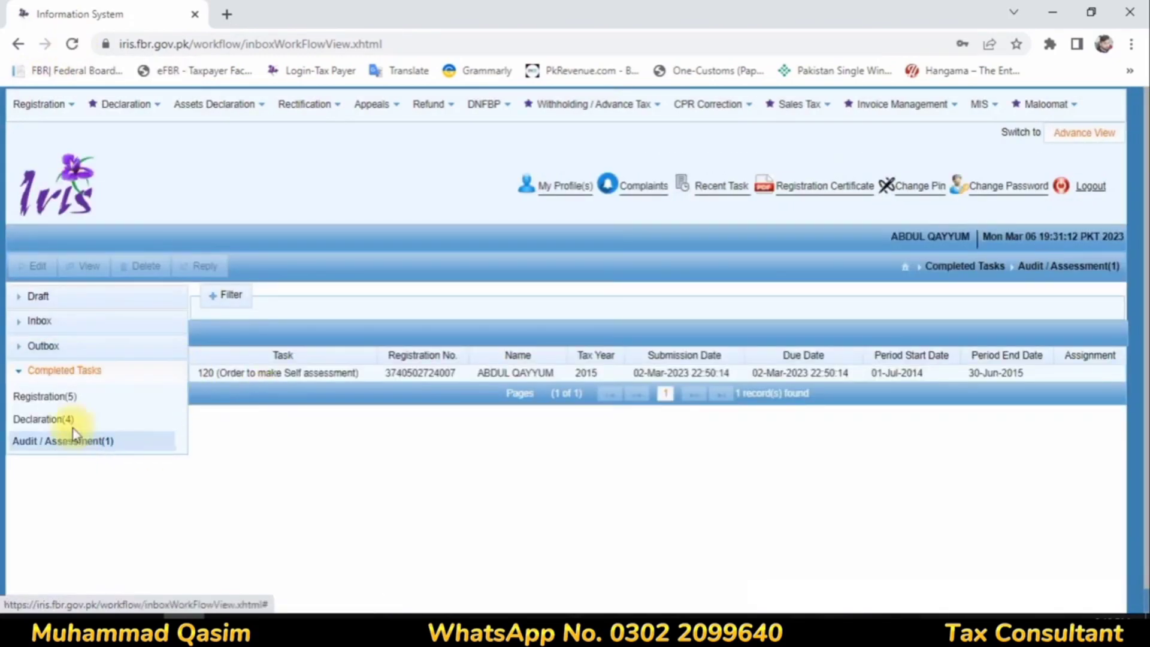
Step: Open the draft 114(4) return of income for tax year 2016 for editing
{"action": "left_click", "coordinate": [40, 297]}
{"action": "left_click", "coordinate": [65, 341]}
{"action": "left_click", "coordinate": [252, 386]}
{"action": "left_click", "coordinate": [37, 266]}
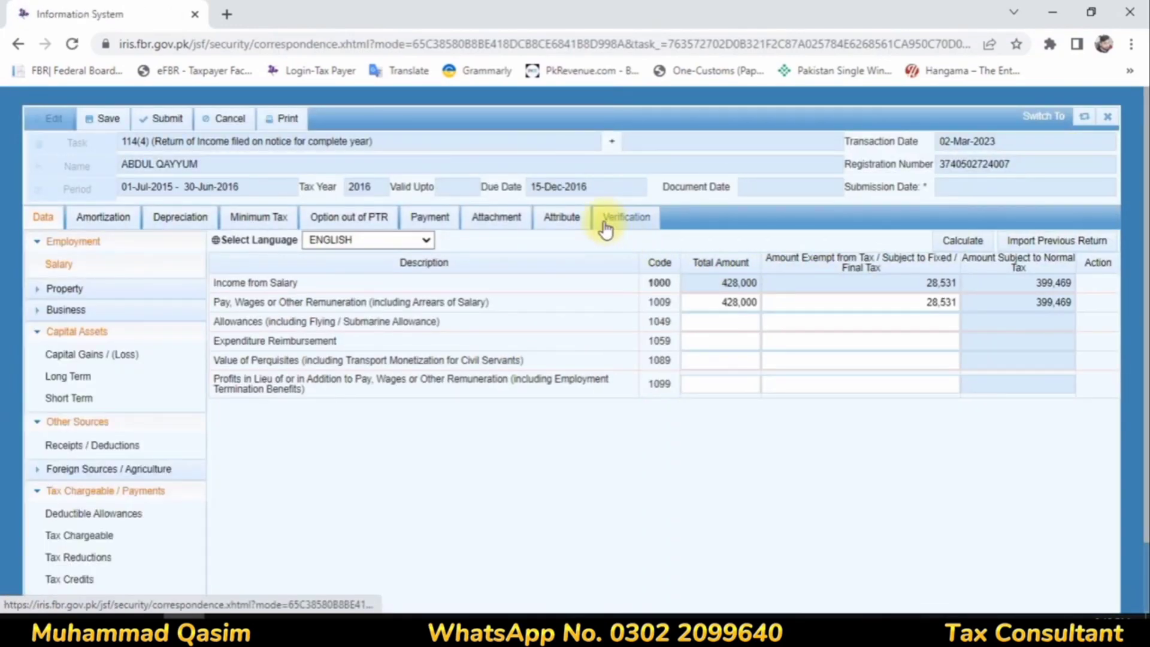
Step: Verify the 114(4) return's declaration with the taxpayer's PIN and dismiss the browser's password prompt
{"action": "left_click", "coordinate": [605, 225]}
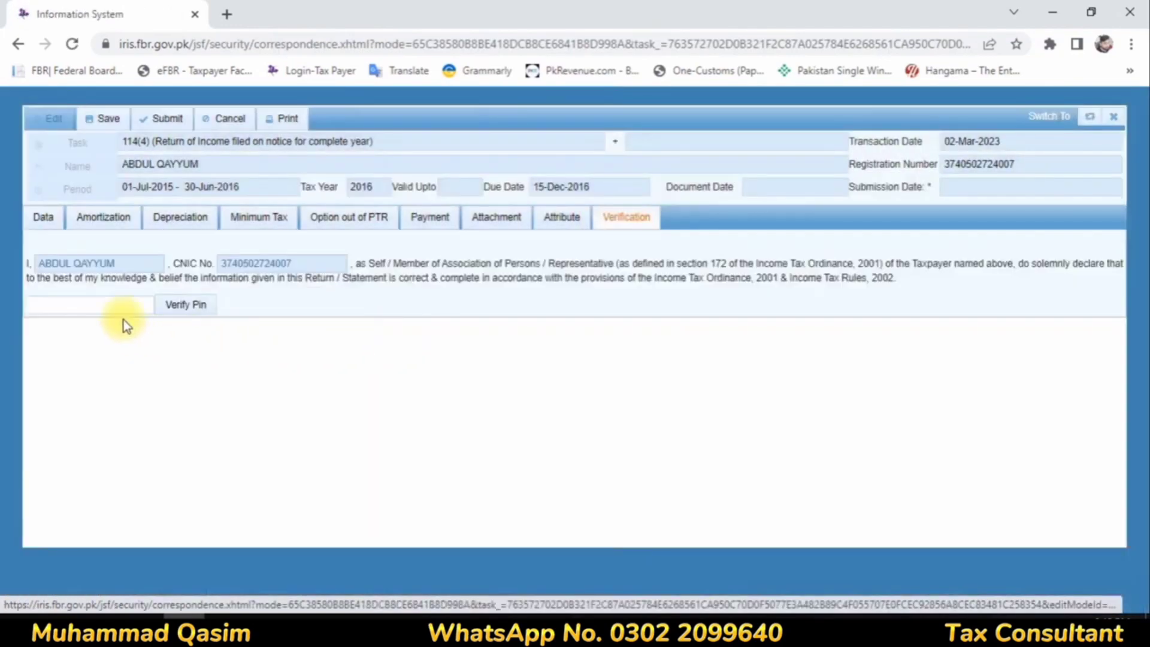
{"action": "left_click", "coordinate": [103, 306]}
{"action": "key", "text": "BackSpace"}
{"action": "key", "text": "BackSpace"}
{"action": "key", "text": "BackSpace"}
{"action": "key", "text": "BackSpace"}
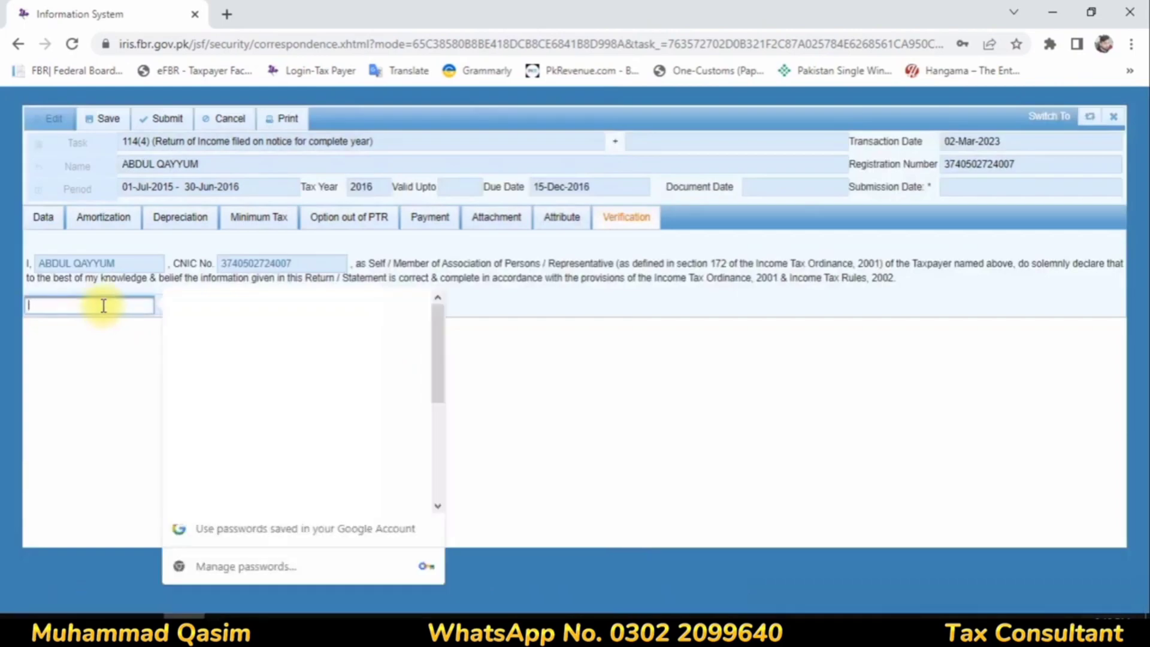
{"action": "type", "text": "****"}
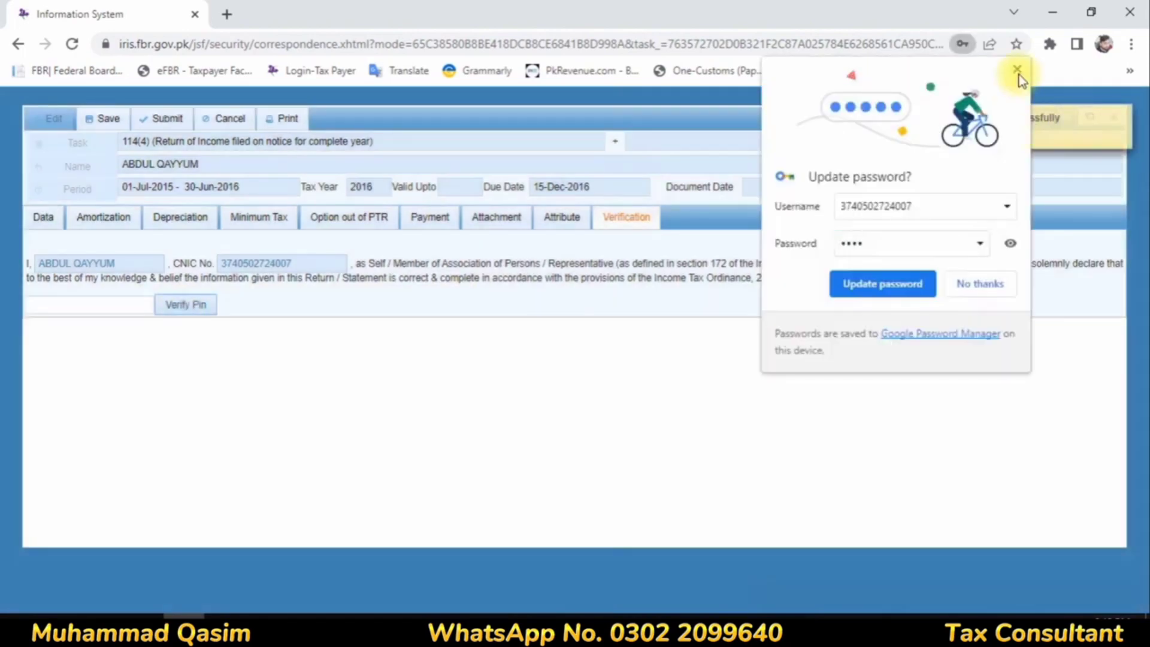
{"action": "left_click", "coordinate": [1020, 75]}
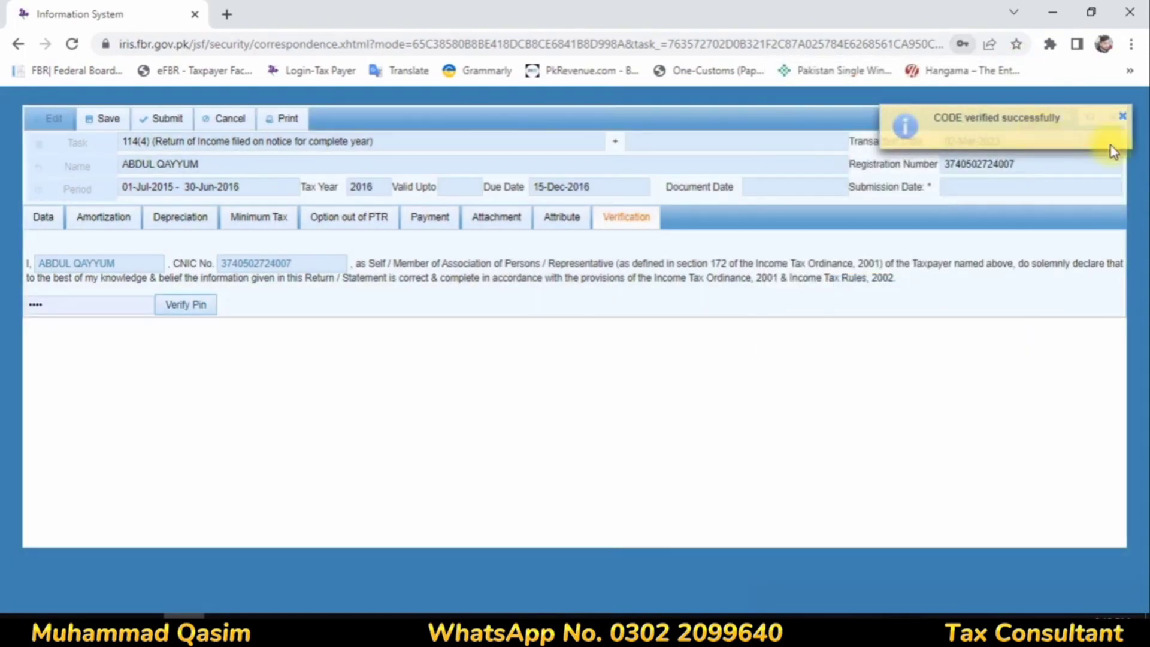
Step: Save the verified 114(4) return for tax year 2016 and submit it, confirming the submission
{"action": "left_click", "coordinate": [106, 119]}
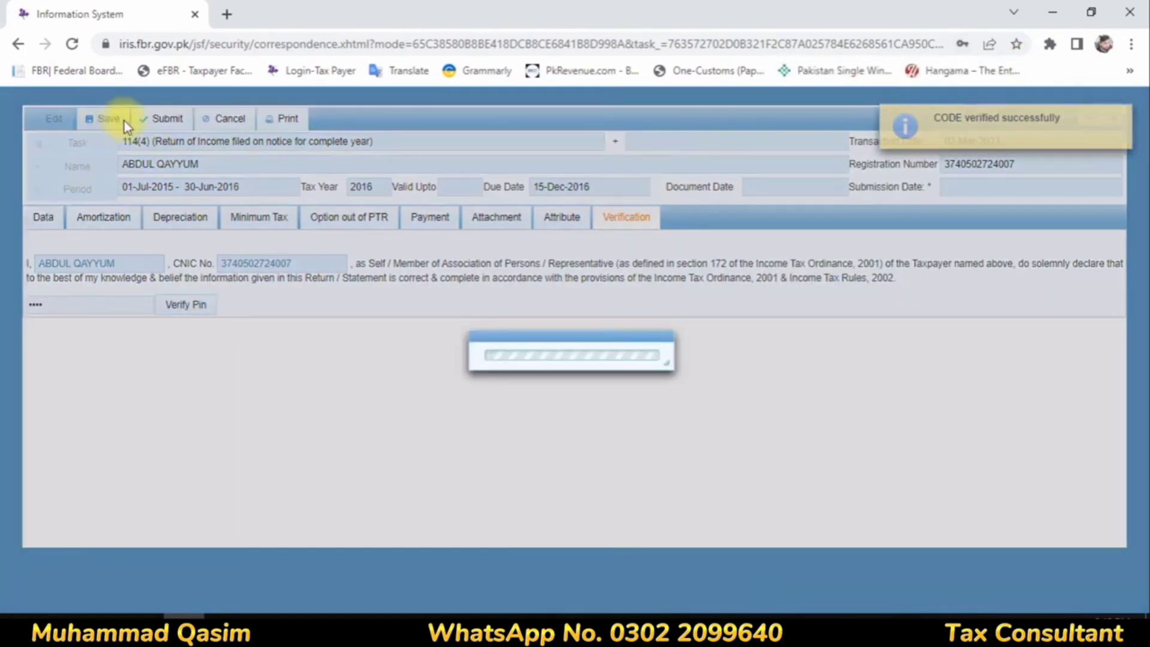
{"action": "left_click", "coordinate": [160, 120]}
{"action": "left_click", "coordinate": [424, 375]}
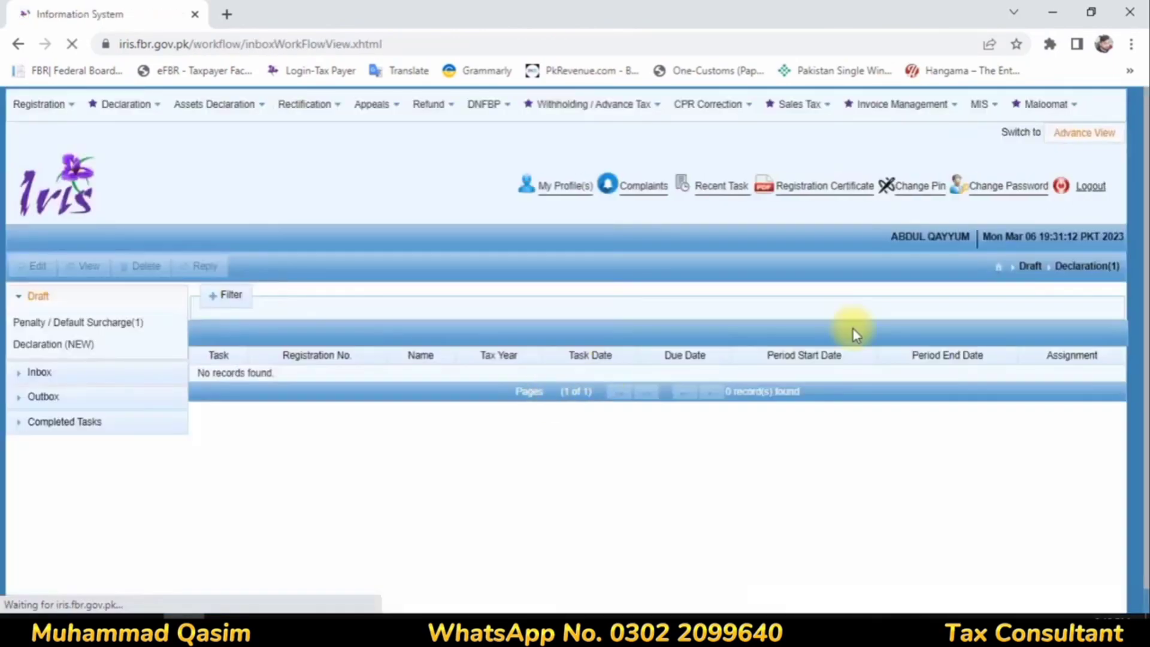
Step: List the declarations under the completed tasks to check the 2016 submissions
{"action": "left_click", "coordinate": [54, 395]}
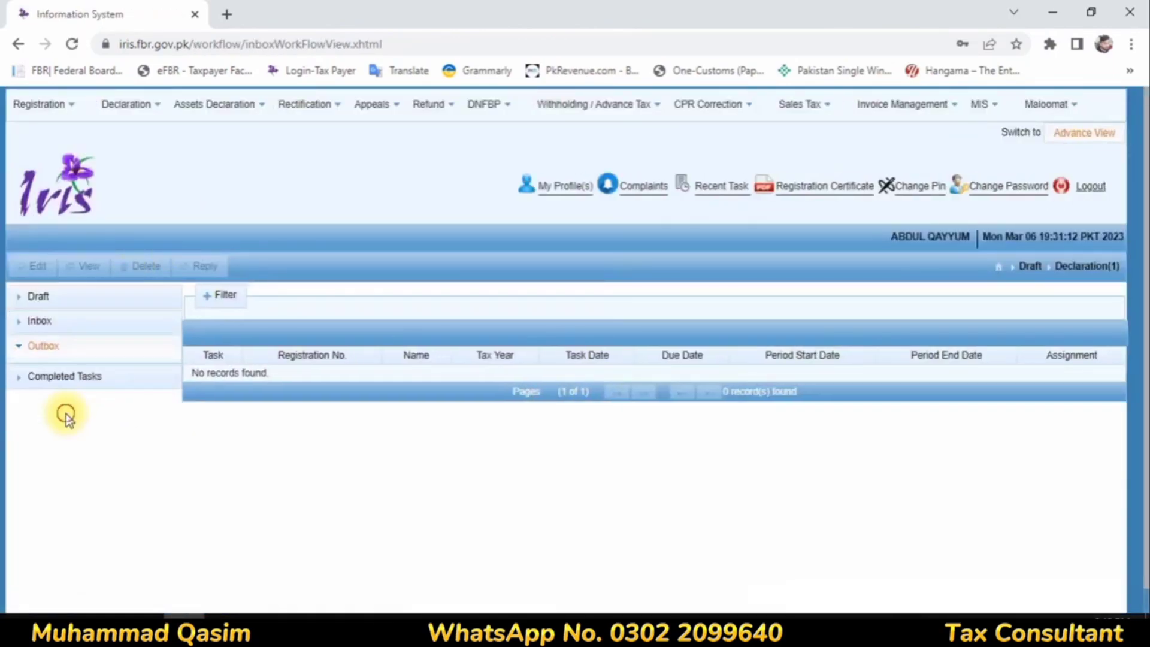
{"action": "left_click", "coordinate": [62, 374]}
{"action": "left_click", "coordinate": [69, 419]}
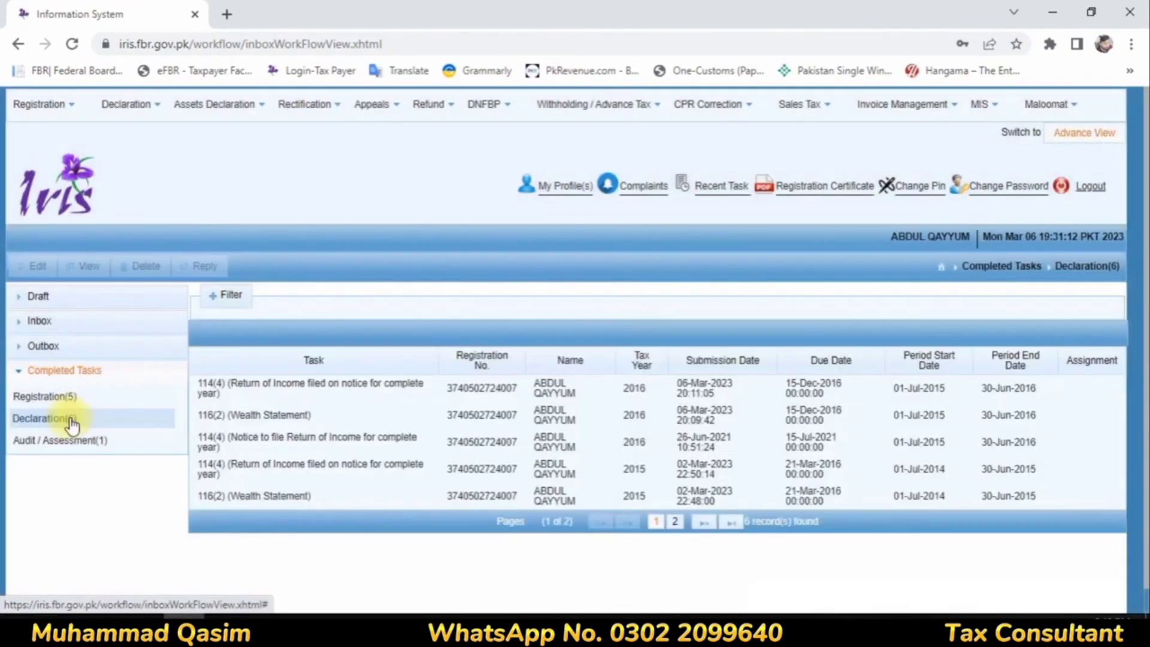
Step: Print the completed 116(2) wealth statement for tax year 2016 as a PDF and close the statement
{"action": "left_click", "coordinate": [644, 415]}
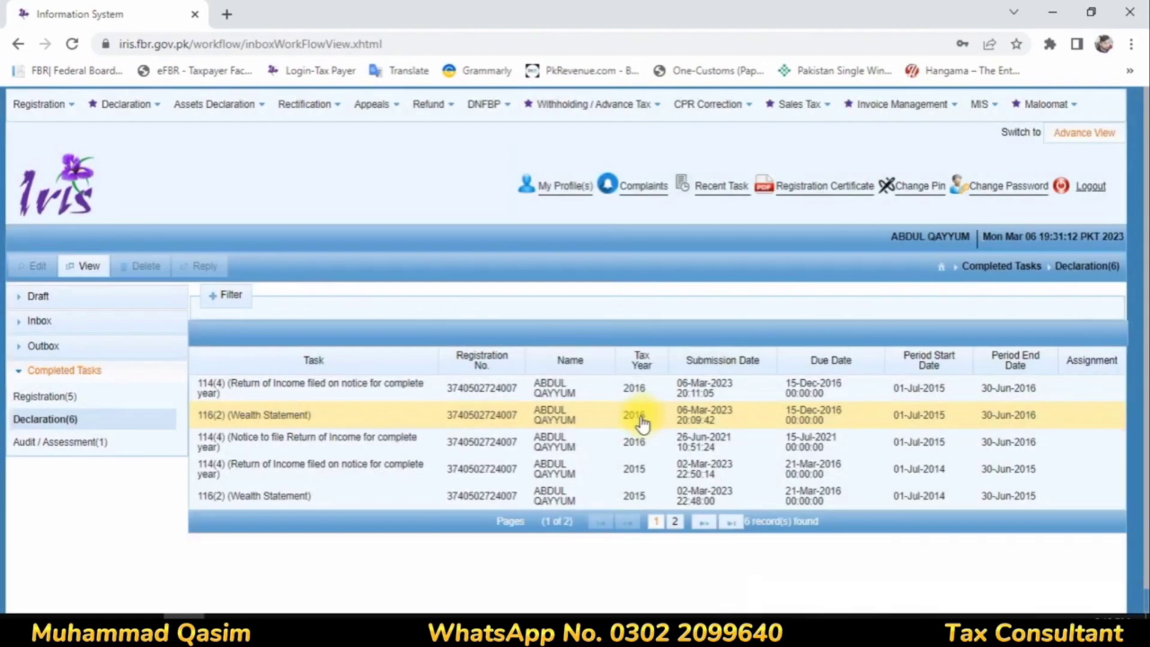
{"action": "left_click", "coordinate": [93, 277]}
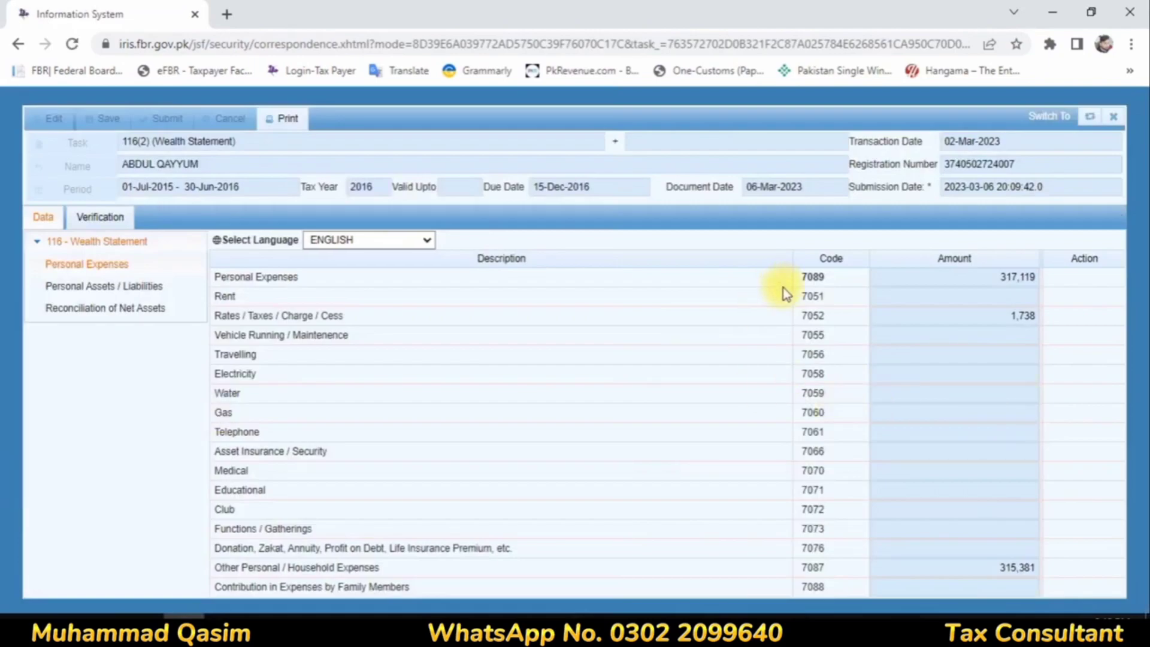
{"action": "left_click", "coordinate": [286, 119]}
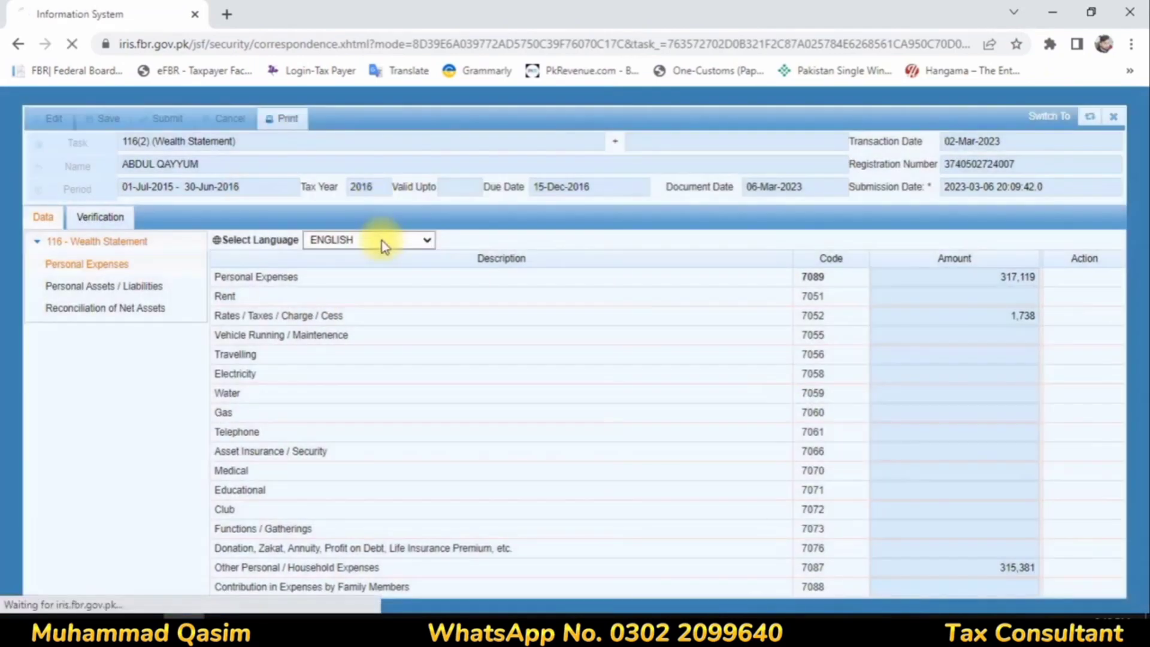
{"action": "left_click", "coordinate": [1112, 117]}
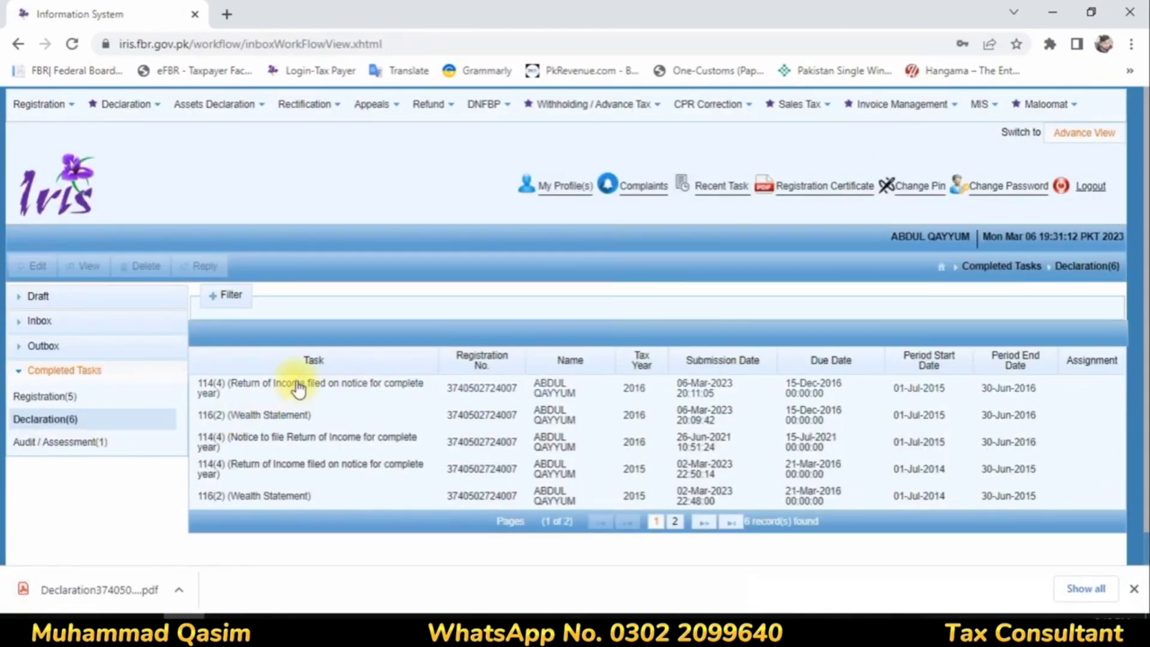
Step: Reopen the completed 116(2) wealth statement for tax year 2016 and print it as a PDF again
{"action": "left_click", "coordinate": [251, 419]}
{"action": "left_click", "coordinate": [82, 271]}
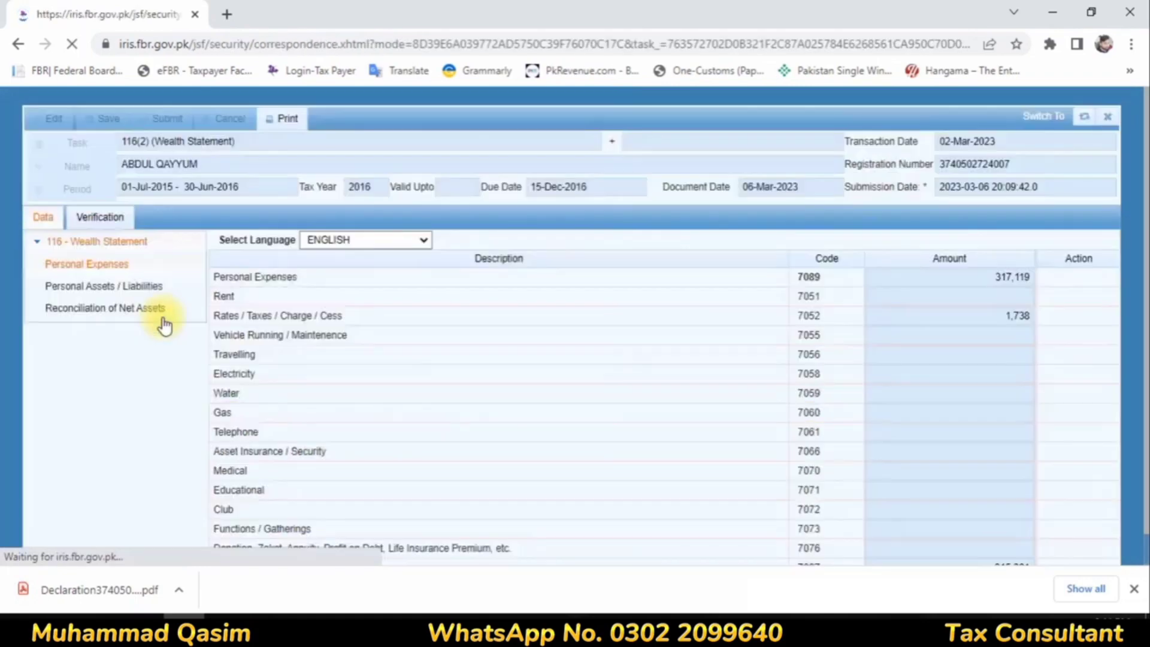
{"action": "left_click", "coordinate": [284, 119]}
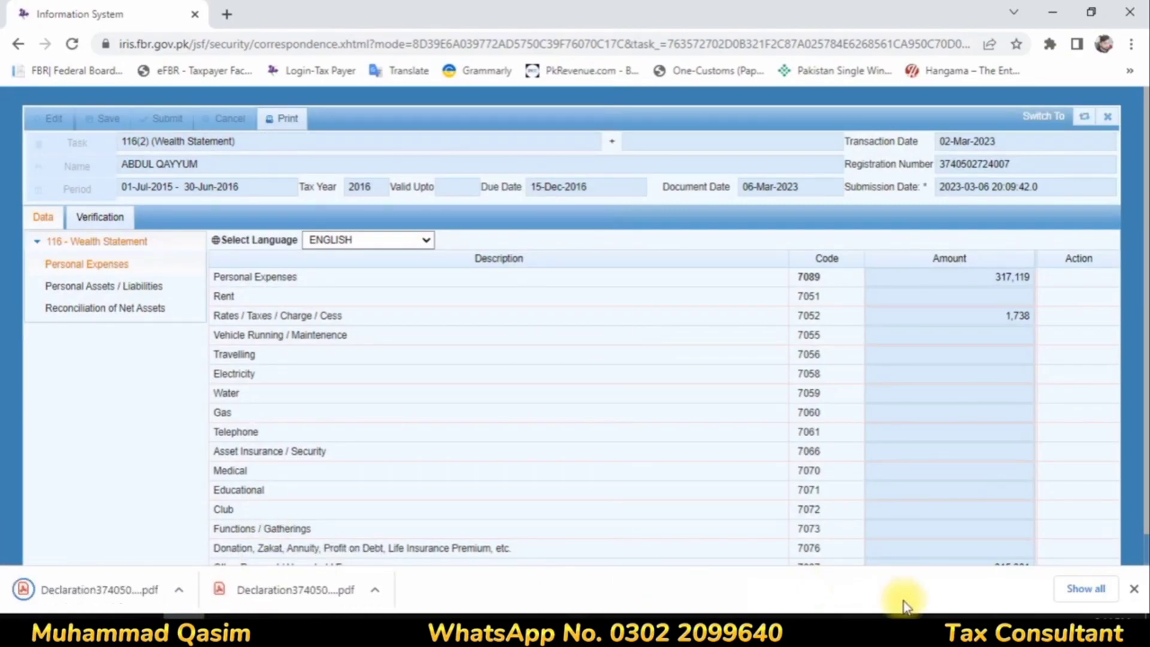
{"action": "left_click", "coordinate": [1049, 595]}
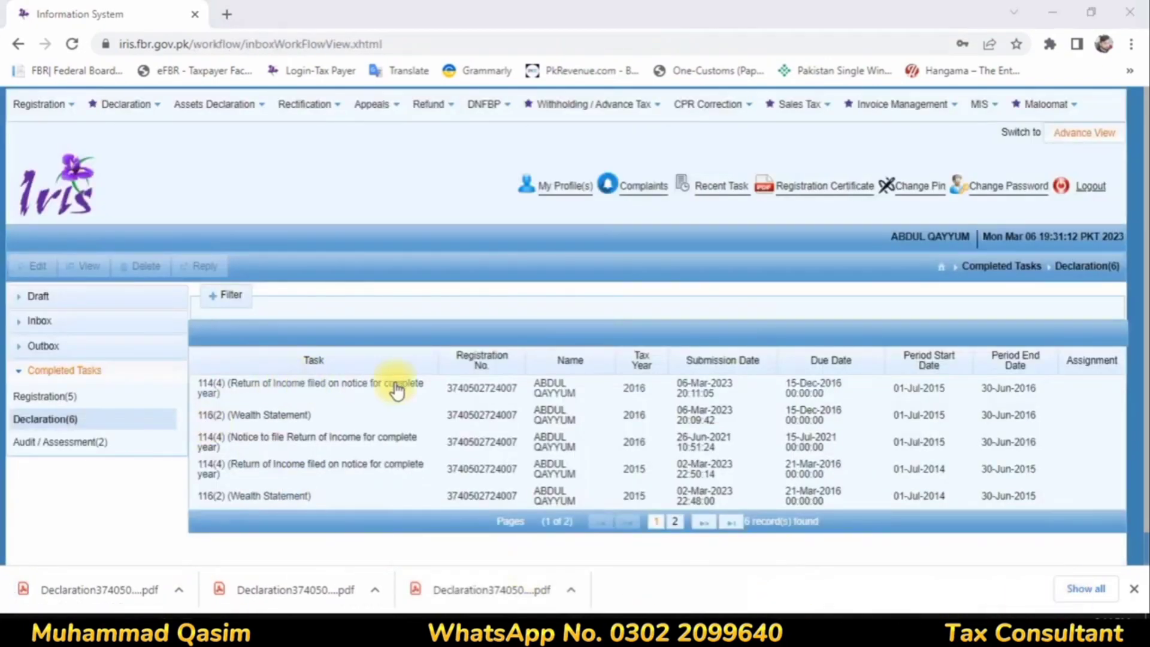
Step: View the completed 114(4) return of income for tax year 2016
{"action": "left_click", "coordinate": [512, 395]}
{"action": "left_click", "coordinate": [84, 266]}
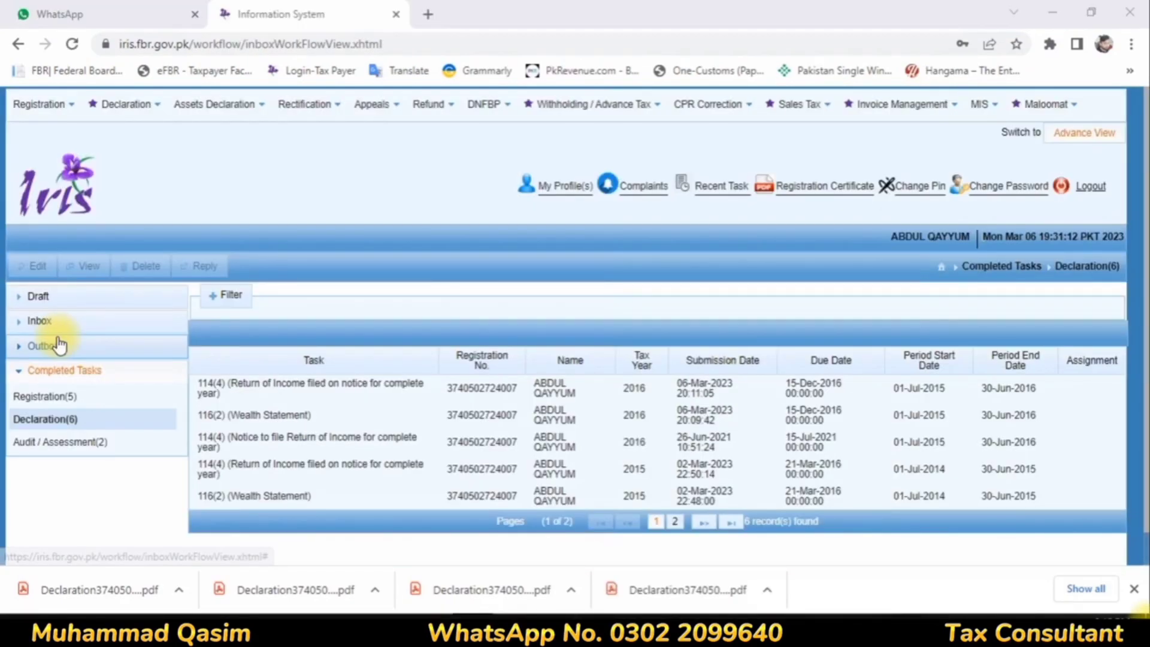
Step: List the declaration notices waiting in the Inbox
{"action": "left_click", "coordinate": [40, 321]}
{"action": "left_click", "coordinate": [89, 371]}
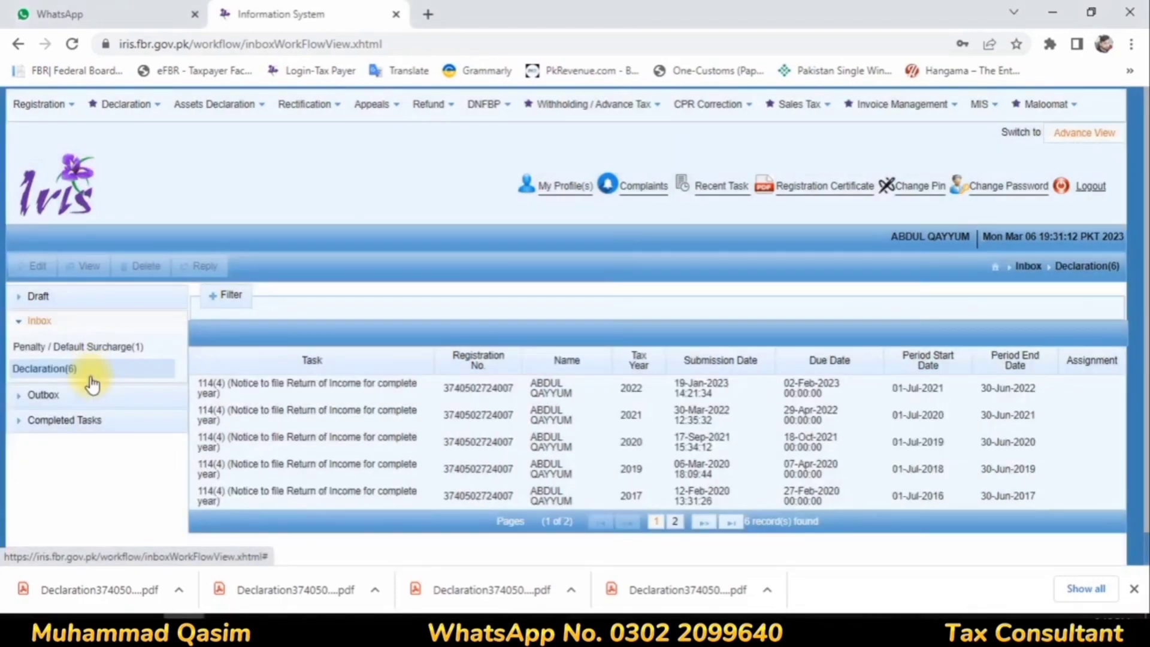
Step: Reply to the 2017 notice in the Inbox with task 2113, the 114(4) return of income filed on notice for complete year
{"action": "left_click", "coordinate": [629, 500]}
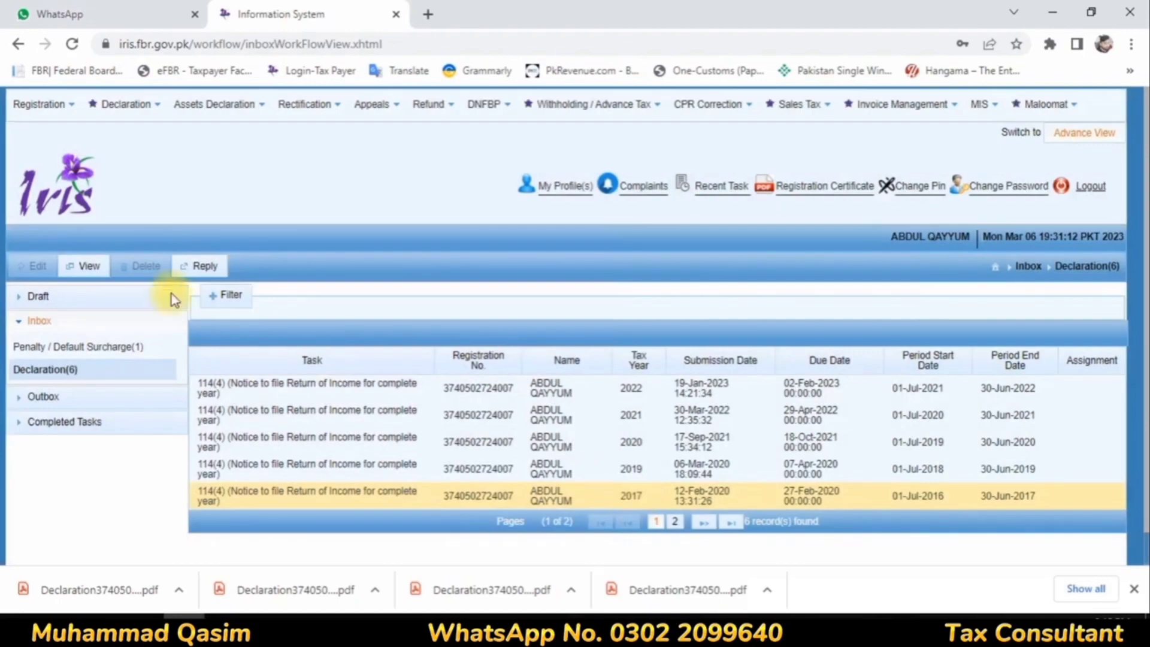
{"action": "left_click", "coordinate": [196, 265]}
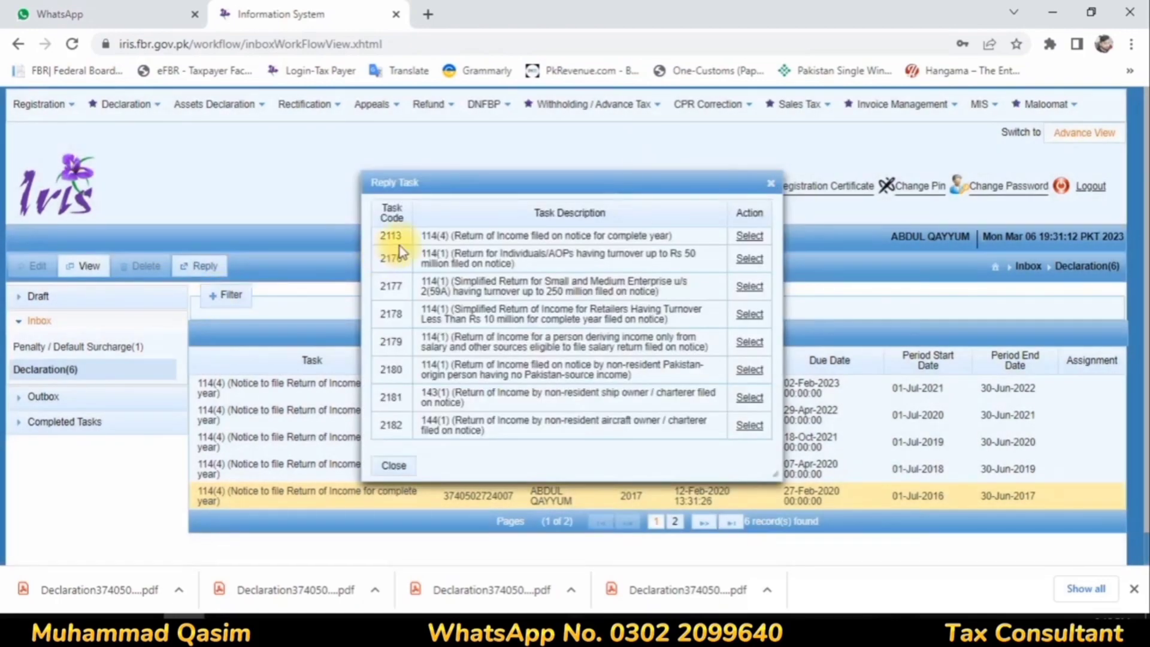
{"action": "left_click", "coordinate": [749, 236]}
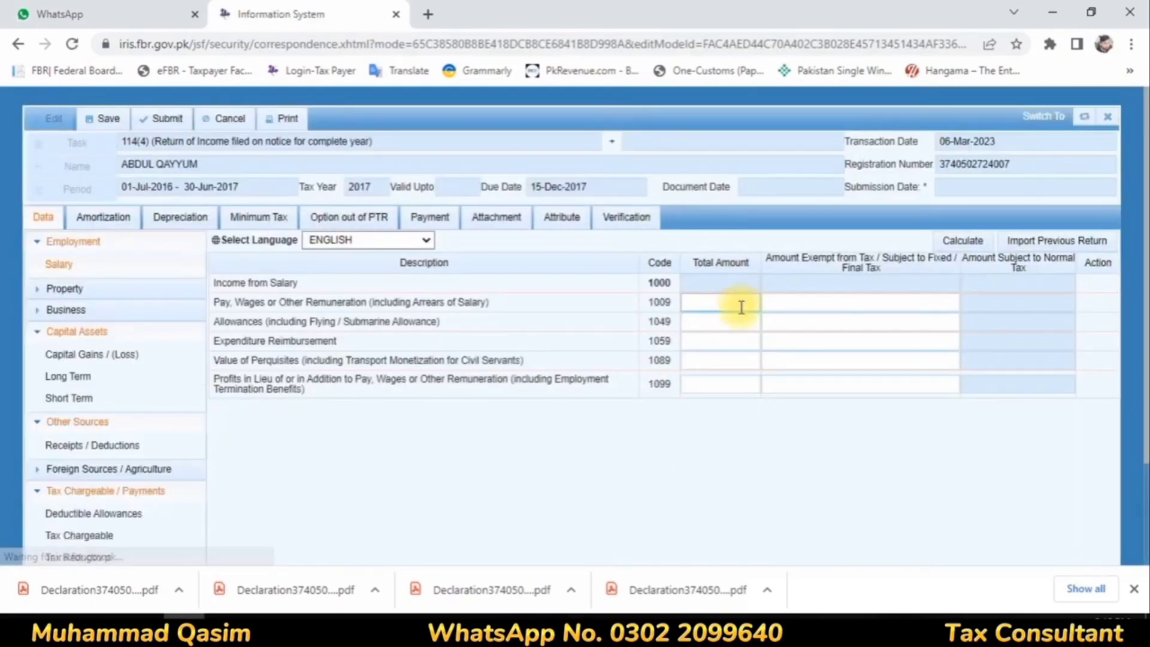
Step: Enter 428,000 as total pay and wages with 28,531 exempt from tax, and calculate the salary income
{"action": "left_click", "coordinate": [741, 307]}
{"action": "type", "text": "428,"}
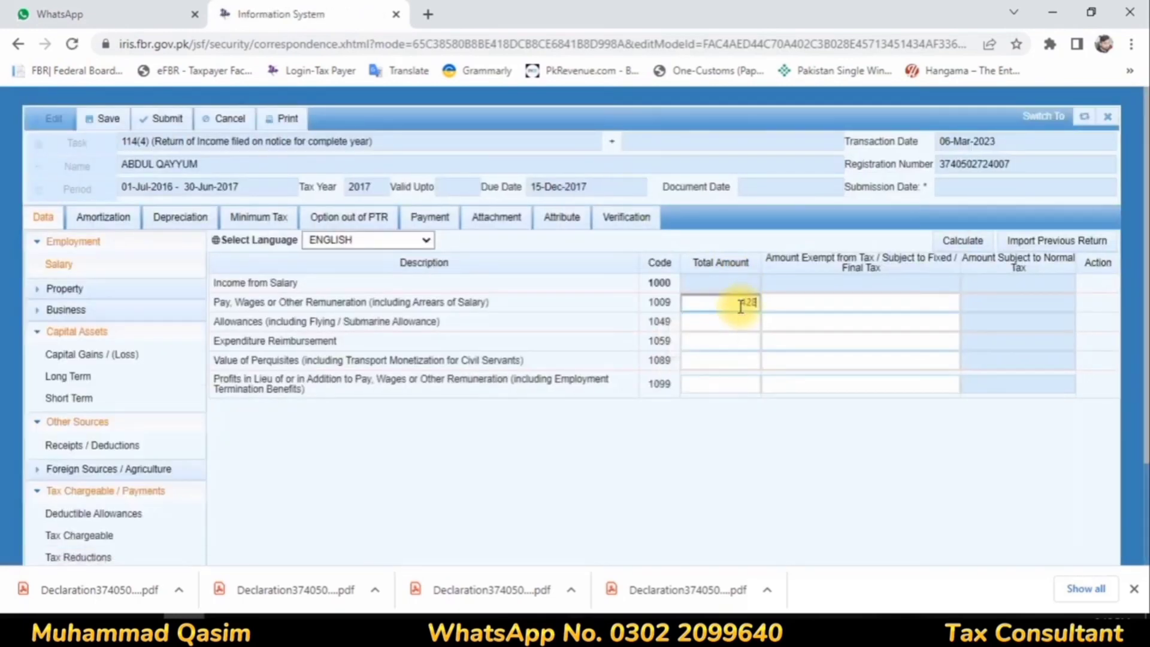
{"action": "type", "text": "000"}
{"action": "left_click", "coordinate": [811, 297]}
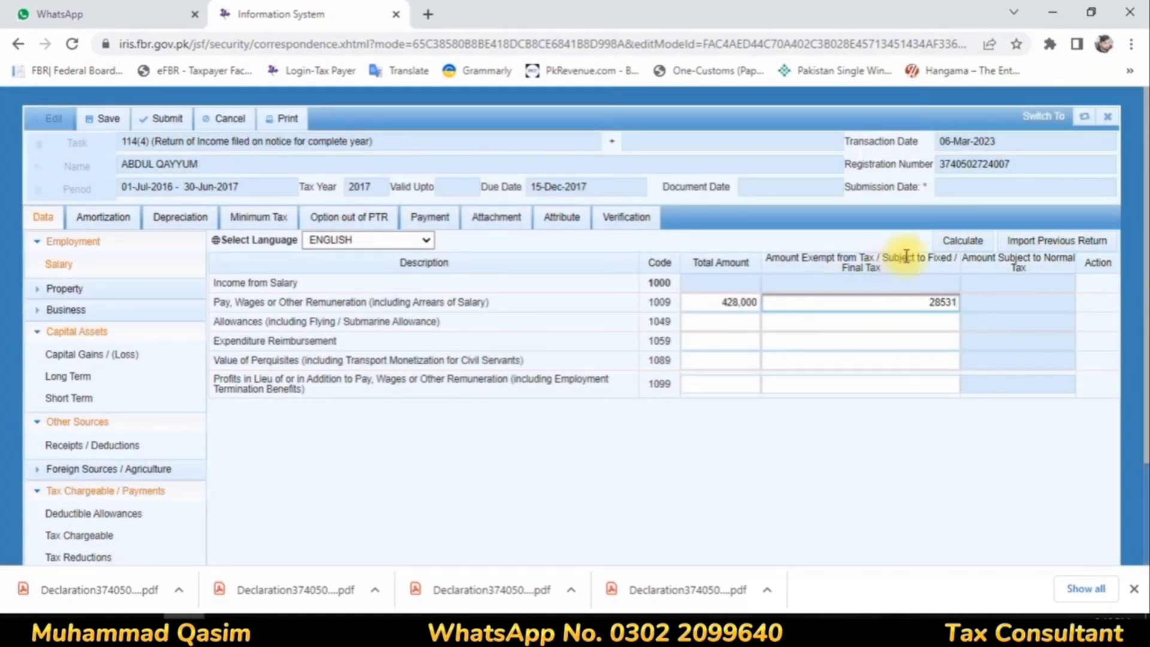
{"action": "left_click", "coordinate": [966, 242]}
{"action": "left_click", "coordinate": [965, 242]}
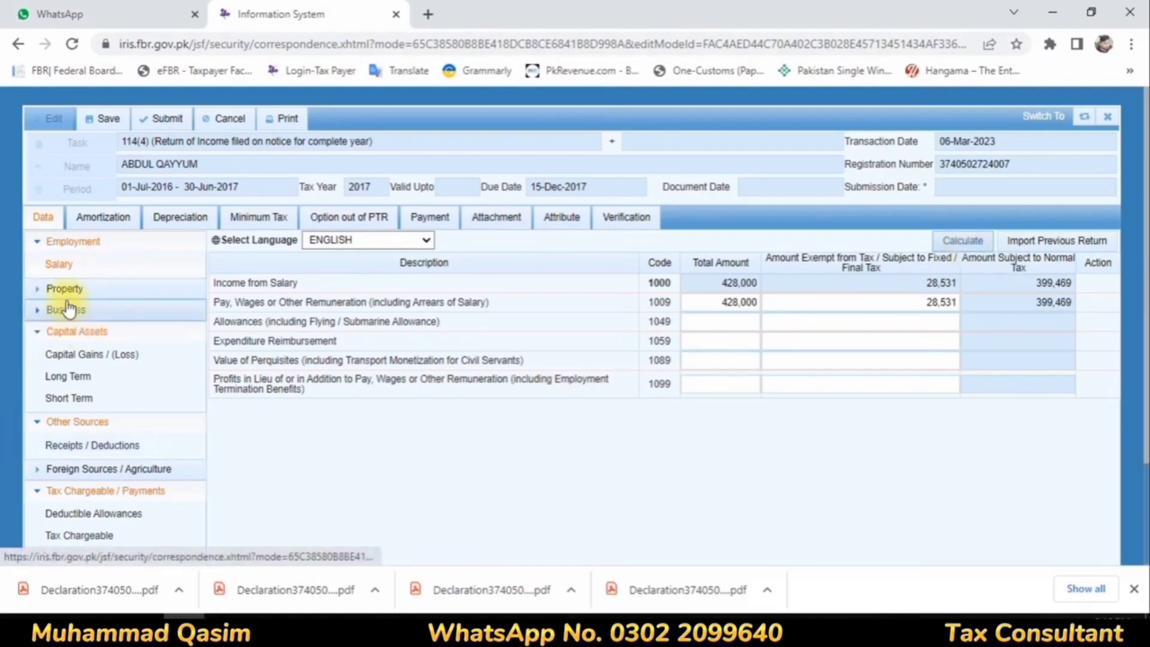
Step: Under Other Sources receipts, enter Profit on Debt of 38,930 as both total and exempt / final tax amount, and calculate
{"action": "left_click", "coordinate": [46, 252]}
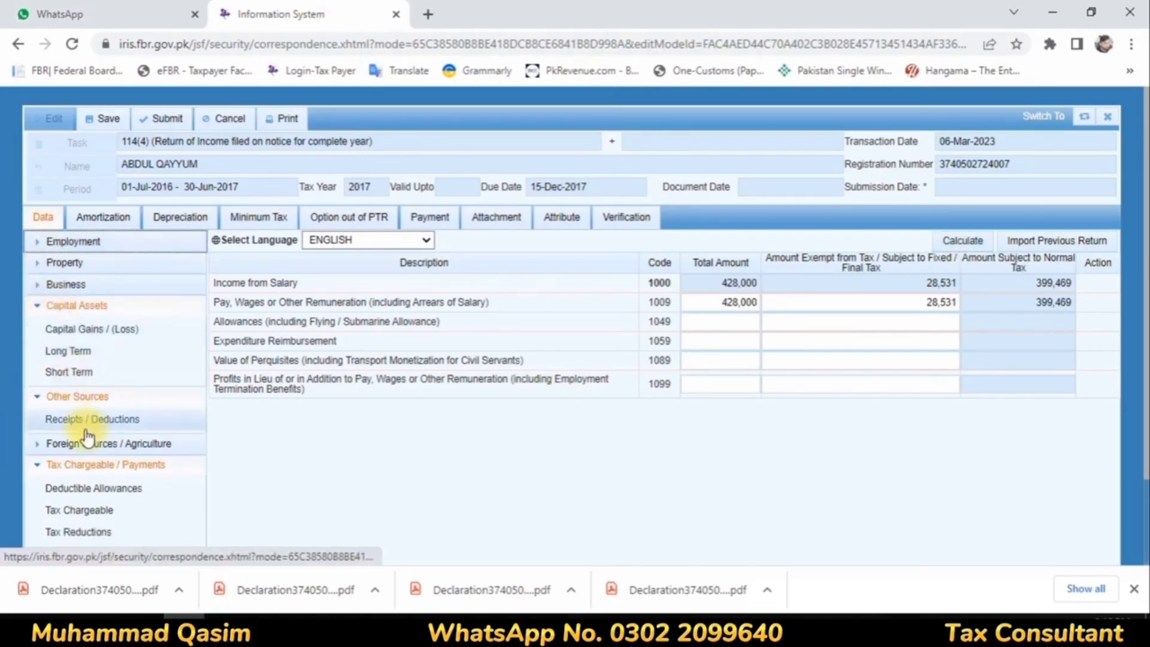
{"action": "left_click", "coordinate": [79, 419]}
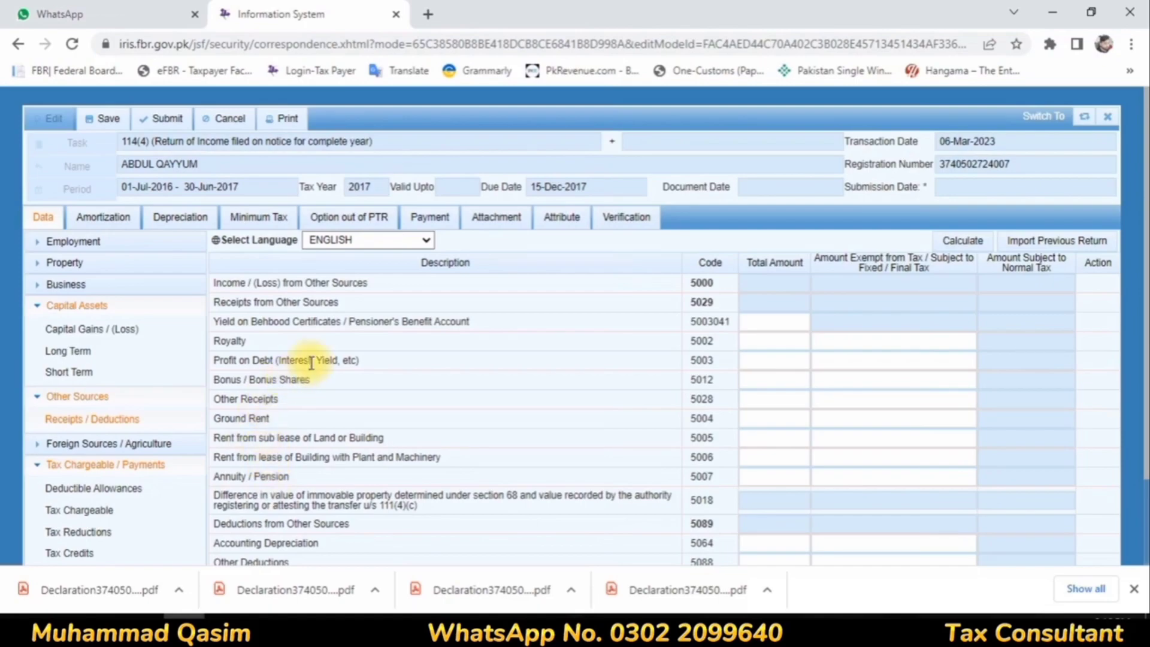
{"action": "left_click_drag", "start_coordinate": [314, 361], "coordinate": [491, 366]}
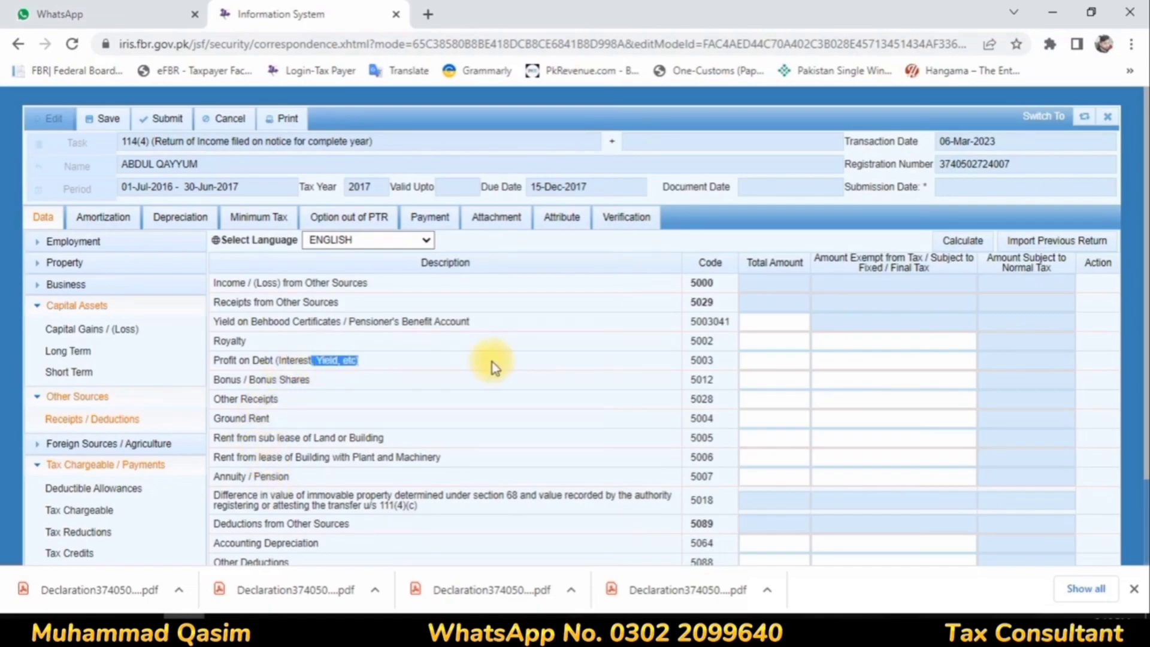
{"action": "scroll", "coordinate": [490, 372], "scroll_direction": "down", "scroll_amount": 2}
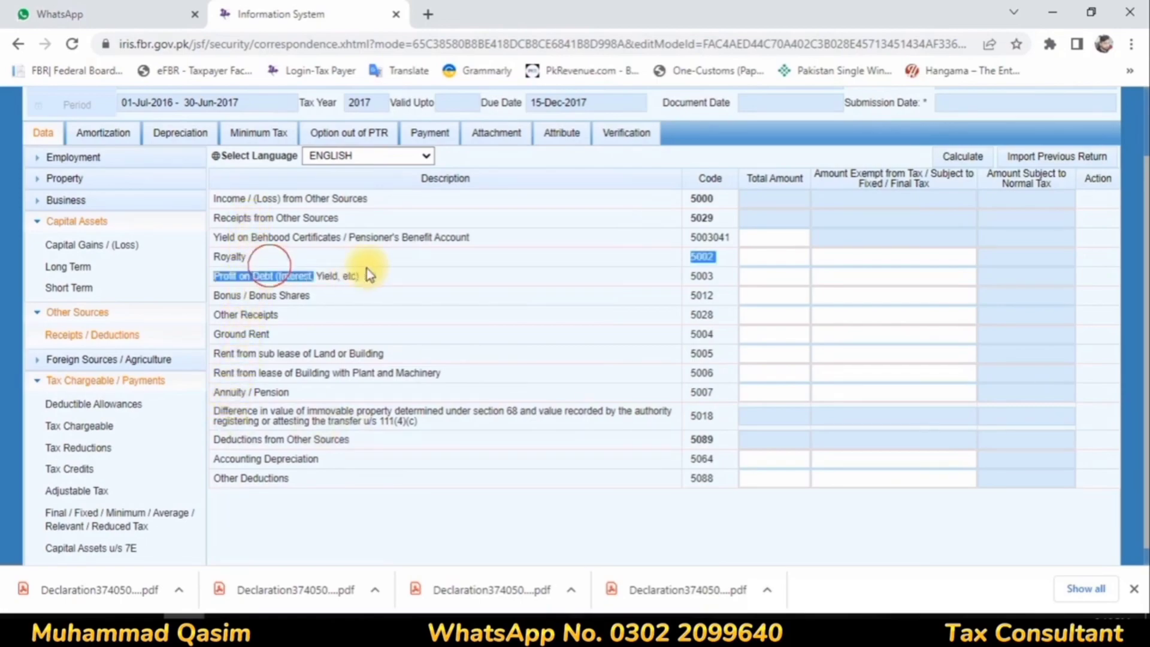
{"action": "left_click", "coordinate": [800, 277]}
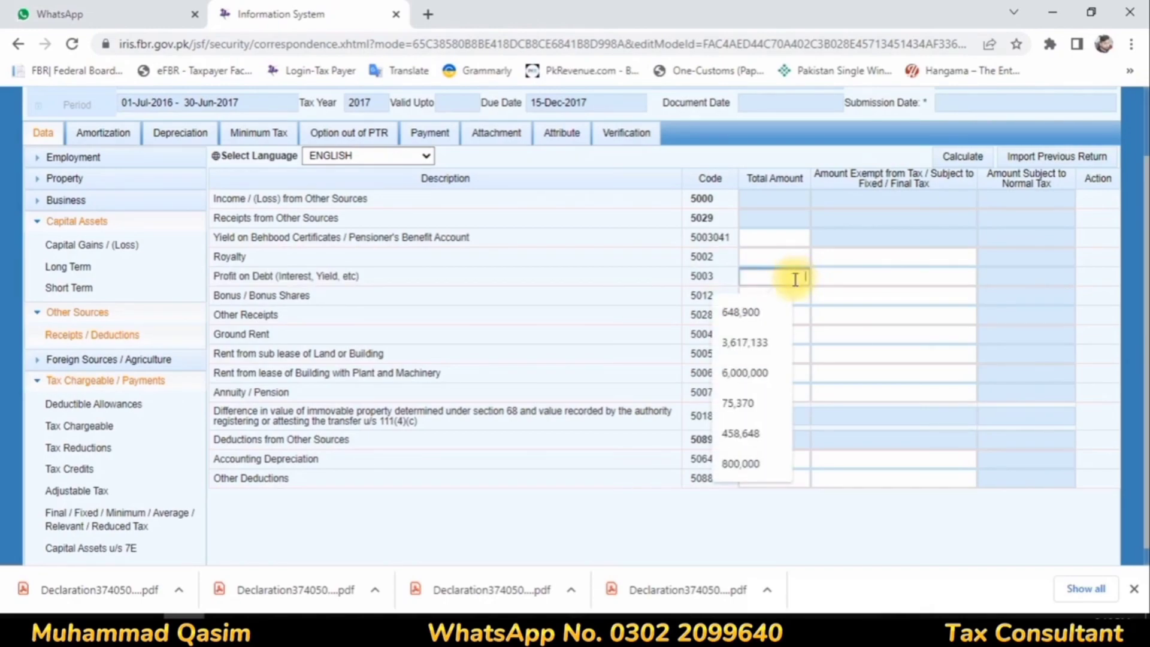
{"action": "type", "text": "3093"}
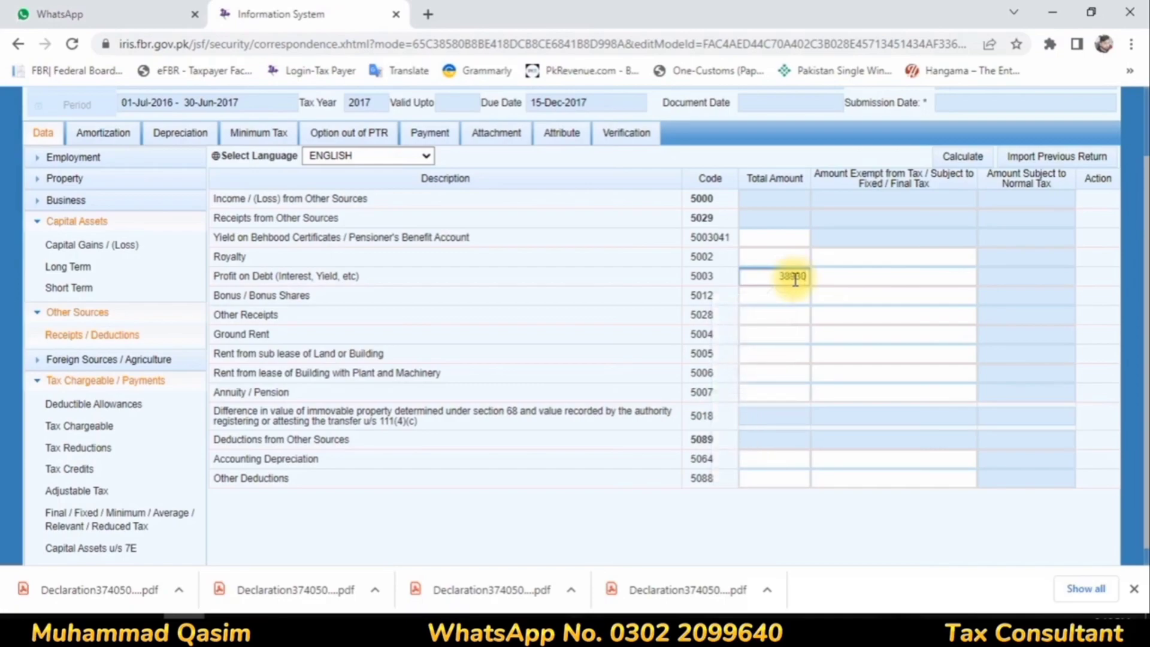
{"action": "left_click", "coordinate": [855, 277]}
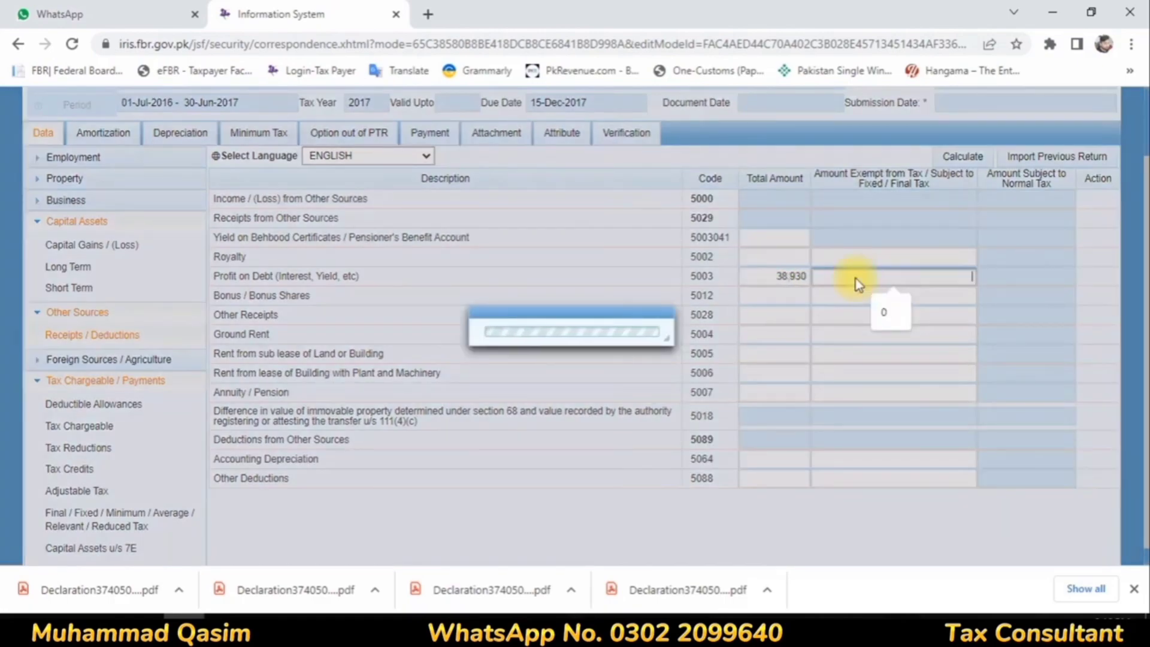
{"action": "type", "text": "38930"}
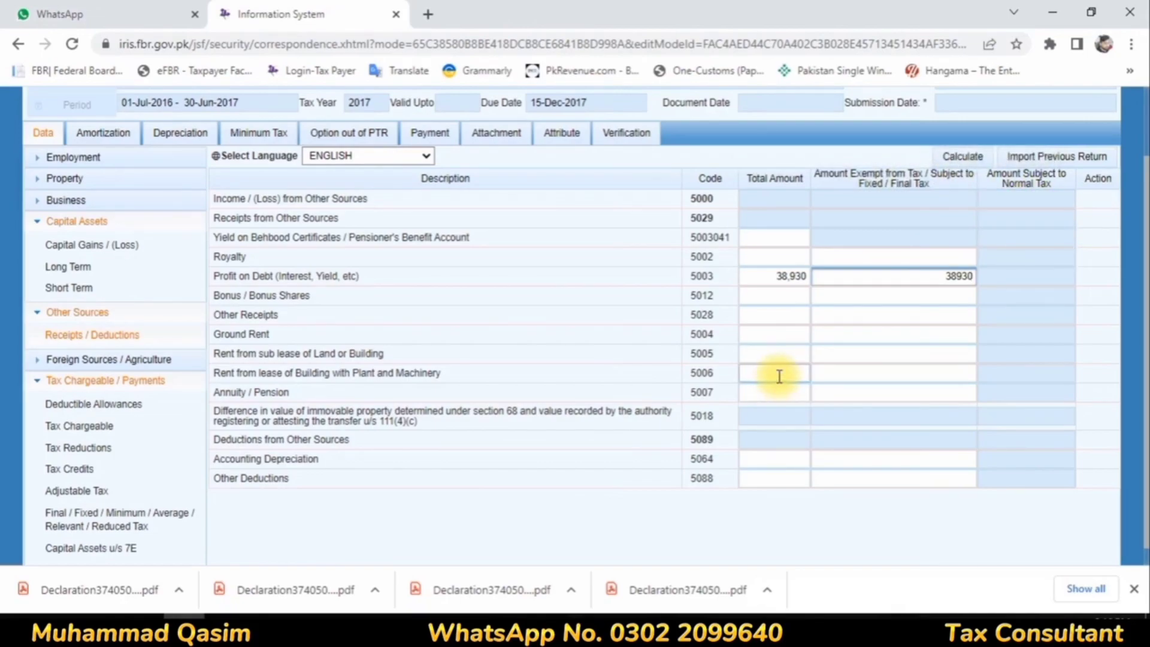
{"action": "left_click", "coordinate": [880, 297]}
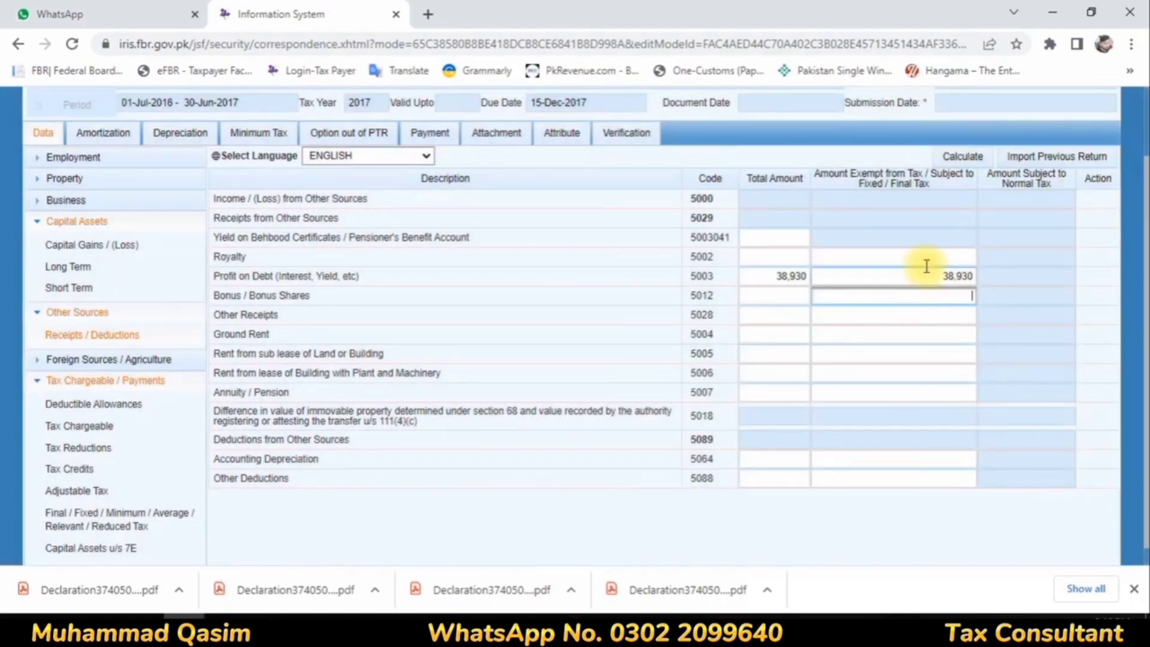
{"action": "left_click", "coordinate": [960, 158]}
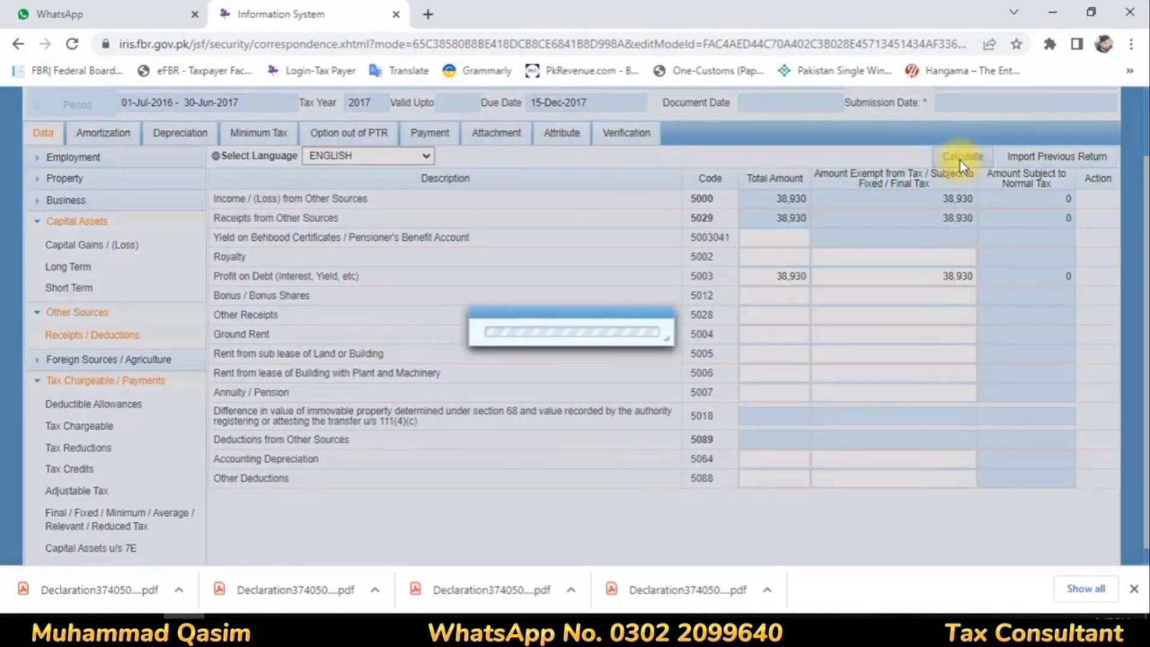
{"action": "scroll", "coordinate": [827, 375], "scroll_direction": "up", "scroll_amount": 2}
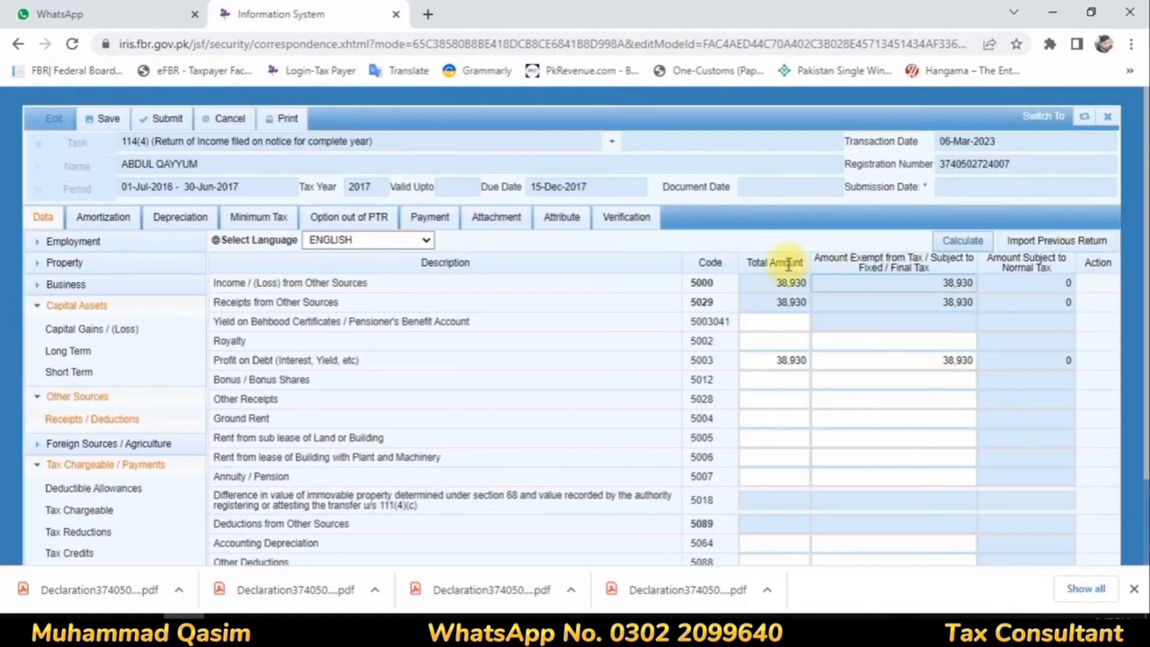
Step: Locate the Profit on debt u/s 7B row in the Final / Fixed / Minimum Tax section by searching the page for "profit"
{"action": "scroll", "coordinate": [486, 321], "scroll_direction": "down", "scroll_amount": 2}
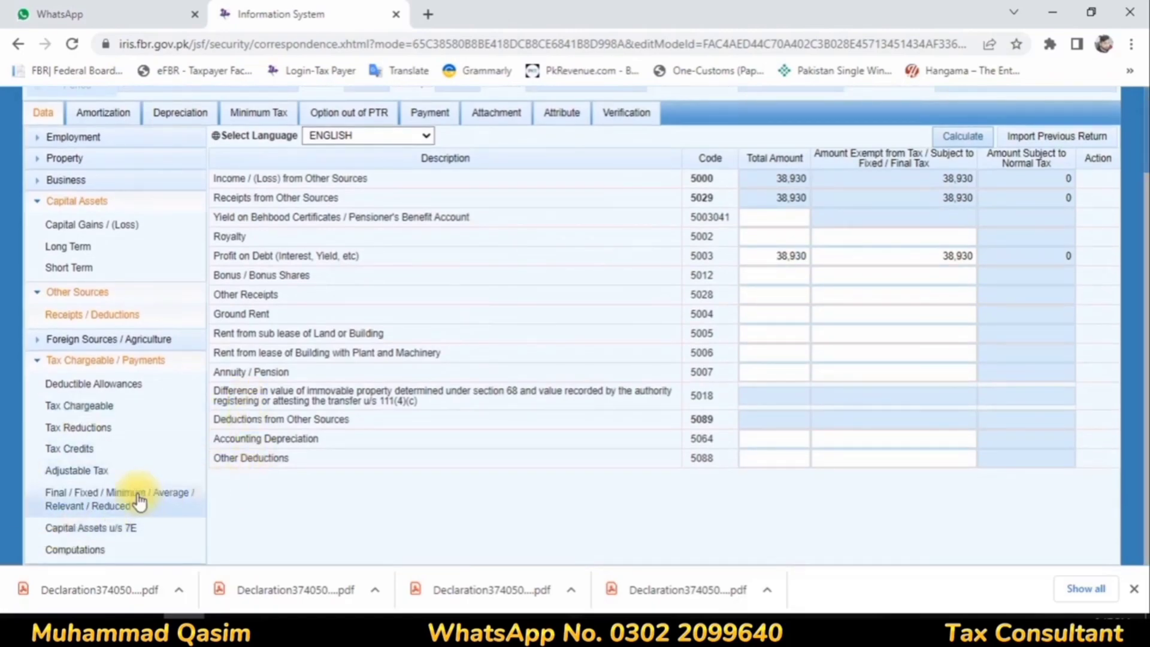
{"action": "left_click", "coordinate": [105, 499]}
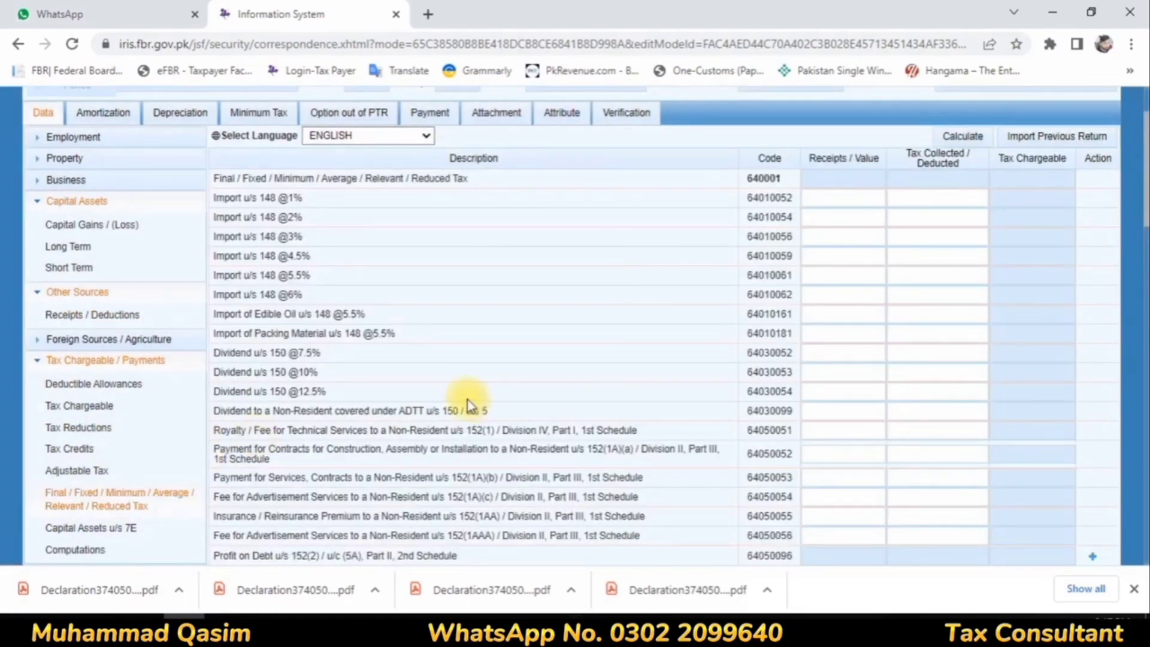
{"action": "scroll", "coordinate": [326, 409], "scroll_direction": "down", "scroll_amount": 5}
{"action": "scroll", "coordinate": [322, 406], "scroll_direction": "up", "scroll_amount": 2}
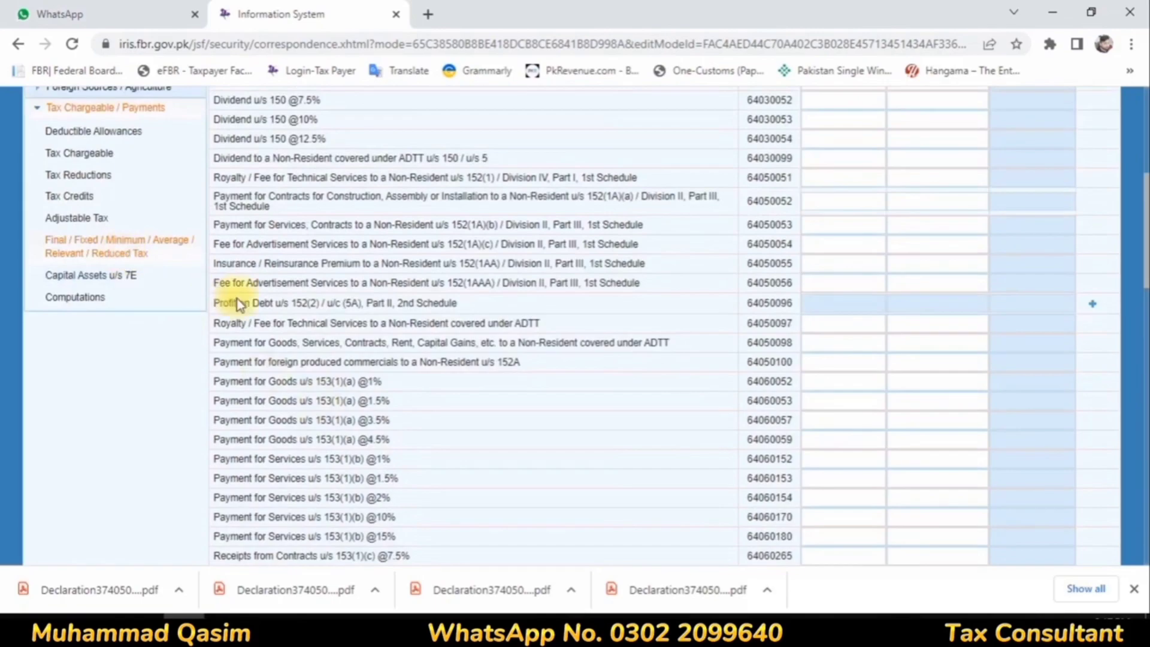
{"action": "scroll", "coordinate": [311, 290], "scroll_direction": "down", "scroll_amount": 5}
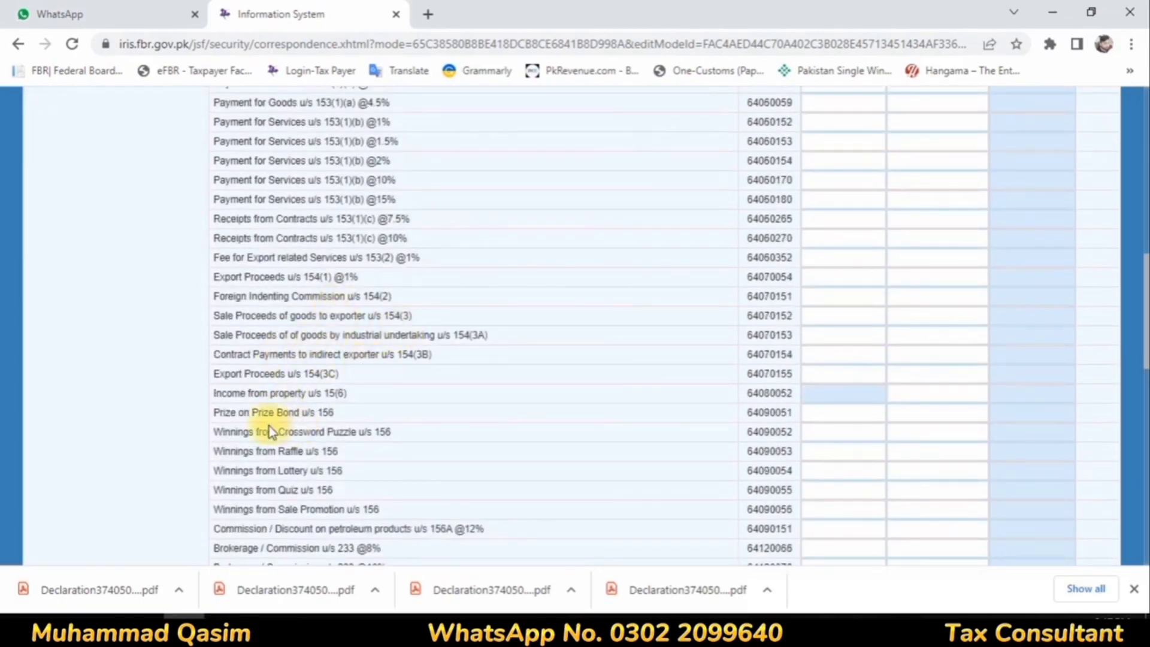
{"action": "scroll", "coordinate": [377, 462], "scroll_direction": "down", "scroll_amount": 3}
{"action": "scroll", "coordinate": [378, 462], "scroll_direction": "down", "scroll_amount": 4}
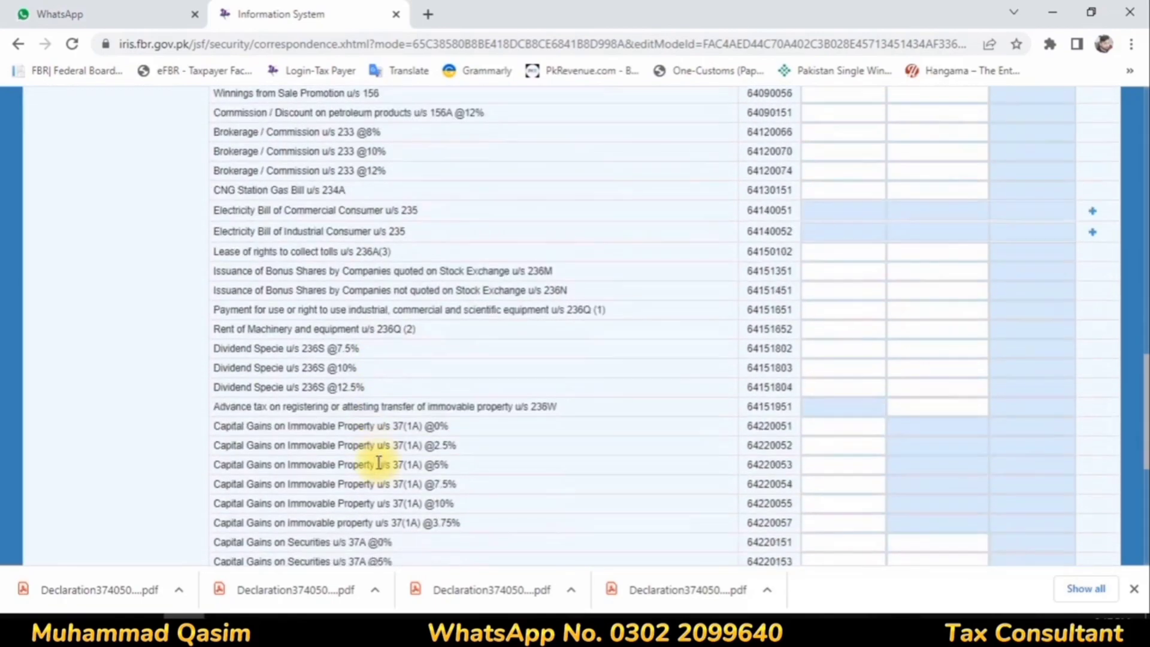
{"action": "scroll", "coordinate": [379, 463], "scroll_direction": "down", "scroll_amount": 6}
{"action": "scroll", "coordinate": [379, 462], "scroll_direction": "up", "scroll_amount": 10}
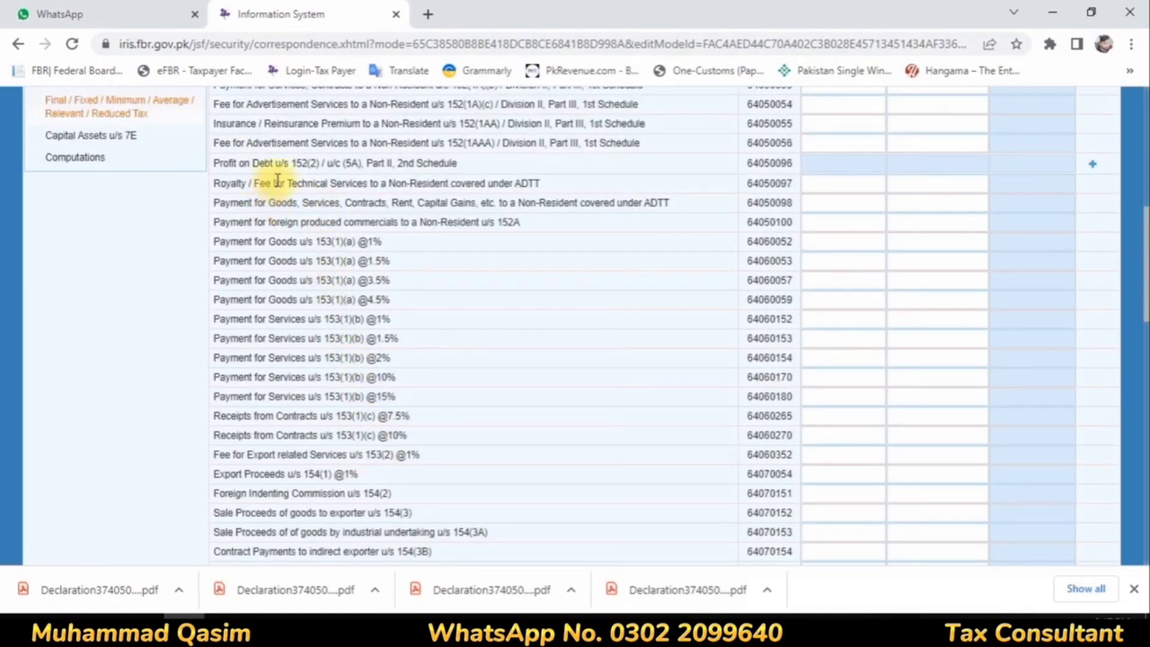
{"action": "key", "text": "ctrl+f"}
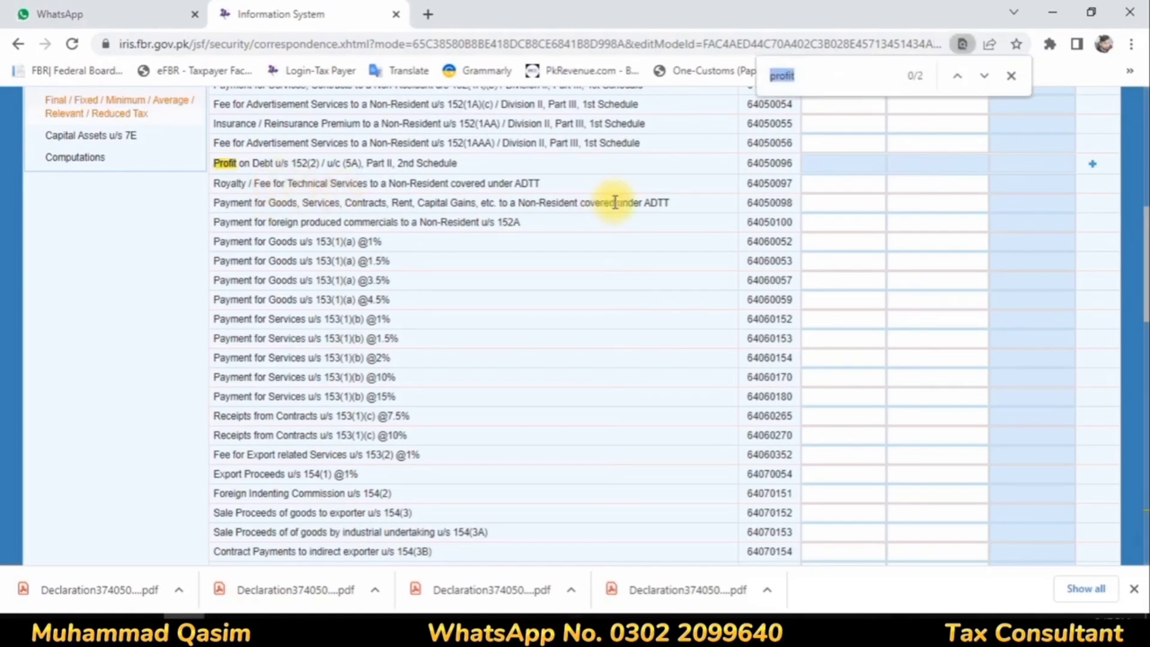
{"action": "key", "text": "Return"}
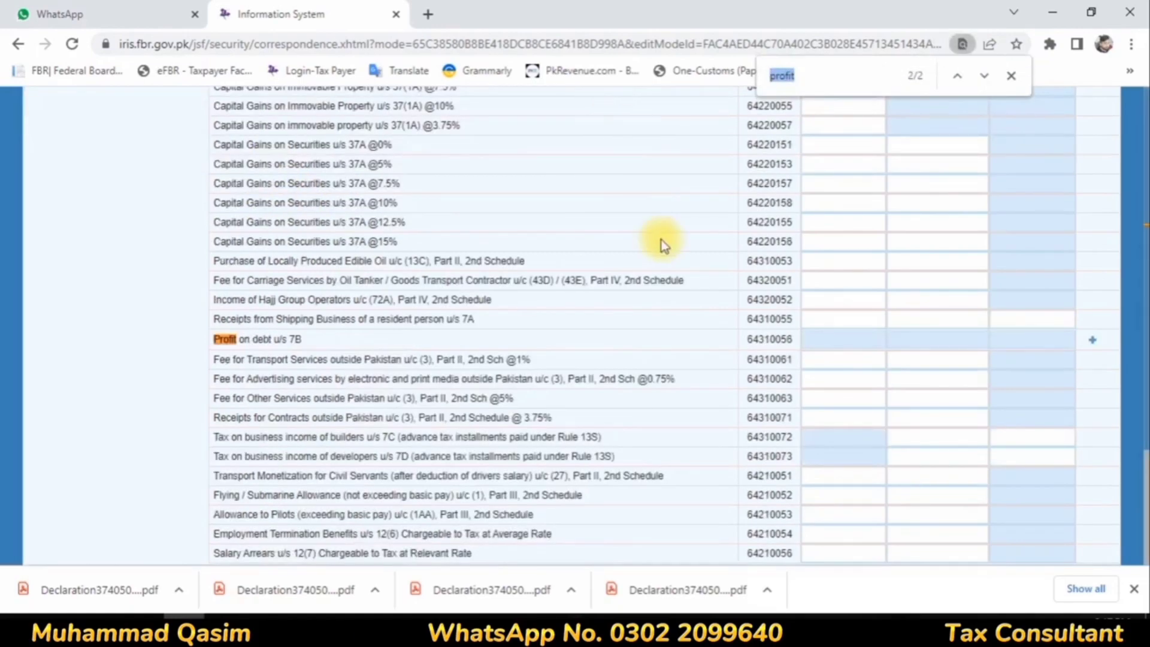
Step: Add an entry under Profit on debt u/s 7B with investment Bank and contents "Profit Bank Al Habib"
{"action": "left_click", "coordinate": [1094, 342]}
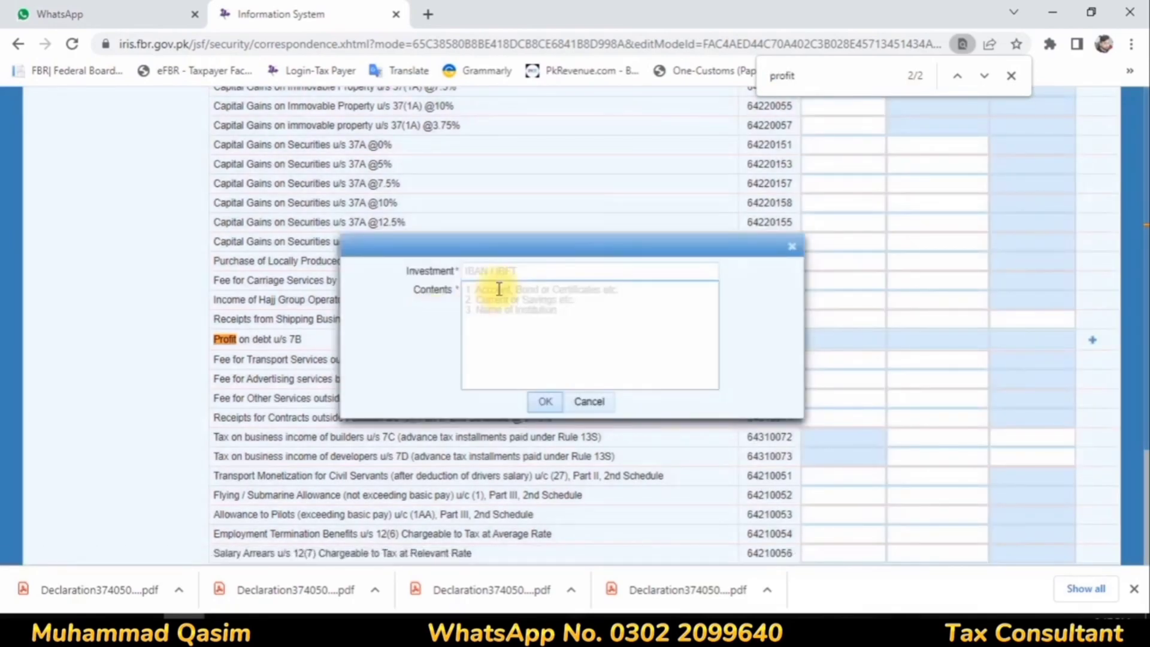
{"action": "left_click", "coordinate": [501, 273]}
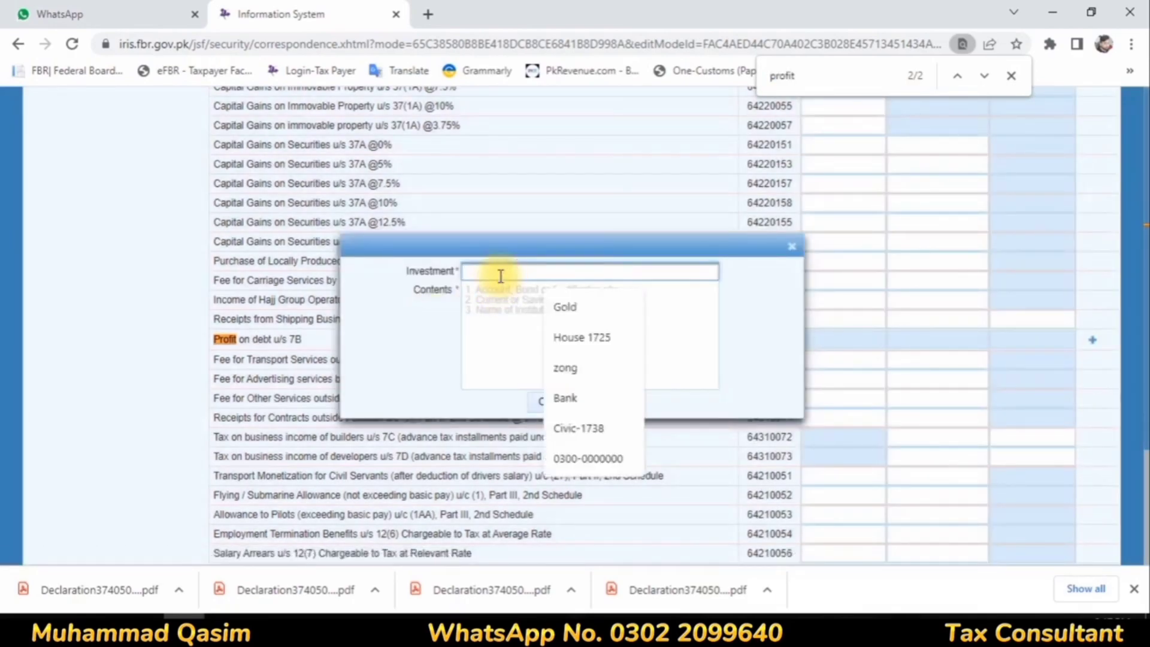
{"action": "left_click", "coordinate": [568, 398]}
{"action": "left_click", "coordinate": [516, 300]}
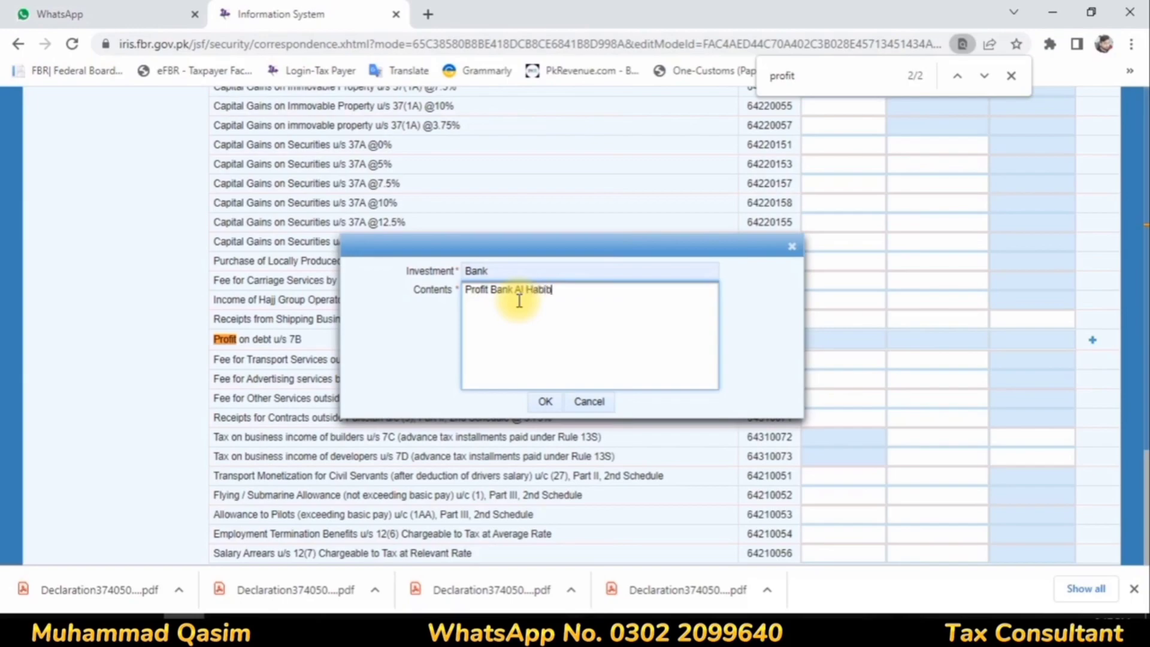
{"action": "left_click", "coordinate": [542, 400]}
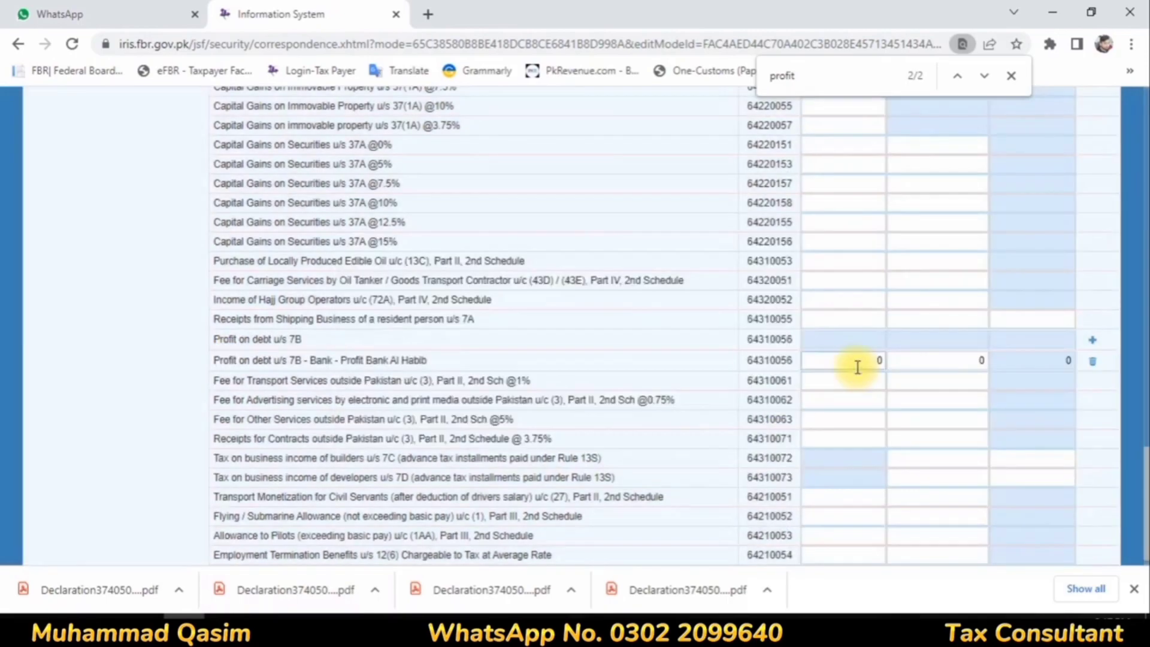
Step: Open the receipts value of the Bank Al Habib profit on debt entry for editing
{"action": "left_click", "coordinate": [859, 364]}
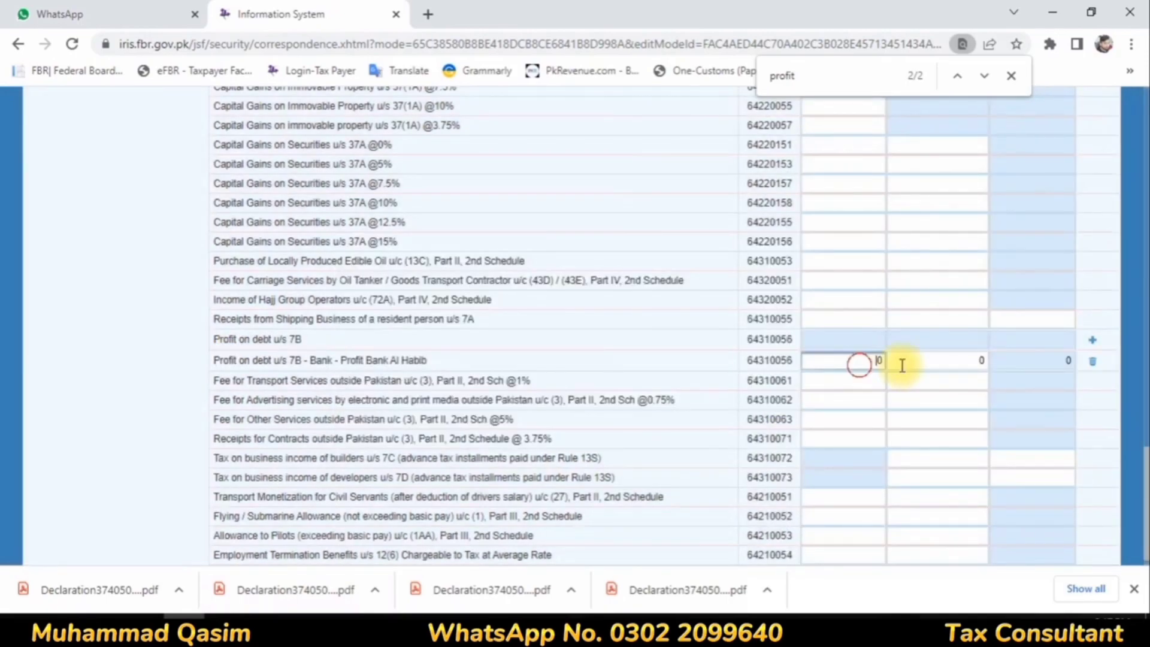
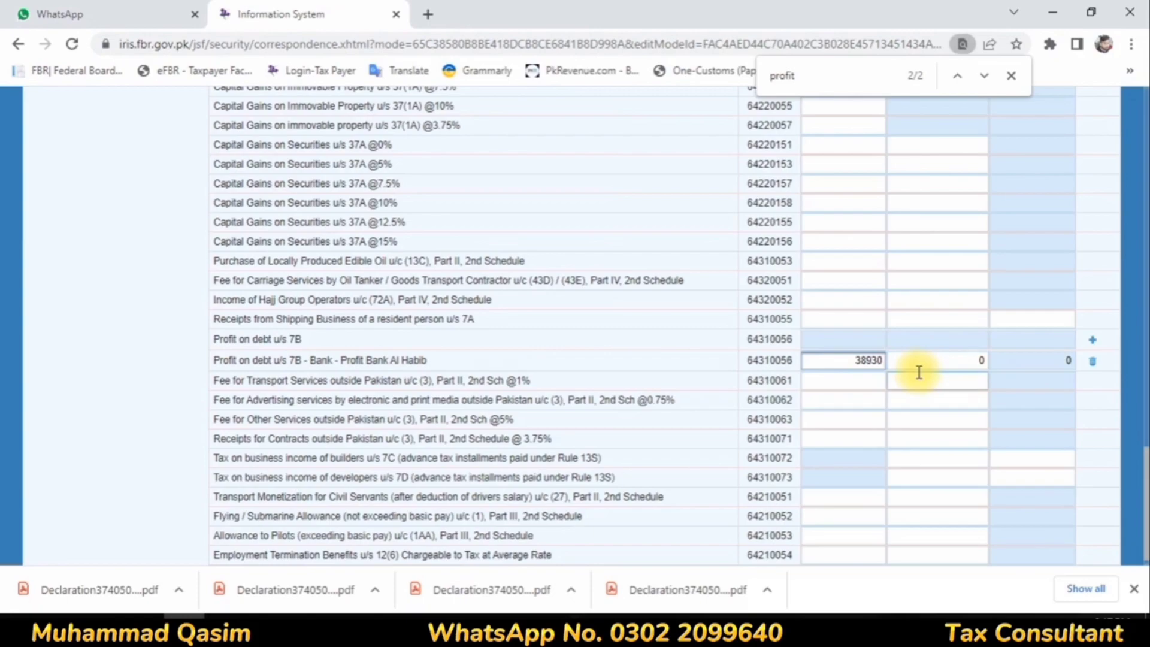
Step: Complete the Bank Al Habib profit on debt entry with receipts of 38,930 and tax deducted of 3,893, and calculate
{"action": "left_click", "coordinate": [962, 361]}
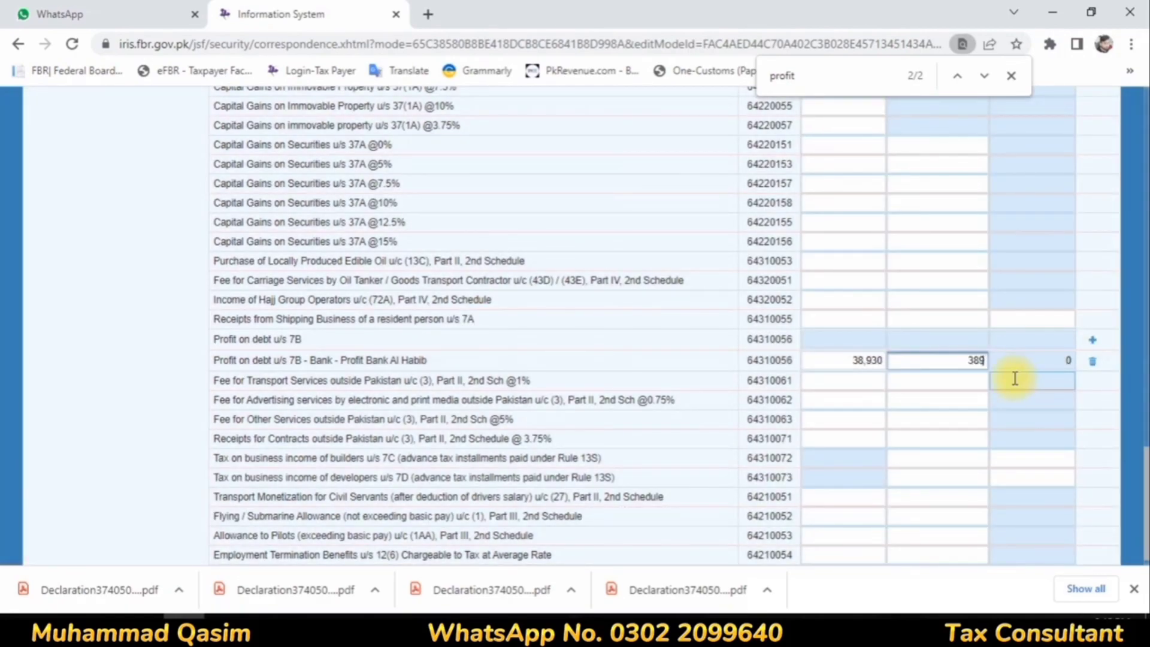
{"action": "left_click", "coordinate": [931, 385]}
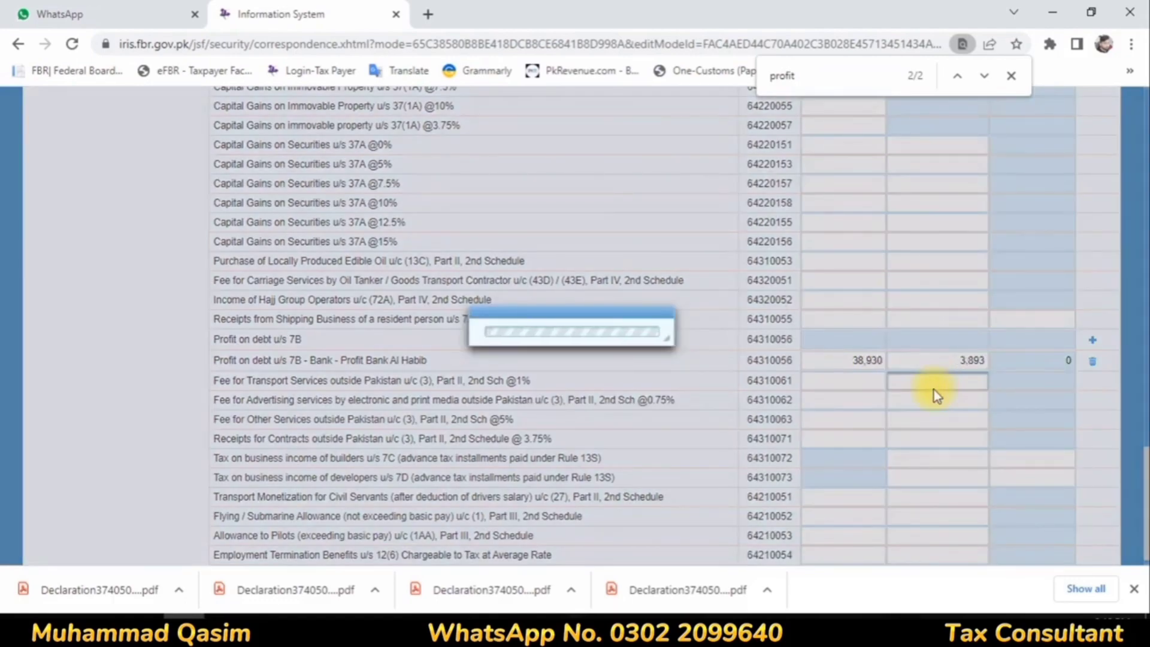
{"action": "scroll", "coordinate": [919, 498], "scroll_direction": "up", "scroll_amount": 15}
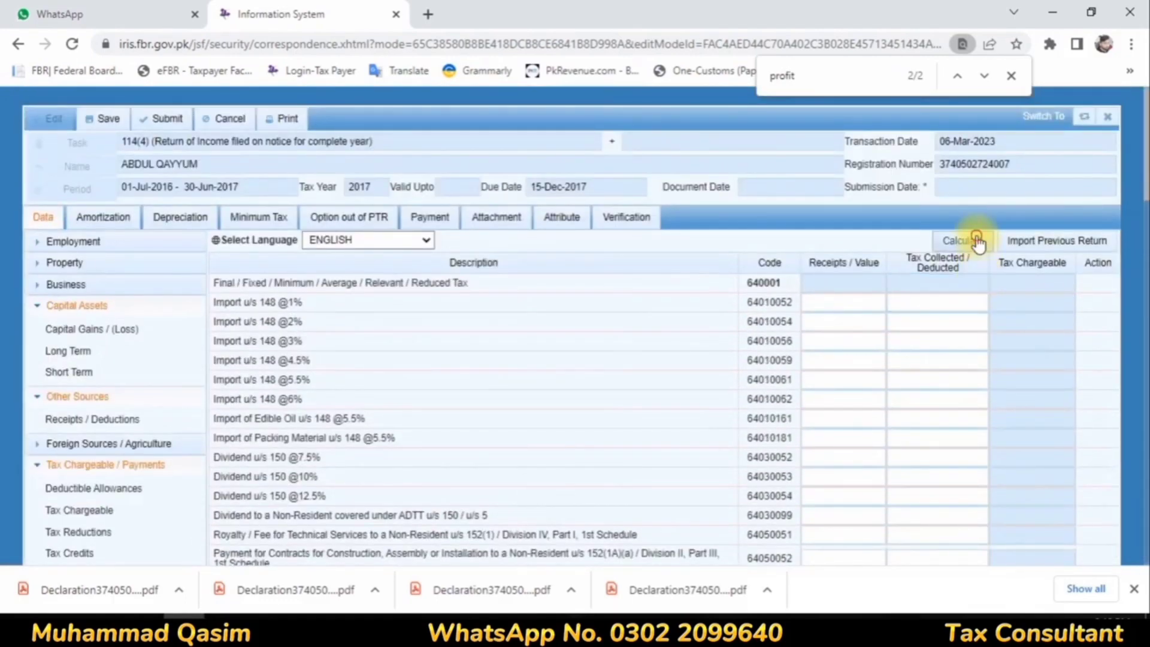
{"action": "left_click", "coordinate": [976, 240]}
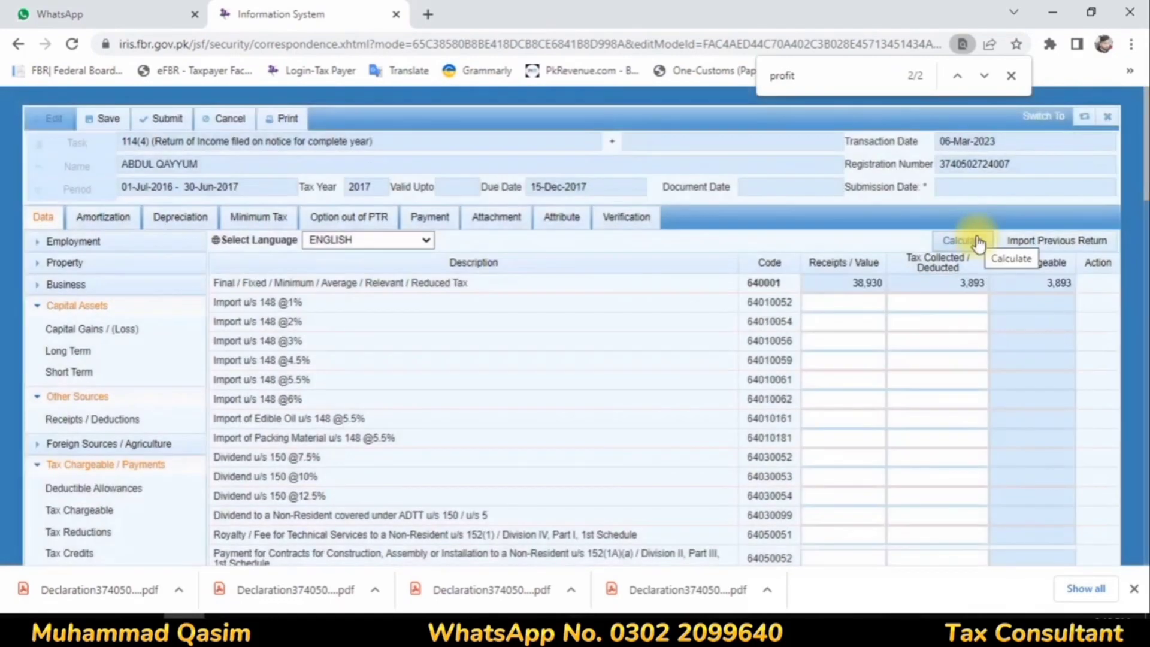
{"action": "left_click", "coordinate": [976, 237]}
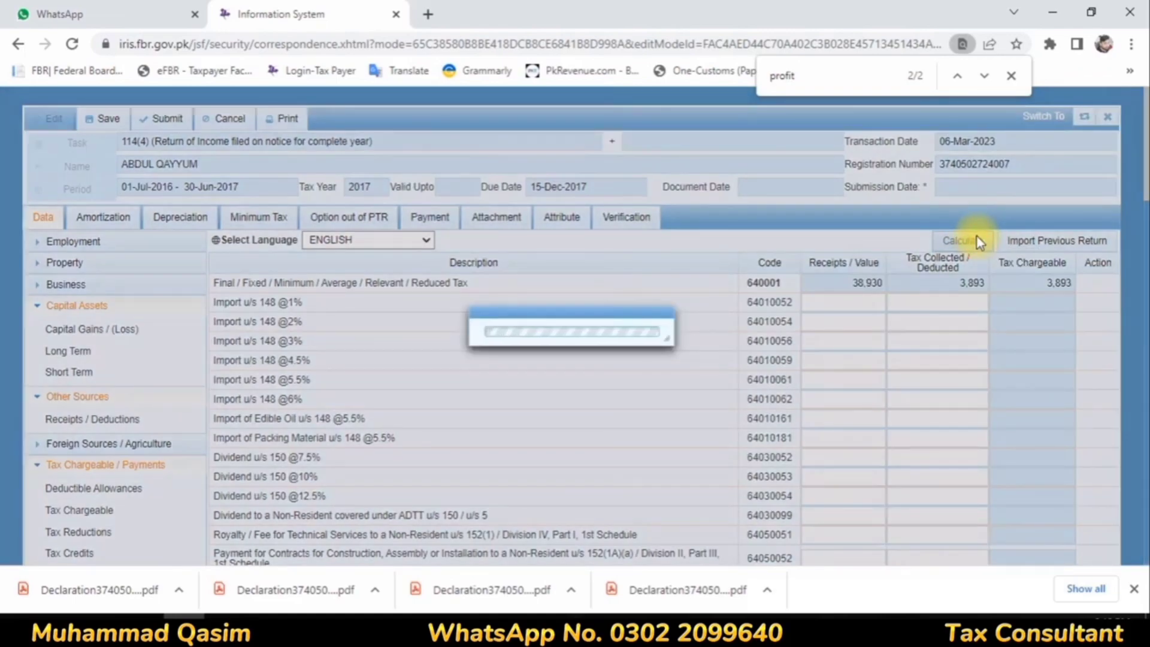
Step: Examine the return's Computations section, comparing withholding income tax with tax chargeable, and recalculate
{"action": "scroll", "coordinate": [146, 304], "scroll_direction": "down", "scroll_amount": 8}
{"action": "scroll", "coordinate": [146, 304], "scroll_direction": "up", "scroll_amount": 3}
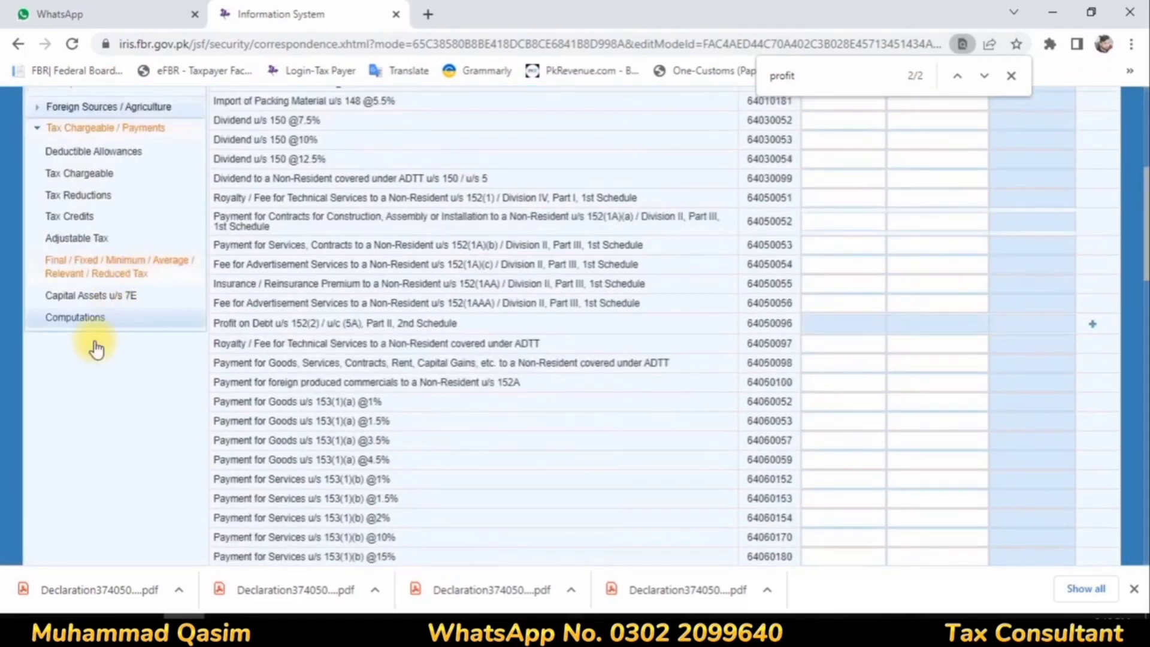
{"action": "left_click", "coordinate": [93, 316]}
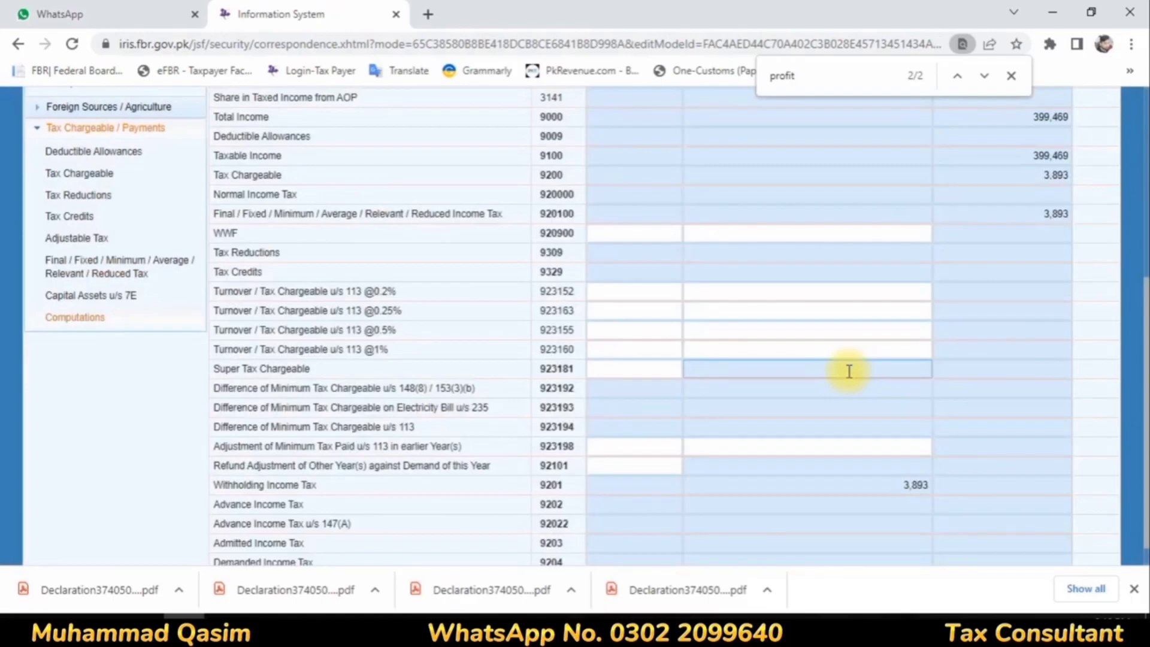
{"action": "scroll", "coordinate": [848, 371], "scroll_direction": "up", "scroll_amount": 4}
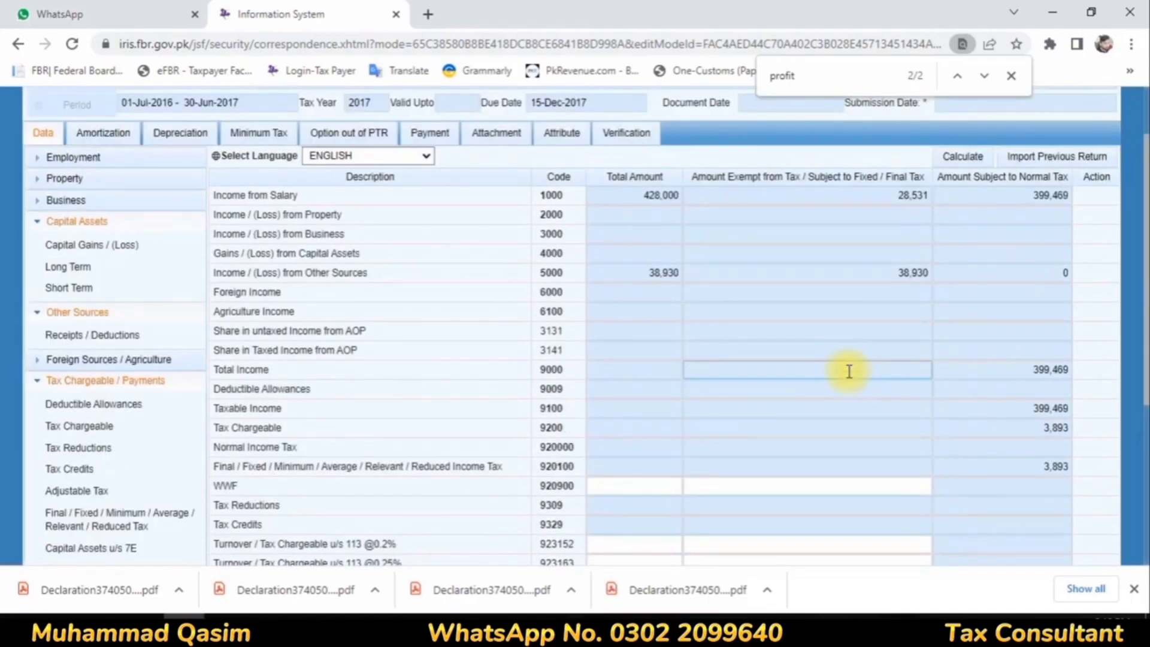
{"action": "scroll", "coordinate": [849, 371], "scroll_direction": "down", "scroll_amount": 5}
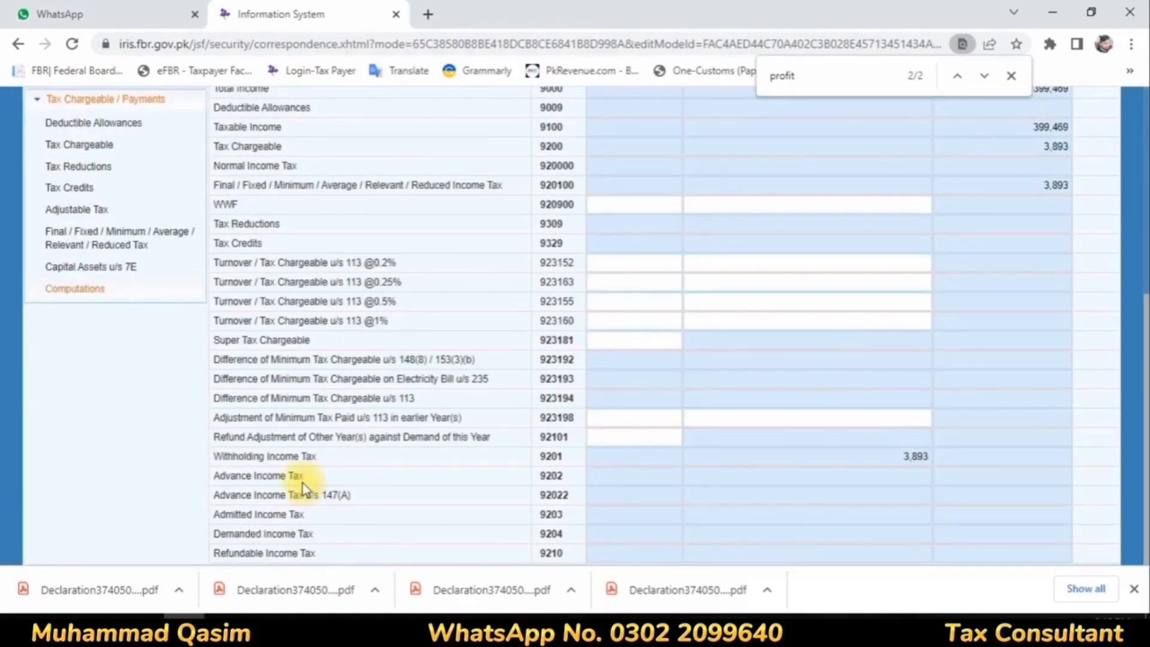
{"action": "left_click_drag", "start_coordinate": [279, 457], "coordinate": [934, 459]}
{"action": "double_click", "coordinate": [931, 457]}
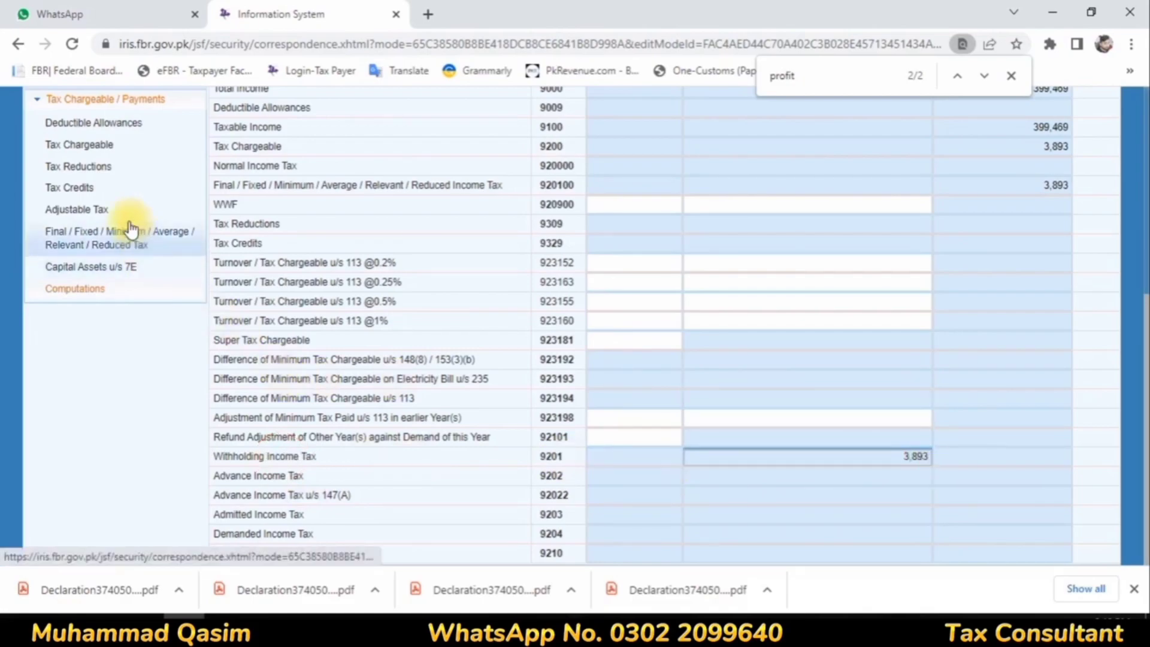
{"action": "scroll", "coordinate": [744, 372], "scroll_direction": "up", "scroll_amount": 5}
{"action": "left_click", "coordinate": [970, 240]}
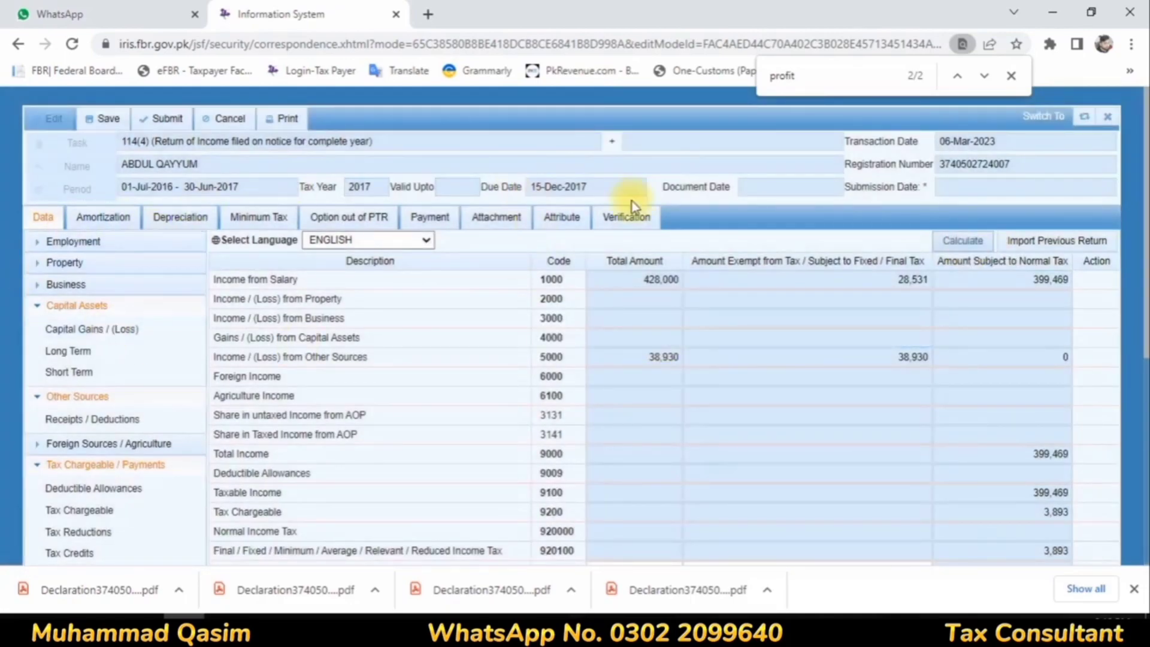
Step: Verify the return's declaration with the taxpayer's PIN, declining the browser's password update, and save the return
{"action": "left_click", "coordinate": [620, 219]}
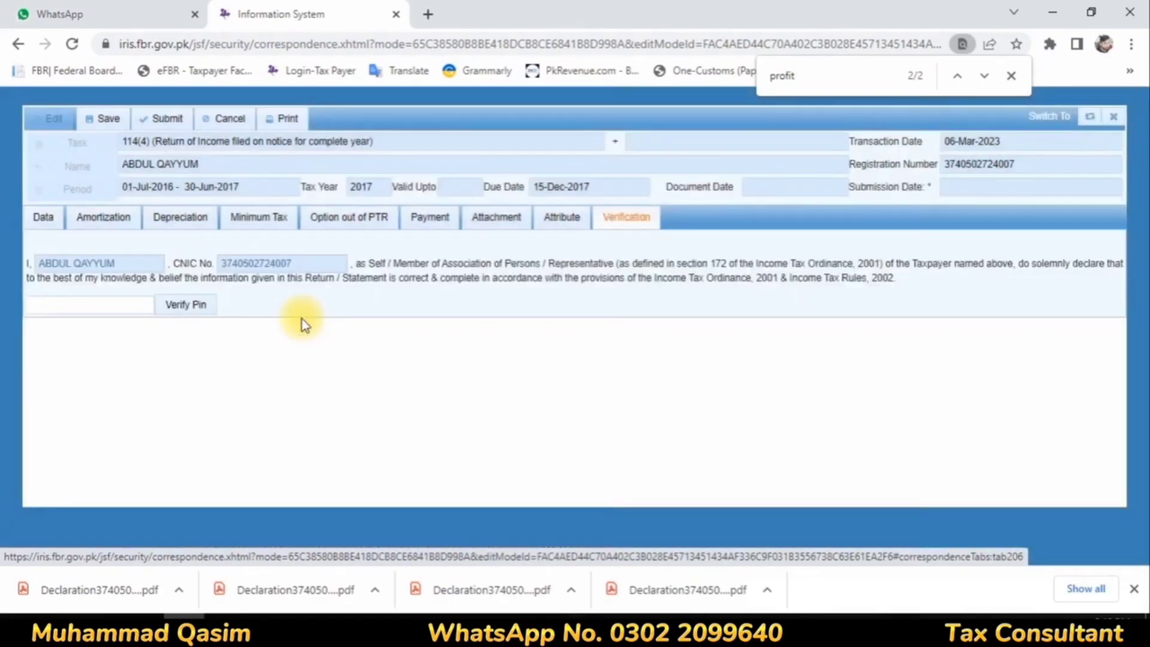
{"action": "left_click", "coordinate": [30, 304]}
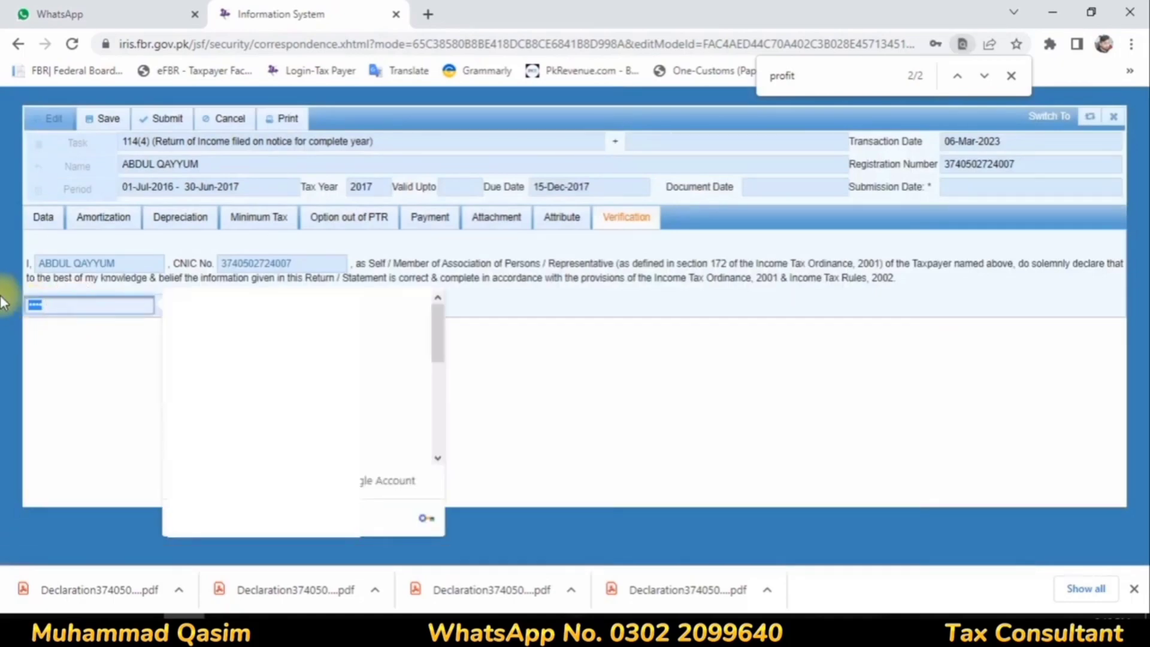
{"action": "key", "text": "BackSpace"}
{"action": "type", "text": "••••"}
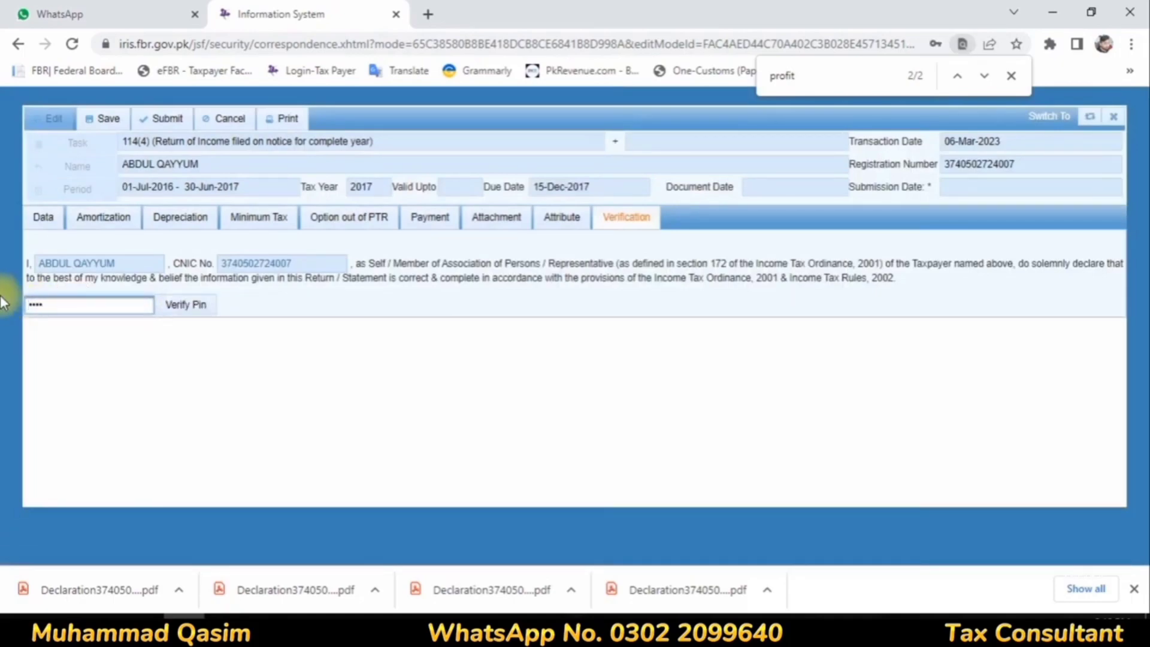
{"action": "left_click", "coordinate": [175, 305]}
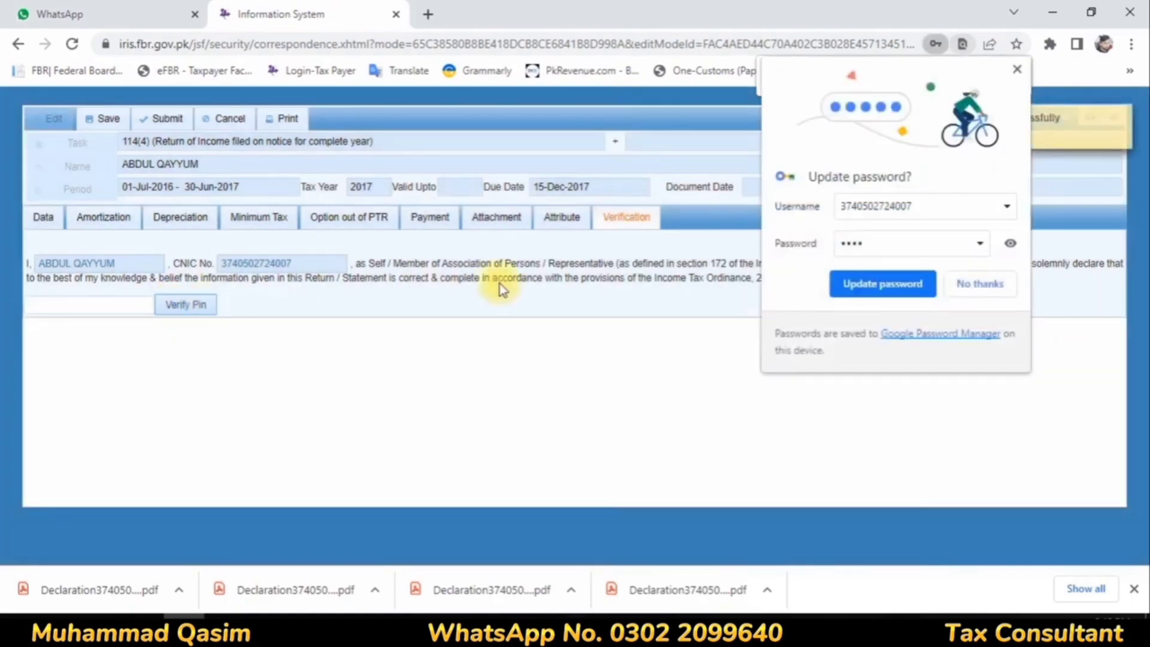
{"action": "left_click", "coordinate": [977, 284]}
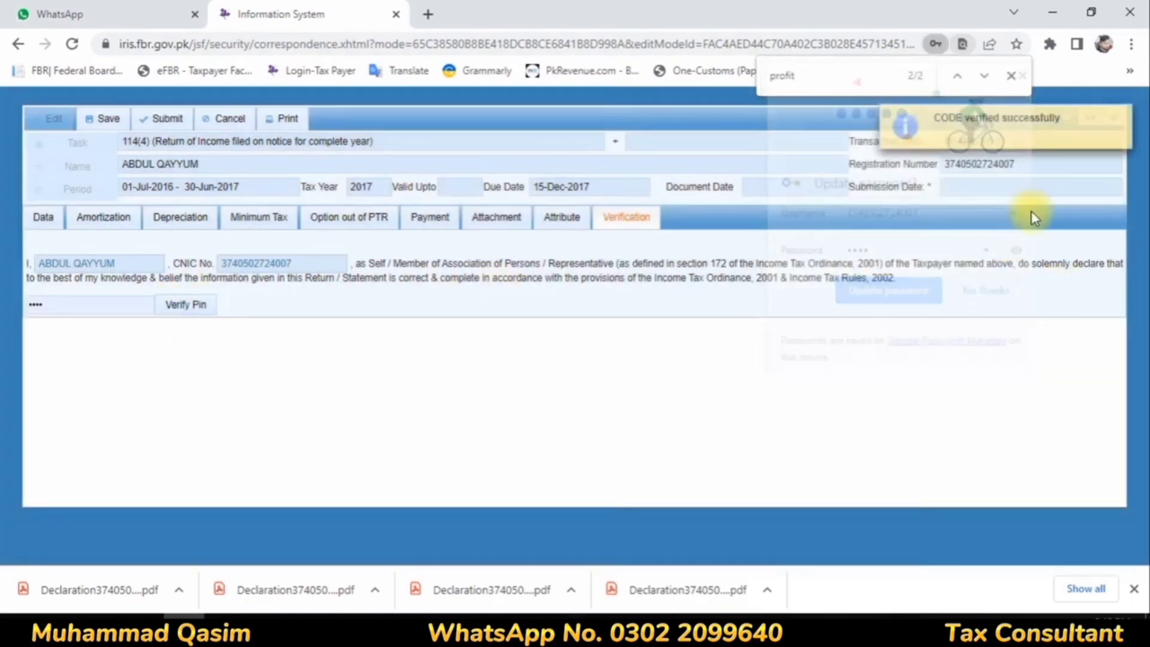
{"action": "left_click", "coordinate": [1124, 117]}
{"action": "left_click", "coordinate": [106, 119]}
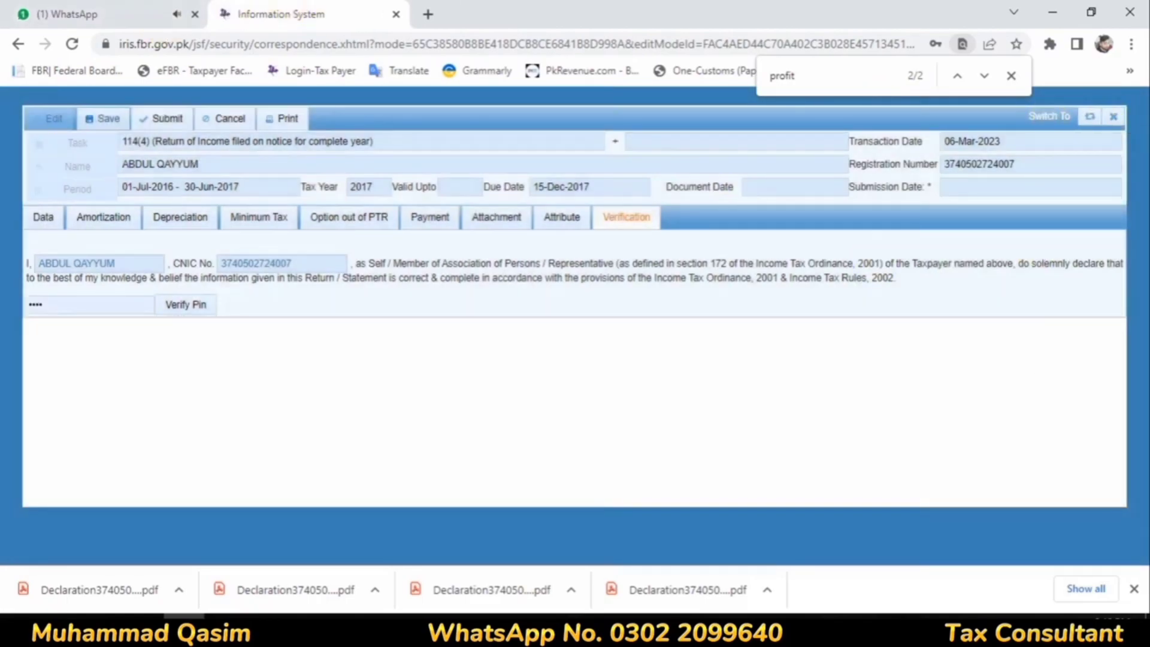
{"action": "left_click", "coordinate": [62, 22]}
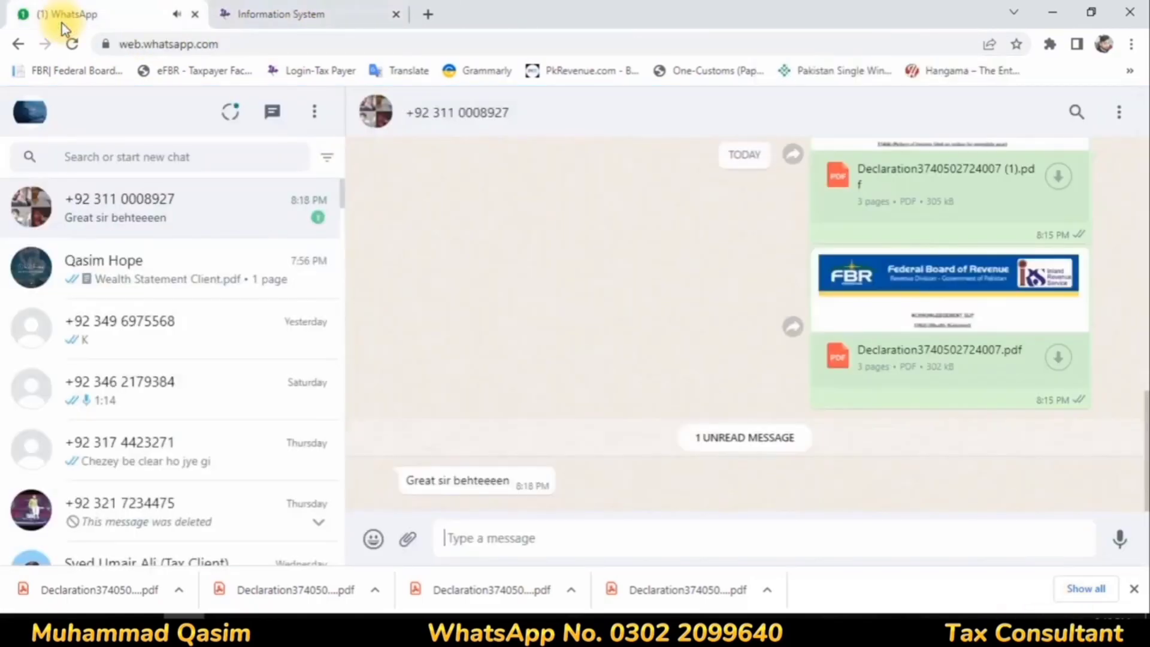
{"action": "left_click", "coordinate": [306, 13]}
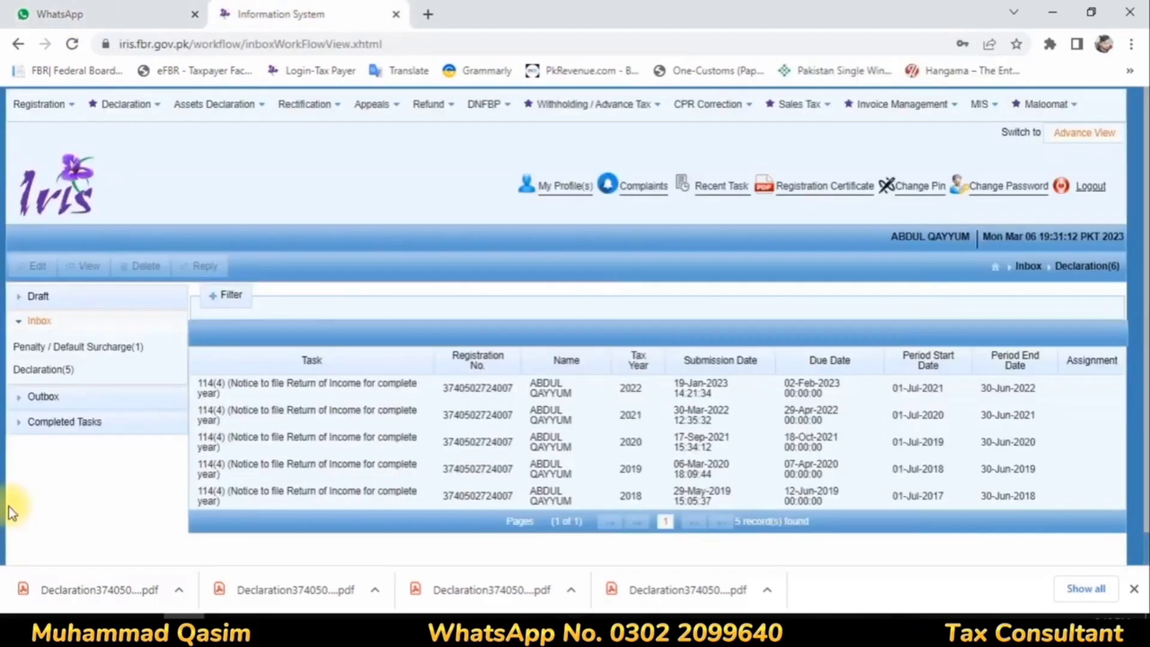
Step: Check the Declaration and Audit / Assessment lists of the completed tasks
{"action": "left_click", "coordinate": [60, 422]}
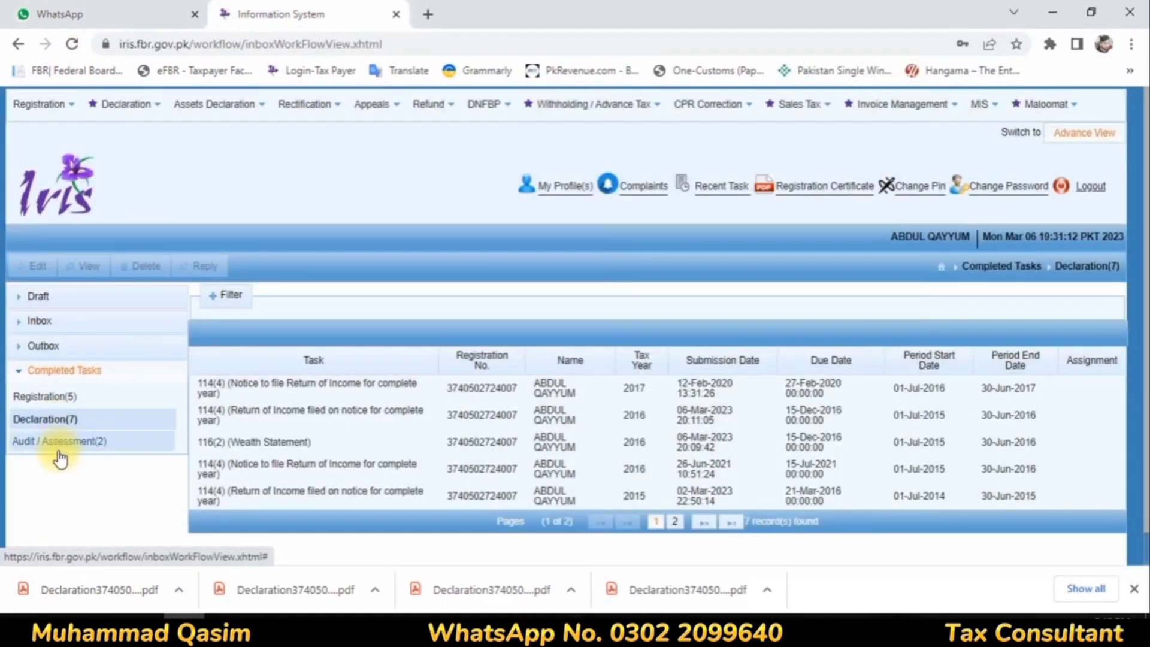
{"action": "left_click", "coordinate": [61, 442]}
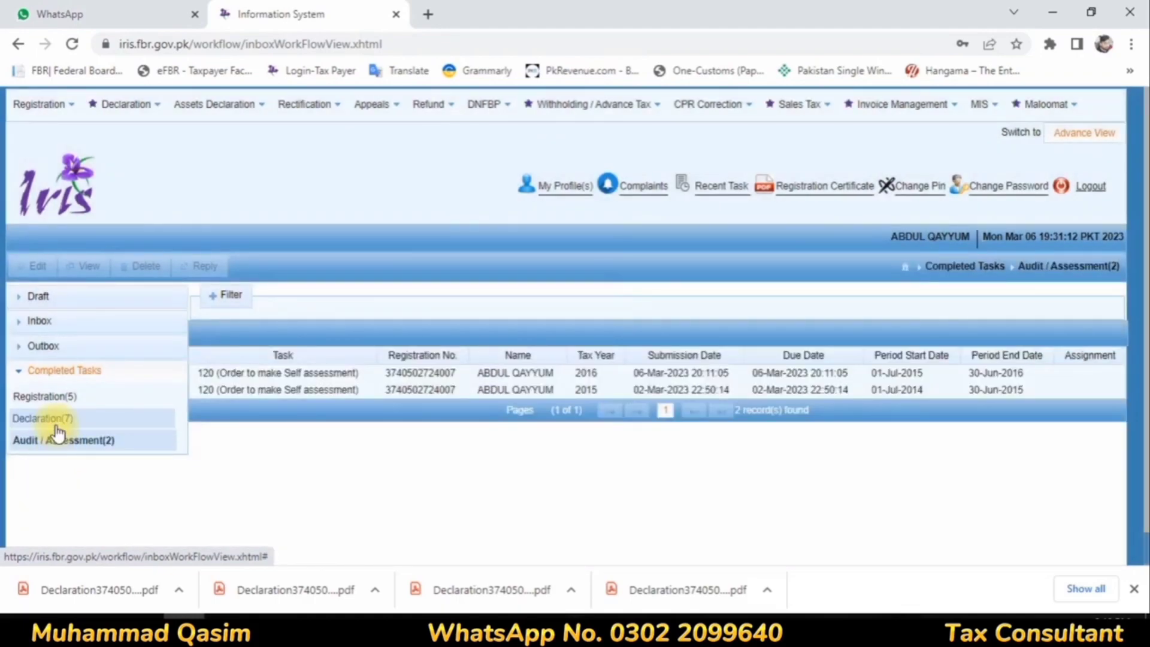
Step: Start an original 116(2) Wealth Statement for tax period 2017, covering 01-Jul-2016 to 30-Jun-2017
{"action": "left_click", "coordinate": [119, 106]}
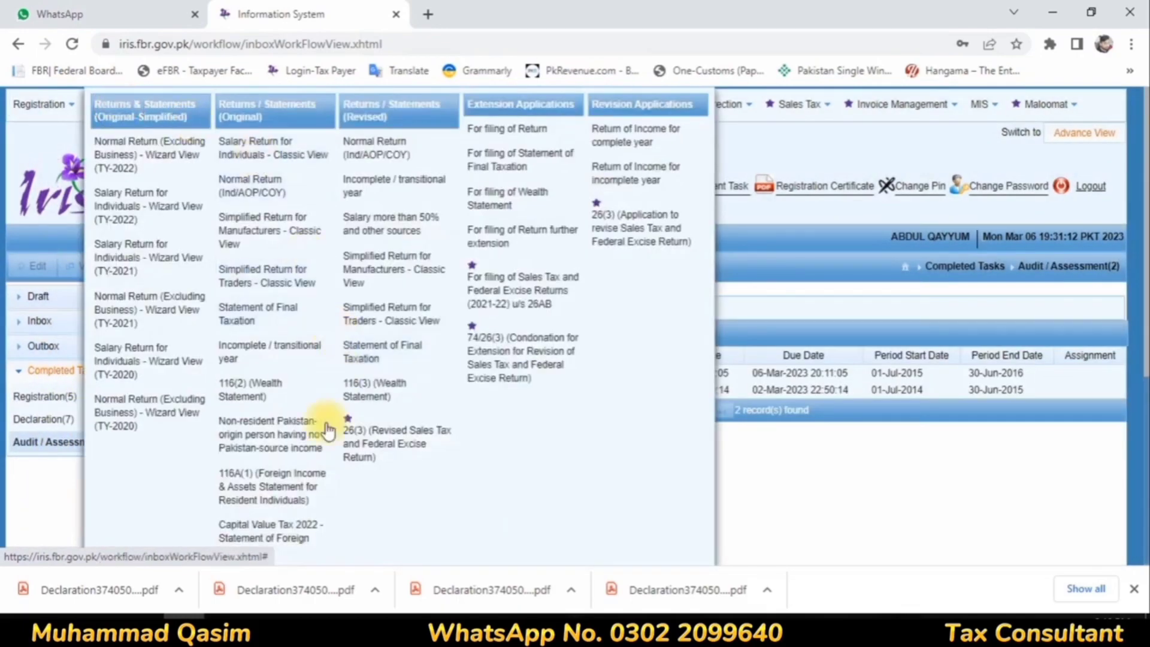
{"action": "left_click", "coordinate": [234, 388]}
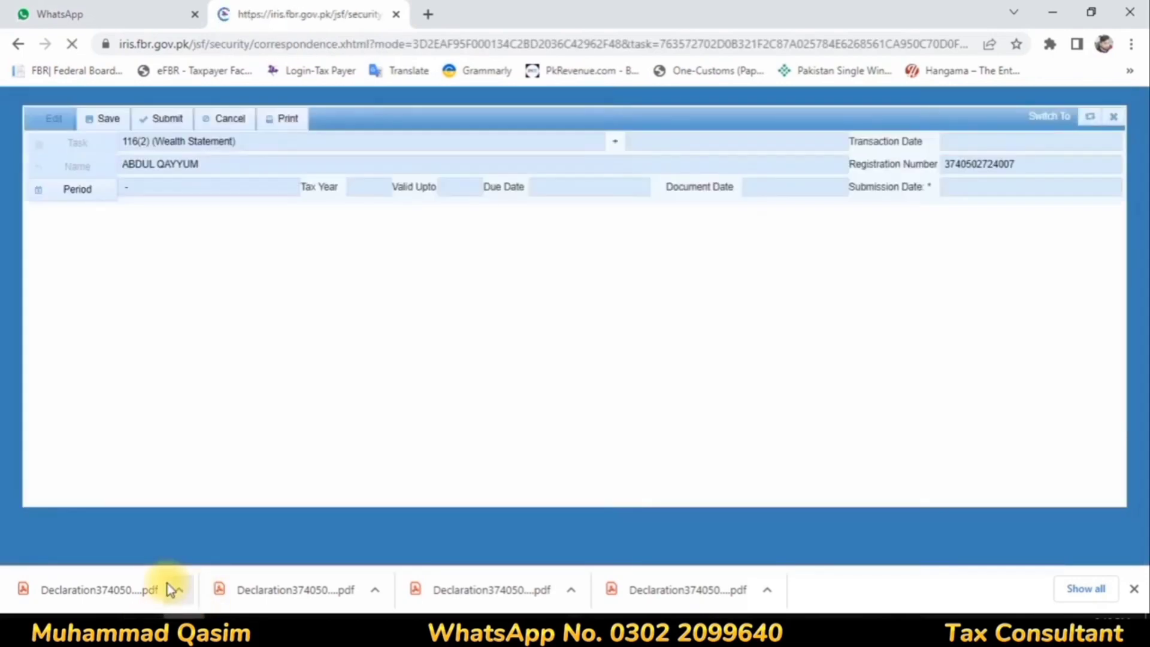
{"action": "left_click", "coordinate": [58, 193]}
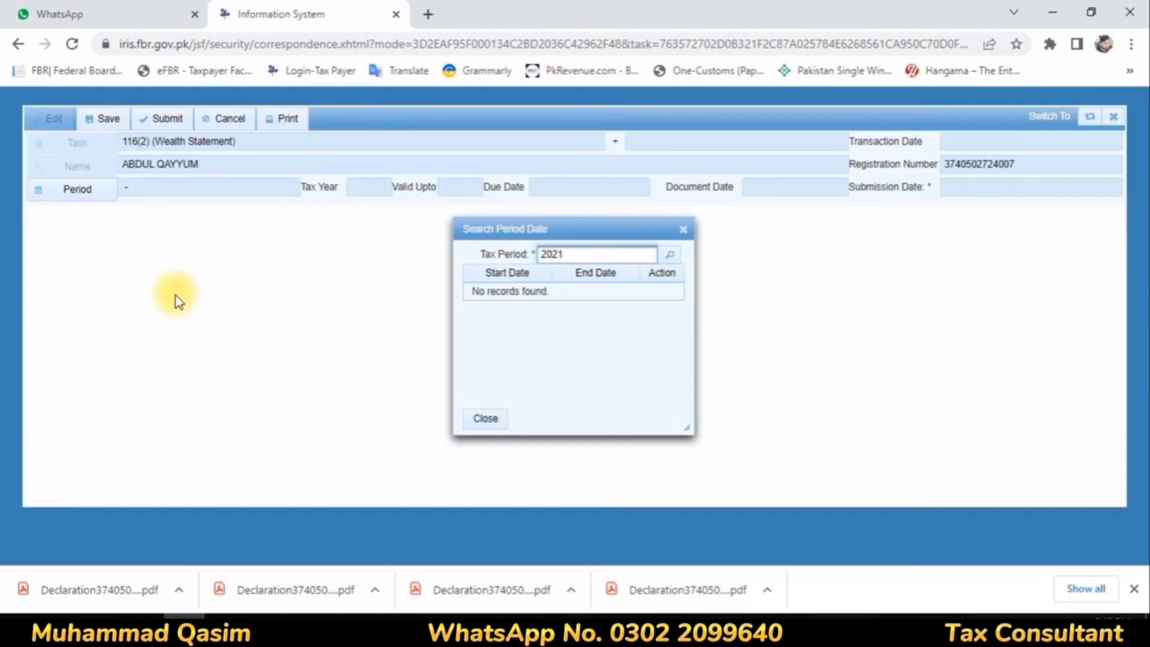
{"action": "key", "text": "Return"}
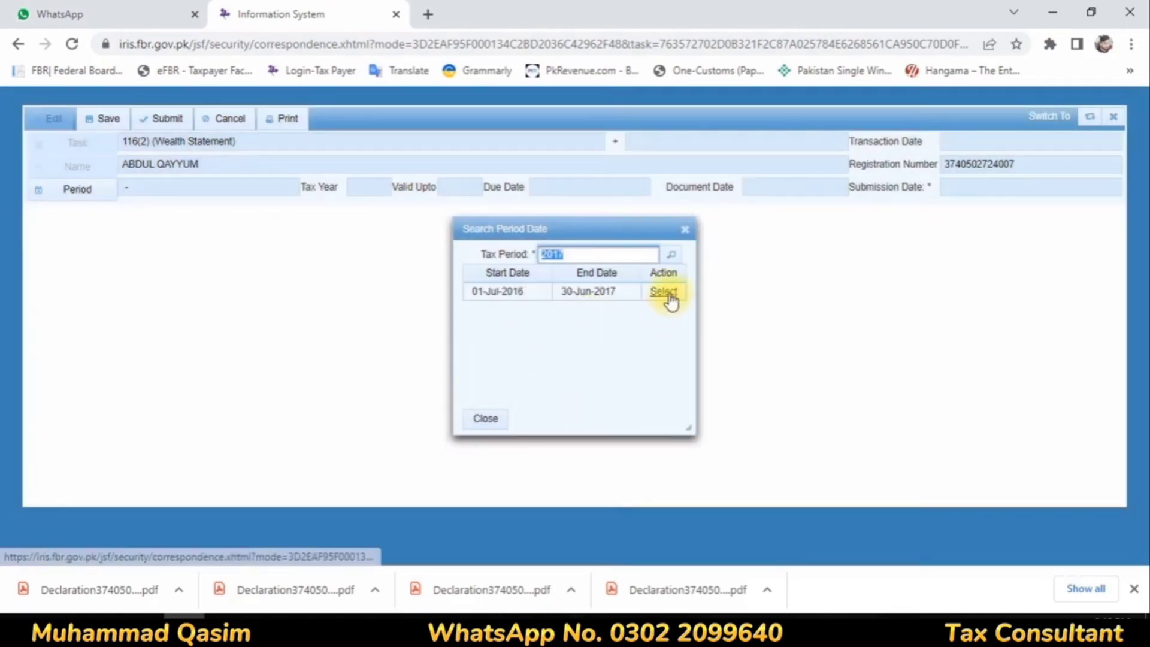
{"action": "left_click", "coordinate": [663, 292]}
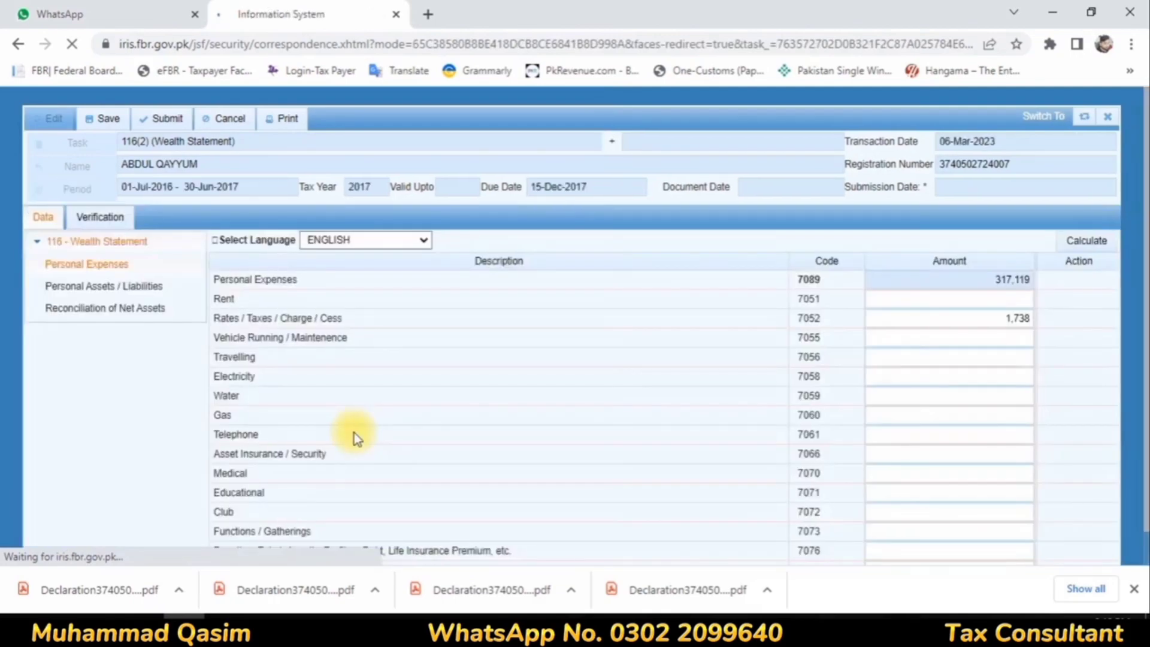
Step: In the wealth statement's Personal Expenses, set Other Personal / Household Expenses to 390,426
{"action": "left_click", "coordinate": [88, 288]}
{"action": "left_click", "coordinate": [88, 266]}
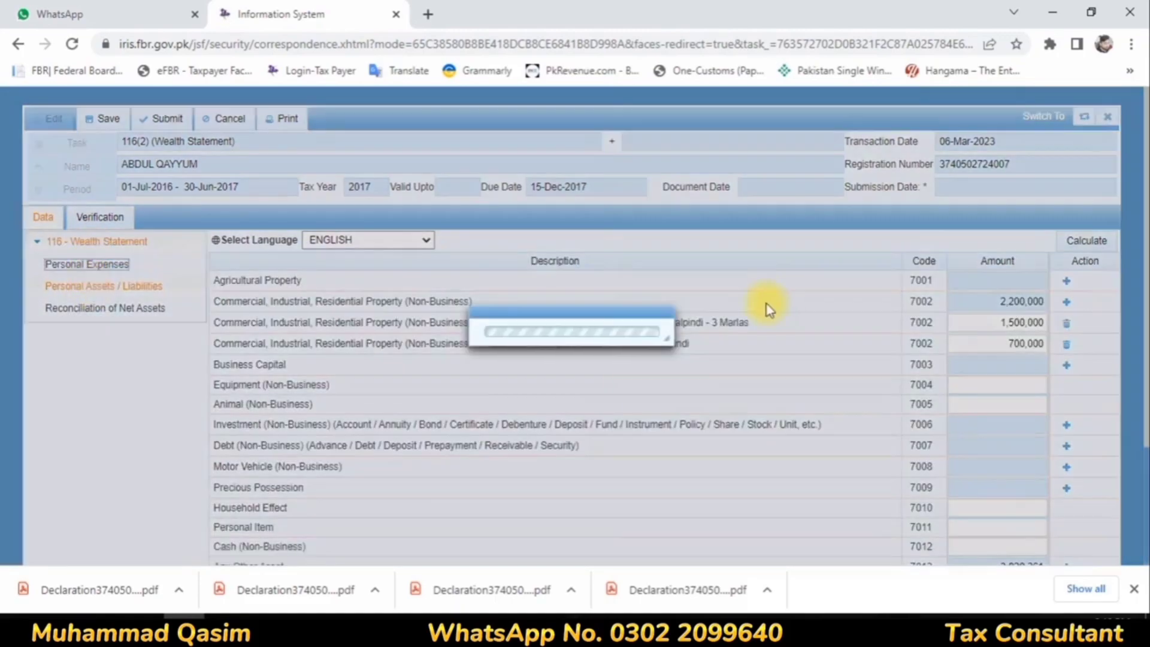
{"action": "scroll", "coordinate": [850, 305], "scroll_direction": "down", "scroll_amount": 1}
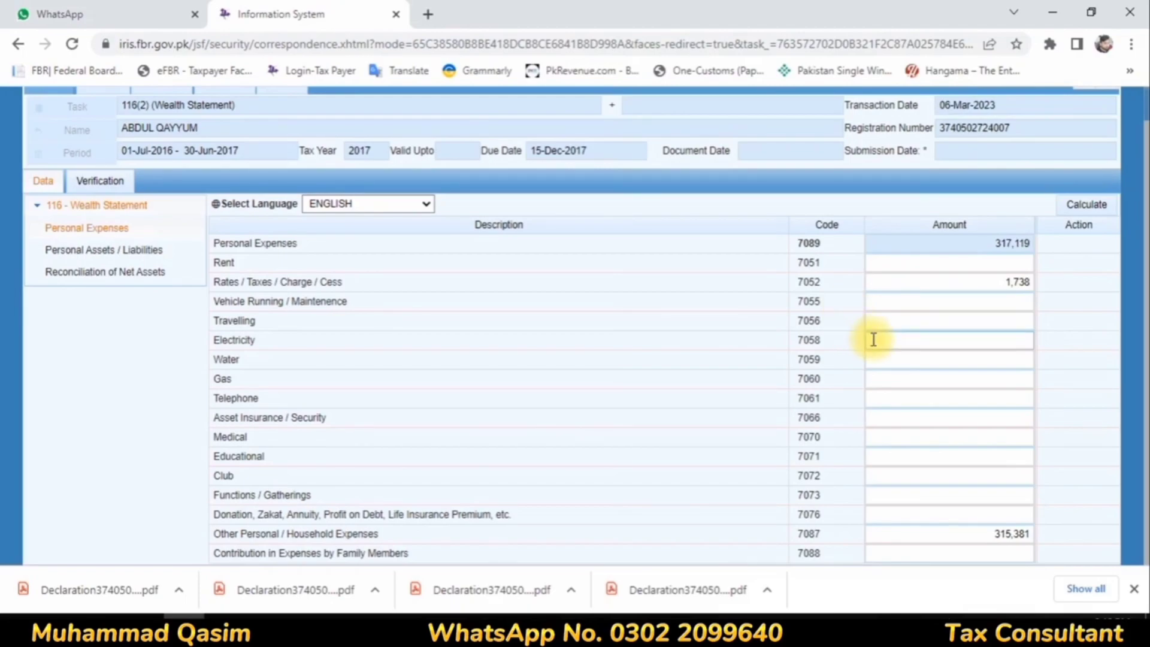
{"action": "left_click", "coordinate": [985, 533]}
{"action": "type", "text": "390"}
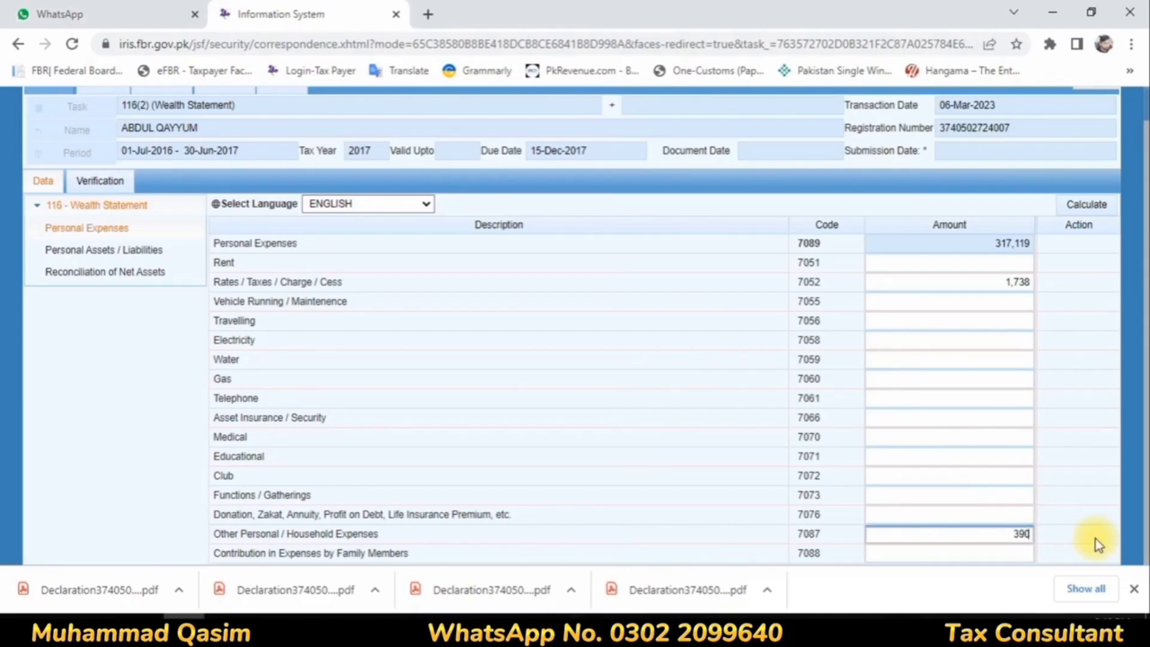
{"action": "type", "text": "426"}
{"action": "left_click", "coordinate": [1006, 374]}
Step: Set Rates / Taxes / Charge / Cess in Personal Expenses to 3,893 and calculate the total
{"action": "left_click", "coordinate": [1018, 283]}
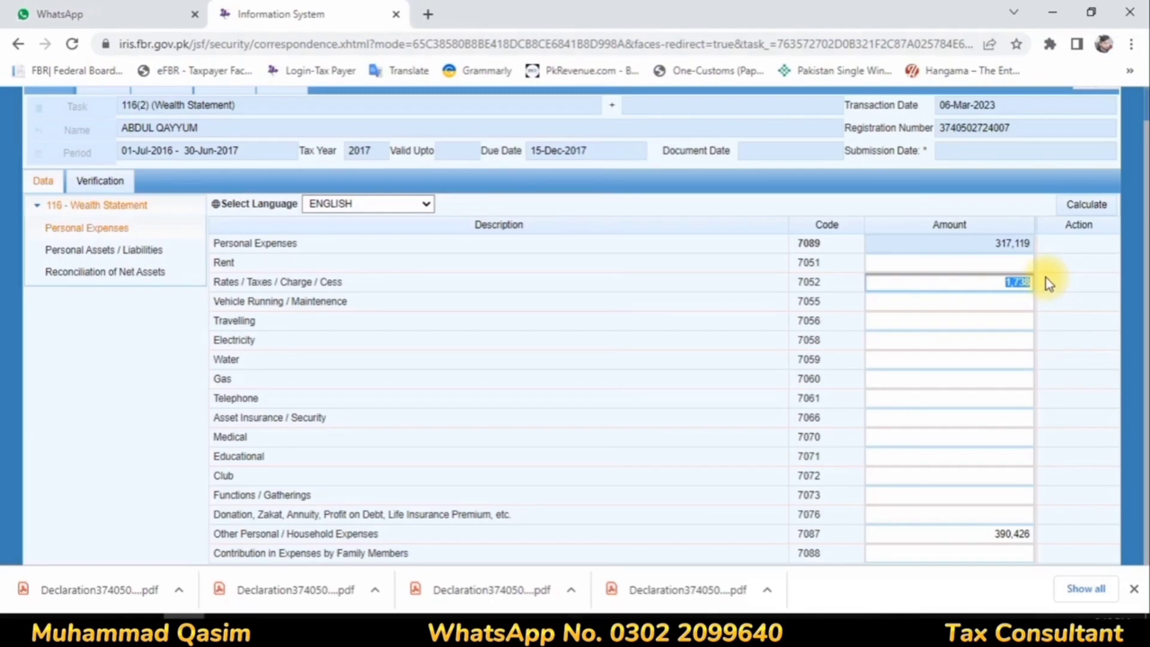
{"action": "key", "text": "BackSpace"}
{"action": "type", "text": "3,8"}
{"action": "type", "text": "93"}
{"action": "left_click", "coordinate": [1017, 302]}
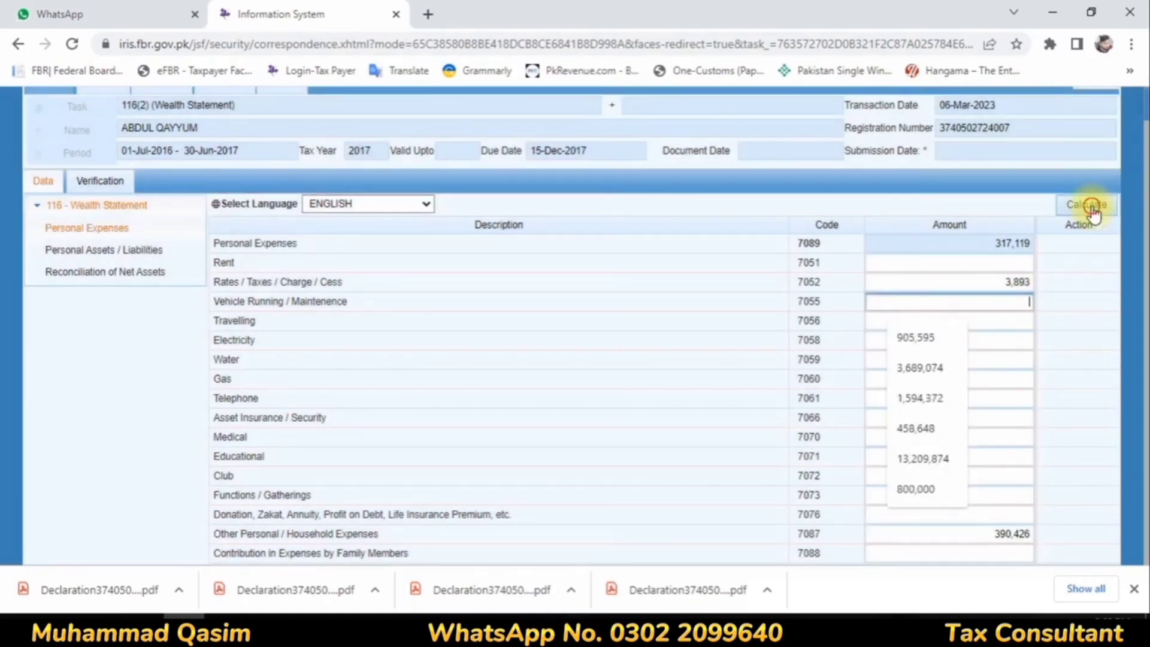
{"action": "left_click", "coordinate": [1091, 206]}
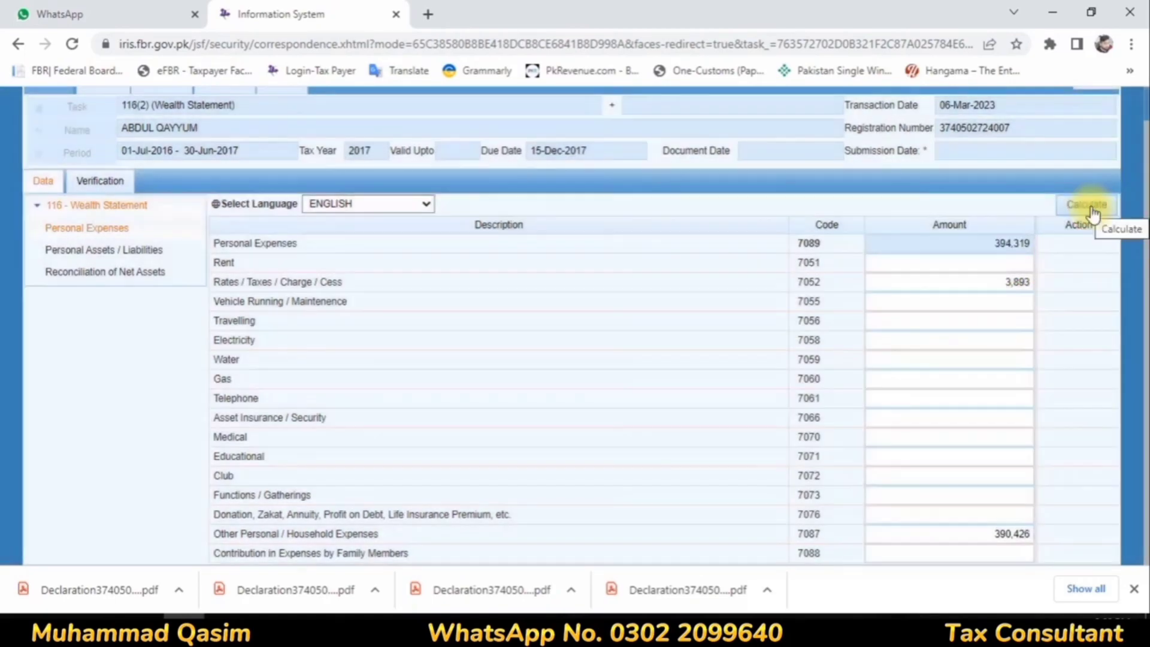
{"action": "left_click", "coordinate": [1092, 204]}
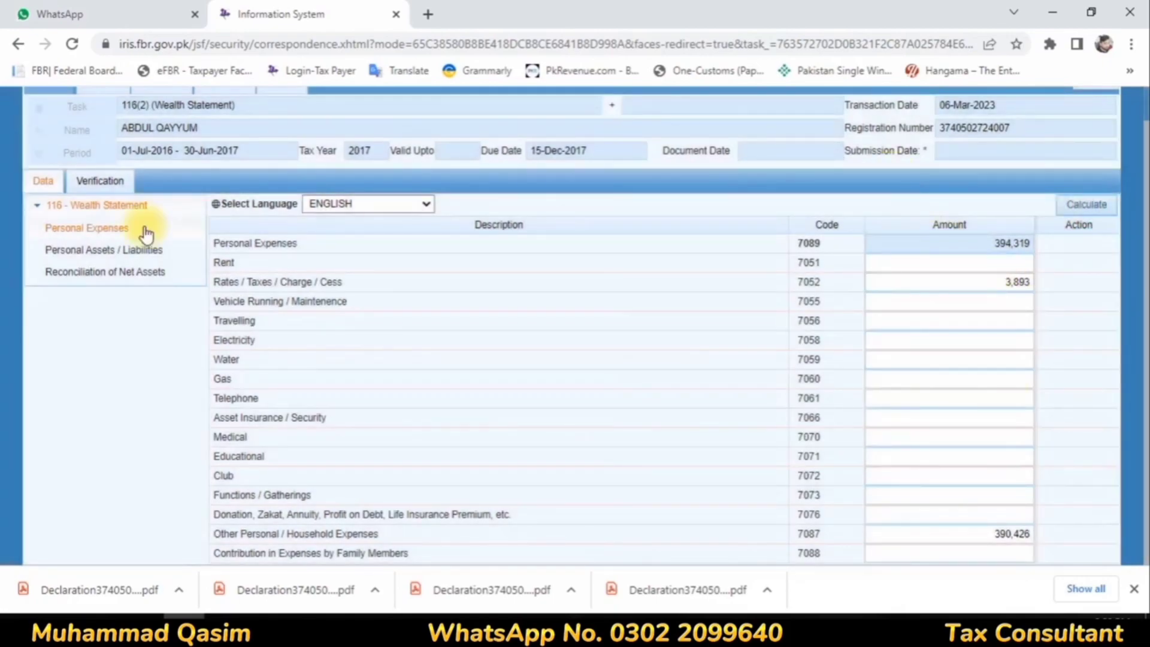
Step: In Personal Assets / Liabilities, delete the Any Other Asset - Bank And Cash entry and recalculate the totals
{"action": "left_click", "coordinate": [148, 249]}
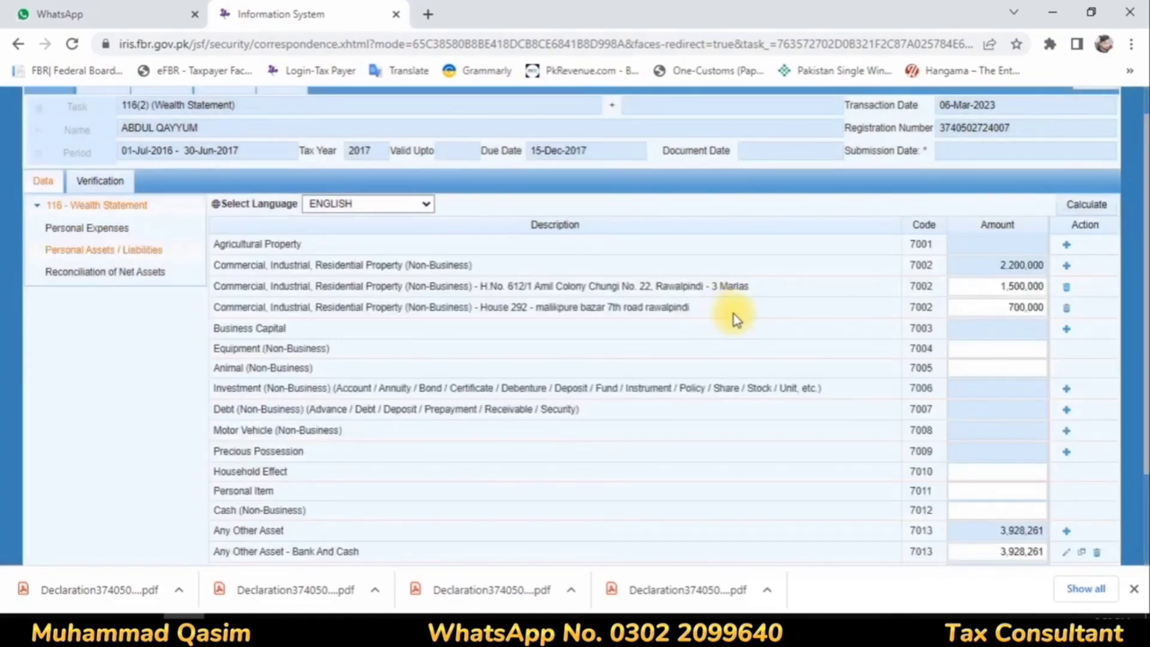
{"action": "scroll", "coordinate": [834, 353], "scroll_direction": "down", "scroll_amount": 2}
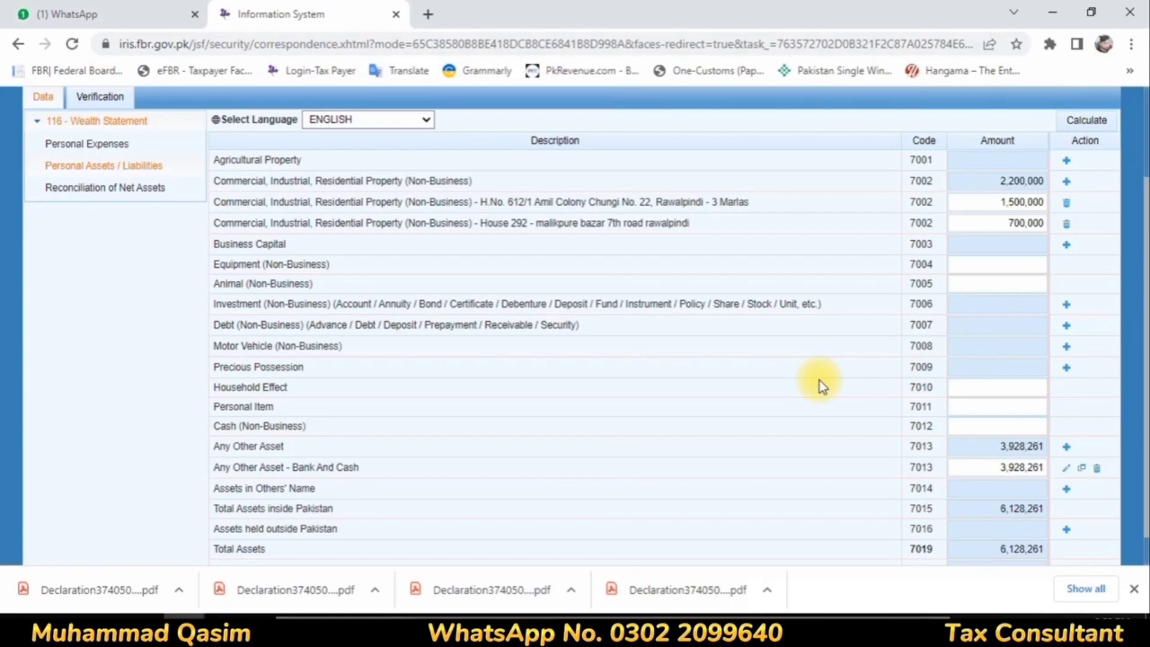
{"action": "scroll", "coordinate": [819, 383], "scroll_direction": "down", "scroll_amount": 1}
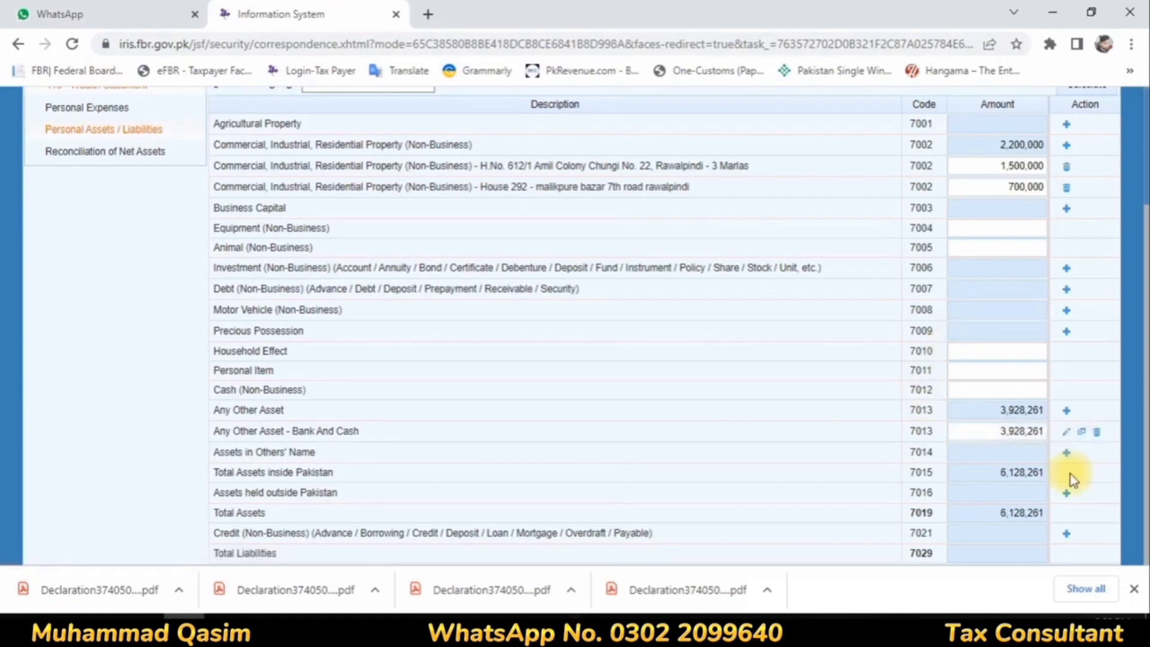
{"action": "left_click", "coordinate": [1095, 433]}
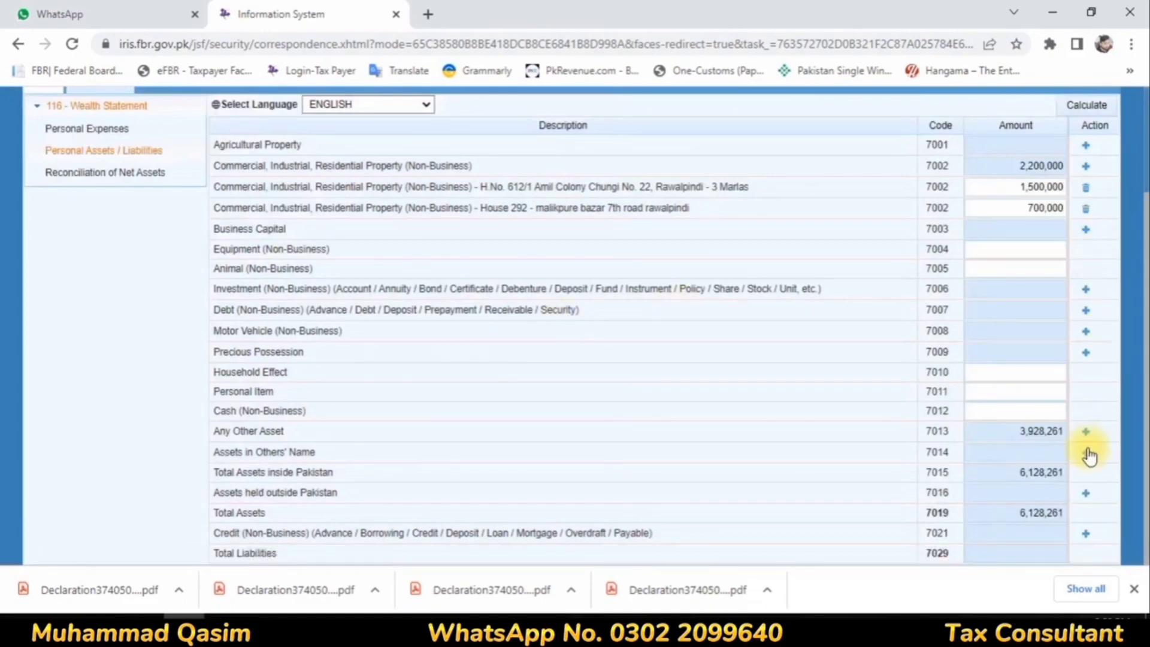
{"action": "left_click", "coordinate": [1075, 116]}
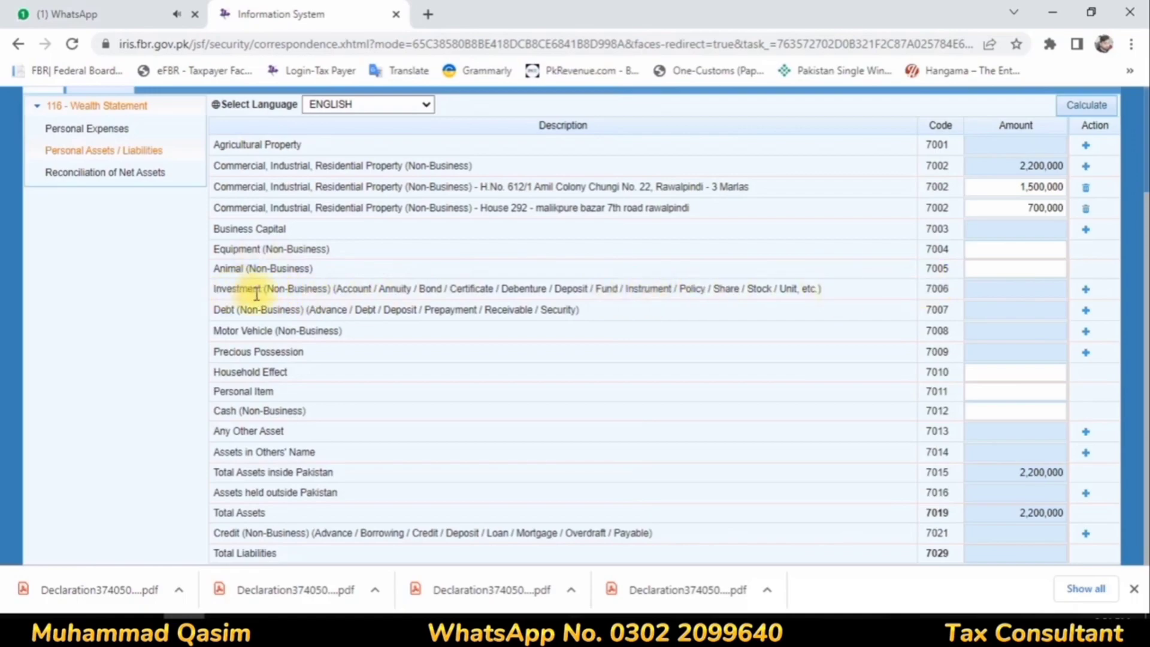
Step: Add an Investment (Non-Business) entry under code 7006 with Bank as the investment and Al Habib as its contents
{"action": "left_click", "coordinate": [1085, 289]}
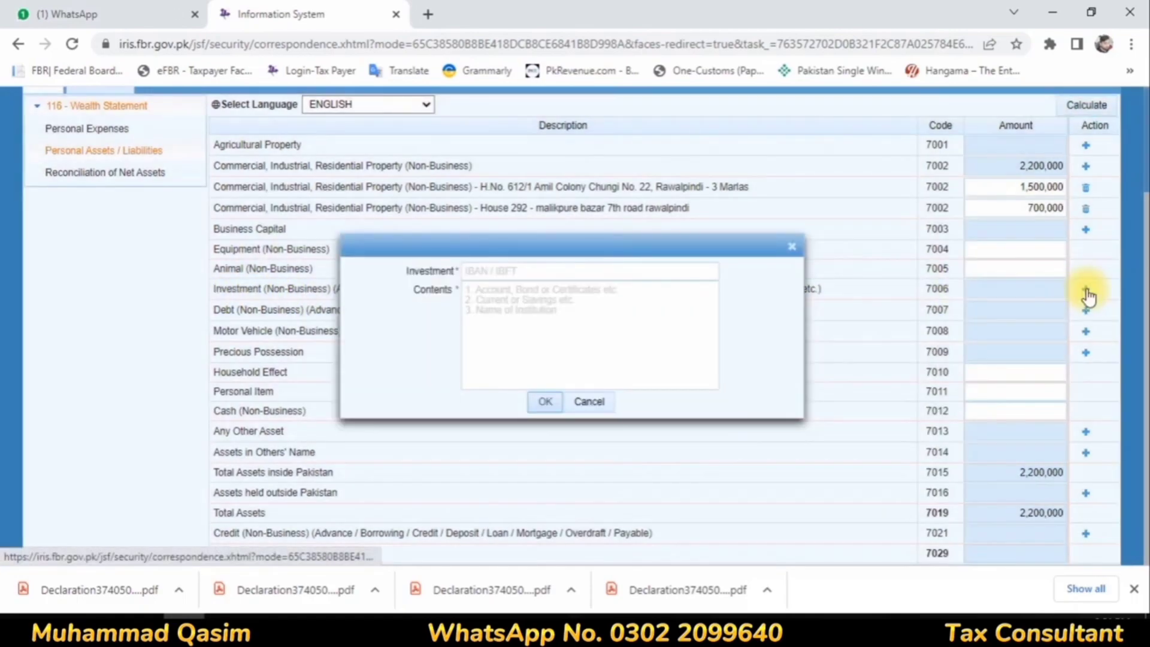
{"action": "left_click", "coordinate": [525, 272]}
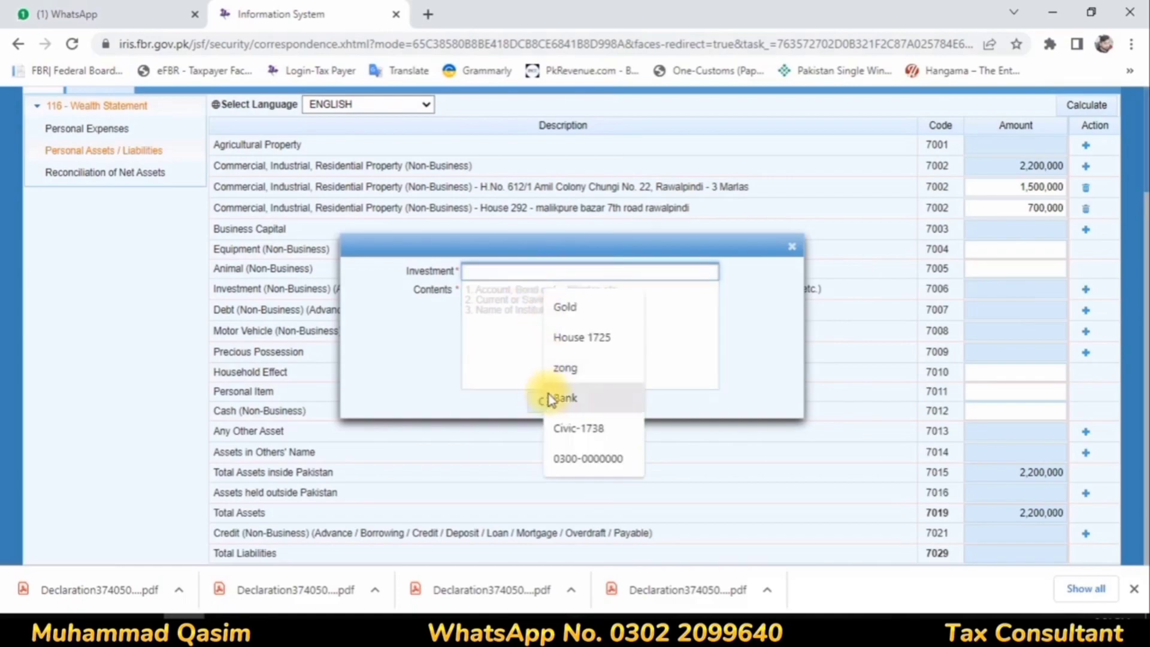
{"action": "left_click", "coordinate": [548, 398]}
{"action": "left_click", "coordinate": [521, 303]}
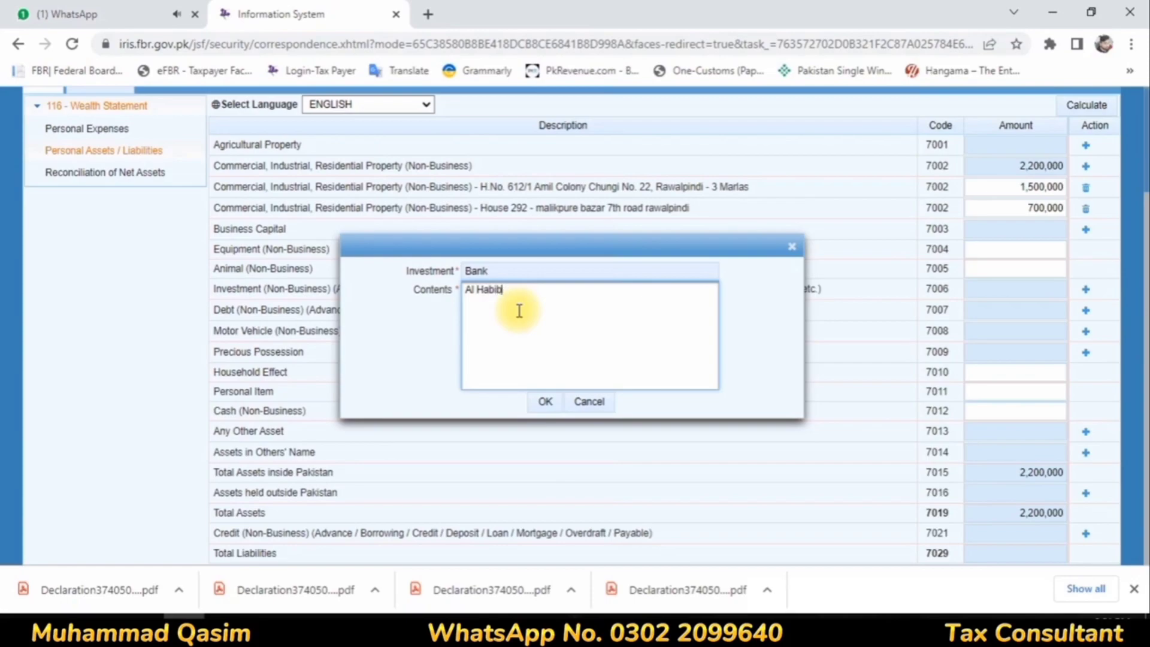
{"action": "left_click", "coordinate": [544, 400]}
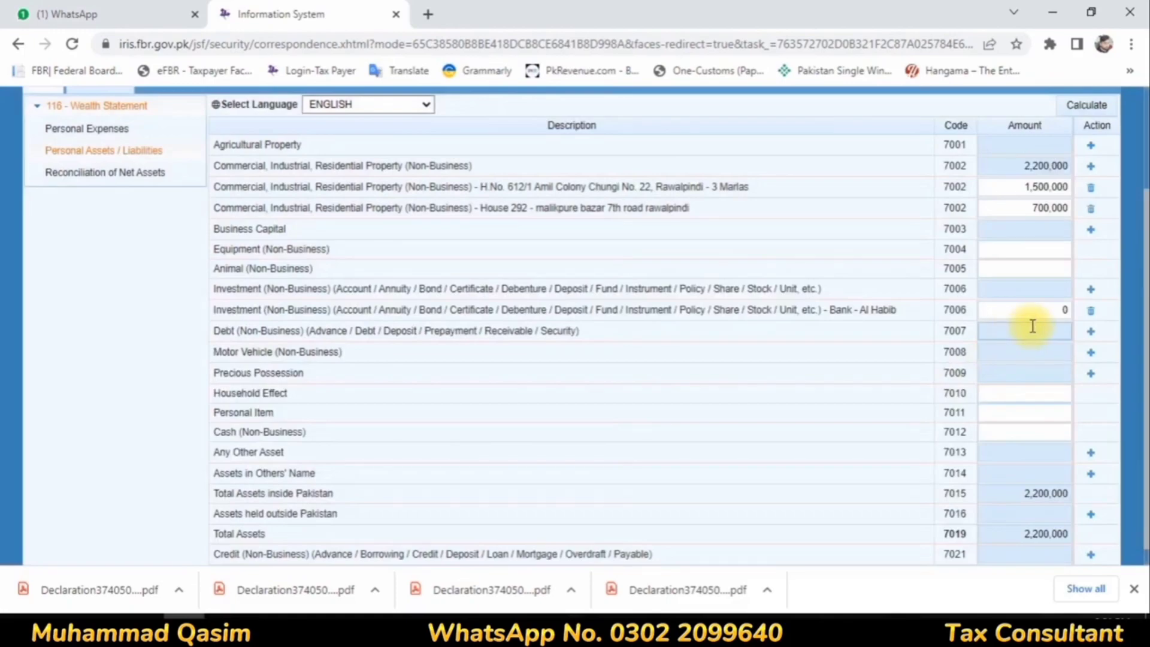
Step: Set the Bank - Al Habib investment amount to 4,000,872 and recalculate the asset totals
{"action": "left_click", "coordinate": [1043, 309]}
{"action": "type", "text": "4,00"}
{"action": "type", "text": "0,872"}
{"action": "left_click", "coordinate": [869, 415]}
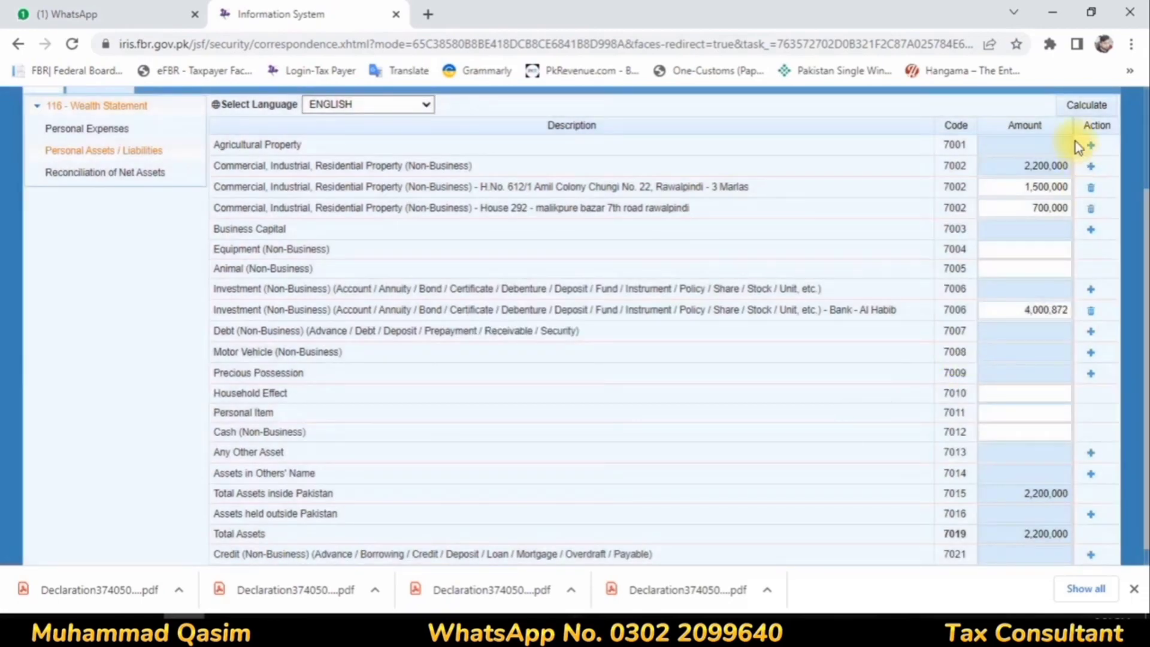
{"action": "left_click", "coordinate": [1084, 106]}
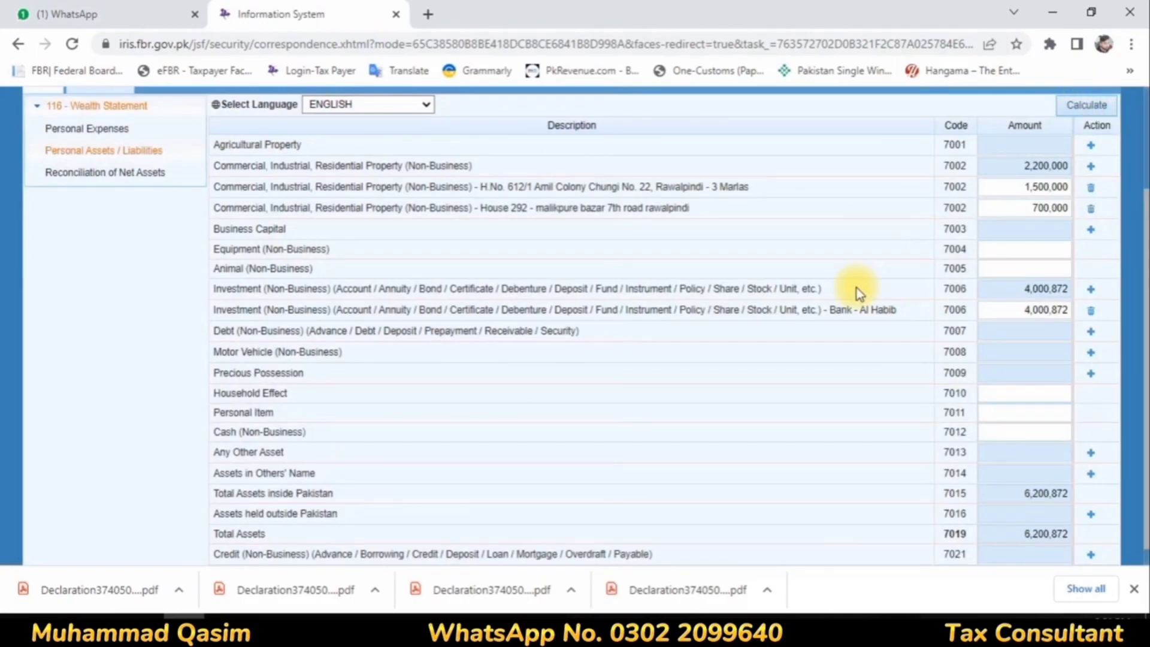
Step: In Reconciliation of Net Assets, set the income subject to Final / Fixed Tax (code 7033) to 38,930 and recalculate
{"action": "scroll", "coordinate": [816, 289], "scroll_direction": "down", "scroll_amount": 1}
{"action": "scroll", "coordinate": [812, 290], "scroll_direction": "up", "scroll_amount": 3}
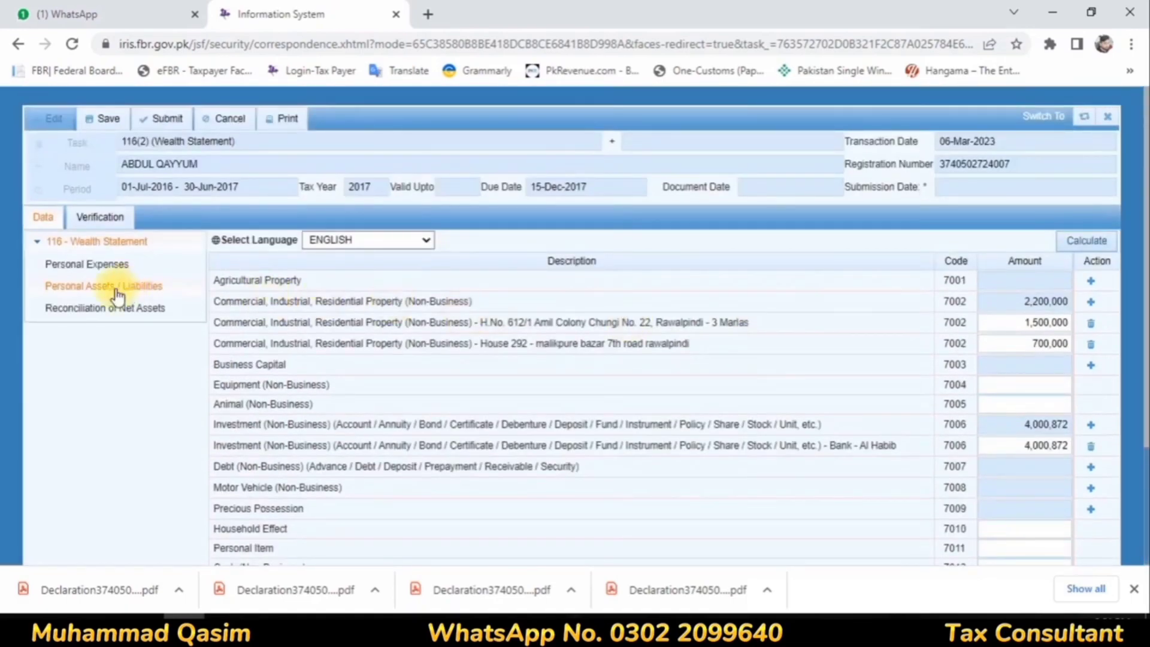
{"action": "left_click", "coordinate": [99, 308]}
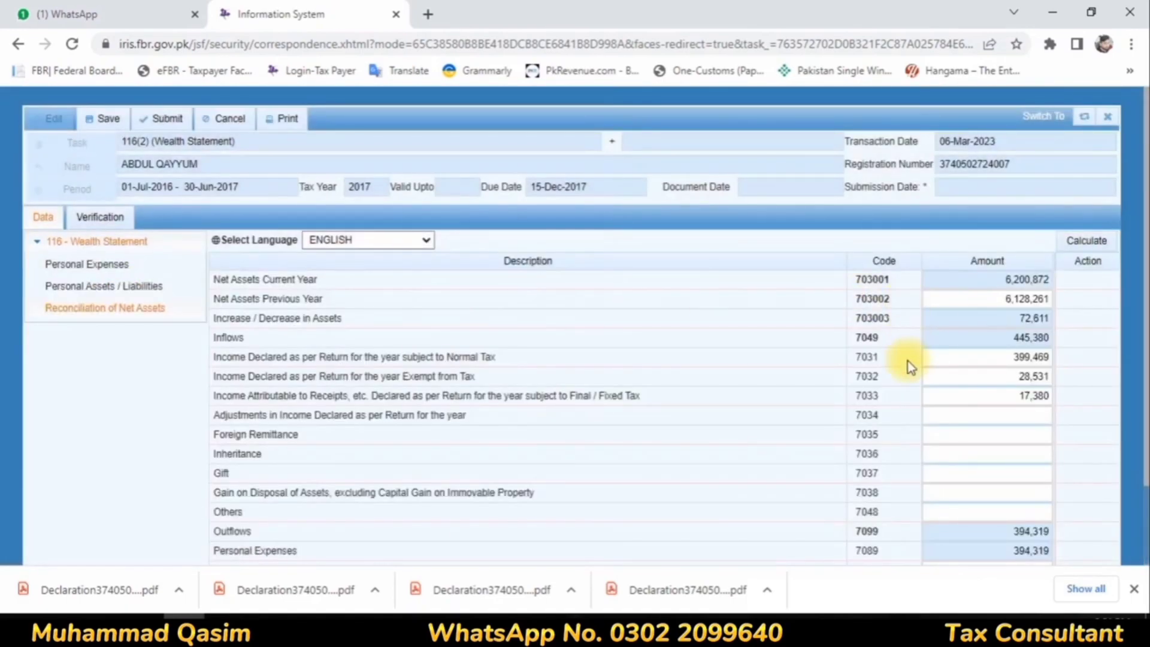
{"action": "scroll", "coordinate": [908, 361], "scroll_direction": "down", "scroll_amount": 2}
{"action": "left_click", "coordinate": [1022, 264]}
{"action": "left_click", "coordinate": [1019, 301]}
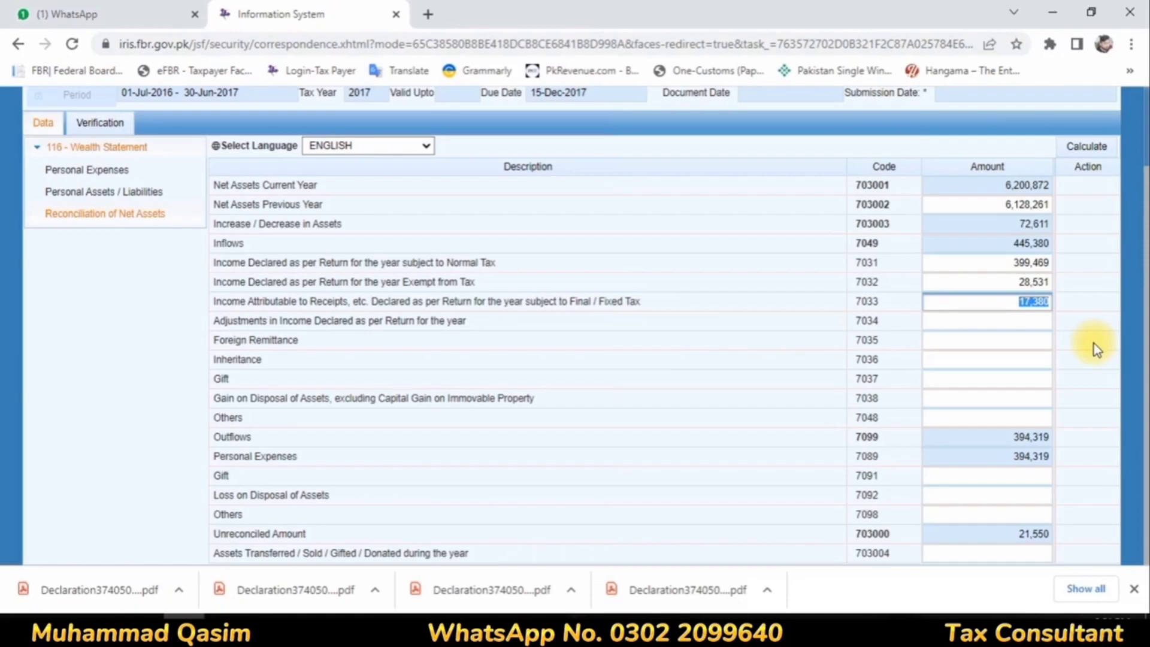
{"action": "type", "text": "38930"}
{"action": "left_click", "coordinate": [727, 319]}
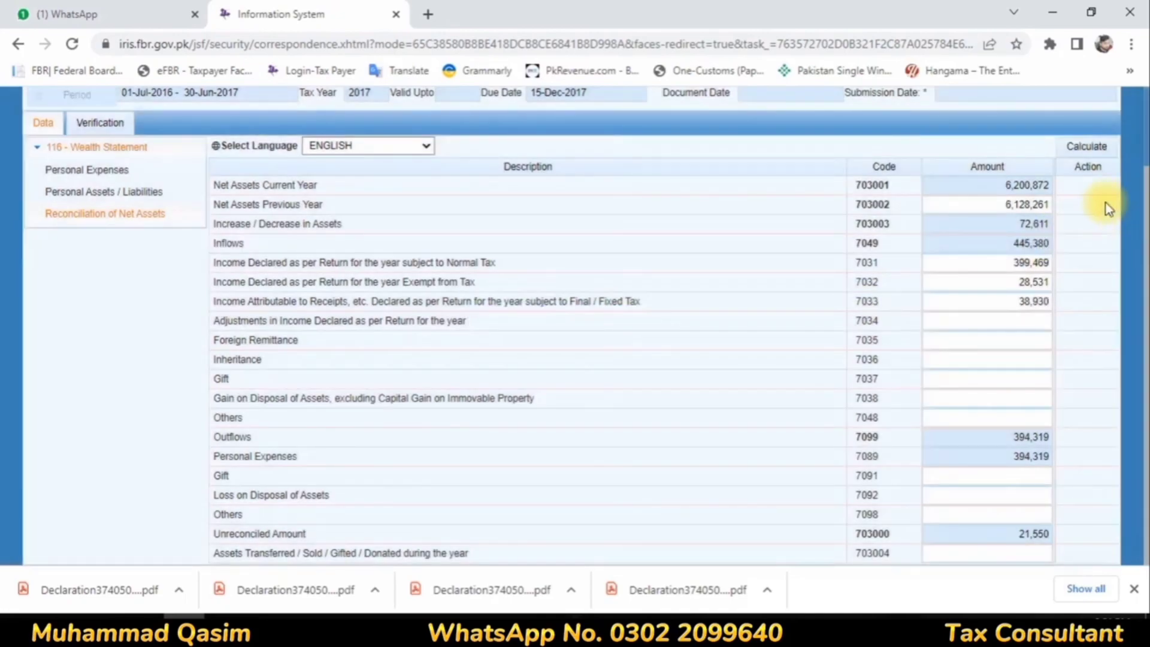
{"action": "left_click", "coordinate": [1084, 150]}
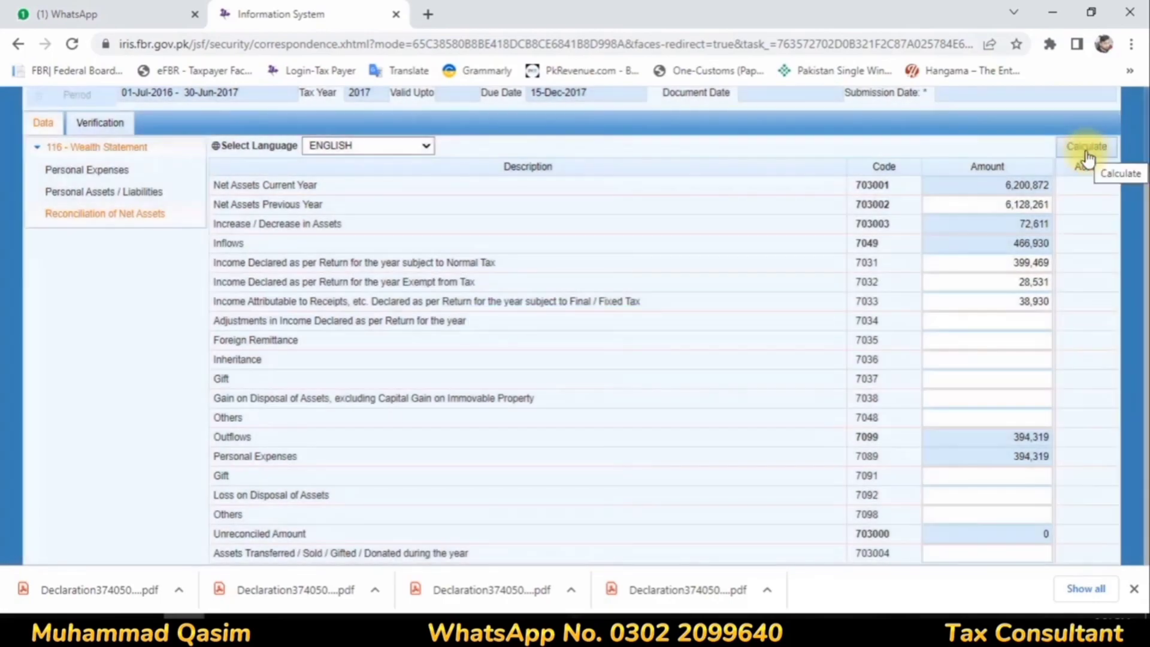
{"action": "left_click", "coordinate": [1086, 157]}
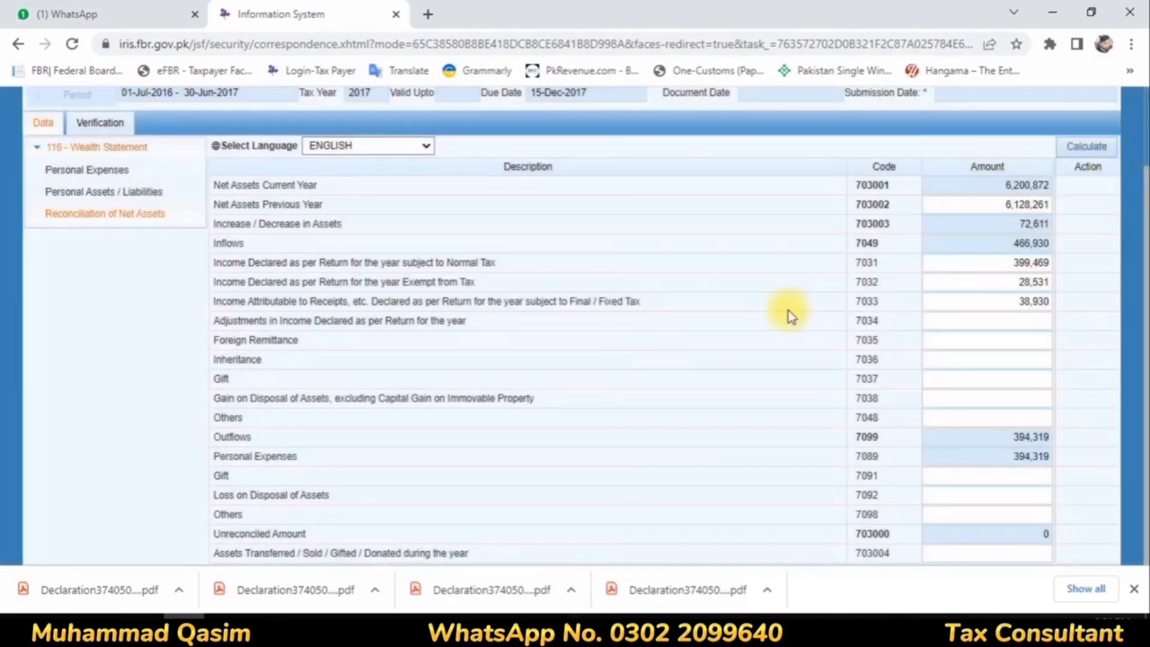
Step: Review the wealth statement's assets, personal expenses and Reconciliation of Net Assets figures
{"action": "left_click", "coordinate": [67, 191]}
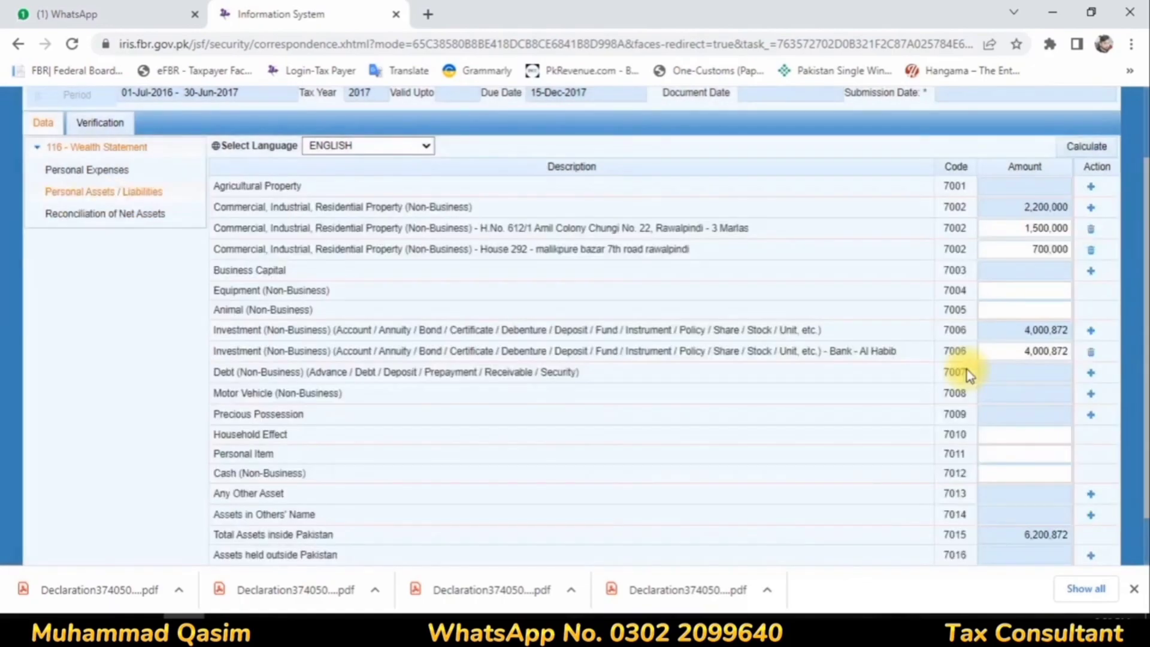
{"action": "scroll", "coordinate": [969, 376], "scroll_direction": "down", "scroll_amount": 1}
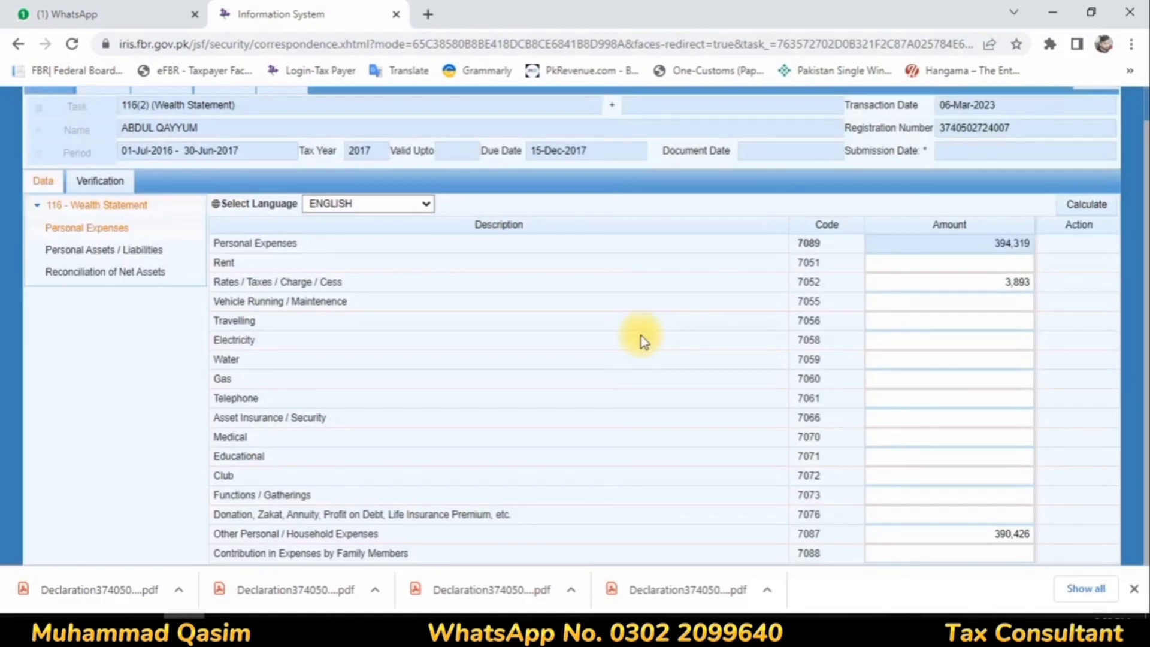
{"action": "left_click", "coordinate": [116, 272]}
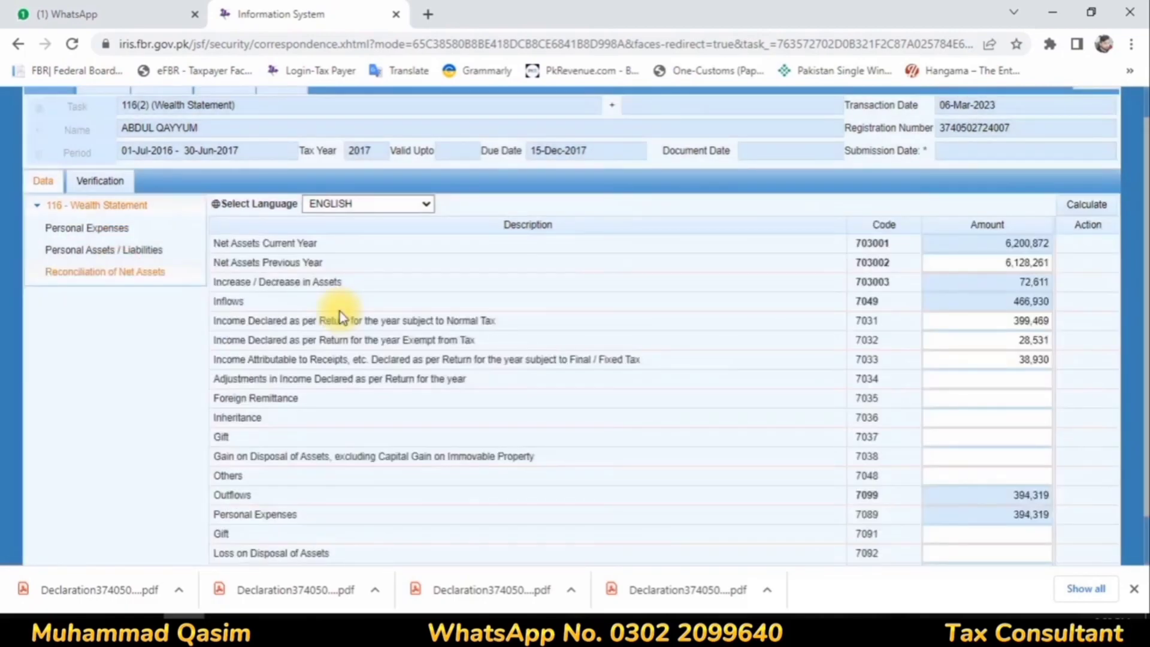
{"action": "scroll", "coordinate": [444, 322], "scroll_direction": "down", "scroll_amount": 1}
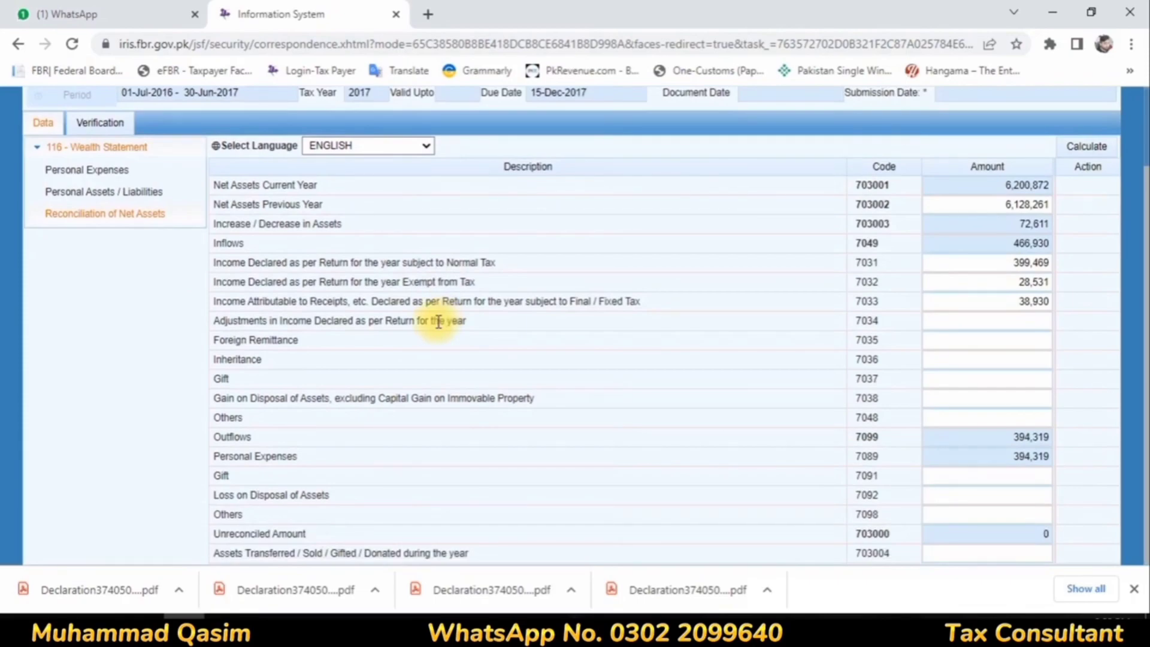
{"action": "scroll", "coordinate": [186, 297], "scroll_direction": "up", "scroll_amount": 2}
Step: Verify the wealth statement with the taxpayer's PIN and decline the browser's offer to update the saved password
{"action": "left_click", "coordinate": [128, 217]}
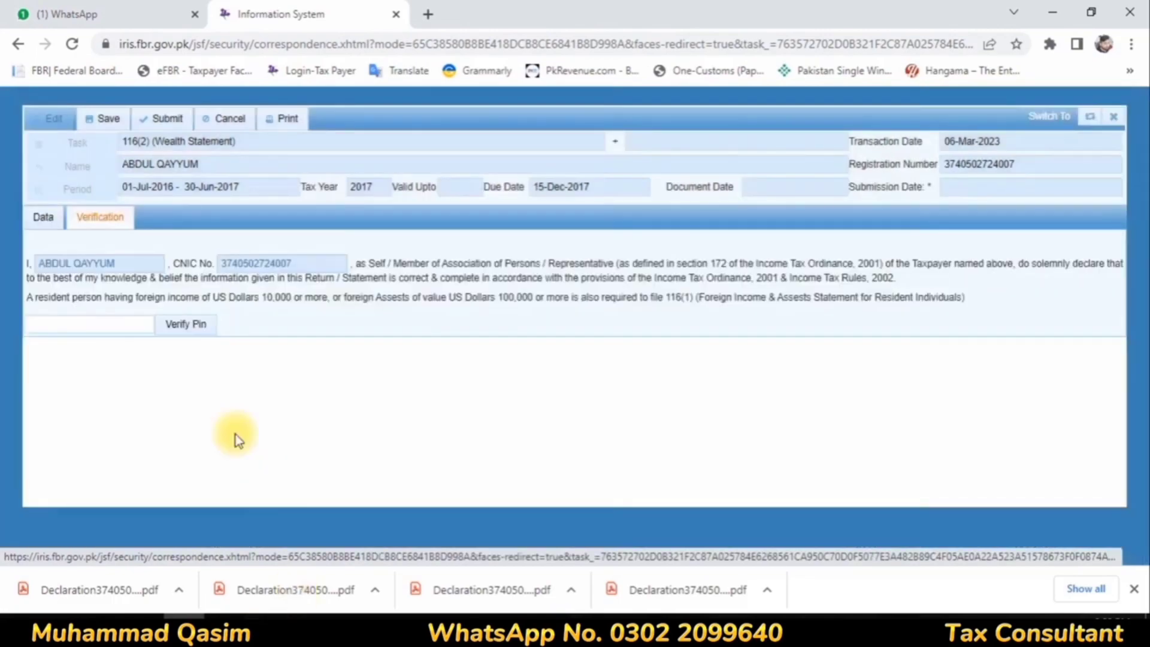
{"action": "left_click", "coordinate": [64, 323]}
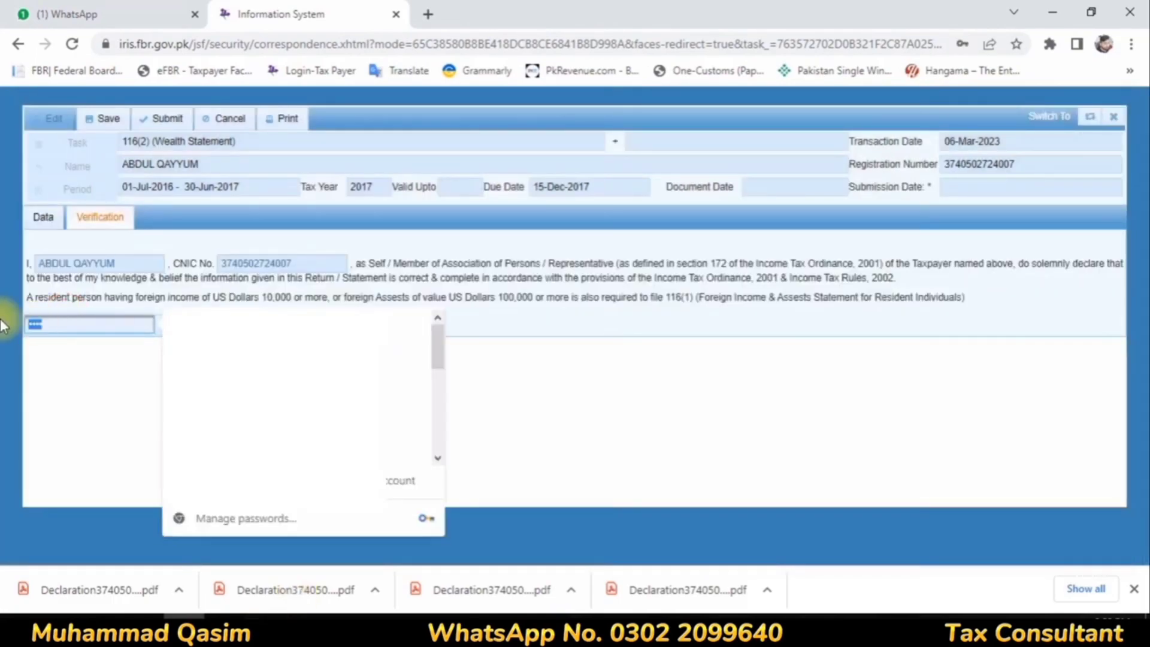
{"action": "key", "text": "BackSpace"}
{"action": "type", "text": "****"}
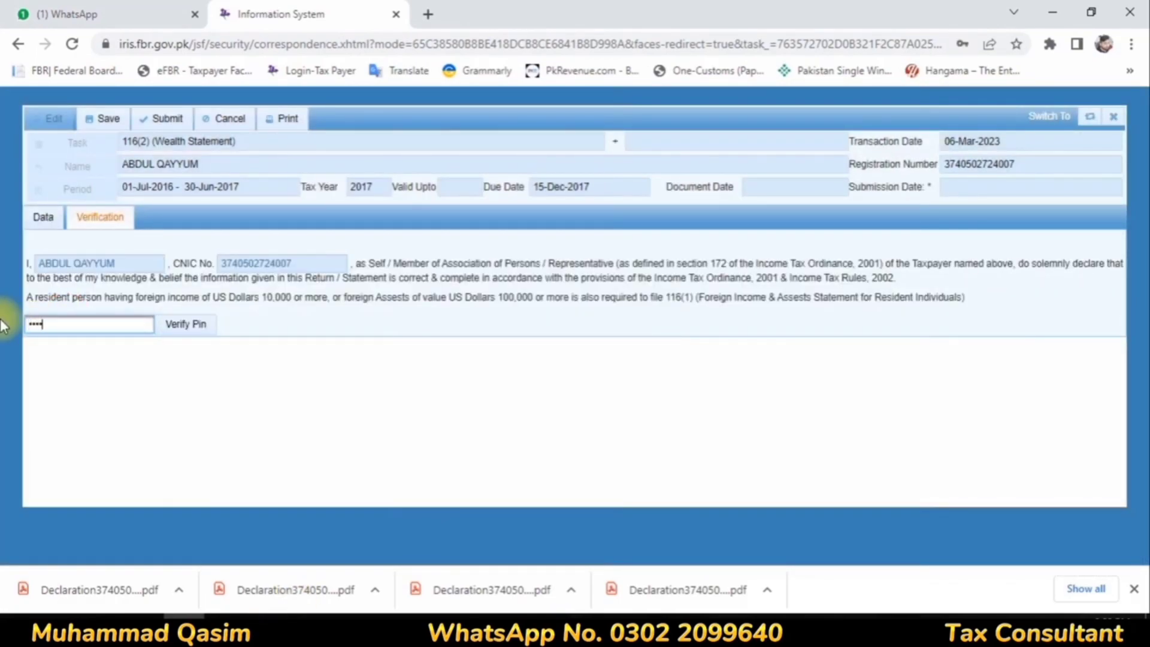
{"action": "left_click", "coordinate": [185, 334]}
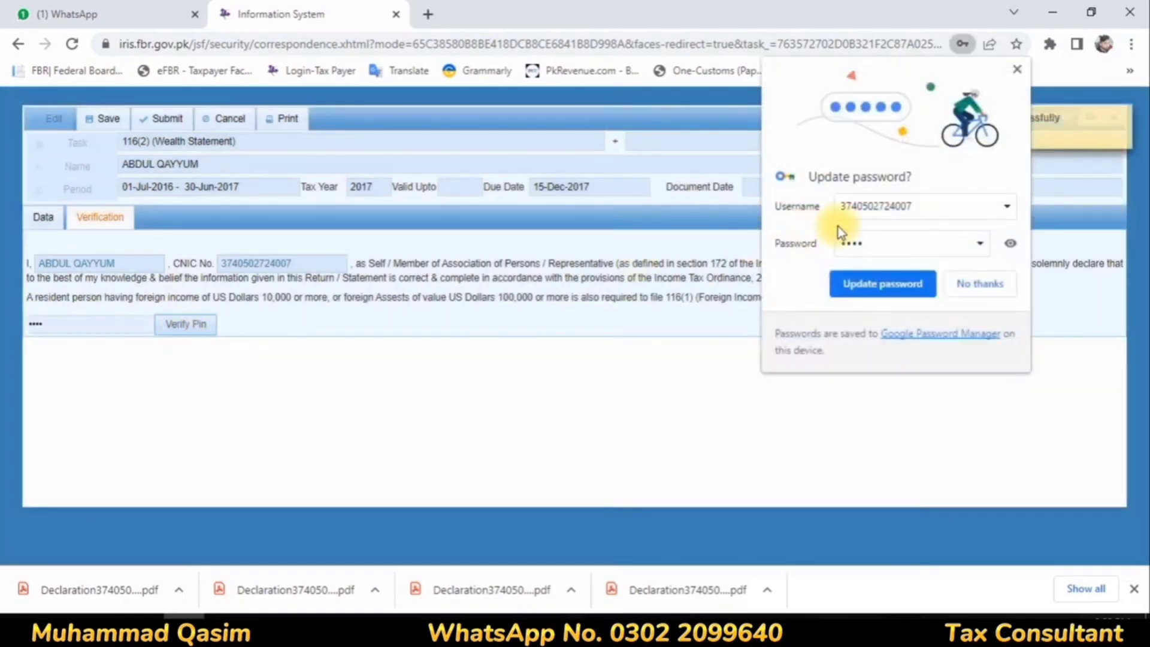
{"action": "left_click", "coordinate": [1001, 290]}
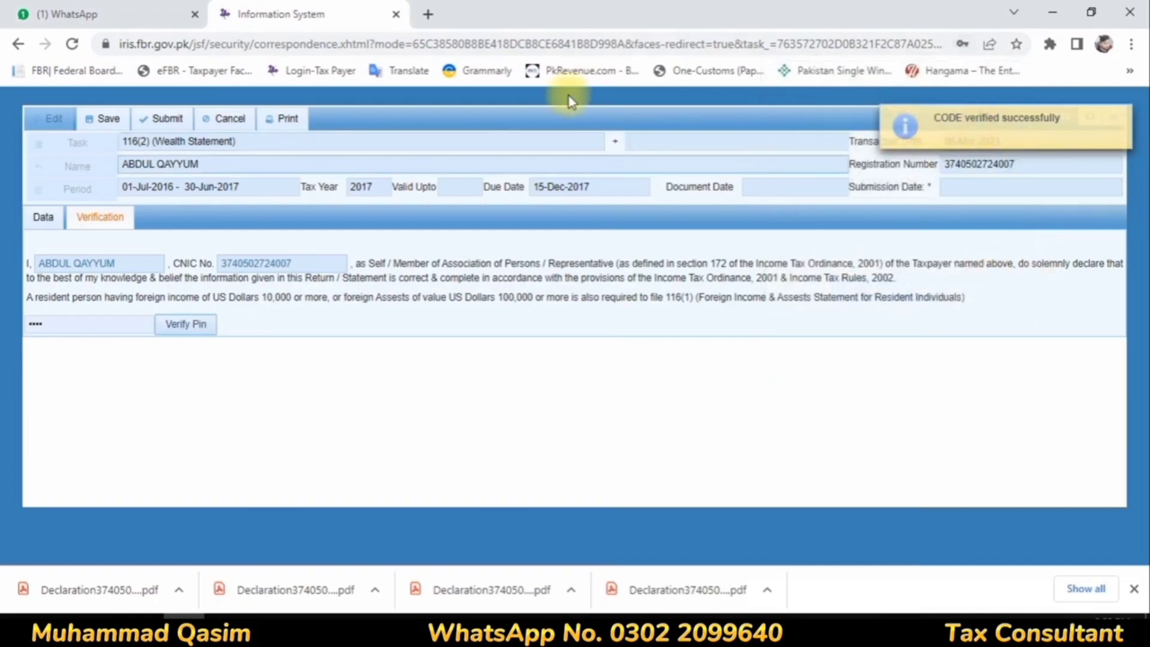
Step: Recheck the net assets reconciliation, submit the 2017 wealth statement and confirm the submission
{"action": "left_click", "coordinate": [168, 120]}
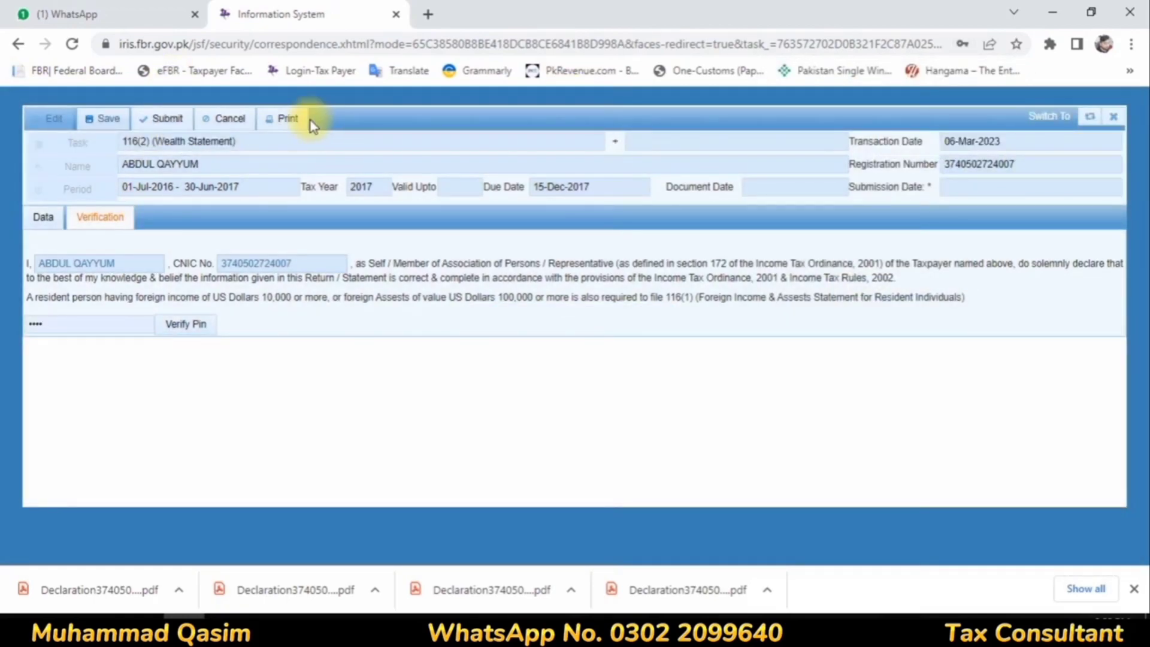
{"action": "left_click", "coordinate": [45, 219]}
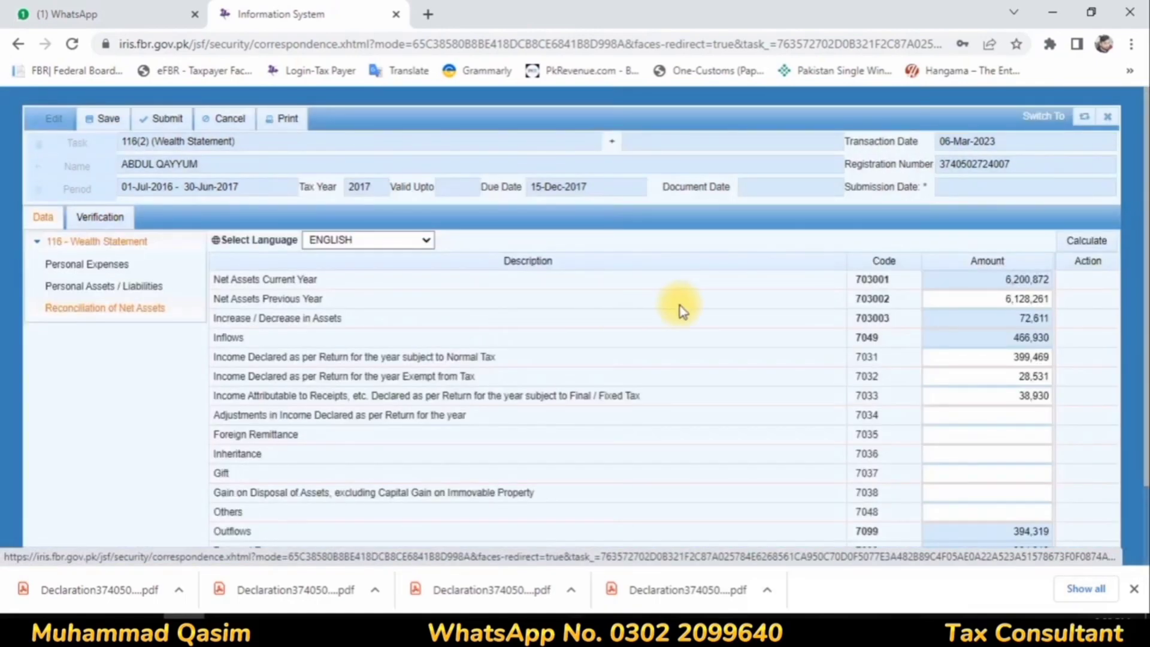
{"action": "scroll", "coordinate": [680, 305], "scroll_direction": "down", "scroll_amount": 2}
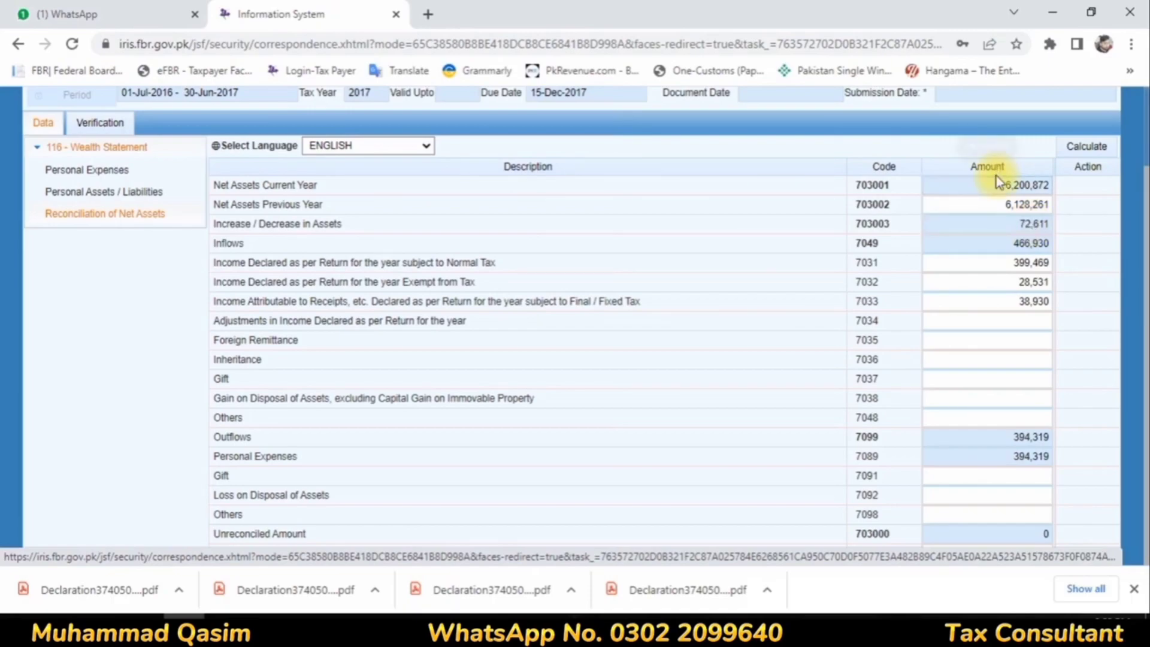
{"action": "scroll", "coordinate": [167, 244], "scroll_direction": "up", "scroll_amount": 3}
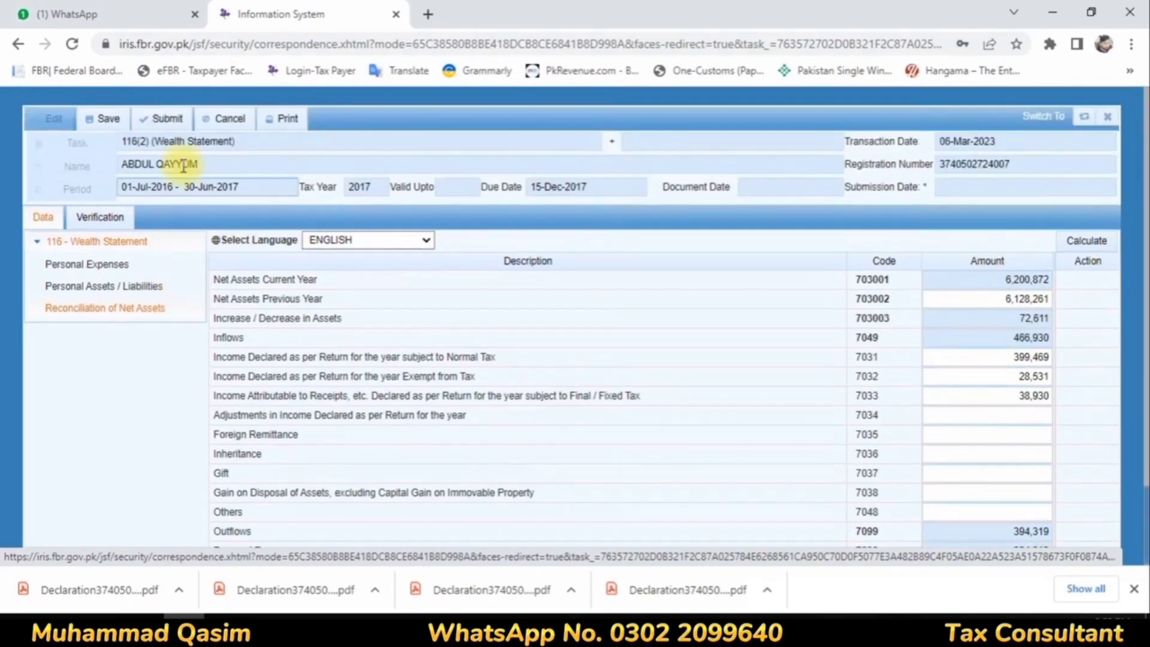
{"action": "left_click", "coordinate": [162, 118]}
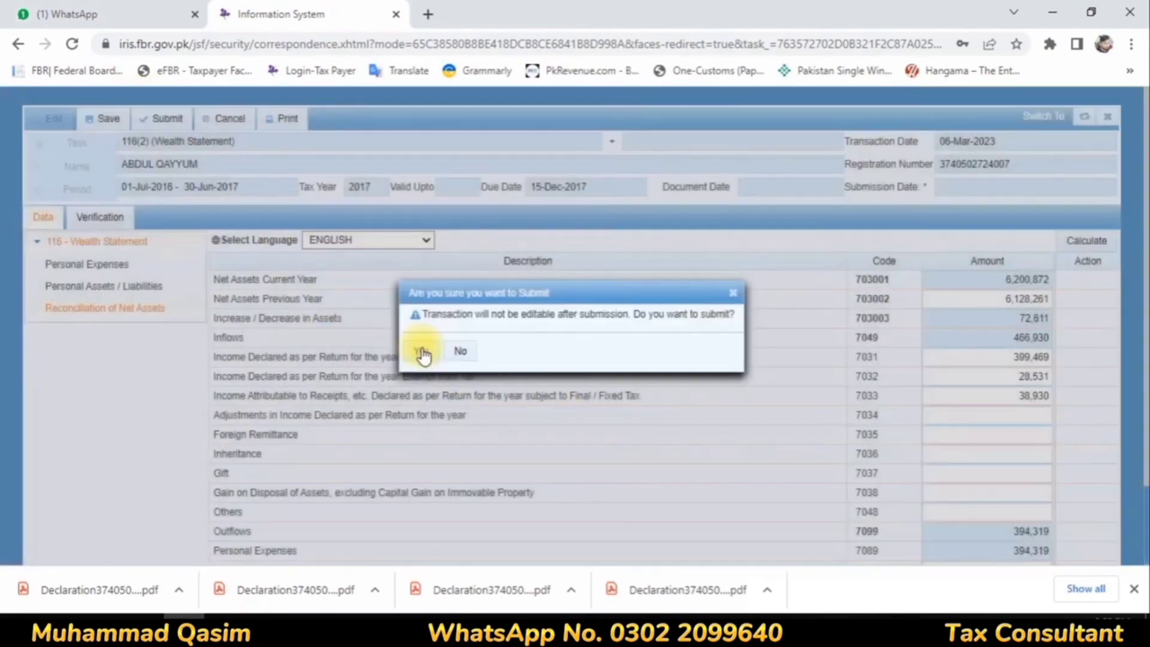
{"action": "left_click", "coordinate": [420, 353]}
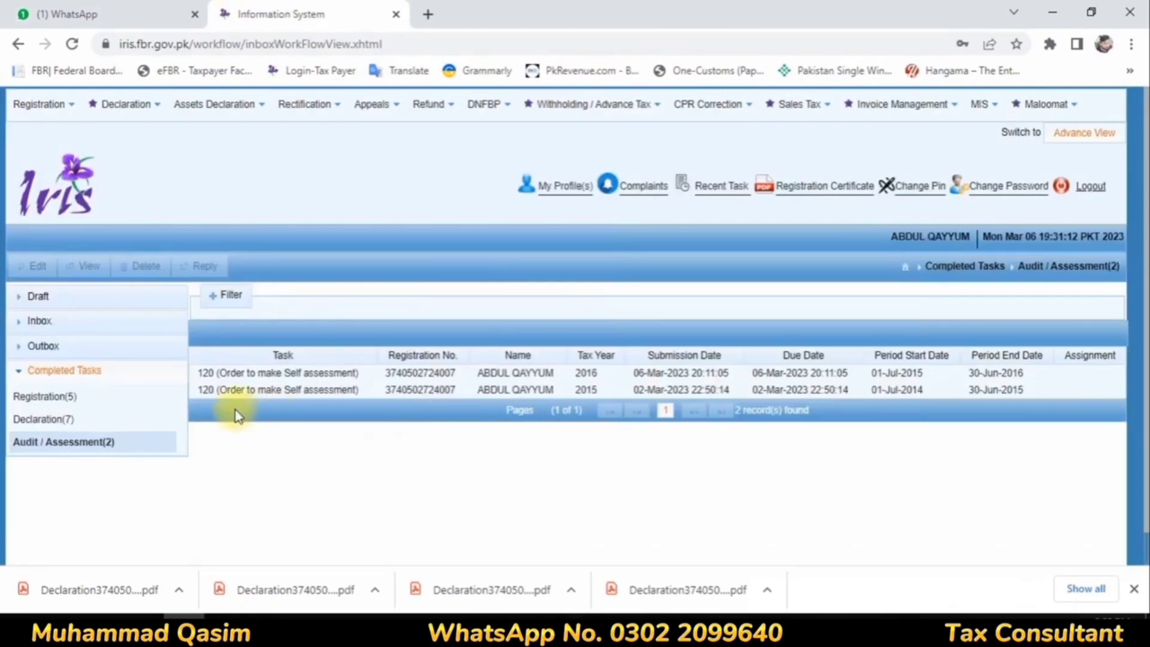
Step: Open the draft 114(4) return of income for tax year 2017 for editing
{"action": "left_click", "coordinate": [60, 294]}
{"action": "left_click", "coordinate": [57, 354]}
{"action": "left_click", "coordinate": [264, 386]}
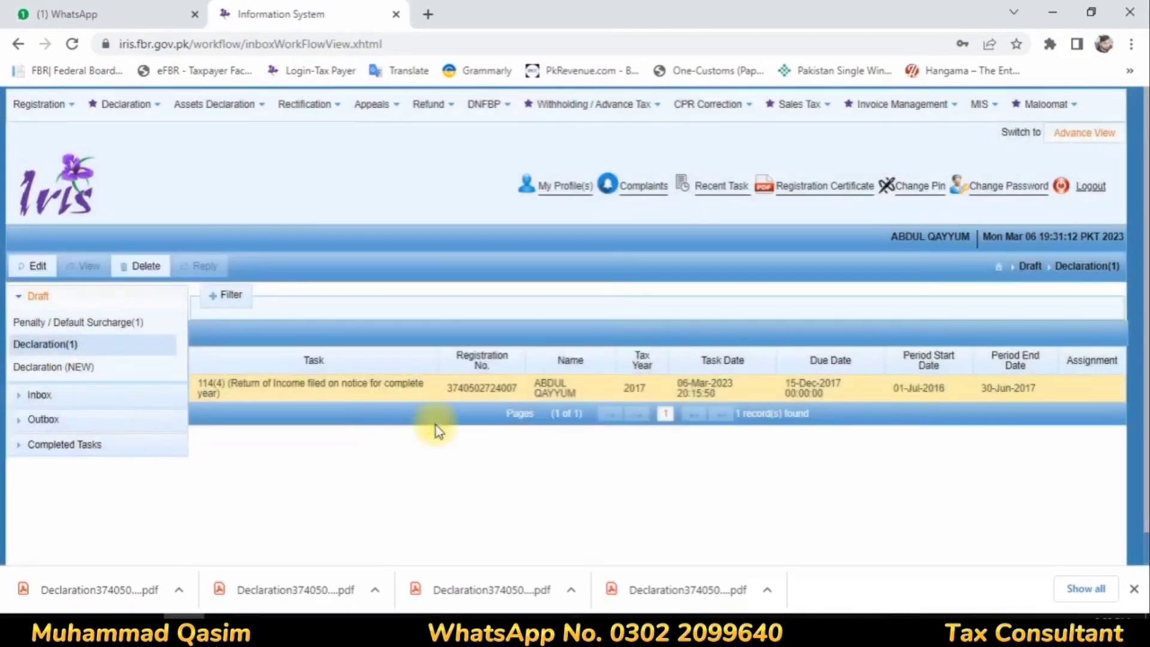
{"action": "left_click", "coordinate": [43, 271]}
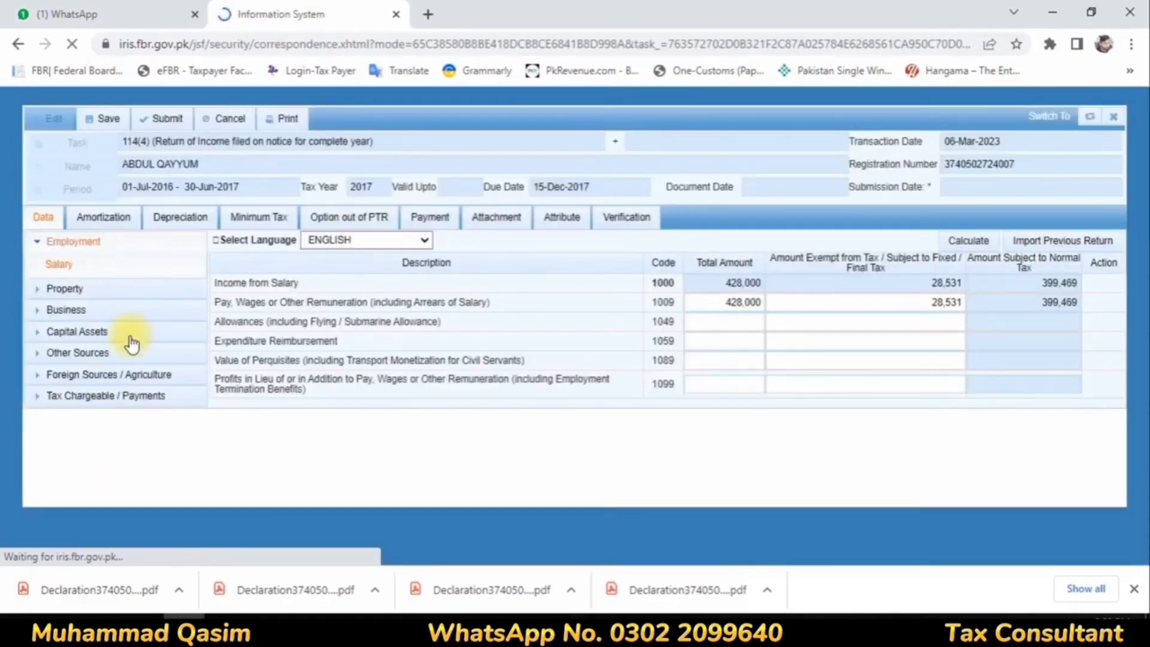
Step: Check the return's Computations under Tax Chargeable / Payments, including tax chargeable, withholding tax and any demanded or refundable tax
{"action": "left_click", "coordinate": [82, 401]}
{"action": "scroll", "coordinate": [62, 548], "scroll_direction": "down", "scroll_amount": 2}
{"action": "left_click", "coordinate": [74, 549]}
{"action": "scroll", "coordinate": [809, 298], "scroll_direction": "down", "scroll_amount": 4}
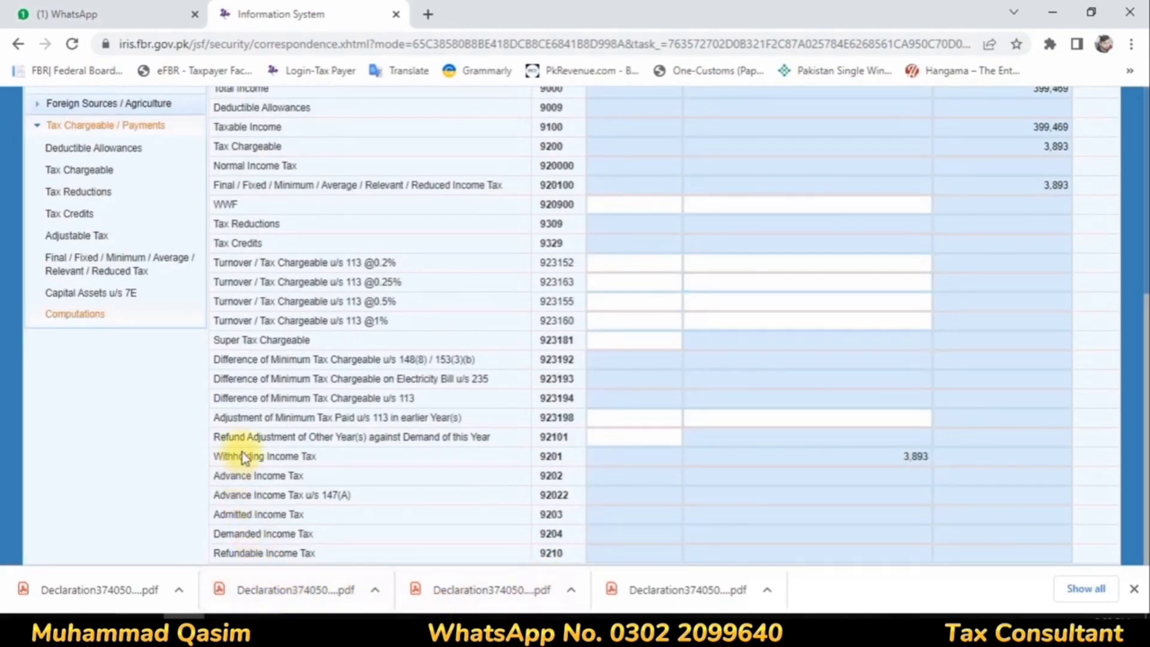
Step: Recheck the withholding income tax in the 2017 return's computations and set the Residence Status attribute to Resident
{"action": "left_click_drag", "start_coordinate": [206, 453], "coordinate": [968, 469]}
{"action": "left_click", "coordinate": [983, 468]}
{"action": "scroll", "coordinate": [839, 299], "scroll_direction": "up", "scroll_amount": 7}
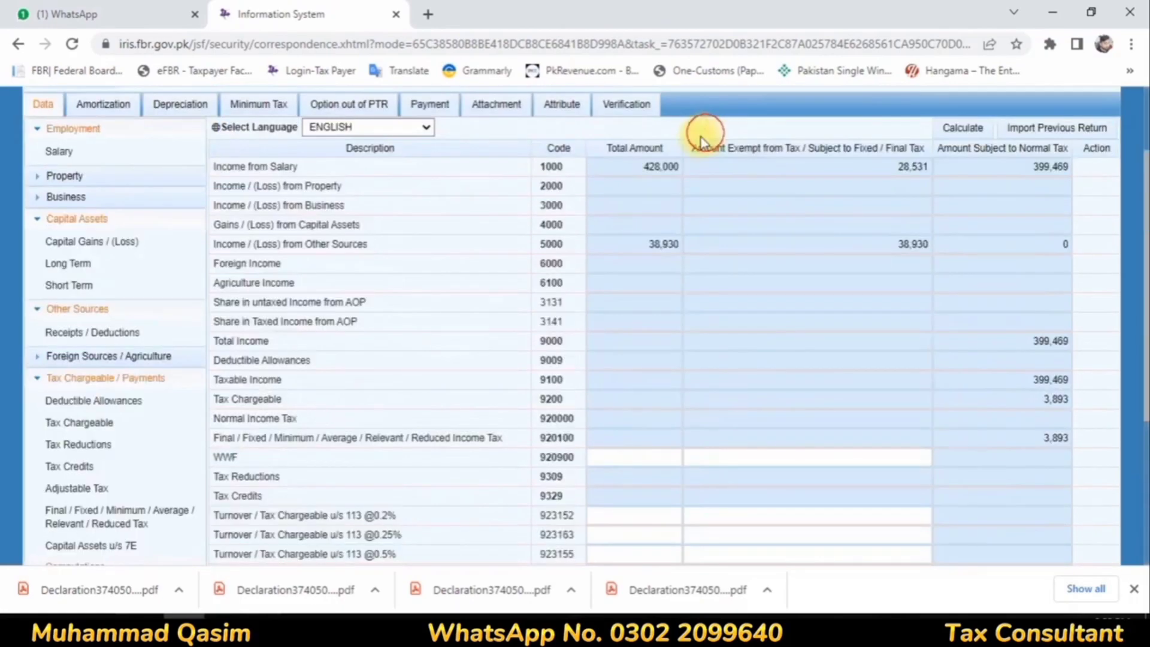
{"action": "left_click", "coordinate": [564, 218]}
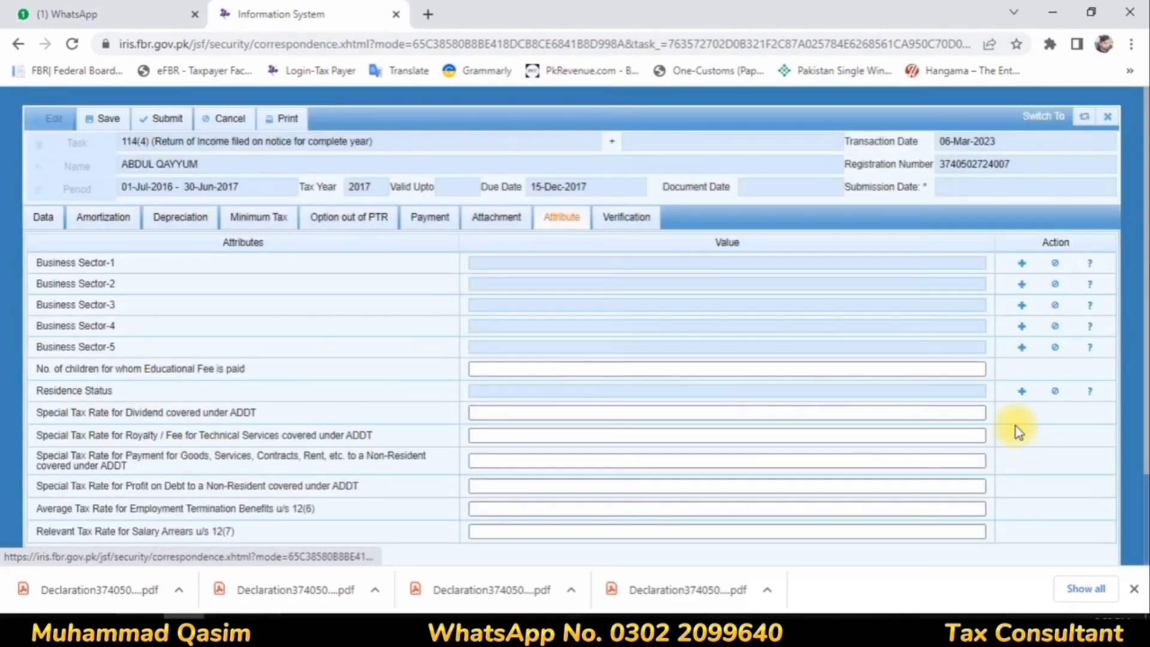
{"action": "left_click", "coordinate": [1021, 395]}
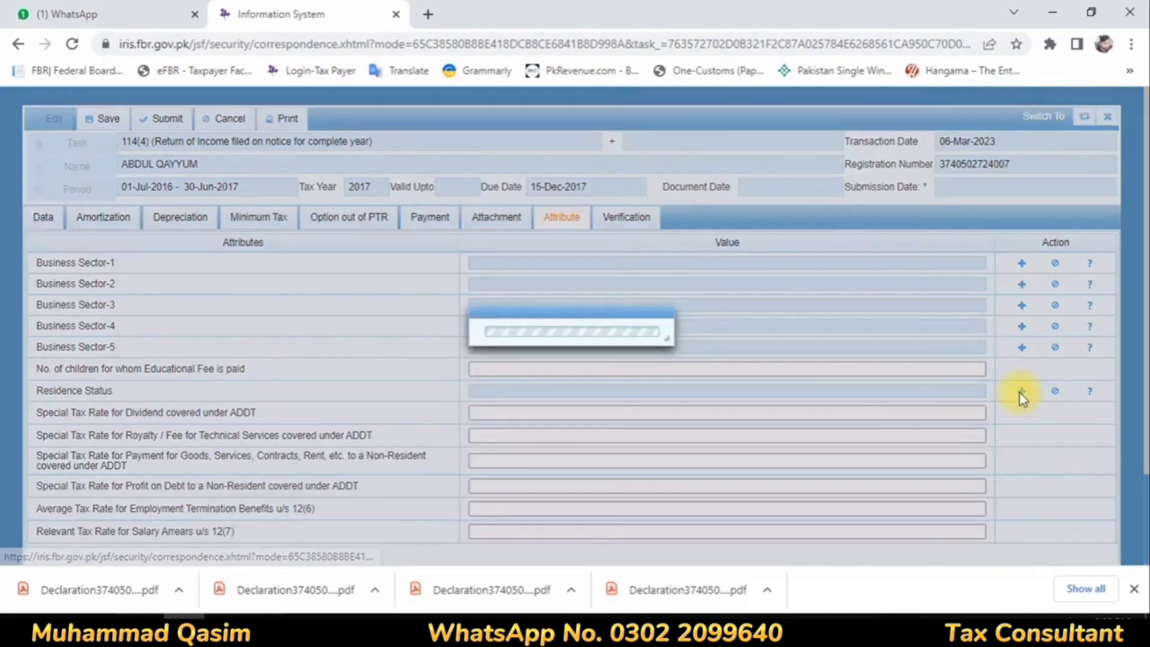
{"action": "left_click", "coordinate": [785, 320]}
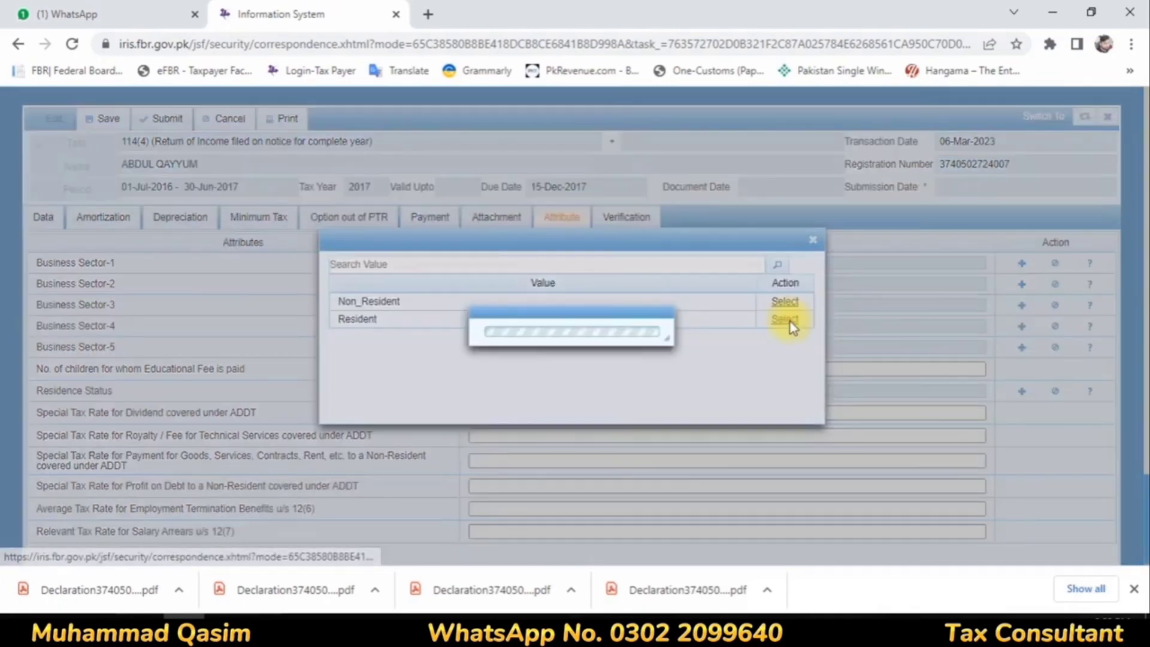
Step: Verify the 2017 return of income with the taxpayer's PIN and decline the browser's offer to update the saved password
{"action": "left_click", "coordinate": [633, 224]}
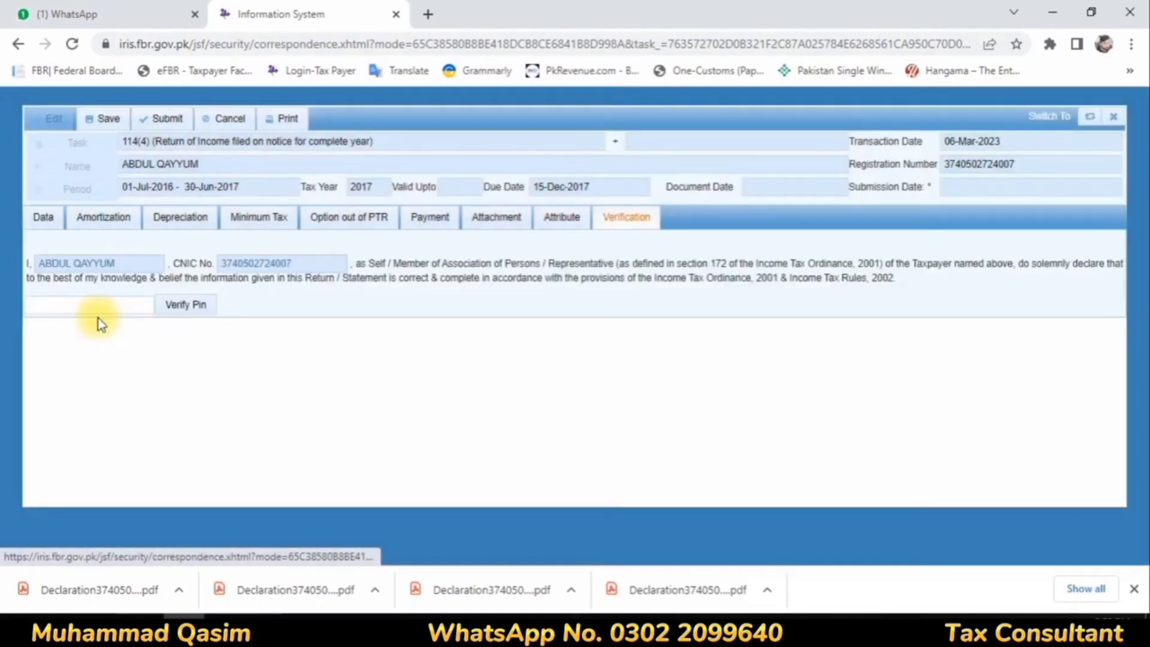
{"action": "left_click", "coordinate": [95, 305]}
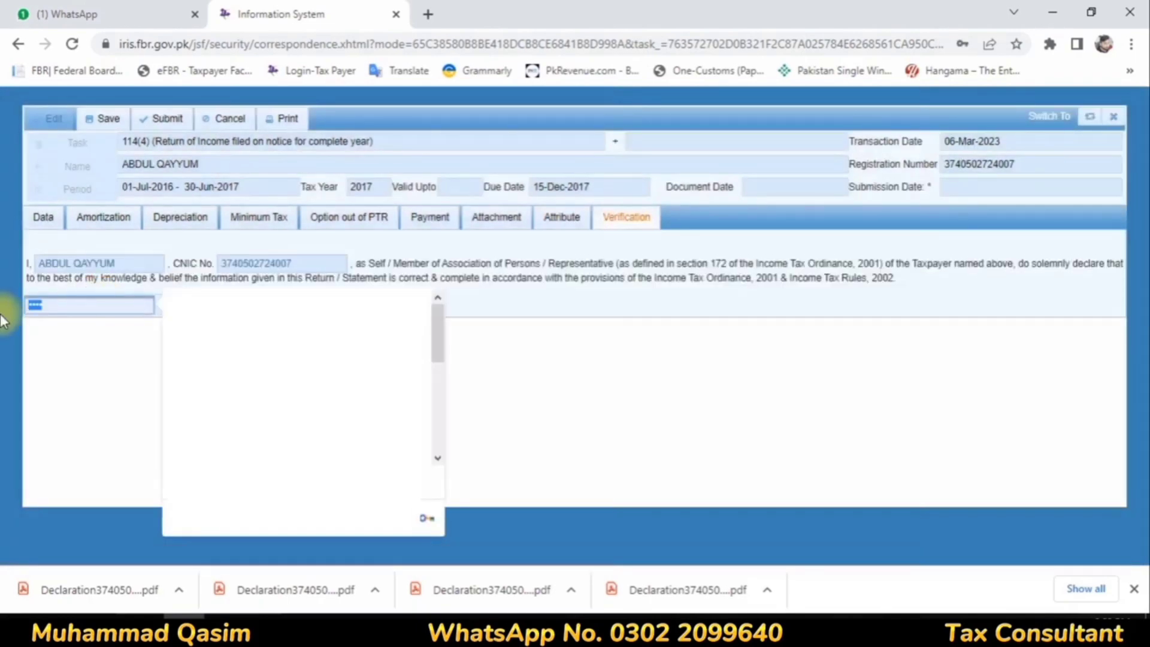
{"action": "key", "text": "BackSpace"}
{"action": "type", "text": "••••"}
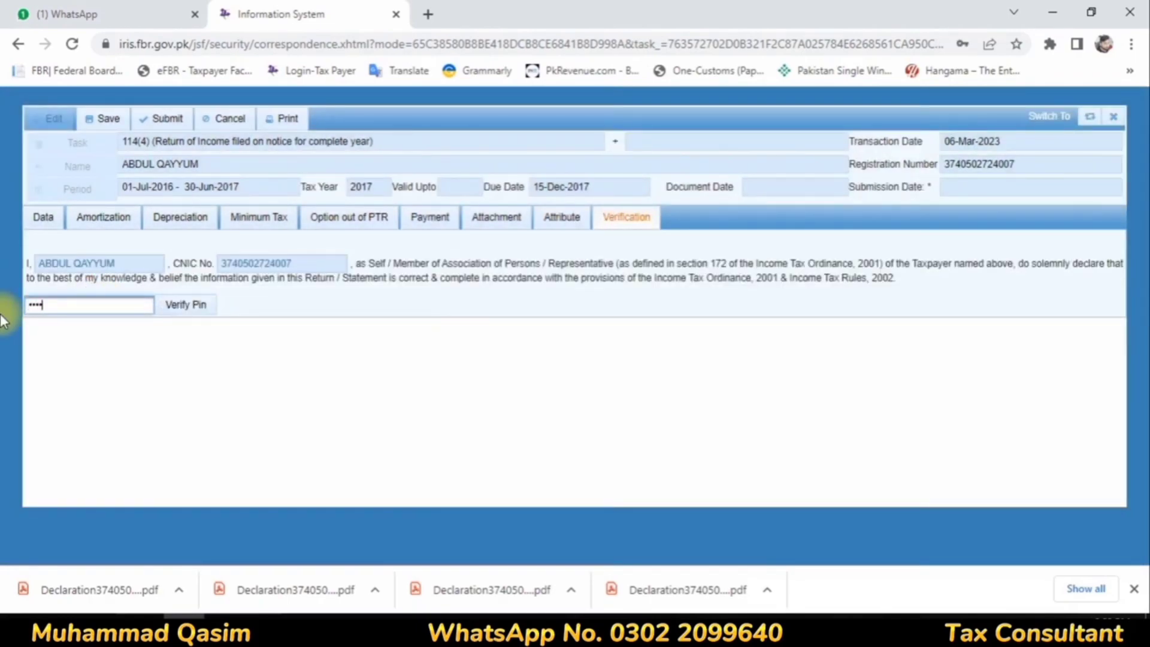
{"action": "left_click", "coordinate": [180, 304]}
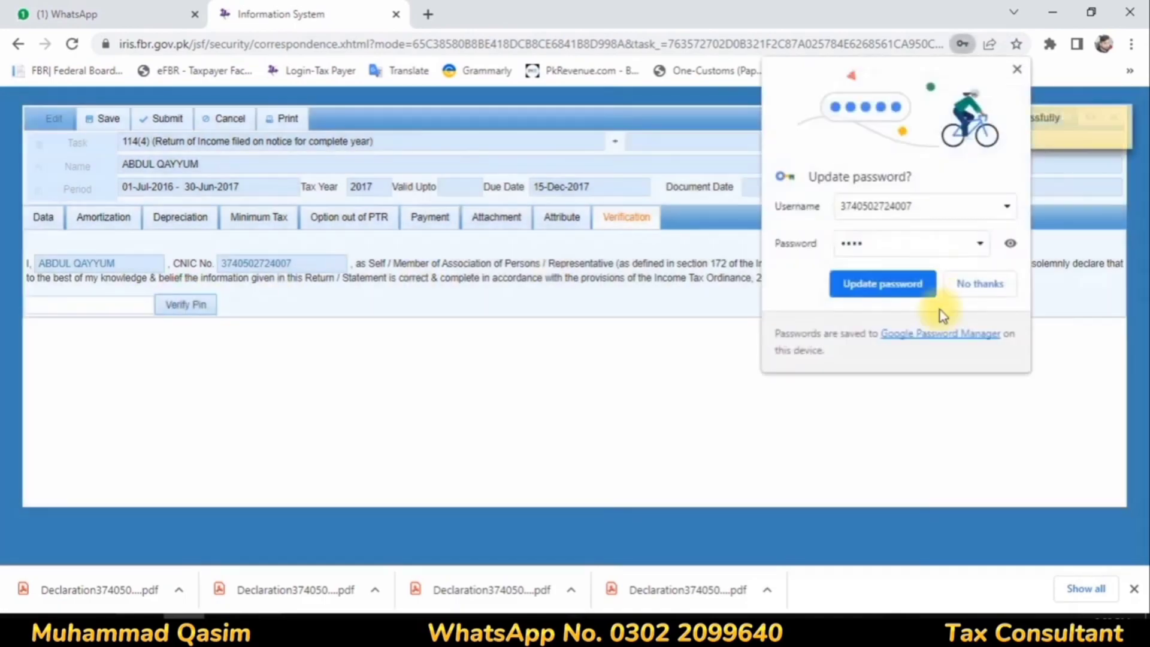
{"action": "left_click", "coordinate": [973, 283]}
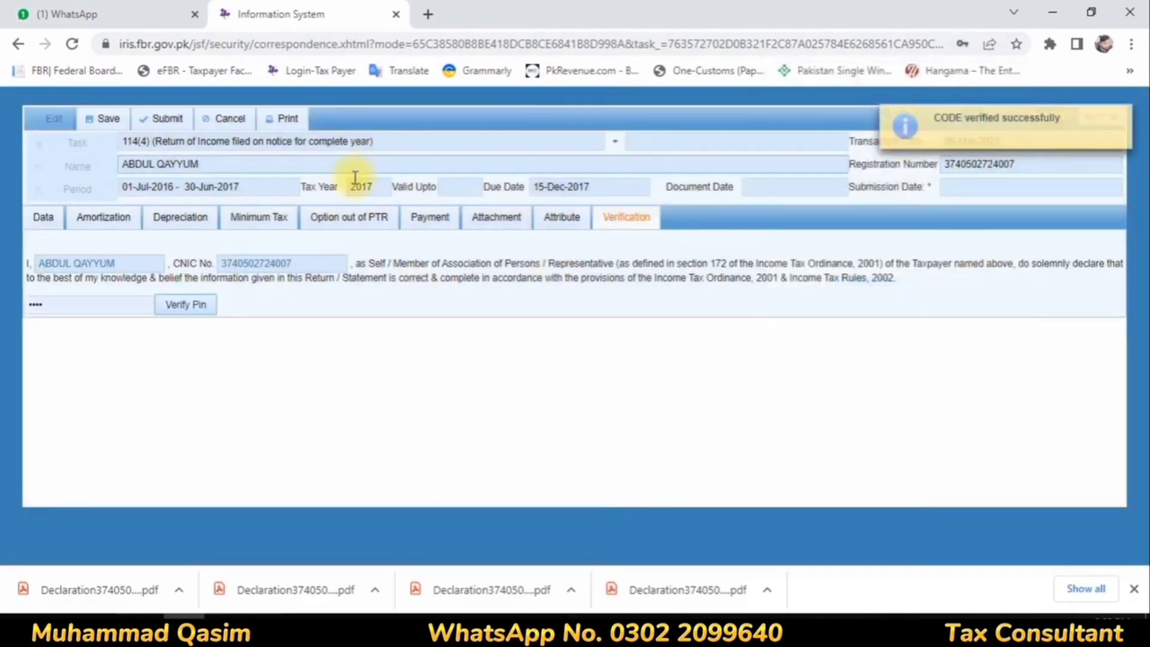
Step: Save and submit the 2017 return of income, confirming the submission, and open the completed declarations
{"action": "left_click", "coordinate": [91, 124]}
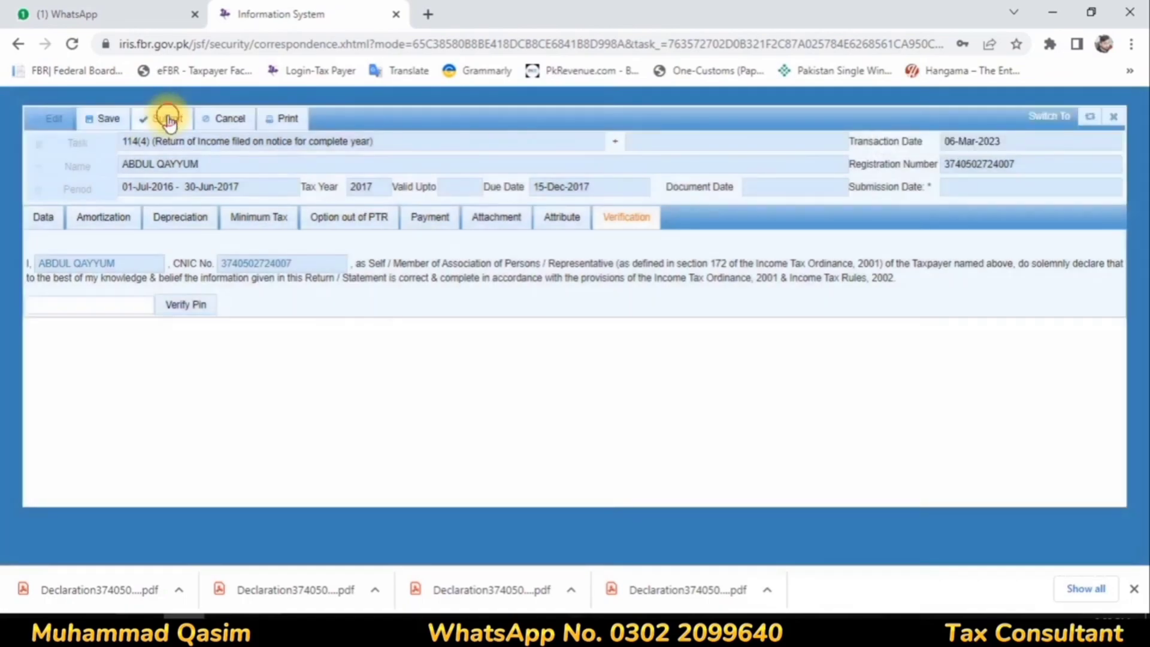
{"action": "left_click", "coordinate": [169, 122]}
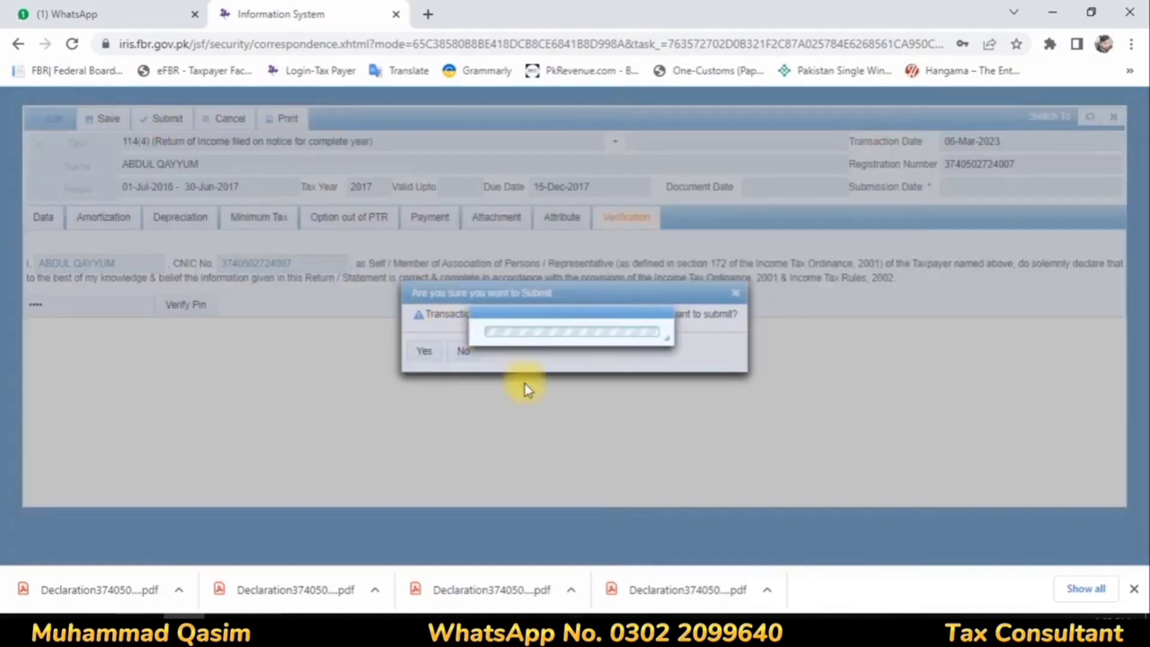
{"action": "left_click", "coordinate": [419, 353]}
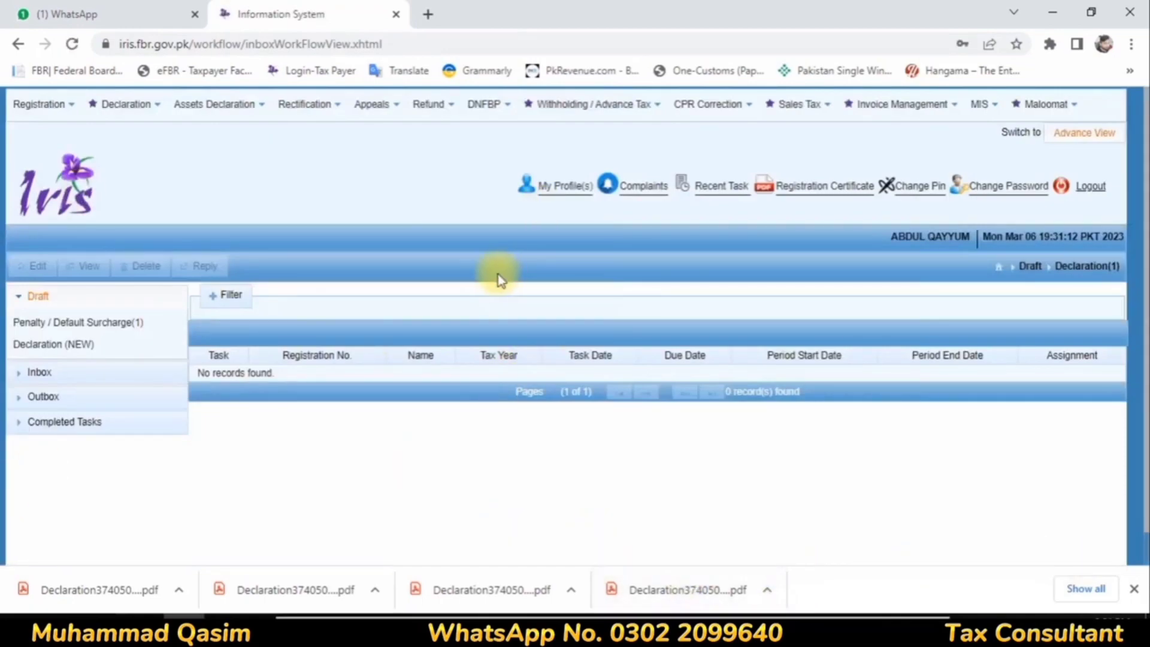
{"action": "left_click", "coordinate": [85, 422]}
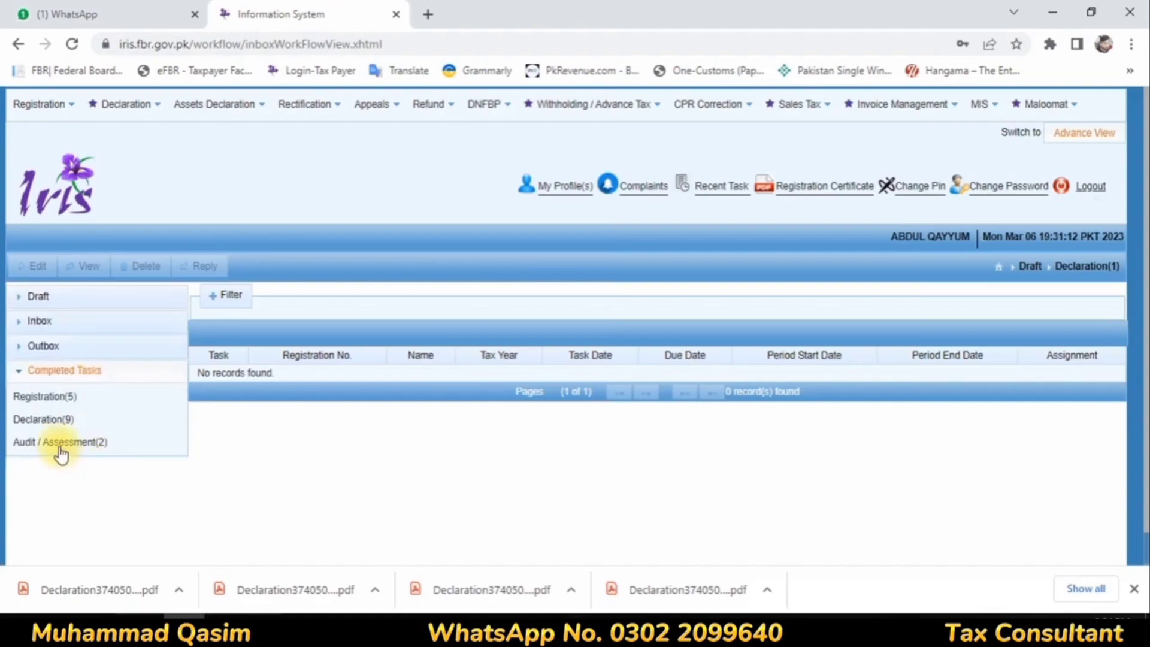
{"action": "left_click", "coordinate": [76, 419]}
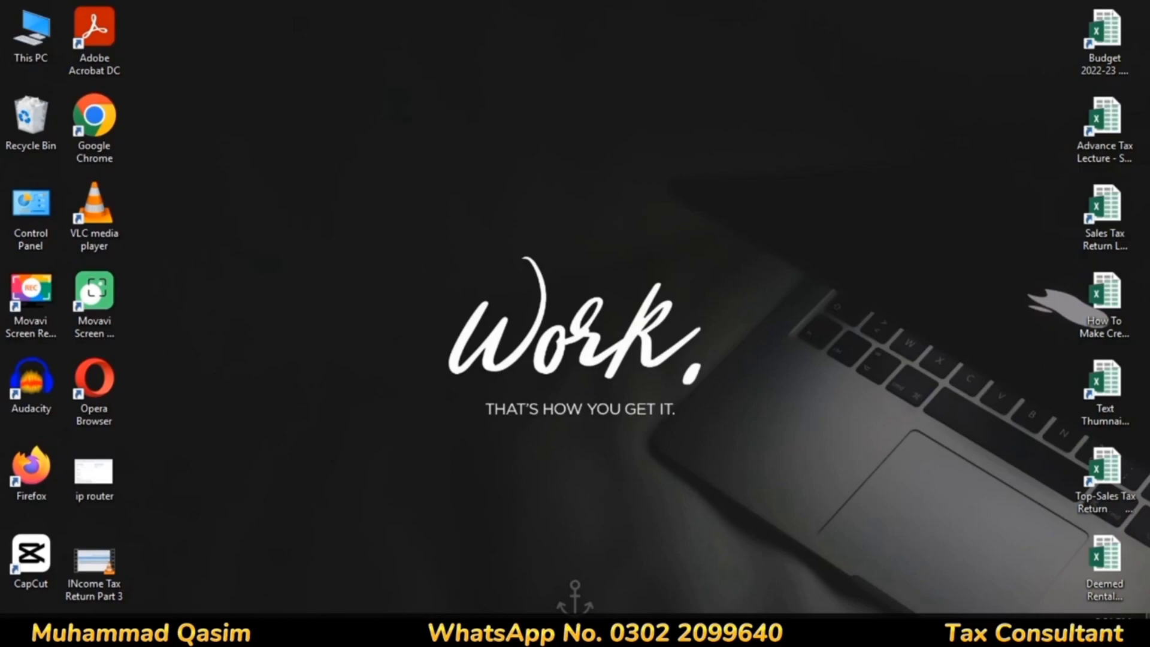
Step: Reply to the tax year 2018 notice in the inbox declarations with the 114(4) return of income for complete year
{"action": "left_click", "coordinate": [53, 372]}
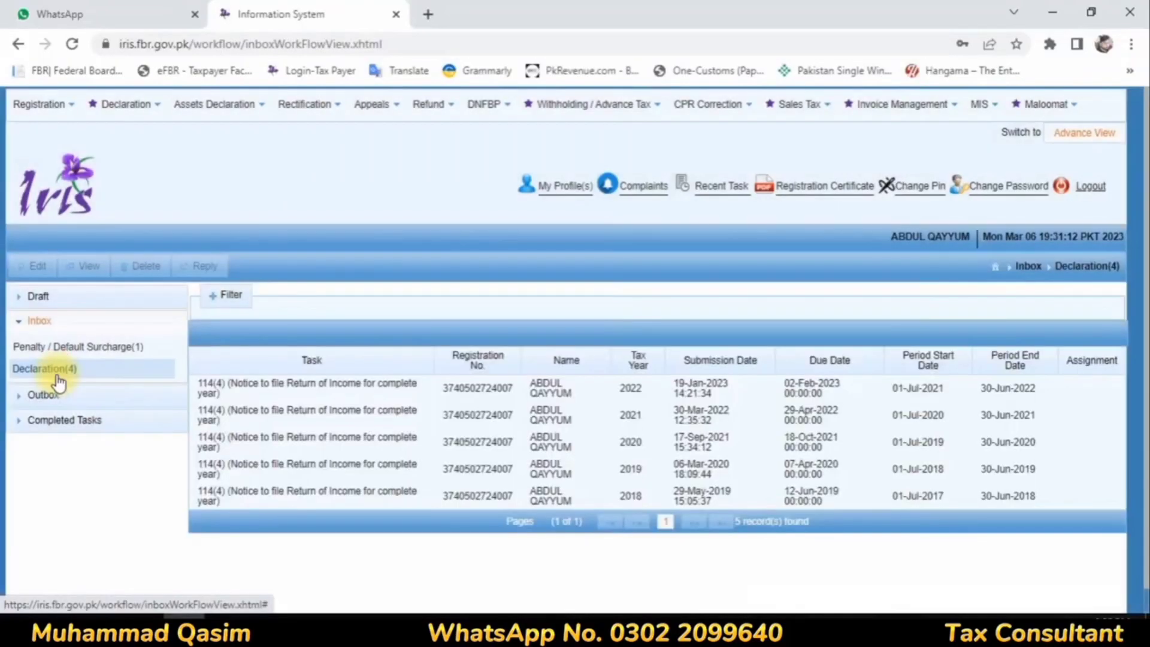
{"action": "left_click", "coordinate": [584, 497]}
{"action": "left_click", "coordinate": [203, 266]}
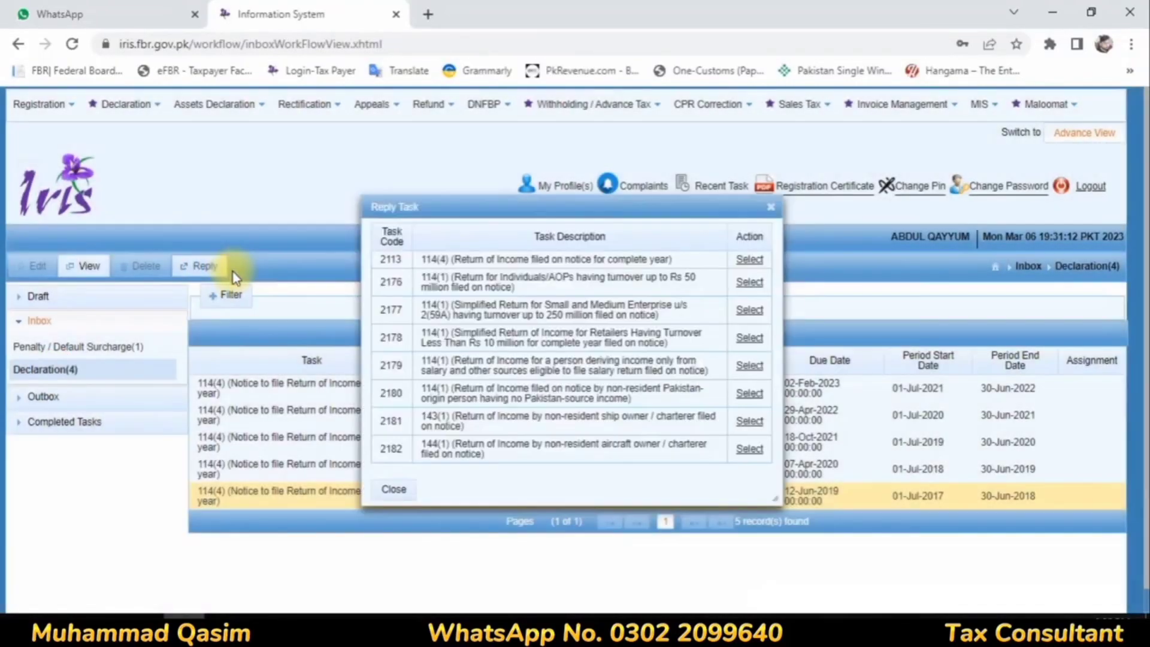
{"action": "left_click", "coordinate": [746, 260]}
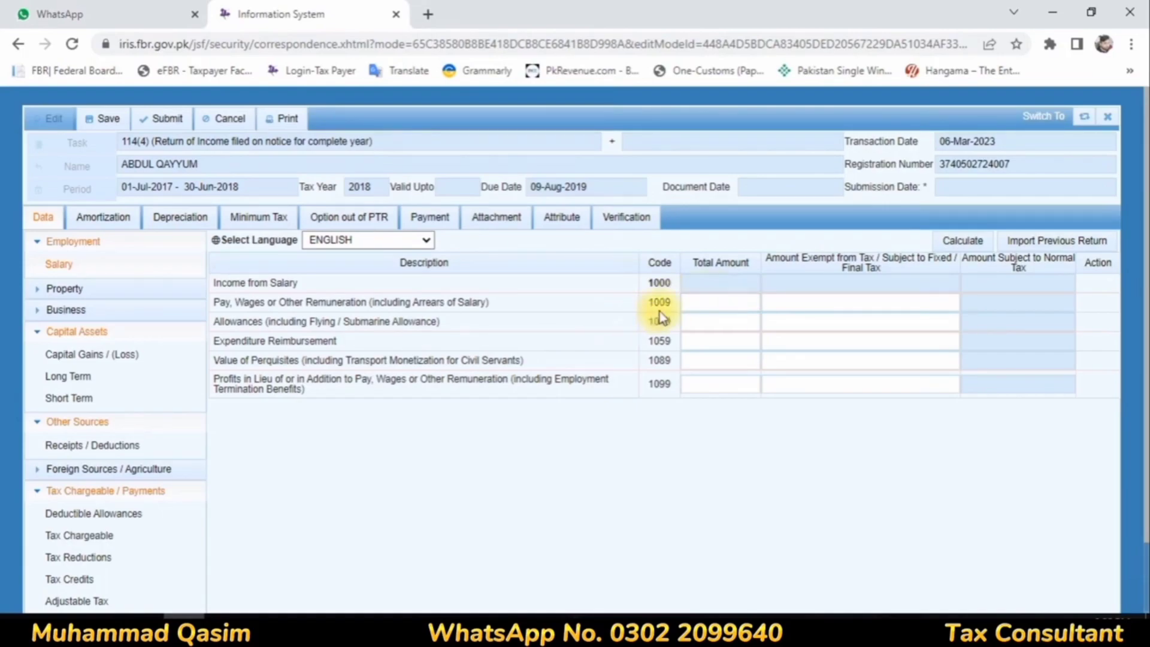
Step: Enter 428,000 as total pay and wages with 28,531 as the exempt amount in the 2018 return, and calculate the salary income
{"action": "left_click", "coordinate": [1063, 596]}
{"action": "left_click", "coordinate": [736, 305]}
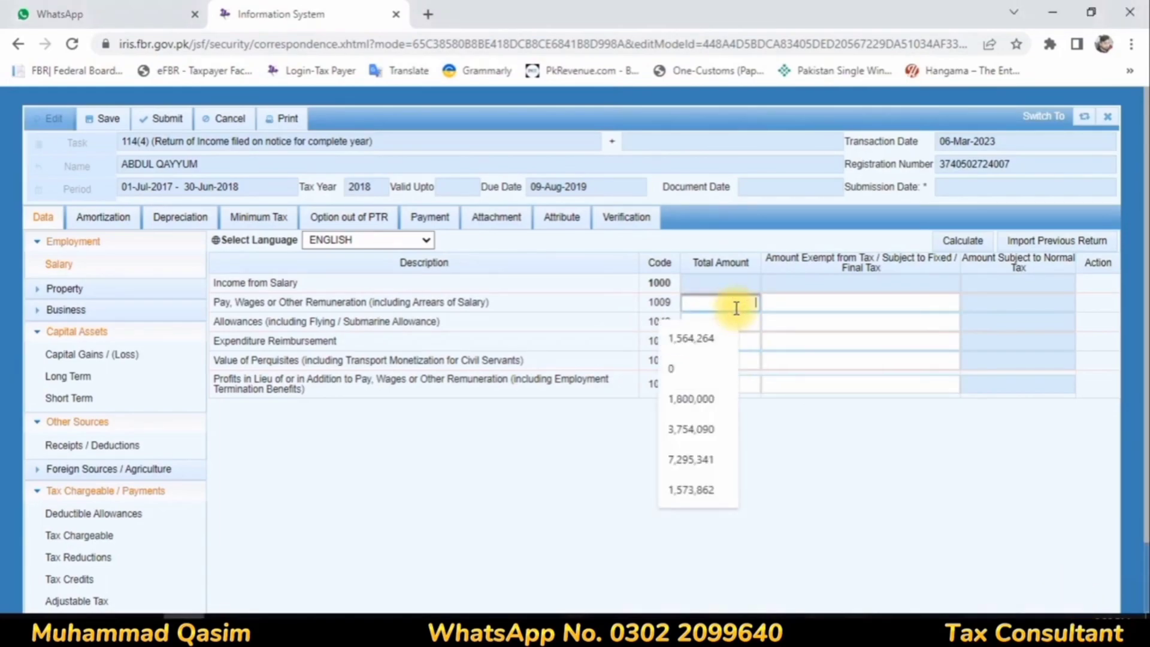
{"action": "type", "text": "3"}
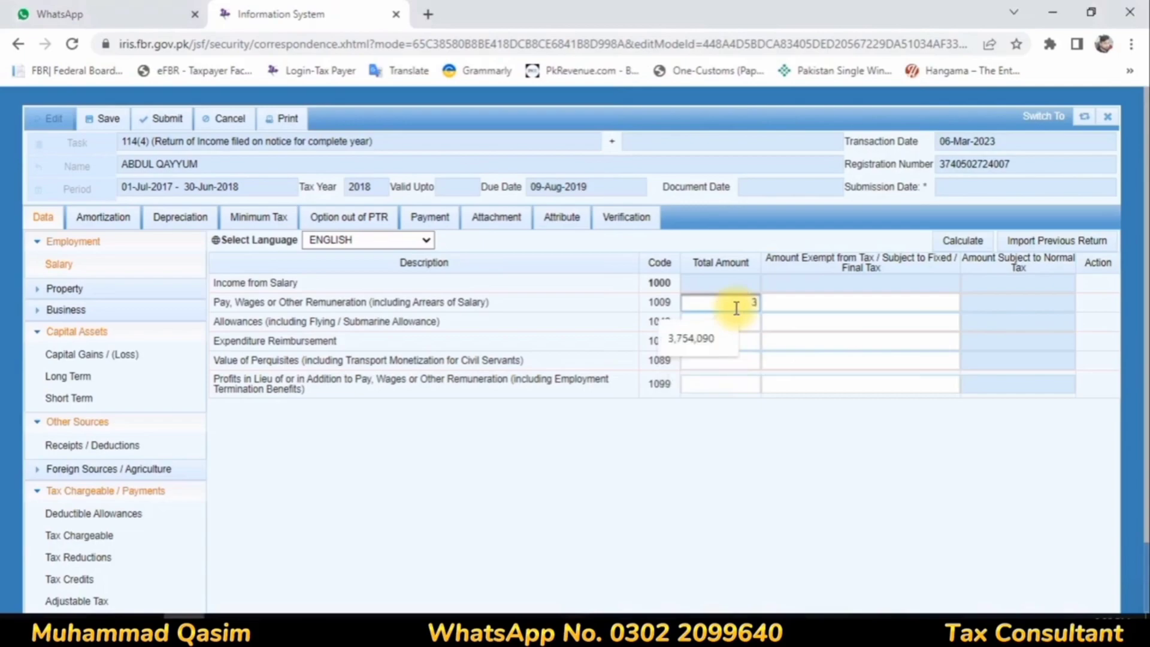
{"action": "type", "text": "28000"}
{"action": "left_click", "coordinate": [812, 303]}
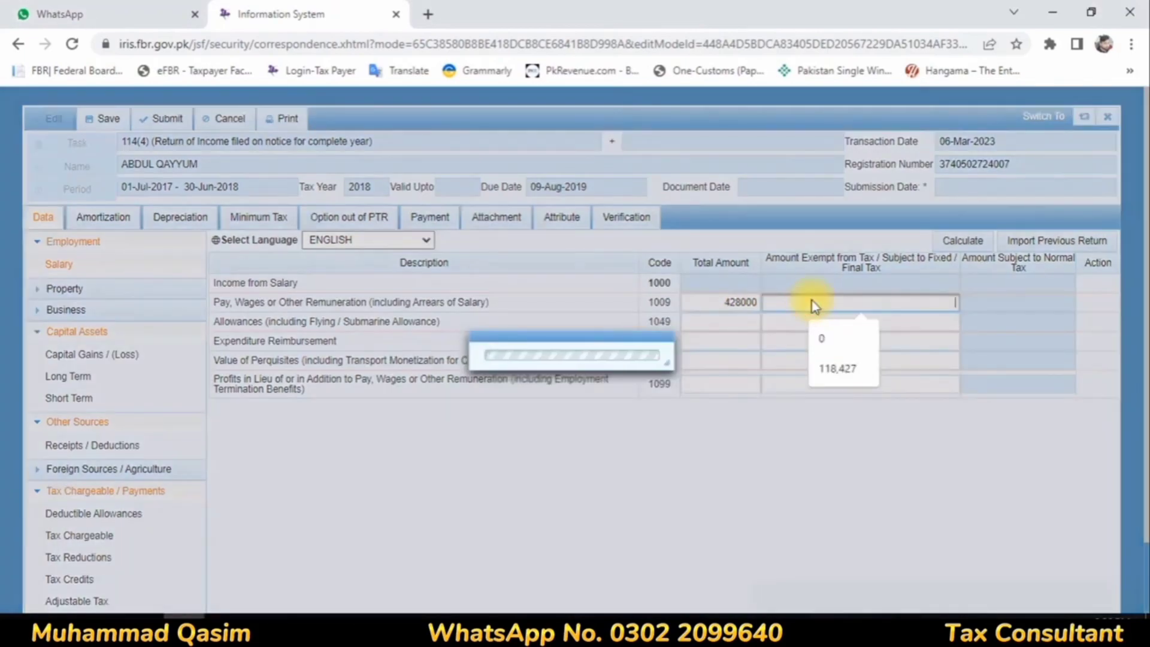
{"action": "type", "text": "28531"}
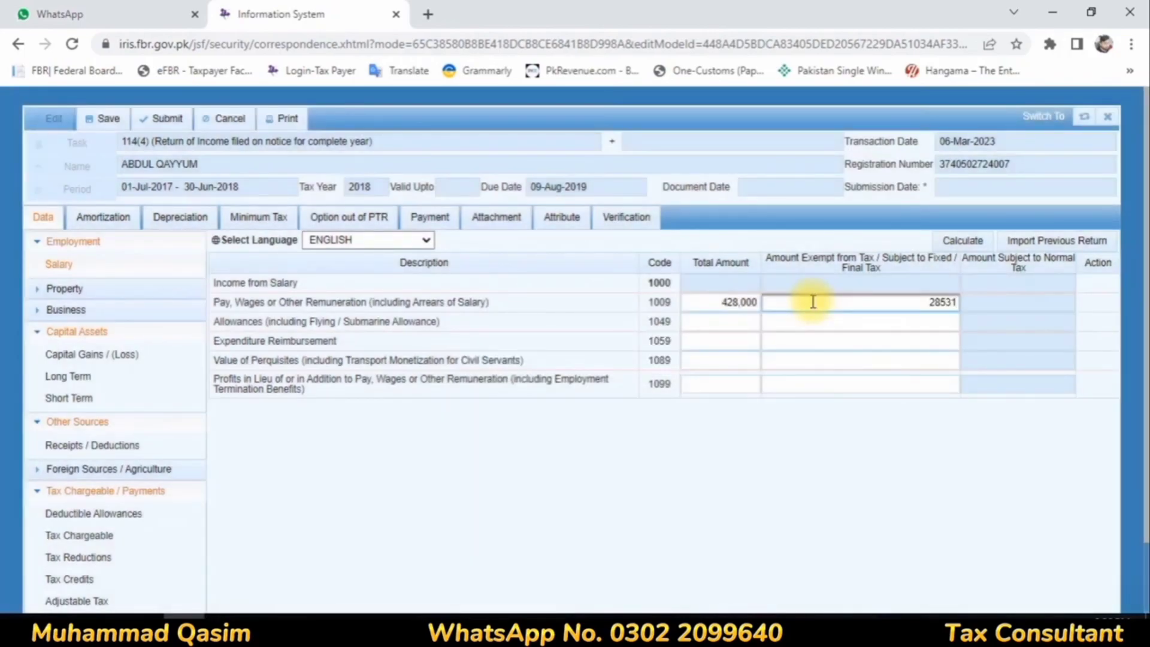
{"action": "left_click", "coordinate": [973, 242]}
{"action": "left_click", "coordinate": [973, 243]}
{"action": "left_click", "coordinate": [972, 243]}
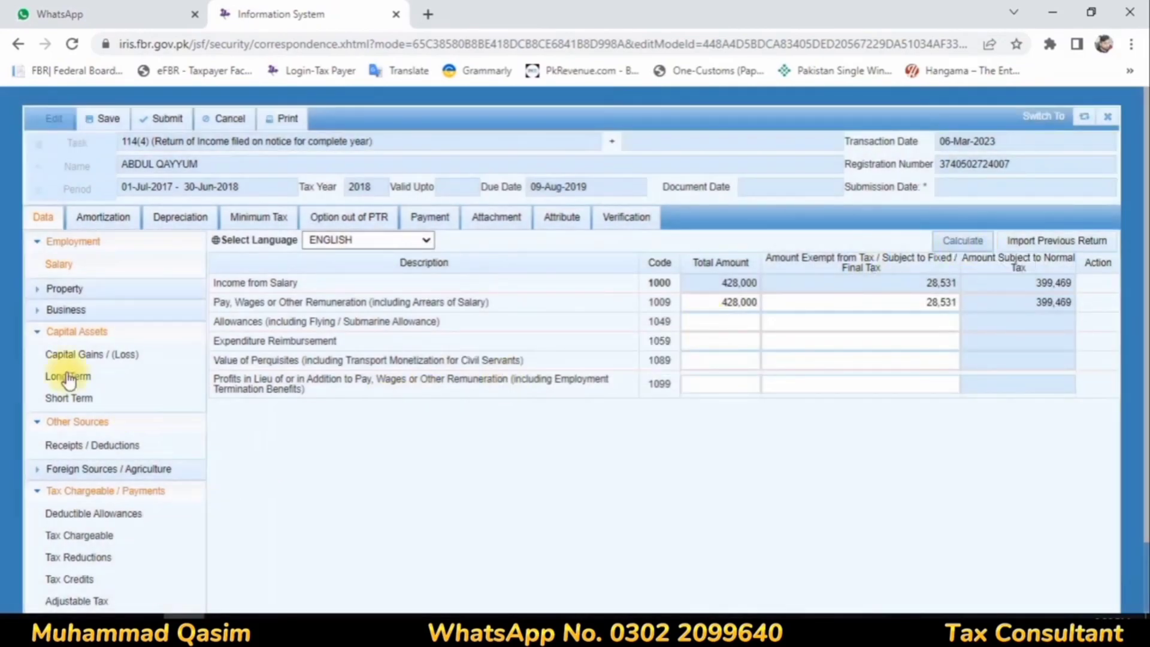
Step: Under Other Sources, enter 118,427 as both total and exempt/final-tax amount for Profit on Debt, and calculate
{"action": "left_click", "coordinate": [77, 444]}
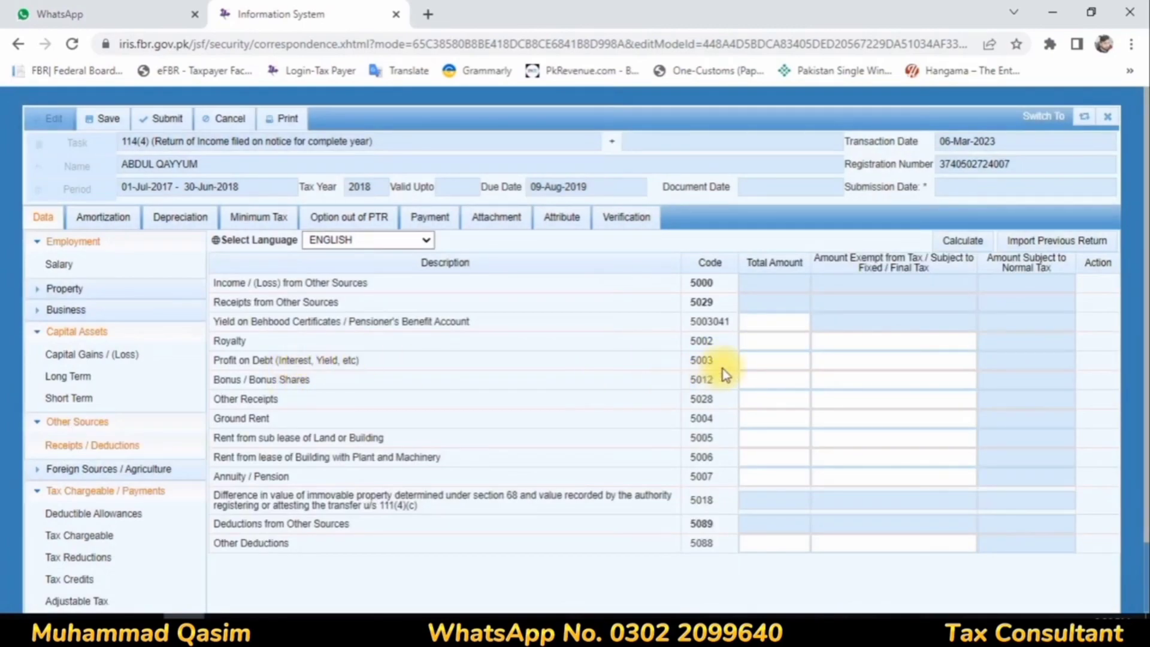
{"action": "left_click", "coordinate": [775, 359]}
{"action": "type", "text": "118"}
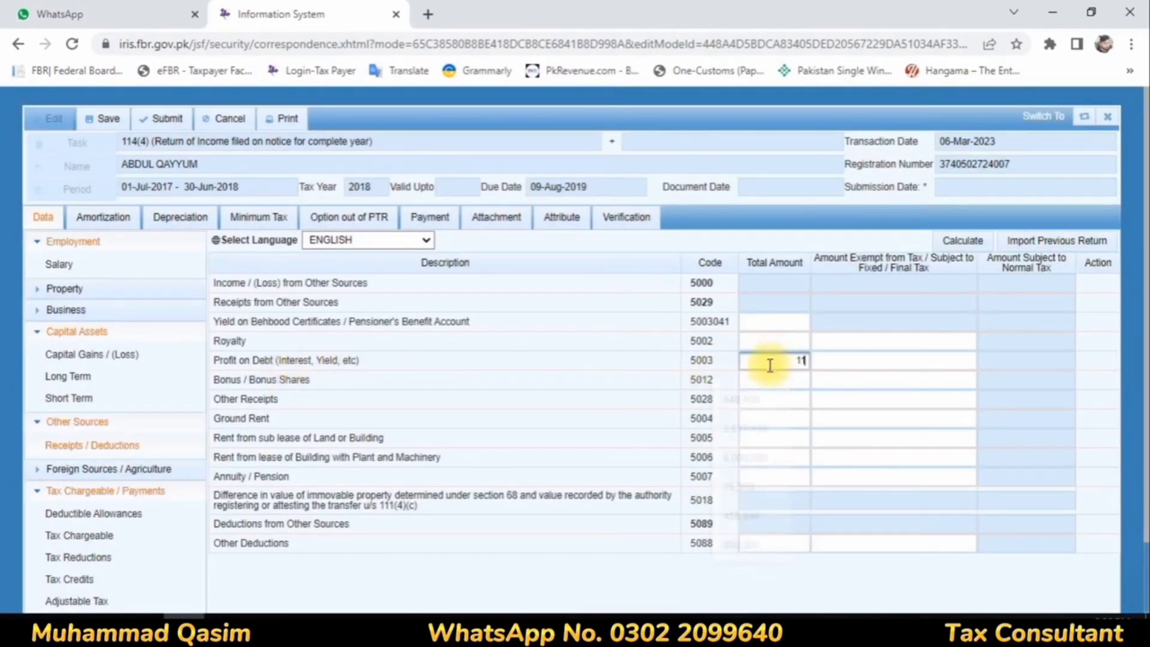
{"action": "type", "text": "427"}
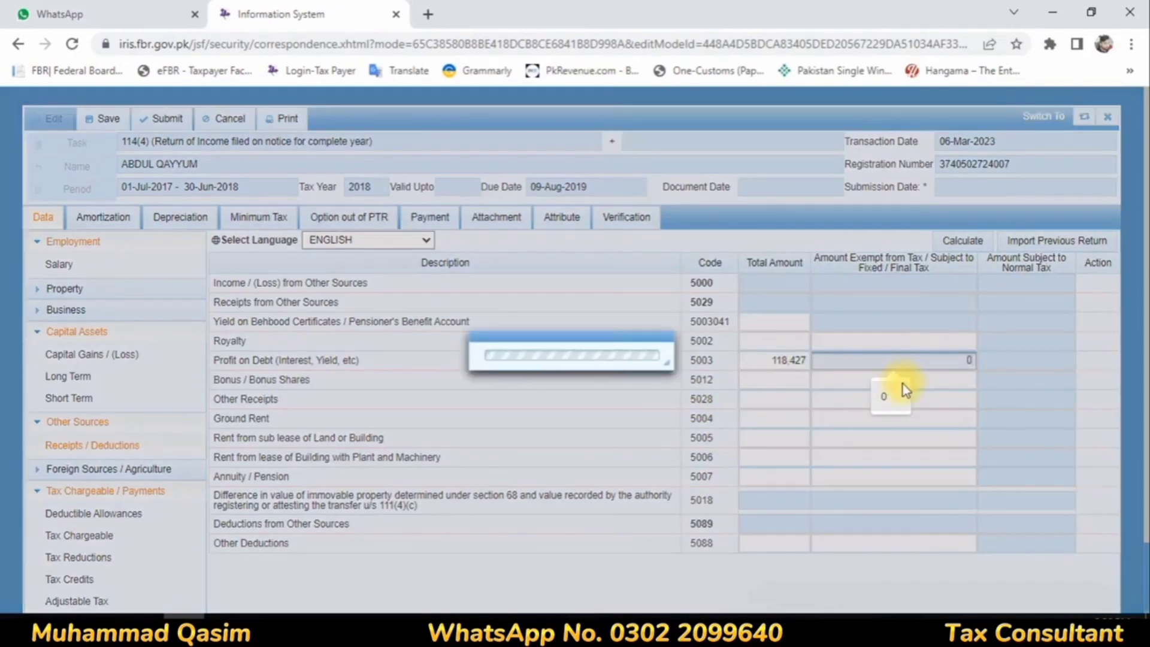
{"action": "type", "text": "11"}
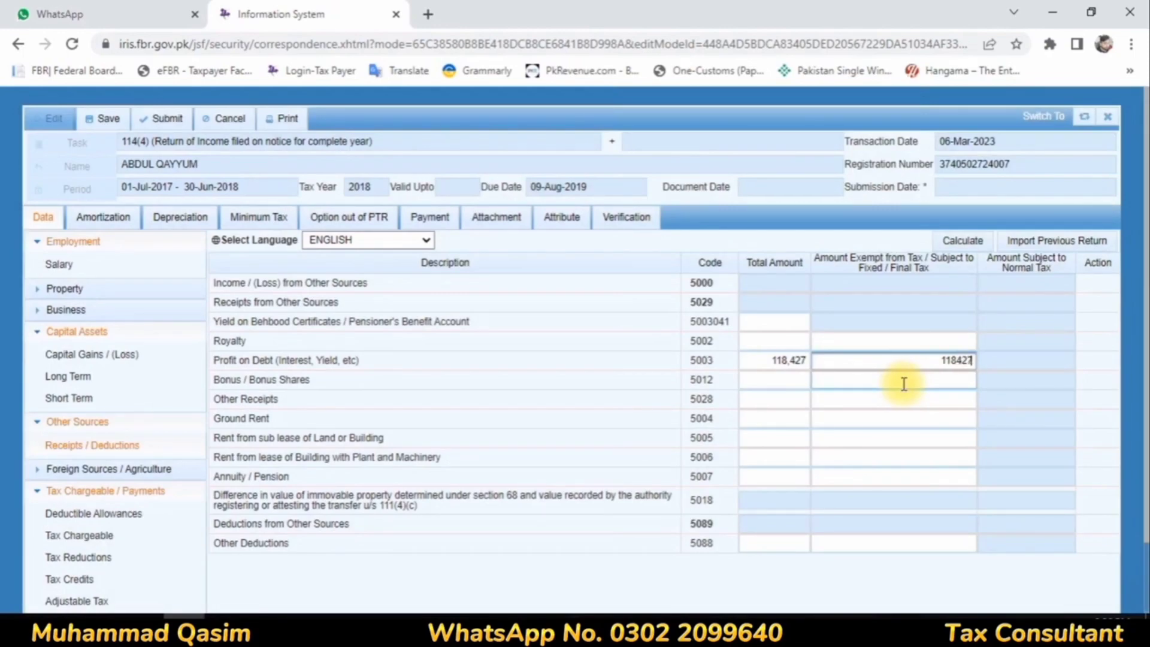
{"action": "left_click", "coordinate": [965, 243]}
{"action": "left_click", "coordinate": [965, 243]}
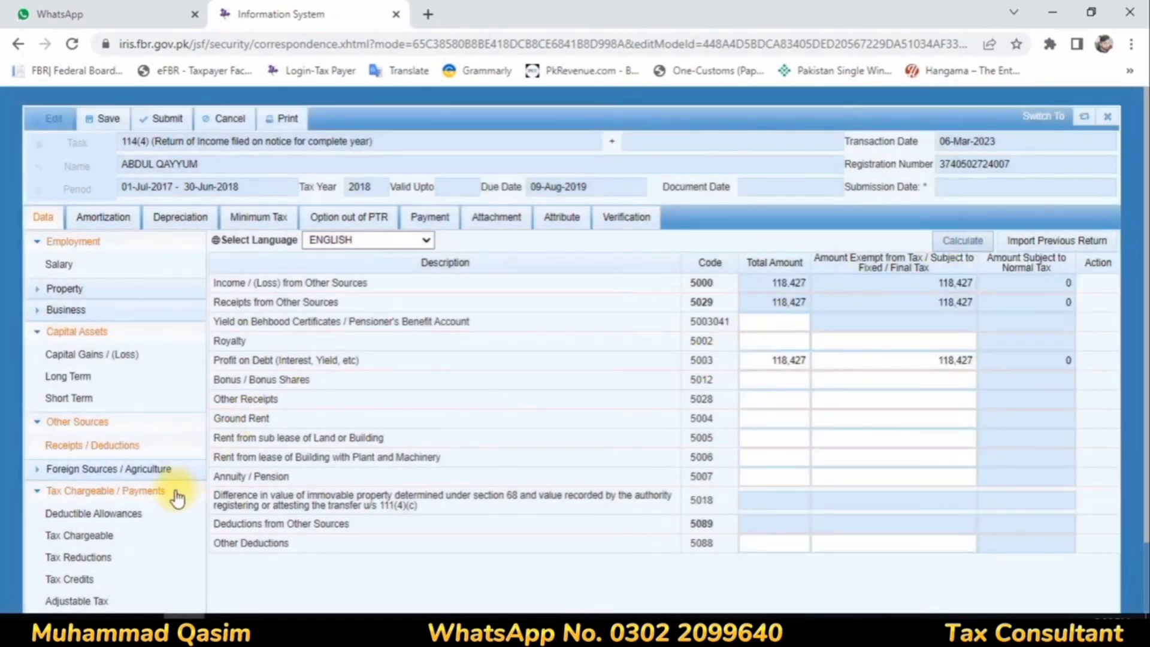
Step: In the Final / Fixed / Minimum Tax section, add a Profit on debt u/s 7B entry with investment Bank and contents Profit
{"action": "left_click", "coordinate": [56, 332]}
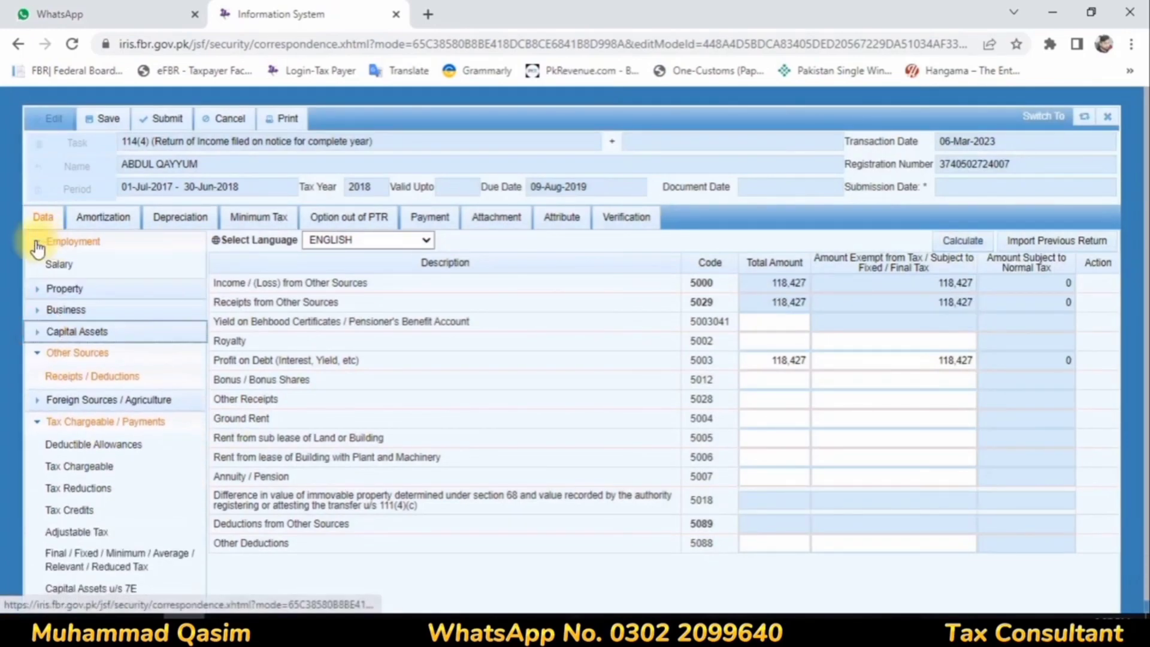
{"action": "left_click", "coordinate": [37, 246]}
{"action": "left_click", "coordinate": [138, 518]}
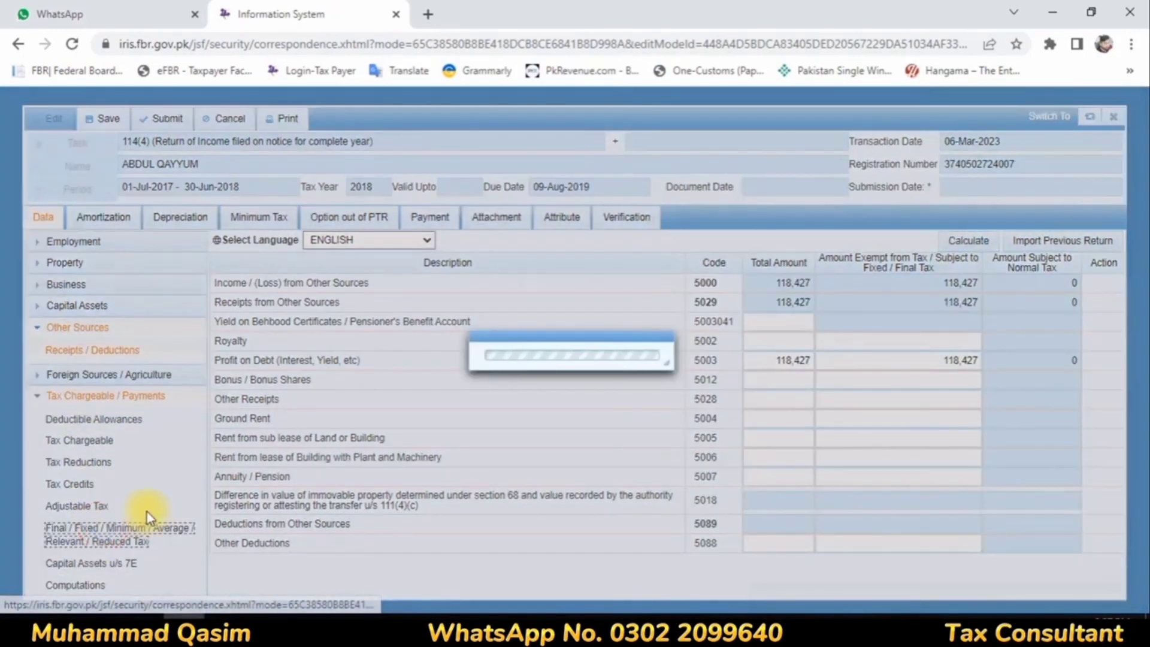
{"action": "scroll", "coordinate": [838, 341], "scroll_direction": "down", "scroll_amount": 10}
{"action": "scroll", "coordinate": [850, 347], "scroll_direction": "down", "scroll_amount": 15}
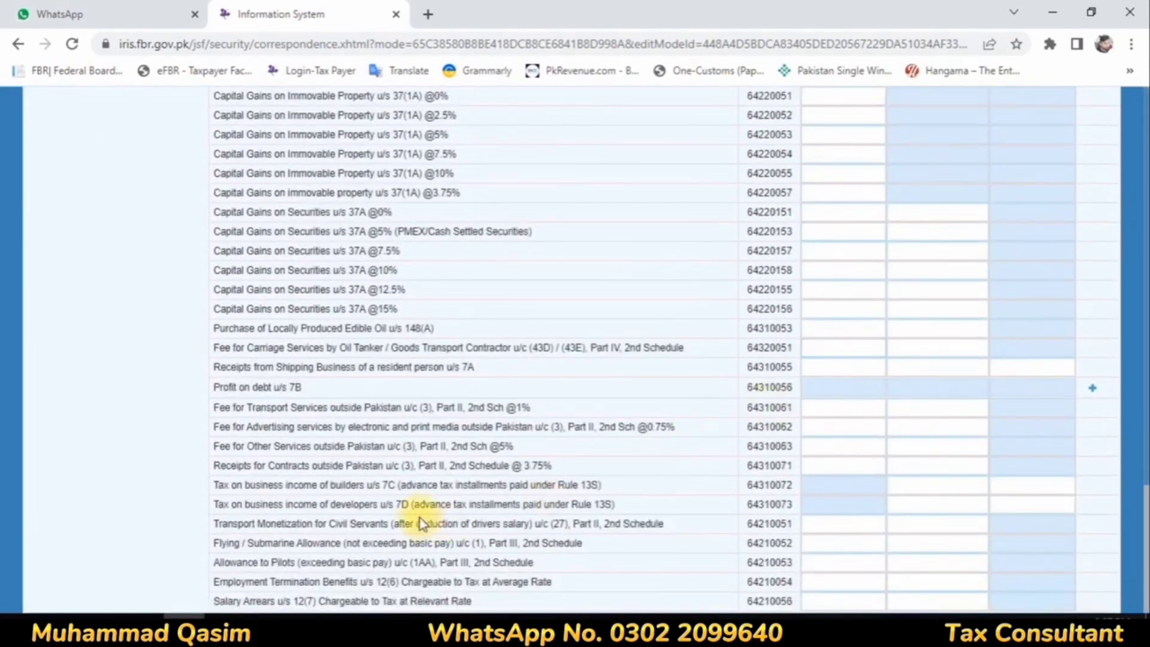
{"action": "left_click", "coordinate": [1093, 388]}
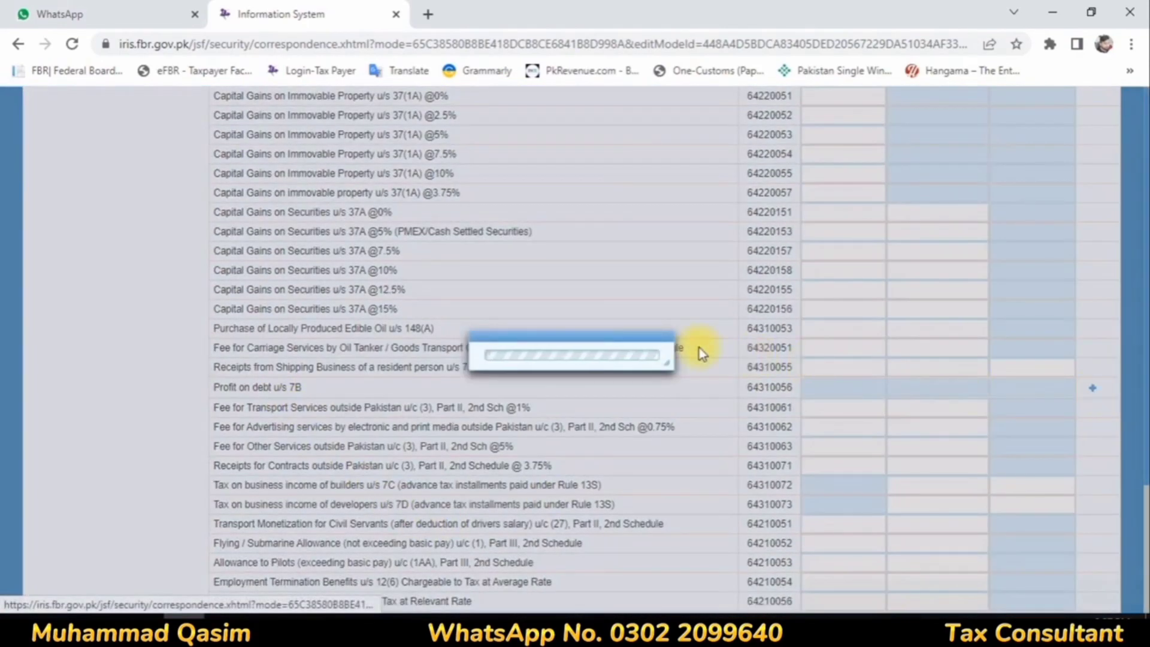
{"action": "left_click", "coordinate": [513, 294]}
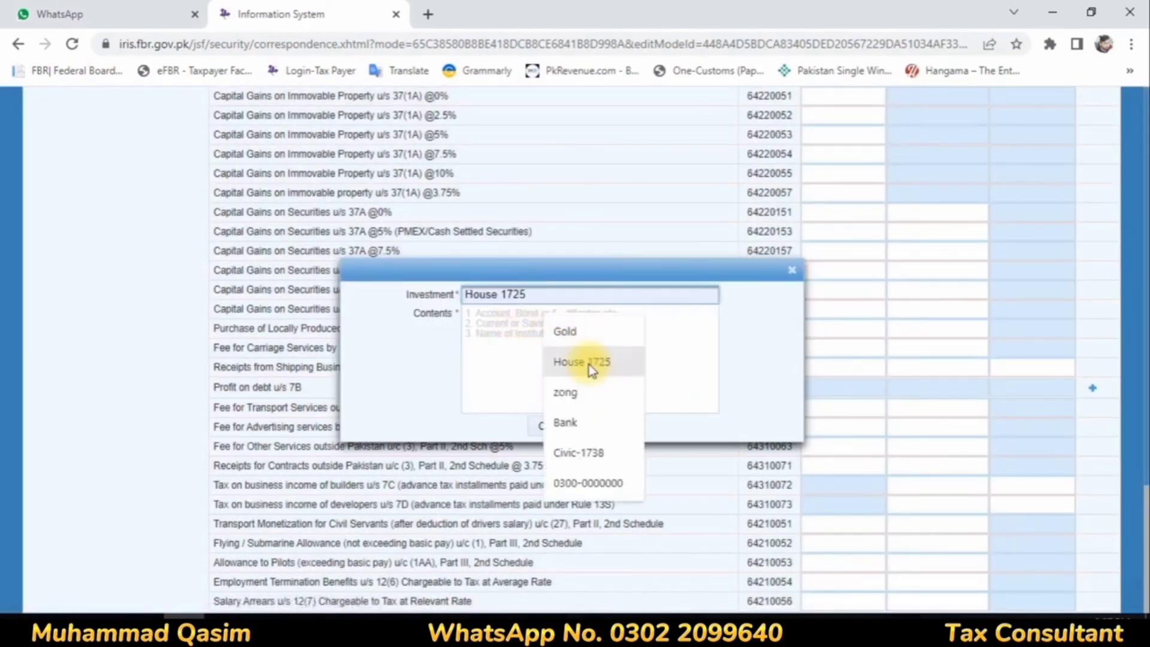
{"action": "left_click", "coordinate": [569, 423]}
{"action": "left_click", "coordinate": [520, 331]}
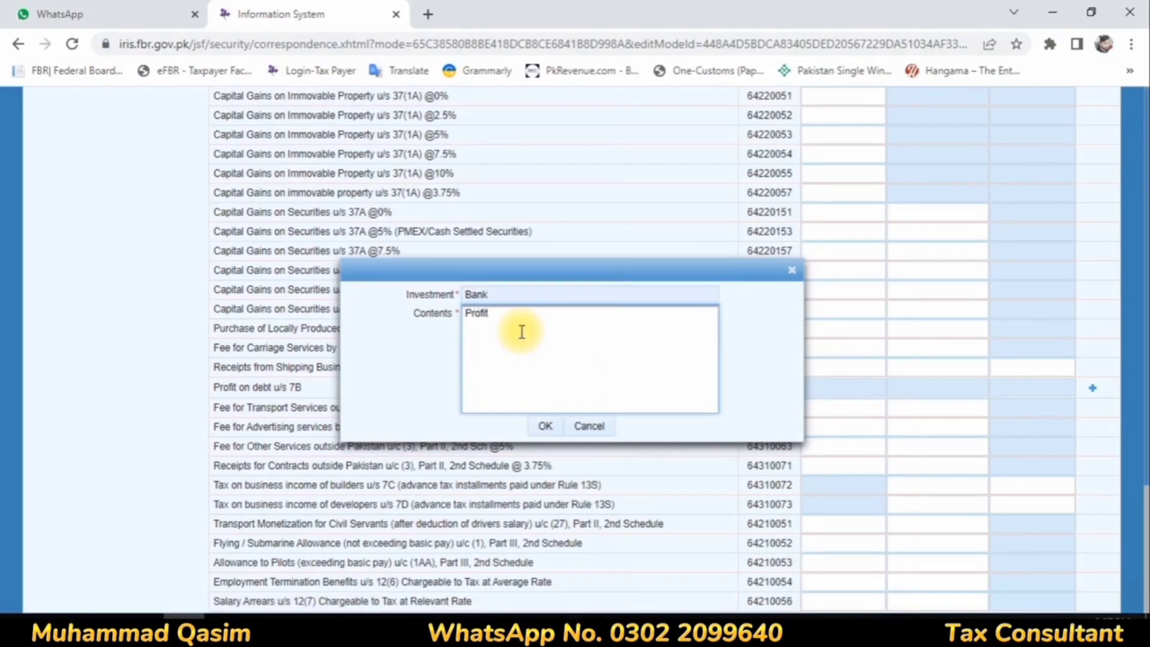
{"action": "left_click", "coordinate": [545, 426]}
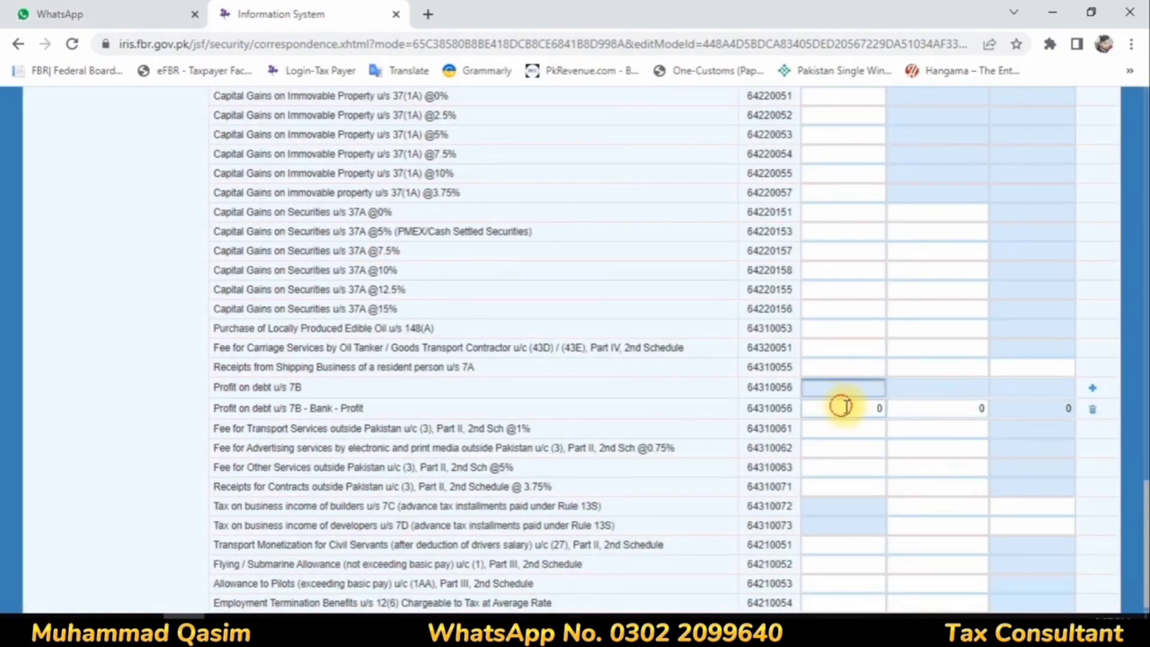
Step: Enter 118,427 as receipts and 11,843 as tax deducted for the Bank profit entry u/s 7B, and calculate
{"action": "left_click", "coordinate": [841, 406]}
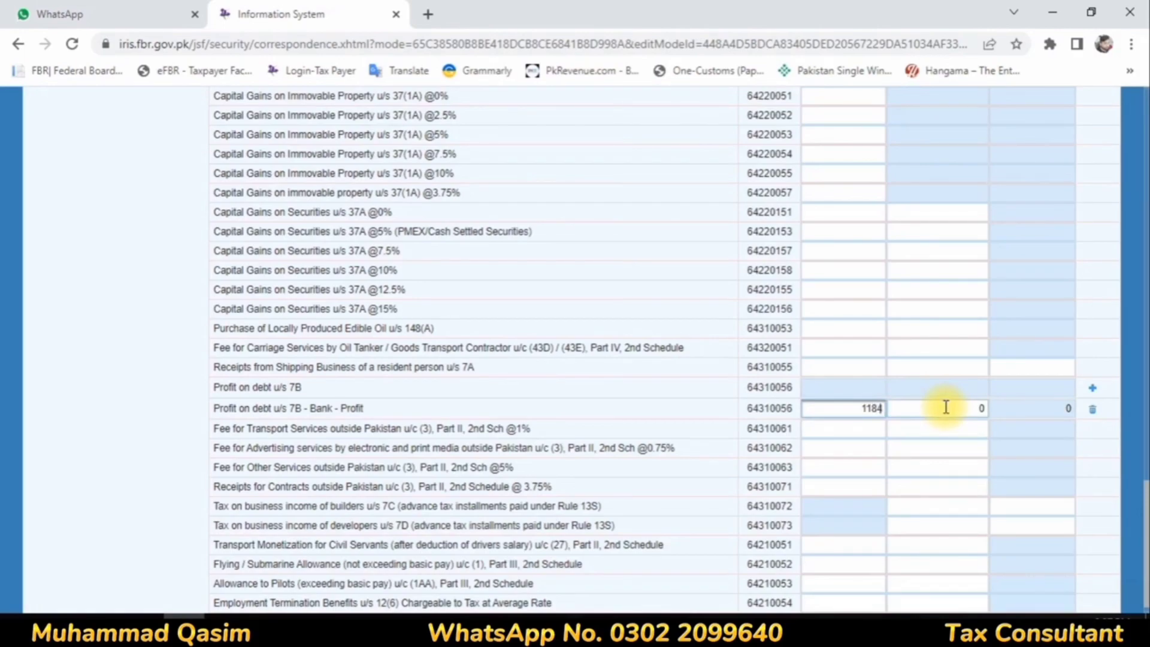
{"action": "type", "text": "118427"}
{"action": "left_click", "coordinate": [976, 410]}
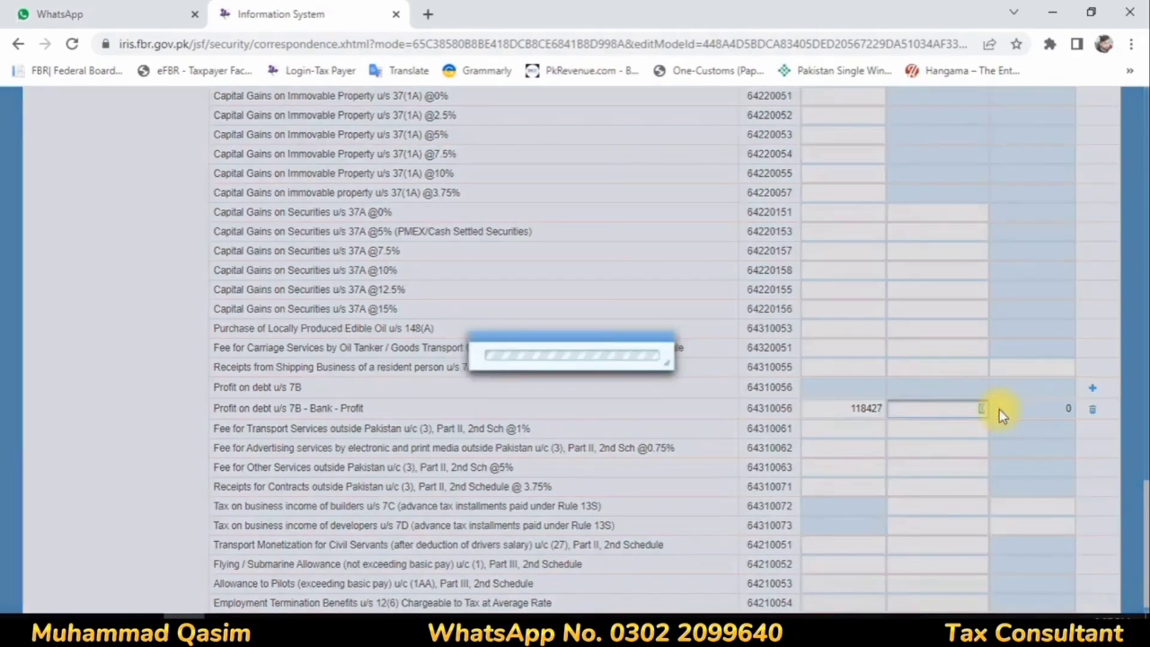
{"action": "type", "text": "1"}
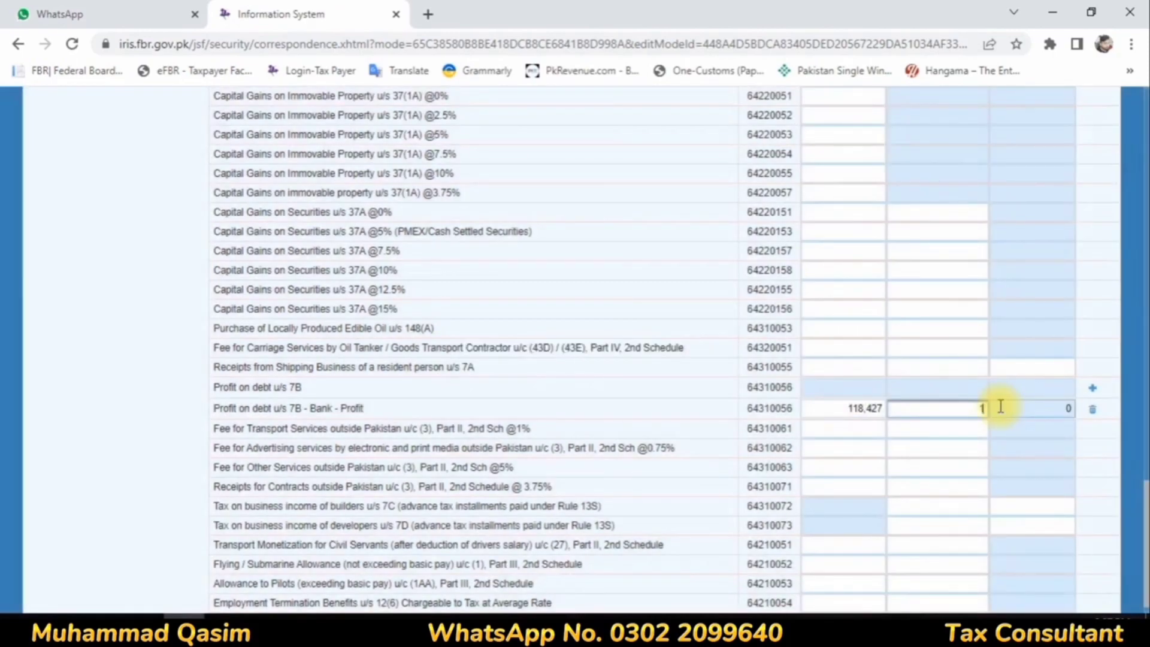
{"action": "type", "text": "1,843"}
{"action": "left_click", "coordinate": [955, 446]}
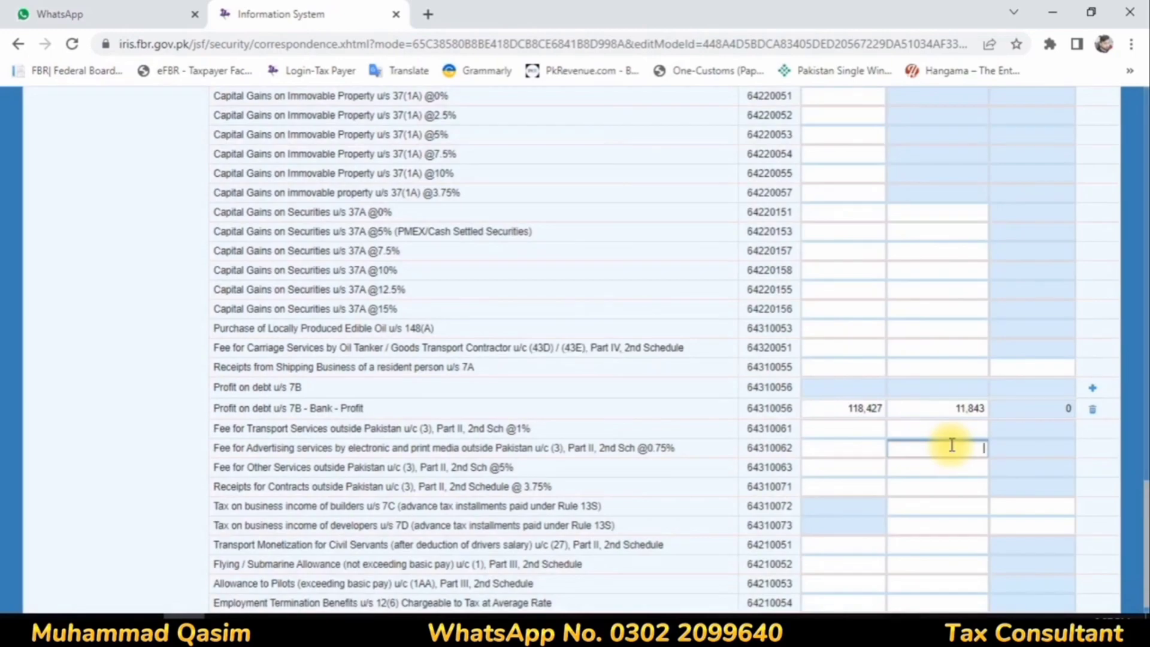
{"action": "scroll", "coordinate": [947, 419], "scroll_direction": "up", "scroll_amount": 20}
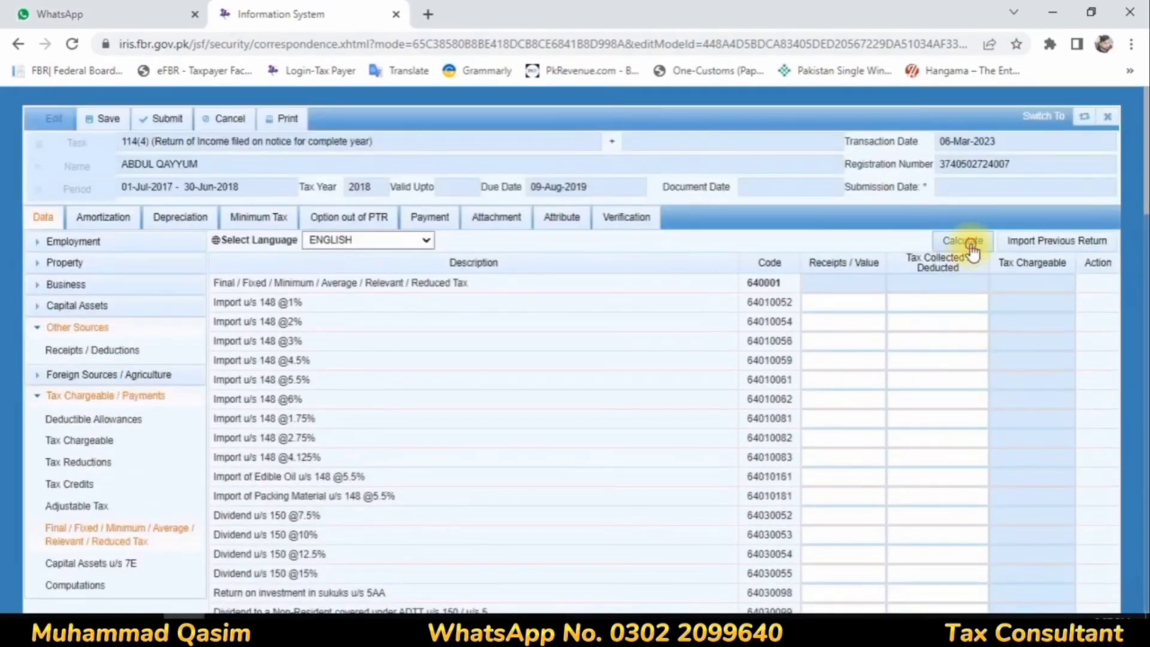
{"action": "left_click", "coordinate": [965, 241]}
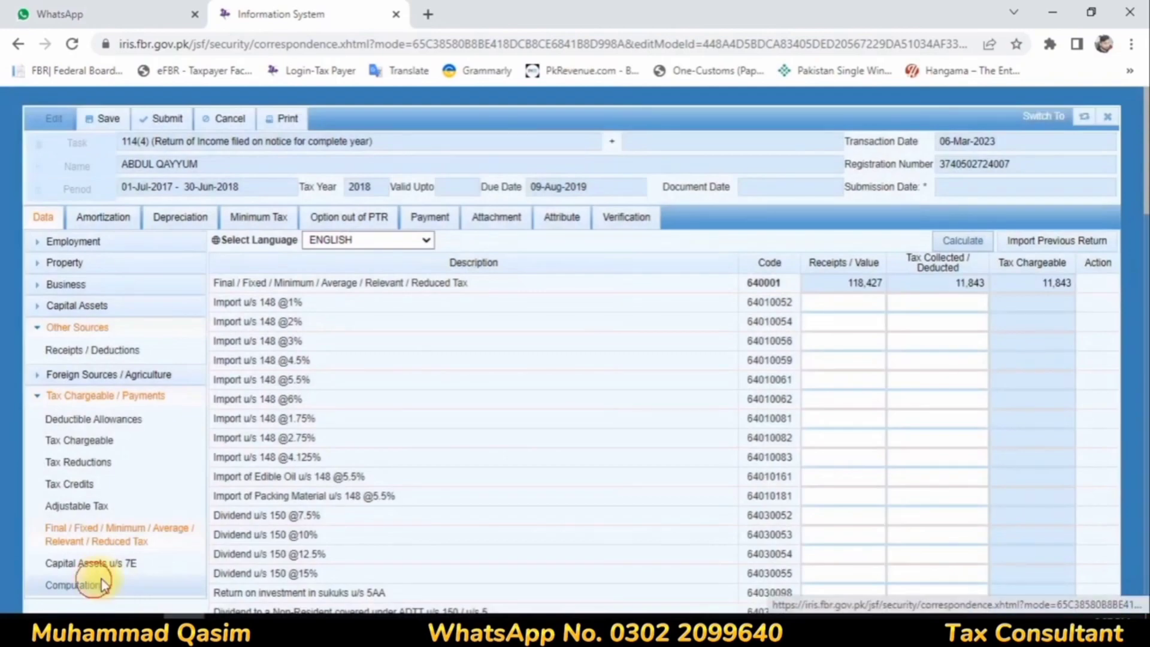
Step: Review the computations of the 2018 return, and close the return with confirmation
{"action": "left_click", "coordinate": [101, 583]}
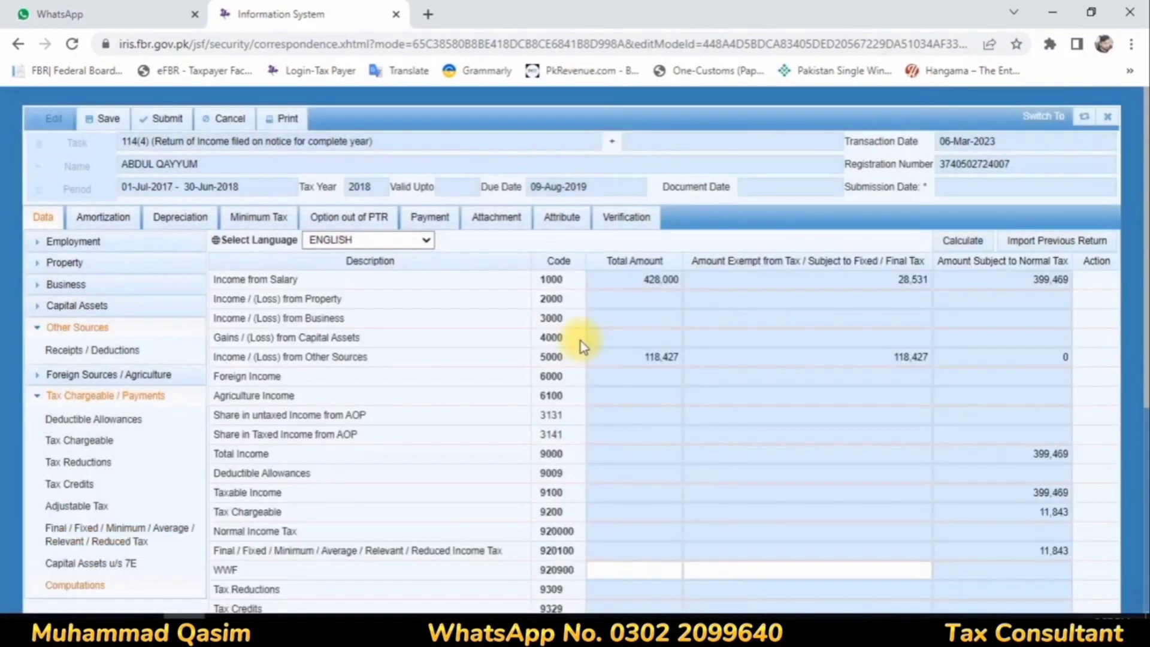
{"action": "scroll", "coordinate": [578, 336], "scroll_direction": "down", "scroll_amount": 5}
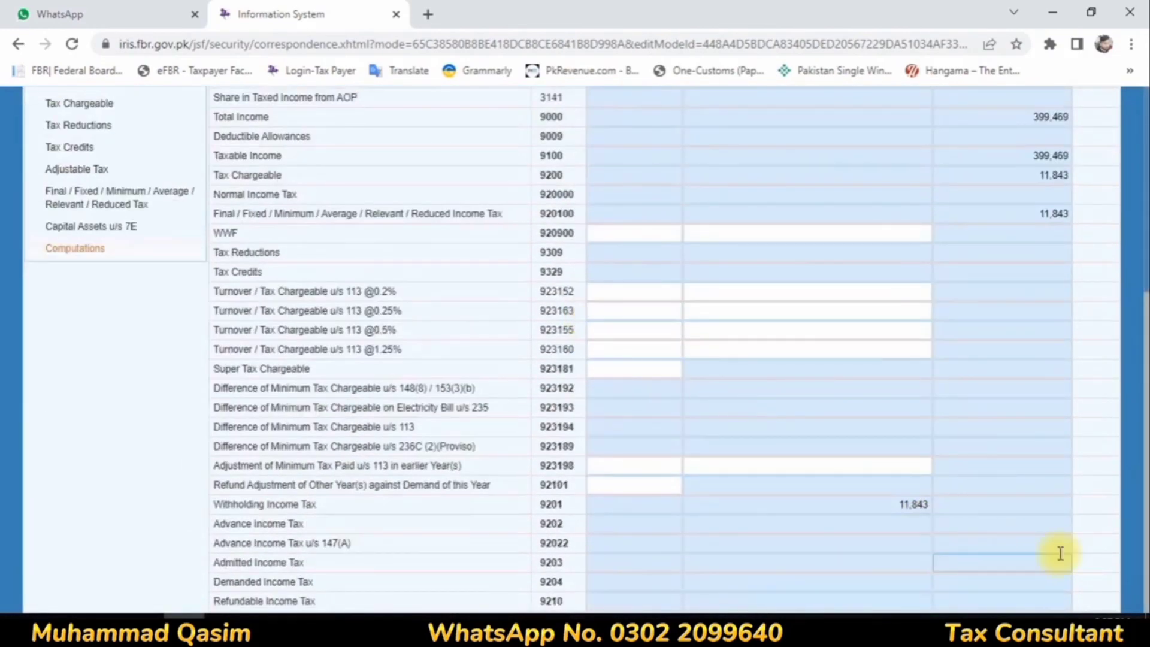
{"action": "scroll", "coordinate": [1014, 325], "scroll_direction": "up", "scroll_amount": 5}
{"action": "left_click", "coordinate": [1107, 116]}
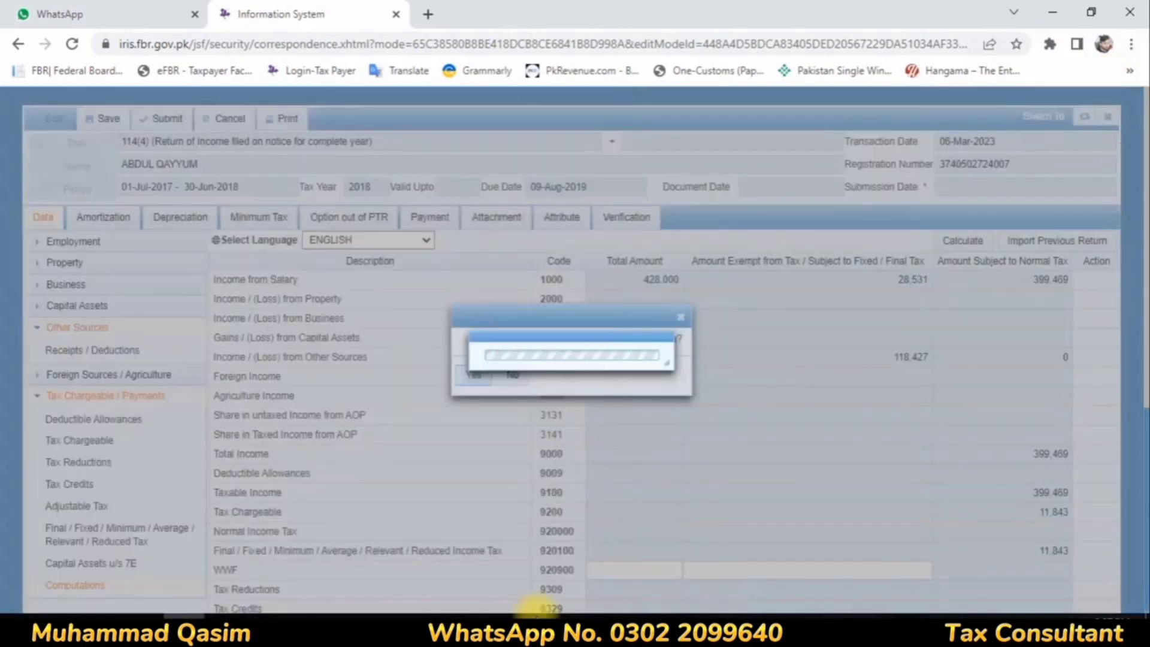
{"action": "left_click", "coordinate": [471, 374]}
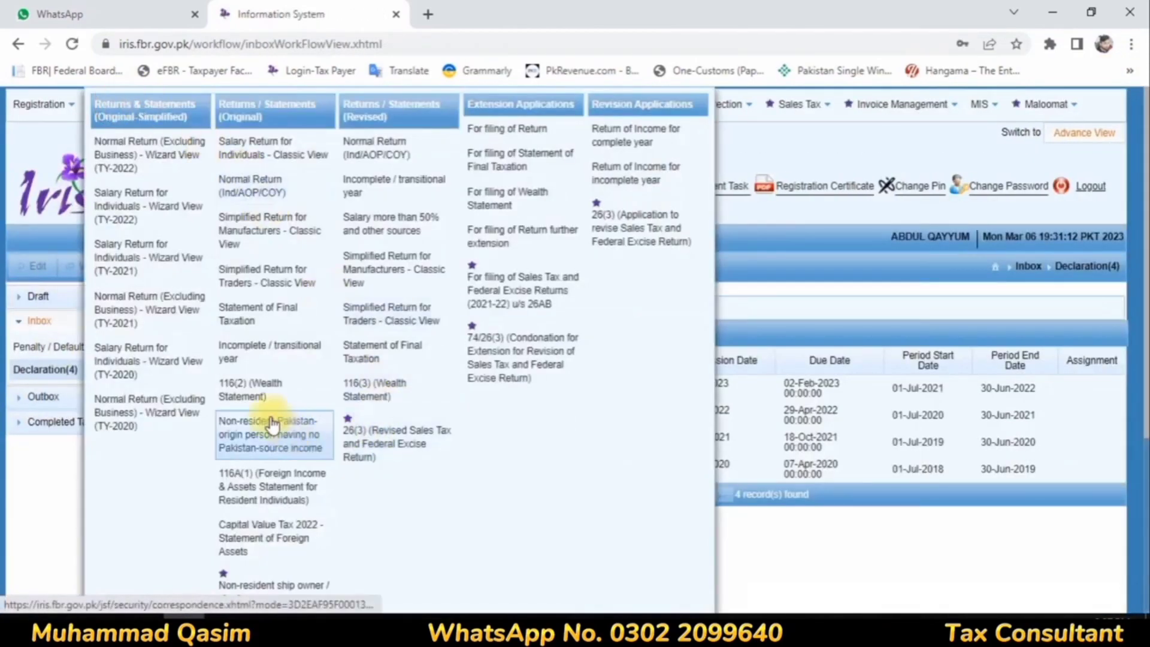
Step: Start an original 116(2) wealth statement and select tax period 2018
{"action": "left_click", "coordinate": [255, 395]}
{"action": "left_click", "coordinate": [102, 201]}
{"action": "type", "text": "2018"}
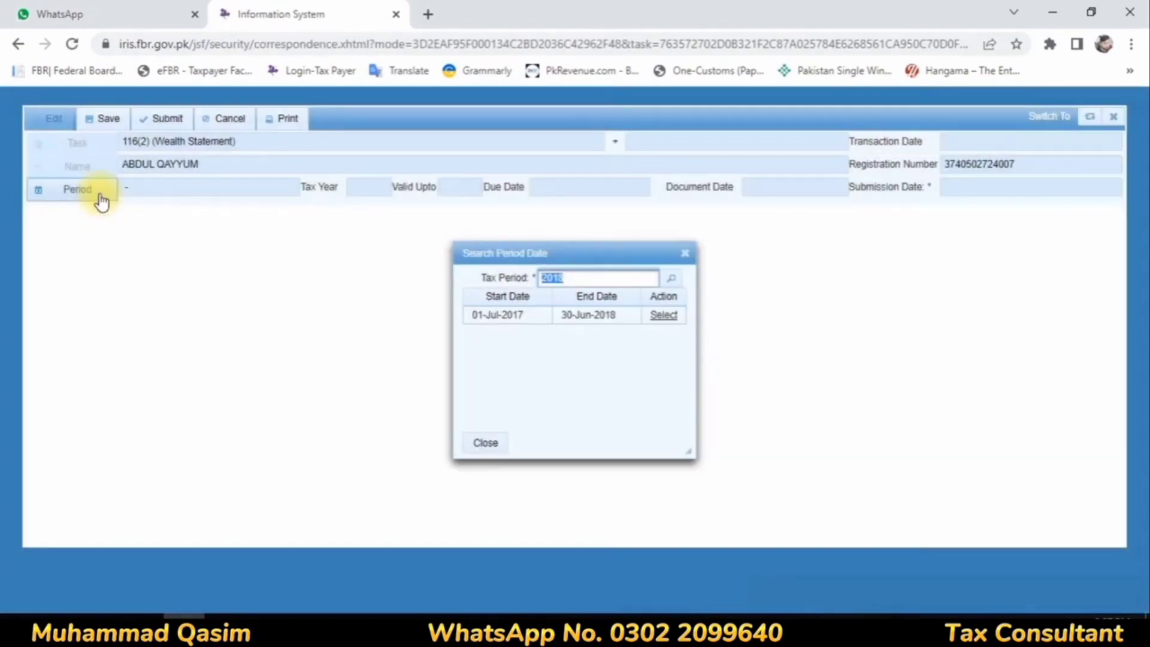
{"action": "left_click", "coordinate": [665, 316]}
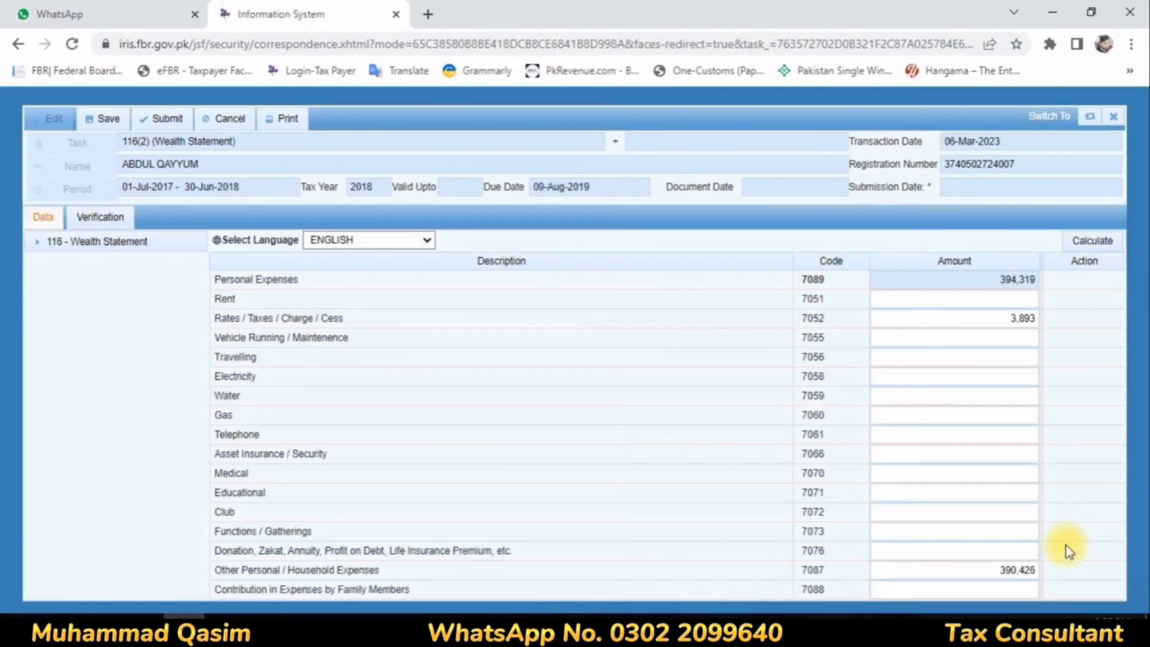
Step: Set Other Personal / Household Expenses to 422,593 and Rates / Taxes / Charge / Cess to 11,843, and calculate the personal expenses
{"action": "left_click", "coordinate": [991, 569]}
{"action": "type", "text": "422593"}
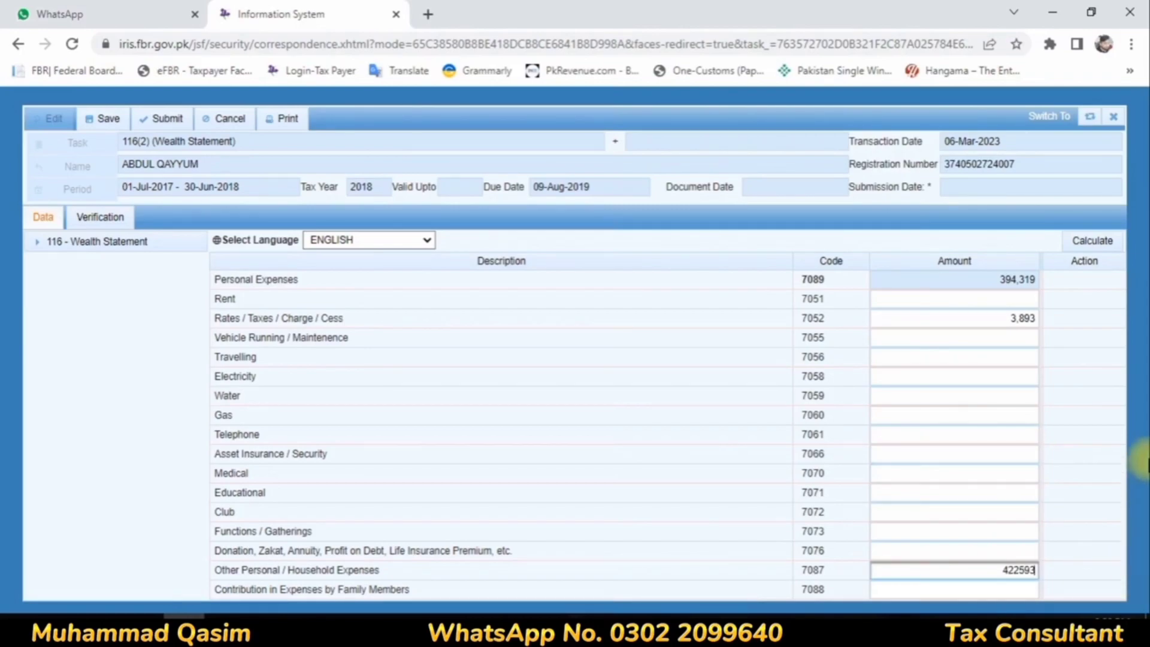
{"action": "left_click", "coordinate": [1006, 317]}
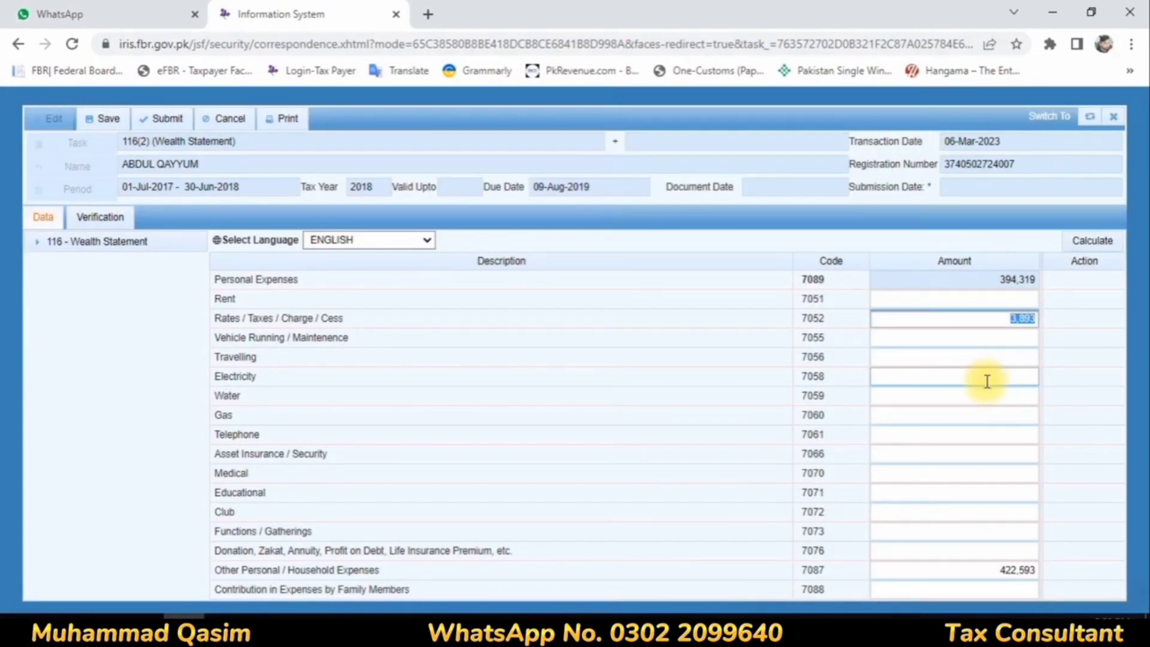
{"action": "type", "text": "11843"}
{"action": "left_click", "coordinate": [994, 355]}
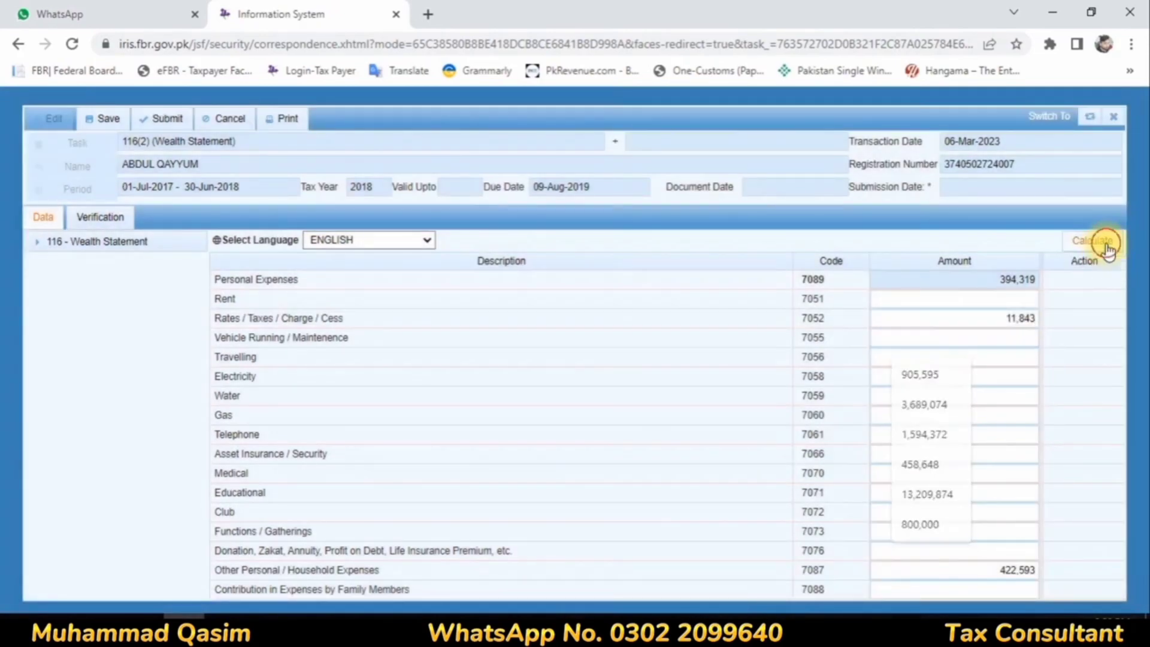
{"action": "left_click", "coordinate": [1106, 245]}
{"action": "left_click", "coordinate": [1105, 246]}
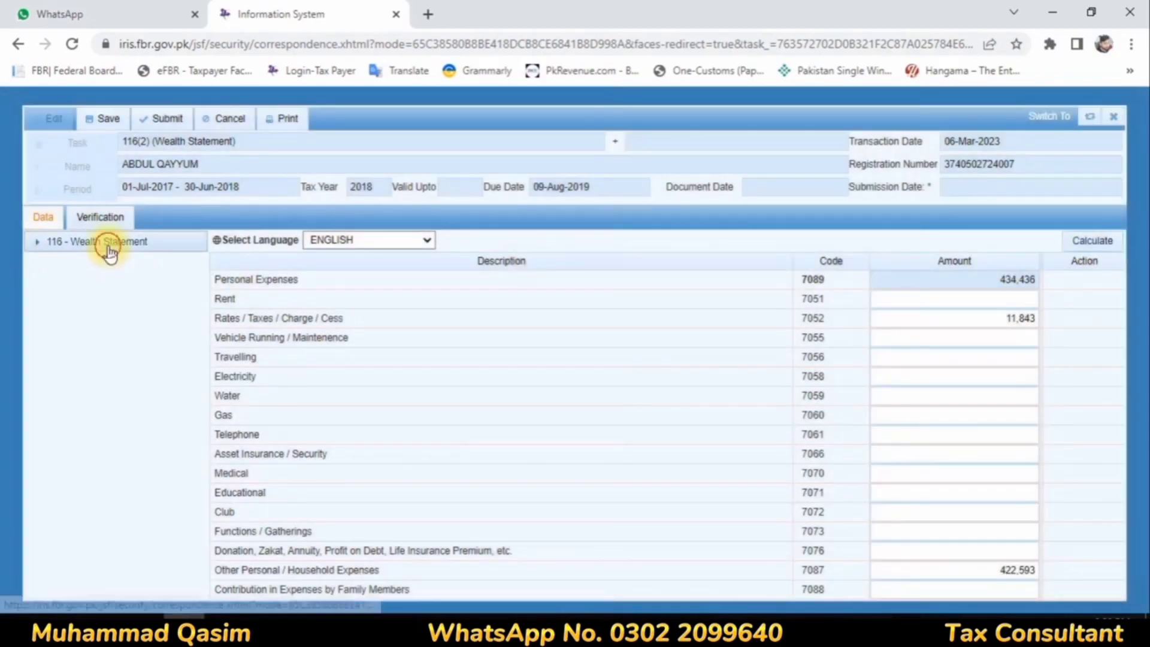
Step: Under Personal Assets / Liabilities, set the Bank Al Habib investment to 4,112,864 and calculate the assets
{"action": "left_click", "coordinate": [108, 244]}
{"action": "left_click", "coordinate": [123, 287]}
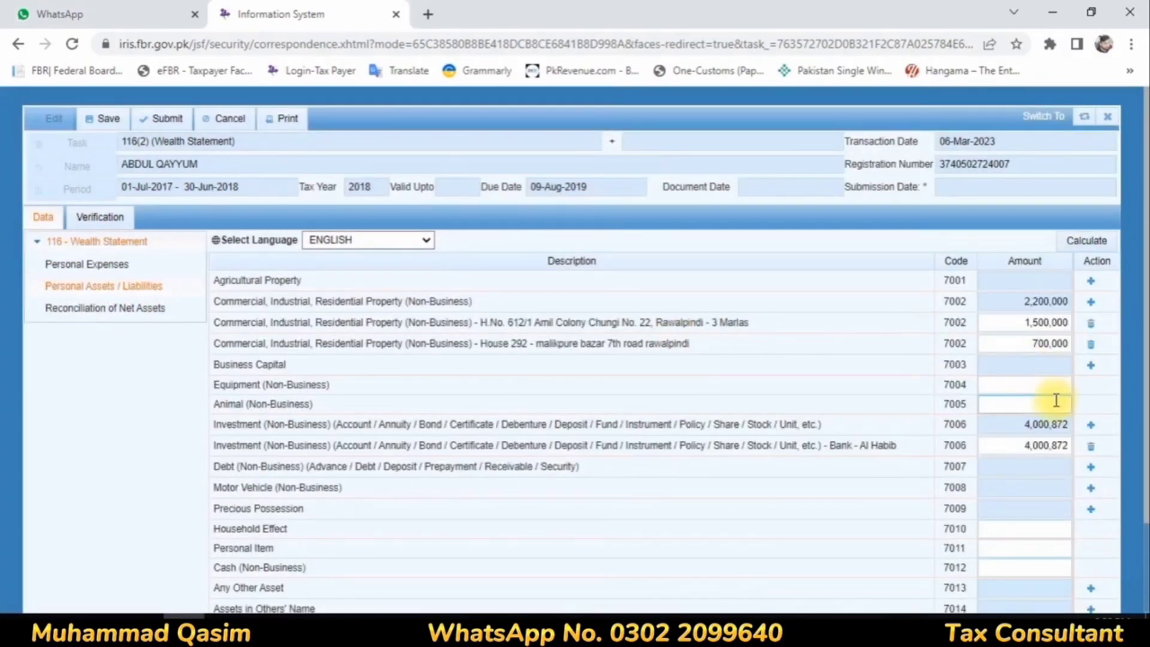
{"action": "scroll", "coordinate": [1057, 393], "scroll_direction": "down", "scroll_amount": 2}
{"action": "double_click", "coordinate": [1045, 337]}
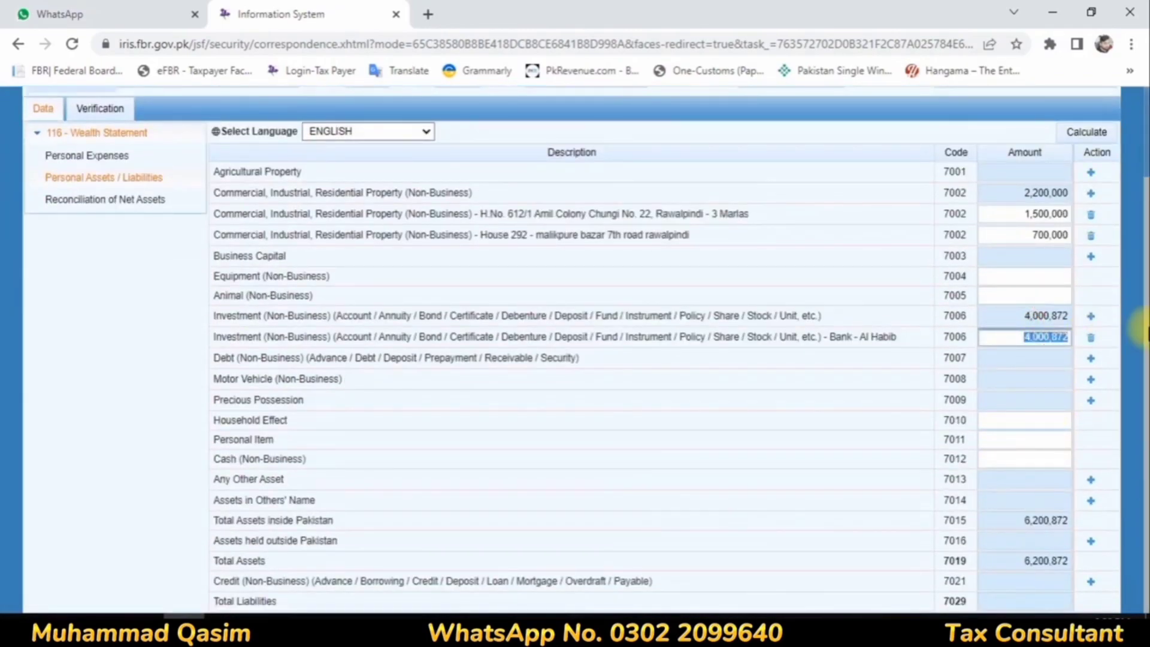
{"action": "type", "text": "411"}
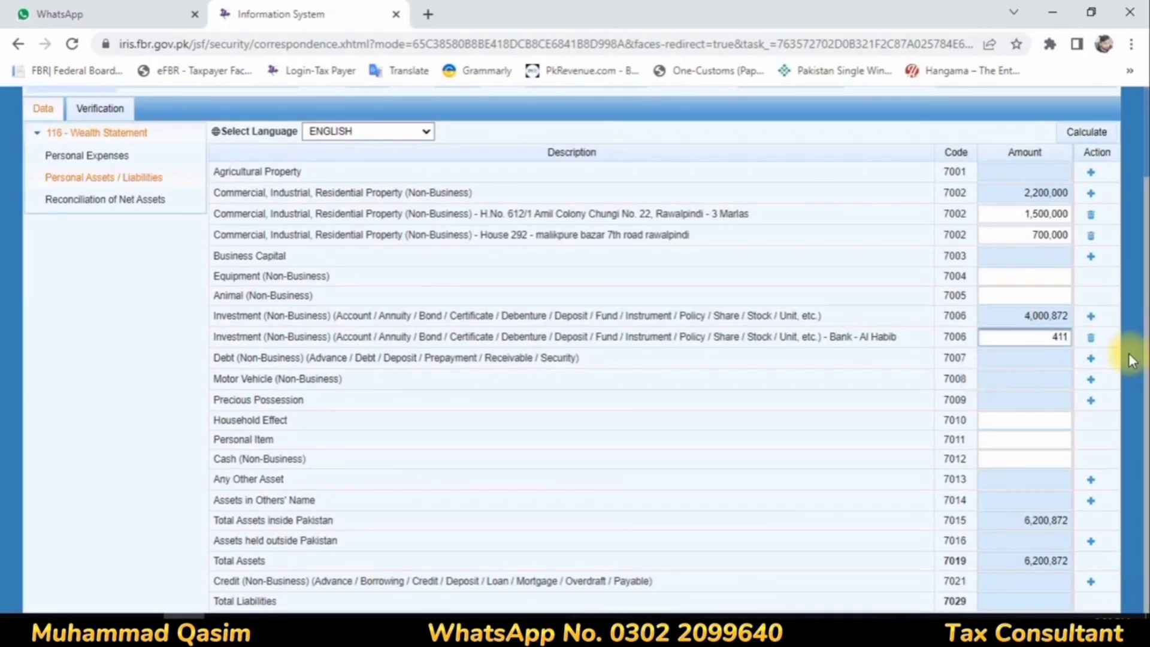
{"action": "type", "text": "2864"}
{"action": "left_click", "coordinate": [800, 362]}
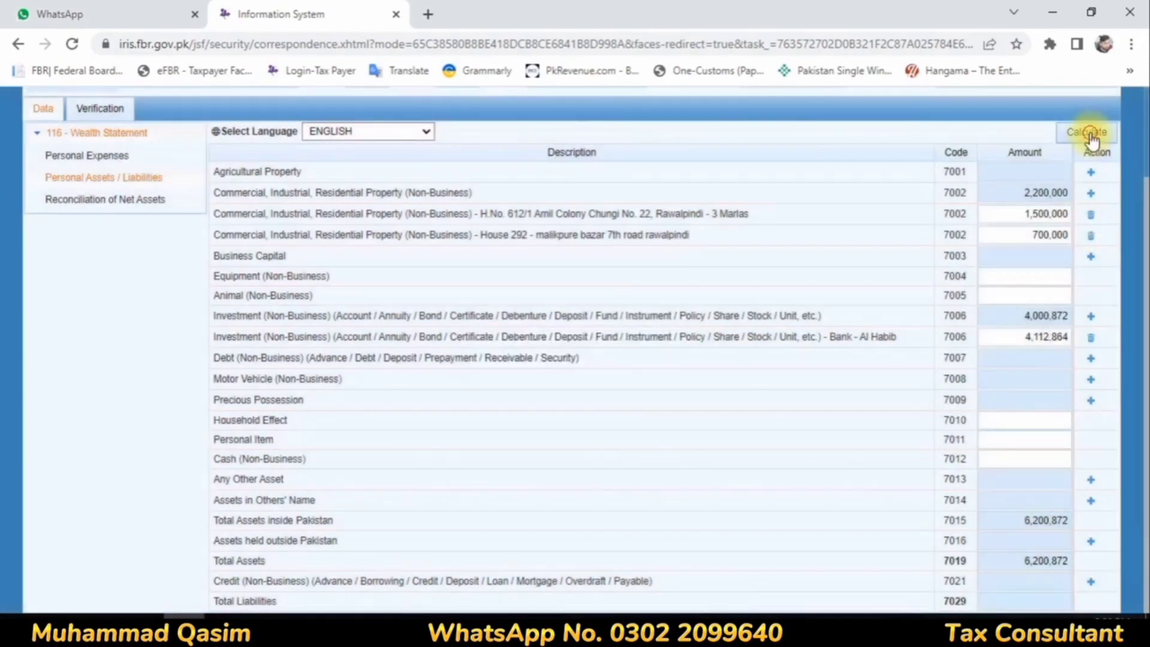
{"action": "left_click", "coordinate": [1087, 132]}
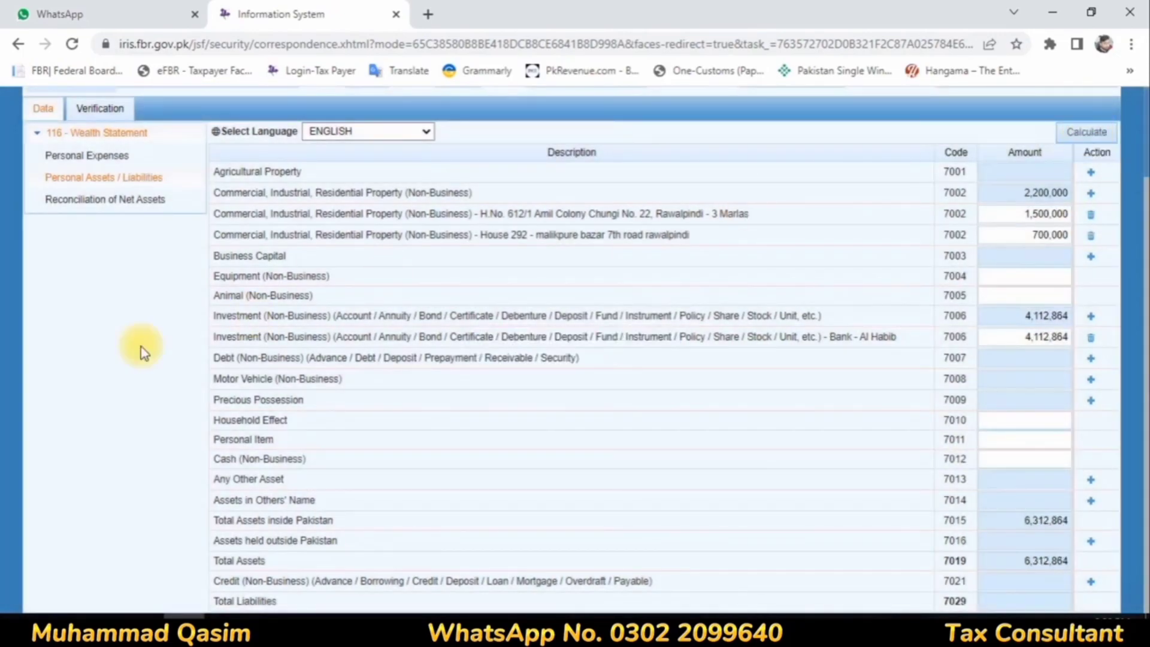
Step: In the Reconciliation of Net Assets, set the income subject to Final / Fixed Tax to 118,427 and calculate
{"action": "left_click", "coordinate": [122, 201]}
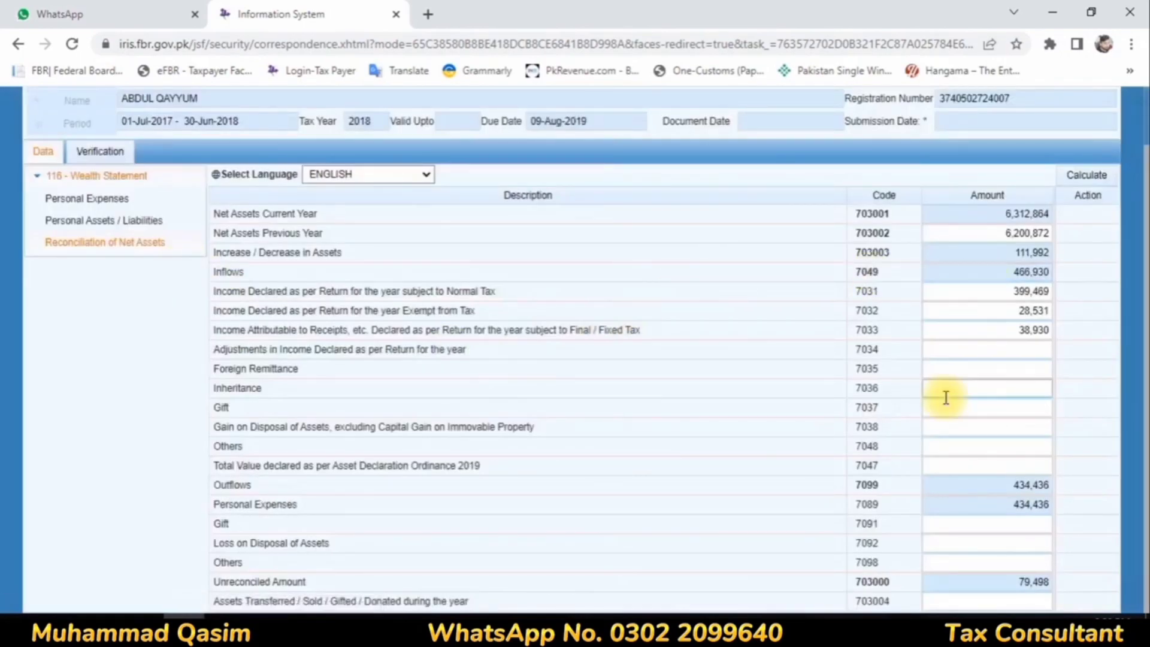
{"action": "left_click", "coordinate": [1021, 329]}
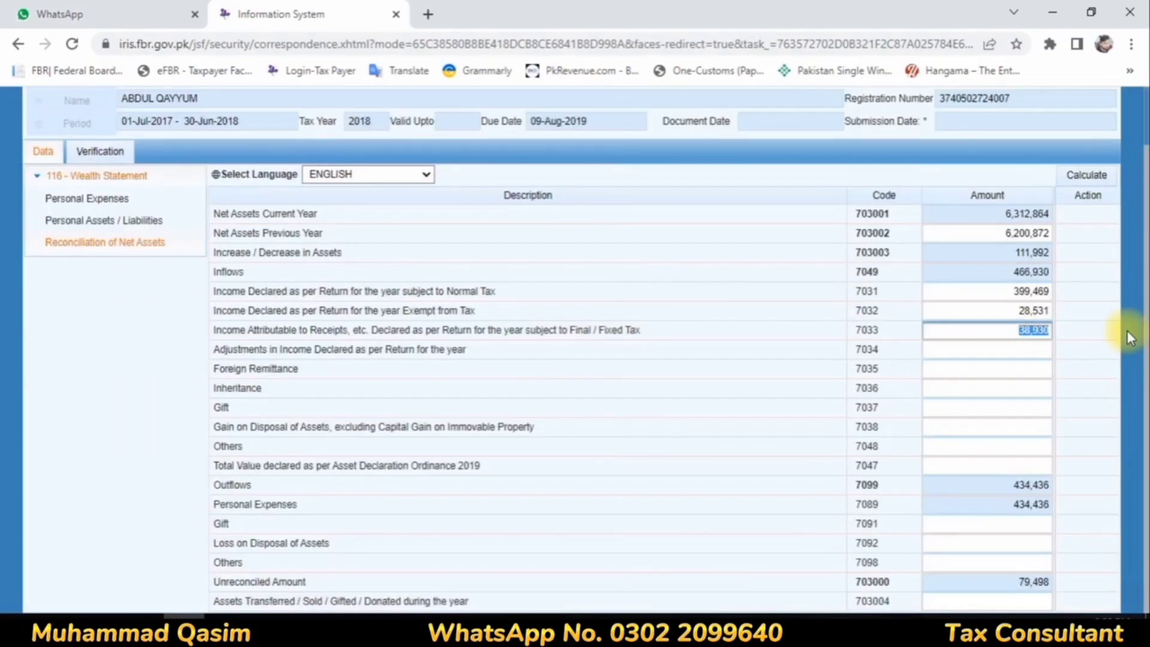
{"action": "type", "text": "118427"}
{"action": "left_click", "coordinate": [1089, 180]}
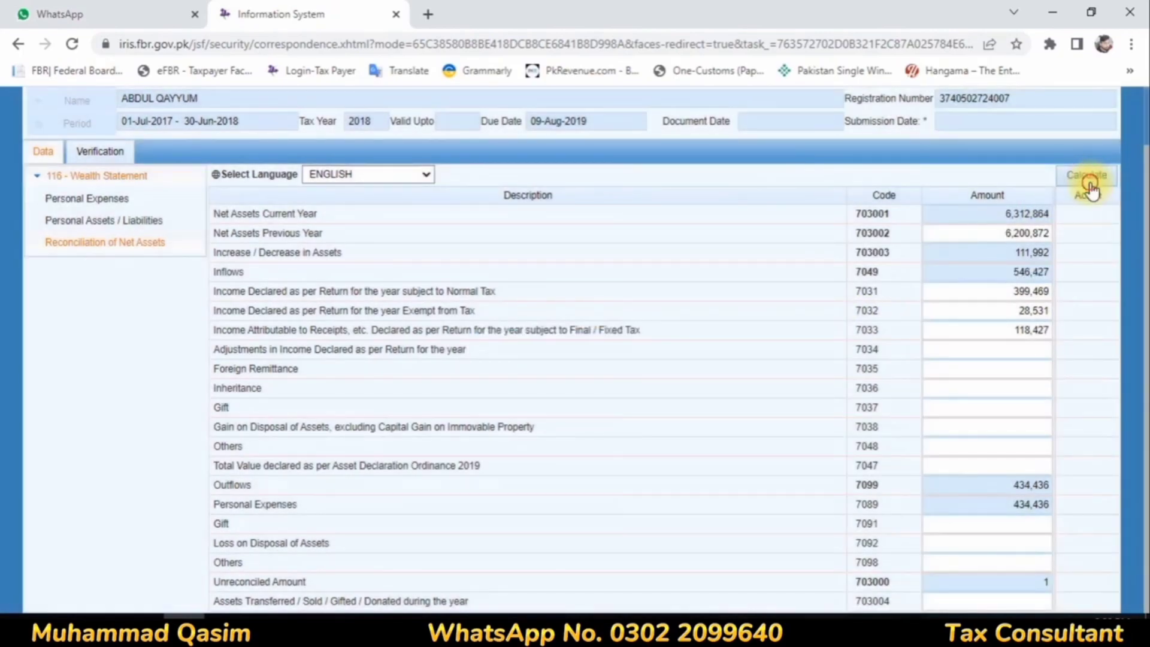
{"action": "left_click", "coordinate": [1088, 183]}
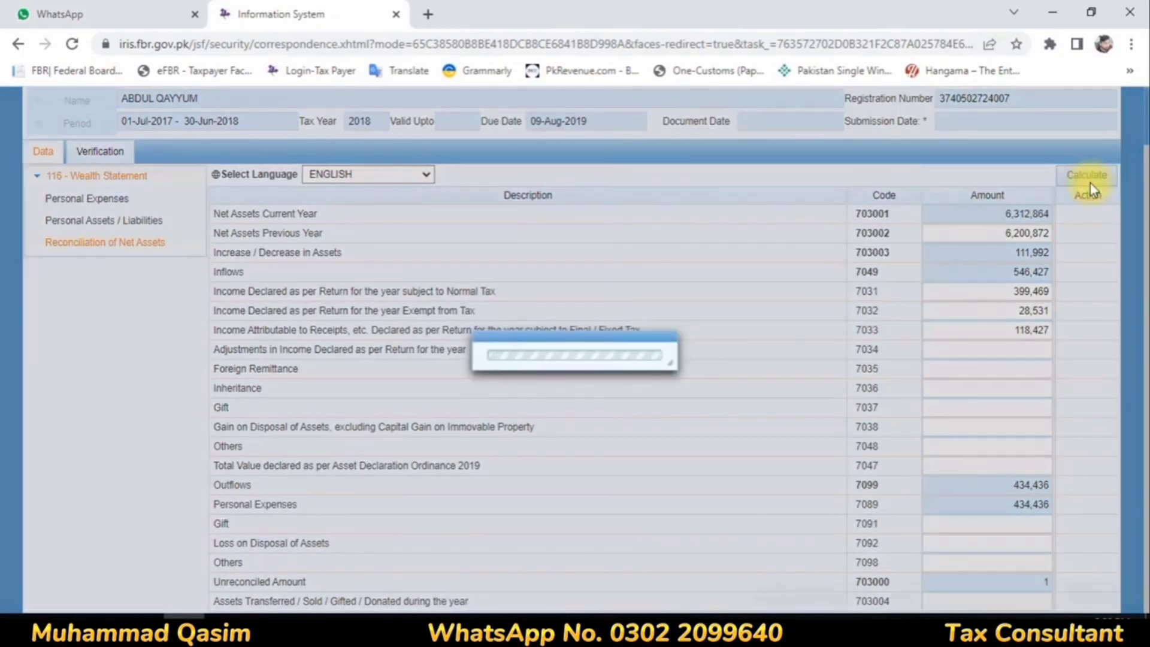
Step: Correct the reconciliation's income subject to Final / Fixed Tax to 118,428, recalculate, and reopen Personal Assets / Liabilities
{"action": "type", "text": "8"}
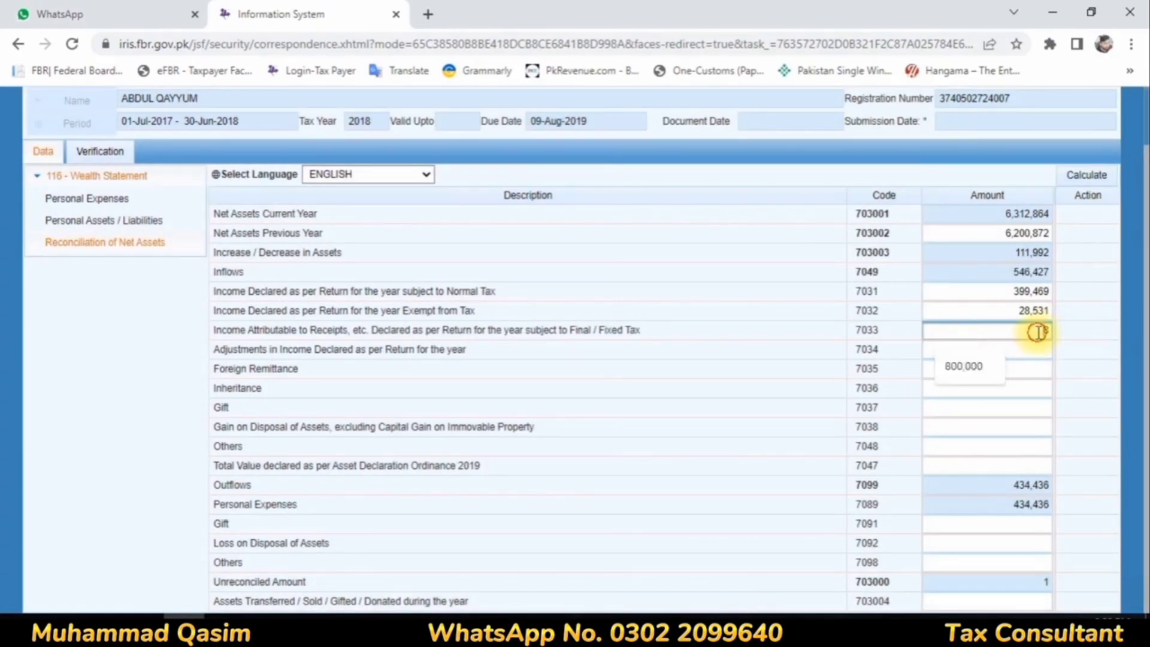
{"action": "left_click_drag", "start_coordinate": [1039, 332], "coordinate": [1097, 331]}
{"action": "type", "text": "118,428"}
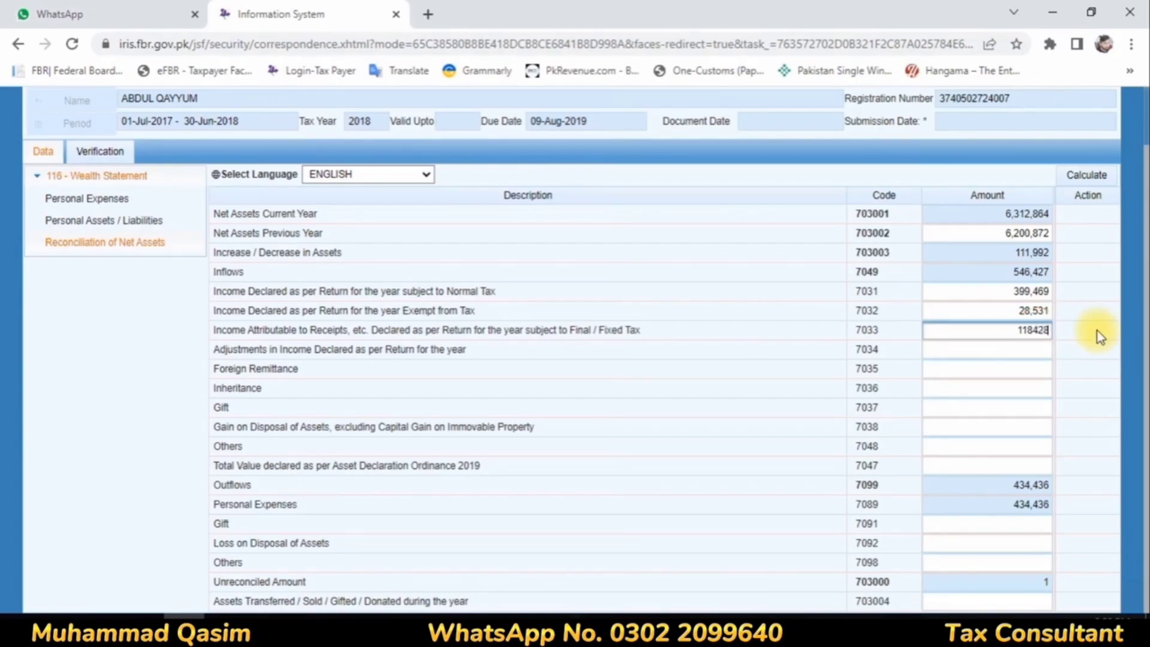
{"action": "left_click", "coordinate": [781, 364]}
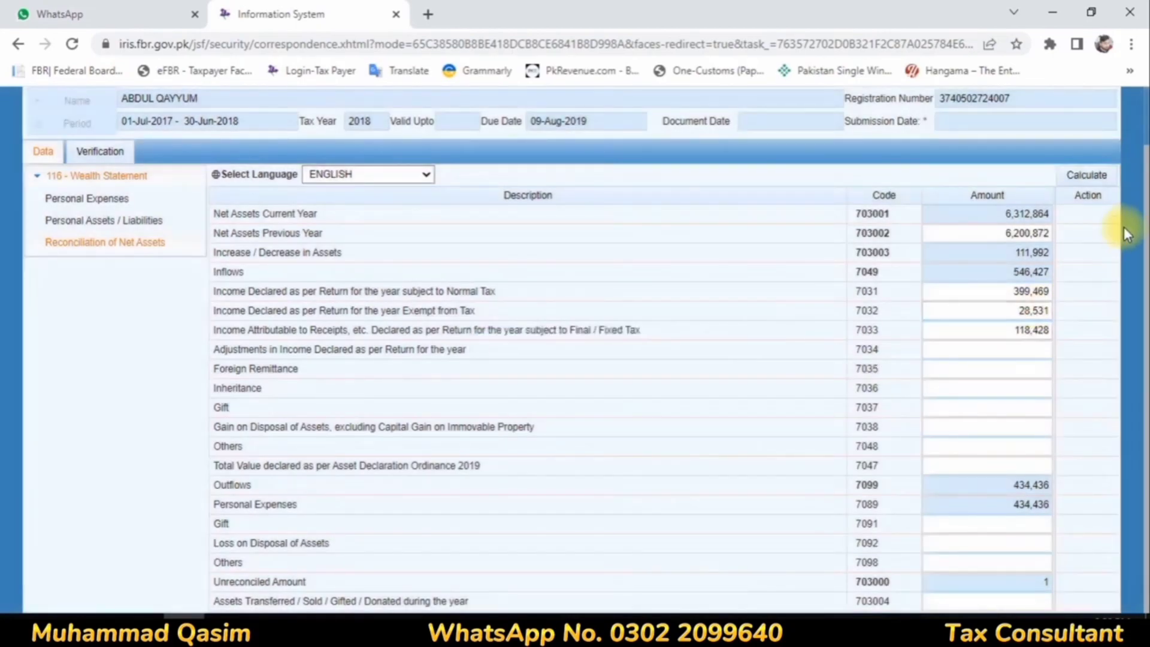
{"action": "left_click", "coordinate": [1087, 175]}
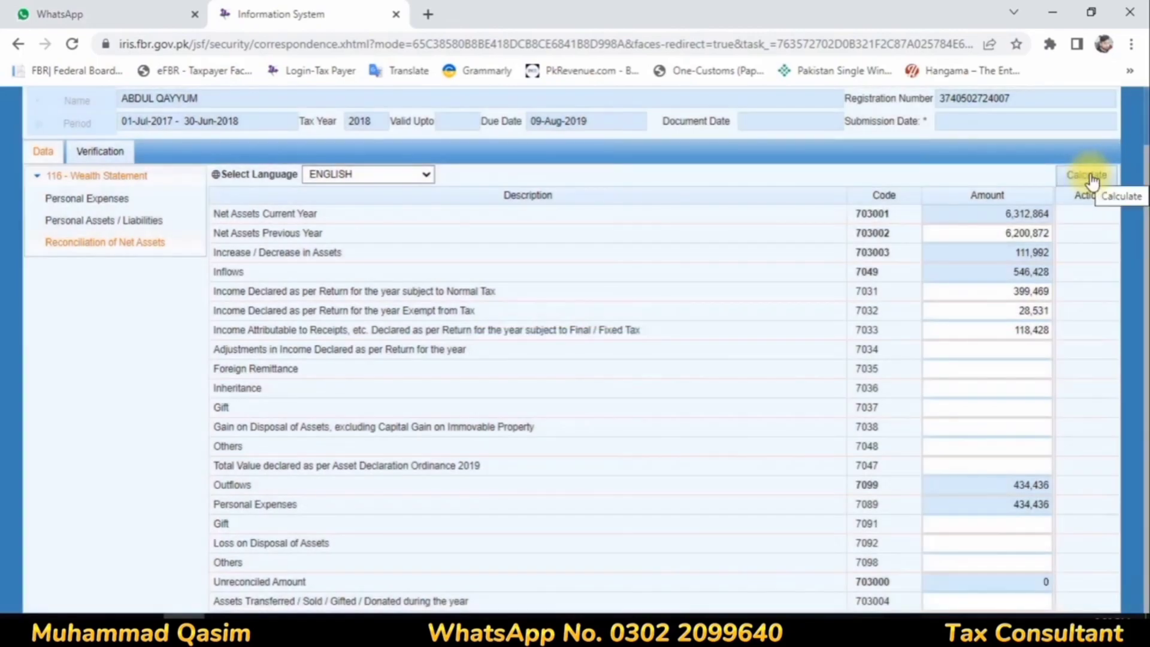
{"action": "left_click", "coordinate": [1088, 174]}
{"action": "left_click", "coordinate": [1090, 174]}
{"action": "left_click", "coordinate": [1090, 174]}
{"action": "left_click", "coordinate": [1094, 178]}
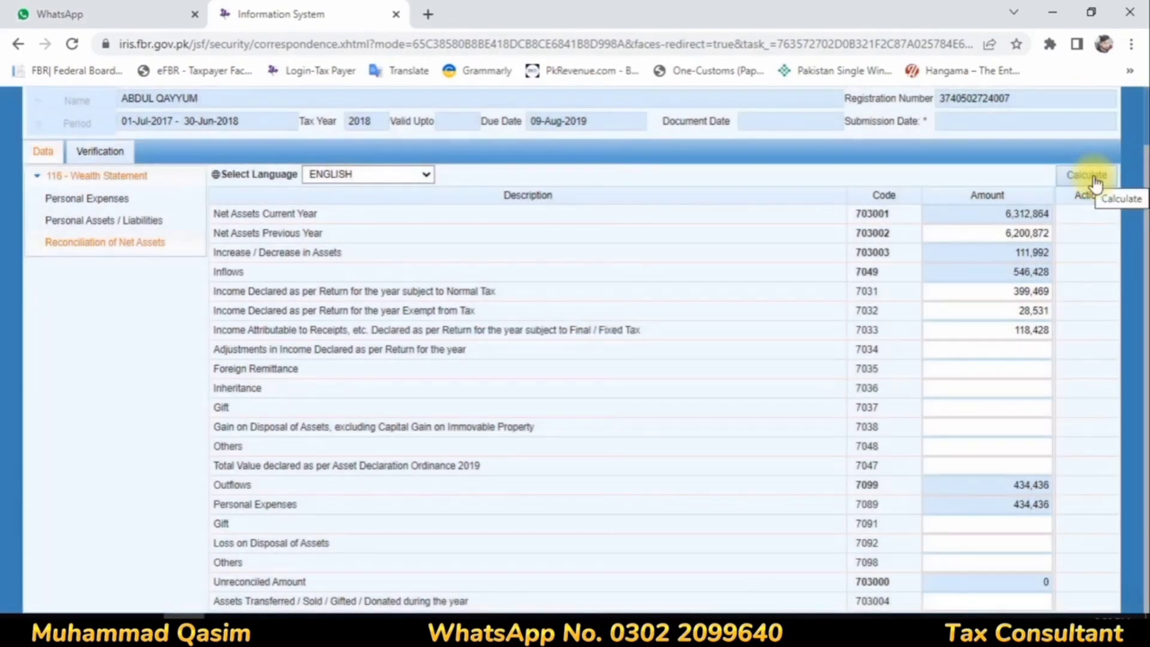
{"action": "left_click", "coordinate": [77, 232]}
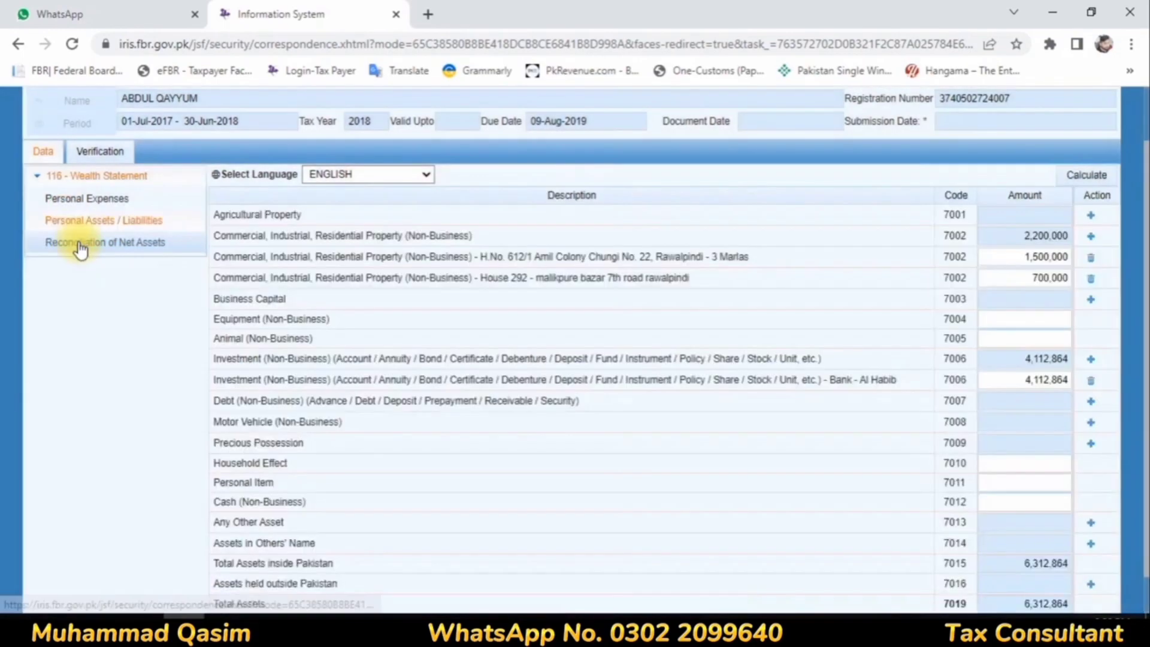
Step: Open the wealth statement's Verification section, enter the PIN and try to verify it, declining the browser's password update
{"action": "scroll", "coordinate": [650, 323], "scroll_direction": "down", "scroll_amount": 1}
{"action": "left_click", "coordinate": [105, 157]}
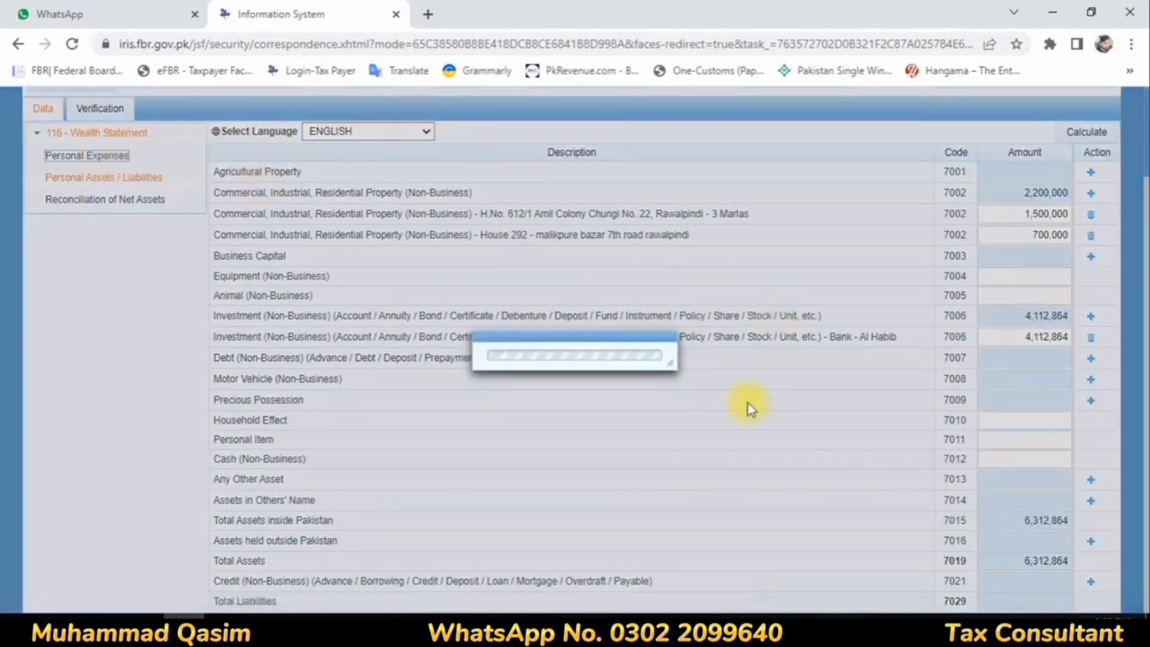
{"action": "left_click", "coordinate": [100, 216]}
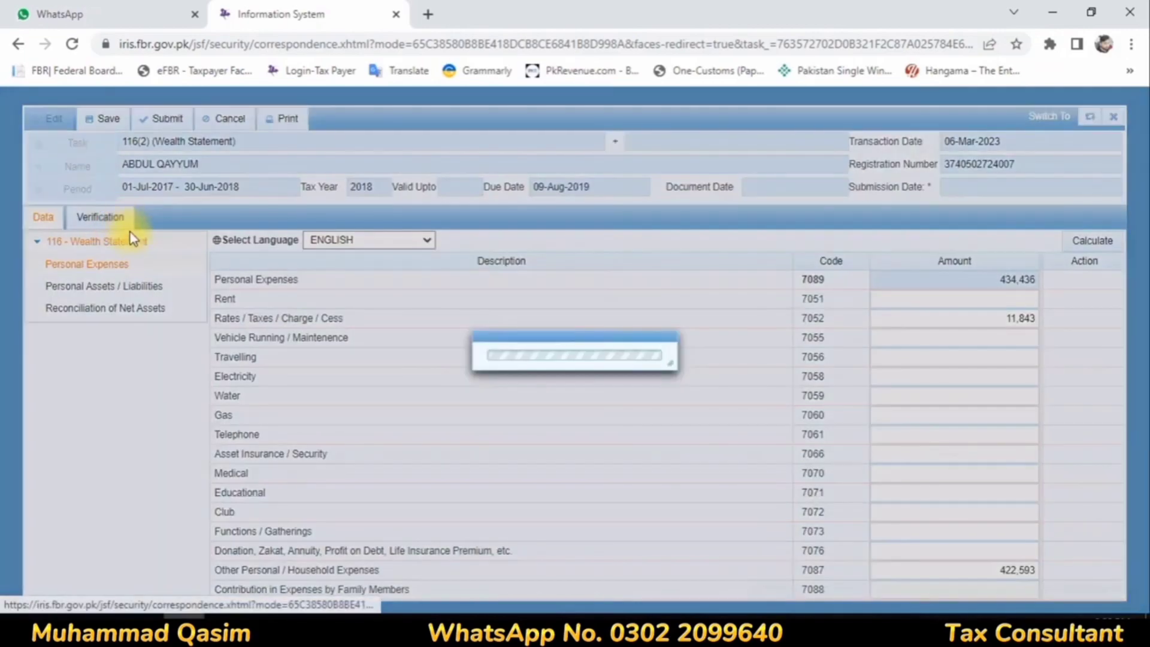
{"action": "left_click", "coordinate": [106, 327]}
{"action": "type", "text": "****"}
{"action": "double_click", "coordinate": [100, 324]}
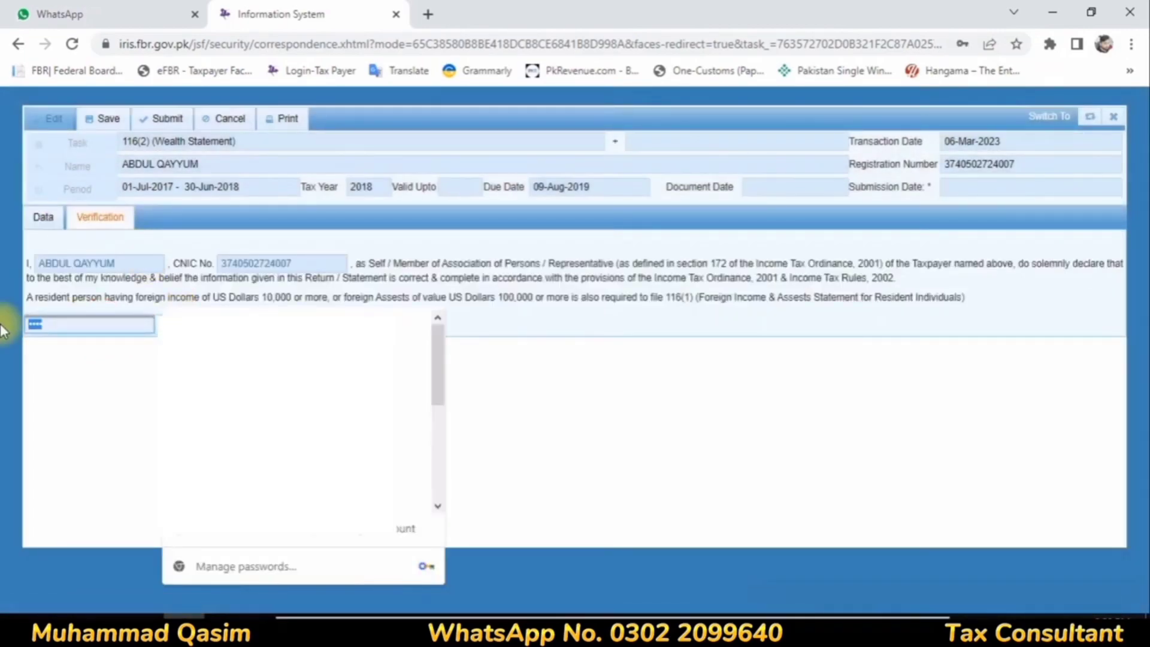
{"action": "type", "text": "***"}
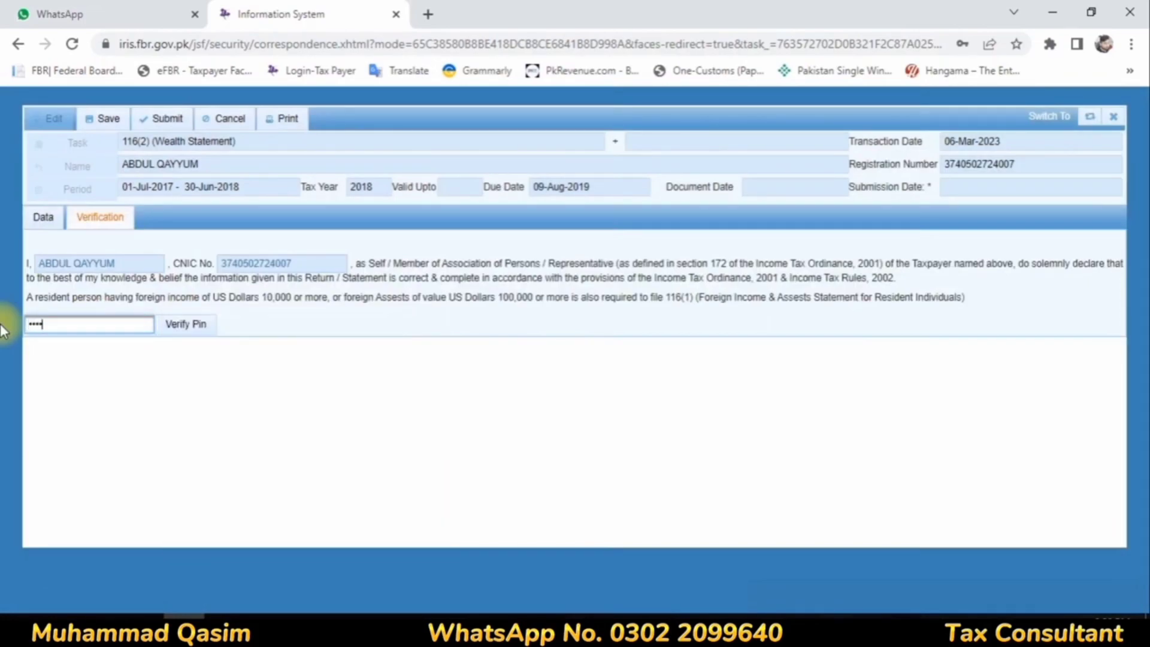
{"action": "left_click", "coordinate": [187, 326]}
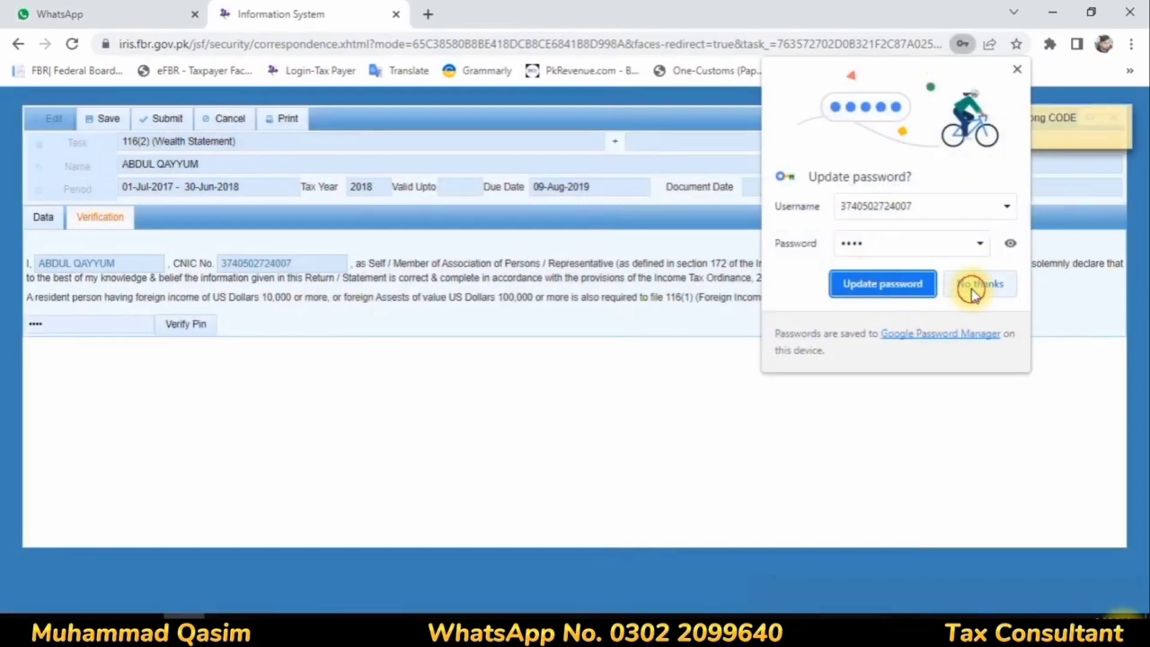
{"action": "left_click", "coordinate": [972, 286]}
Step: Replace the entered PIN on the wealth statement's Verification section and try verifying it again
{"action": "double_click", "coordinate": [102, 334]}
{"action": "left_click_drag", "start_coordinate": [1, 292], "coordinate": [1, 286]}
{"action": "left_click_drag", "start_coordinate": [102, 328], "coordinate": [2, 316]}
{"action": "type", "text": "•"}
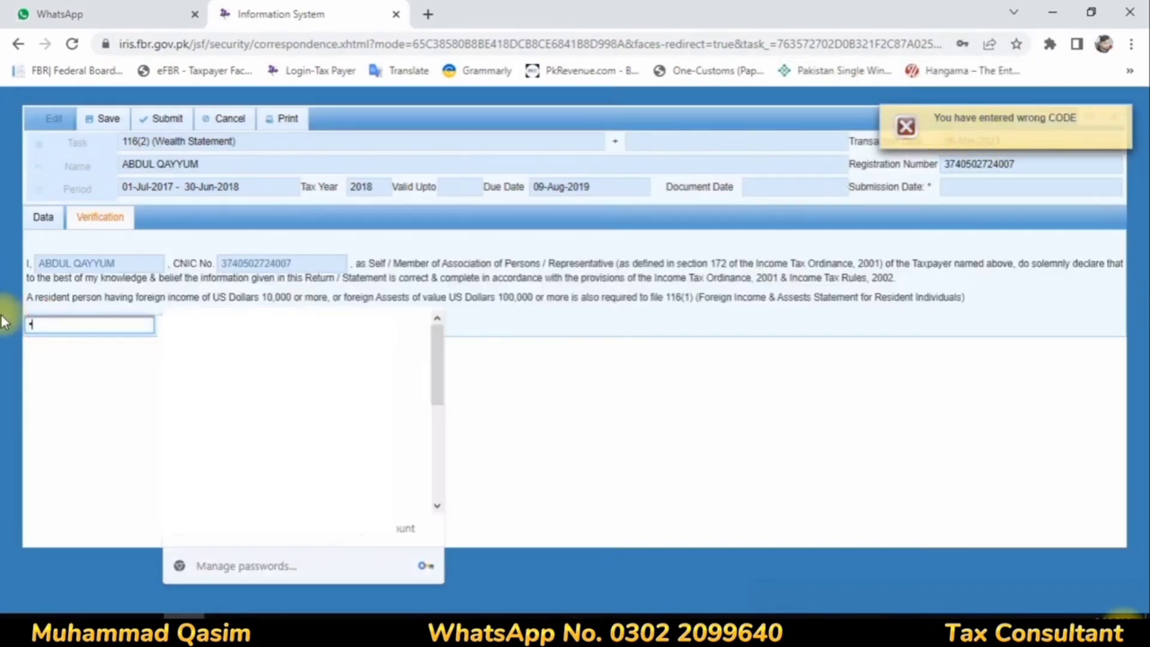
{"action": "type", "text": "••"}
{"action": "left_click", "coordinate": [168, 333]}
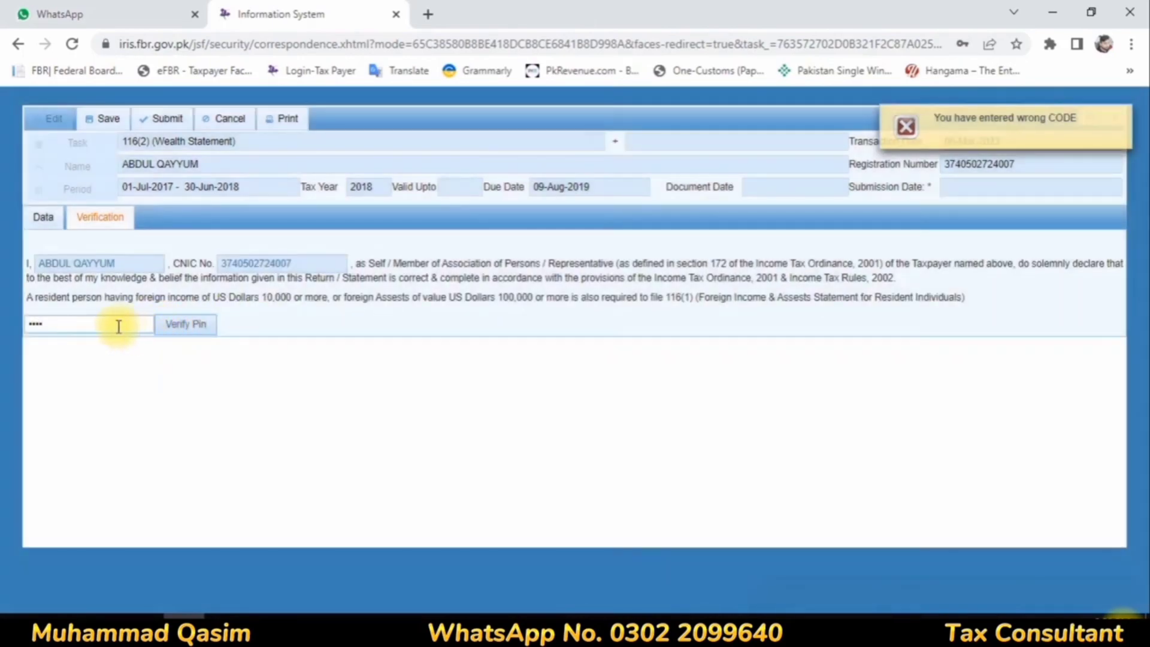
Step: Clear the verification PIN, re-enter it and retry the verification, declining the browser's password update
{"action": "left_click_drag", "start_coordinate": [120, 327], "coordinate": [2, 306]}
{"action": "key", "text": "BackSpace"}
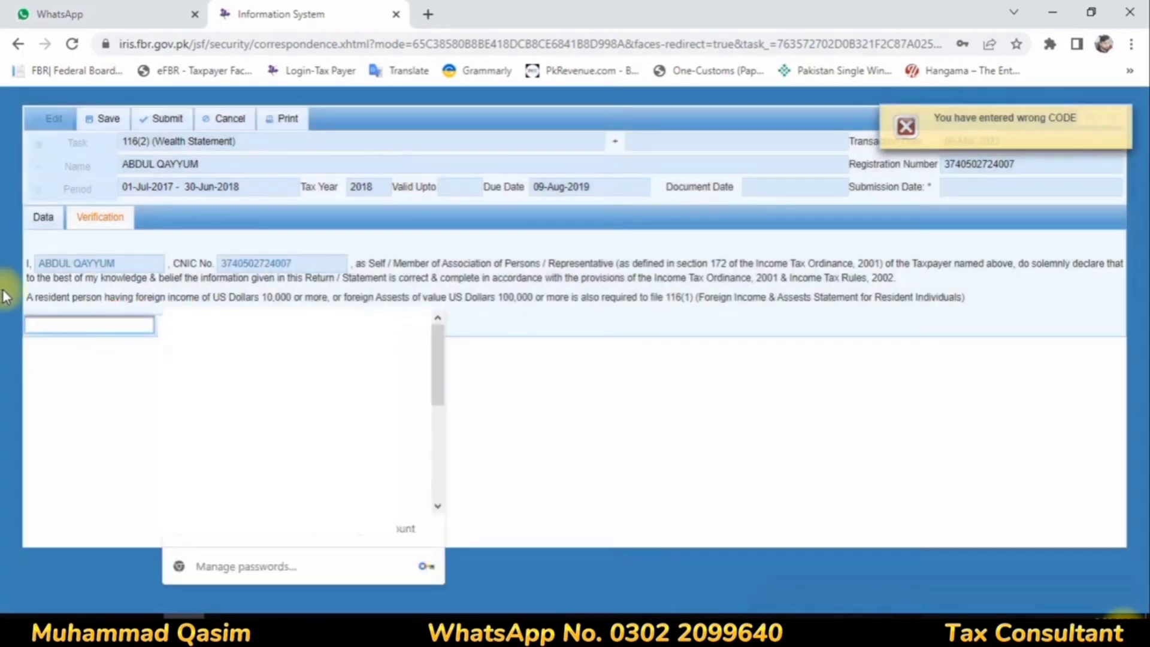
{"action": "type", "text": "****"}
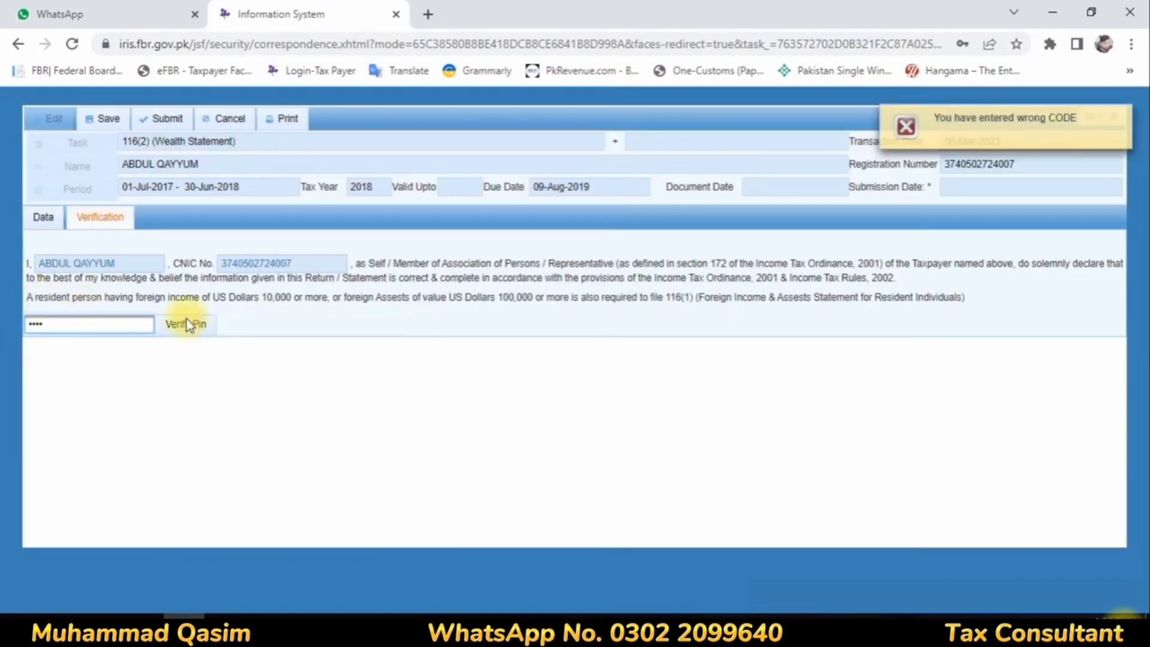
{"action": "left_click", "coordinate": [192, 328]}
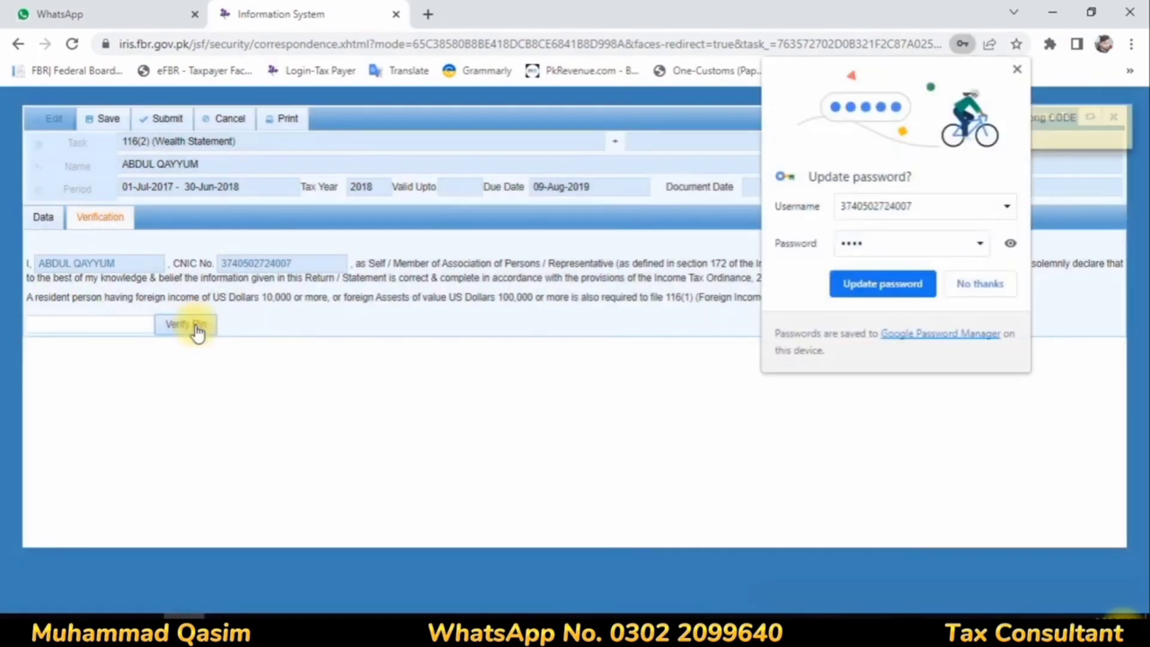
{"action": "left_click", "coordinate": [980, 283]}
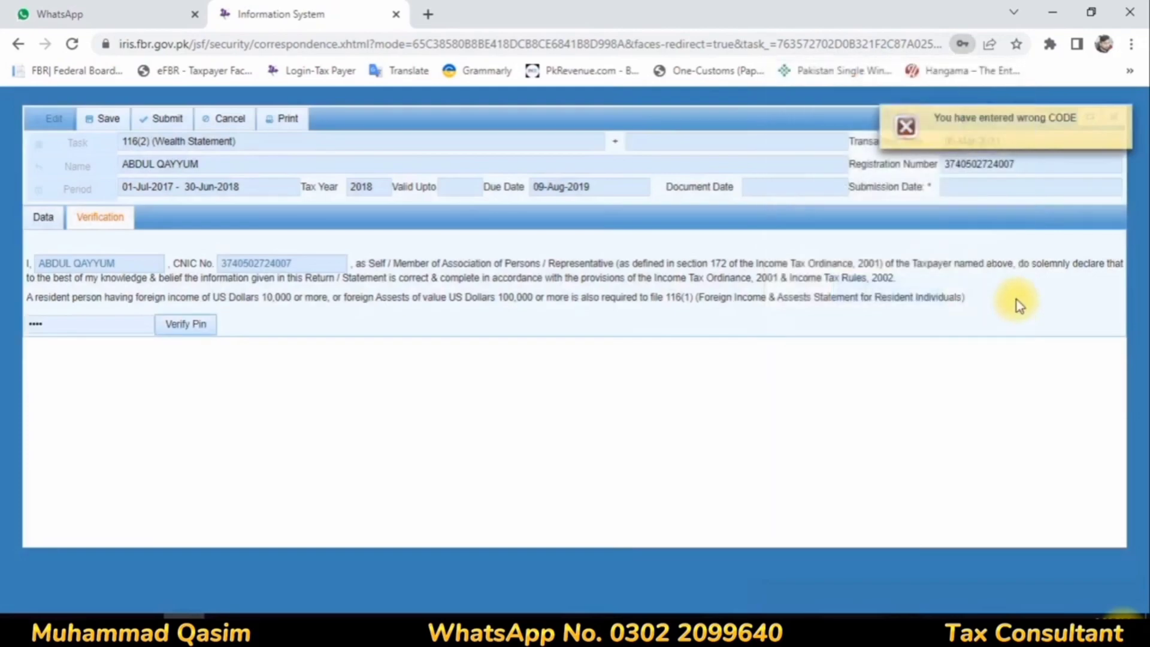
Step: Dismiss the wrong-code message and close the wealth statement, confirming the exit
{"action": "left_click", "coordinate": [1123, 119]}
{"action": "left_click", "coordinate": [1112, 117]}
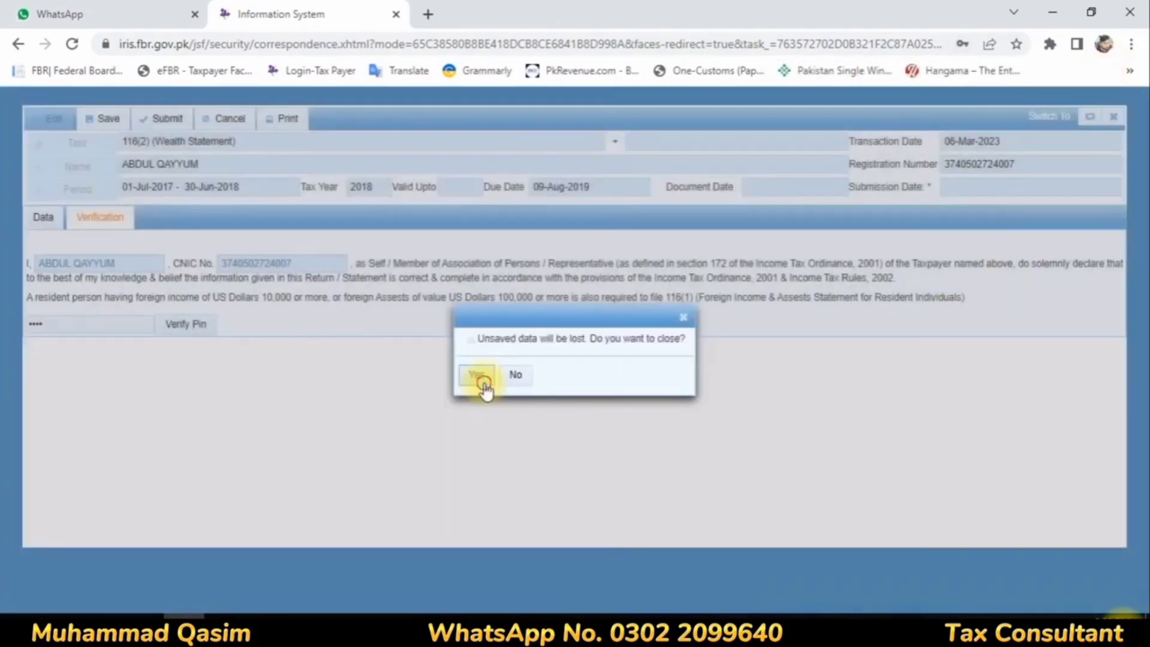
{"action": "left_click", "coordinate": [482, 382]}
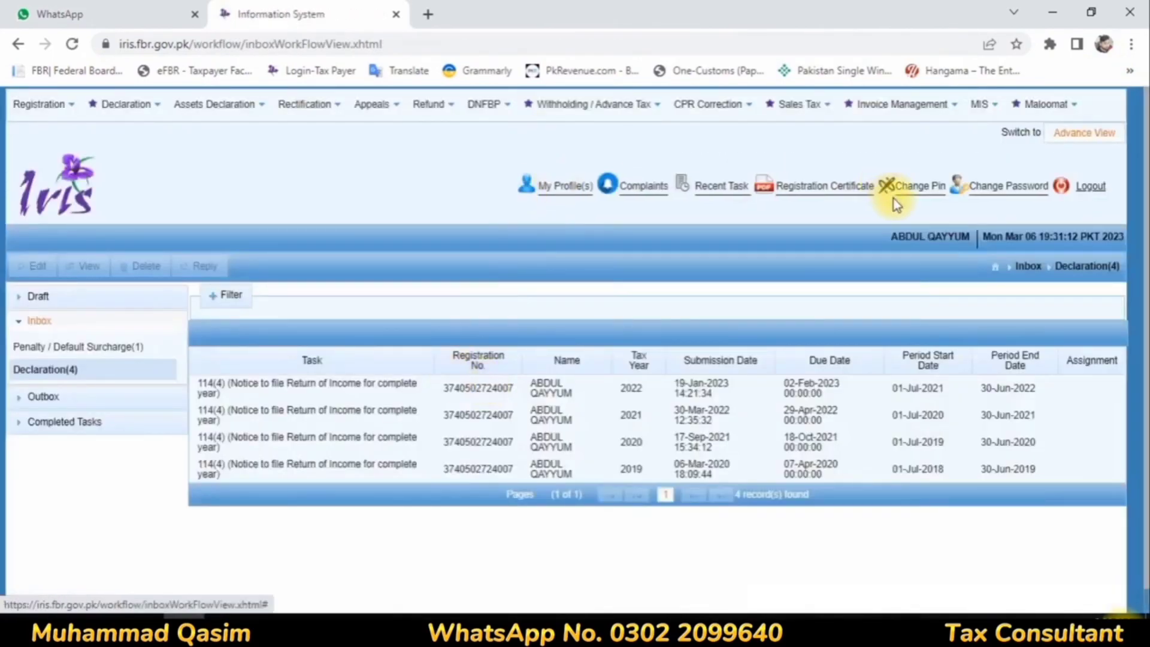
Step: Change the account's PIN by entering and confirming a new PIN, declining the browser's password update
{"action": "left_click", "coordinate": [918, 192]}
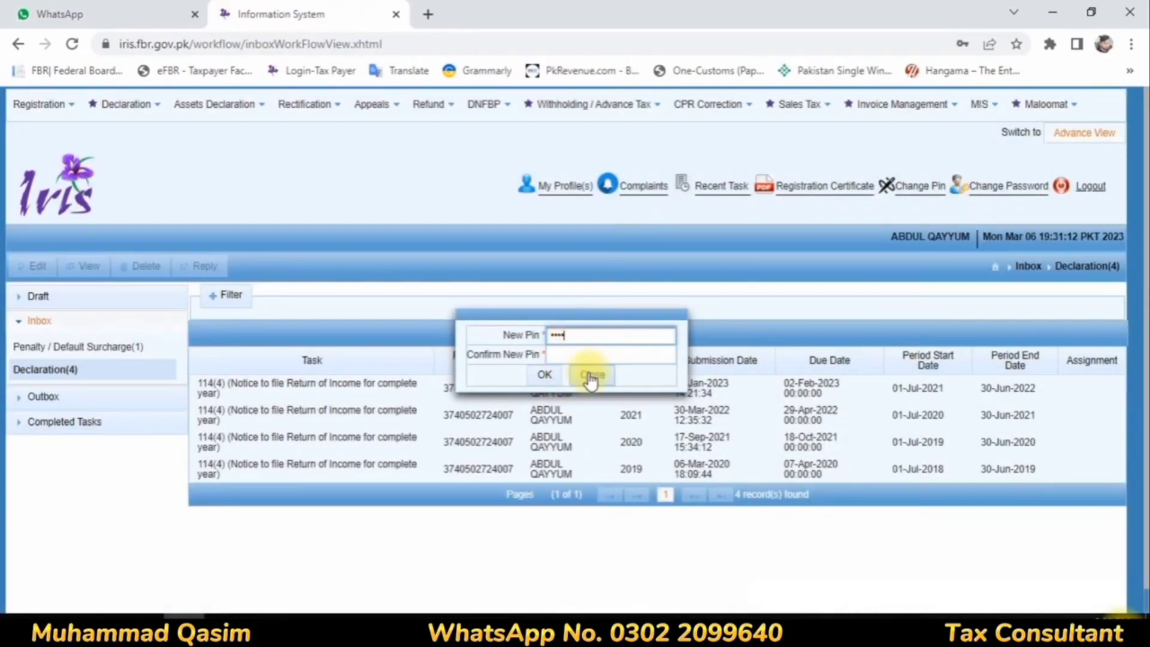
{"action": "left_click", "coordinate": [593, 356]}
{"action": "type", "text": "1234"}
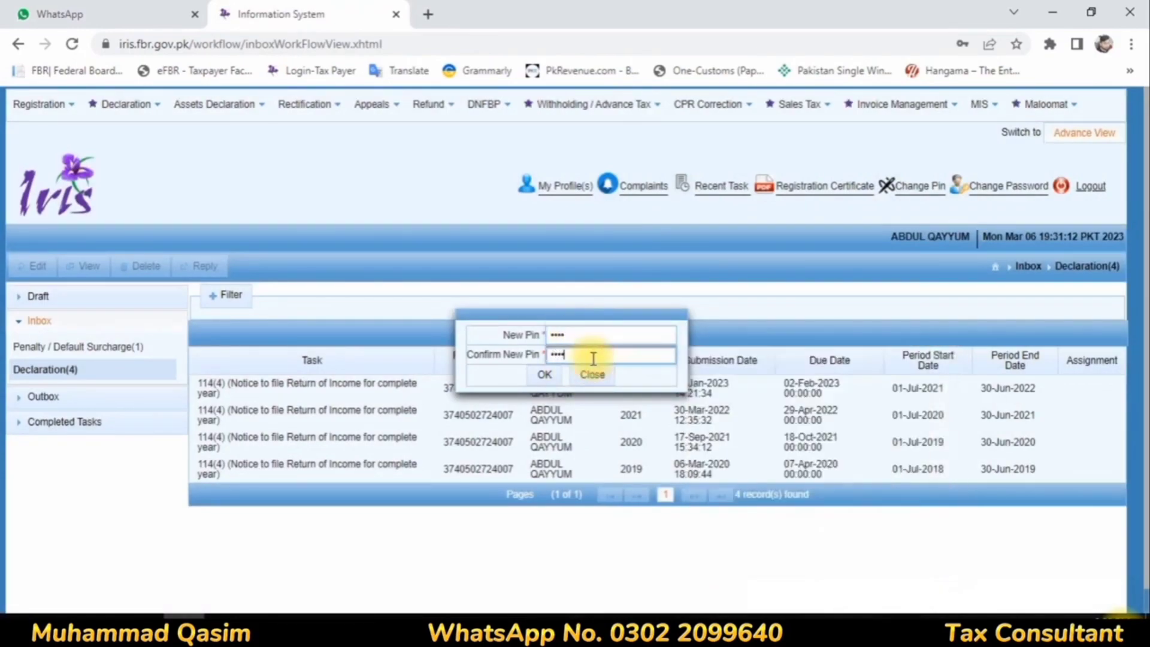
{"action": "left_click", "coordinate": [555, 386]}
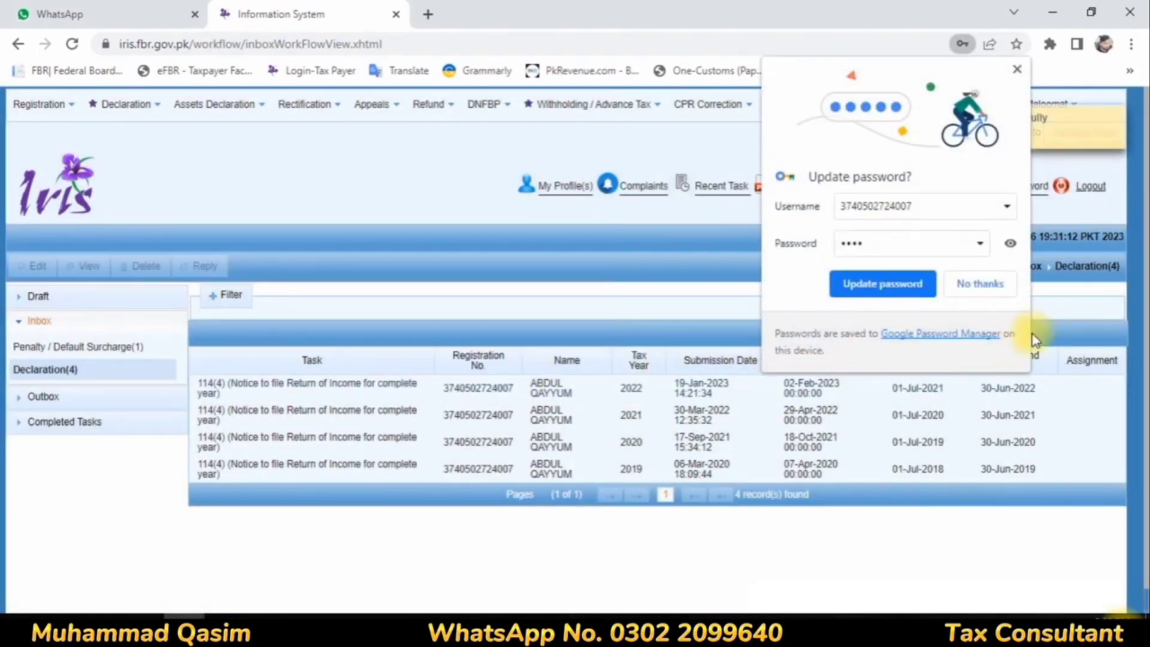
{"action": "left_click", "coordinate": [955, 283]}
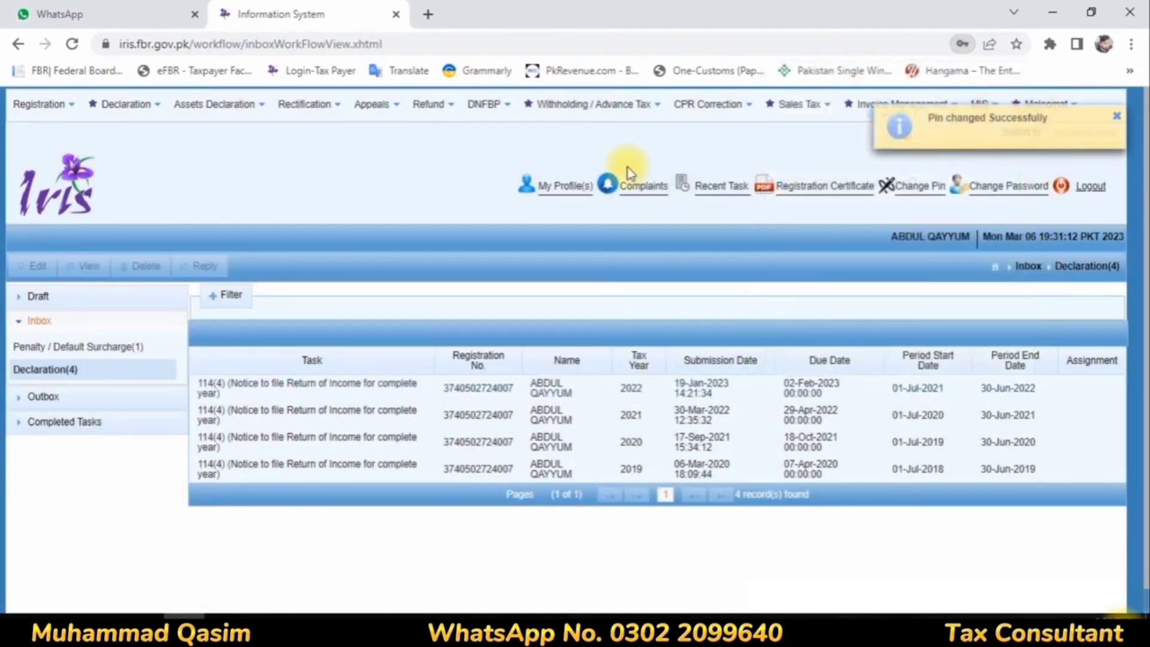
Step: Reopen the tax year 2018 116(2) Wealth Statement from the new declaration drafts for editing
{"action": "left_click", "coordinate": [36, 296]}
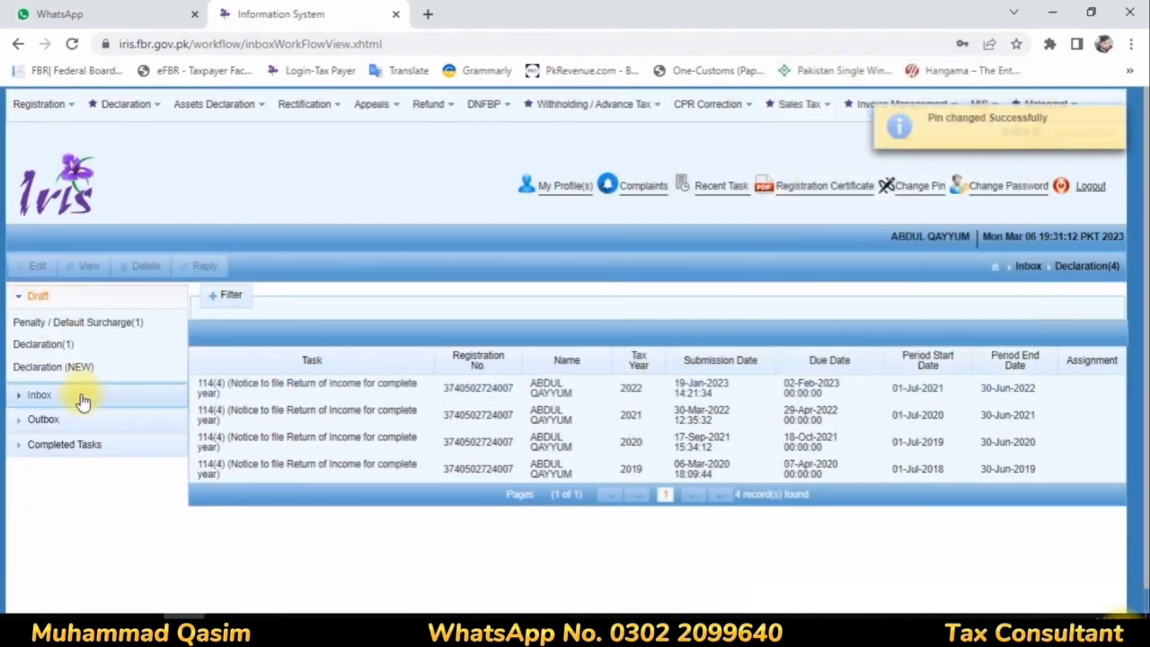
{"action": "left_click", "coordinate": [64, 366]}
{"action": "left_click", "coordinate": [229, 378]}
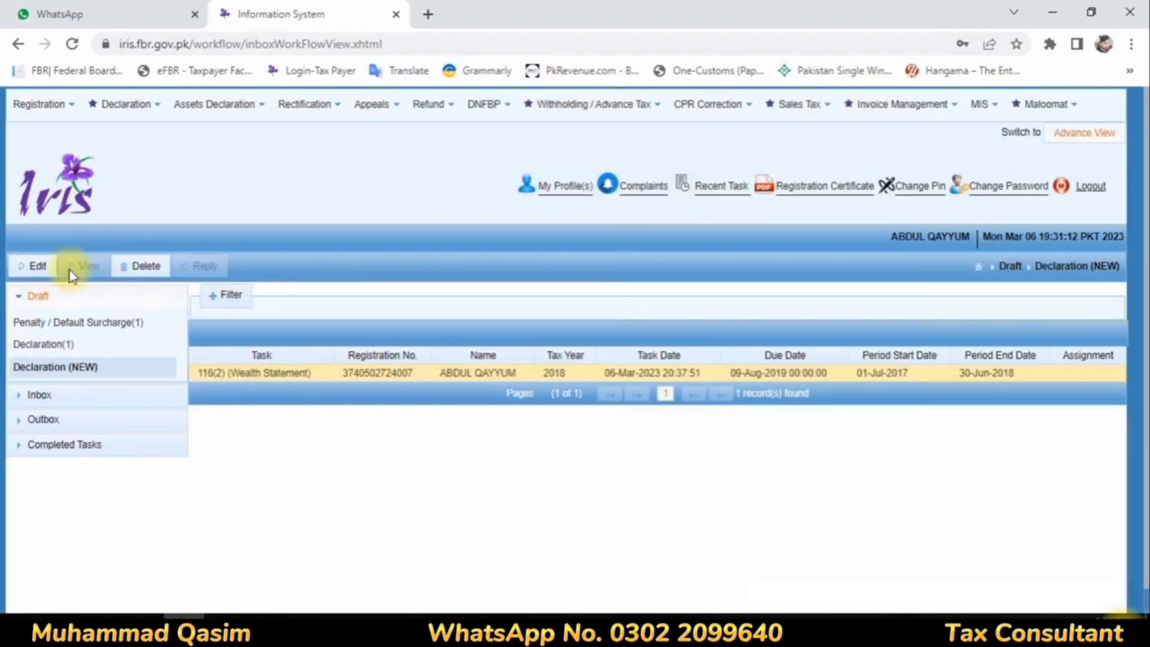
{"action": "left_click", "coordinate": [40, 266]}
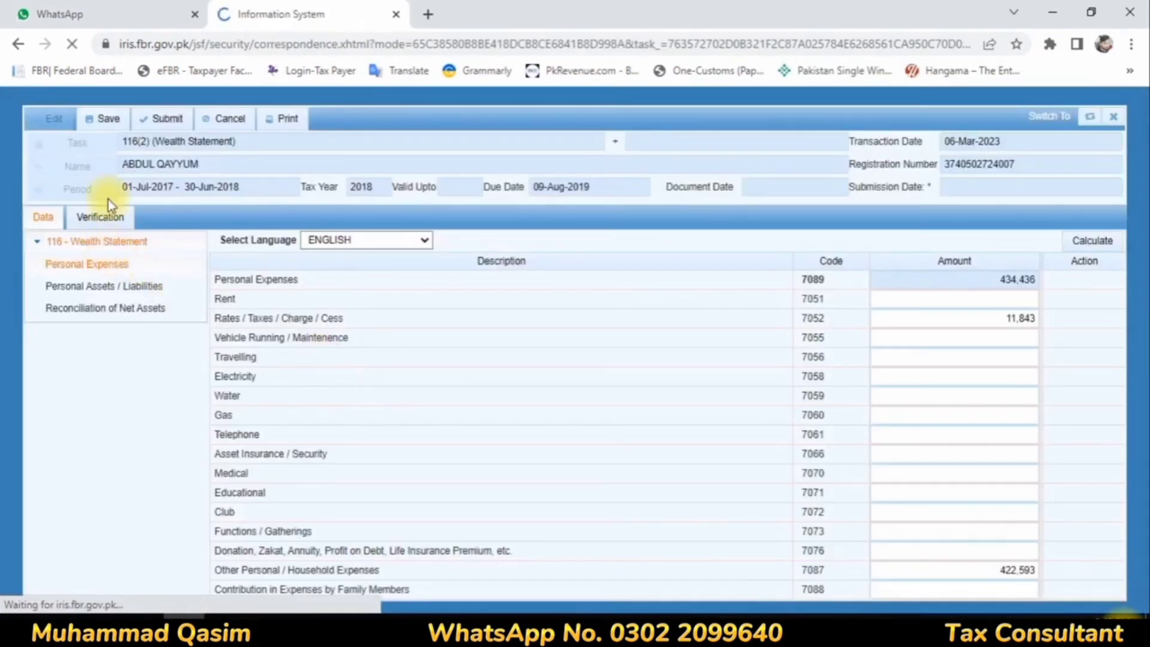
Step: Verify the wealth statement with the new PIN, decline the browser's password update, and submit the statement
{"action": "left_click", "coordinate": [106, 215]}
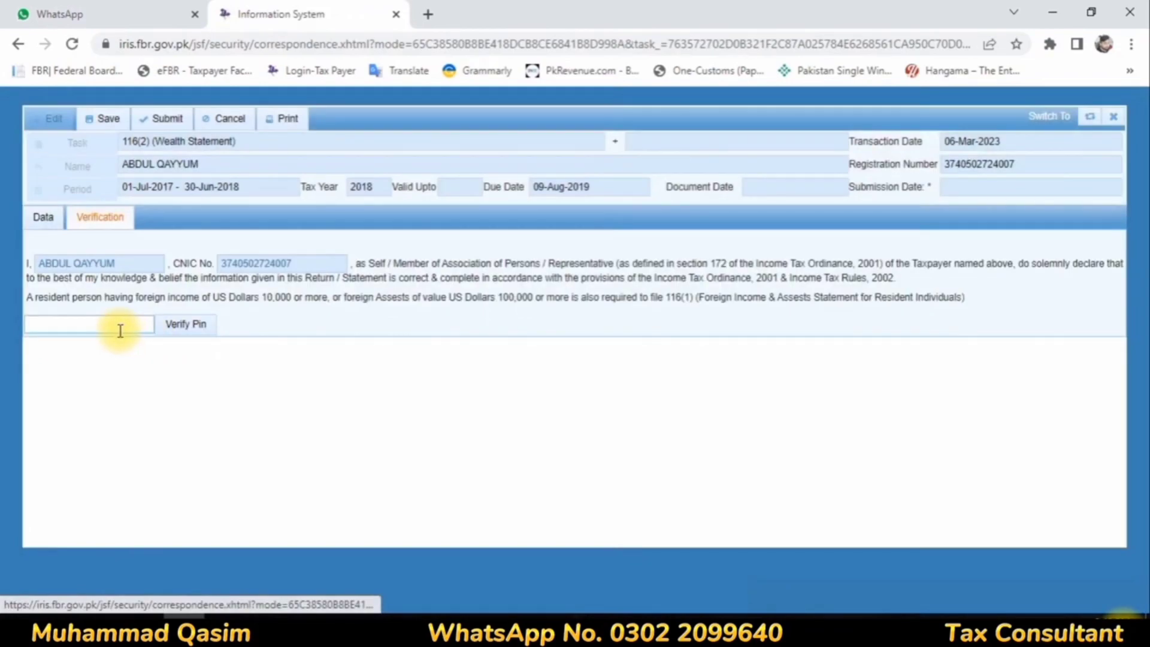
{"action": "left_click", "coordinate": [120, 331]}
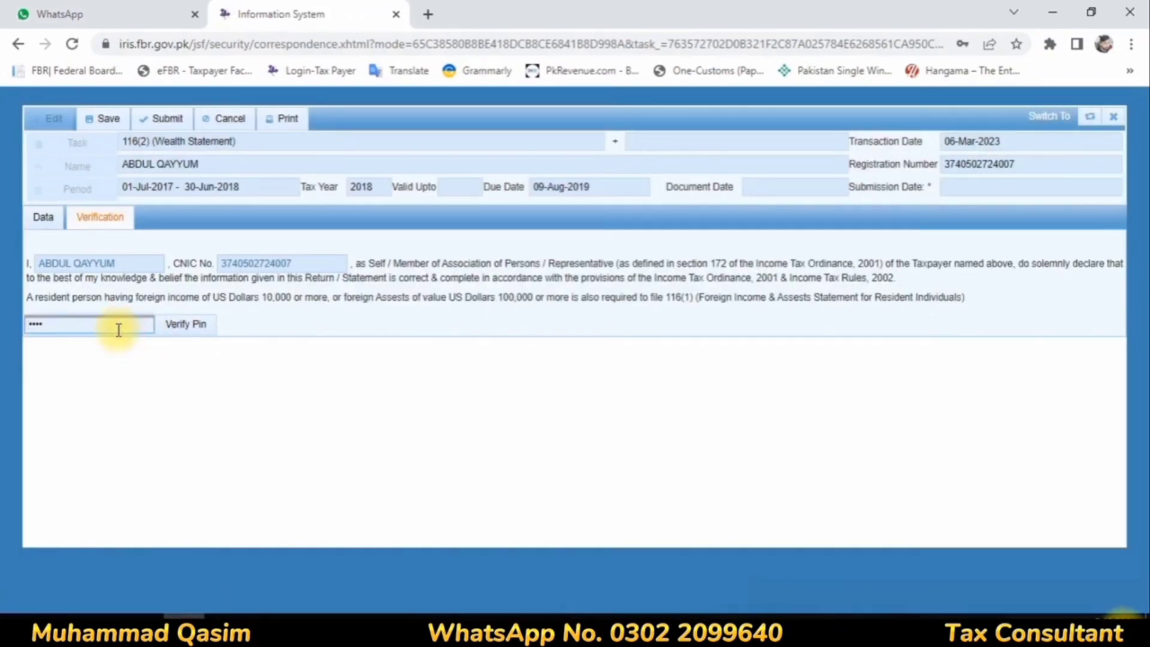
{"action": "key", "text": "BackSpace"}
{"action": "key", "text": "BackSpace"}
{"action": "key", "text": "BackSpace"}
{"action": "key", "text": "BackSpace"}
{"action": "type", "text": "••••"}
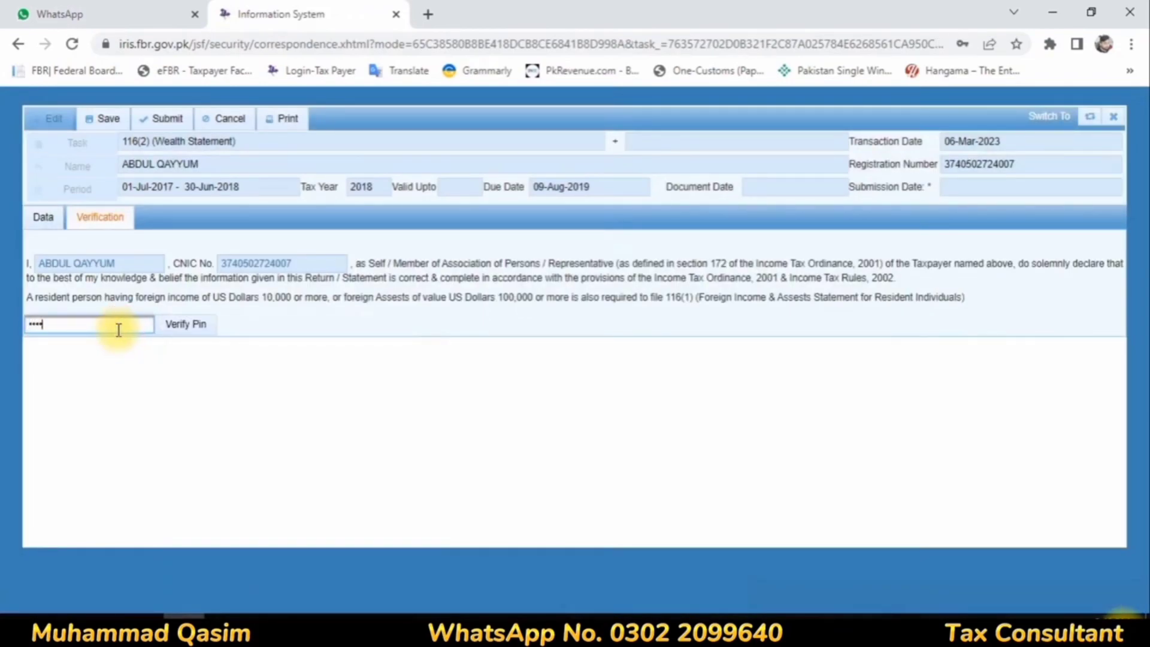
{"action": "left_click", "coordinate": [185, 326]}
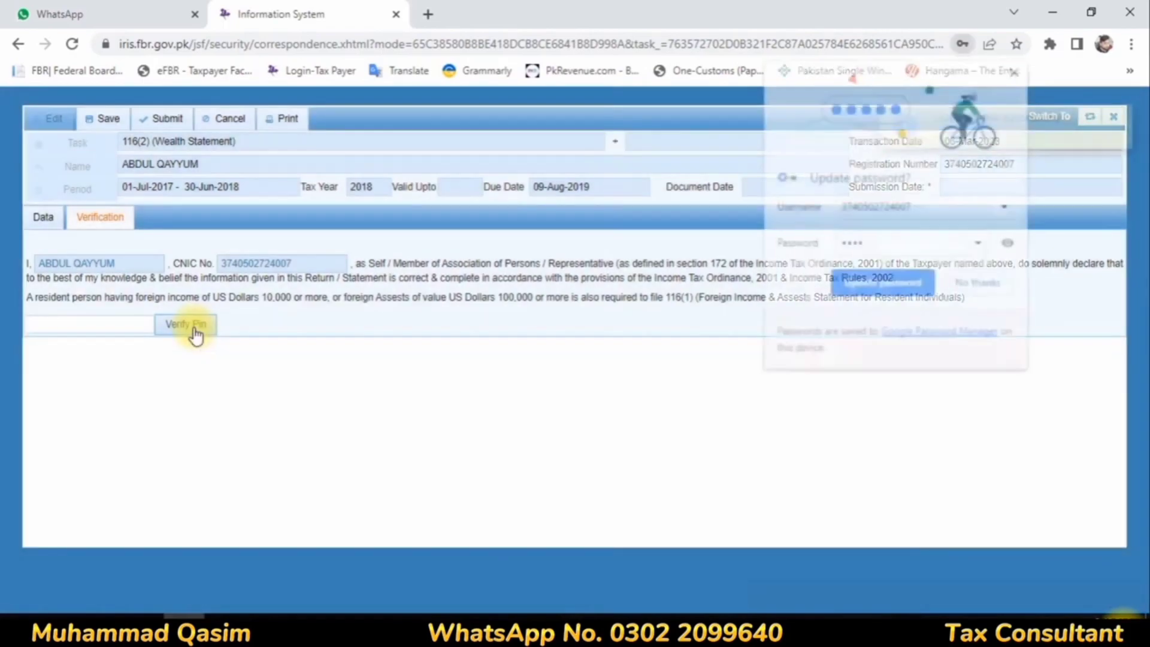
{"action": "left_click", "coordinate": [979, 283]}
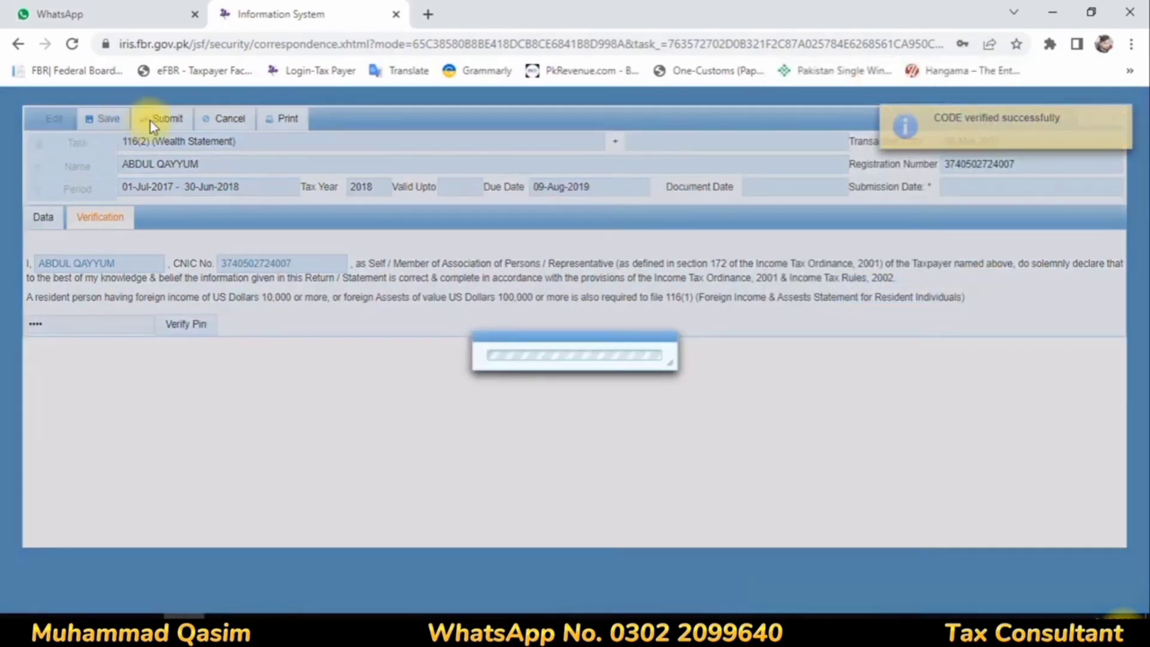
{"action": "left_click", "coordinate": [160, 120]}
{"action": "left_click", "coordinate": [430, 378]}
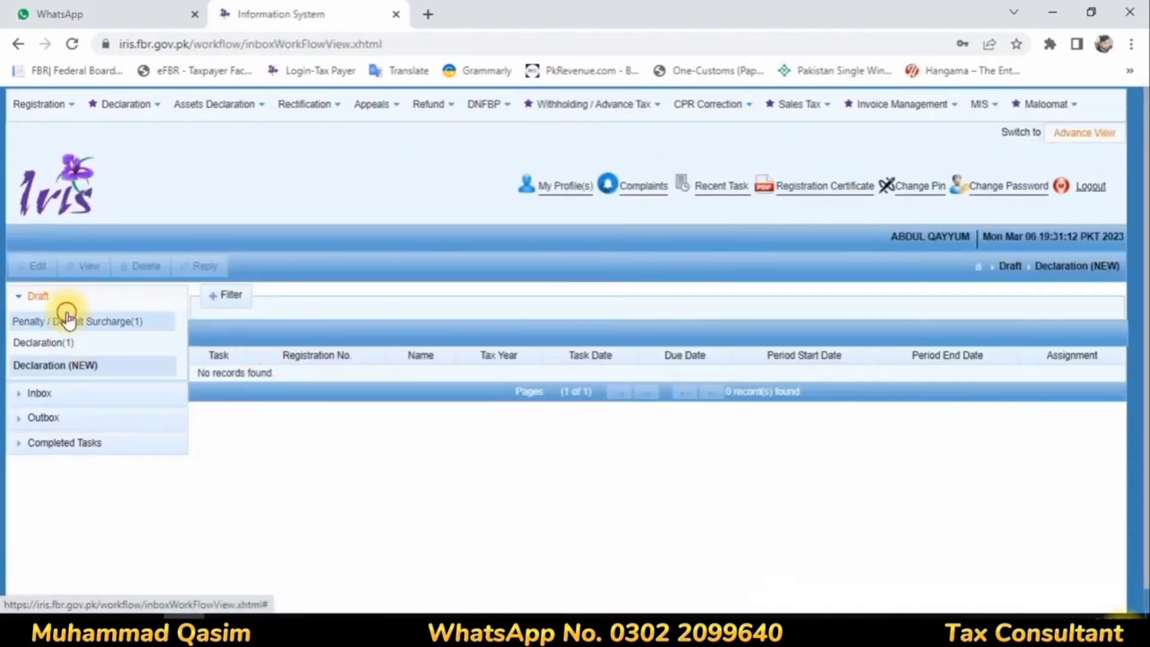
Step: Open the draft 114(4) return of income for tax year 2018 for editing
{"action": "left_click", "coordinate": [67, 314]}
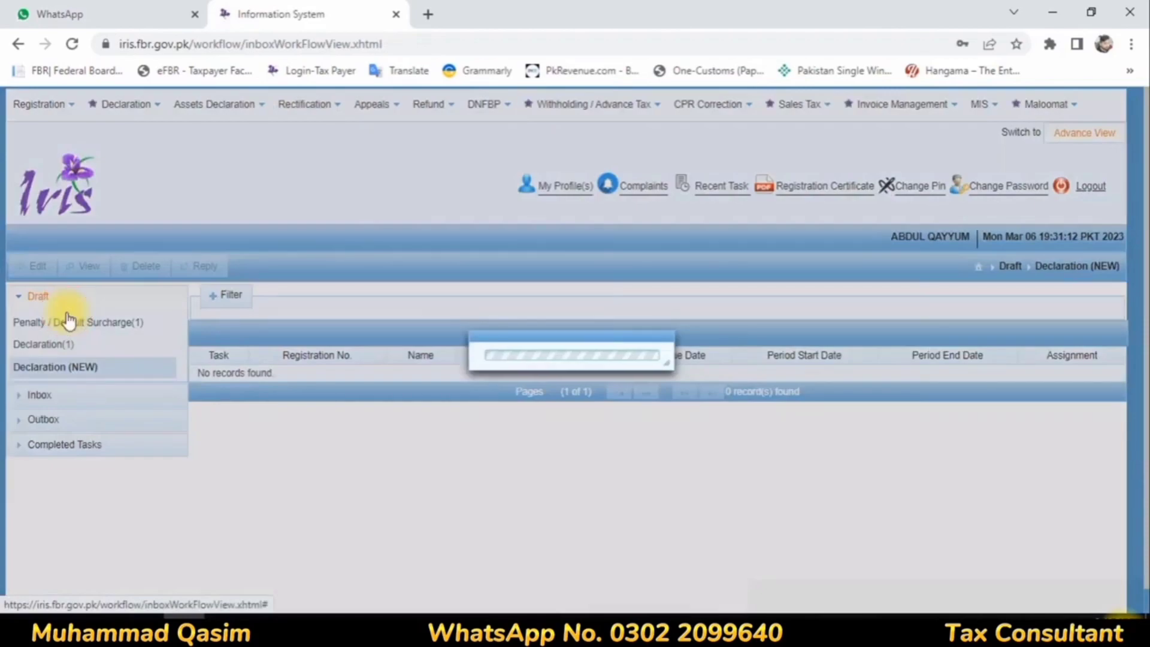
{"action": "left_click", "coordinate": [50, 348]}
{"action": "left_click", "coordinate": [210, 387]}
{"action": "left_click", "coordinate": [25, 269]}
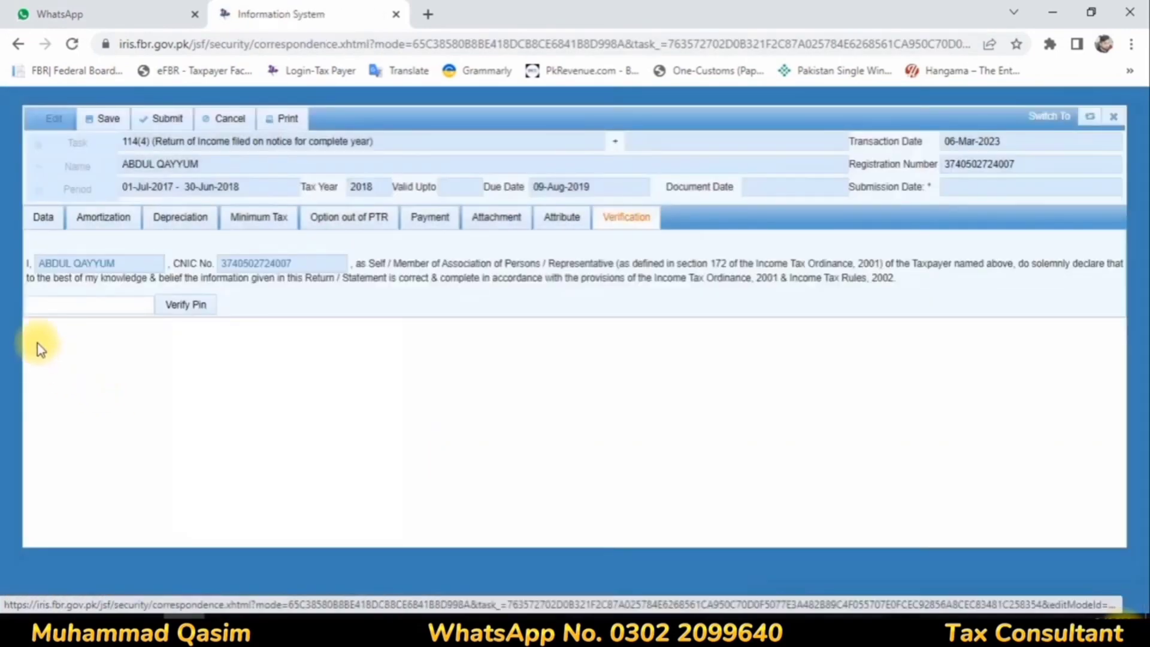
Step: Replace the PIN in the return's Verification section with the new PIN, verify it, and decline the browser's password update
{"action": "left_click", "coordinate": [61, 309]}
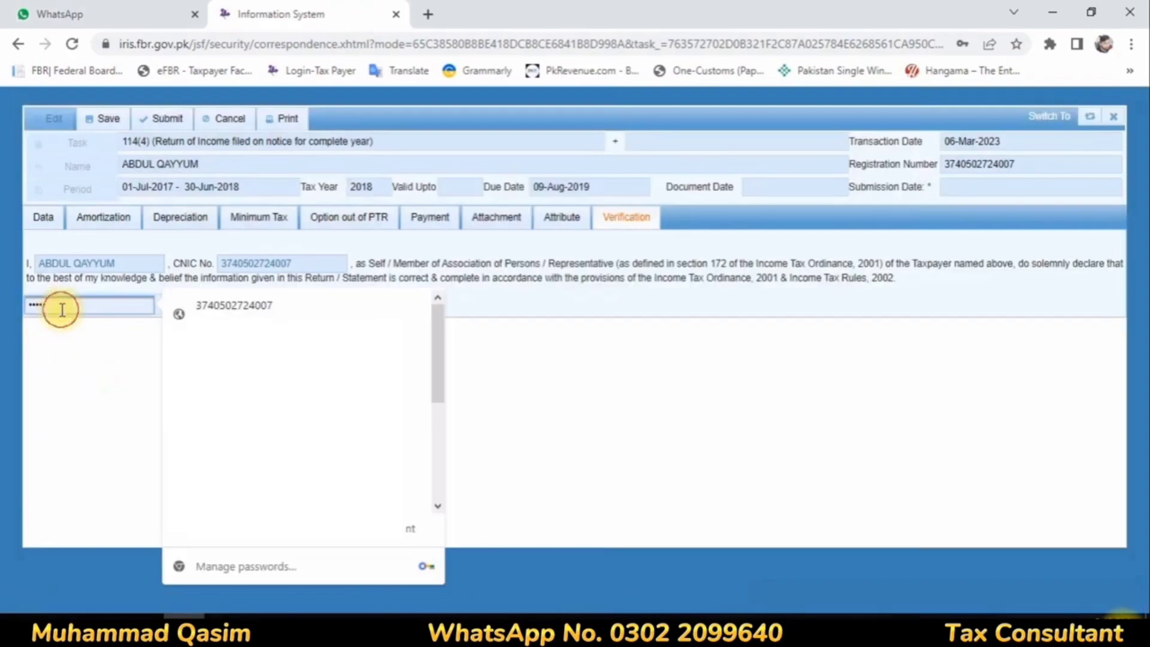
{"action": "key", "text": "BackSpace"}
{"action": "key", "text": "BackSpace"}
{"action": "key", "text": "BackSpace"}
{"action": "key", "text": "BackSpace"}
{"action": "type", "text": "••"}
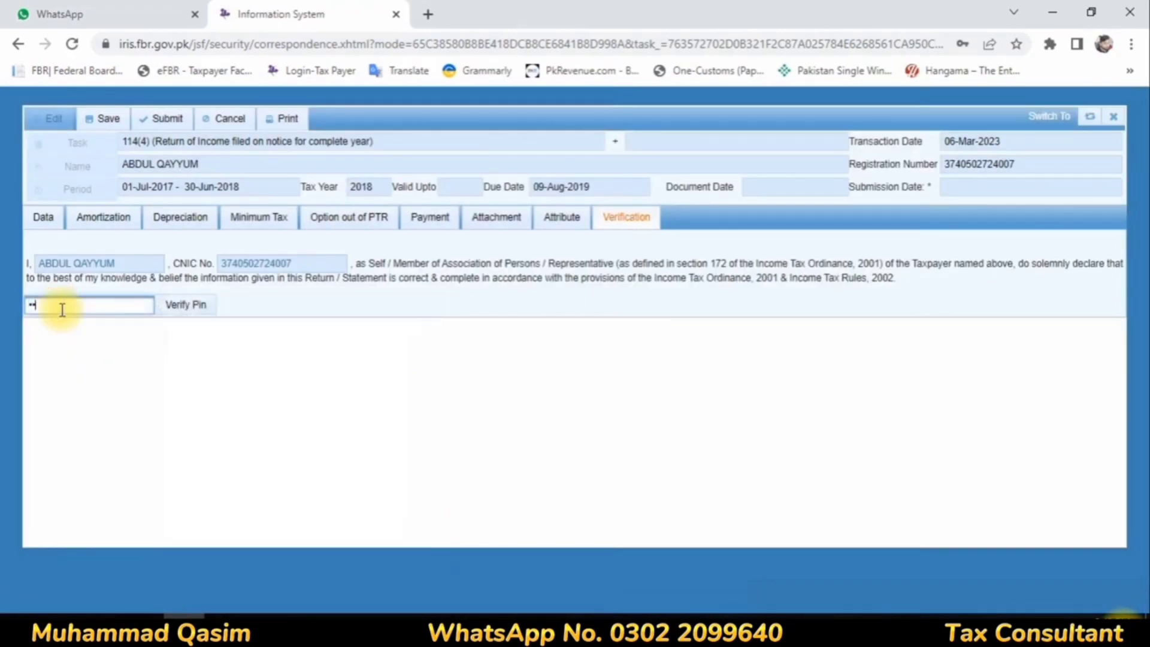
{"action": "key", "text": "Return"}
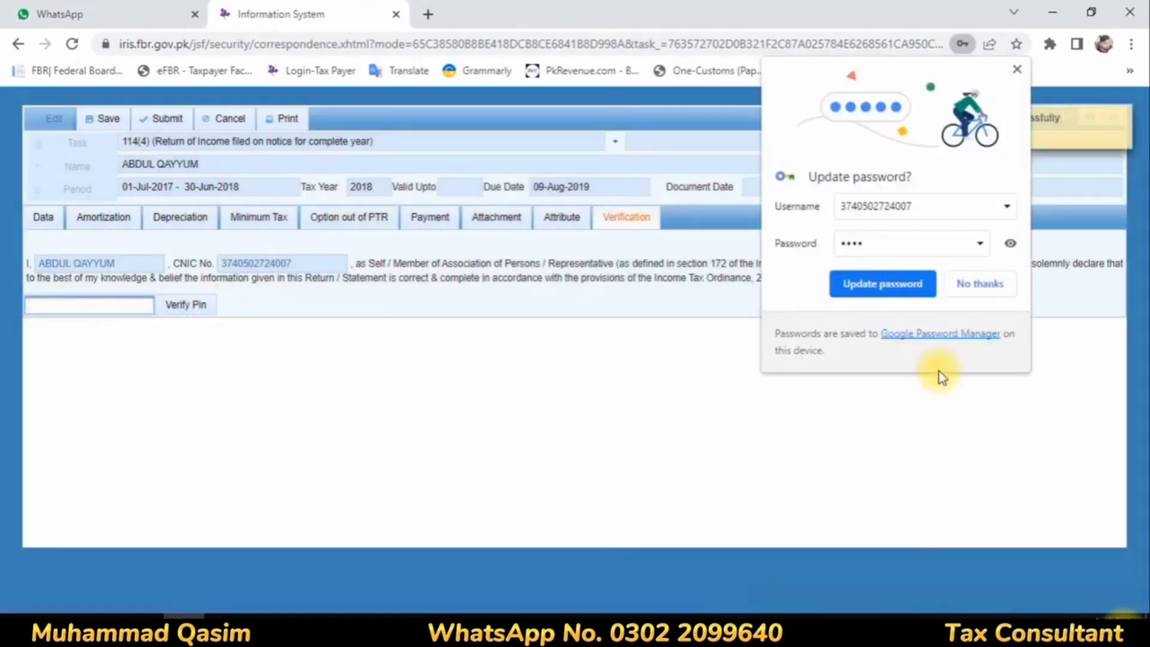
{"action": "left_click", "coordinate": [978, 284]}
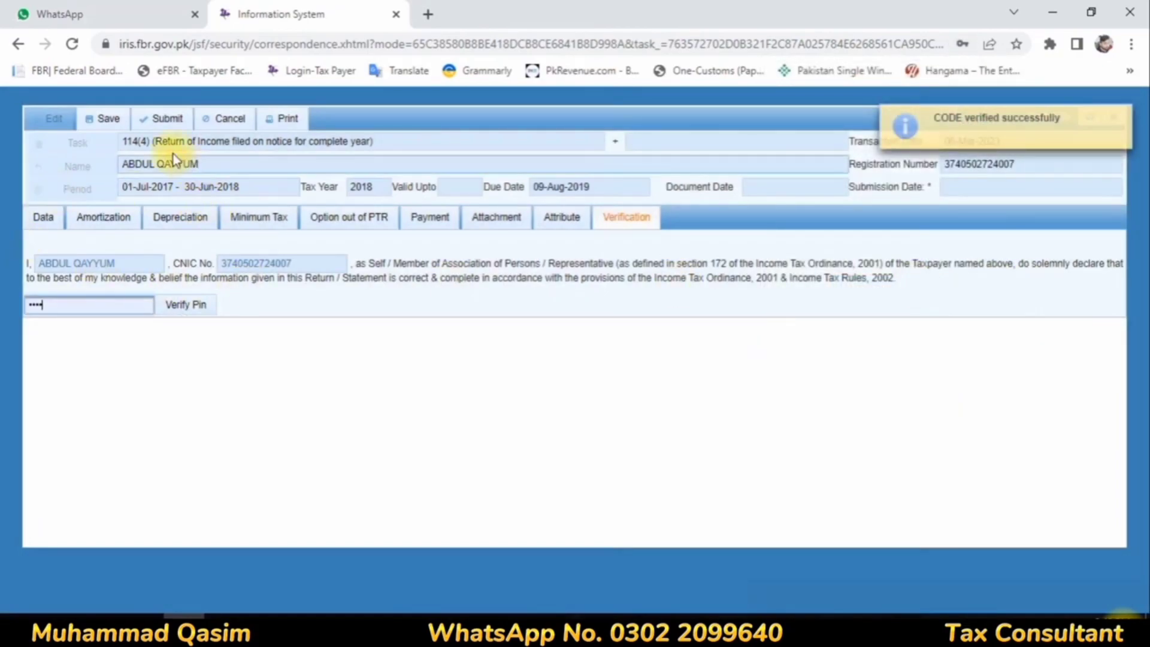
Step: Set the return's Residence Status attribute to Resident
{"action": "left_click", "coordinate": [548, 219]}
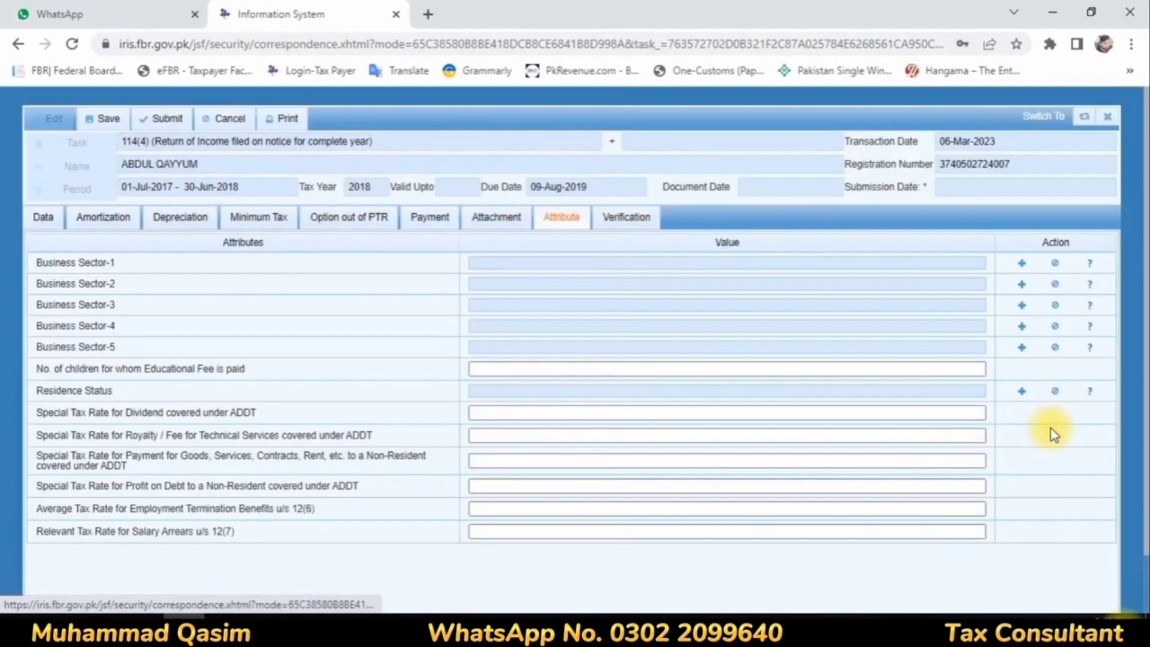
{"action": "left_click", "coordinate": [1021, 391]}
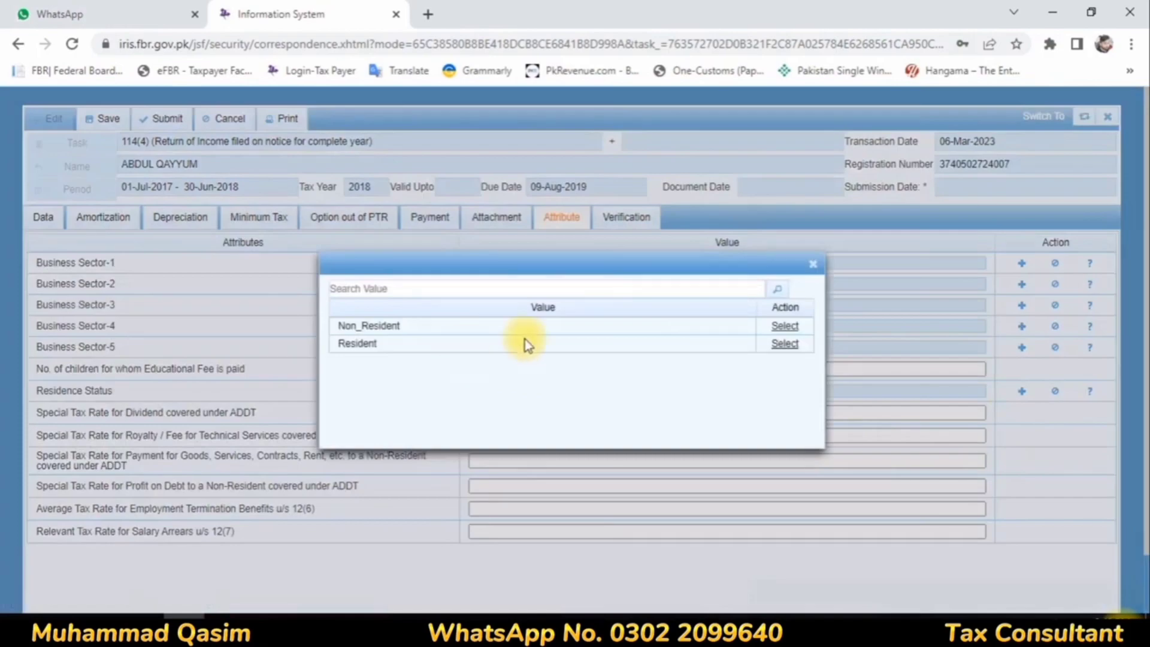
{"action": "left_click", "coordinate": [783, 344]}
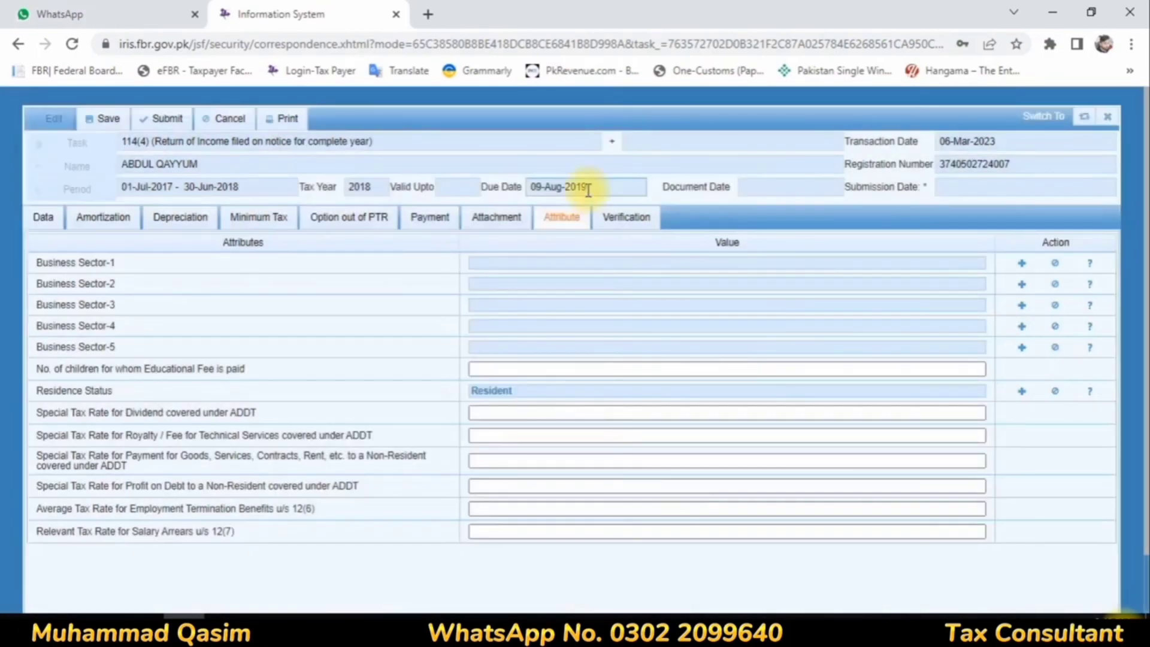
Step: Save the tax year 2018 114(4) return of income, submit it, and confirm the submission
{"action": "left_click", "coordinate": [102, 118]}
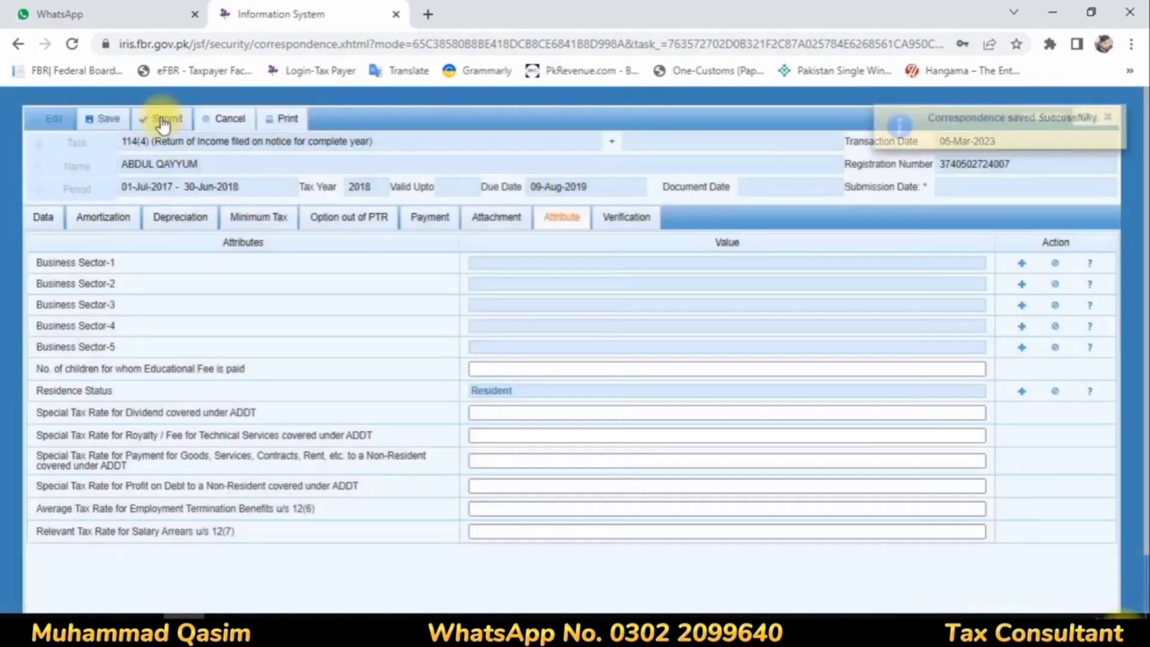
{"action": "left_click", "coordinate": [160, 117]}
{"action": "left_click", "coordinate": [421, 374]}
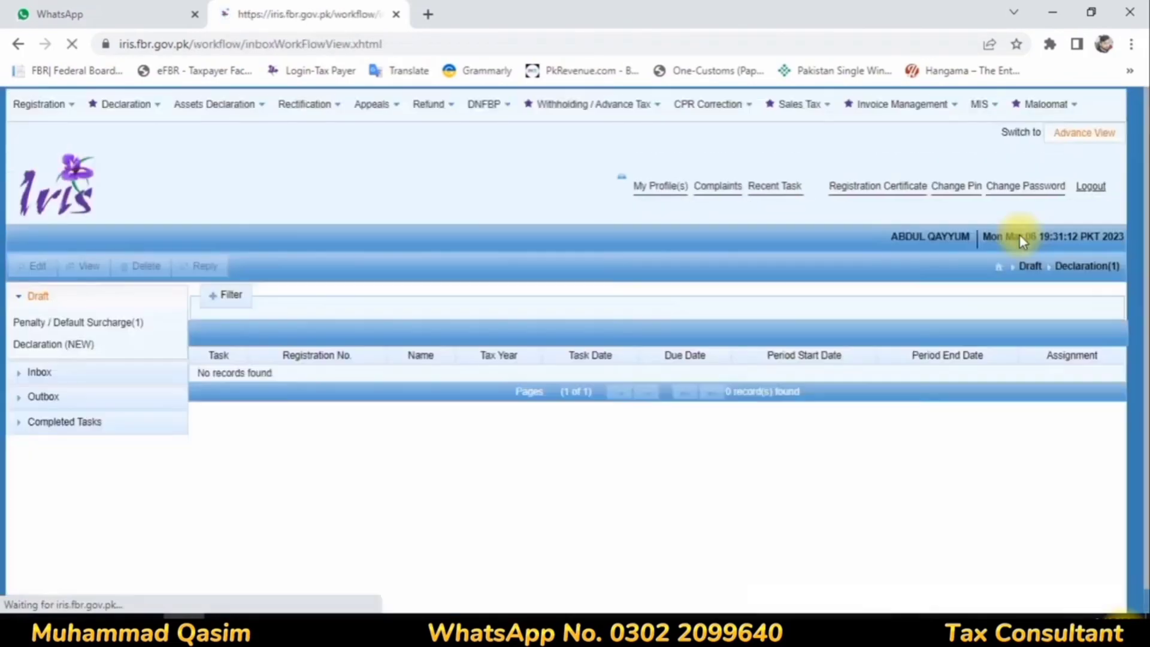
Step: List the completed declarations and select the 116(2) wealth statement for tax year 2018
{"action": "left_click", "coordinate": [88, 423]}
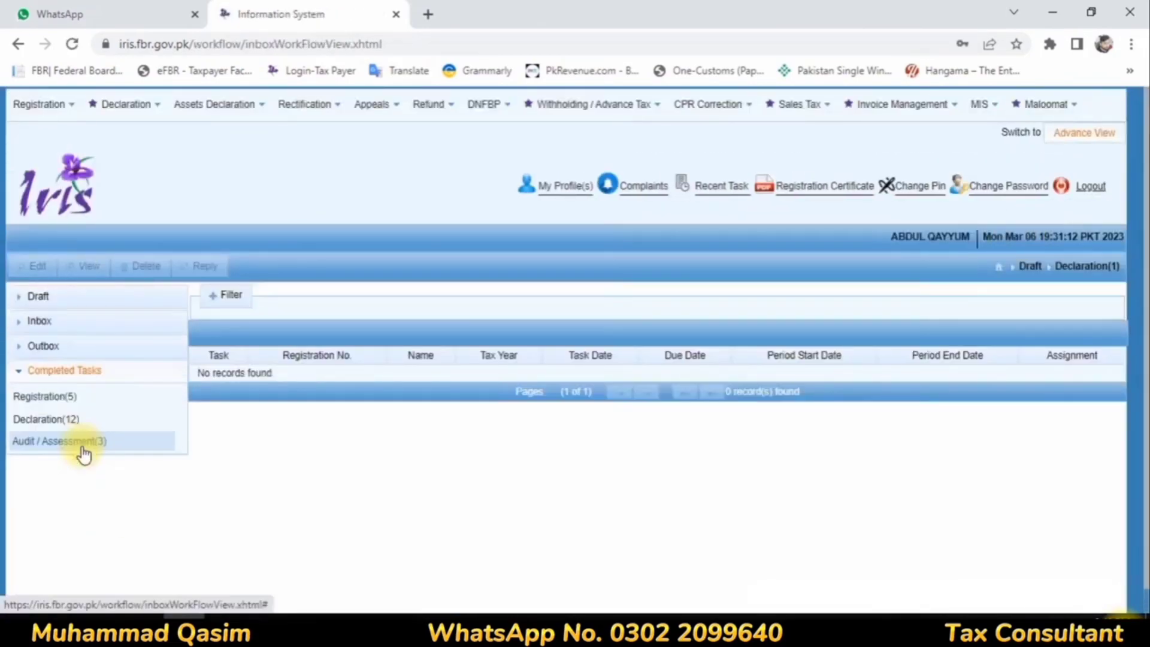
{"action": "left_click", "coordinate": [63, 419]}
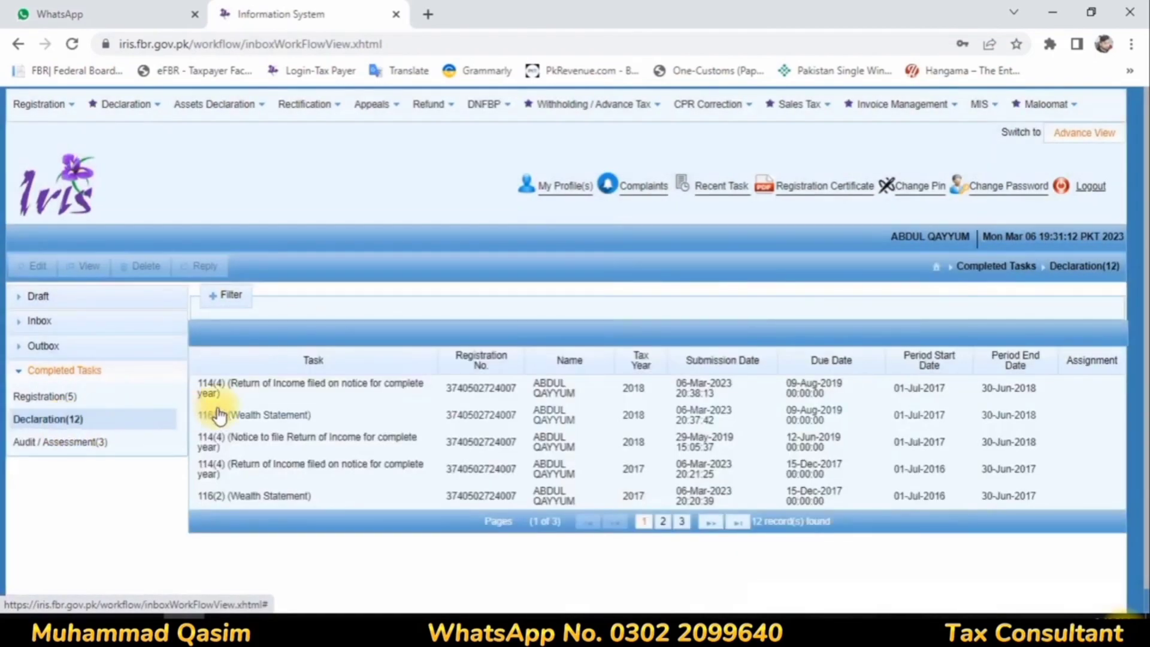
{"action": "left_click", "coordinate": [638, 421]}
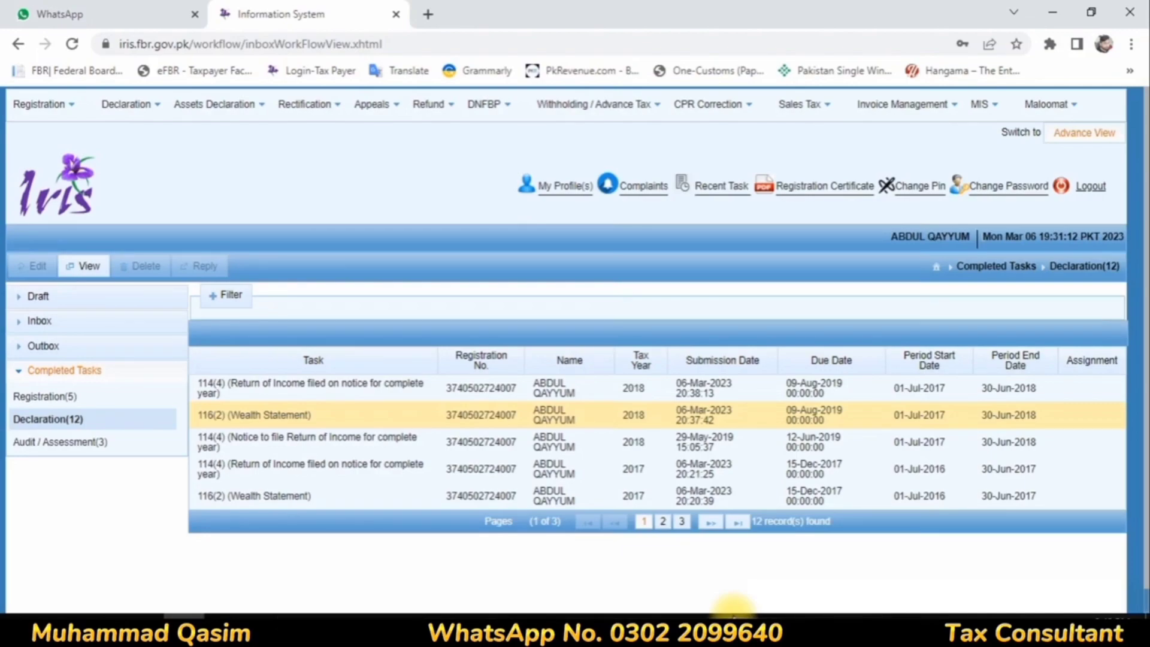
{"action": "left_click", "coordinate": [1148, 634]}
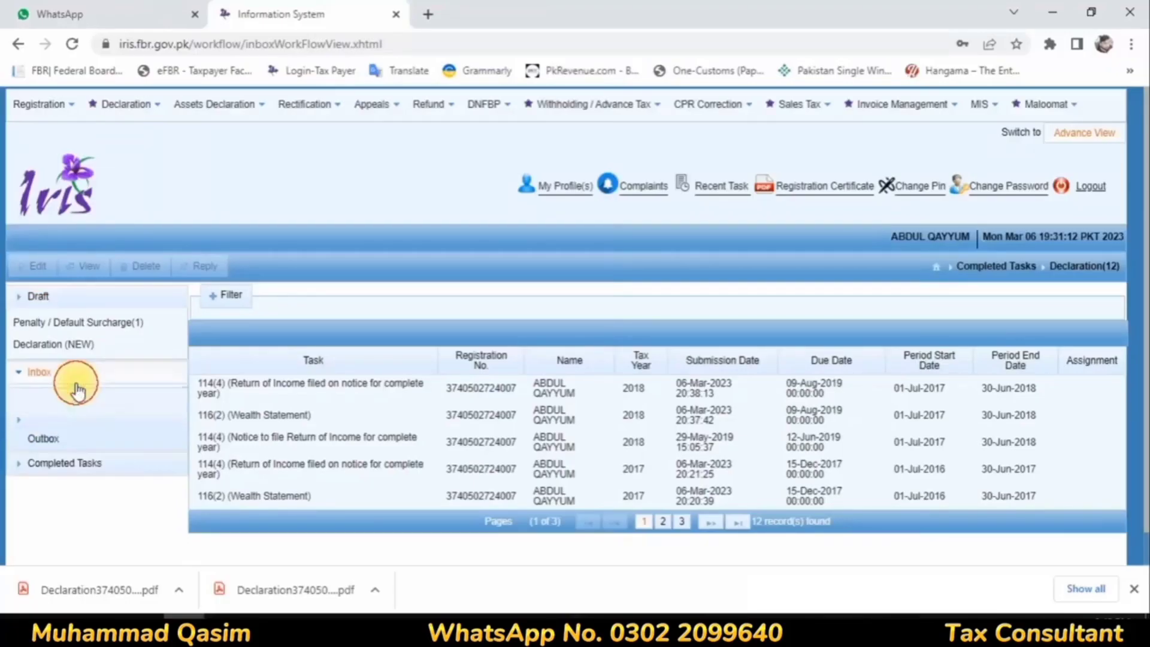
Step: Reply to the inbox's 114(4) notice for tax year 2019 so its return of income opens for editing
{"action": "left_click", "coordinate": [82, 371]}
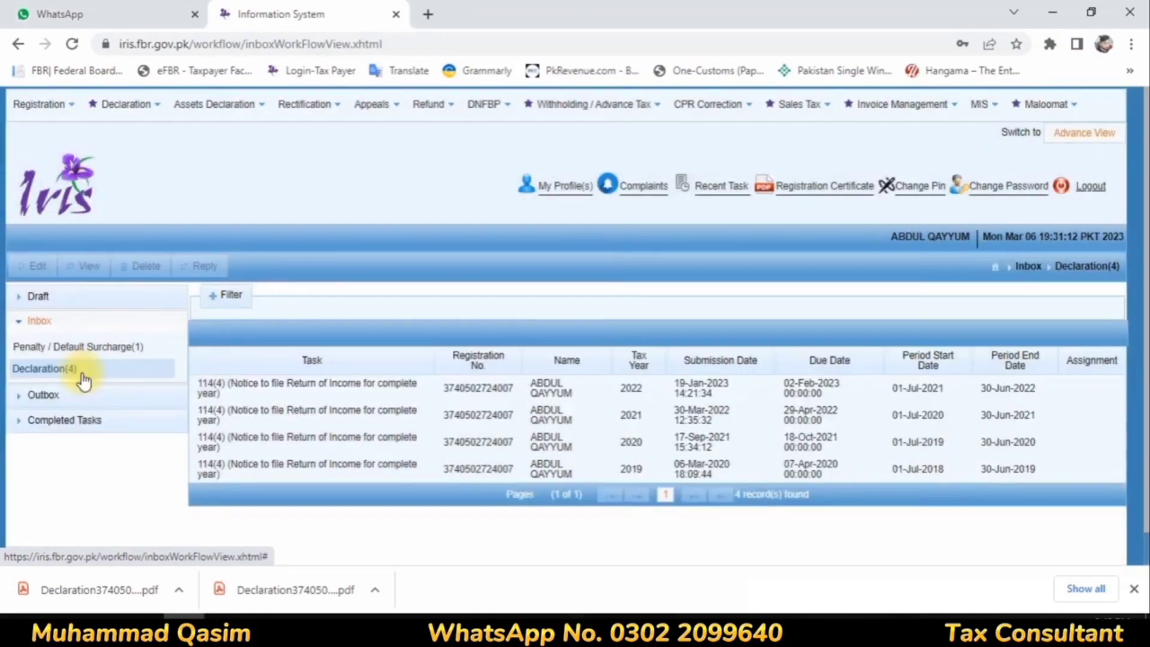
{"action": "left_click", "coordinate": [629, 467]}
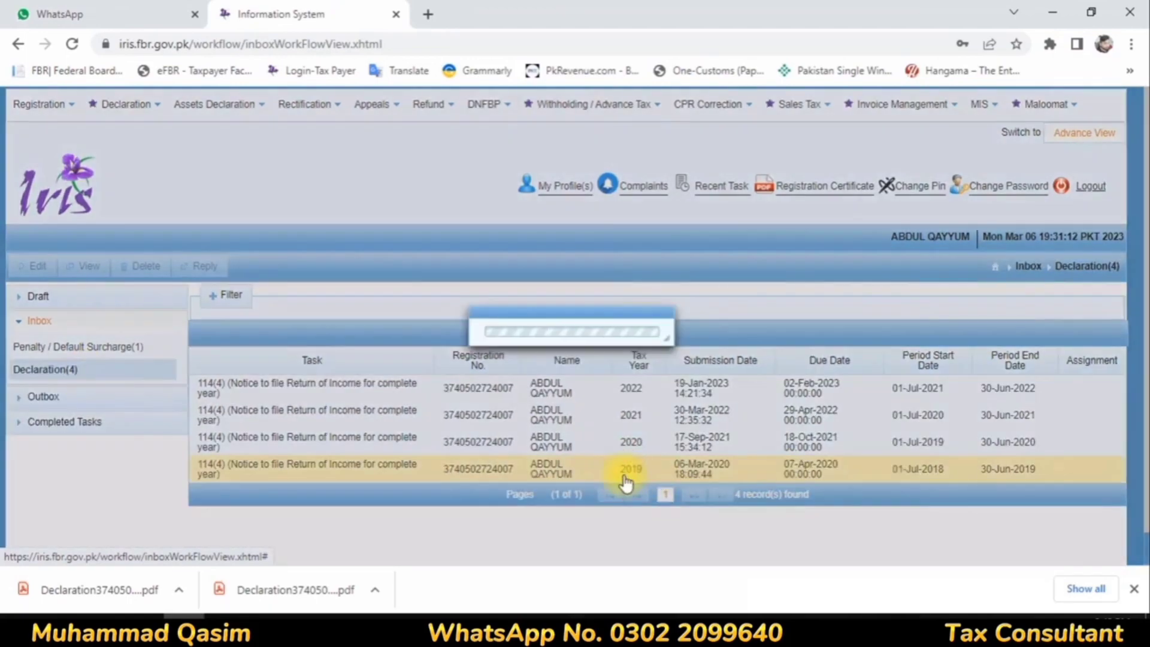
{"action": "left_click", "coordinate": [206, 261]}
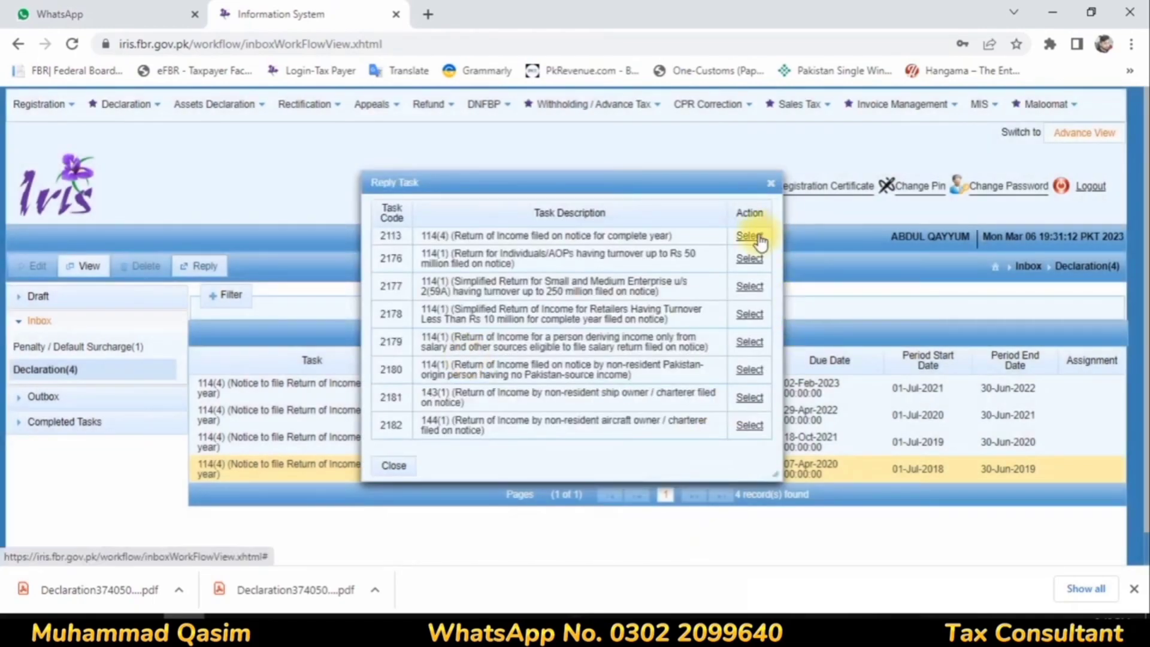
{"action": "left_click", "coordinate": [756, 237]}
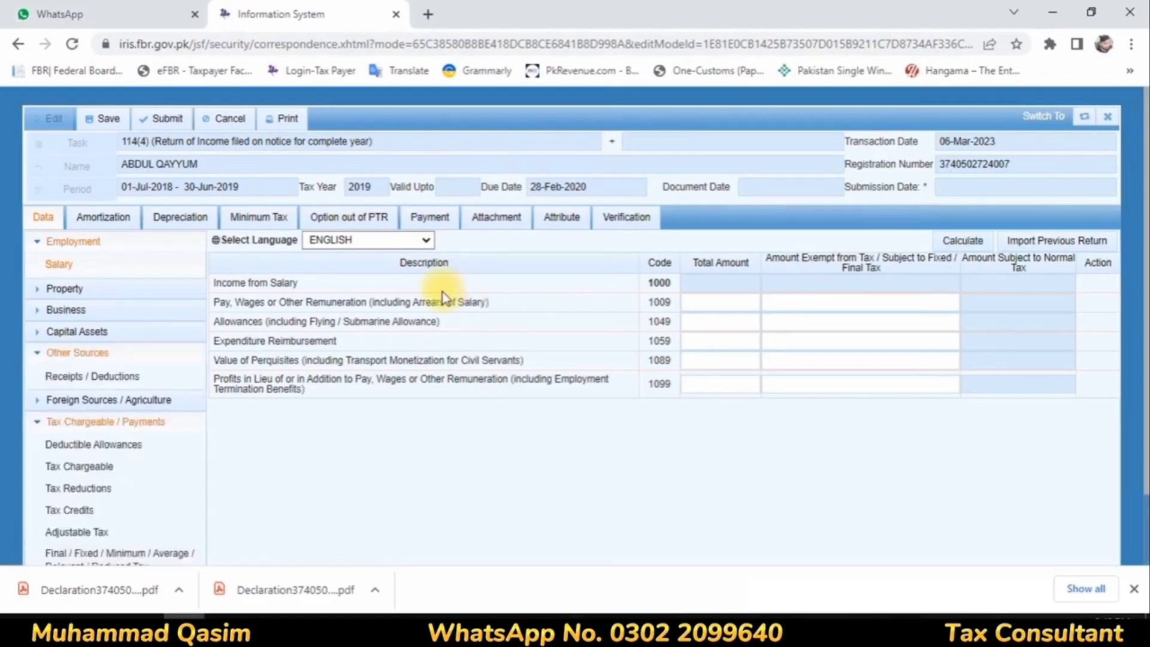
Step: Enter a 428,000 total and a 28,531 exempt amount for Pay, Wages or Other Remuneration, and calculate the salary income
{"action": "left_click", "coordinate": [743, 302]}
{"action": "type", "text": "4200"}
{"action": "left_click", "coordinate": [836, 302]}
{"action": "type", "text": "28531"}
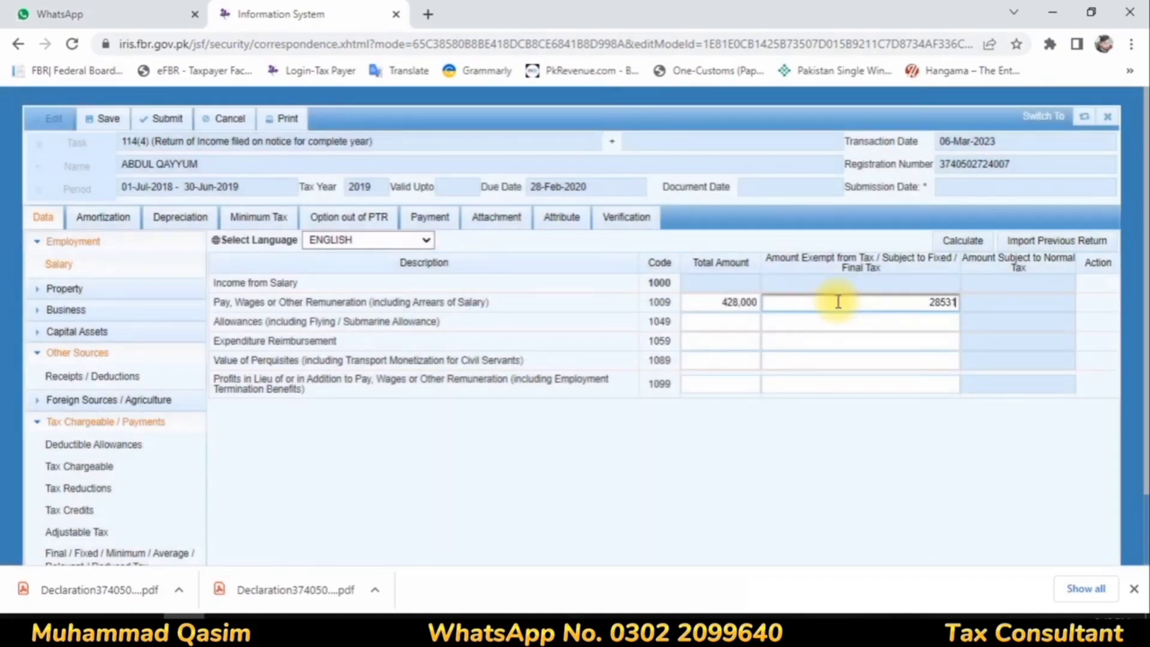
{"action": "left_click", "coordinate": [967, 241]}
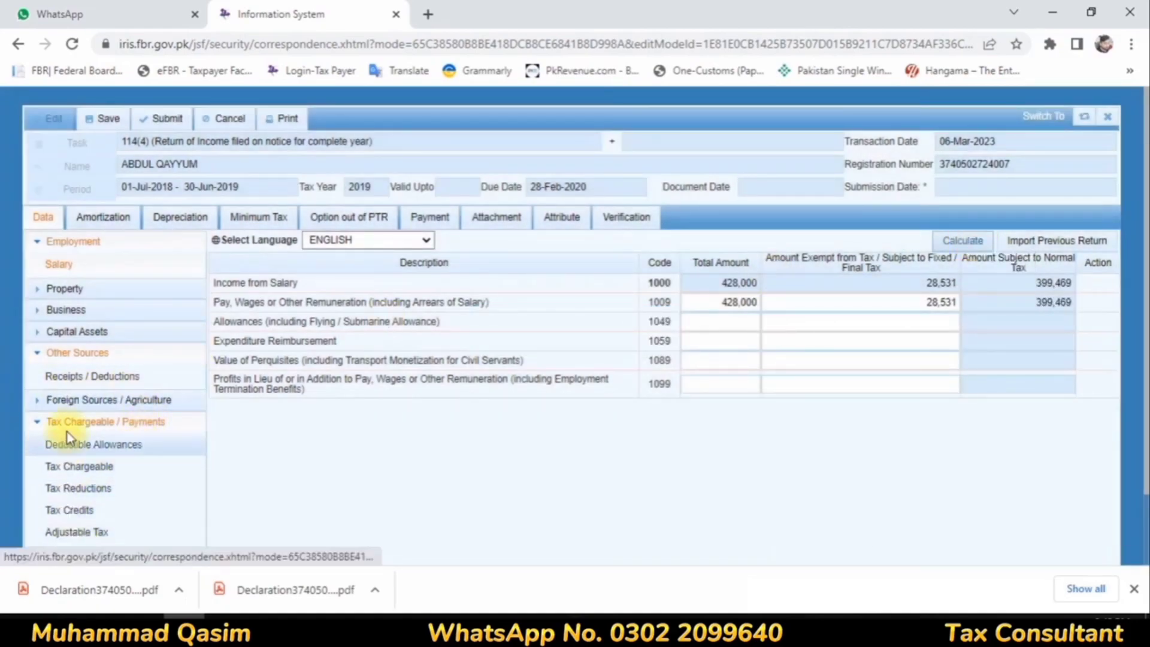
Step: Under Other Sources, enter 343,700 as both the total and the exempt/final tax amount of Profit on Debt, and calculate
{"action": "left_click", "coordinate": [89, 376]}
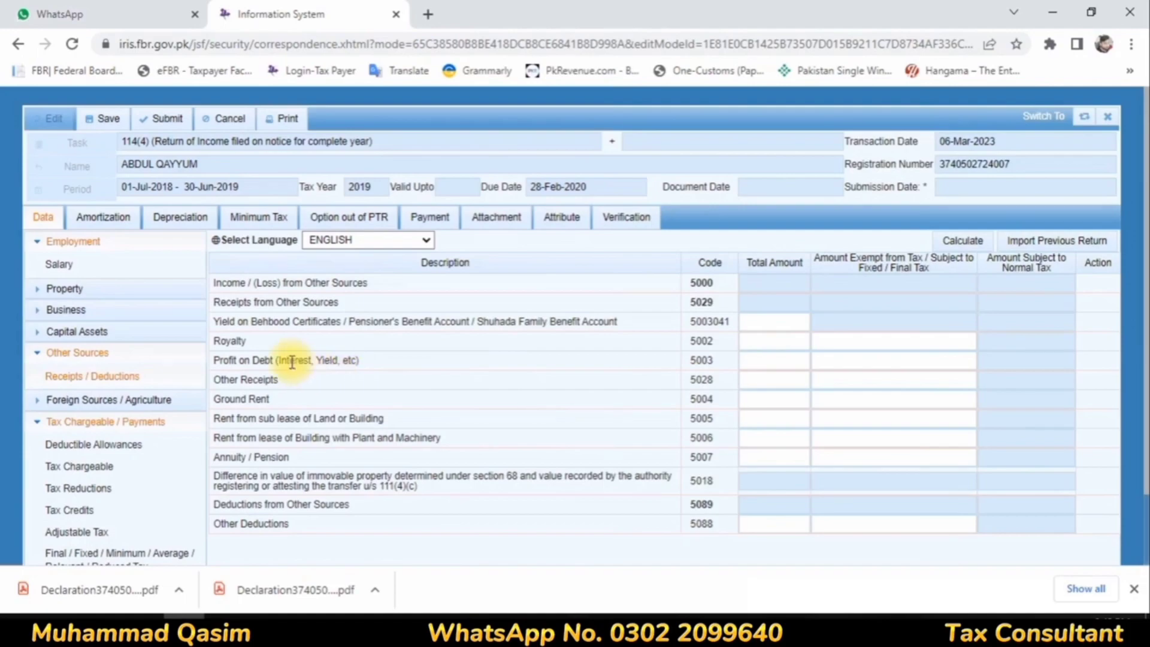
{"action": "left_click", "coordinate": [759, 361]}
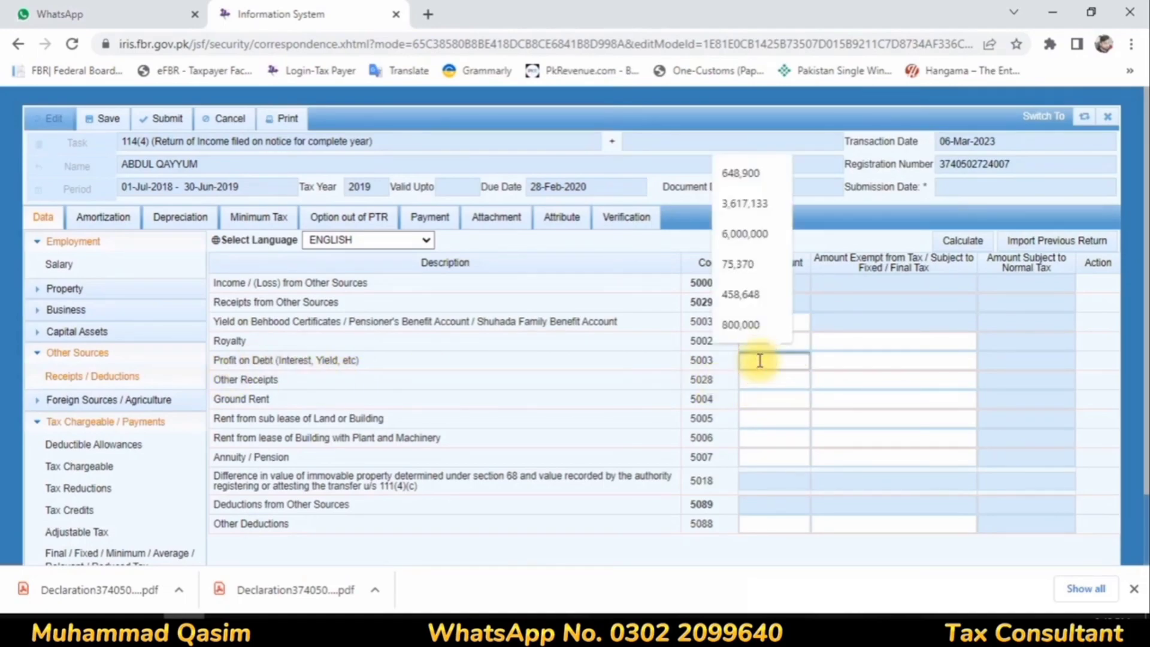
{"action": "type", "text": "343700"}
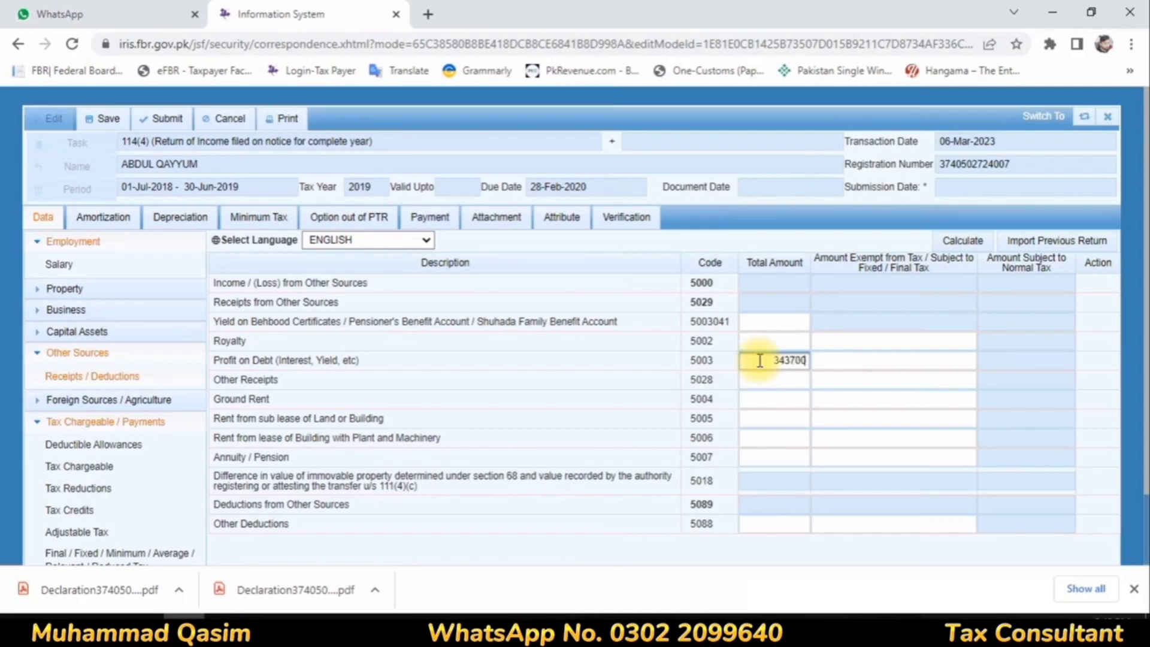
{"action": "left_click", "coordinate": [925, 360]}
{"action": "type", "text": "34370"}
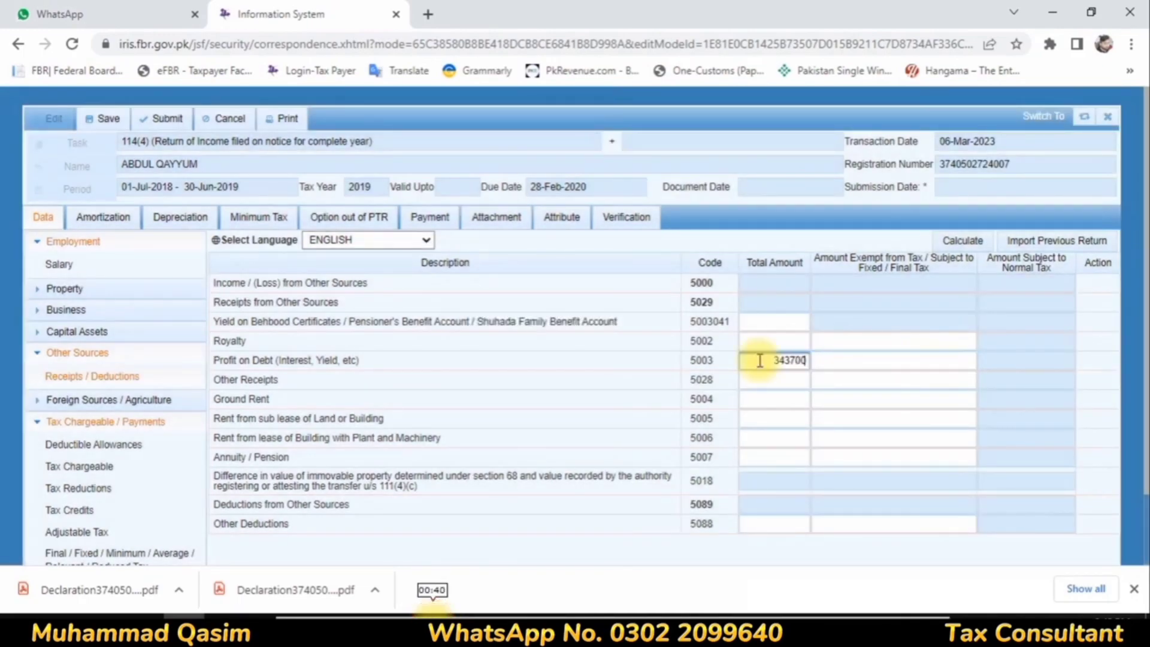
{"action": "left_click", "coordinate": [916, 374]}
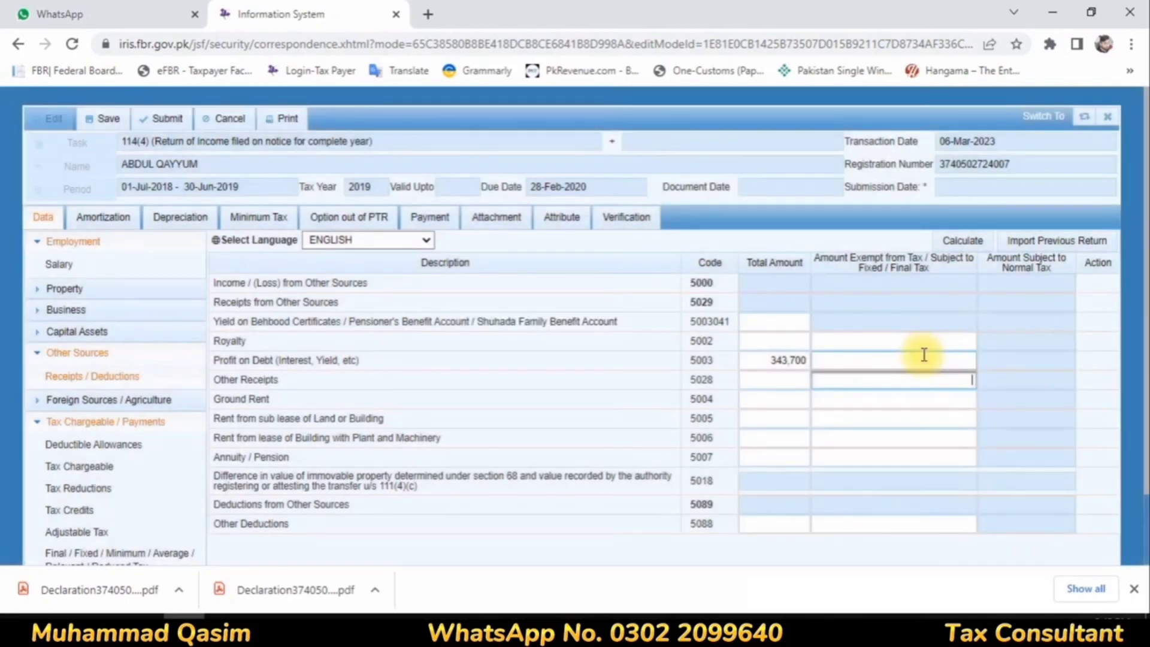
{"action": "left_click", "coordinate": [924, 359]}
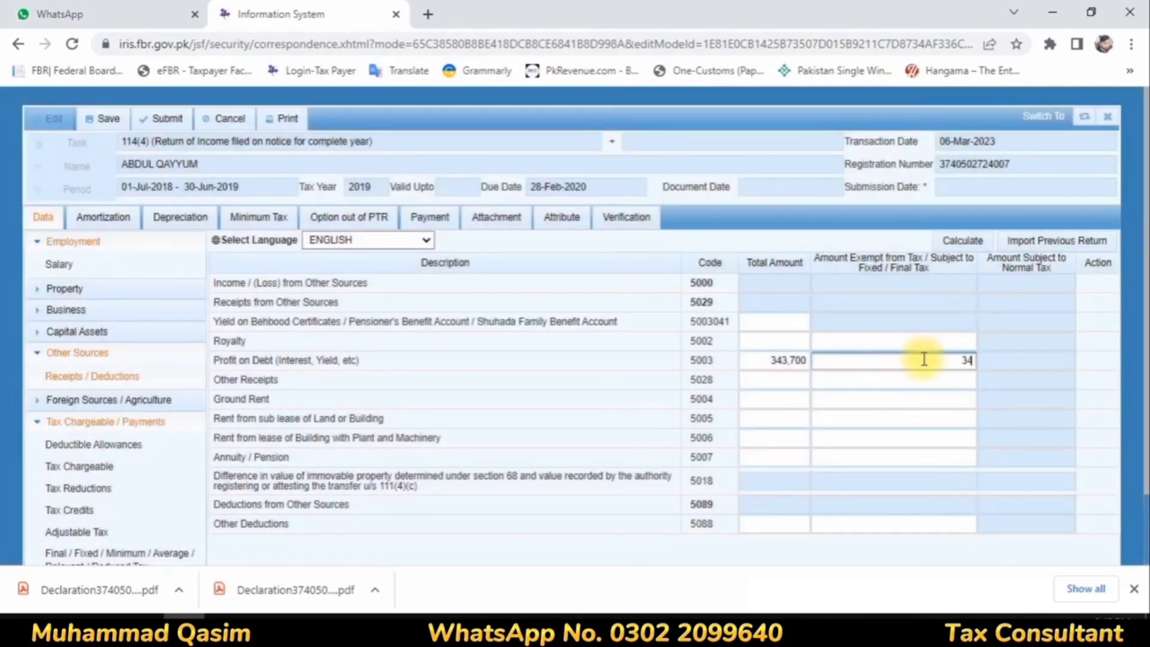
{"action": "left_click", "coordinate": [960, 242]}
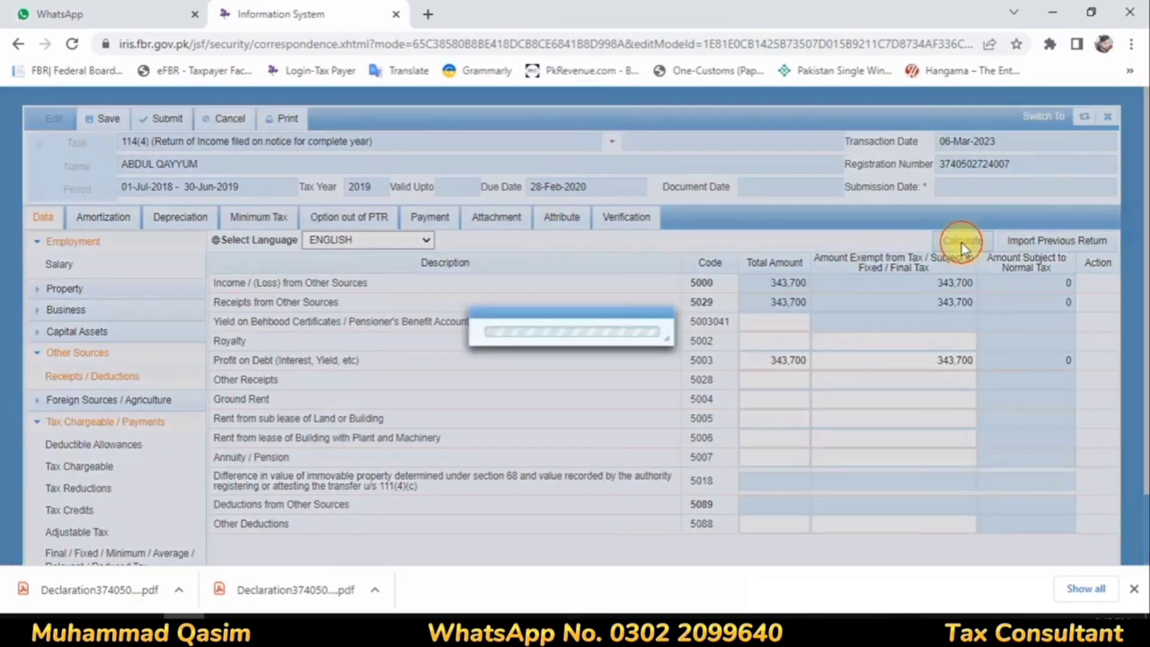
Step: Add a Profit on debt u/s 7B entry to the final/fixed tax section with investment Bank and contents "PRofit Al Habib"
{"action": "scroll", "coordinate": [96, 467], "scroll_direction": "down", "scroll_amount": 2}
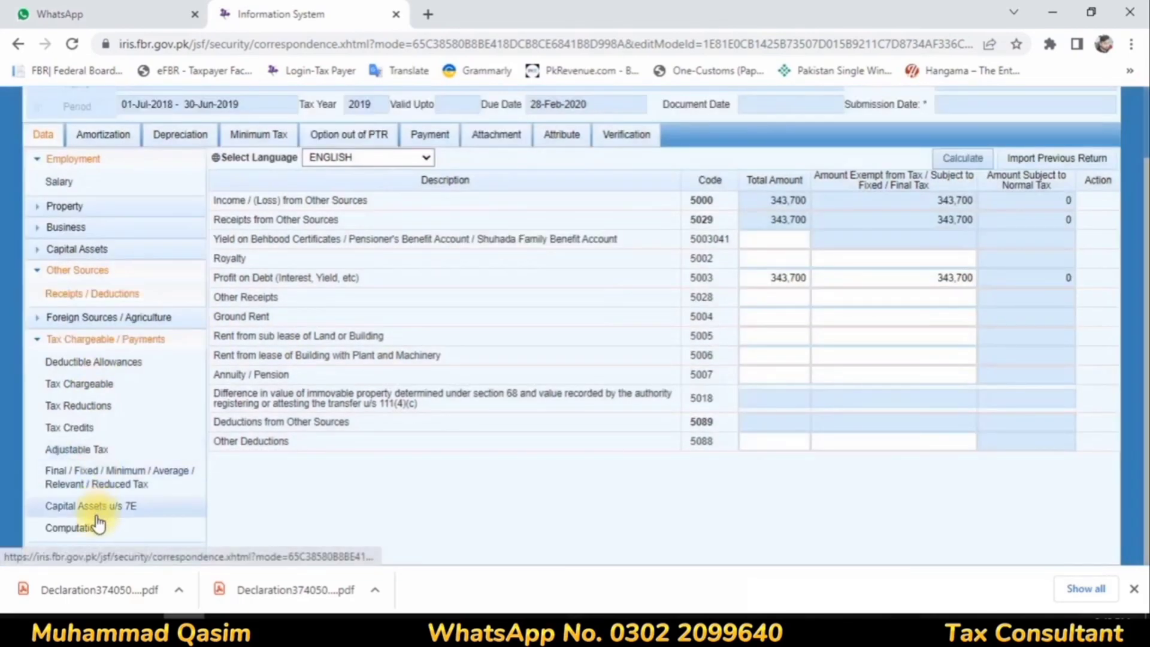
{"action": "left_click", "coordinate": [91, 471]}
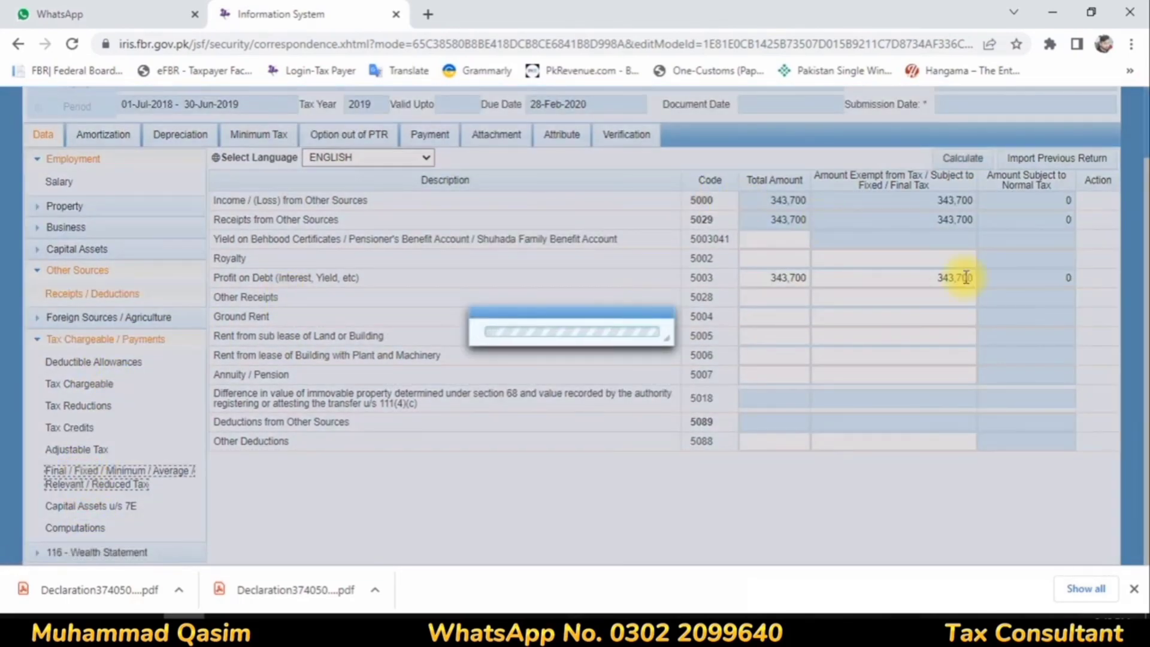
{"action": "scroll", "coordinate": [936, 359], "scroll_direction": "down", "scroll_amount": 15}
{"action": "scroll", "coordinate": [952, 375], "scroll_direction": "up", "scroll_amount": 5}
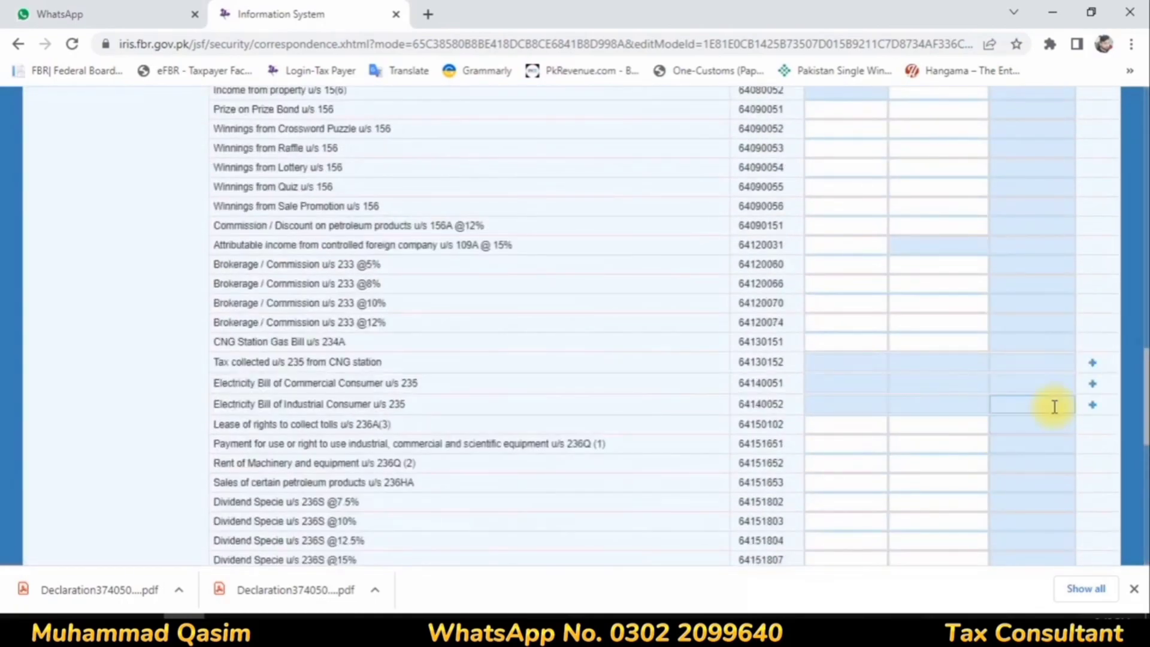
{"action": "scroll", "coordinate": [1051, 410], "scroll_direction": "down", "scroll_amount": 10}
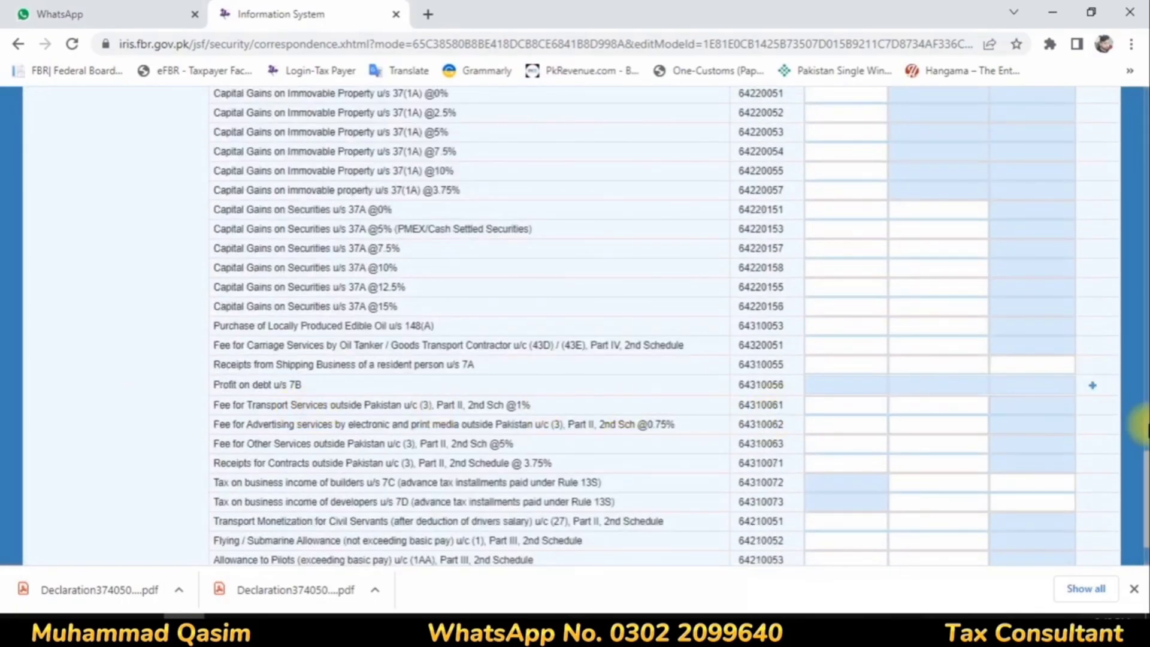
{"action": "left_click", "coordinate": [1093, 385]}
{"action": "left_click", "coordinate": [488, 275]}
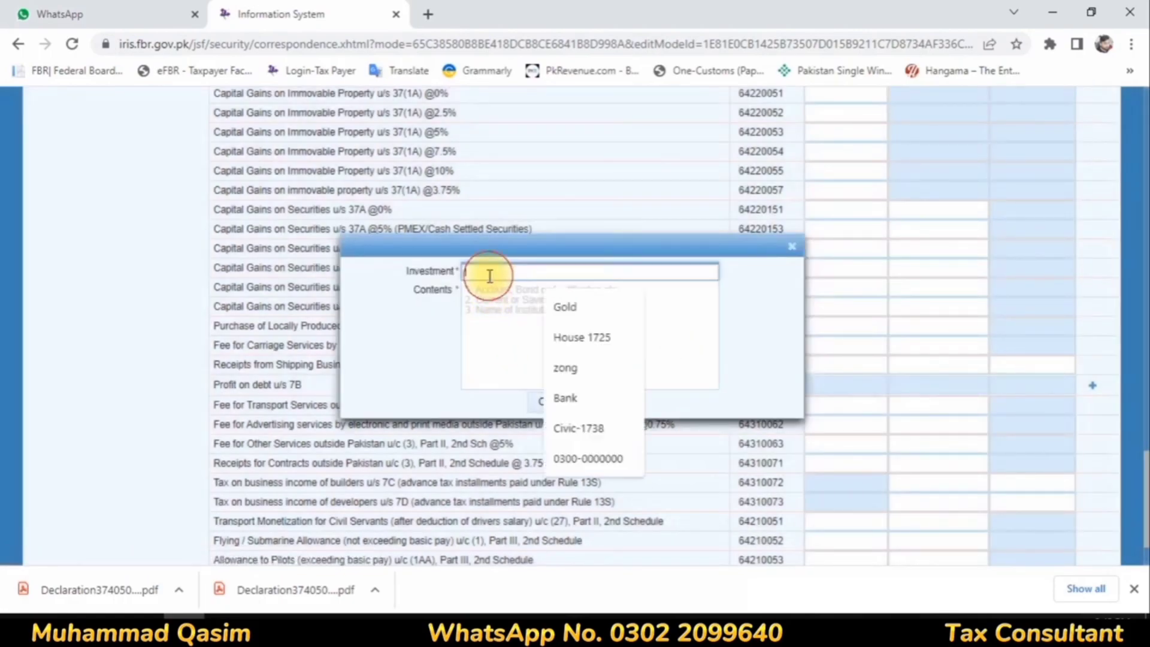
{"action": "left_click", "coordinate": [565, 400]}
{"action": "left_click", "coordinate": [501, 299]}
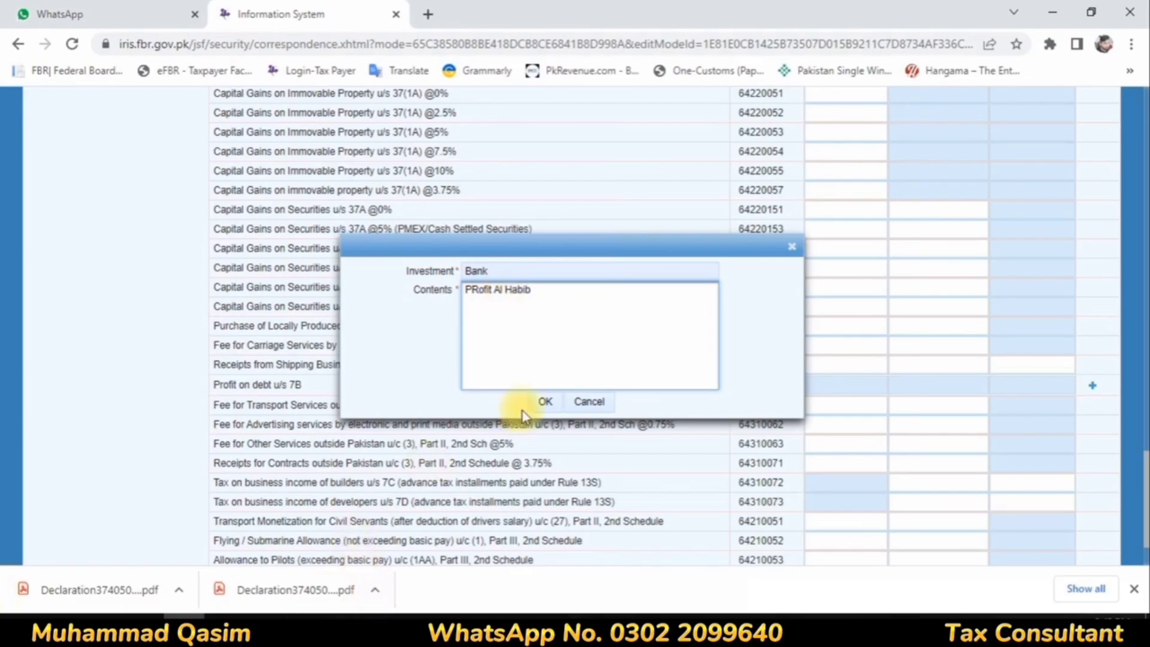
{"action": "left_click", "coordinate": [542, 401]}
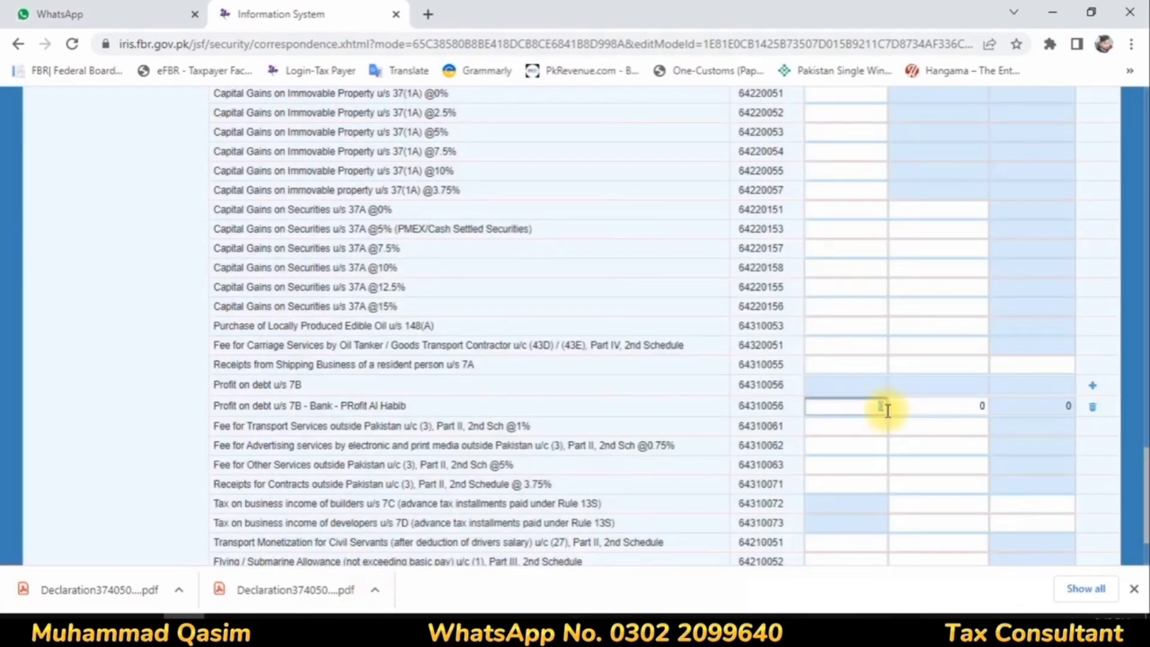
Step: Set the new bank profit entry's receipts to 343,700 and its tax deducted to 34,370, and calculate
{"action": "type", "text": "00"}
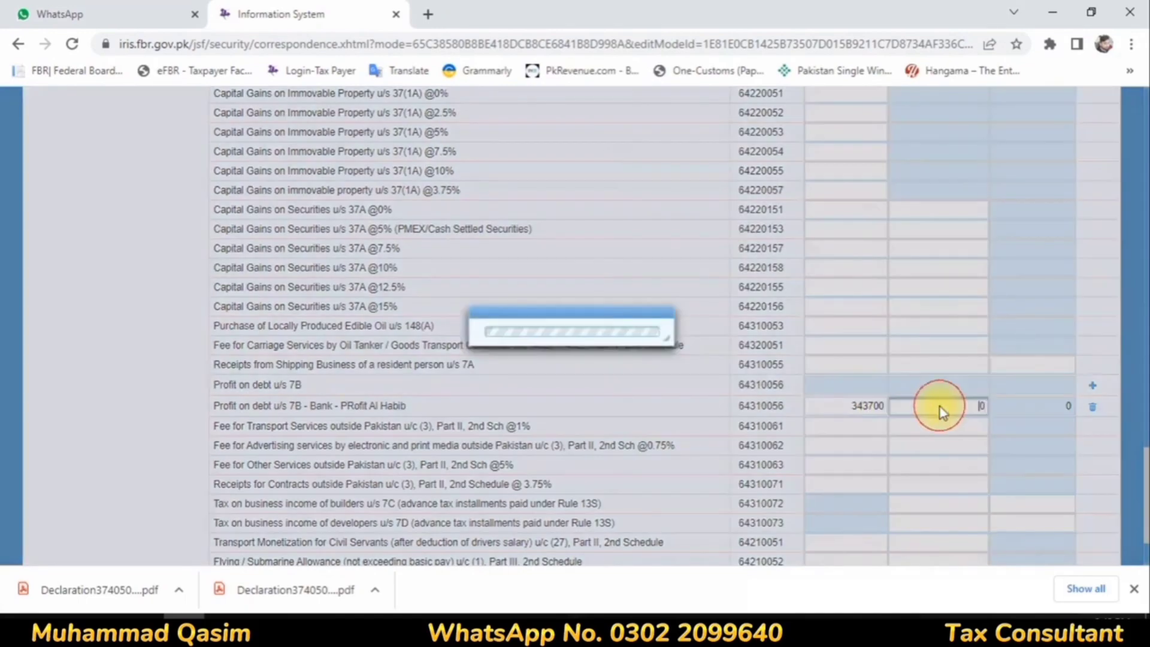
{"action": "left_click", "coordinate": [939, 411]}
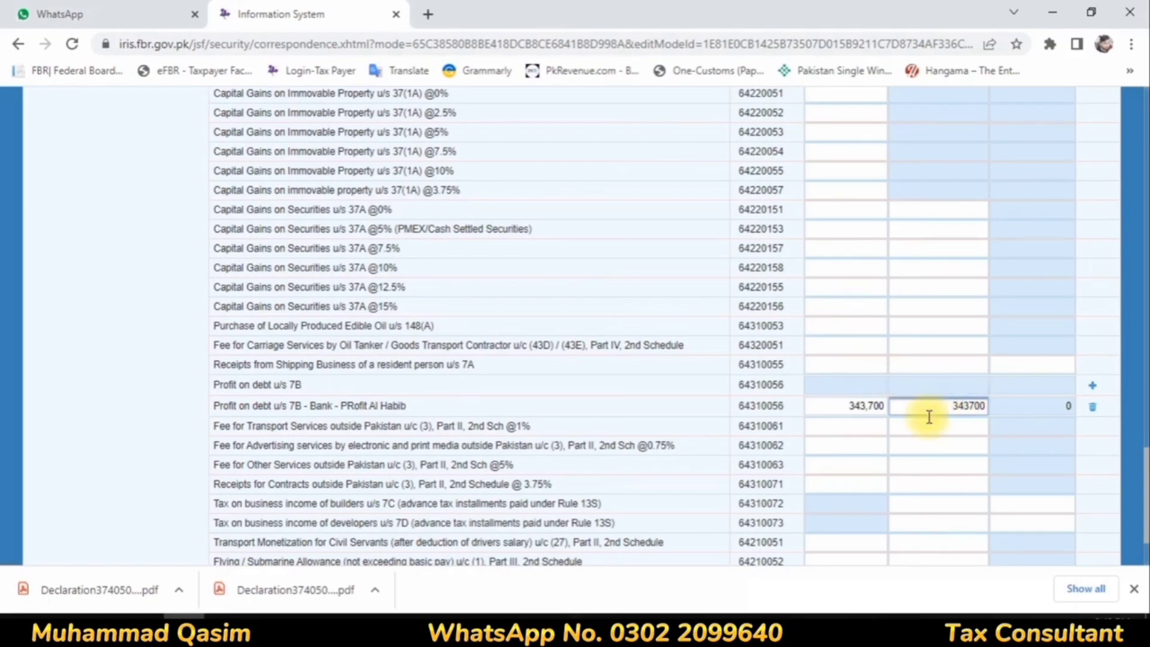
{"action": "double_click", "coordinate": [952, 406]}
{"action": "type", "text": "34370"}
{"action": "left_click", "coordinate": [977, 267]}
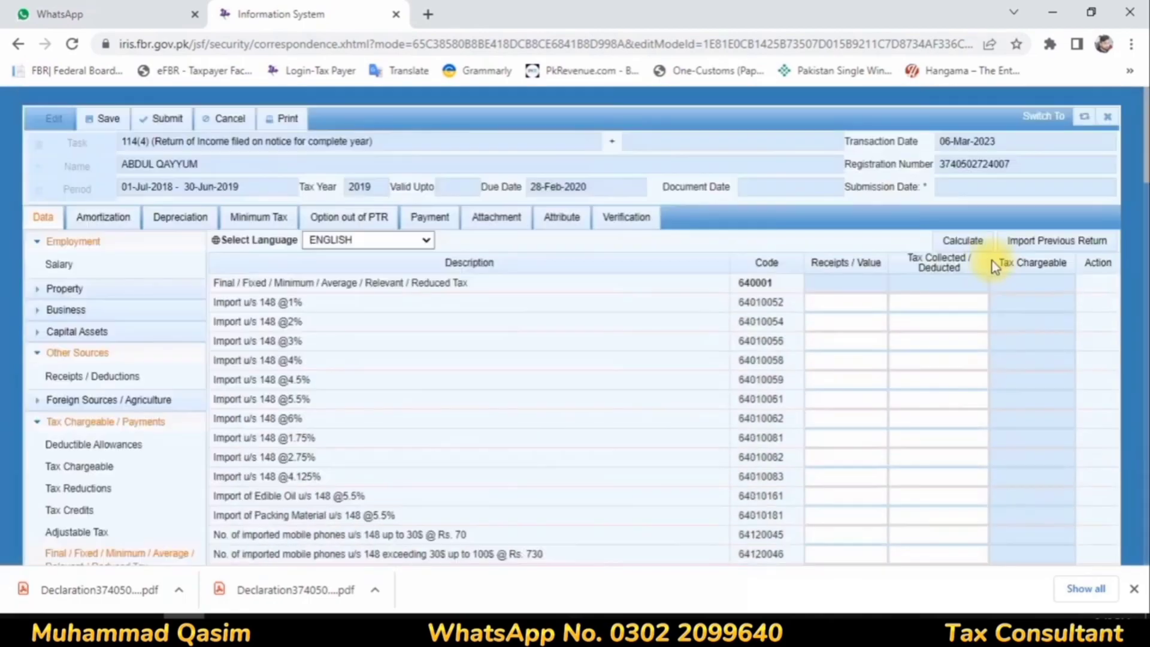
{"action": "left_click", "coordinate": [981, 244]}
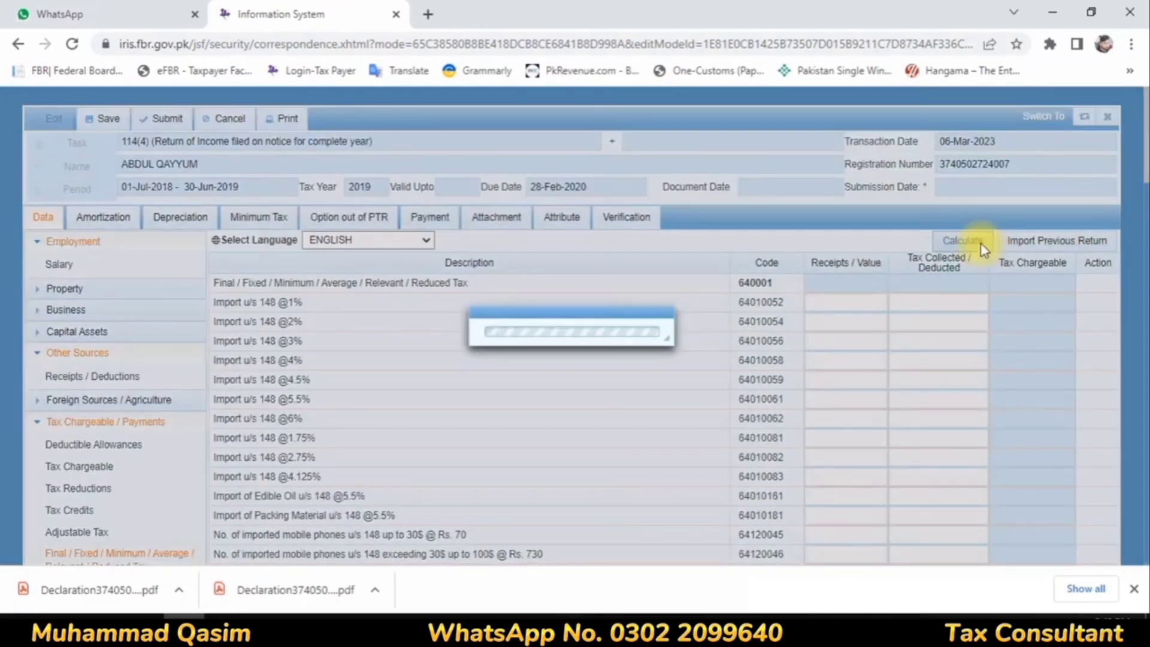
Step: Review the income, tax chargeable and withholding tax lines in the 2019 return's Computations section
{"action": "scroll", "coordinate": [72, 530], "scroll_direction": "down", "scroll_amount": 5}
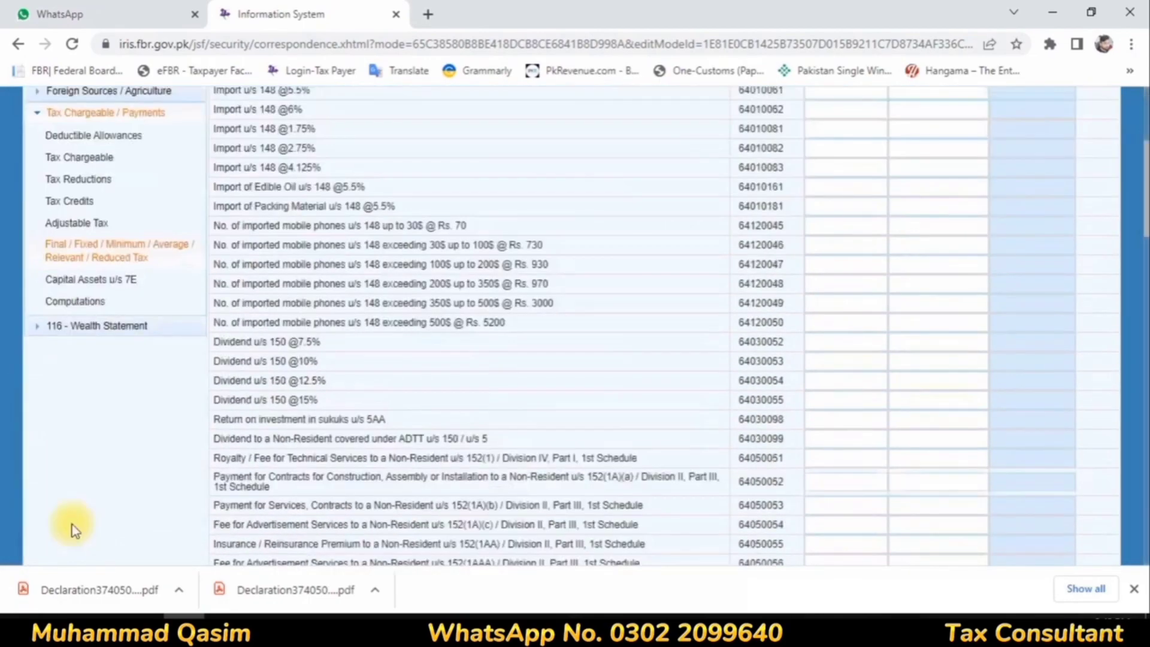
{"action": "left_click", "coordinate": [92, 272]}
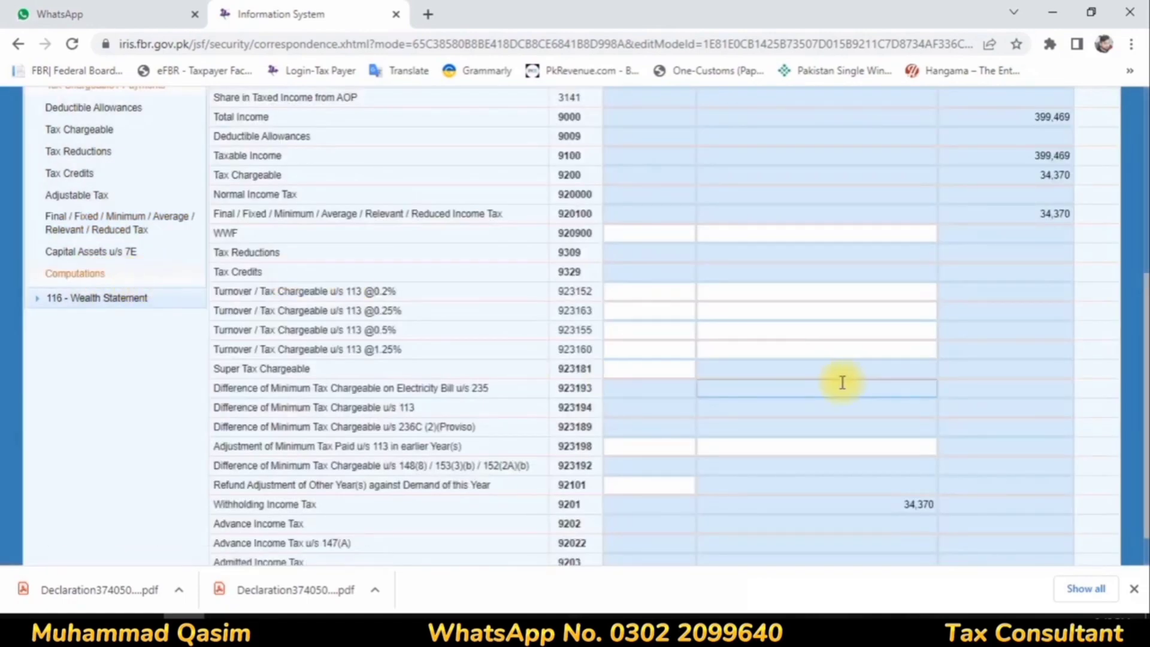
{"action": "scroll", "coordinate": [842, 382], "scroll_direction": "up", "scroll_amount": 6}
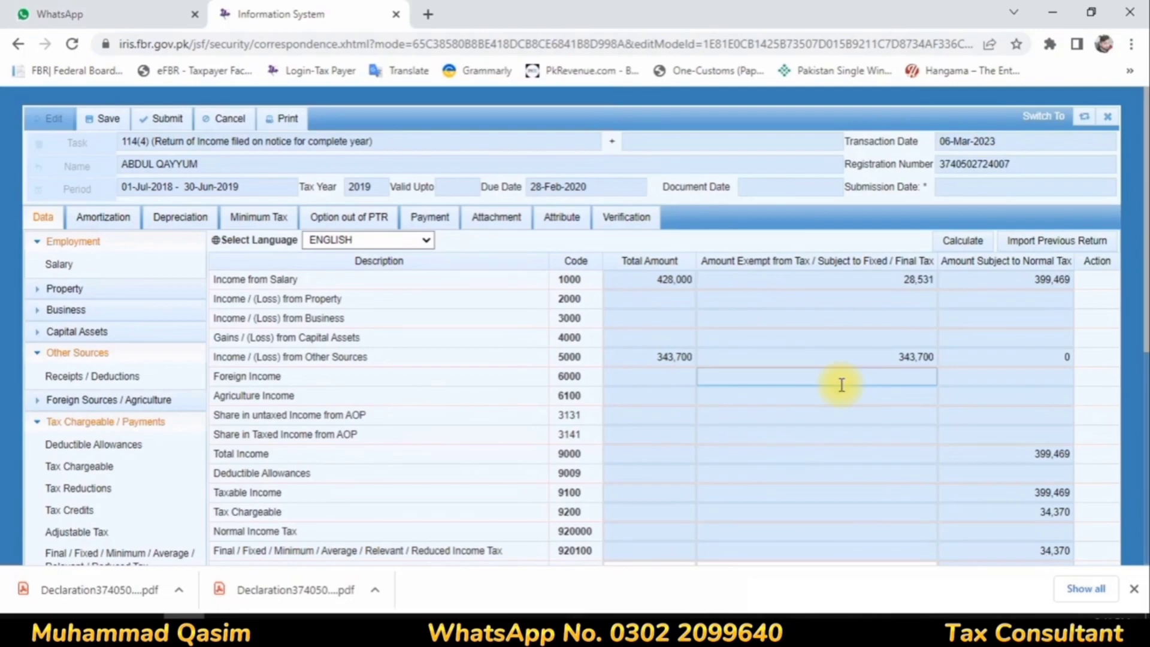
{"action": "scroll", "coordinate": [842, 385], "scroll_direction": "down", "scroll_amount": 6}
{"action": "scroll", "coordinate": [841, 388], "scroll_direction": "up", "scroll_amount": 6}
{"action": "scroll", "coordinate": [42, 442], "scroll_direction": "down", "scroll_amount": 6}
Step: In the wealth statement's Personal Expenses, set Other Personal / Household Expenses to 476,667
{"action": "left_click", "coordinate": [74, 251]}
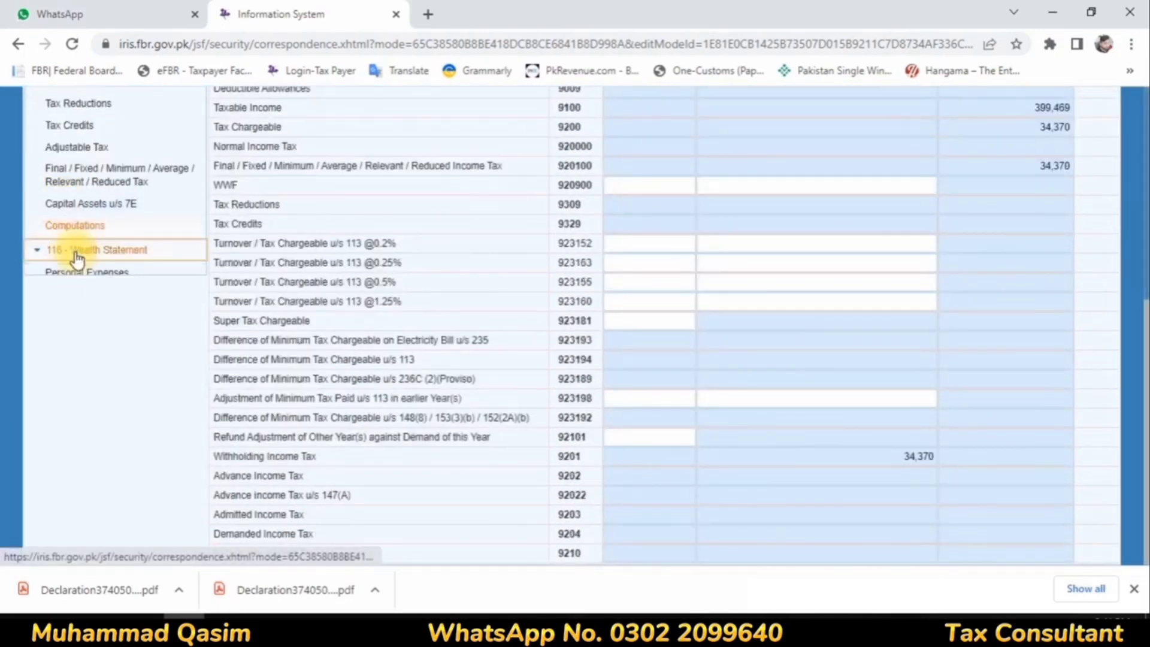
{"action": "left_click", "coordinate": [116, 275]}
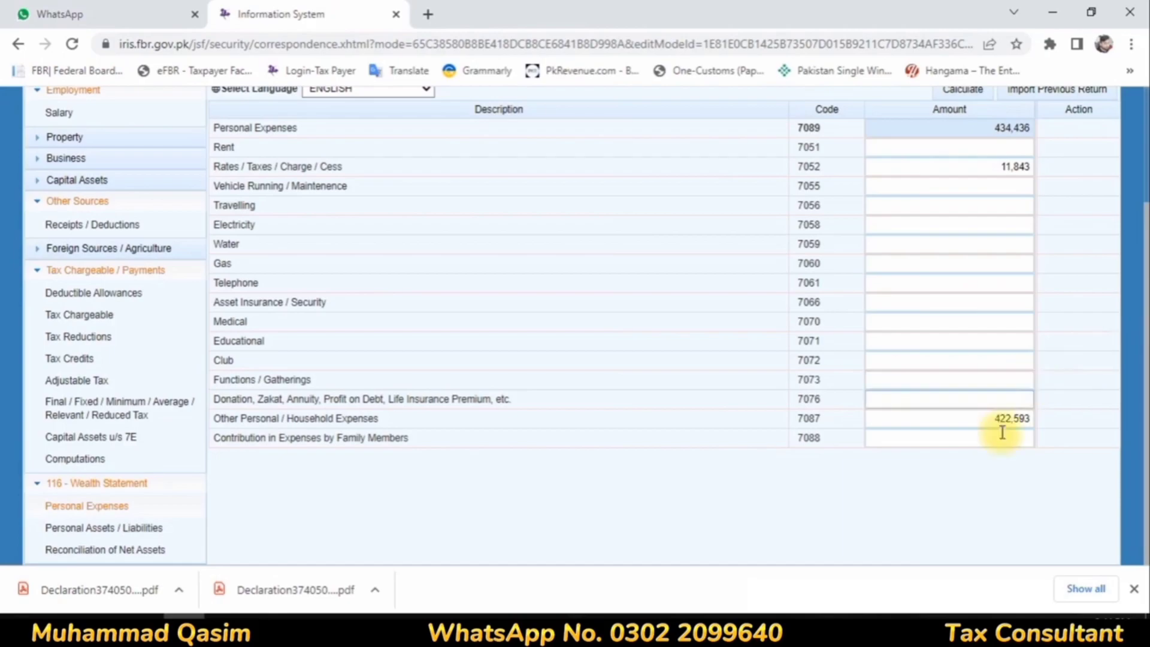
{"action": "double_click", "coordinate": [974, 419]}
{"action": "key", "text": "BackSpace"}
{"action": "type", "text": "476"}
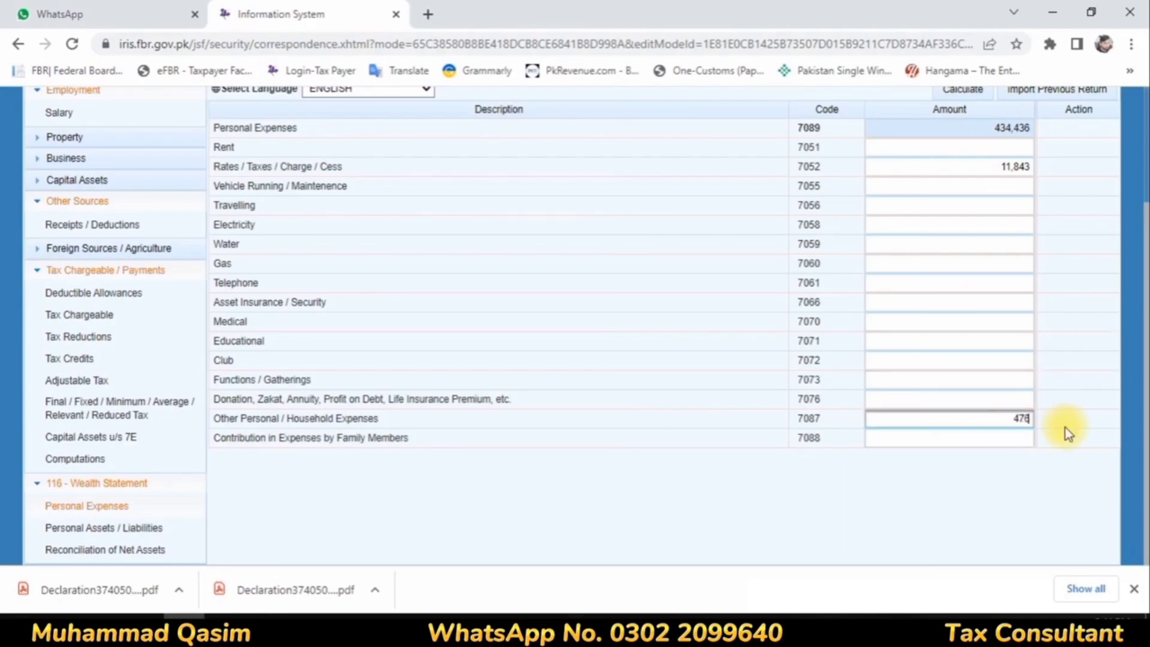
{"action": "type", "text": "667"}
Step: Set the Rates / Taxes / Charge / Cess expense to 34,370 and calculate the personal expenses
{"action": "double_click", "coordinate": [983, 165]}
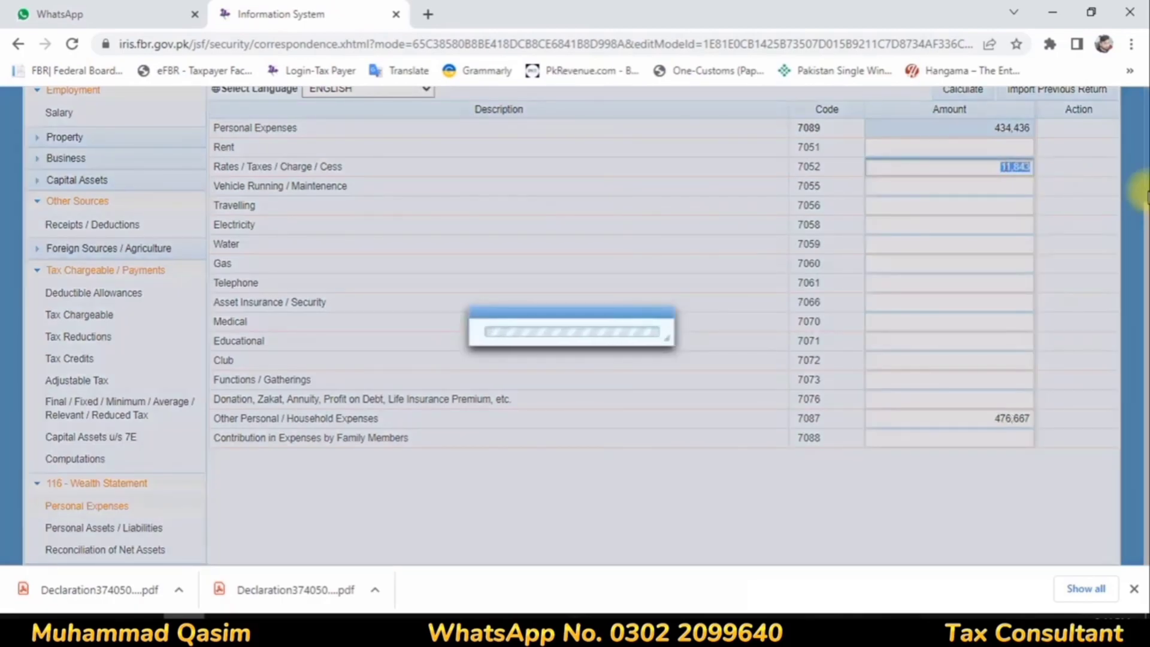
{"action": "type", "text": "34370"}
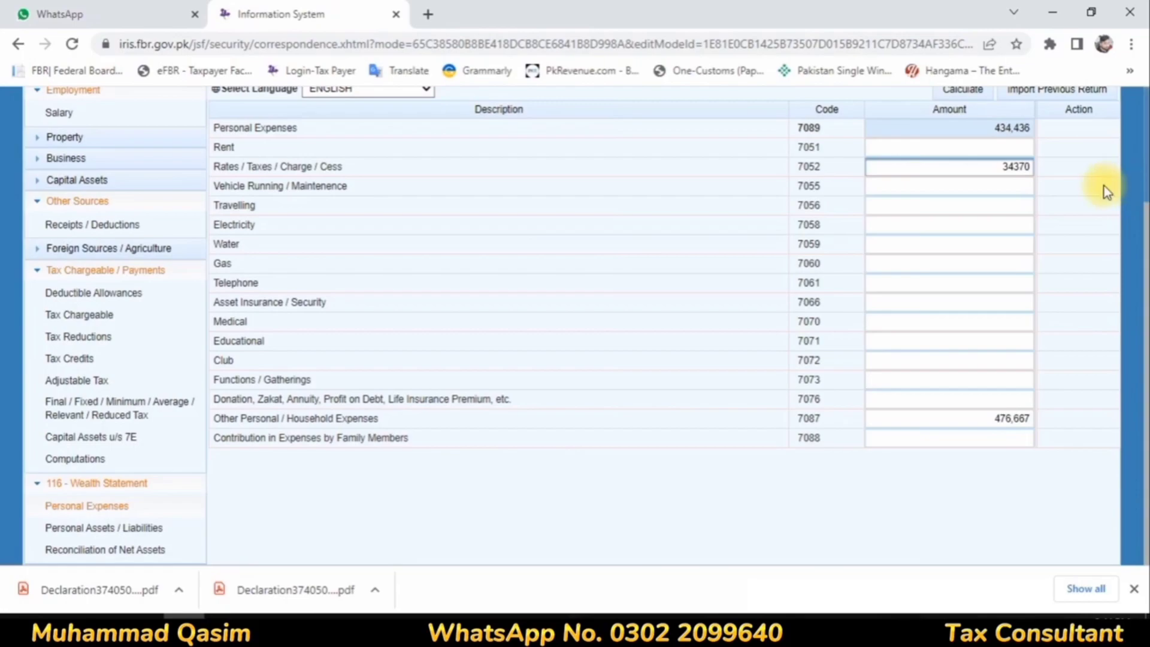
{"action": "left_click", "coordinate": [1105, 185]}
{"action": "left_click", "coordinate": [972, 90]}
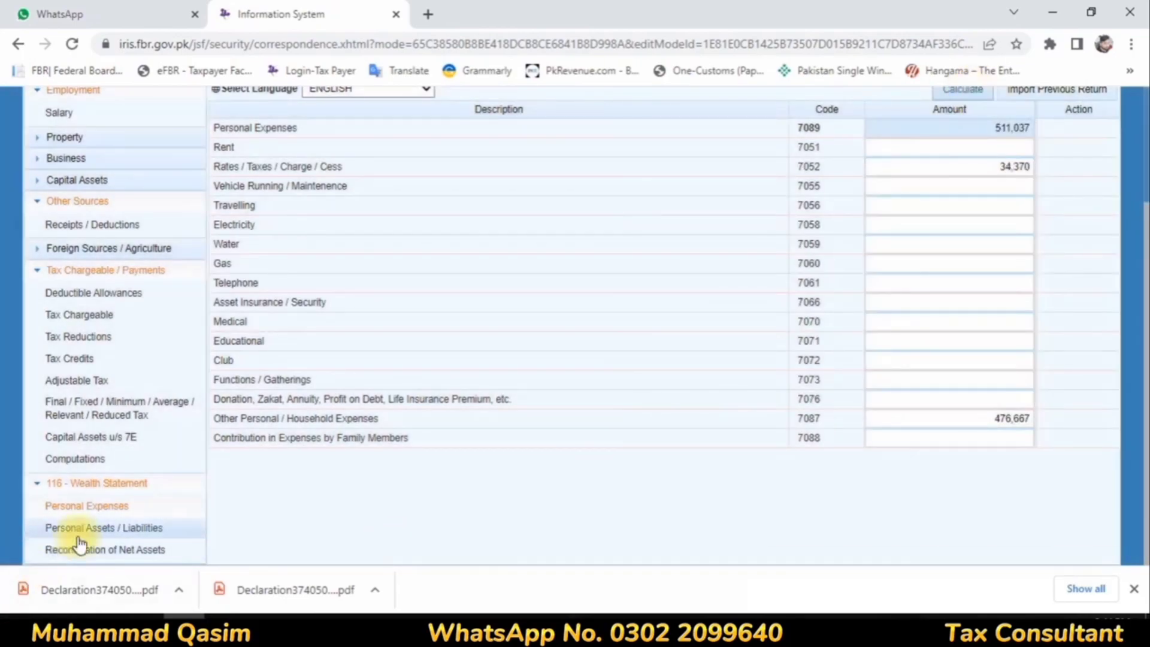
Step: In Personal Assets / Liabilities, set the Bank - Al Habib investment amount to 4,373,527 and calculate
{"action": "left_click", "coordinate": [78, 528]}
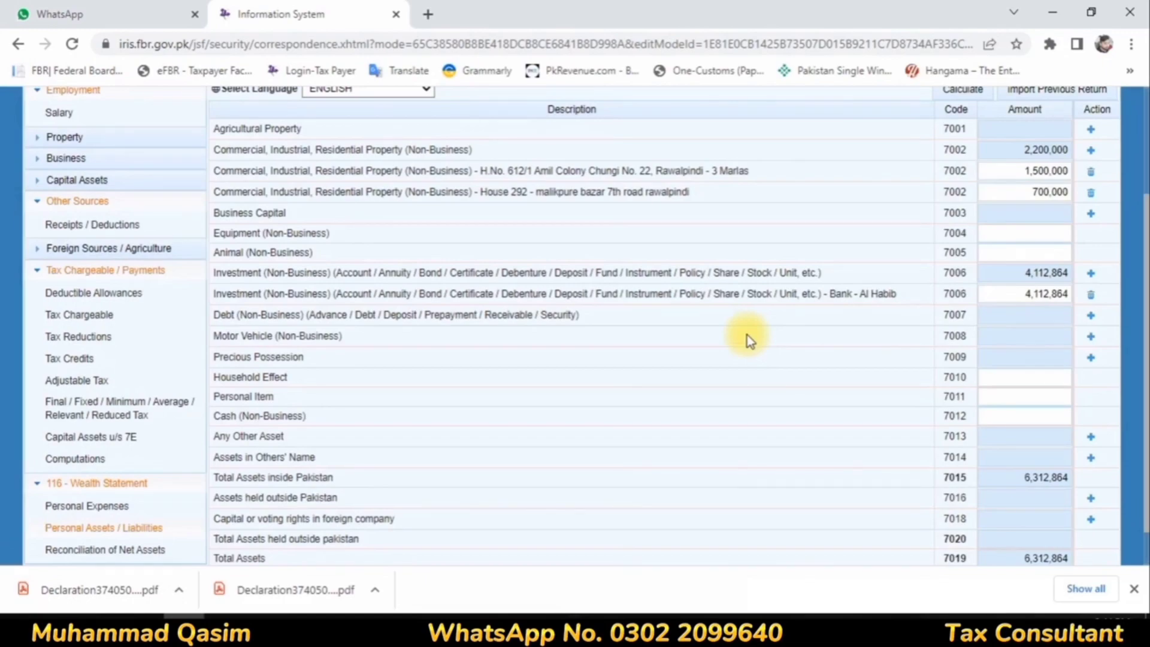
{"action": "left_click", "coordinate": [1025, 294]}
{"action": "type", "text": "4373527"}
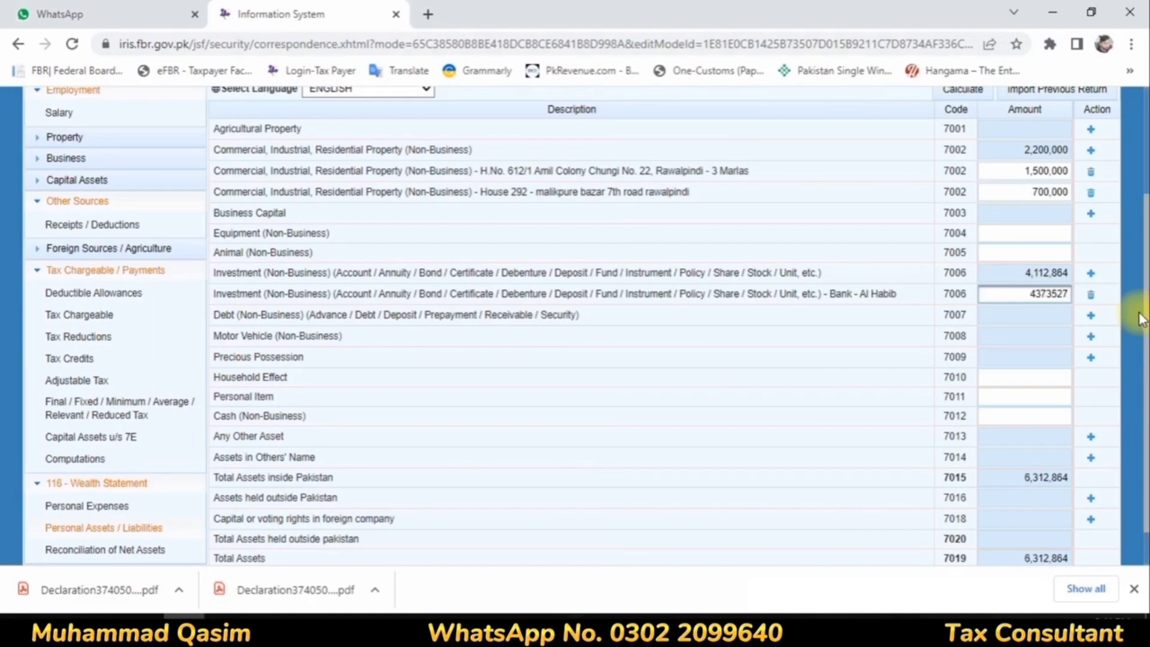
{"action": "left_click", "coordinate": [886, 381]}
{"action": "scroll", "coordinate": [975, 316], "scroll_direction": "up", "scroll_amount": 3}
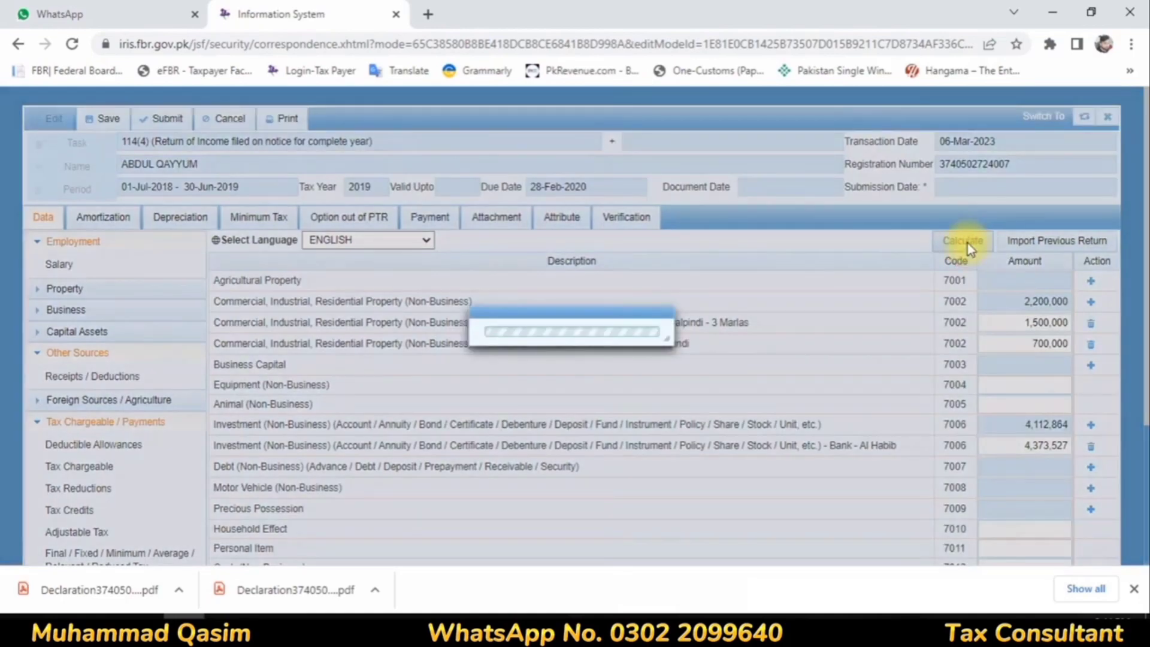
{"action": "left_click", "coordinate": [968, 243]}
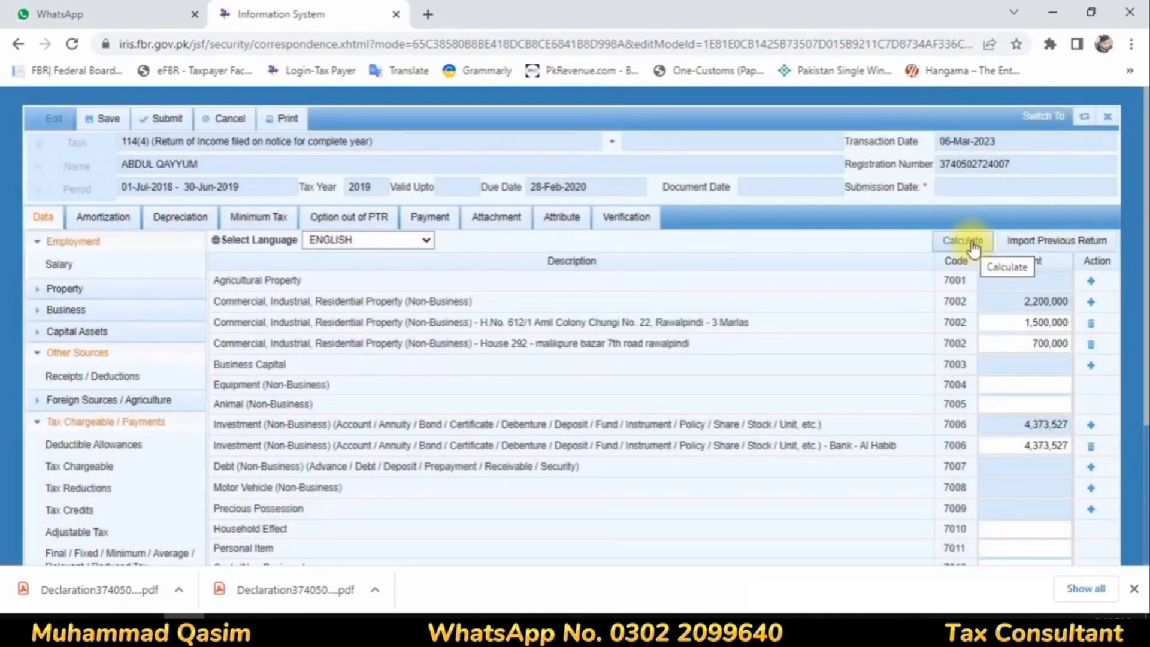
{"action": "left_click", "coordinate": [958, 240]}
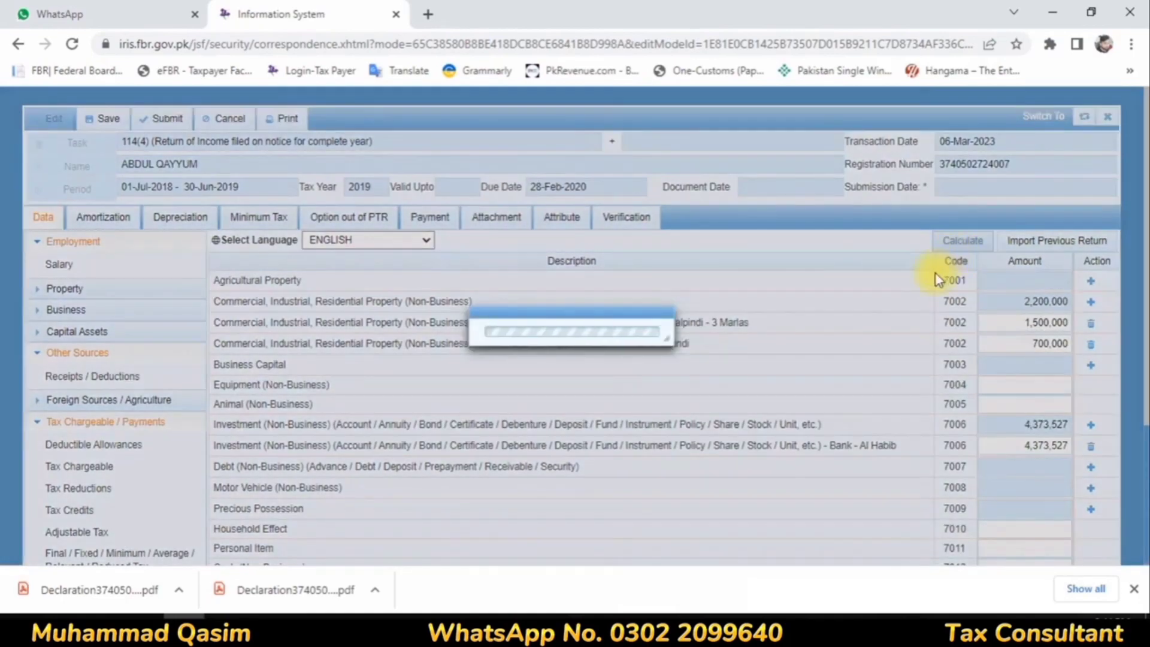
Step: In the Reconciliation of Net Assets, set the income attributable to receipts subject to final/fixed tax to 343,700 and calculate
{"action": "scroll", "coordinate": [838, 342], "scroll_direction": "down", "scroll_amount": 3}
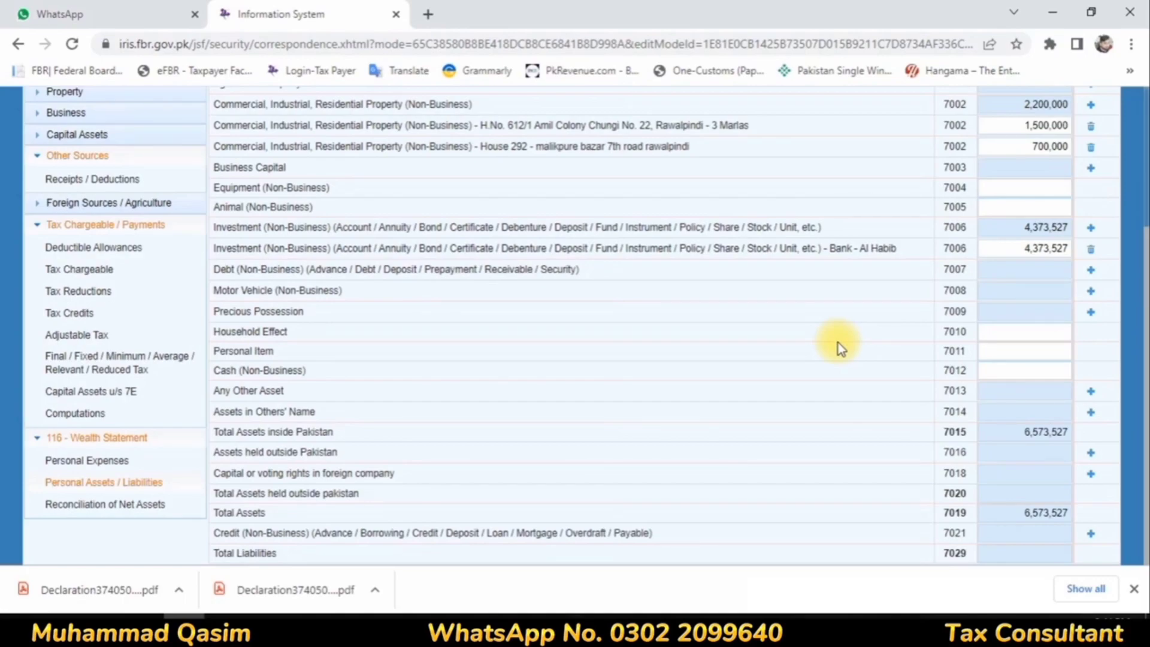
{"action": "left_click", "coordinate": [144, 503]}
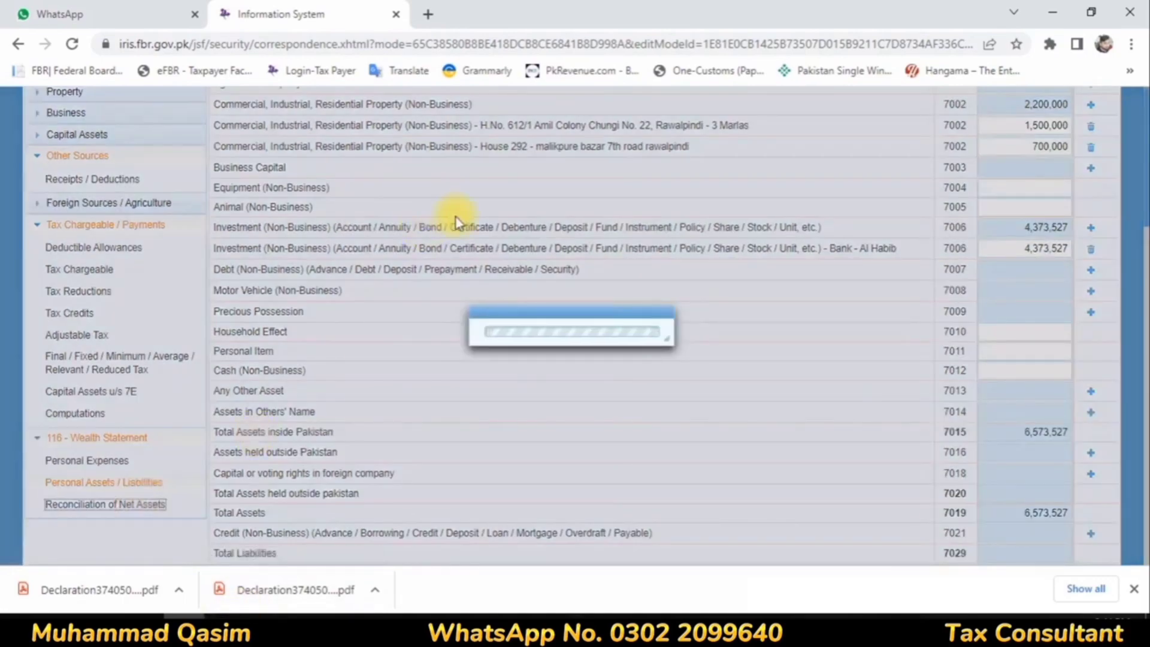
{"action": "scroll", "coordinate": [593, 277], "scroll_direction": "up", "scroll_amount": 3}
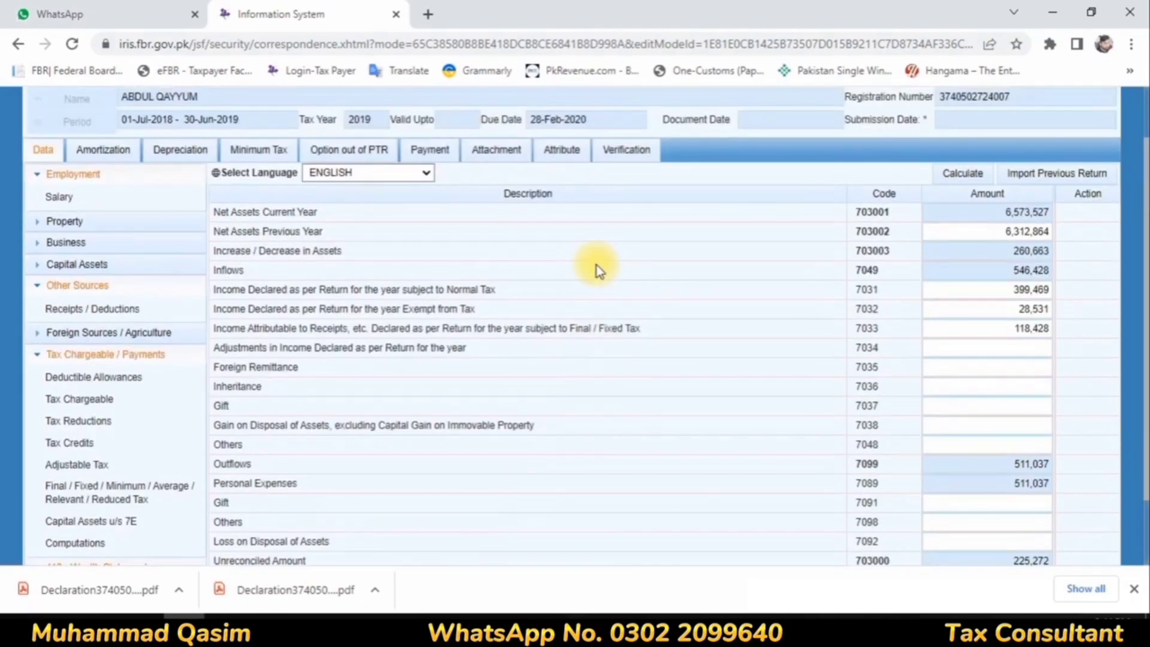
{"action": "left_click", "coordinate": [1006, 327]}
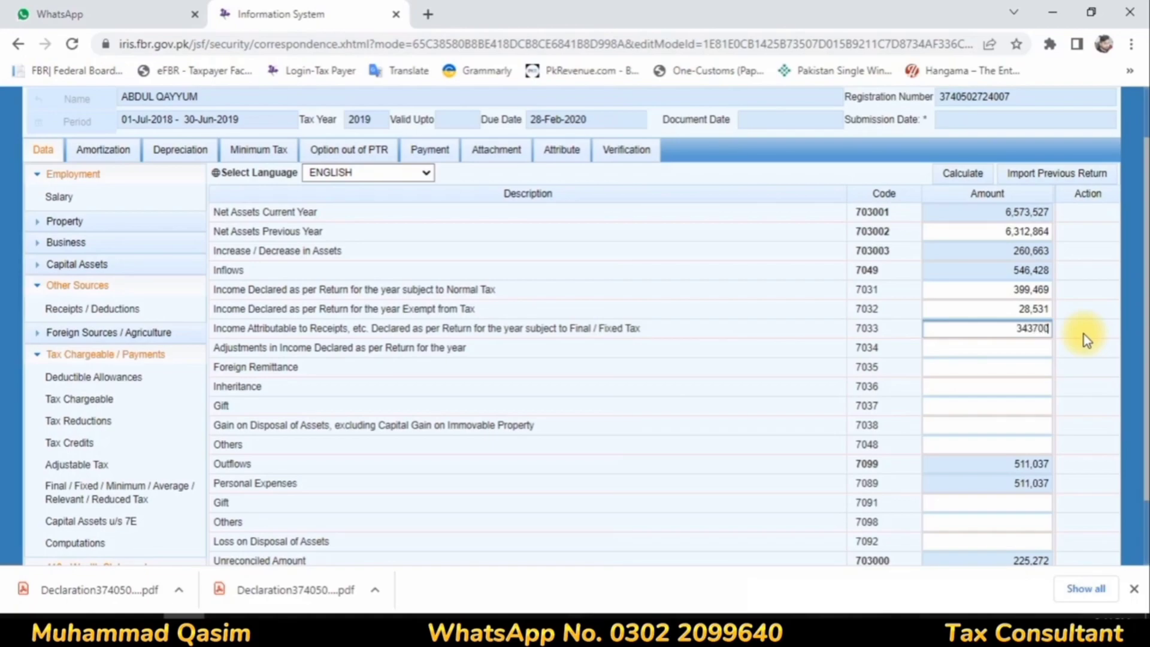
{"action": "left_click", "coordinate": [953, 347]}
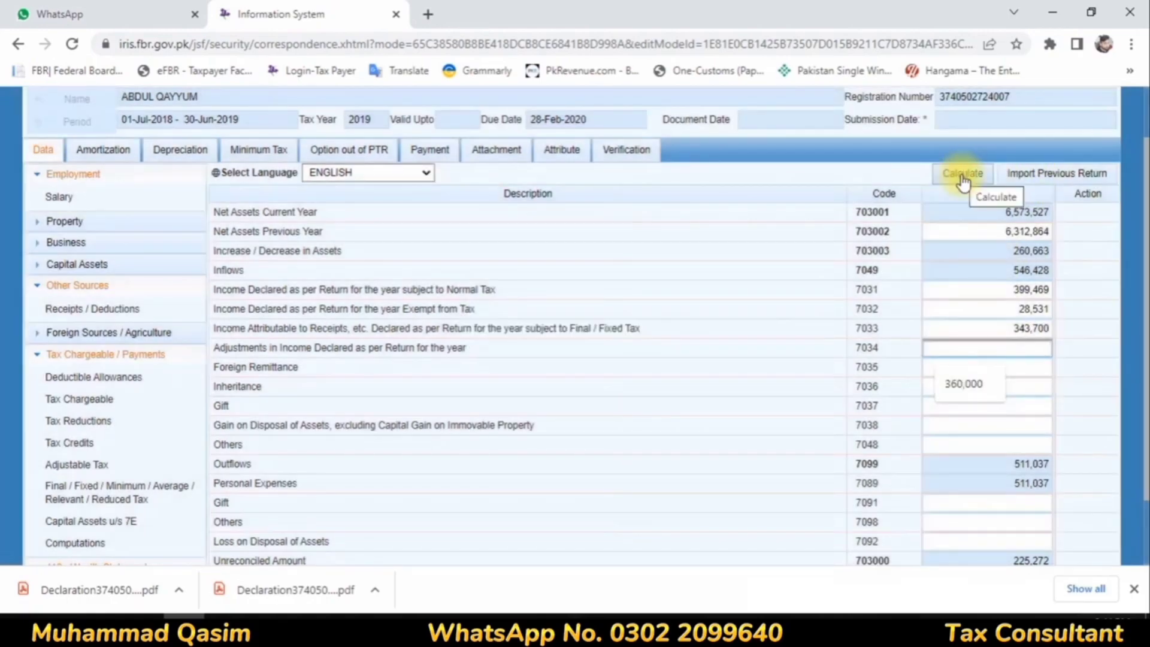
{"action": "left_click", "coordinate": [961, 175]}
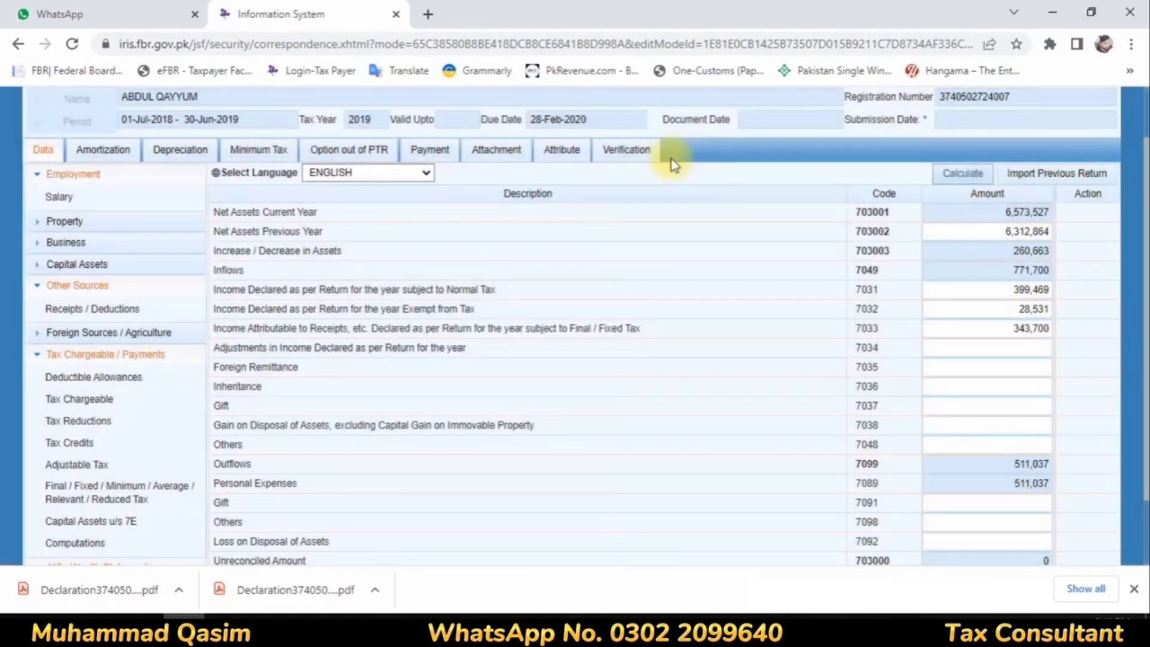
Step: Enter and verify the taxpayer's PIN in the return's Verification section, and decline the browser's offer to update the saved password
{"action": "left_click", "coordinate": [632, 153]}
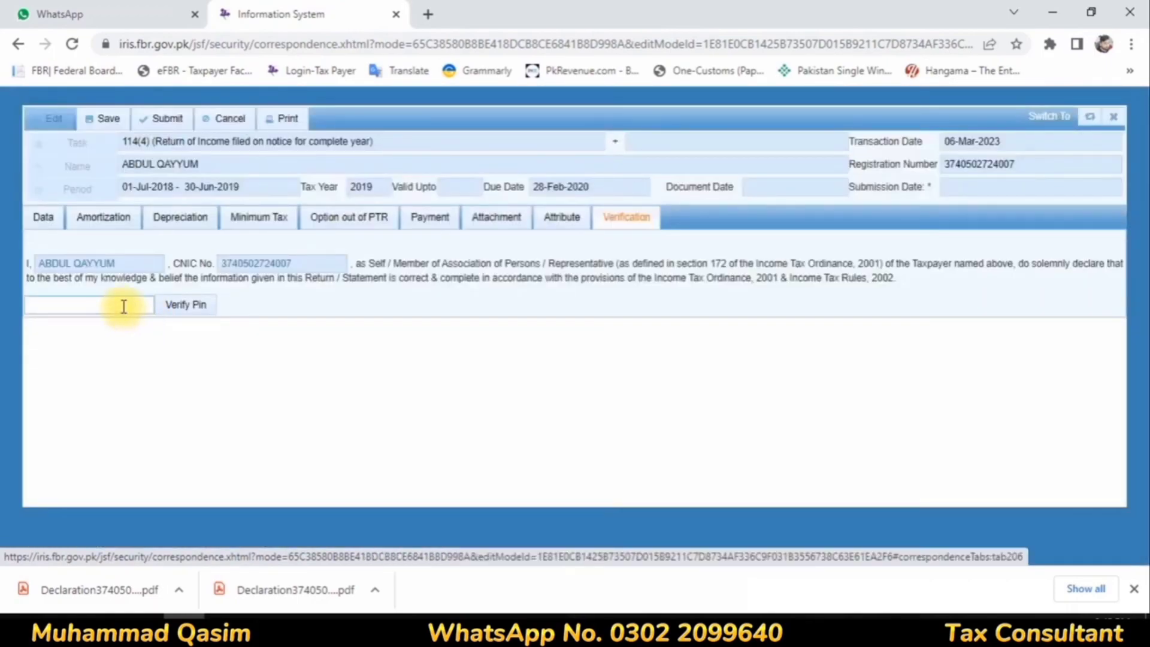
{"action": "left_click", "coordinate": [123, 306]}
{"action": "type", "text": "1234"}
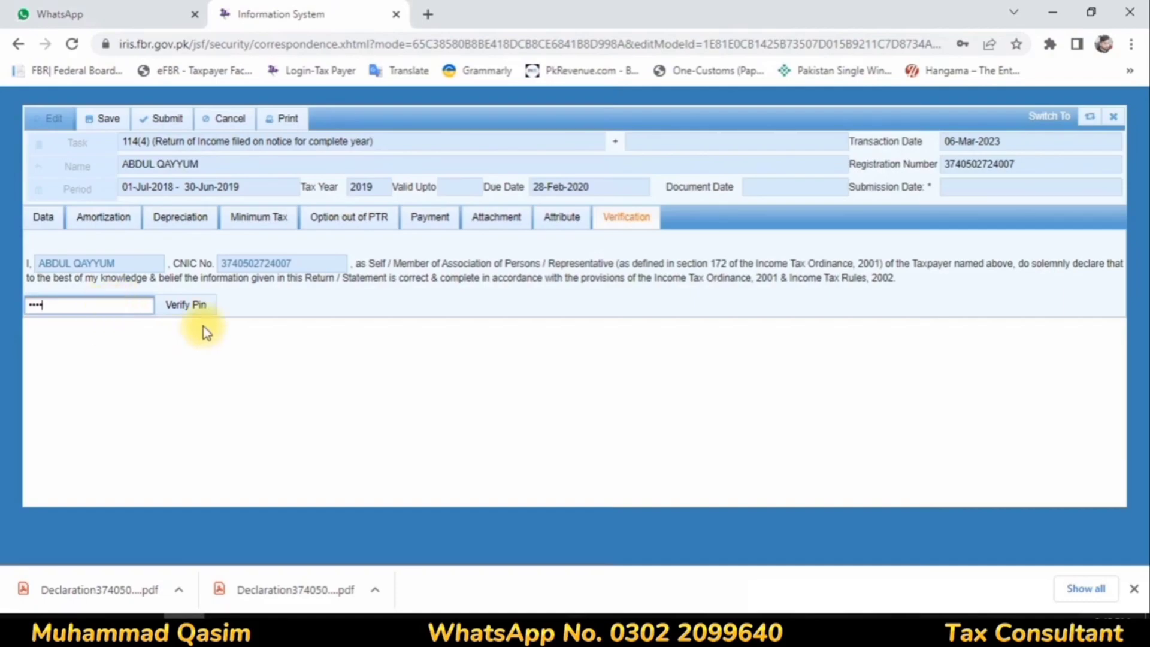
{"action": "left_click", "coordinate": [190, 305]}
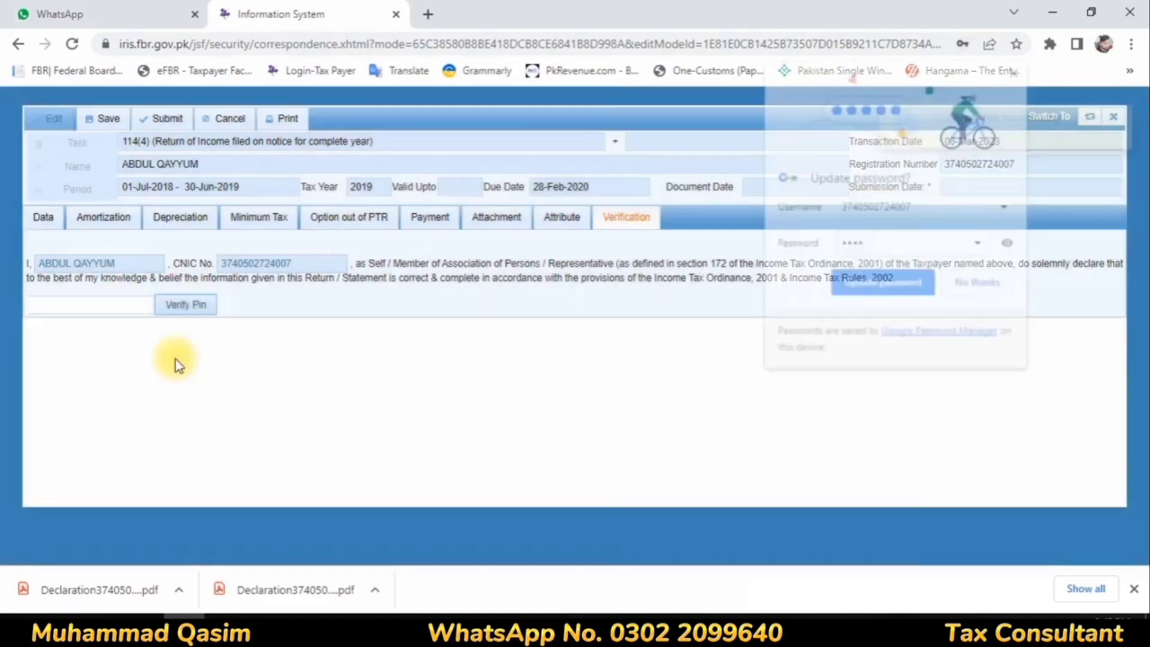
{"action": "left_click", "coordinate": [977, 284]}
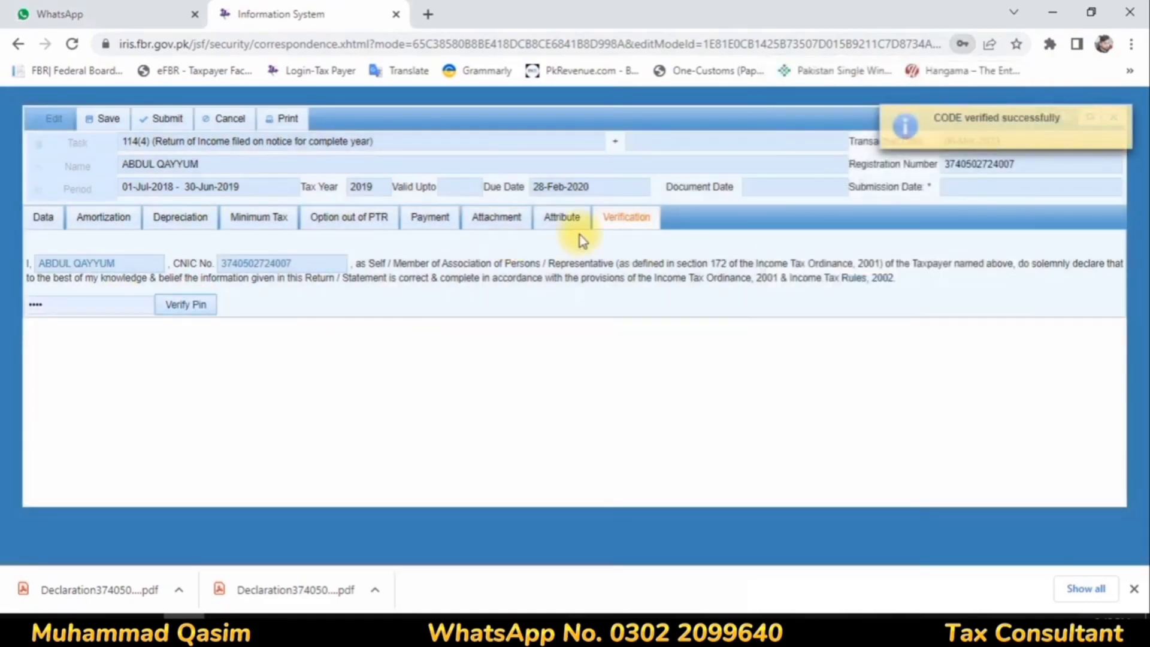
Step: Set the Residence Status attribute of the 2019 return to Resident
{"action": "left_click", "coordinate": [572, 225]}
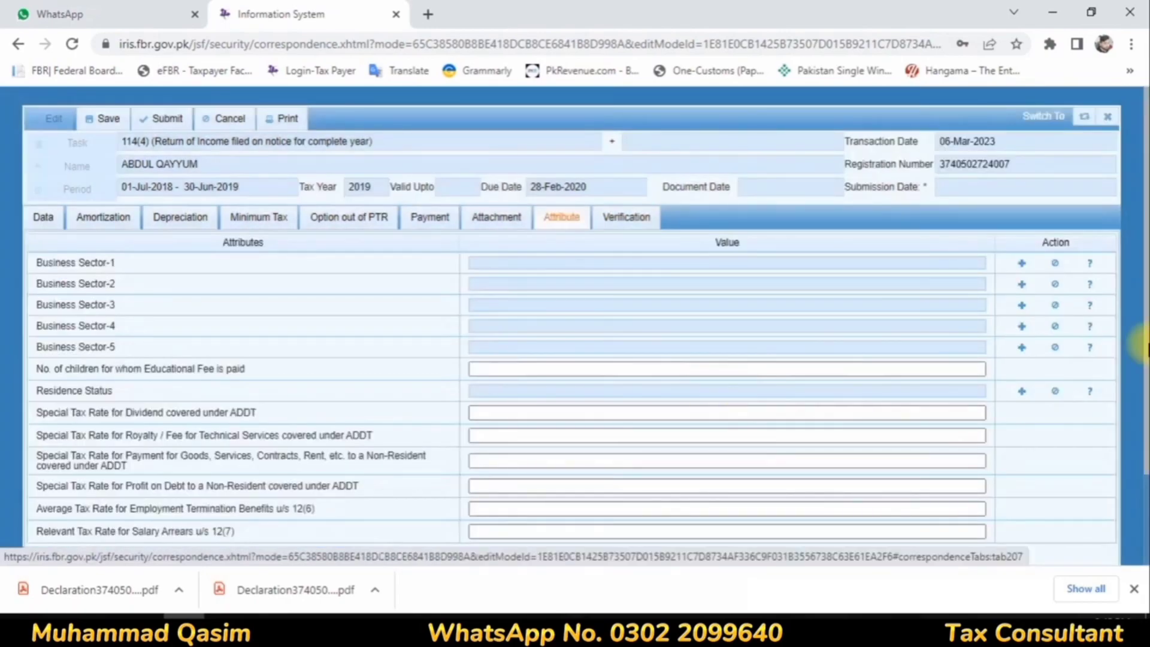
{"action": "left_click", "coordinate": [1017, 392]}
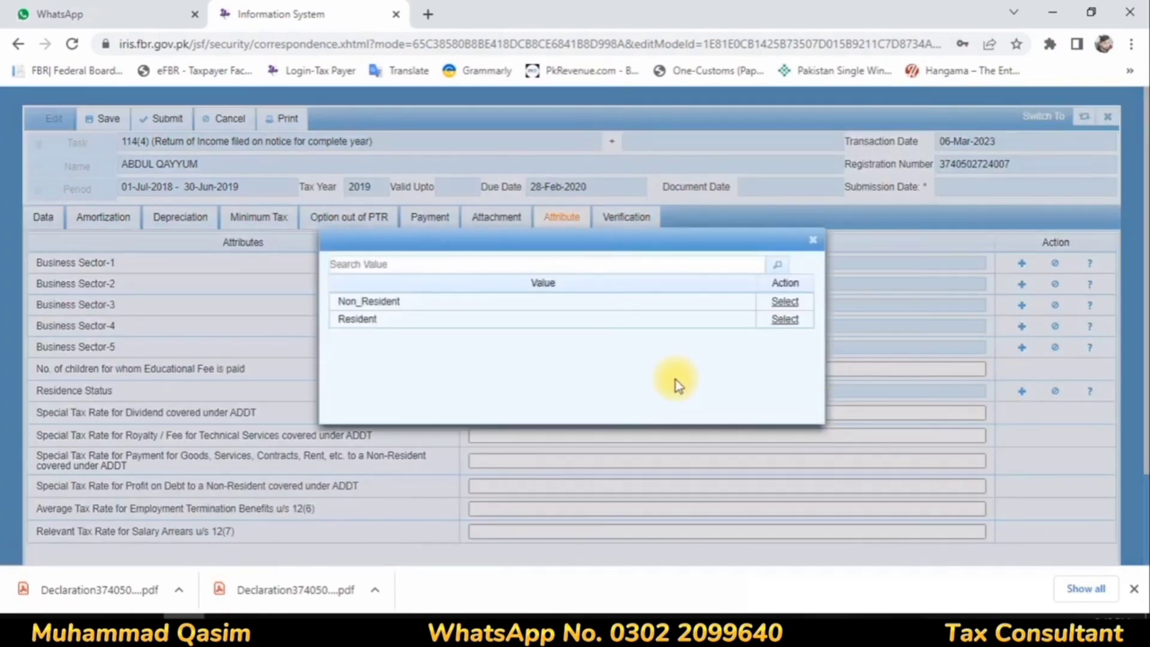
{"action": "left_click", "coordinate": [779, 322]}
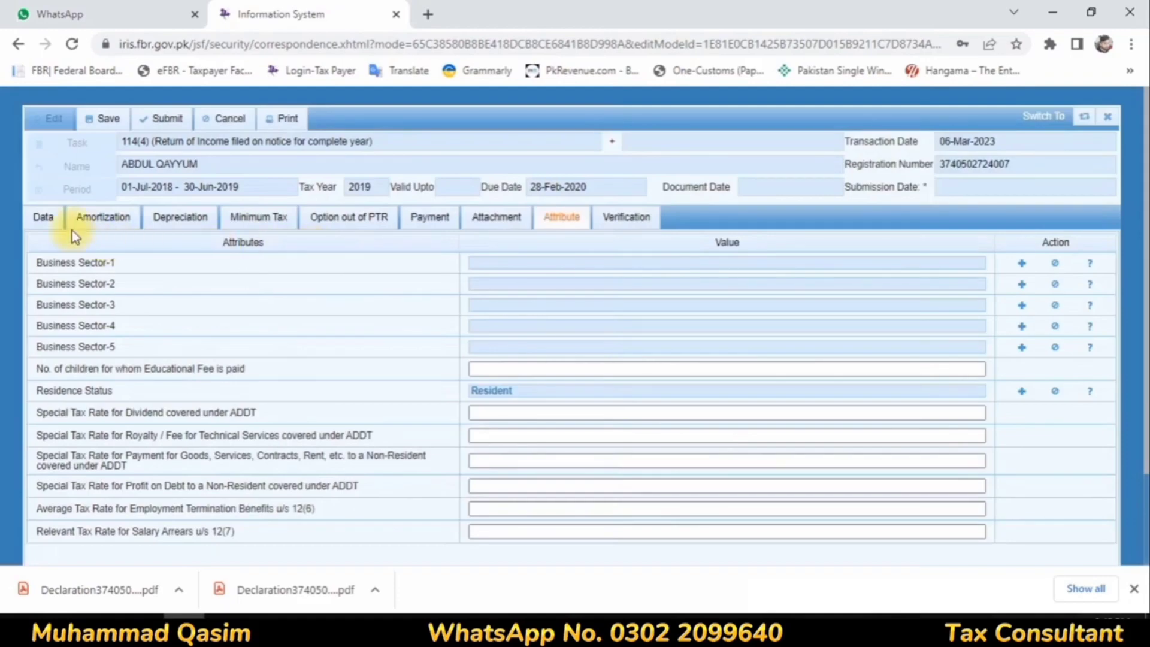
Step: Recheck the Reconciliation of Net Assets in the return data, then submit the tax year 2019 return and confirm the submission
{"action": "left_click", "coordinate": [37, 218]}
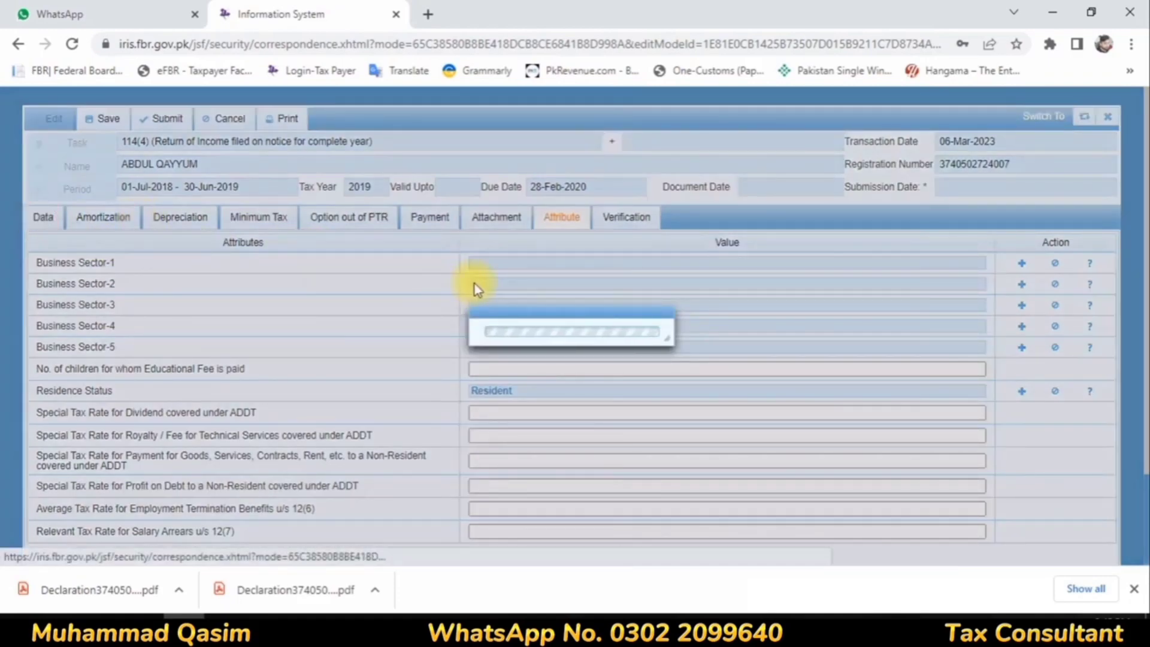
{"action": "scroll", "coordinate": [421, 315], "scroll_direction": "down", "scroll_amount": 3}
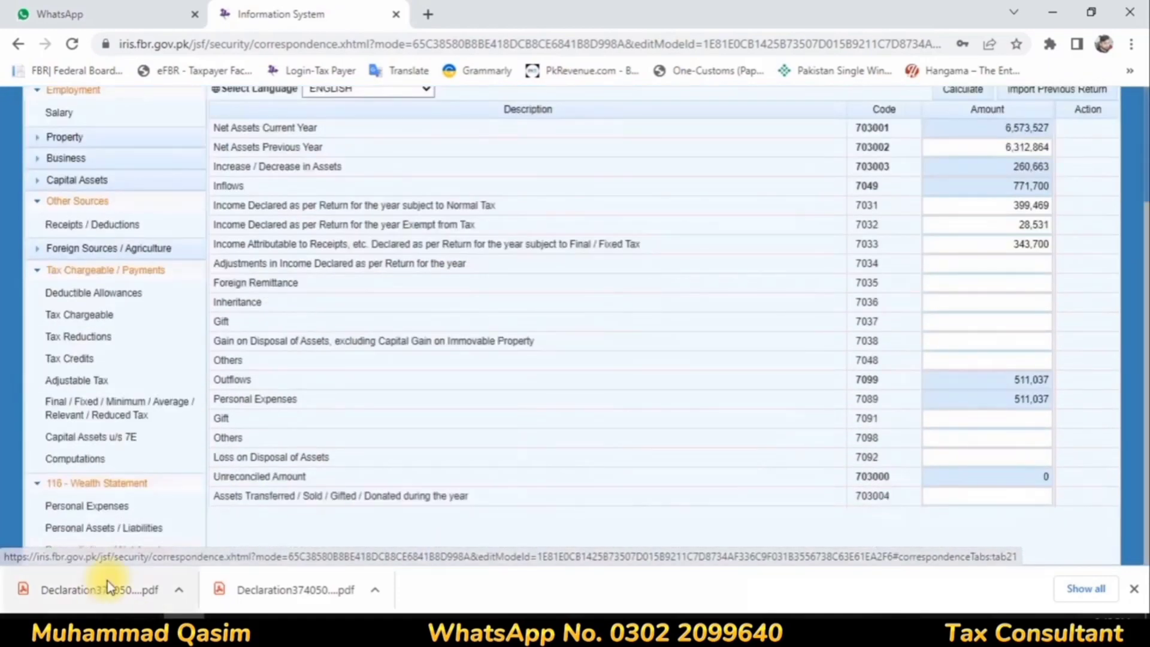
{"action": "left_click", "coordinate": [112, 531]}
{"action": "left_click", "coordinate": [114, 554]}
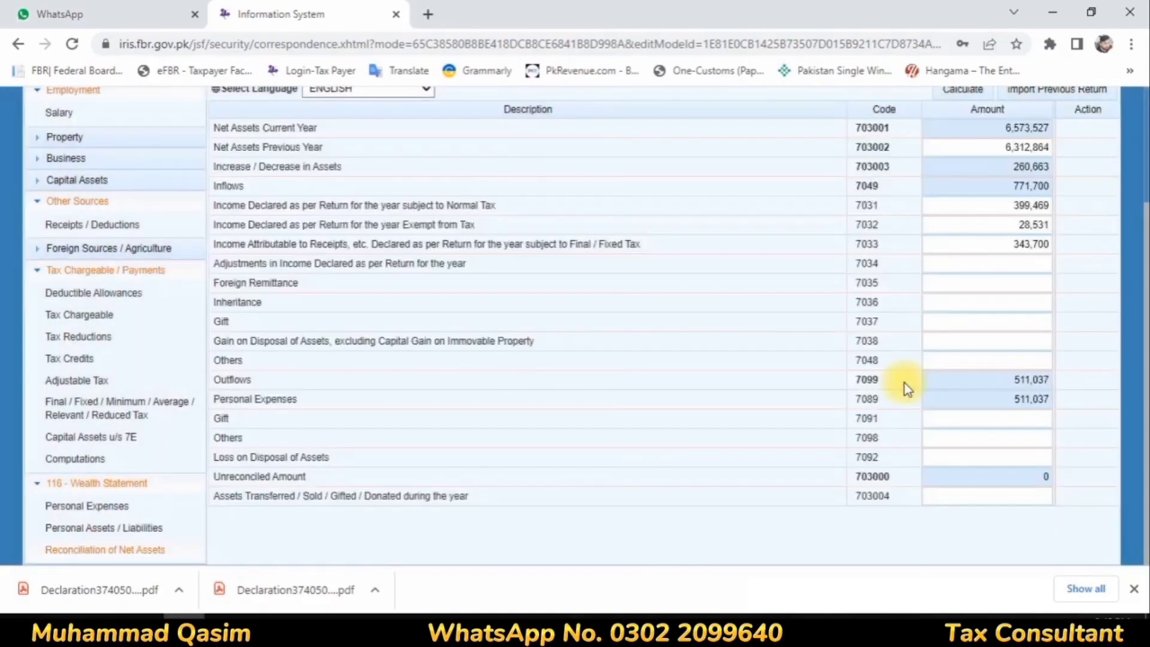
{"action": "scroll", "coordinate": [814, 489], "scroll_direction": "up", "scroll_amount": 3}
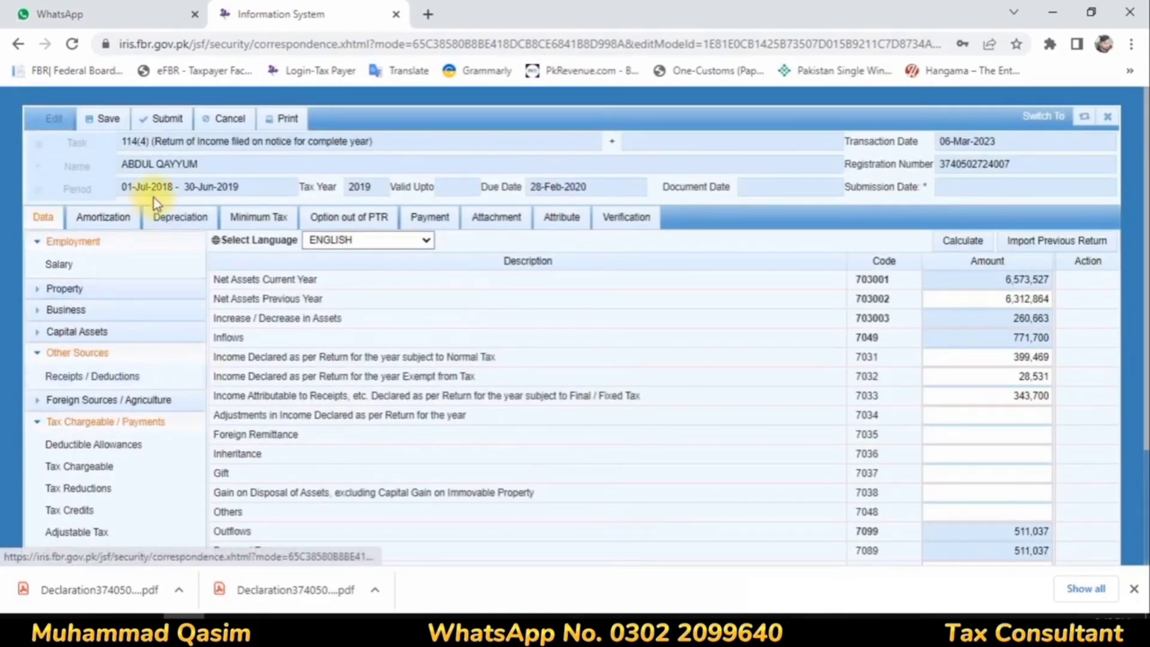
{"action": "left_click", "coordinate": [162, 123]}
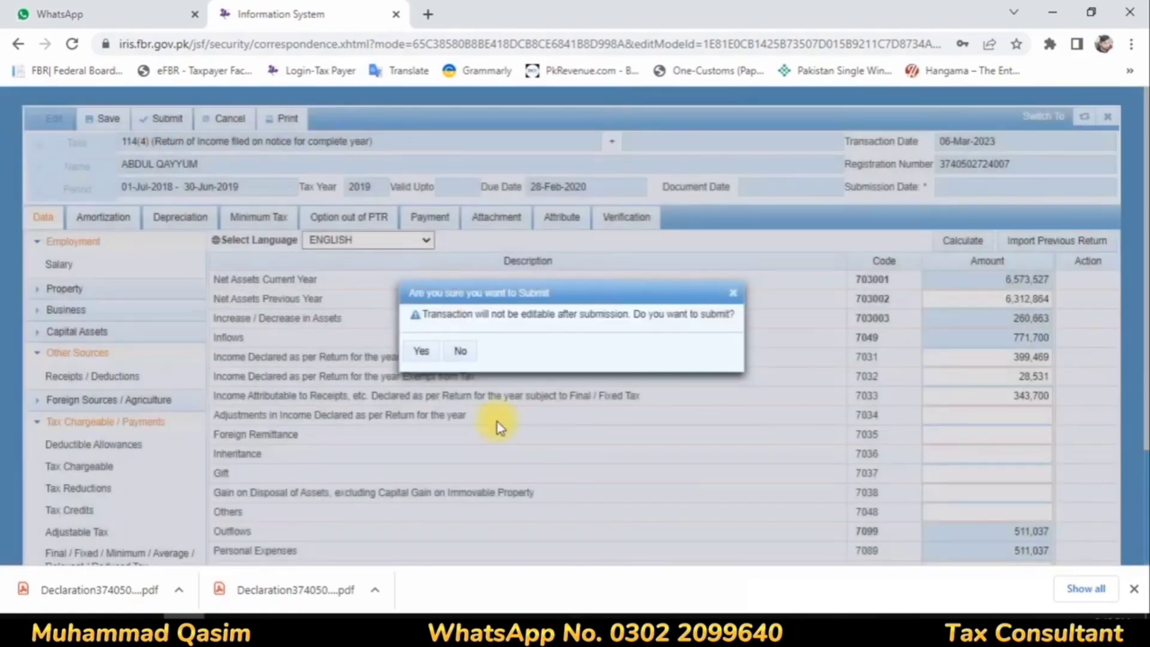
{"action": "left_click", "coordinate": [422, 352]}
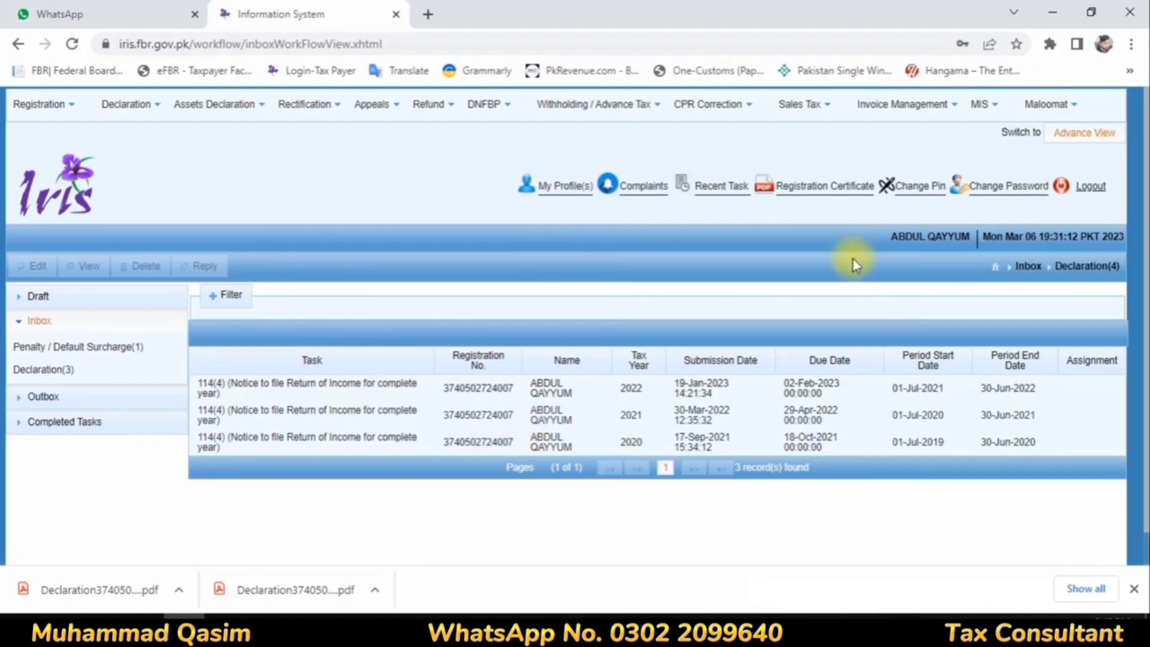
Step: Open the submitted tax year 2019 114(4) return for viewing from the completed declarations
{"action": "left_click", "coordinate": [56, 423]}
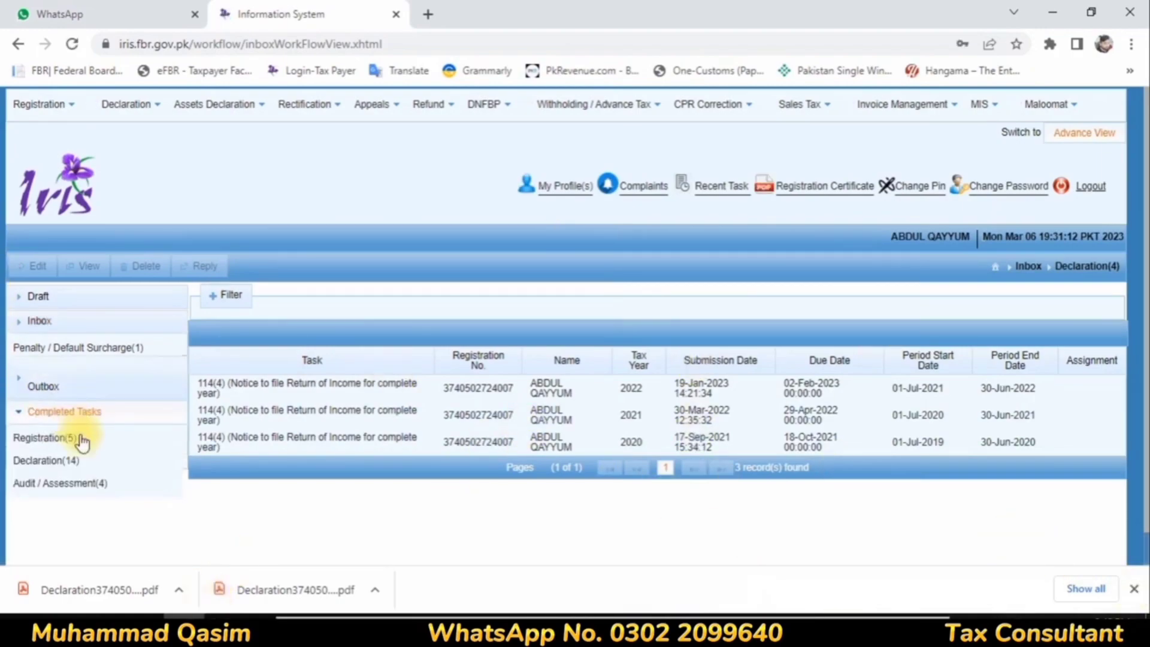
{"action": "left_click", "coordinate": [73, 423]}
{"action": "left_click", "coordinate": [371, 388]}
{"action": "left_click", "coordinate": [83, 266]}
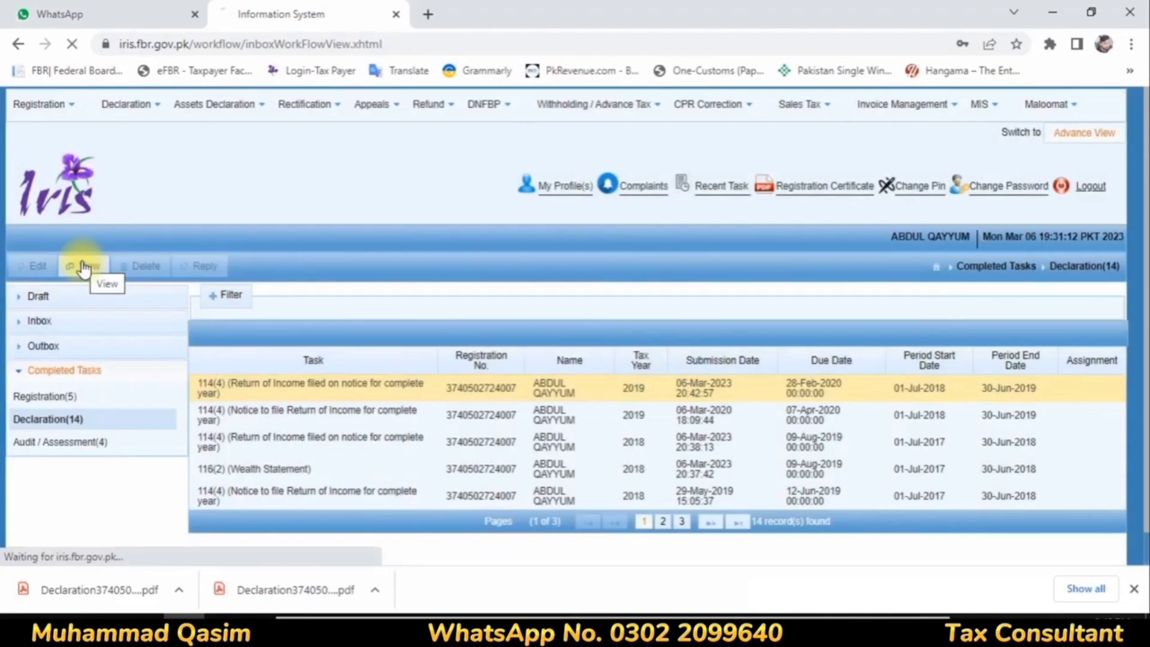
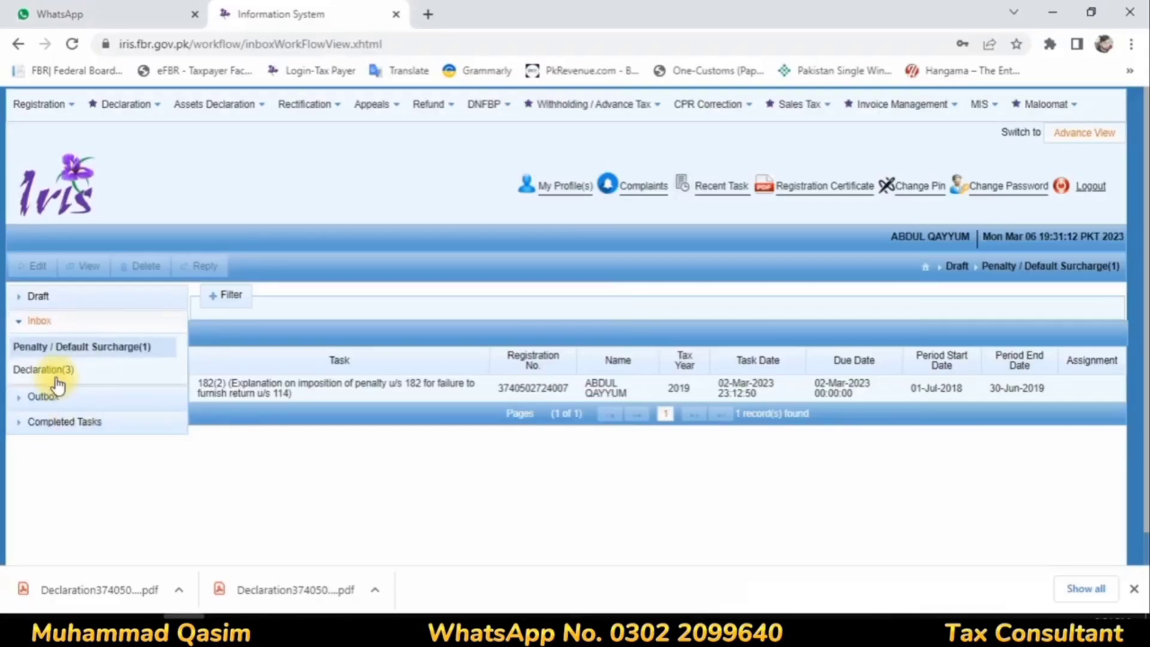
Step: Reply to the tax year 2020 notice in the inbox declarations with the 114(4) Return of Income filed on notice for complete year
{"action": "left_click", "coordinate": [56, 368]}
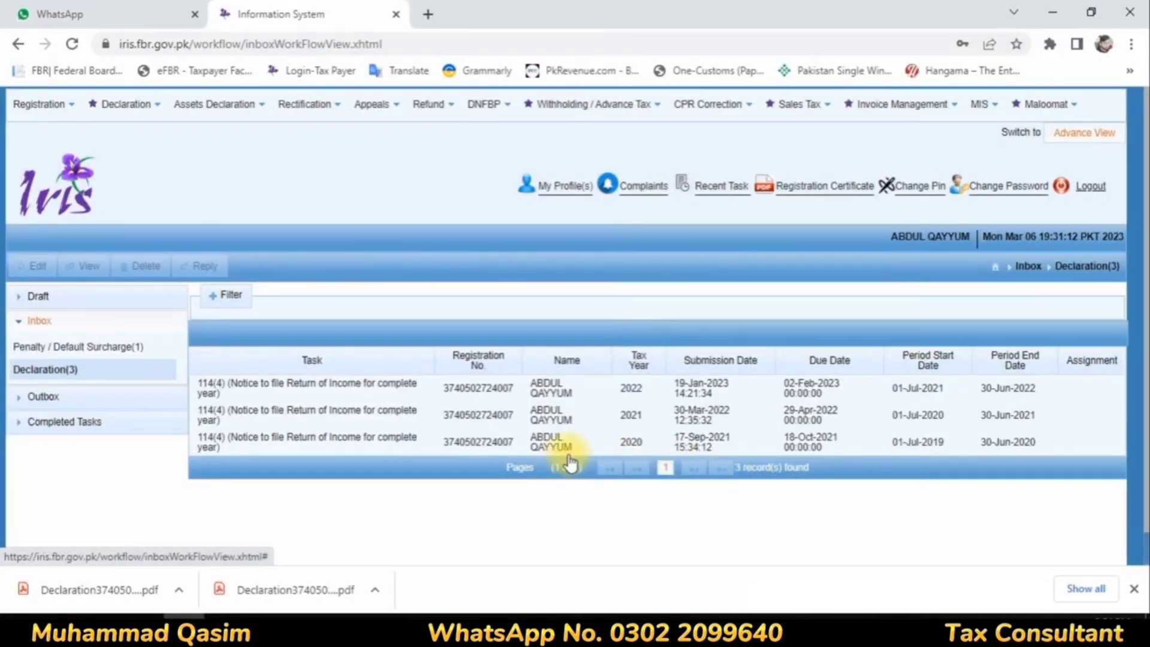
{"action": "left_click", "coordinate": [588, 446]}
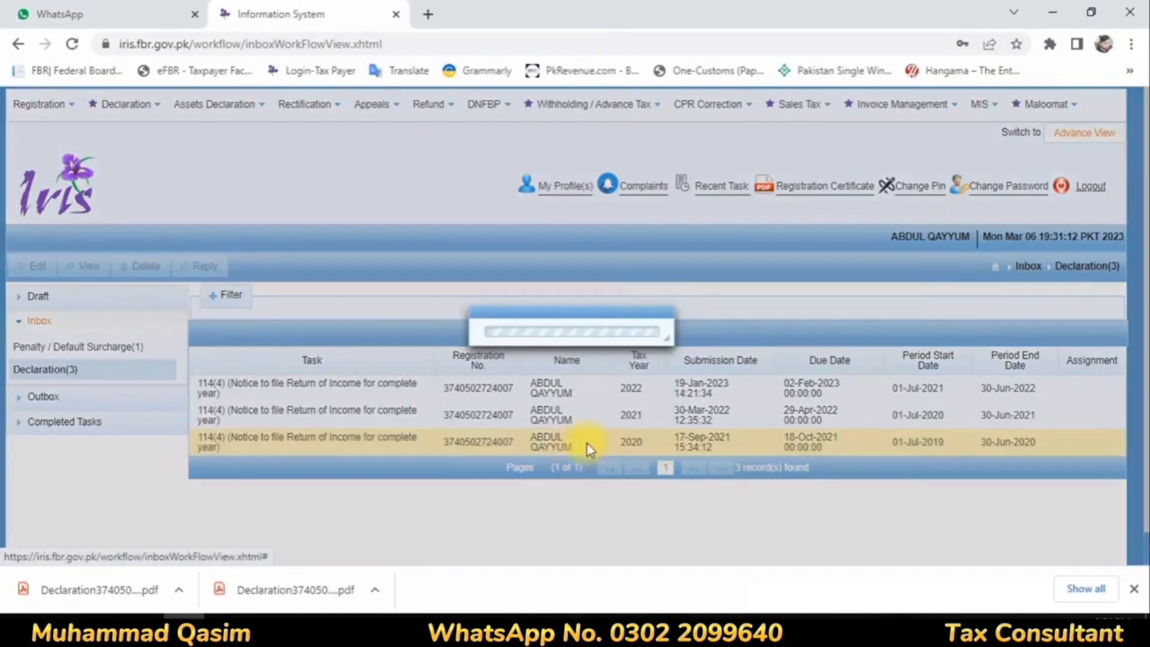
{"action": "left_click", "coordinate": [202, 265]}
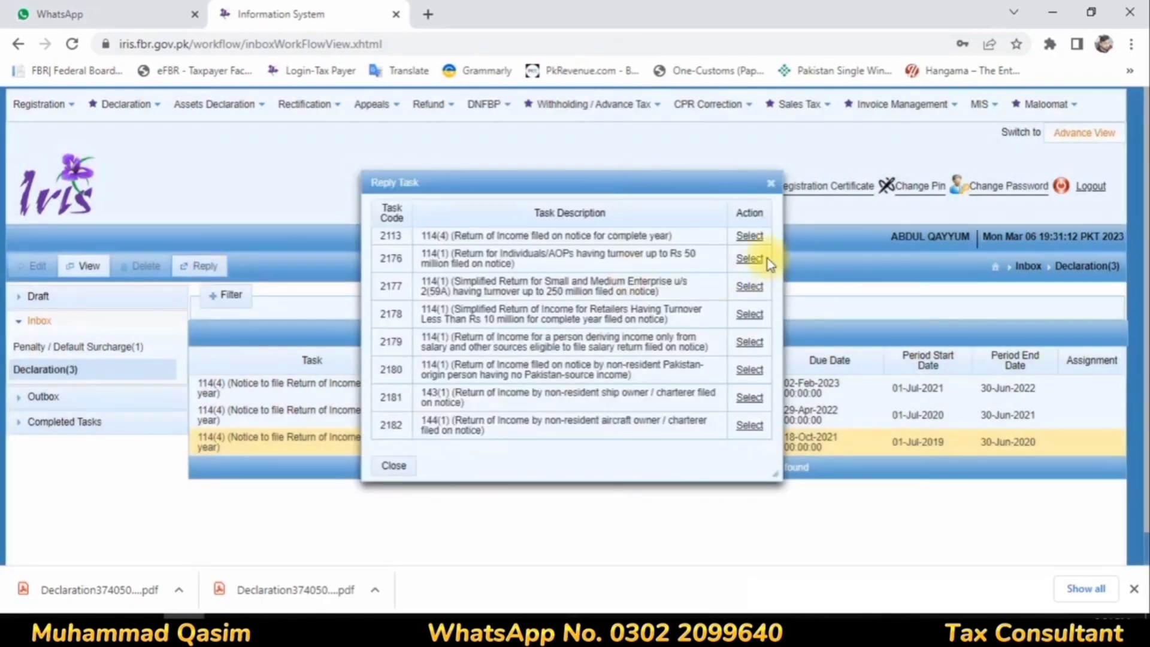
{"action": "left_click", "coordinate": [747, 240]}
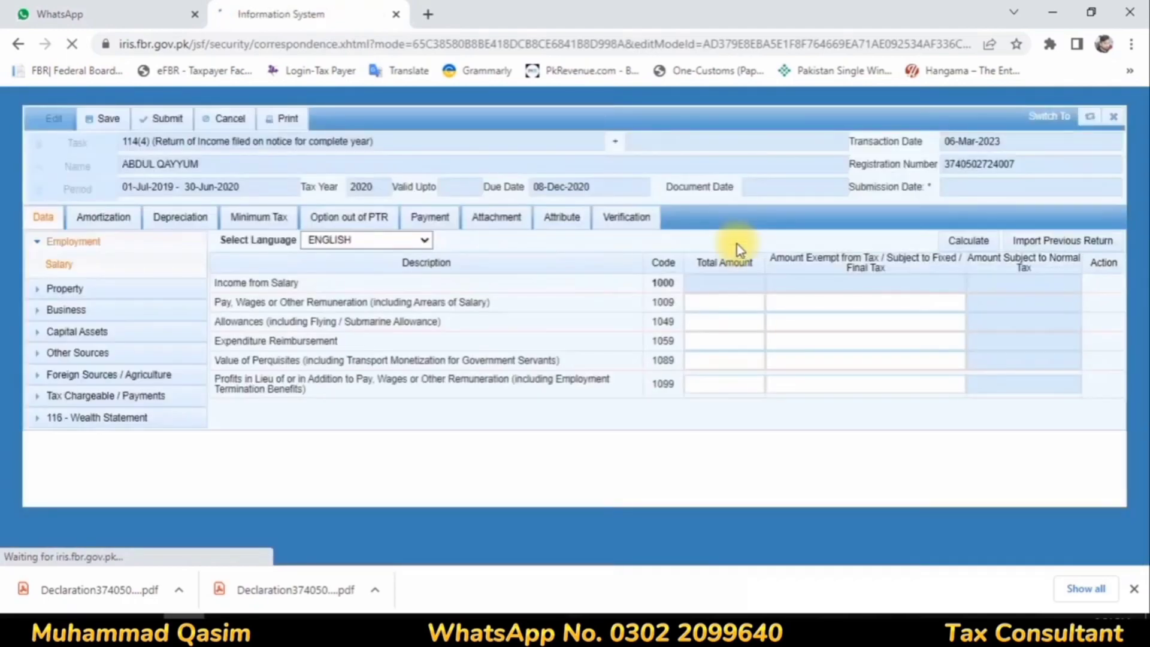
Step: Add 1,120,008 and 79,992 in the calculator to work out the 2020 total salary
{"action": "left_click", "coordinate": [743, 305]}
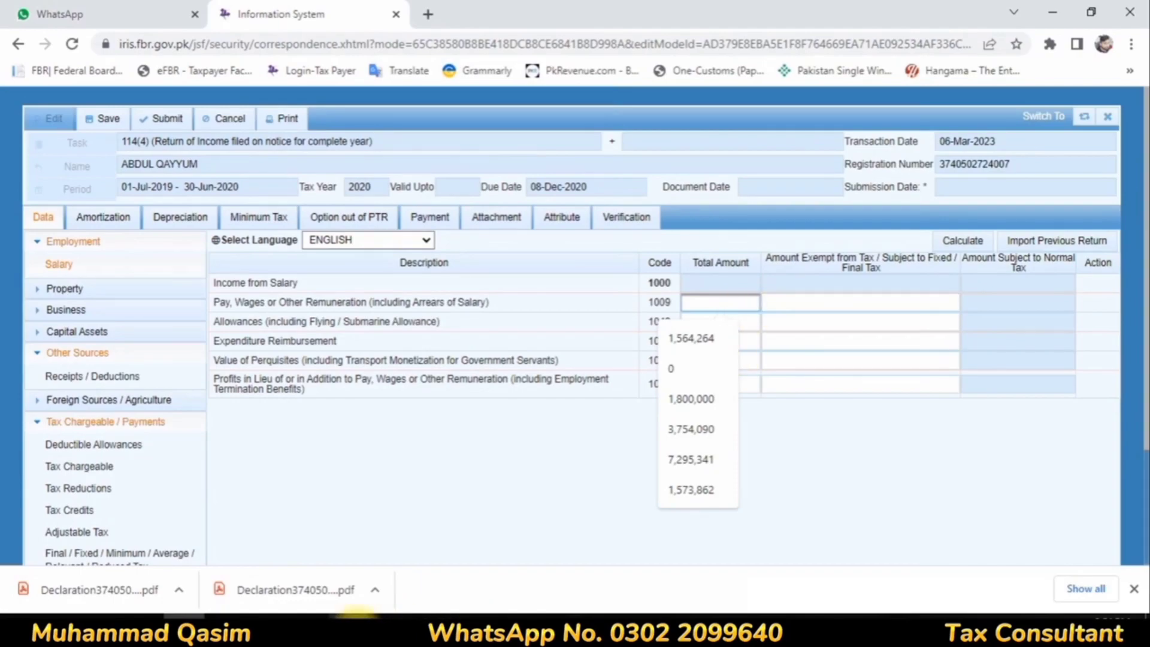
{"action": "left_click", "coordinate": [357, 629]}
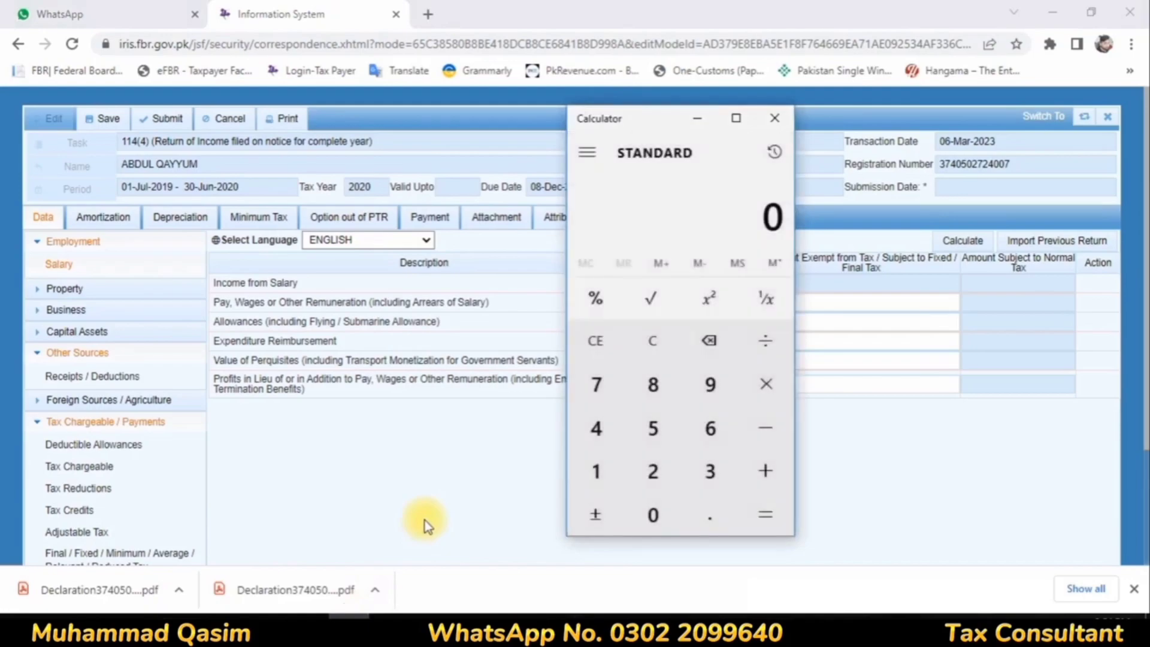
{"action": "type", "text": "112000"}
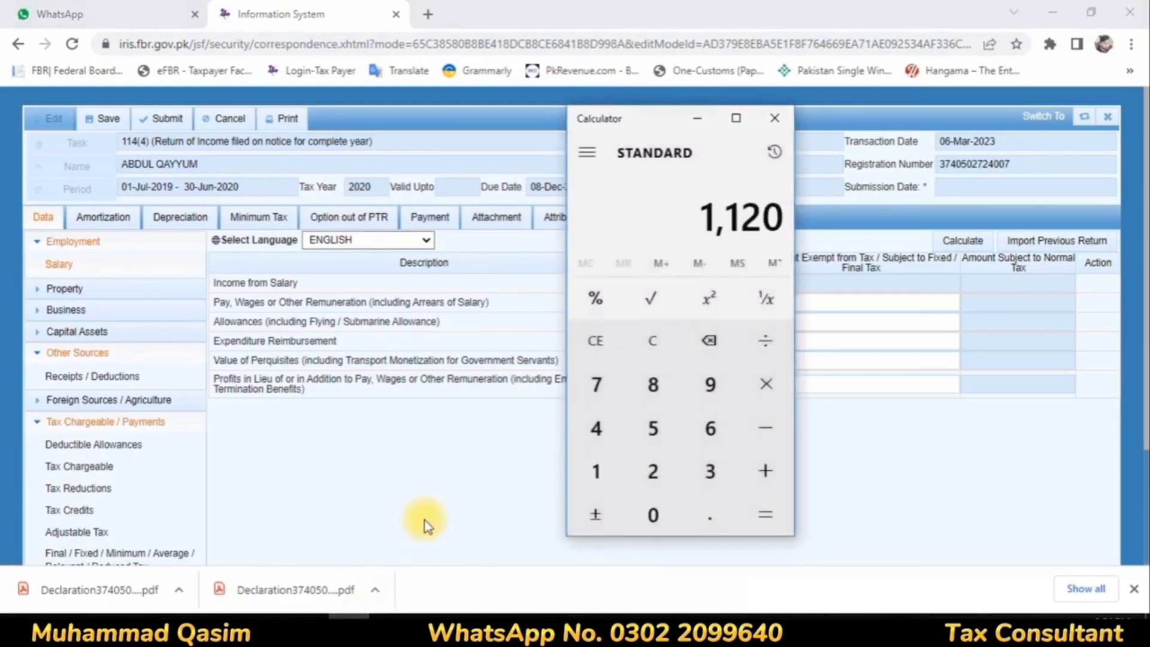
{"action": "key", "text": "BackSpace"}
{"action": "key", "text": "BackSpace"}
{"action": "key", "text": "BackSpace"}
{"action": "key", "text": "BackSpace"}
{"action": "key", "text": "BackSpace"}
{"action": "key", "text": "BackSpace"}
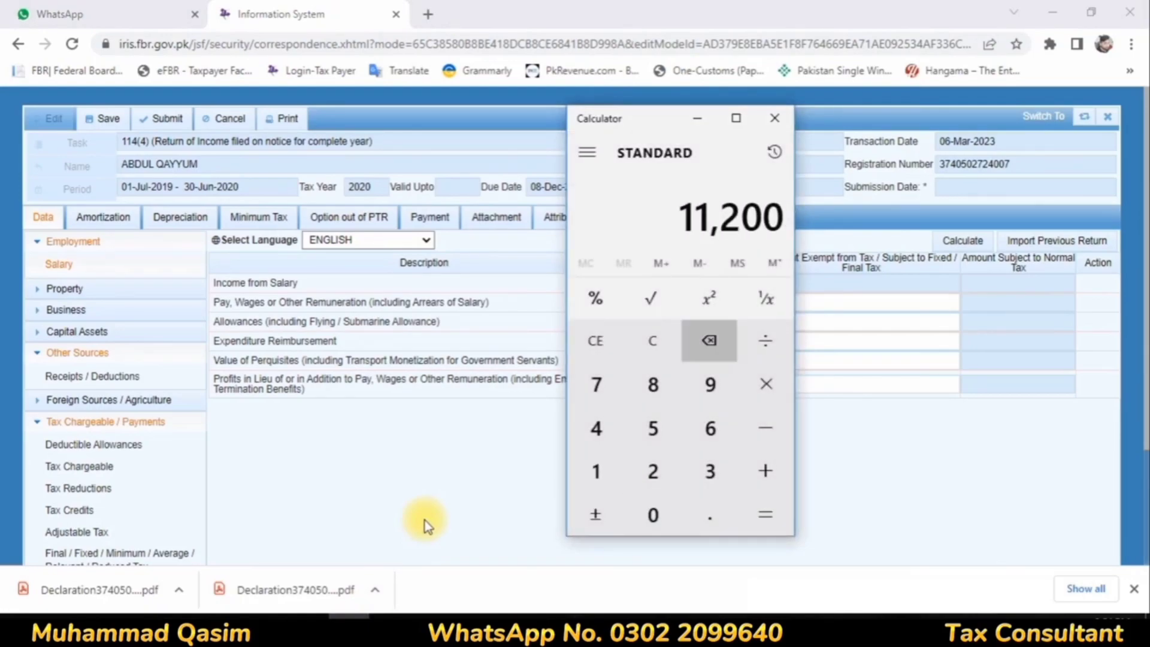
{"action": "type", "text": "1120008"}
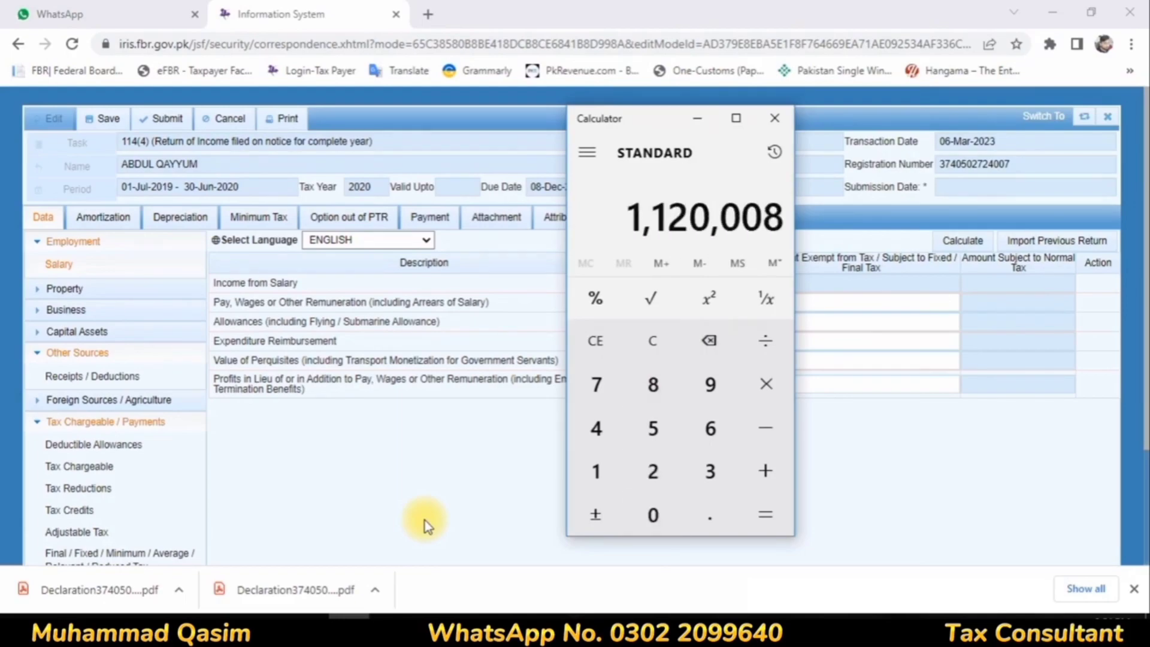
{"action": "type", "text": "79"}
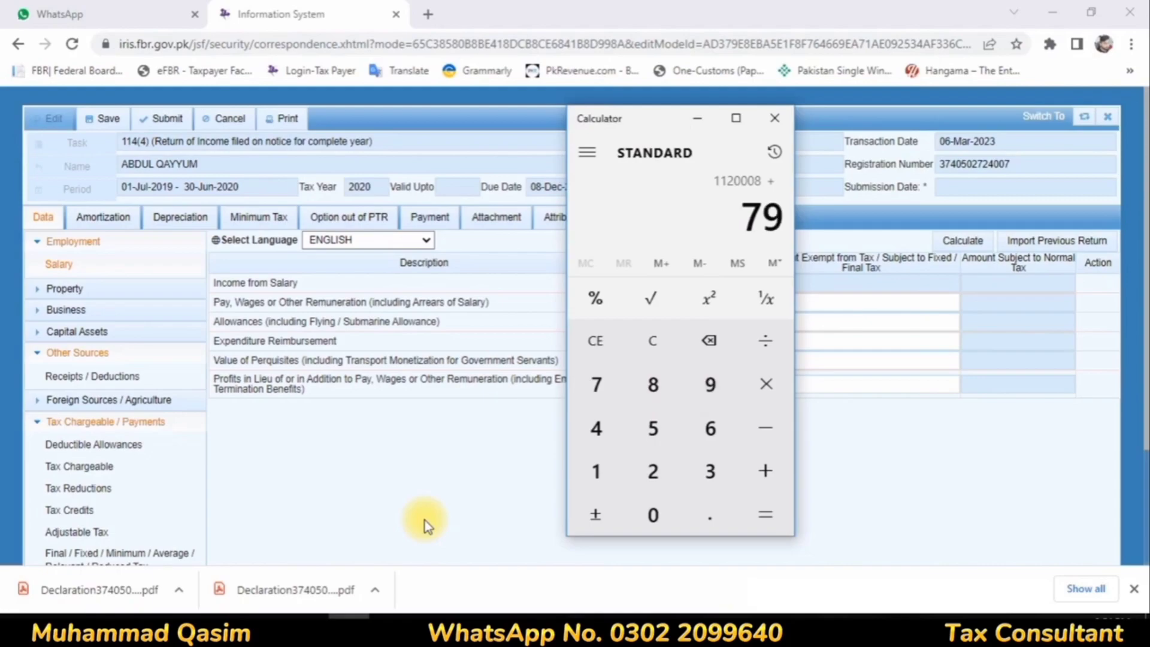
{"action": "type", "text": "992"}
{"action": "key", "text": "Return"}
Step: Enter 1,200,000 as total Pay, Wages or Other Remuneration with 79,992 as the exempt amount, and recalculate the salary income
{"action": "left_click", "coordinate": [742, 302]}
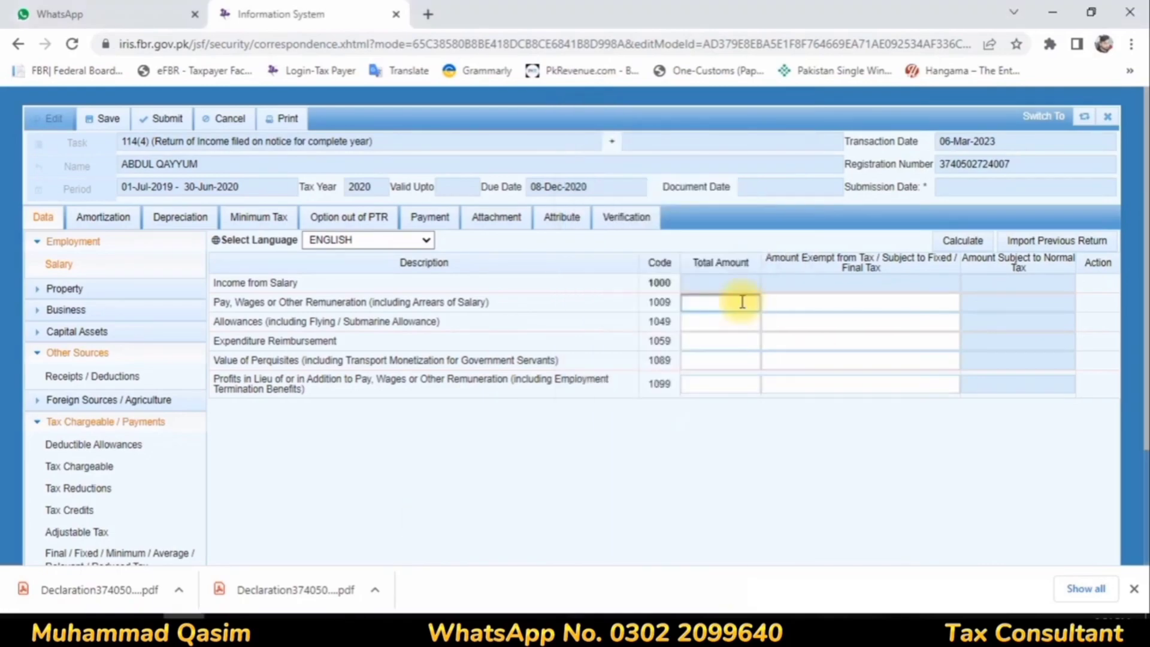
{"action": "type", "text": "1200000"}
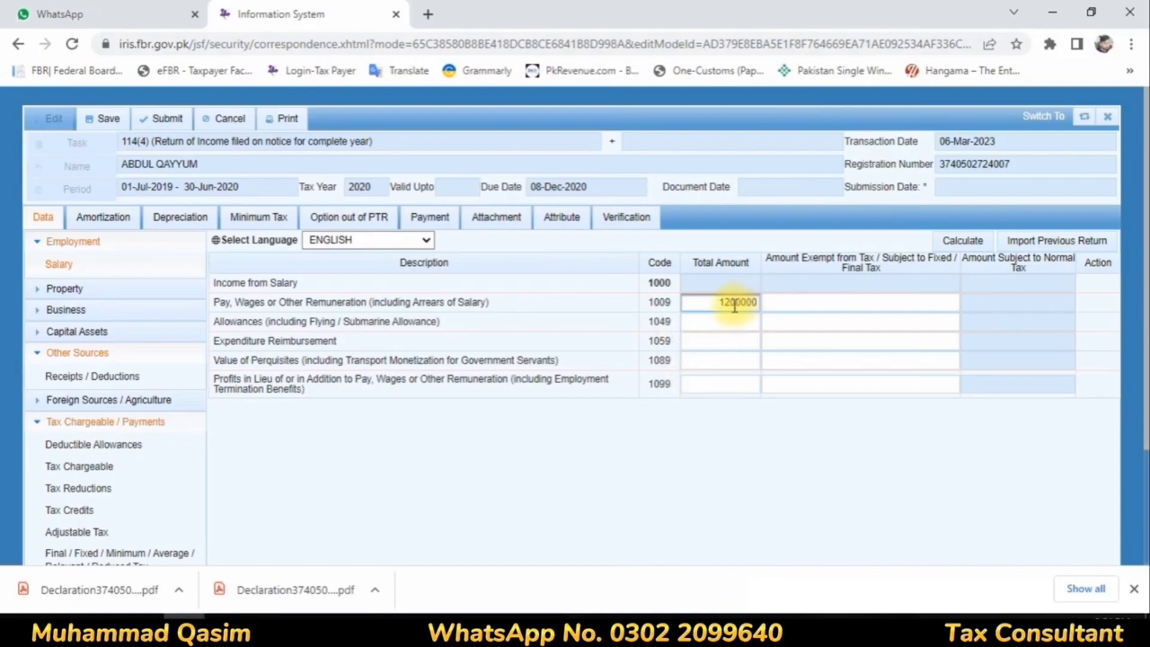
{"action": "left_click", "coordinate": [732, 339]}
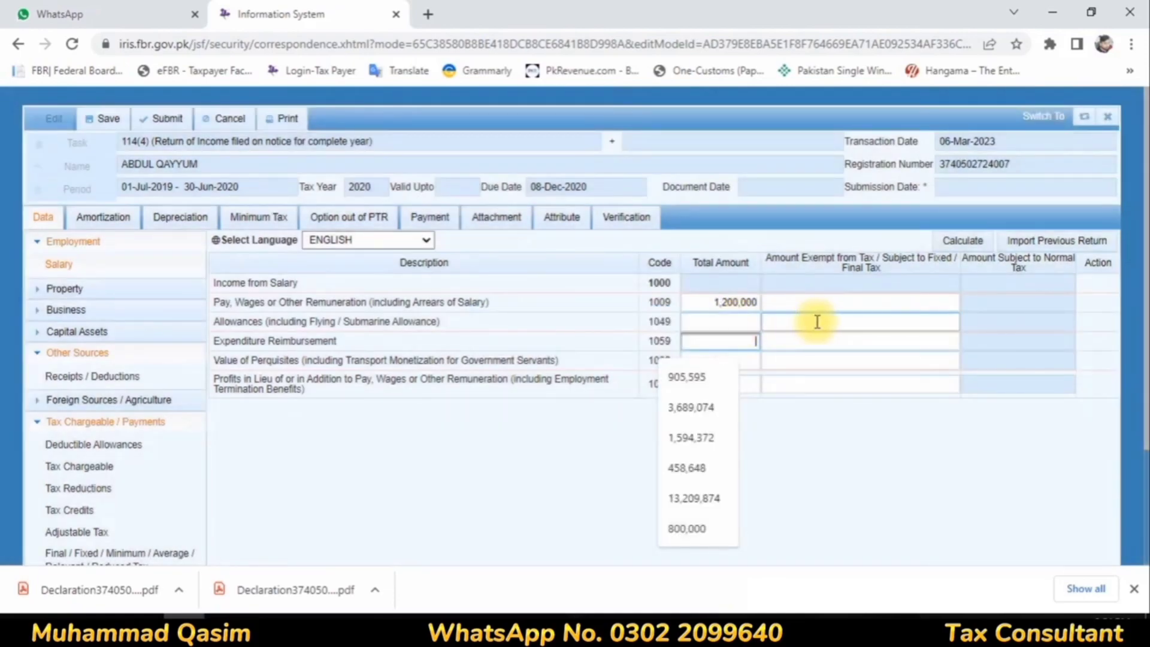
{"action": "left_click", "coordinate": [839, 303]}
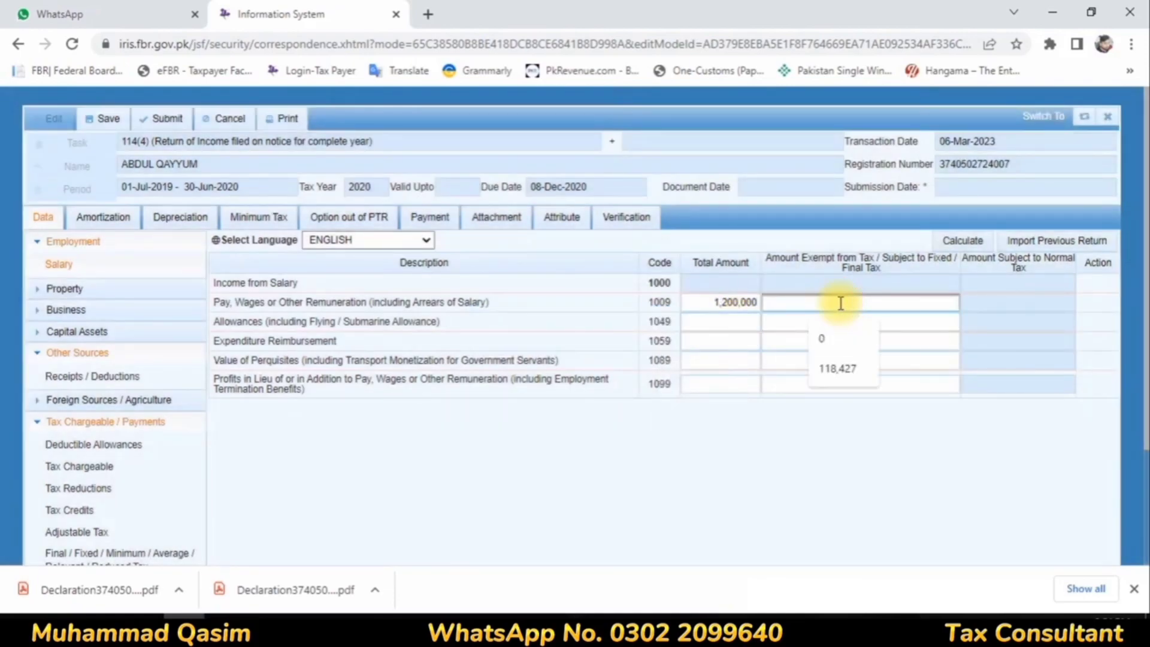
{"action": "type", "text": "79,"}
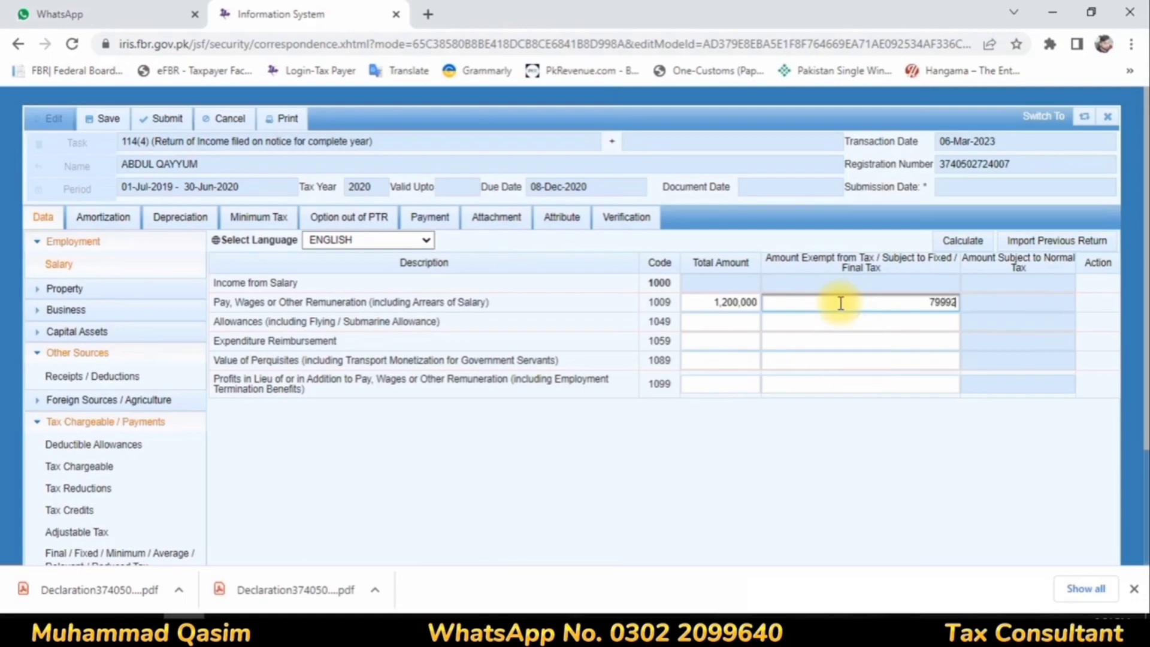
{"action": "type", "text": "992"}
{"action": "left_click", "coordinate": [865, 323]}
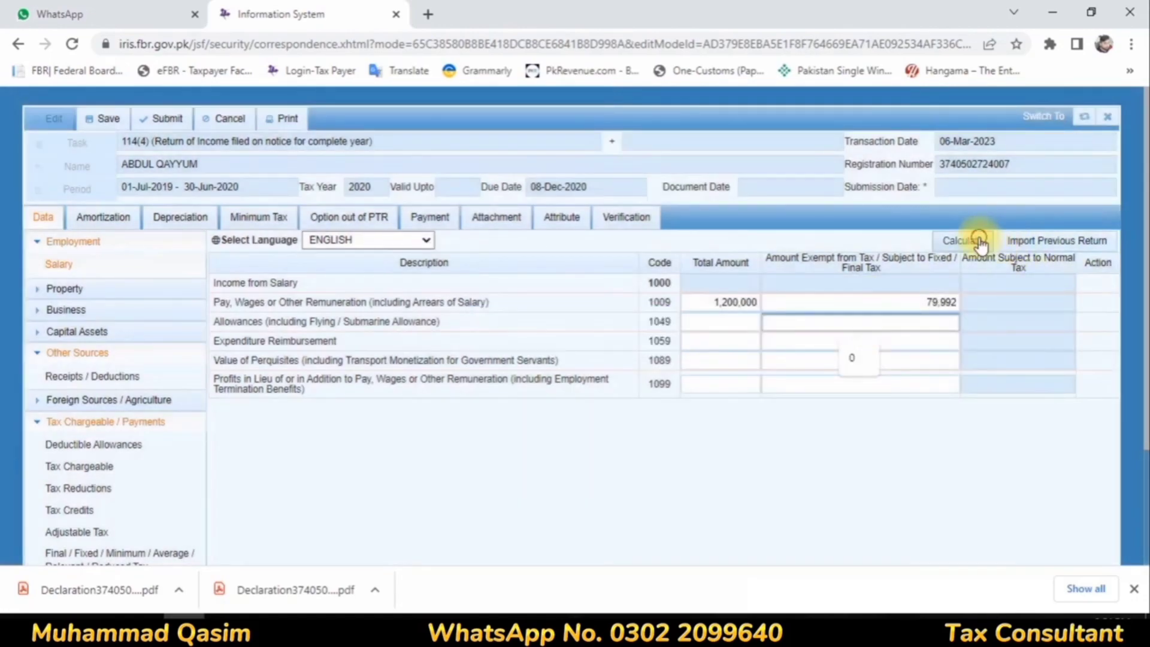
{"action": "left_click", "coordinate": [980, 242]}
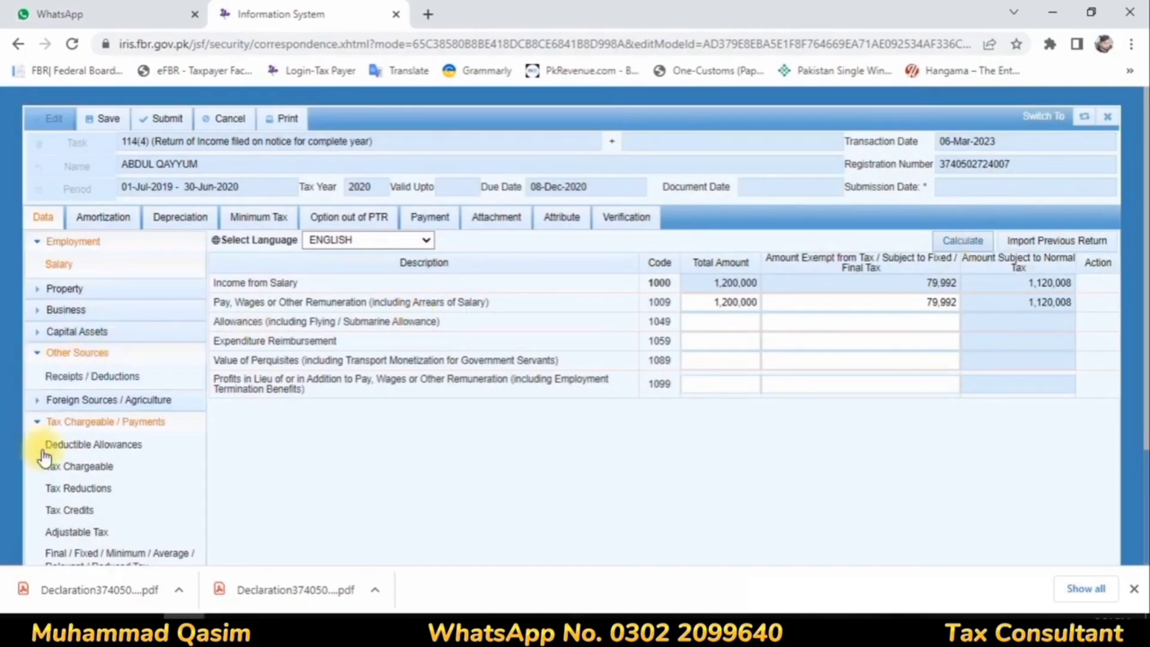
Step: Under Other Sources receipts, enter 569,820 for Profit on Debt (code 5003) as both total and exempt/final tax amount, and recalculate
{"action": "left_click", "coordinate": [87, 533]}
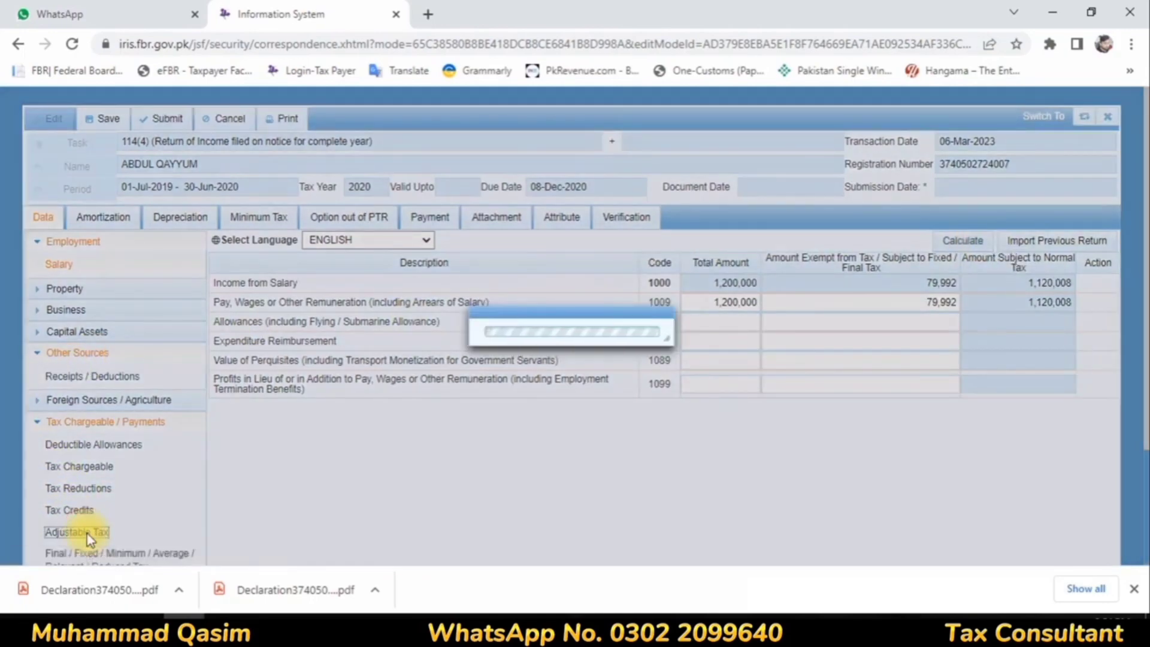
{"action": "left_click", "coordinate": [117, 376]}
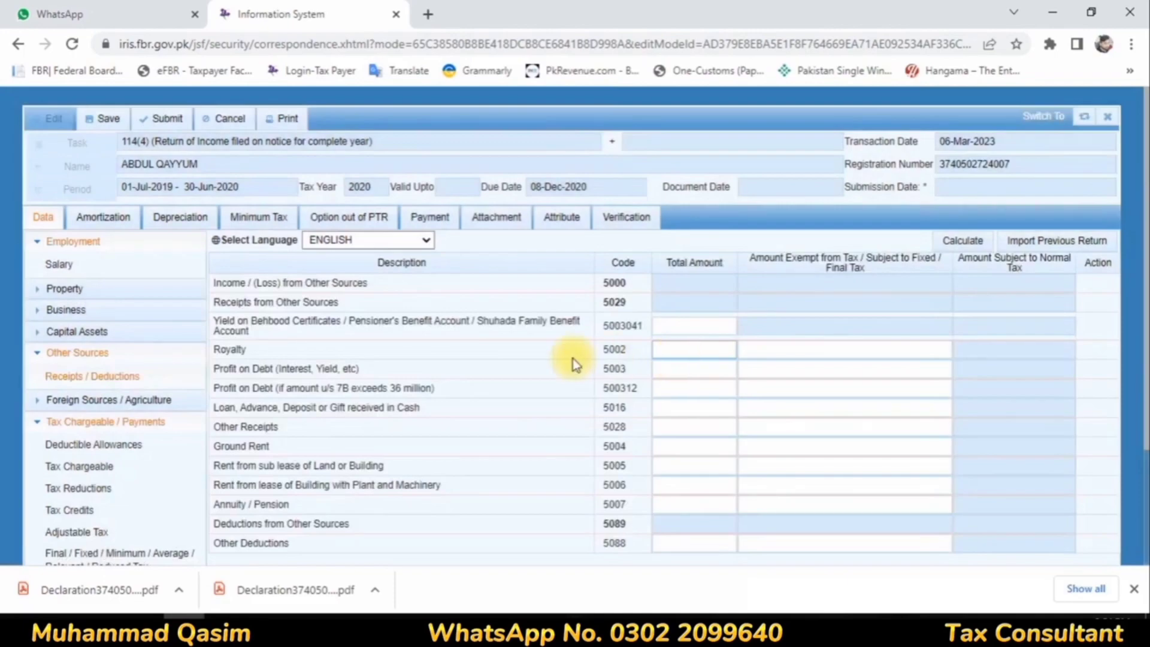
{"action": "left_click", "coordinate": [679, 371]}
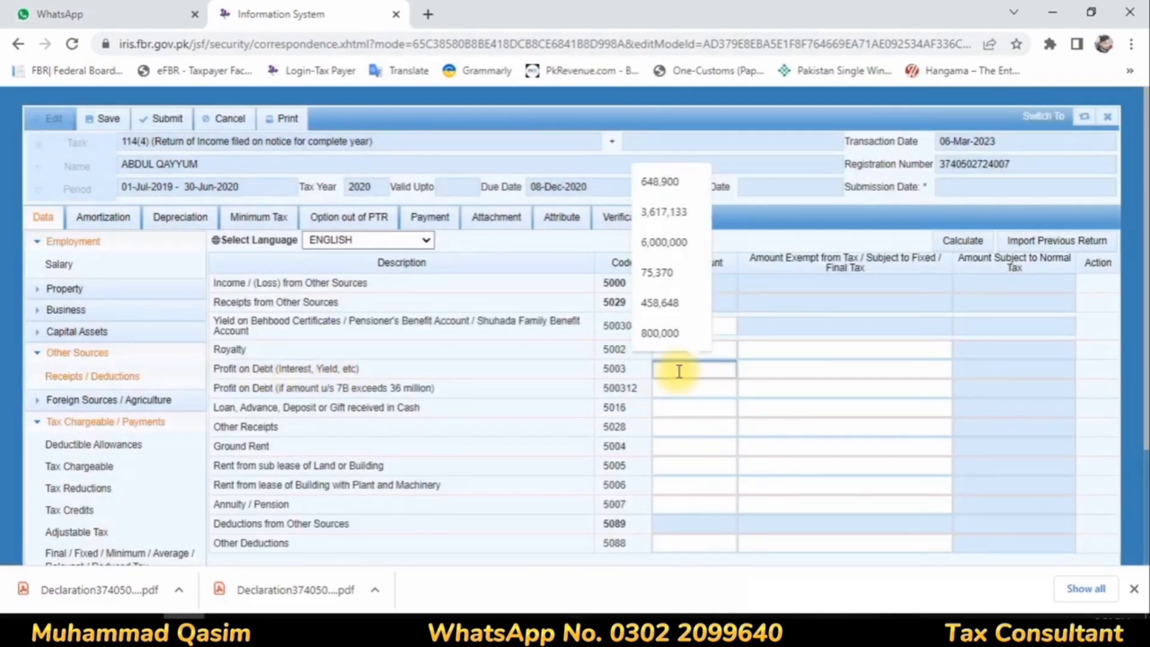
{"action": "type", "text": "569"}
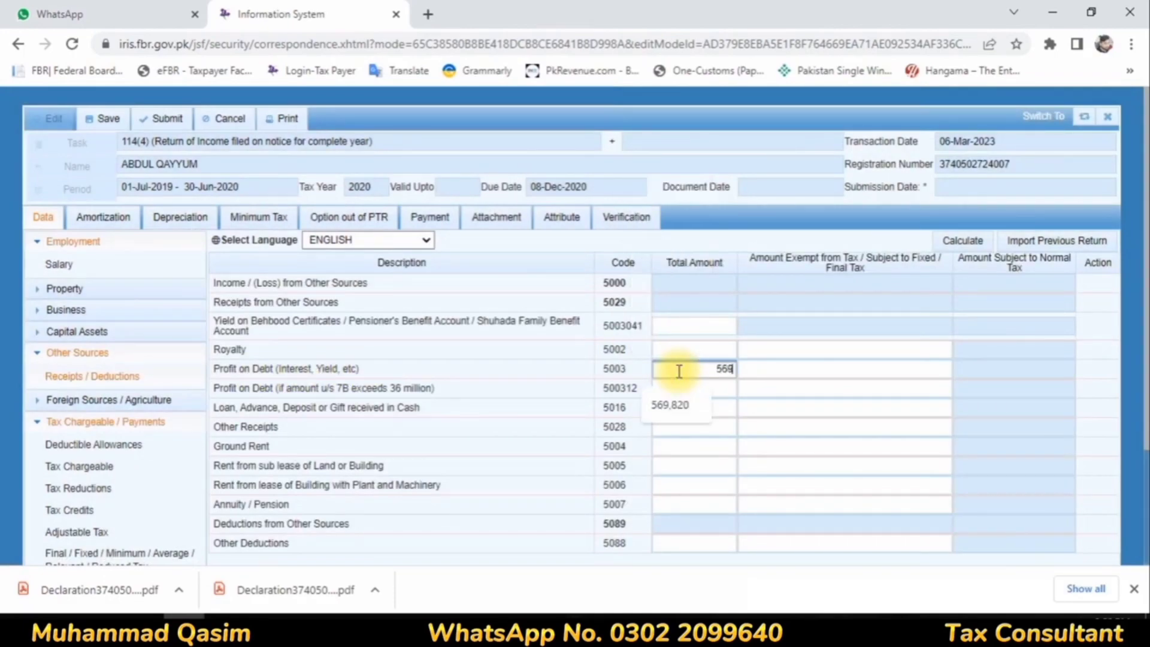
{"action": "type", "text": "820"}
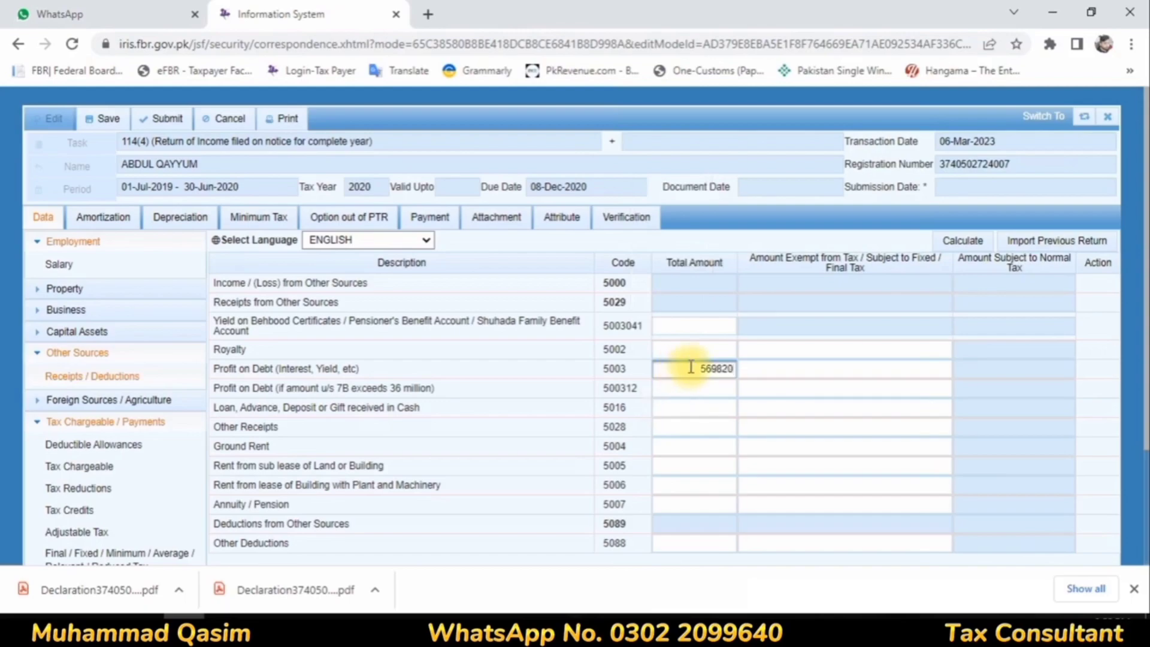
{"action": "left_click", "coordinate": [802, 370]}
{"action": "type", "text": "569820"}
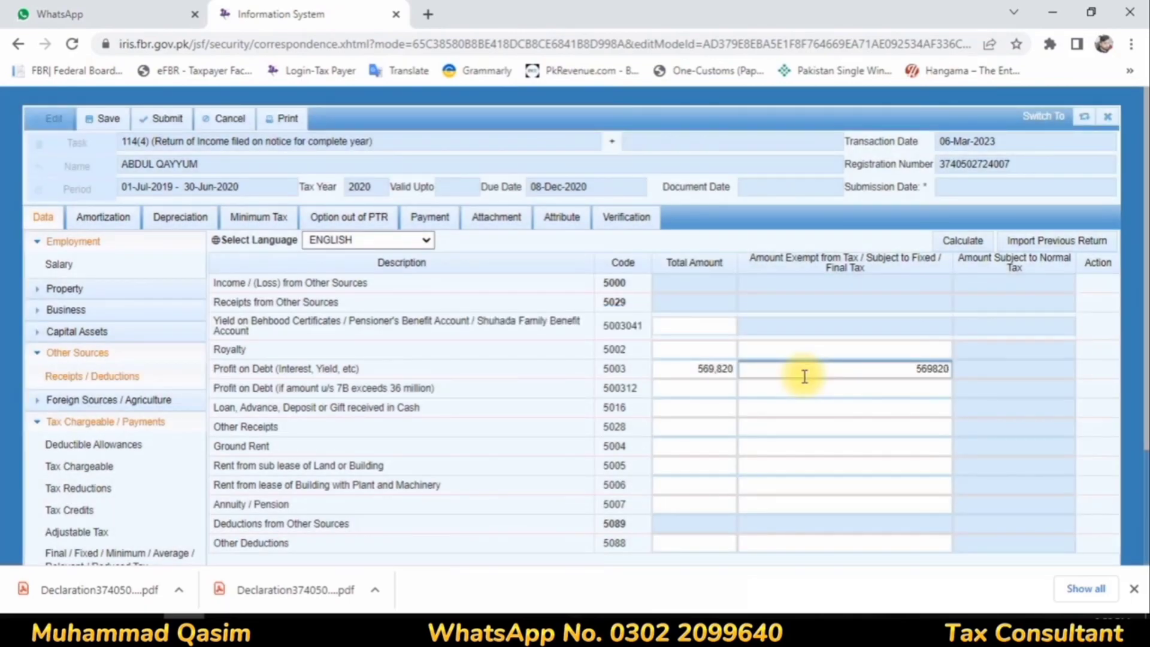
{"action": "left_click", "coordinate": [803, 387]}
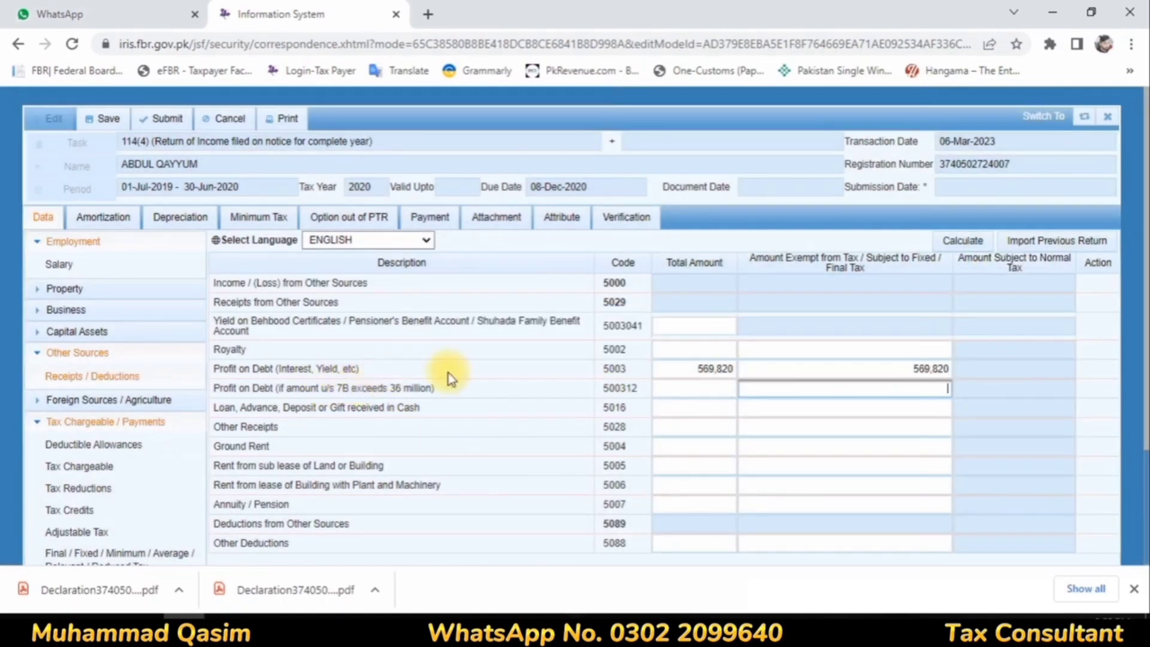
{"action": "left_click", "coordinate": [967, 242]}
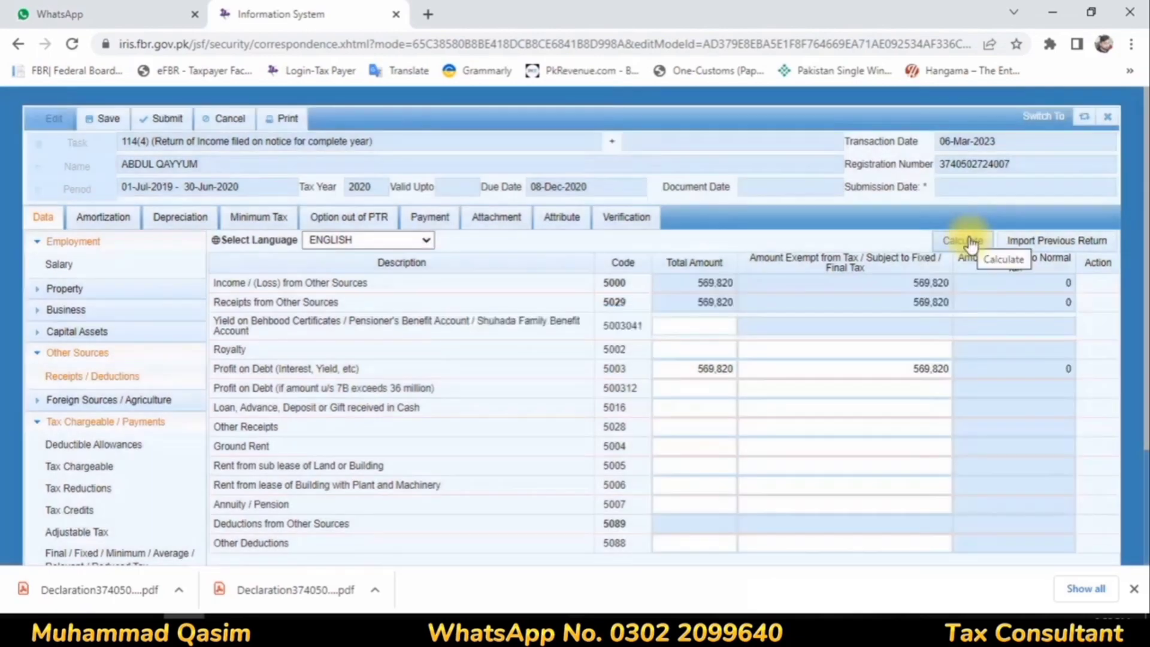
Step: In Final / Fixed Tax, add an entry under Profit on debt u/s 7B (not exceeding 36 million) with investment Bank and contents Profit
{"action": "left_click", "coordinate": [66, 356]}
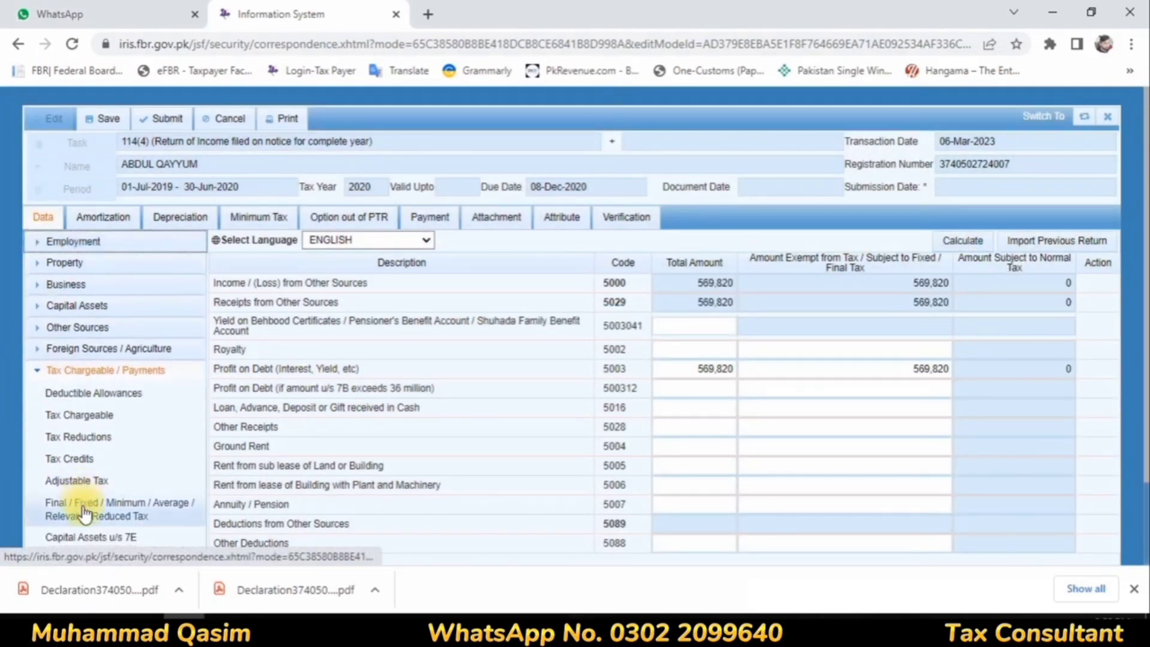
{"action": "left_click", "coordinate": [84, 509]}
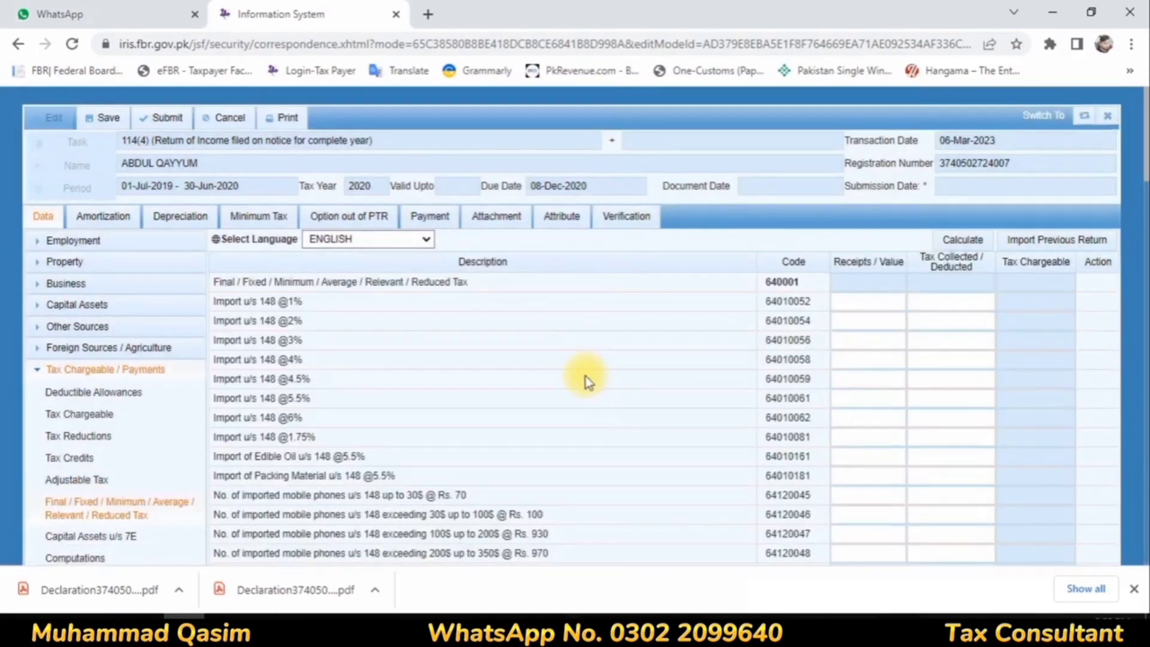
{"action": "scroll", "coordinate": [586, 380], "scroll_direction": "down", "scroll_amount": 15}
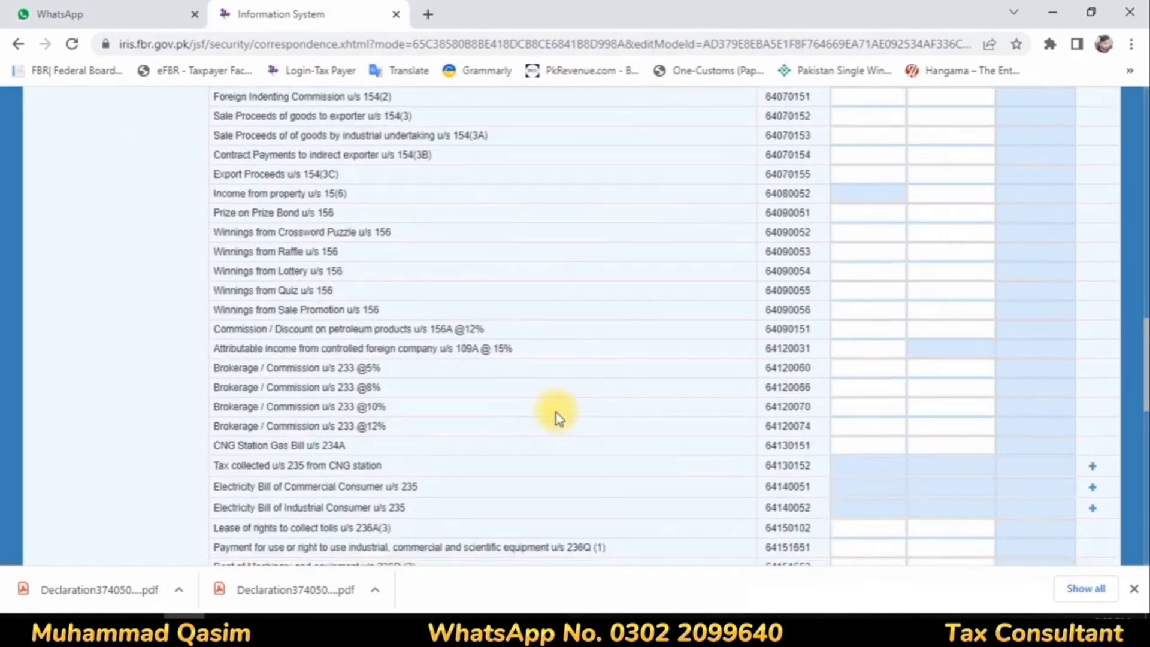
{"action": "scroll", "coordinate": [556, 412], "scroll_direction": "down", "scroll_amount": 12}
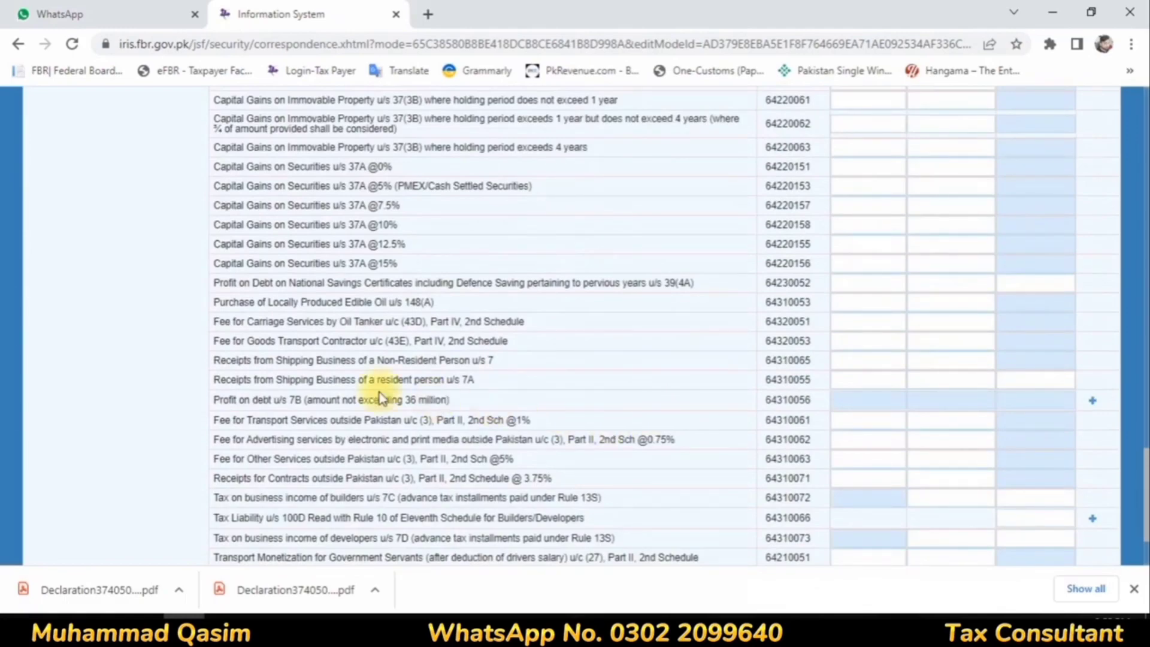
{"action": "left_click", "coordinate": [1025, 400]}
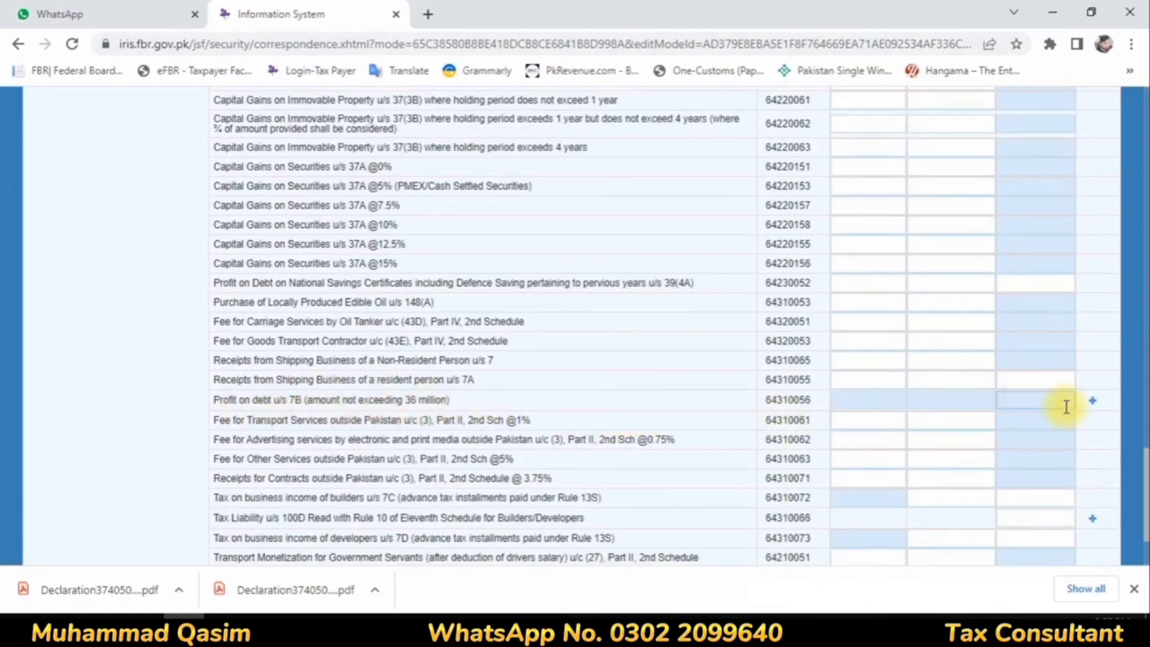
{"action": "left_click", "coordinate": [1092, 401]}
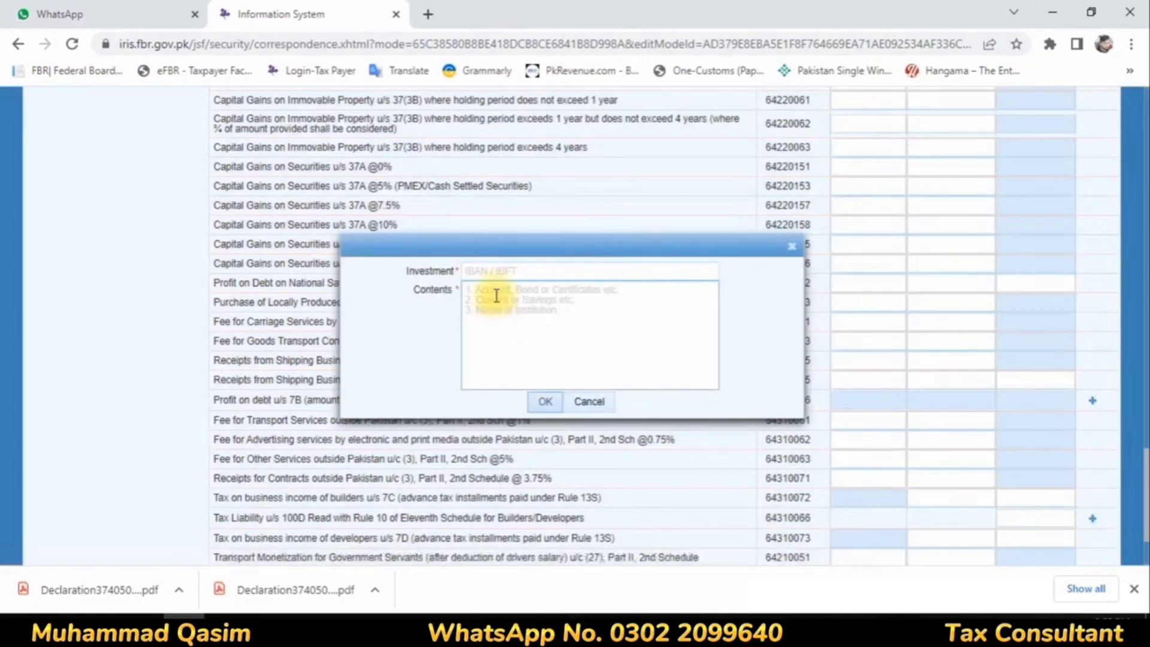
{"action": "left_click", "coordinate": [495, 273]}
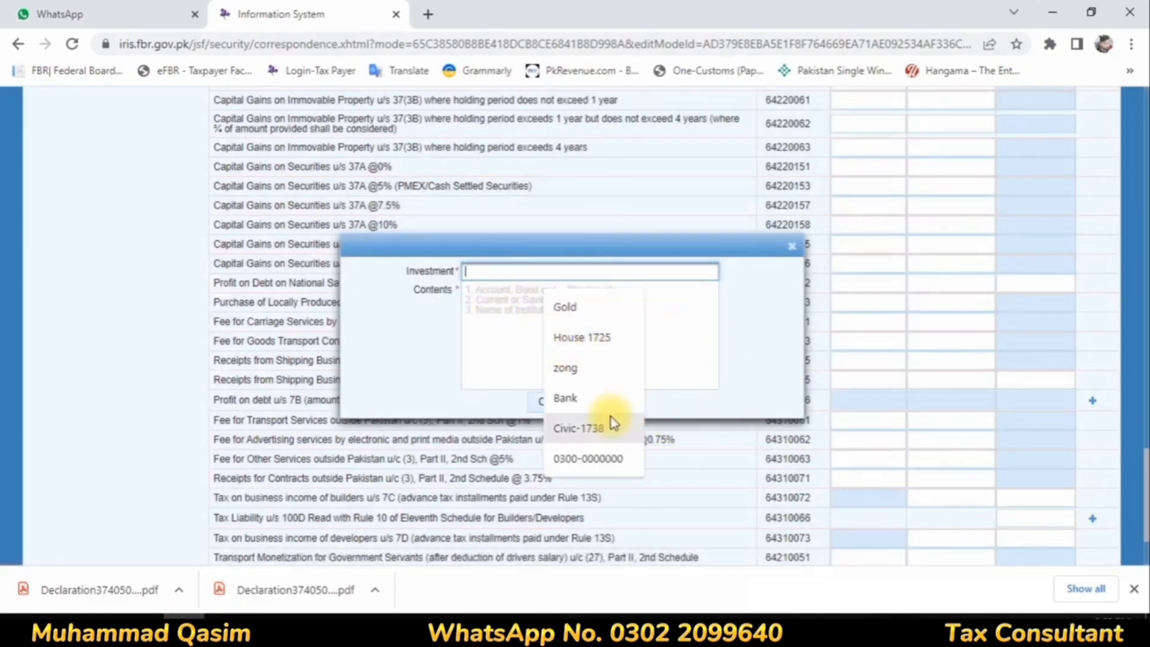
{"action": "left_click", "coordinate": [565, 398]}
{"action": "left_click", "coordinate": [523, 301]}
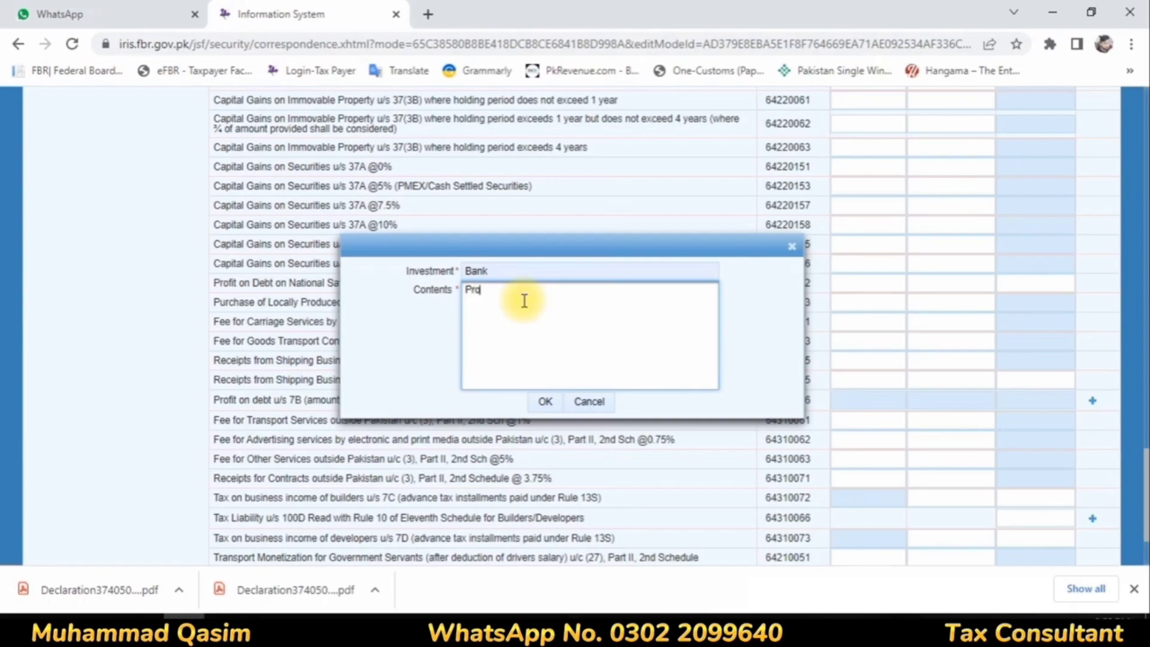
{"action": "left_click", "coordinate": [536, 402]}
Step: Set the Bank - Profit entry's receipts to 569,820 and its tax deducted to 109,581, and recalculate the final tax
{"action": "left_click_drag", "start_coordinate": [874, 426], "coordinate": [912, 426]}
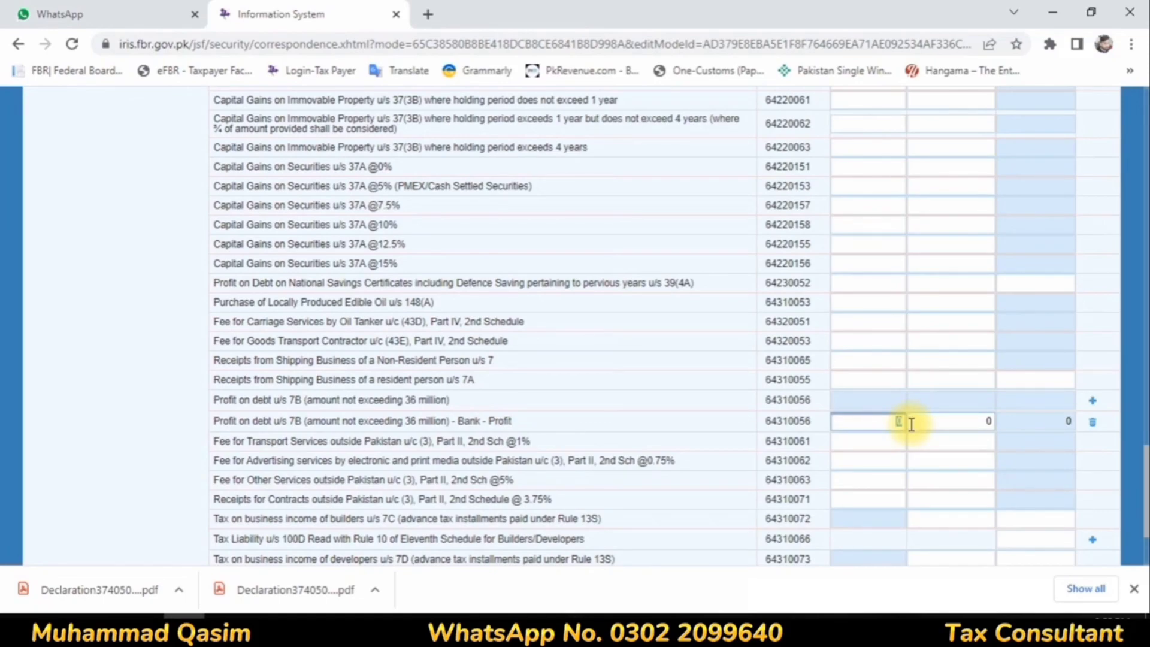
{"action": "type", "text": "569,820"}
{"action": "left_click", "coordinate": [982, 421]}
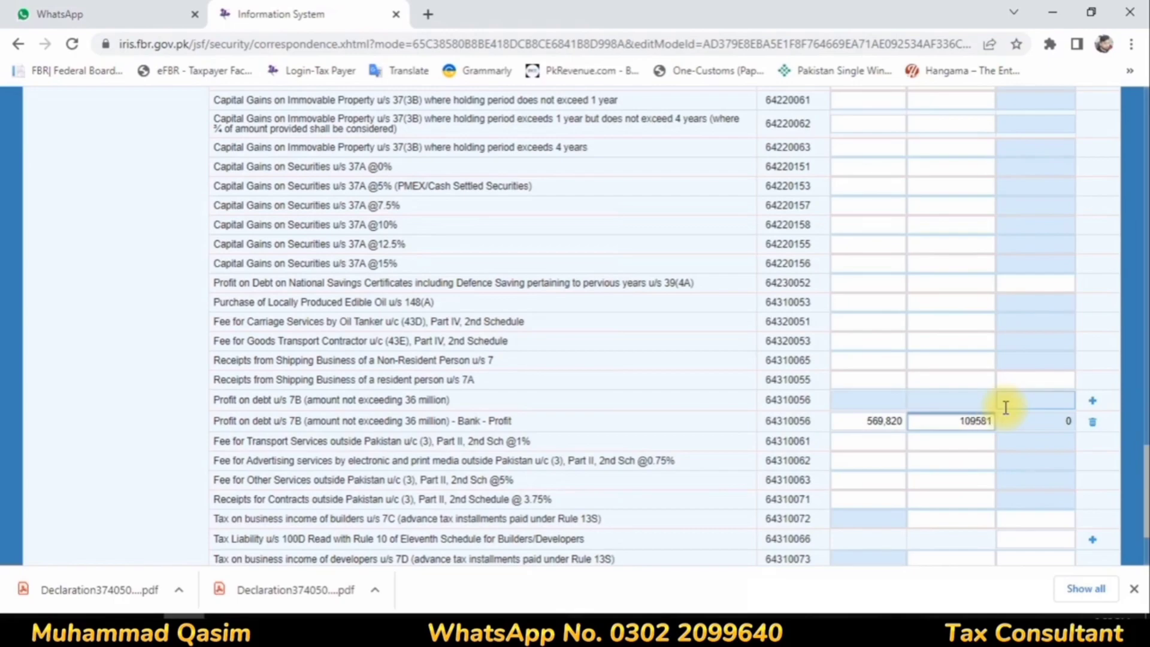
{"action": "left_click", "coordinate": [983, 380]}
{"action": "scroll", "coordinate": [924, 346], "scroll_direction": "up", "scroll_amount": 17}
{"action": "scroll", "coordinate": [935, 347], "scroll_direction": "up", "scroll_amount": 5}
{"action": "left_click", "coordinate": [965, 241]}
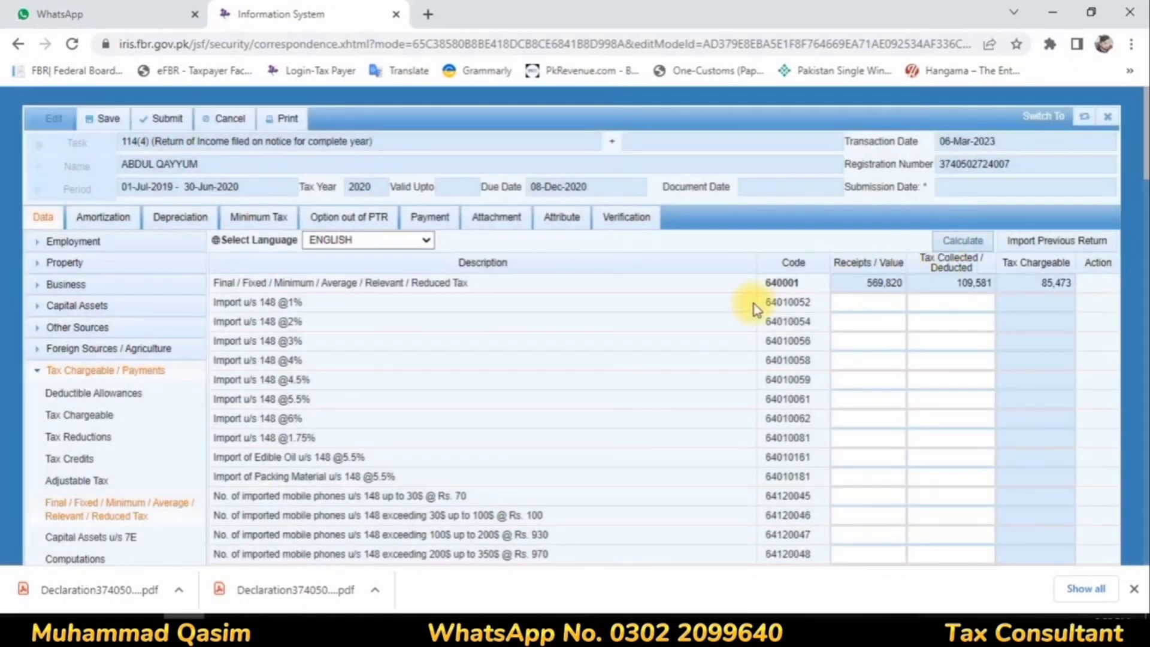
Step: Review the Computations schedule, checking the Admitted Income Tax (9203) row and the income and tax totals
{"action": "scroll", "coordinate": [397, 371], "scroll_direction": "down", "scroll_amount": 7}
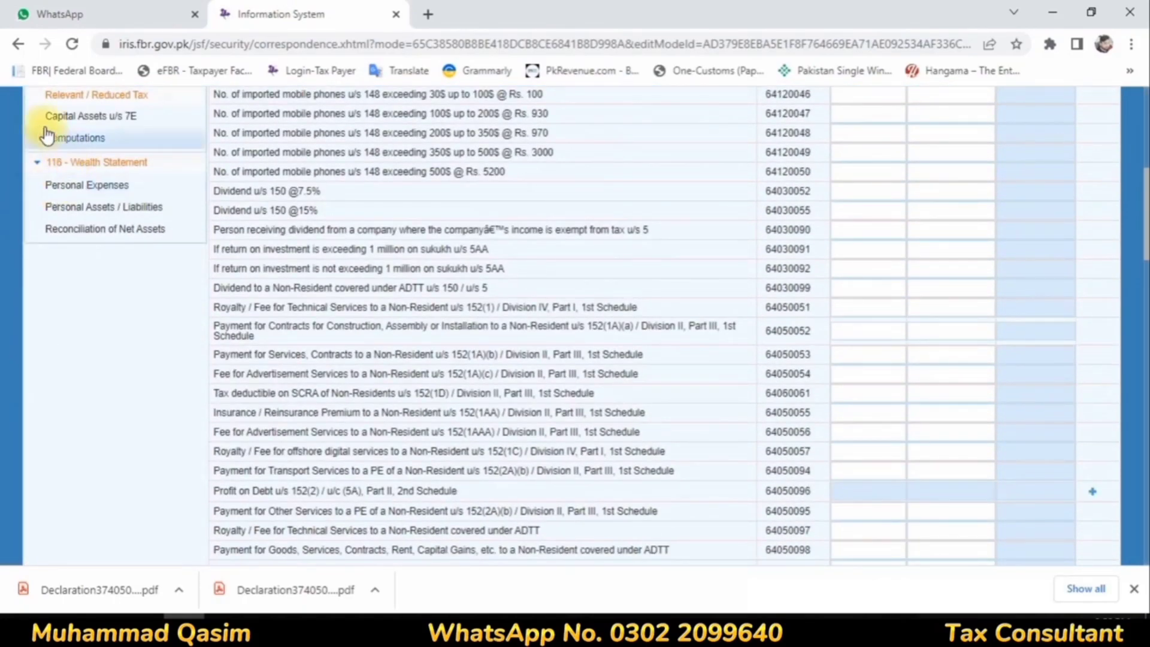
{"action": "left_click", "coordinate": [48, 135]}
{"action": "scroll", "coordinate": [731, 322], "scroll_direction": "down", "scroll_amount": 1}
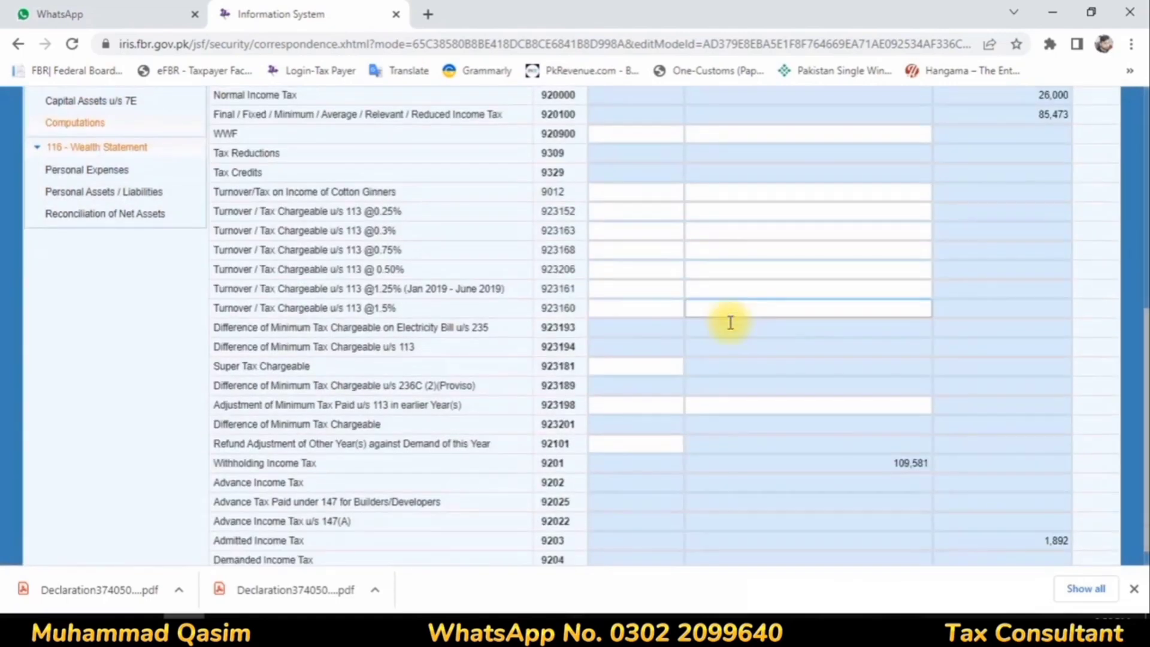
{"action": "scroll", "coordinate": [731, 322], "scroll_direction": "down", "scroll_amount": 1}
{"action": "left_click_drag", "start_coordinate": [211, 515], "coordinate": [1051, 513]}
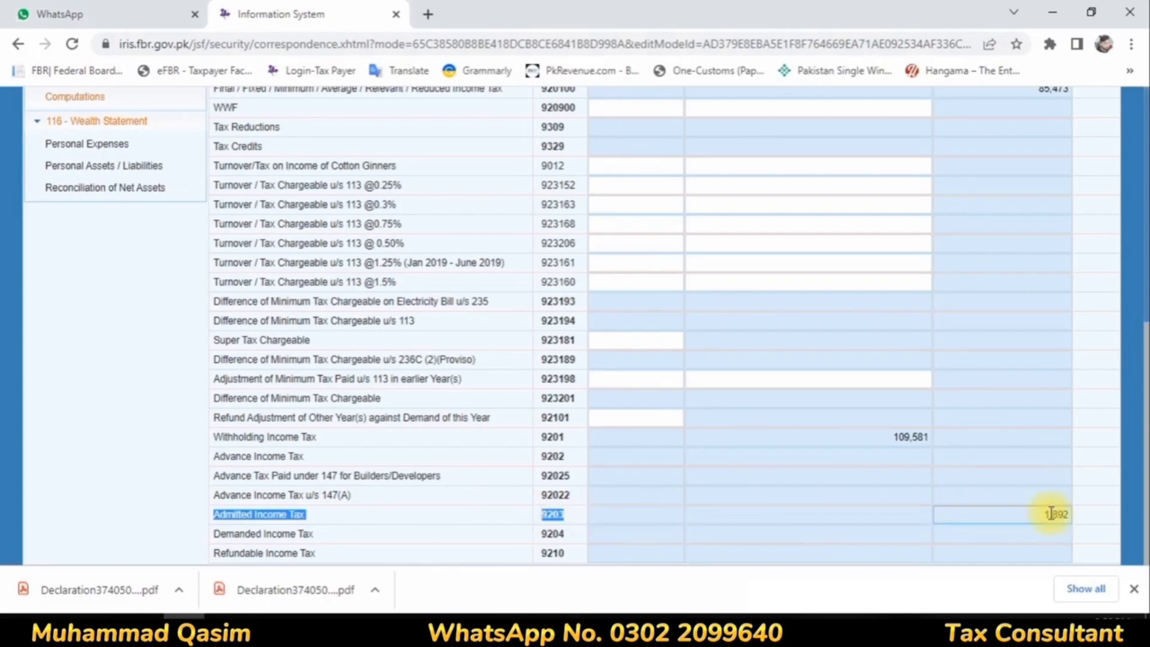
{"action": "double_click", "coordinate": [1052, 514]}
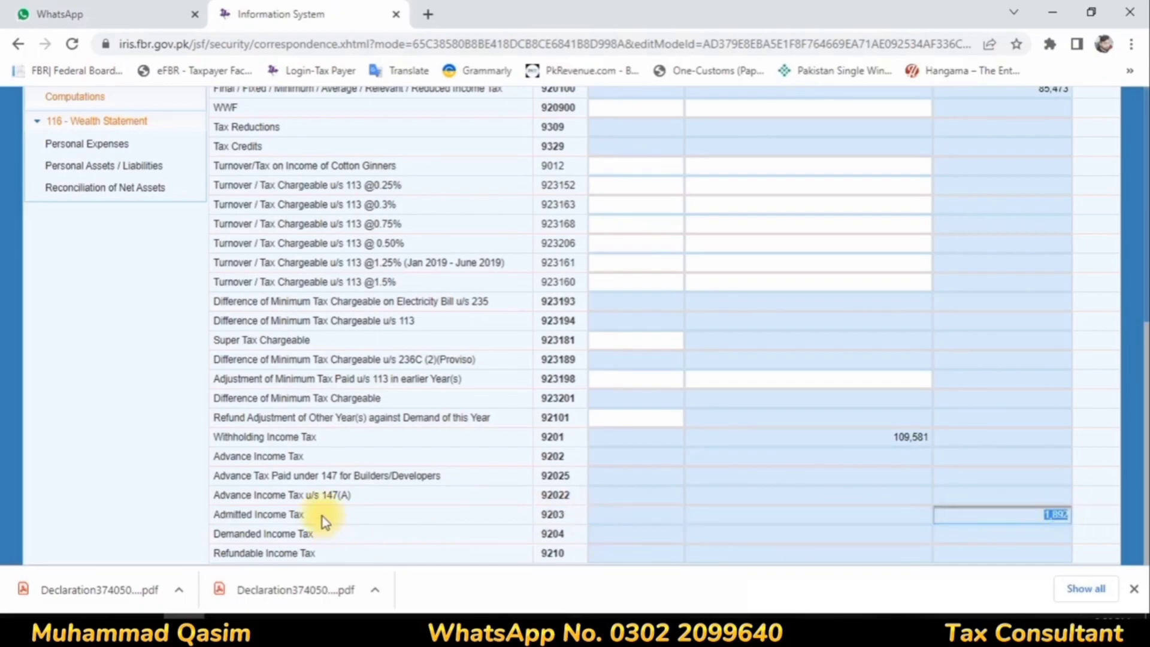
{"action": "left_click", "coordinate": [723, 481]}
{"action": "scroll", "coordinate": [724, 481], "scroll_direction": "up", "scroll_amount": 1}
{"action": "scroll", "coordinate": [724, 481], "scroll_direction": "up", "scroll_amount": 4}
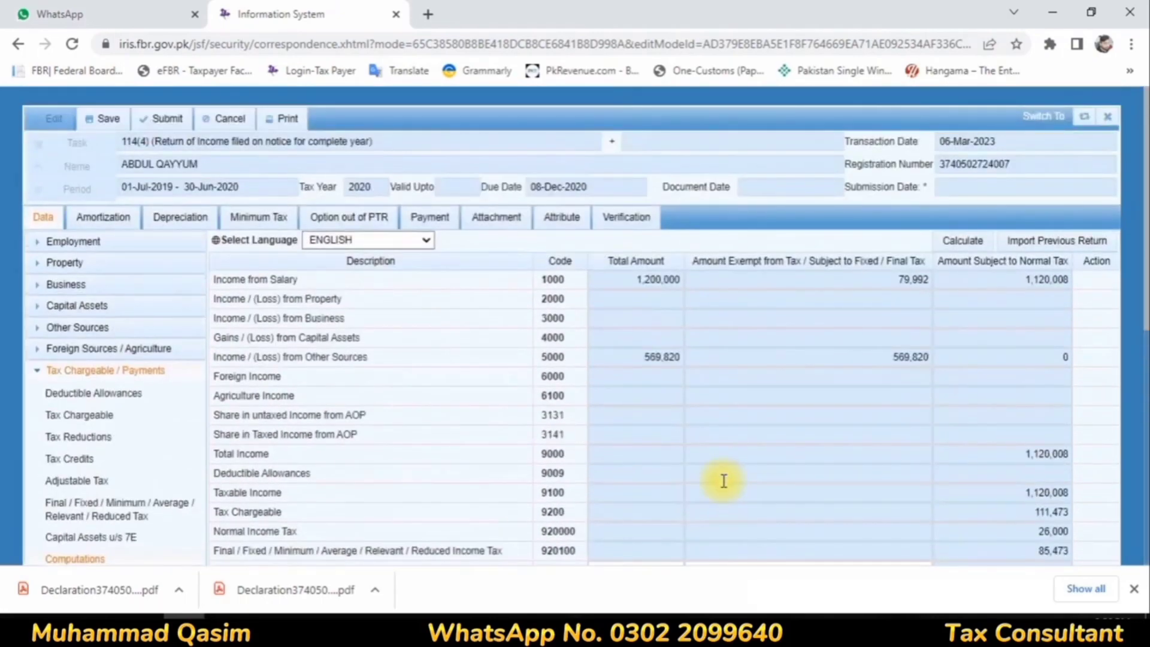
{"action": "scroll", "coordinate": [724, 481], "scroll_direction": "down", "scroll_amount": 8}
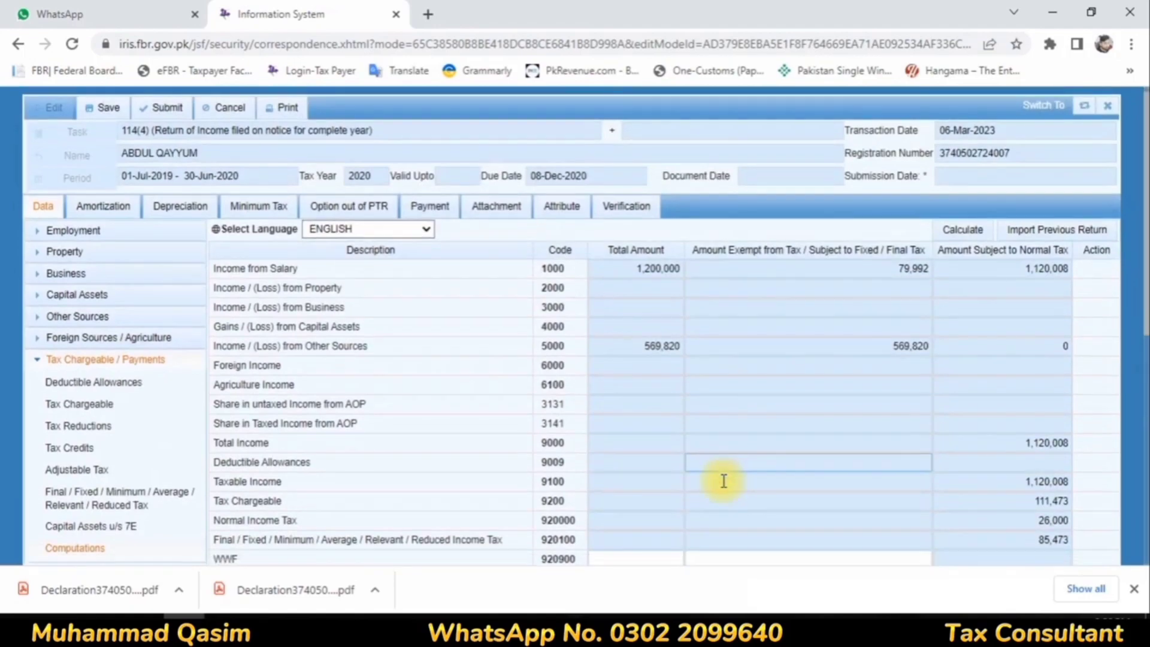
{"action": "scroll", "coordinate": [723, 481], "scroll_direction": "up", "scroll_amount": 8}
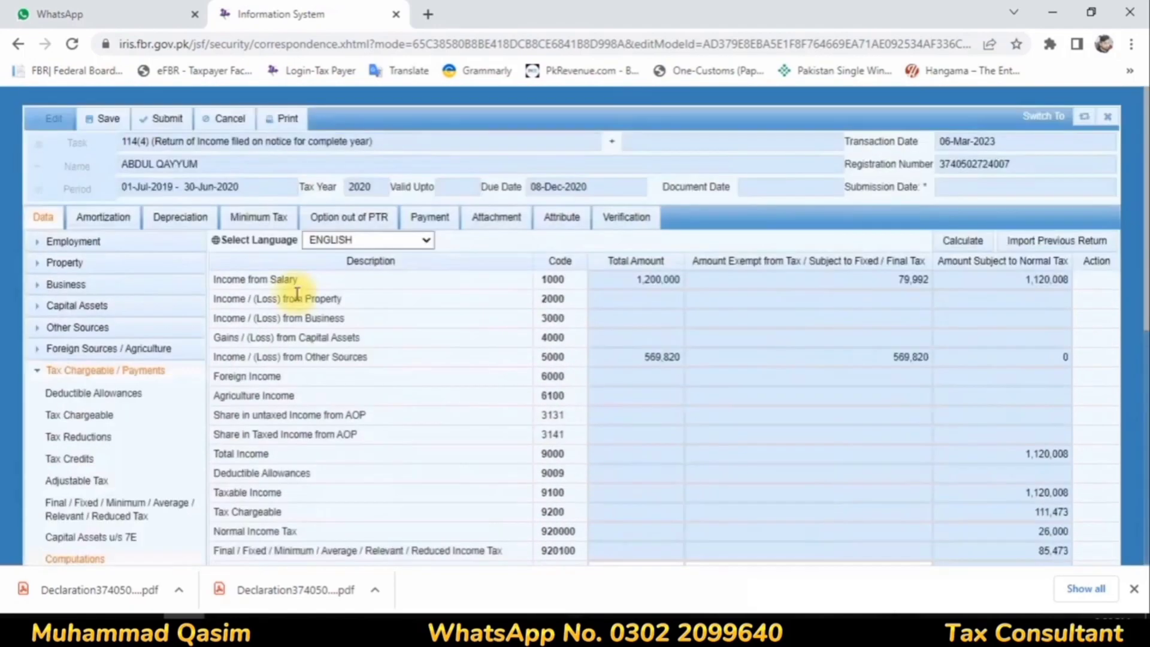
Step: Open the Adjustable Tax schedule and go to the telephone, cellphone and internet bill rows under section 236
{"action": "scroll", "coordinate": [295, 295], "scroll_direction": "down", "scroll_amount": 3}
{"action": "left_click", "coordinate": [76, 312]}
{"action": "scroll", "coordinate": [745, 329], "scroll_direction": "down", "scroll_amount": 15}
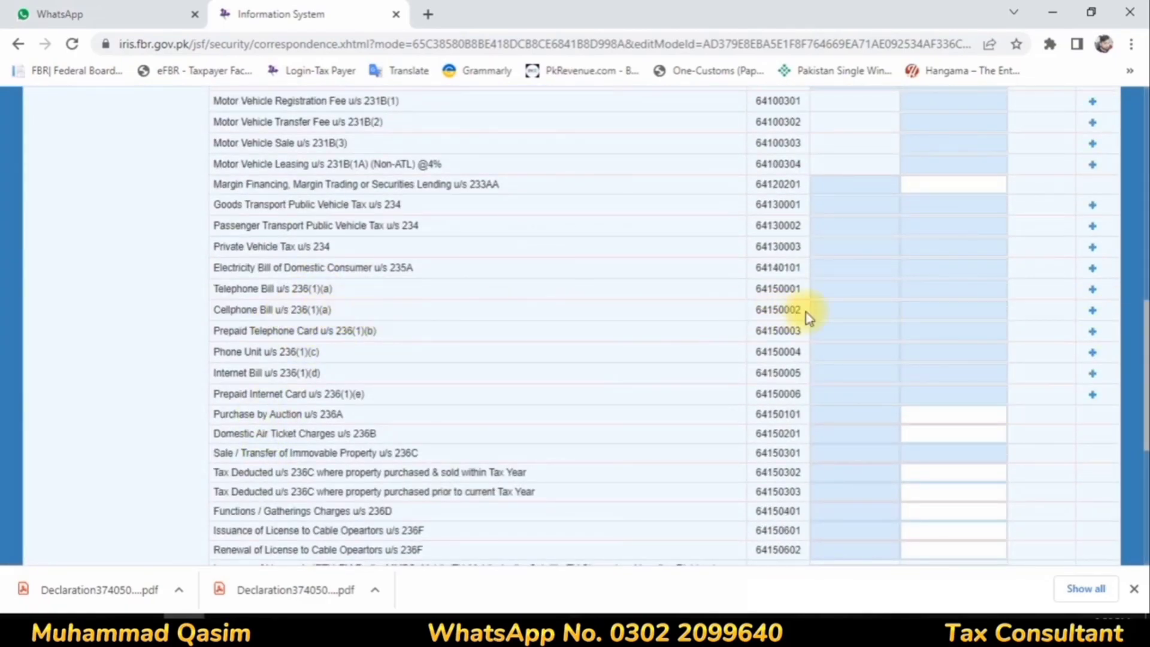
{"action": "left_click", "coordinate": [1092, 310]}
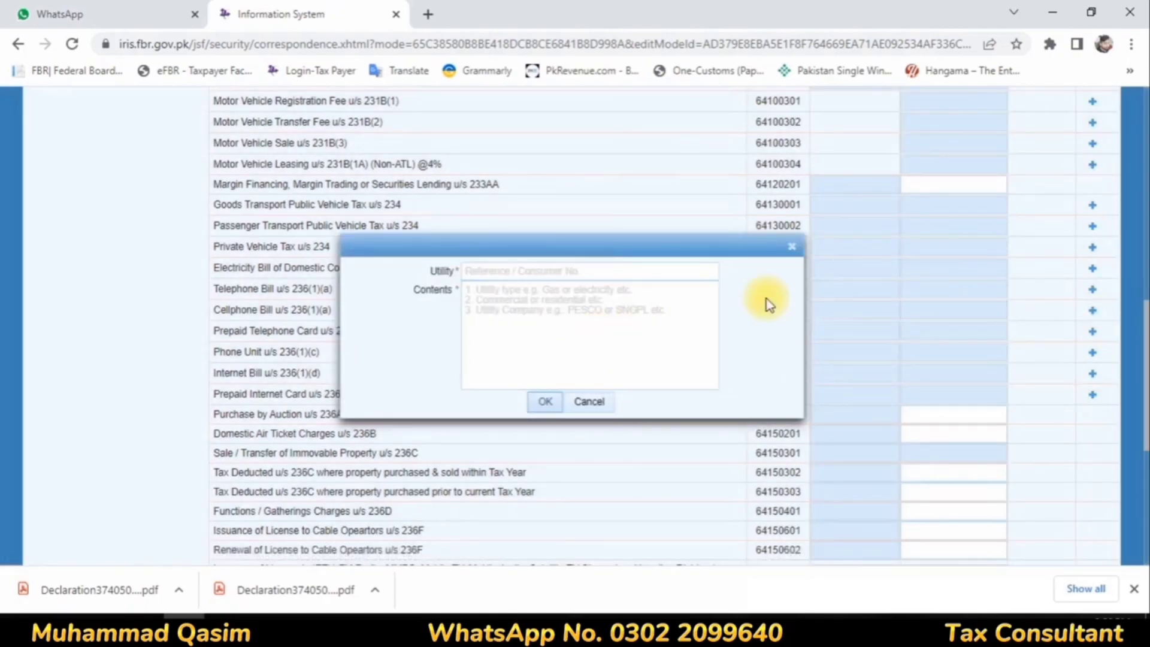
{"action": "left_click", "coordinate": [503, 272]}
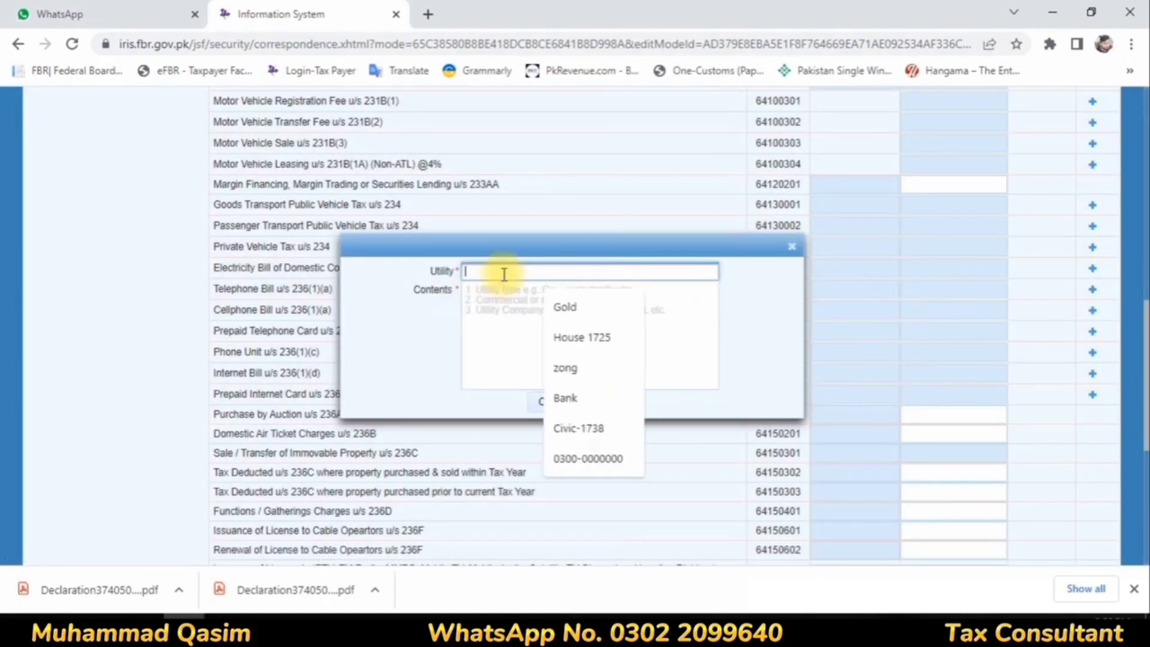
{"action": "type", "text": "118"}
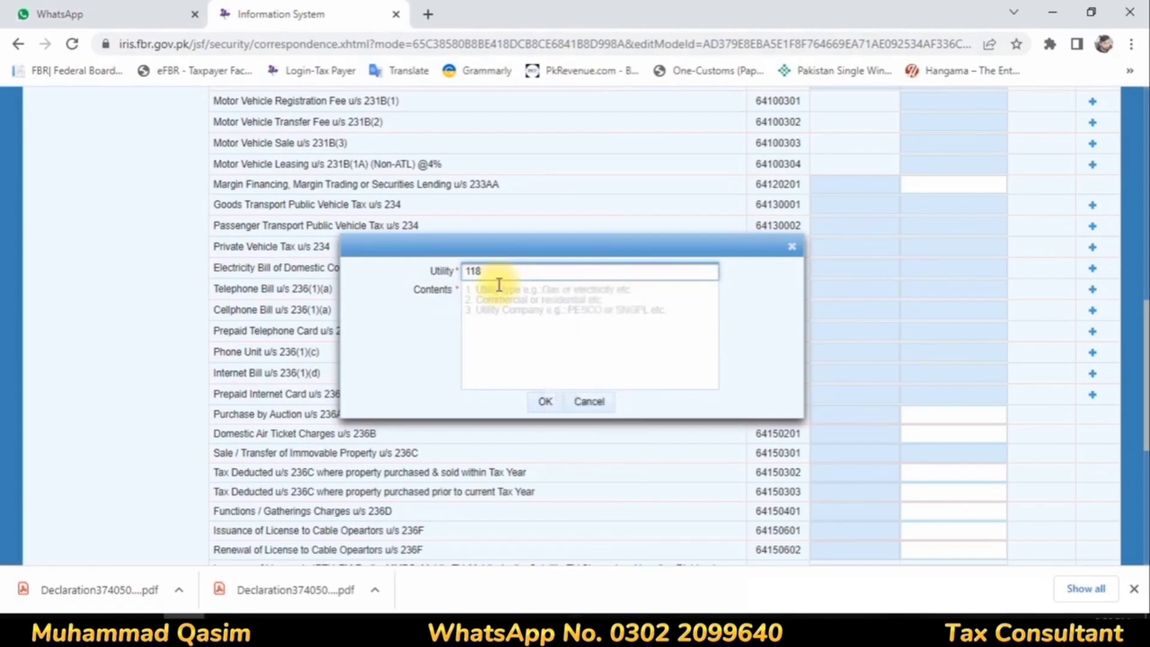
{"action": "left_click", "coordinate": [791, 246]}
Step: Add an entry under Internet Bill u/s 236(1)(d) in Adjustable Tax, with utility internet and a full stop as contents
{"action": "scroll", "coordinate": [783, 325], "scroll_direction": "up", "scroll_amount": 2}
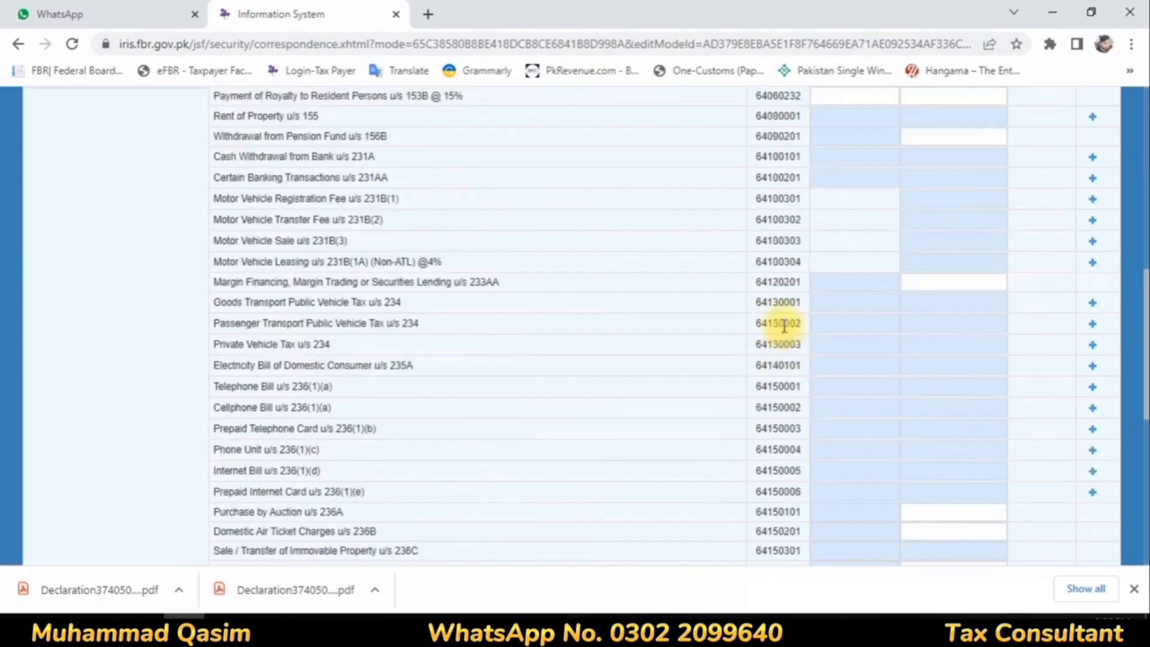
{"action": "scroll", "coordinate": [784, 325], "scroll_direction": "up", "scroll_amount": 1}
{"action": "scroll", "coordinate": [700, 375], "scroll_direction": "up", "scroll_amount": 3}
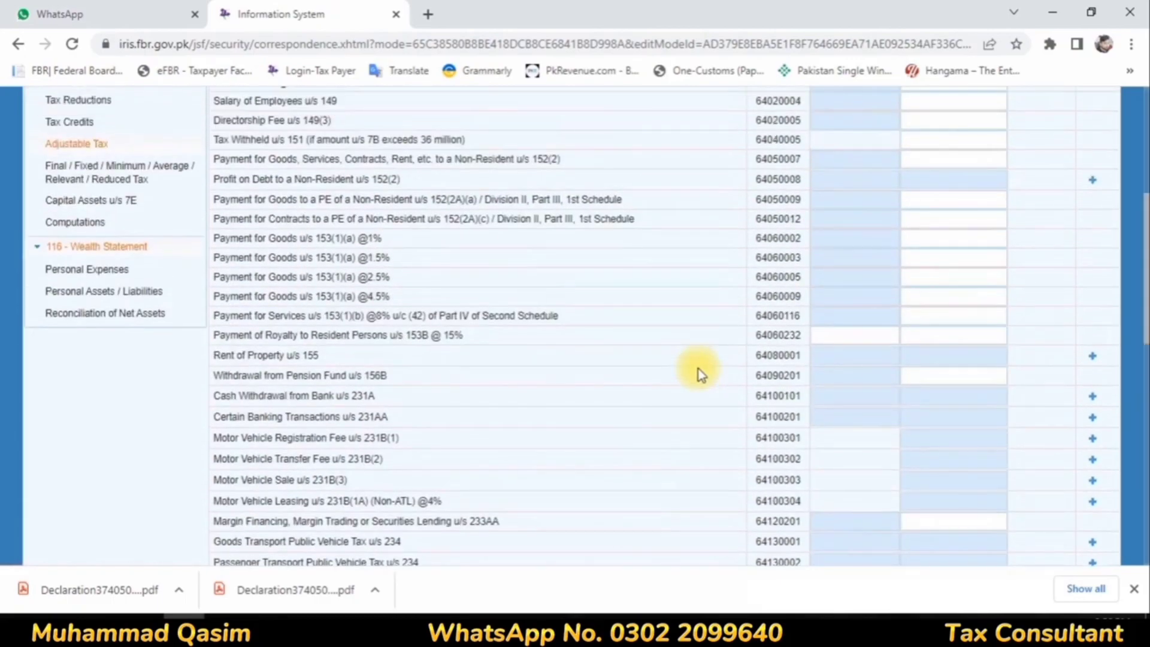
{"action": "scroll", "coordinate": [695, 368], "scroll_direction": "up", "scroll_amount": 1}
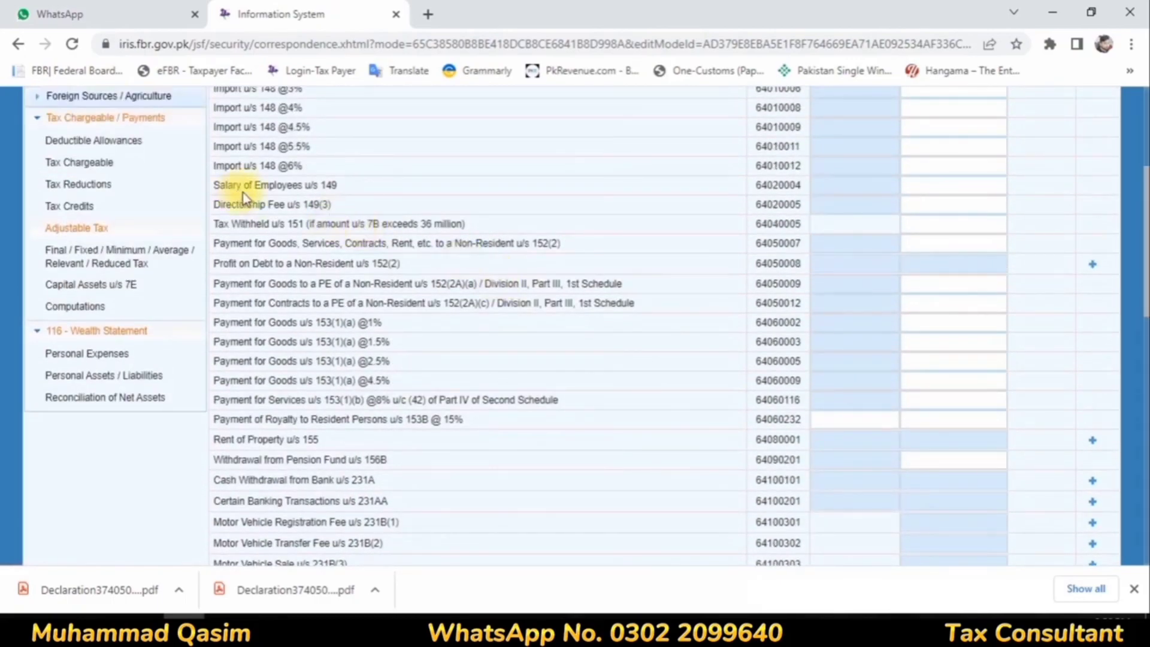
{"action": "left_click_drag", "start_coordinate": [256, 188], "coordinate": [299, 187]}
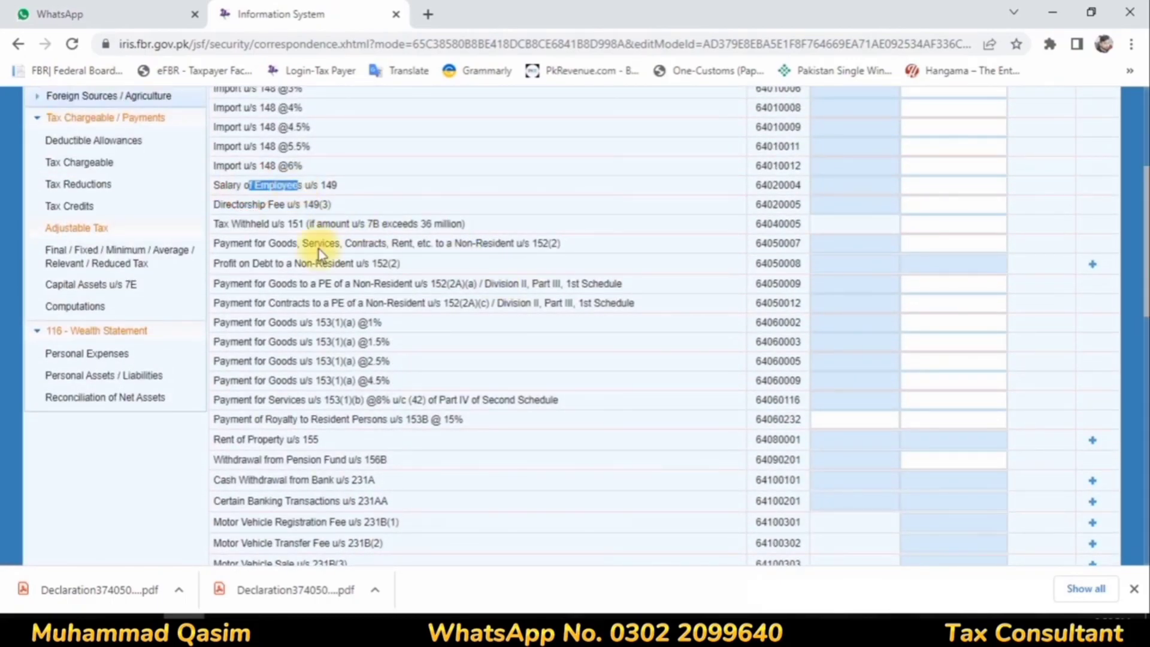
{"action": "scroll", "coordinate": [323, 269], "scroll_direction": "down", "scroll_amount": 5}
{"action": "left_click_drag", "start_coordinate": [268, 372], "coordinate": [830, 374]}
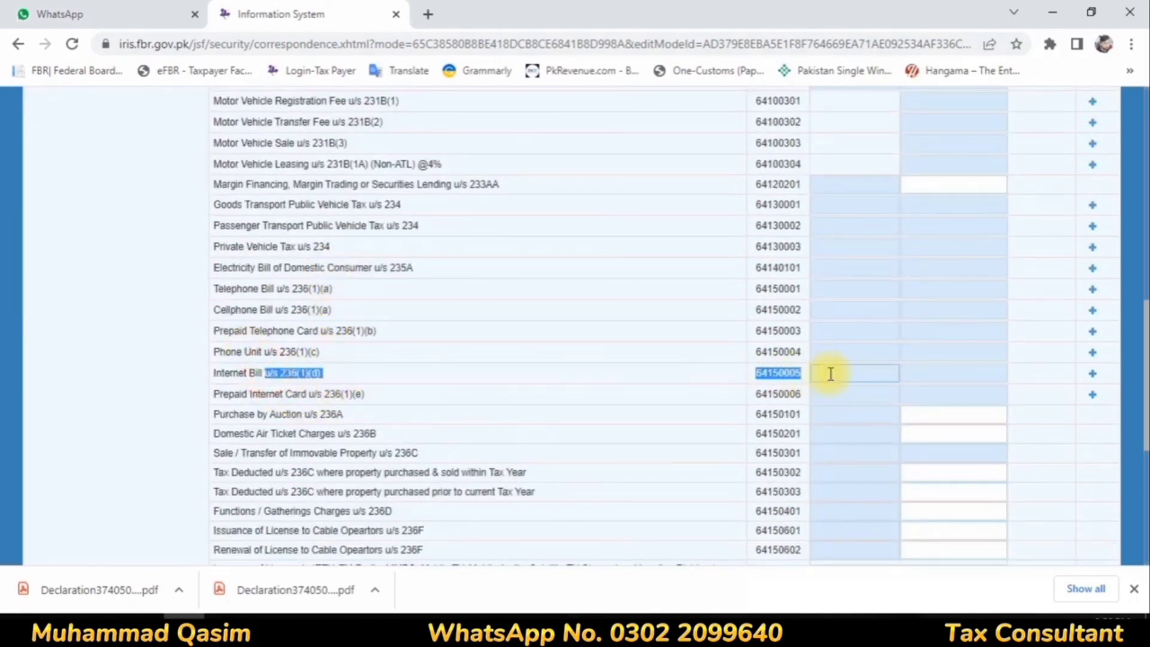
{"action": "left_click", "coordinate": [1092, 373]}
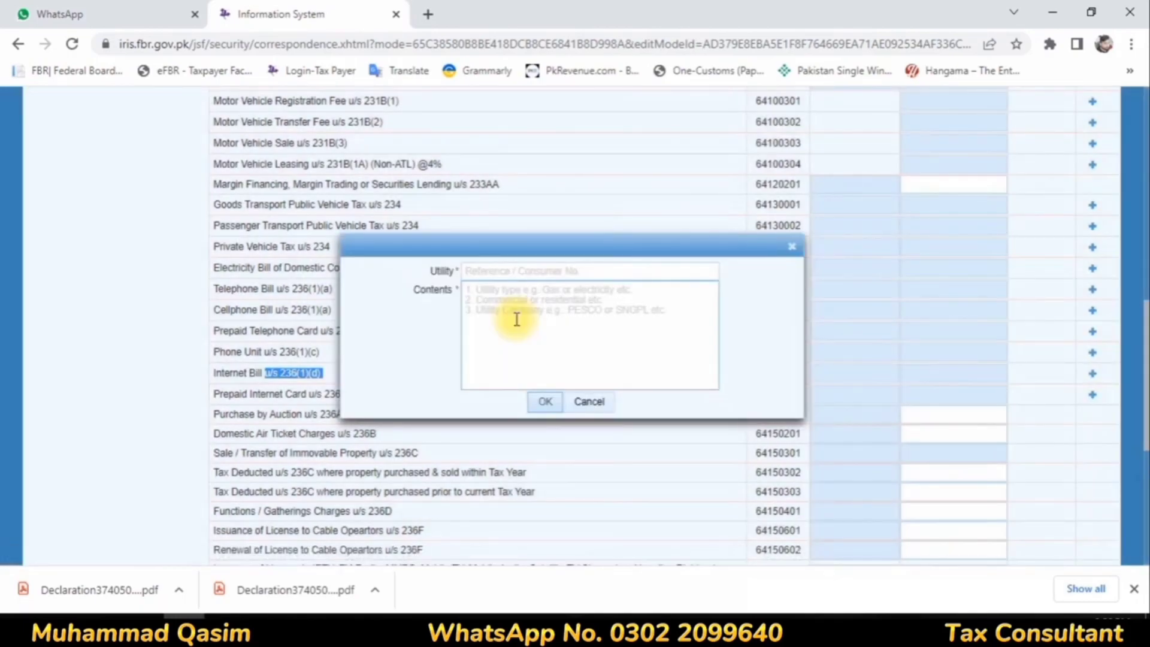
{"action": "left_click", "coordinate": [478, 269]}
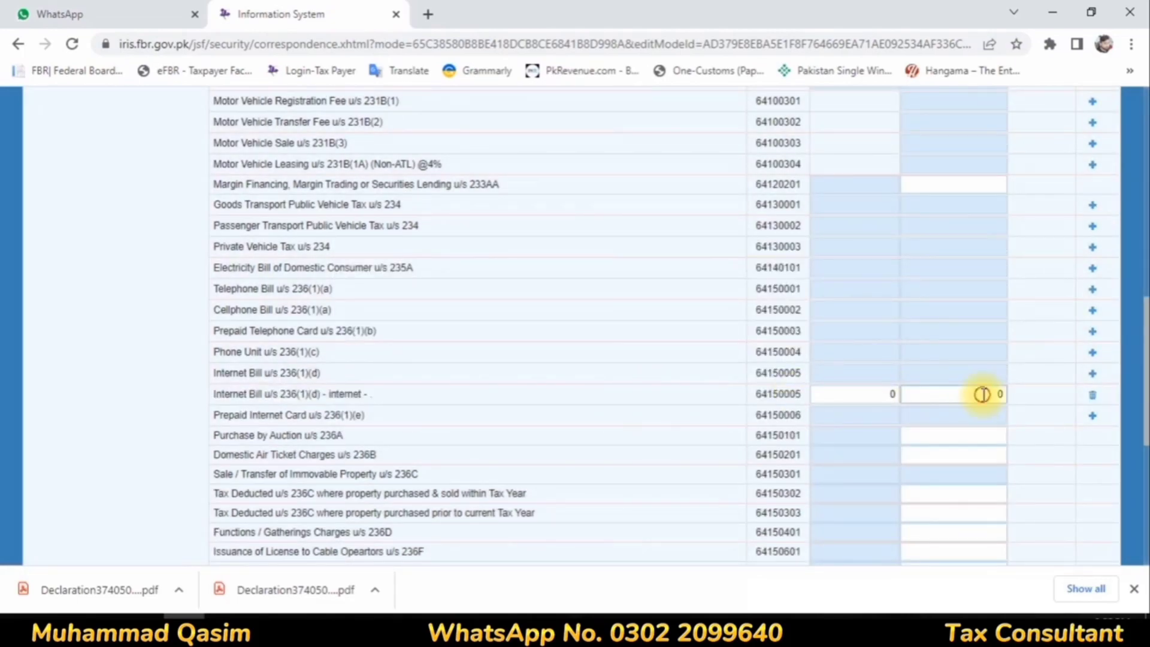
Step: Set the tax collected on the internet bill entry to 1880
{"action": "left_click", "coordinate": [983, 394]}
{"action": "type", "text": "188"}
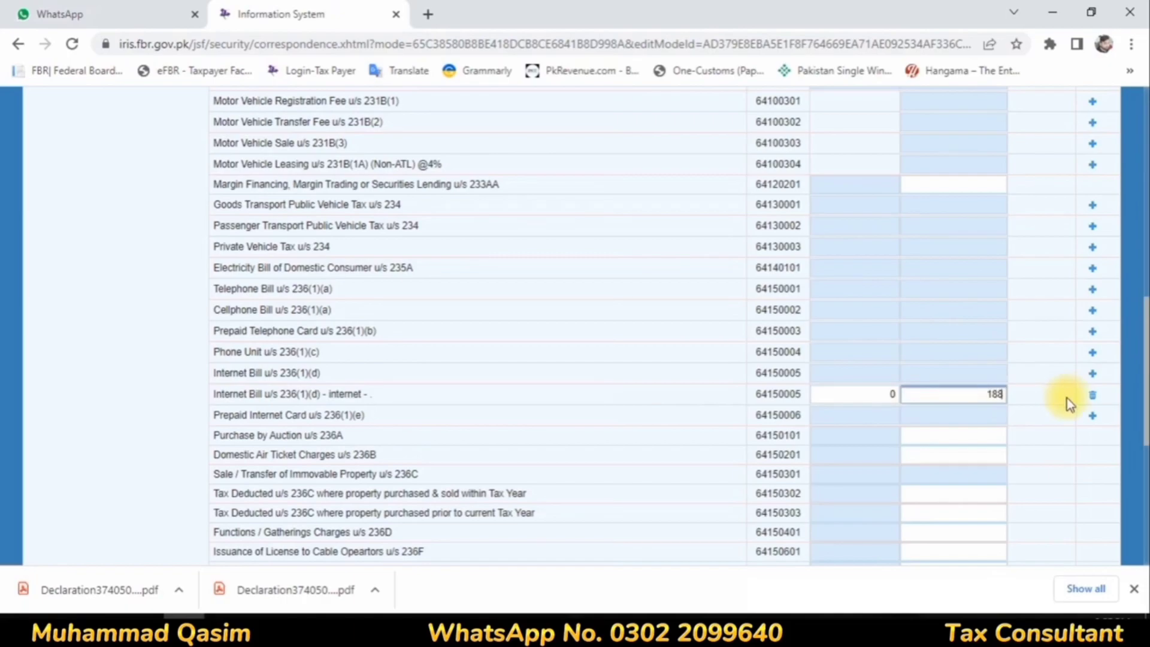
{"action": "type", "text": "0"}
{"action": "left_click", "coordinate": [956, 439]}
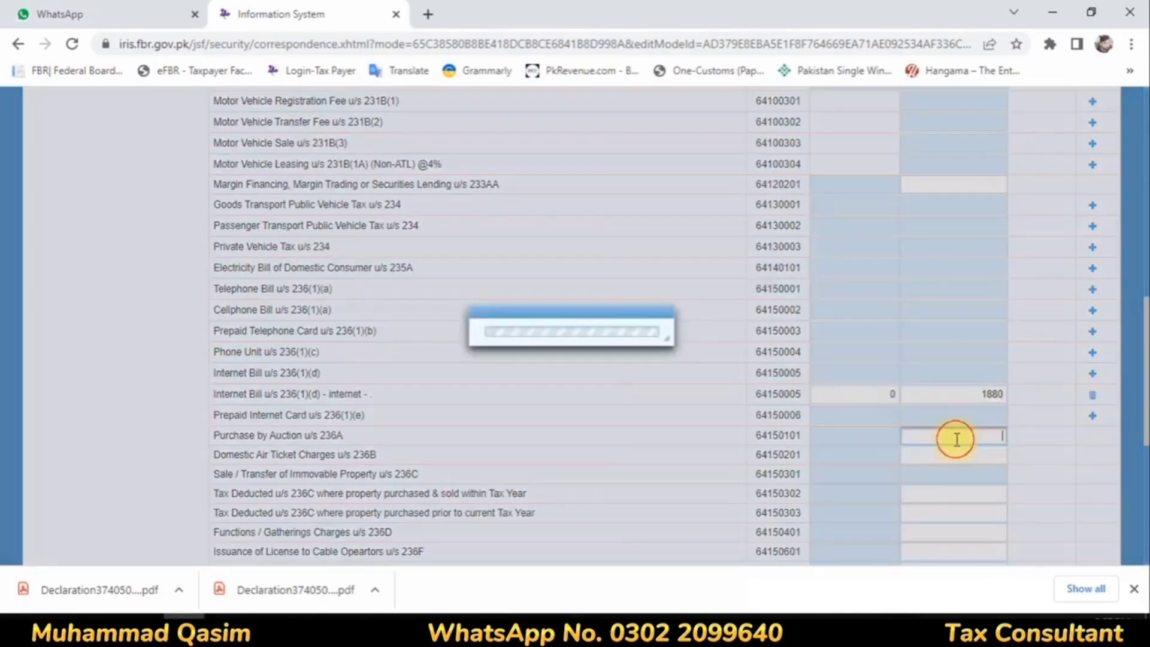
Step: Check the Computations schedule for the effect of the internet bill tax on the payable tax
{"action": "scroll", "coordinate": [396, 377], "scroll_direction": "up", "scroll_amount": 6}
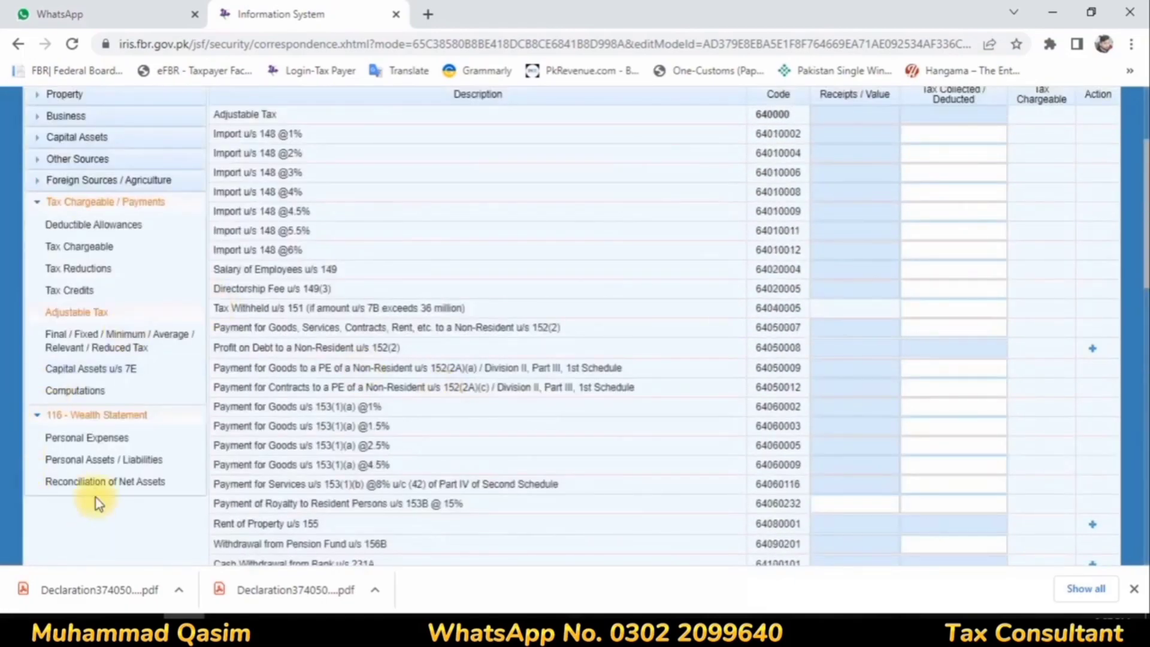
{"action": "left_click", "coordinate": [75, 391]}
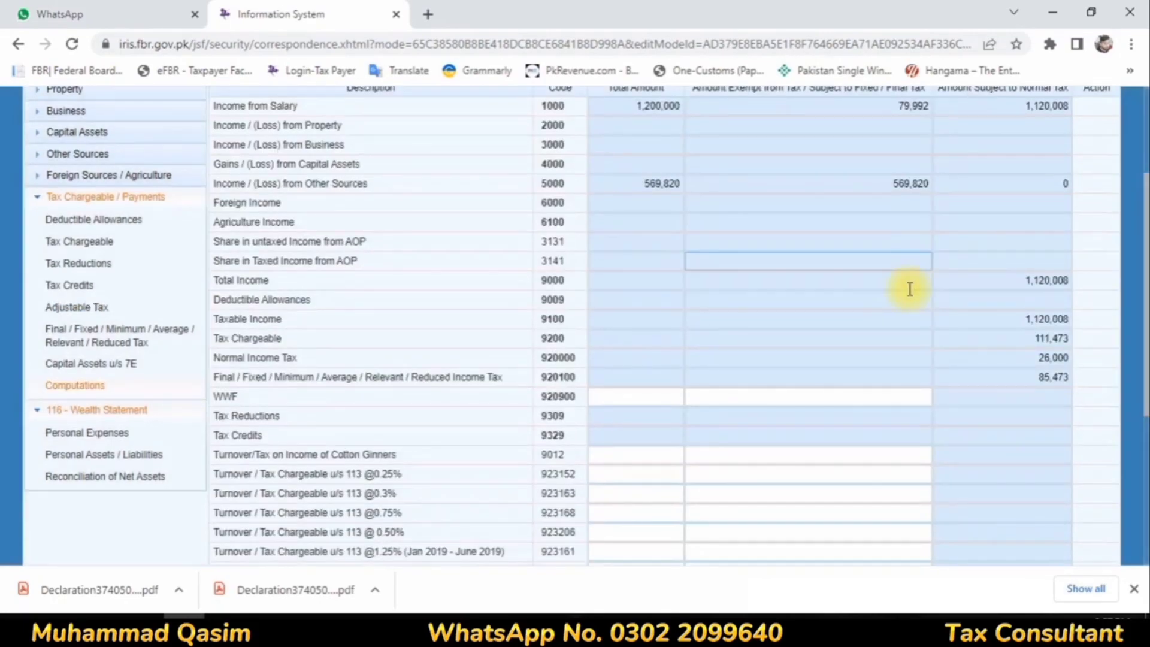
{"action": "scroll", "coordinate": [909, 289], "scroll_direction": "down", "scroll_amount": 5}
{"action": "scroll", "coordinate": [834, 343], "scroll_direction": "up", "scroll_amount": 7}
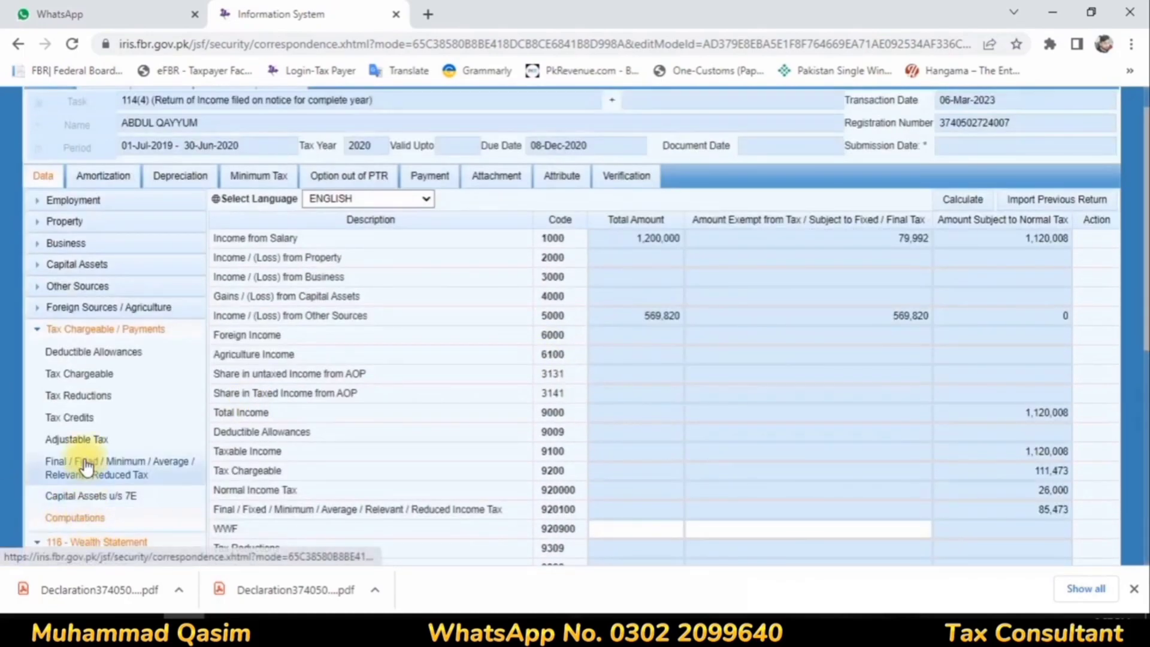
Step: In Adjustable Tax, set the tax collected on the internet bill entry to 1895 and recalculate the return
{"action": "left_click", "coordinate": [77, 439]}
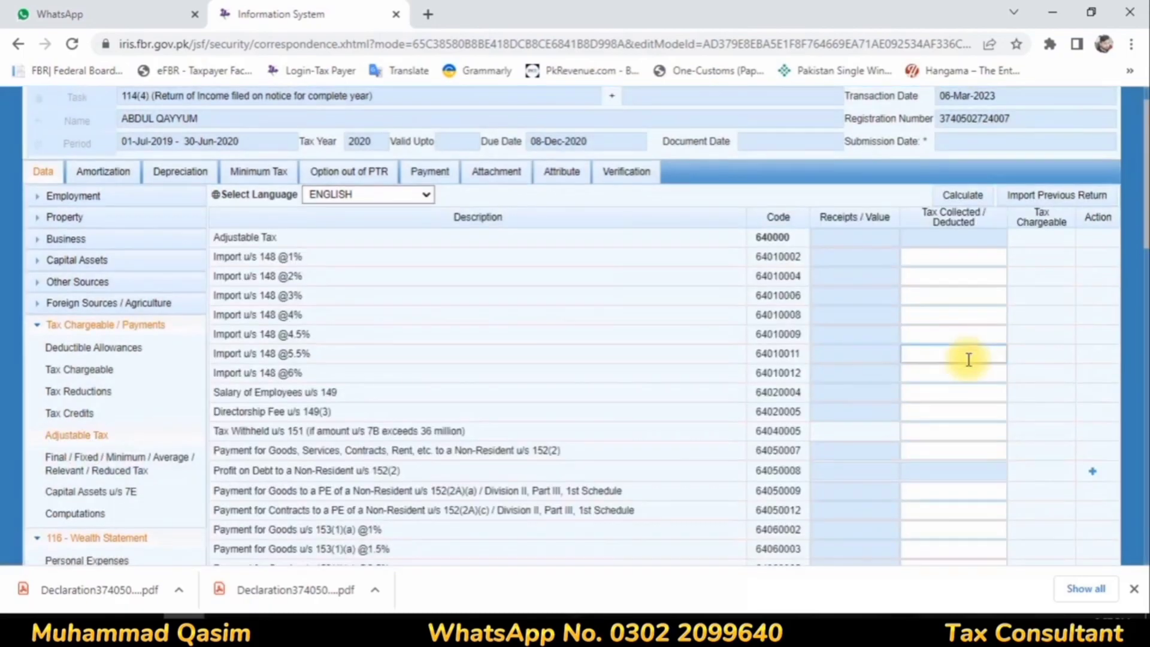
{"action": "scroll", "coordinate": [968, 359], "scroll_direction": "down", "scroll_amount": 10}
{"action": "left_click", "coordinate": [973, 358]}
{"action": "type", "text": "18893"}
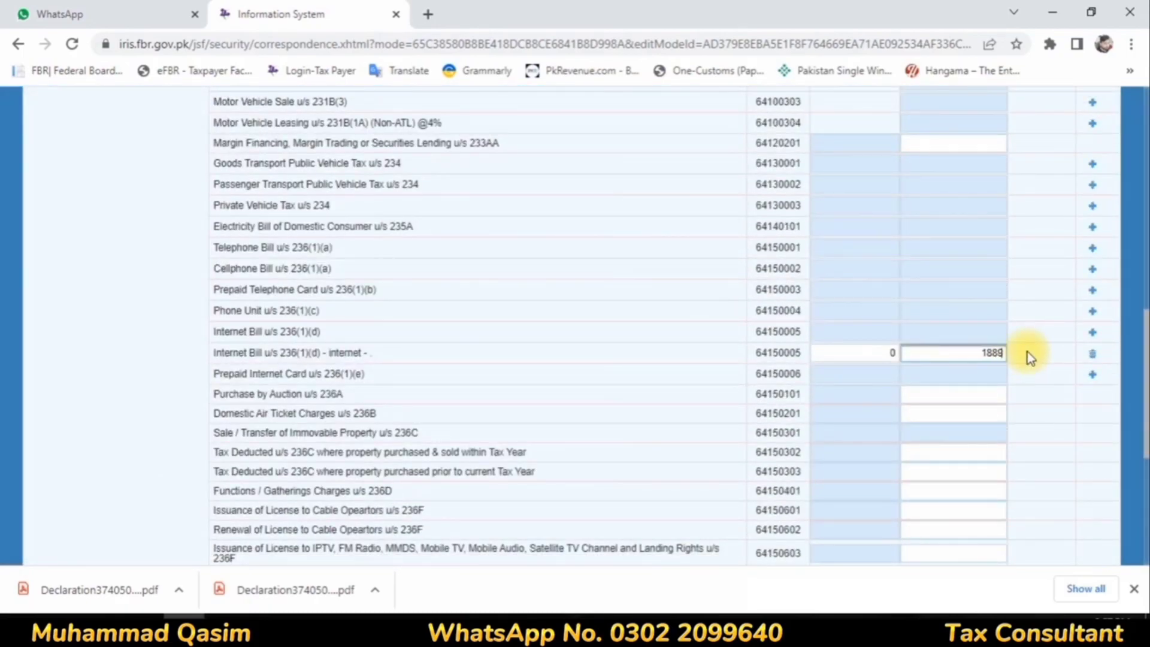
{"action": "key", "text": "BackSpace"}
{"action": "key", "text": "BackSpace"}
{"action": "key", "text": "BackSpace"}
{"action": "type", "text": "95"}
{"action": "left_click", "coordinate": [978, 395]}
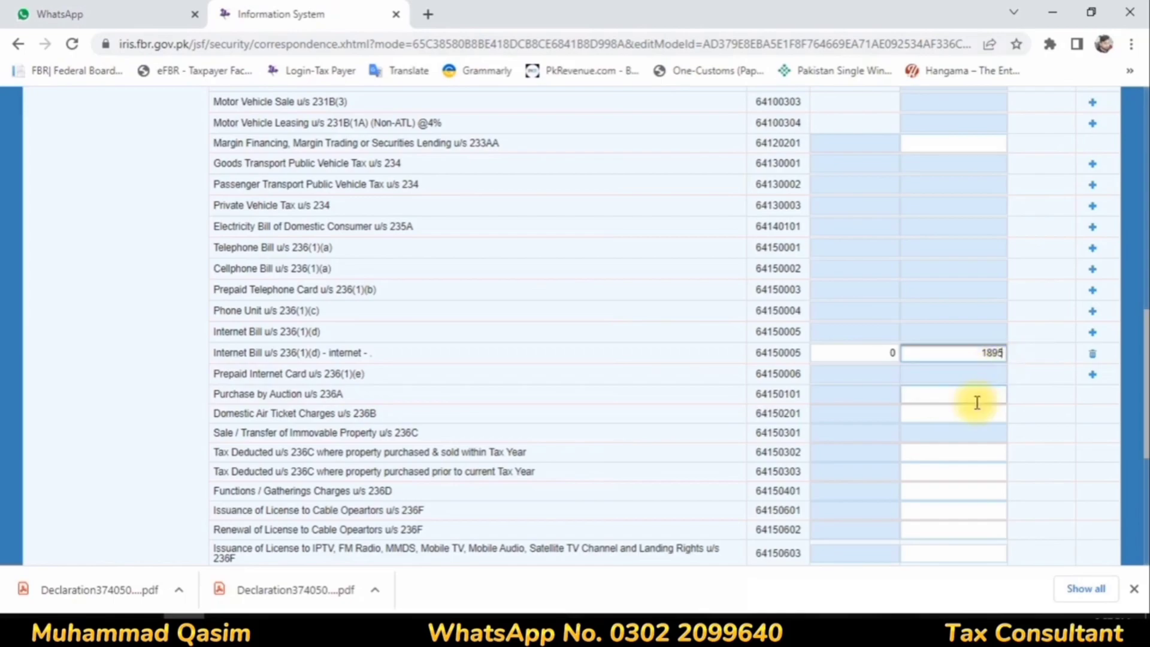
{"action": "scroll", "coordinate": [964, 336], "scroll_direction": "up", "scroll_amount": 10}
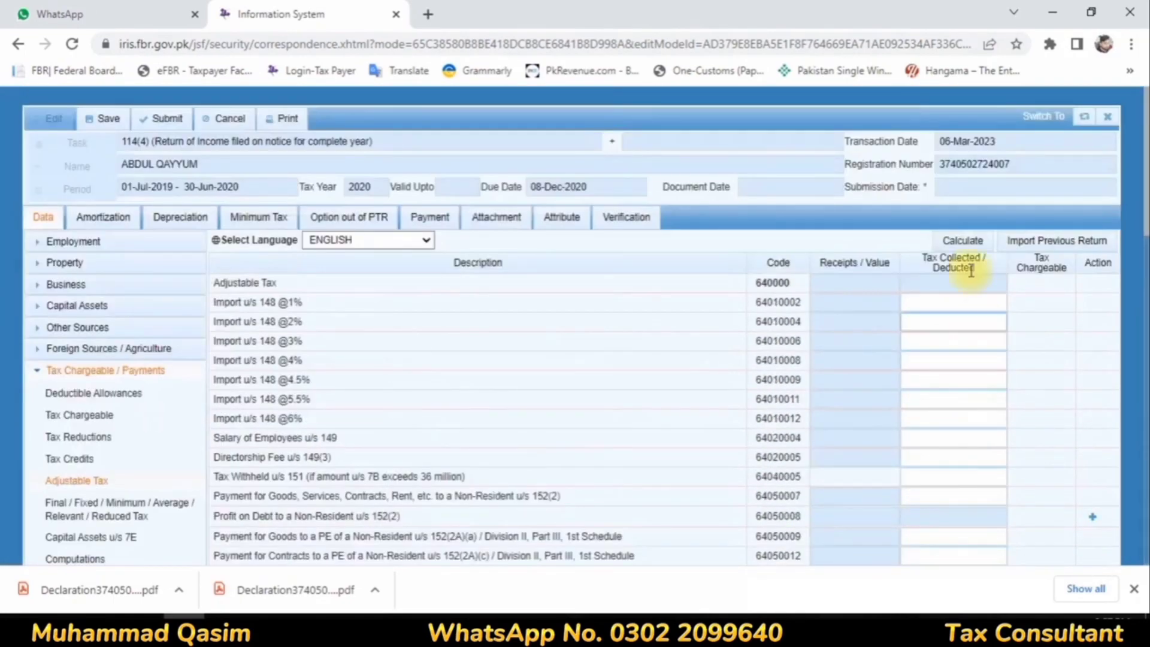
{"action": "left_click", "coordinate": [972, 242]}
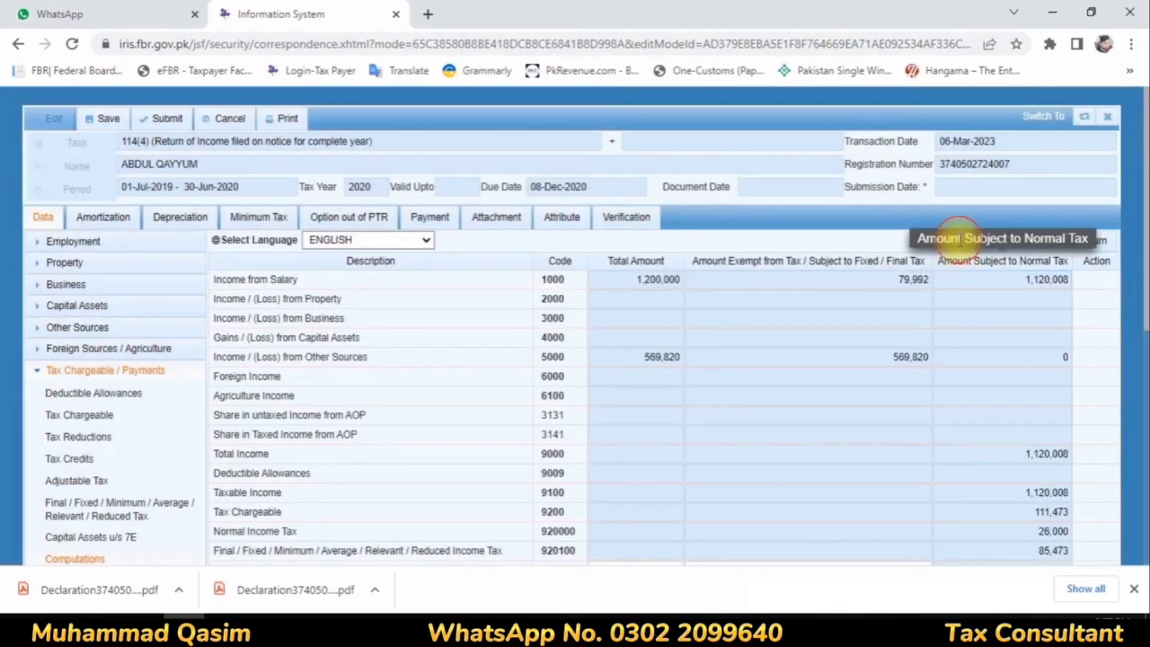
Step: Check the Withholding Income Tax and Refundable Income Tax rows in Computations
{"action": "scroll", "coordinate": [828, 344], "scroll_direction": "down", "scroll_amount": 8}
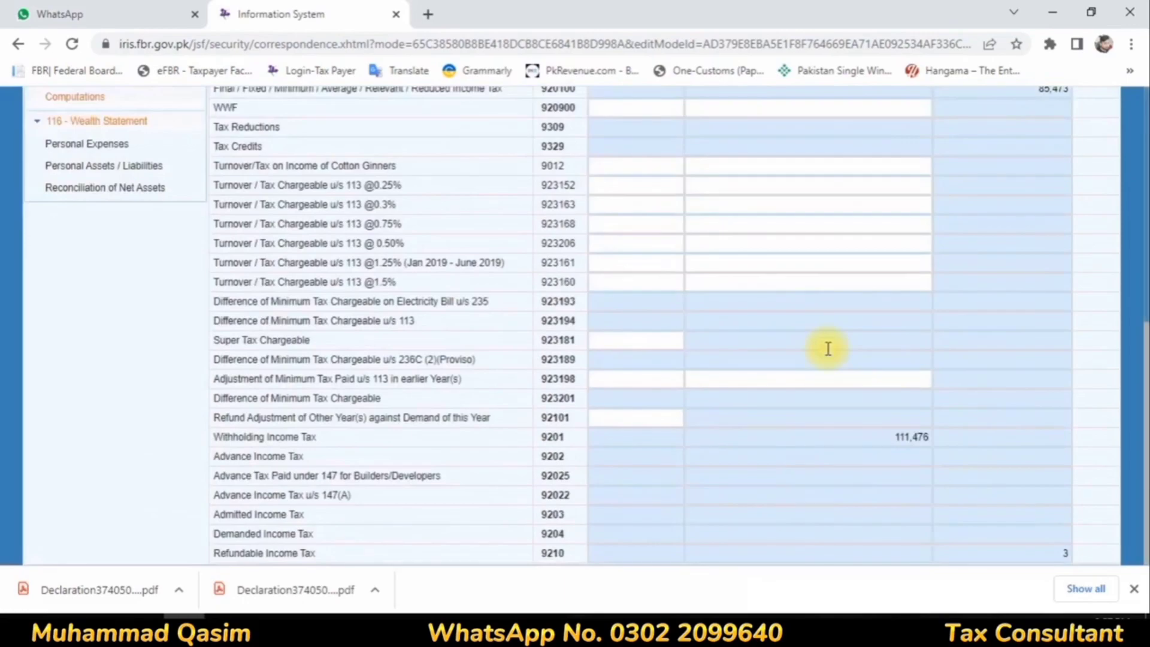
{"action": "left_click_drag", "start_coordinate": [220, 554], "coordinate": [1077, 557]}
{"action": "scroll", "coordinate": [898, 464], "scroll_direction": "up", "scroll_amount": 8}
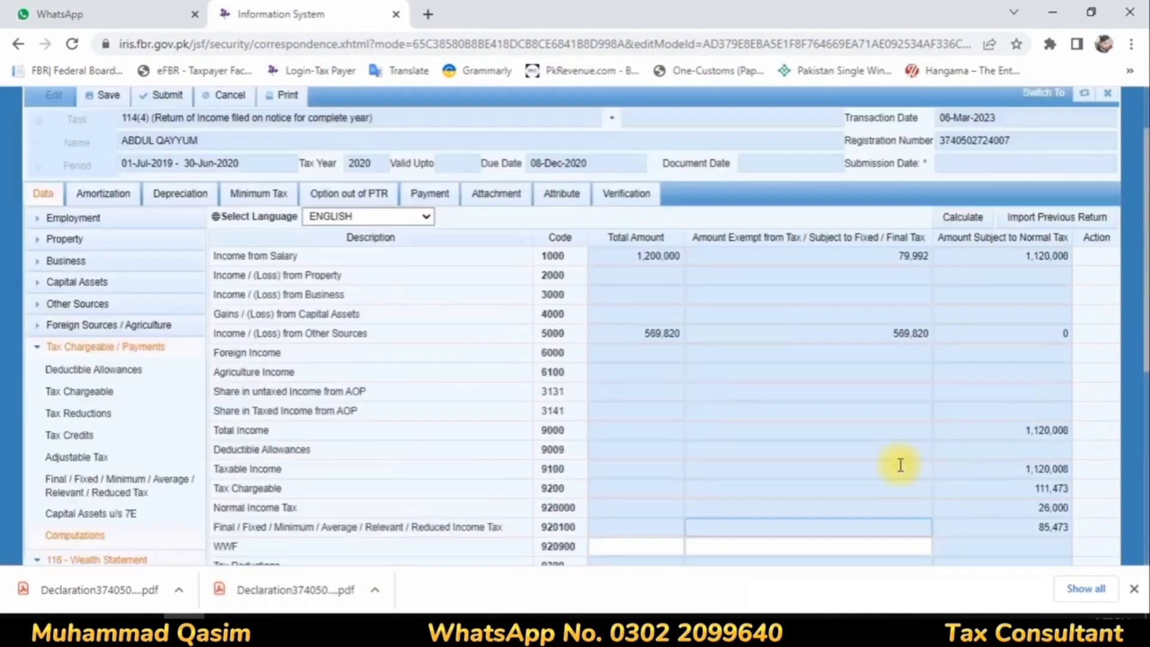
Step: In Personal Assets / Liabilities, set the Bank Al Habib investment to 5,386,358 and recalculate the wealth statement
{"action": "left_click", "coordinate": [624, 218]}
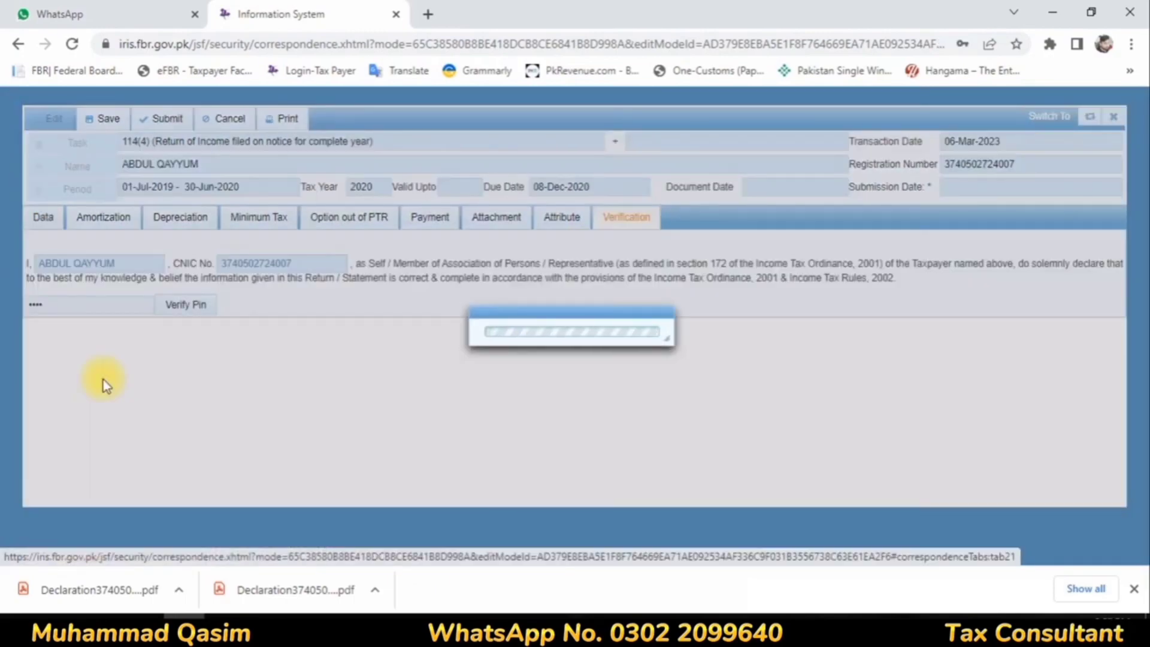
{"action": "scroll", "coordinate": [118, 454], "scroll_direction": "down", "scroll_amount": 7}
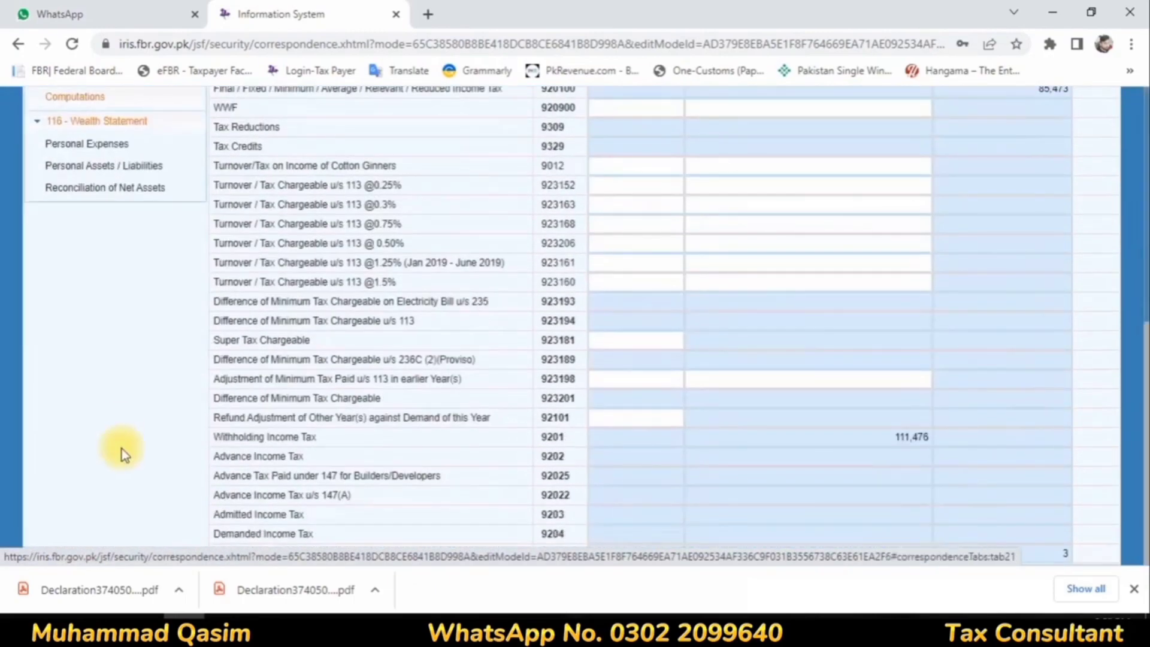
{"action": "left_click", "coordinate": [103, 188]}
{"action": "left_click", "coordinate": [103, 514]}
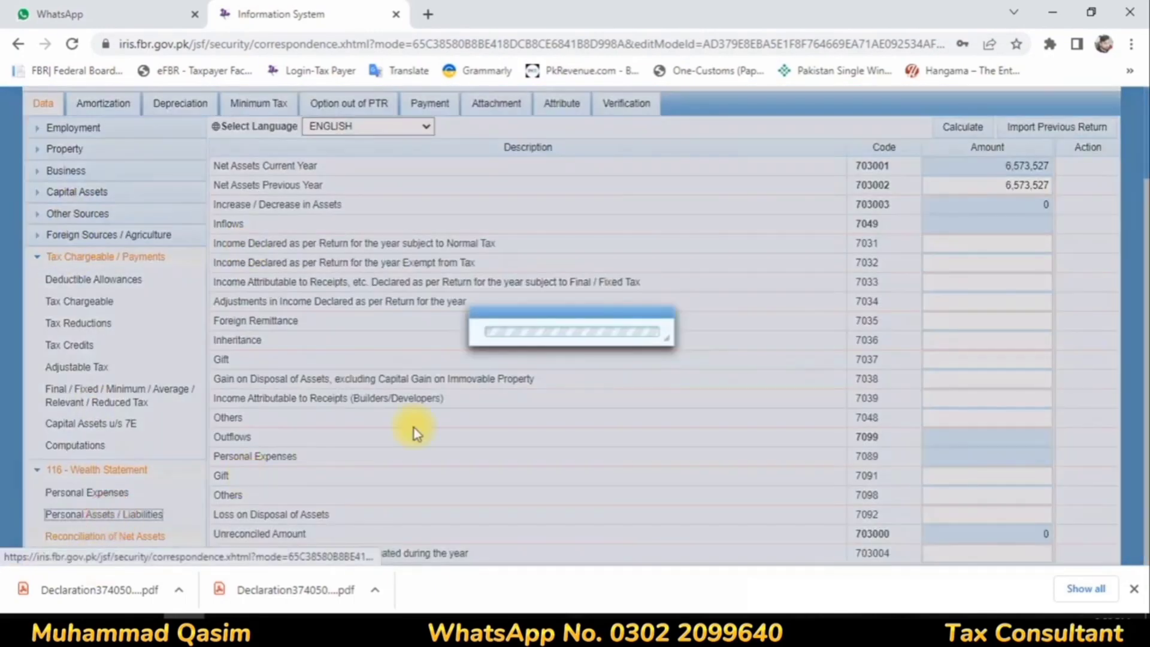
{"action": "scroll", "coordinate": [1057, 373], "scroll_direction": "down", "scroll_amount": 2}
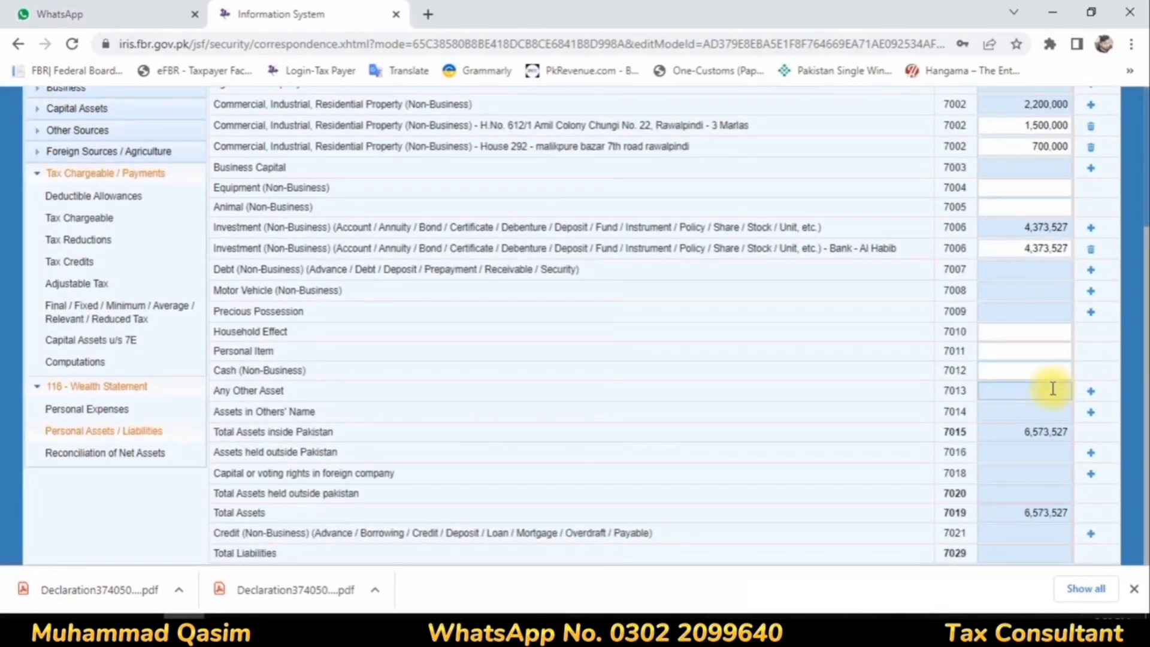
{"action": "left_click", "coordinate": [1016, 251]}
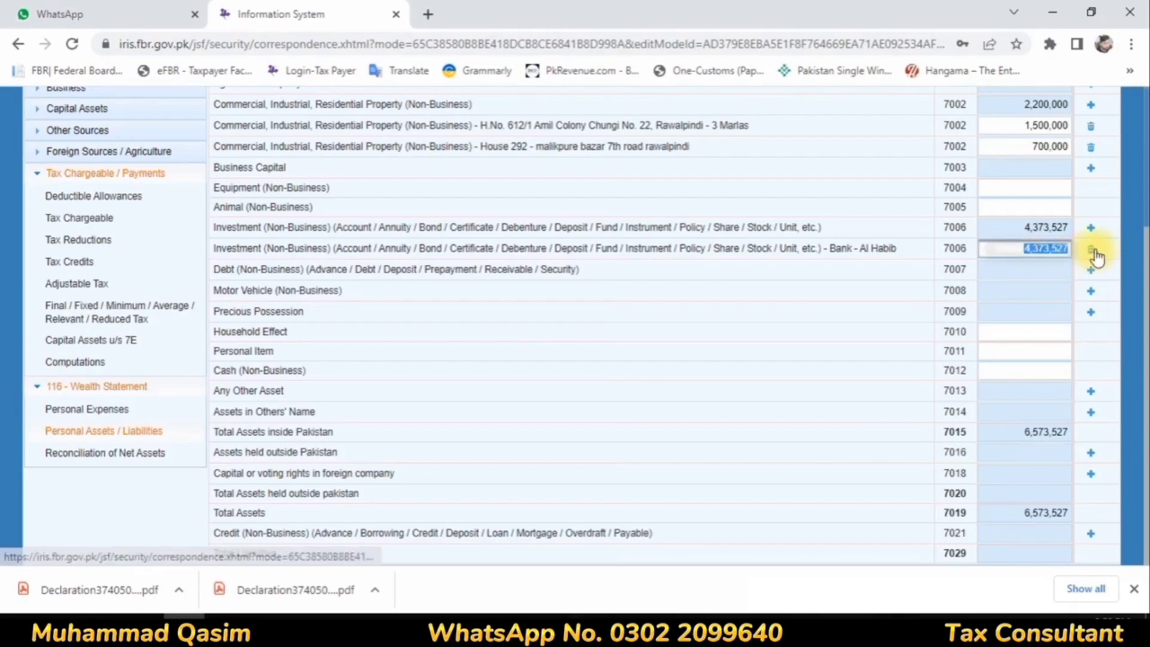
{"action": "type", "text": "5386358"}
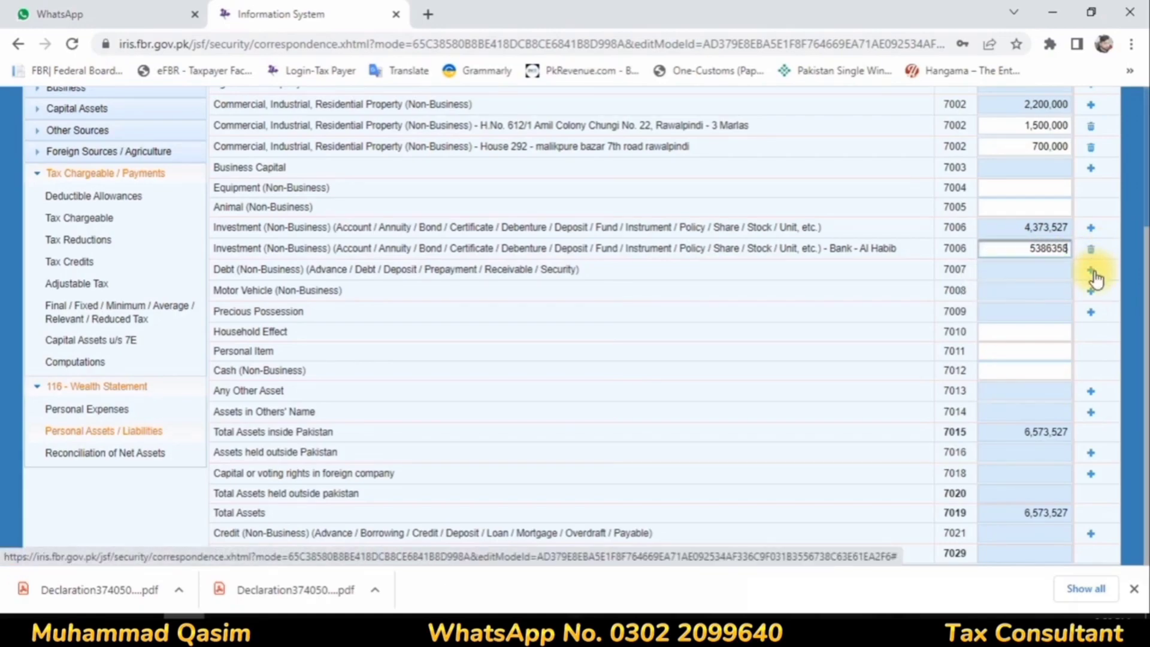
{"action": "left_click", "coordinate": [538, 460]}
{"action": "scroll", "coordinate": [628, 314], "scroll_direction": "up", "scroll_amount": 3}
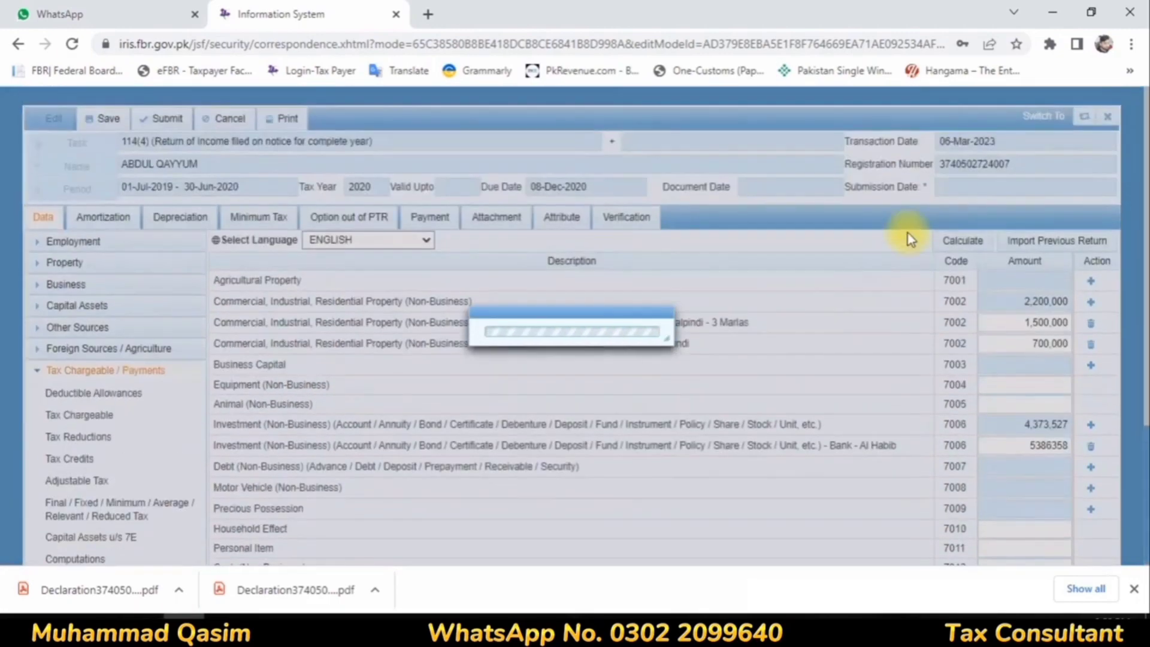
{"action": "left_click", "coordinate": [961, 244]}
{"action": "scroll", "coordinate": [883, 313], "scroll_direction": "down", "scroll_amount": 3}
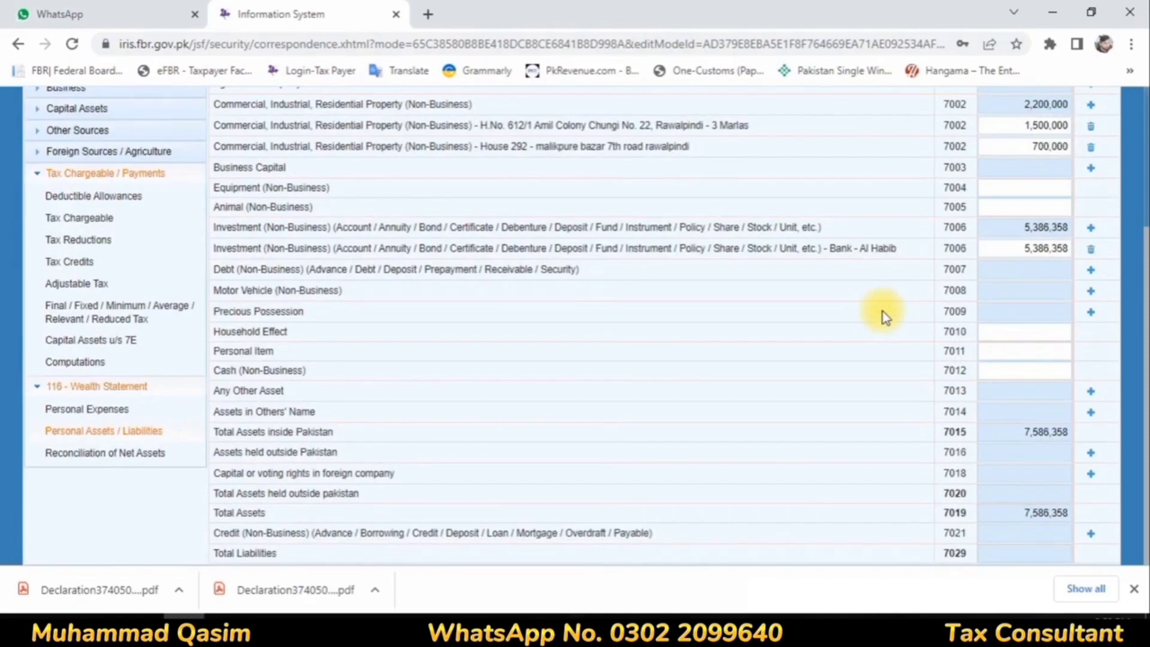
Step: In Personal Expenses, enter 647,407 for Other Personal / Household Expenses and 109,581 for Rates / Taxes / Charge / Cess, and calculate
{"action": "left_click", "coordinate": [113, 453]}
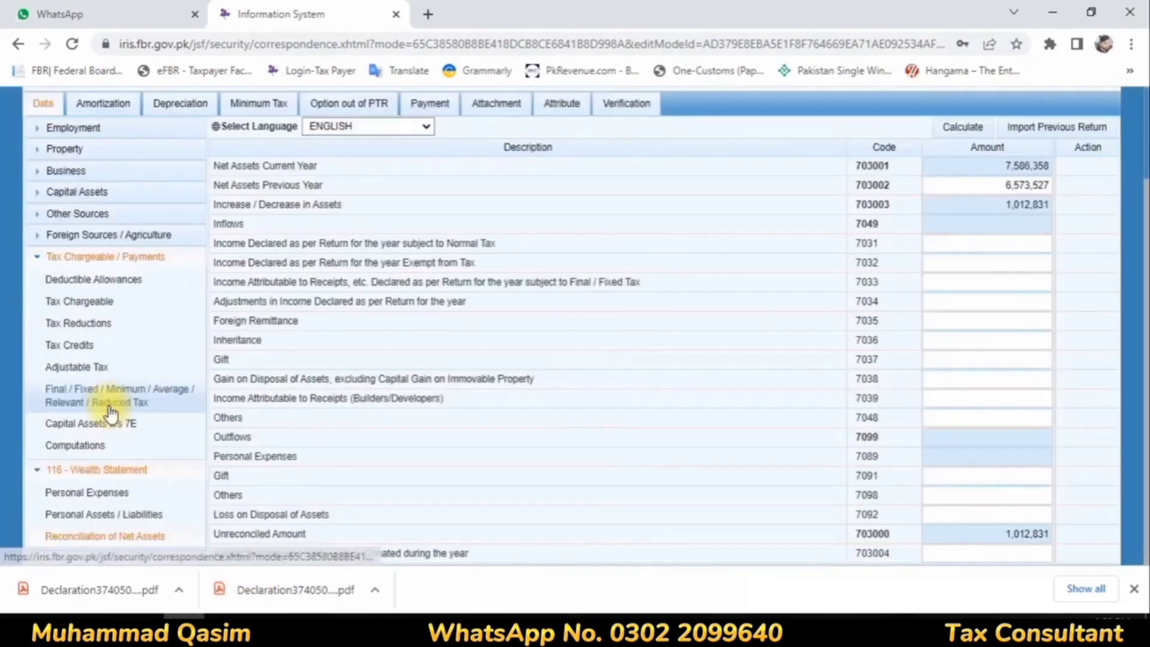
{"action": "left_click", "coordinate": [89, 491]}
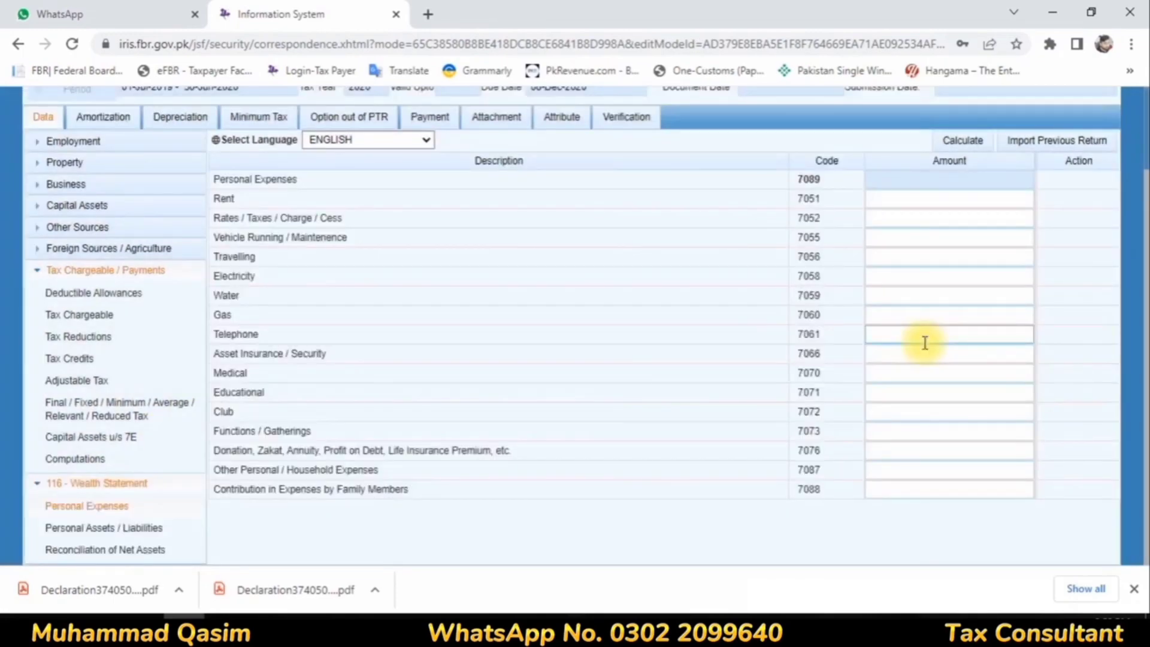
{"action": "left_click", "coordinate": [994, 475]}
{"action": "type", "text": "647407"}
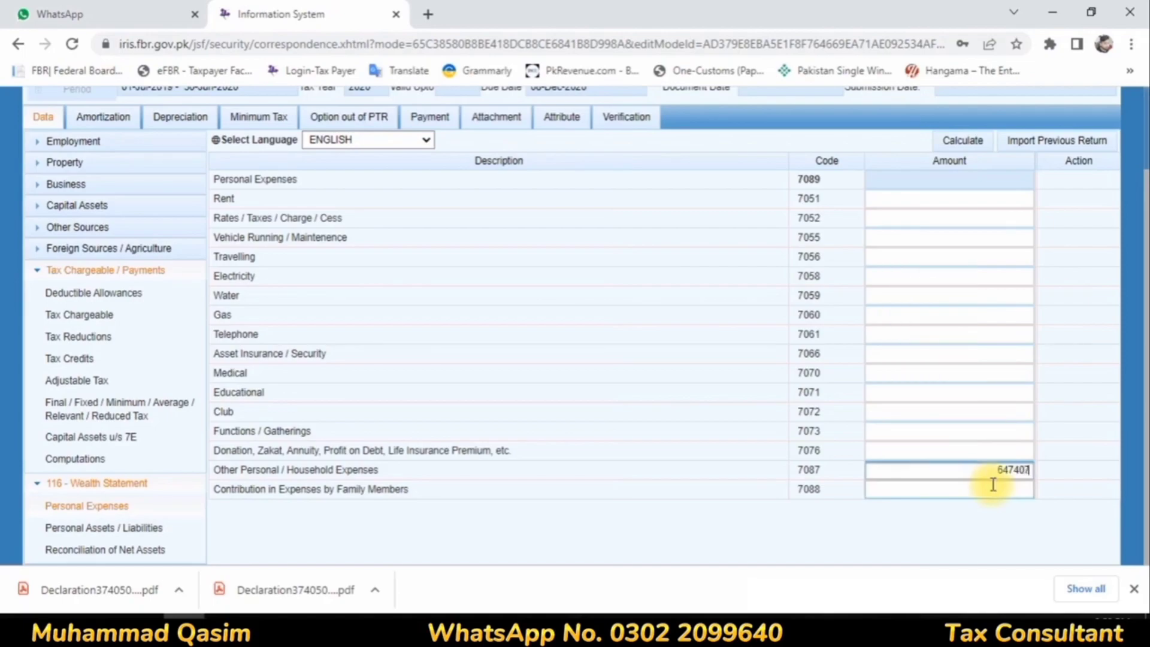
{"action": "left_click", "coordinate": [1020, 219]}
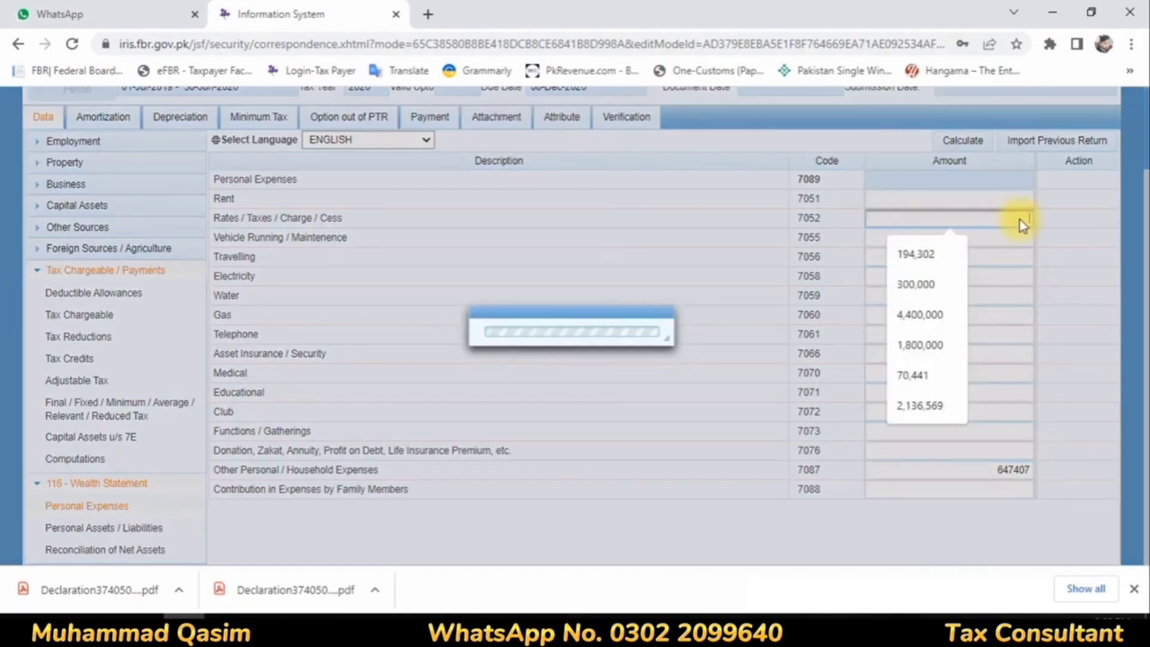
{"action": "type", "text": "100"}
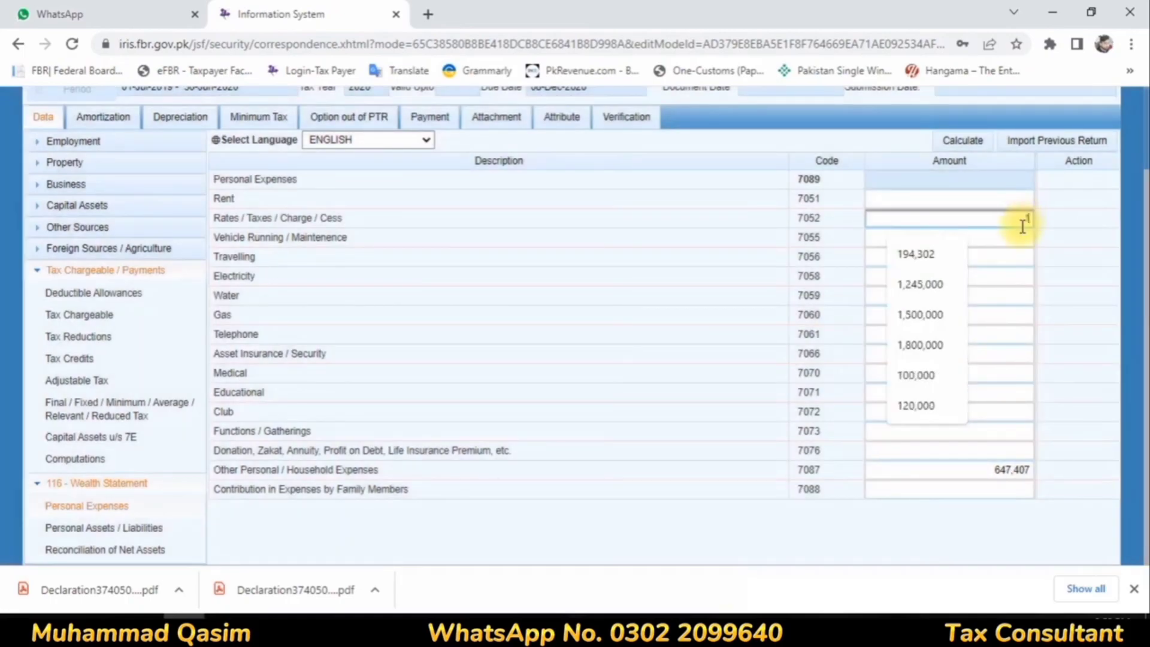
{"action": "type", "text": "581"}
{"action": "left_click", "coordinate": [962, 140]}
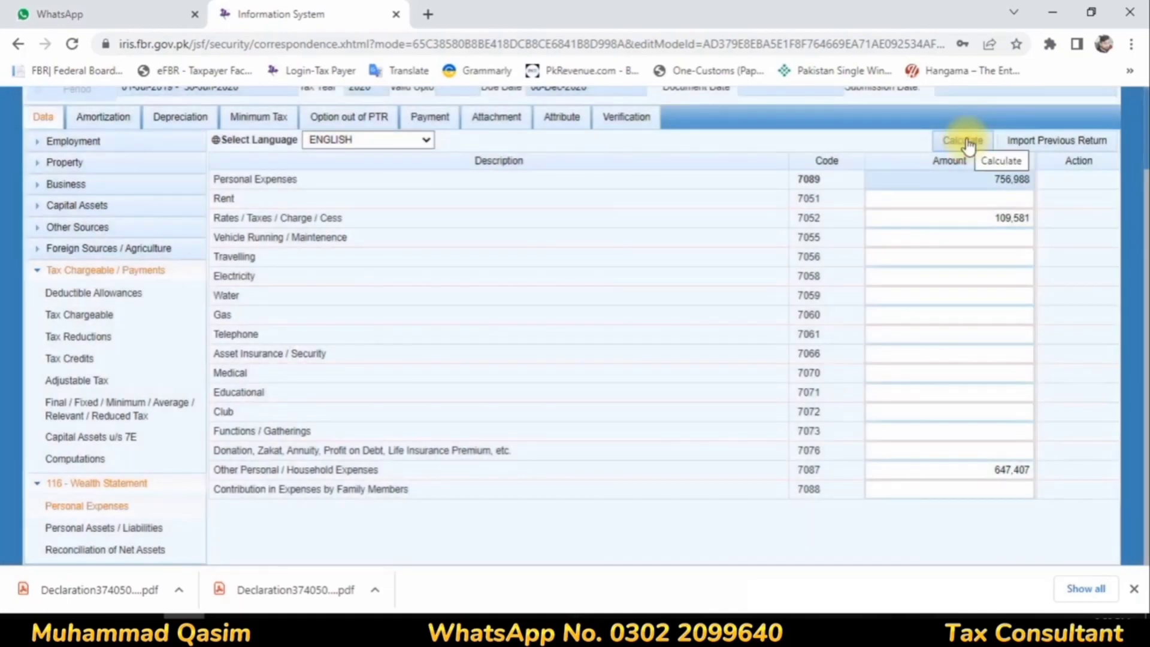
{"action": "left_click", "coordinate": [968, 144]}
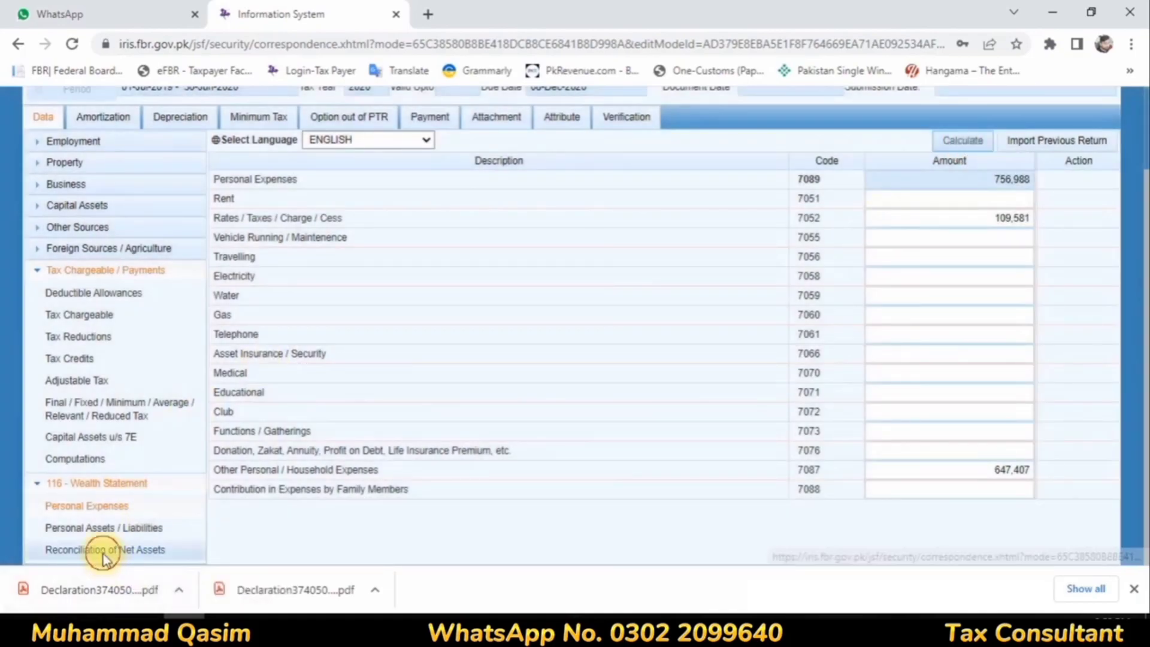
Step: In Reconciliation of Net Assets, enter normal-tax income 1,120,008, exempt income 79,992 and final/fixed-tax income 569,820, and calculate
{"action": "left_click", "coordinate": [99, 549]}
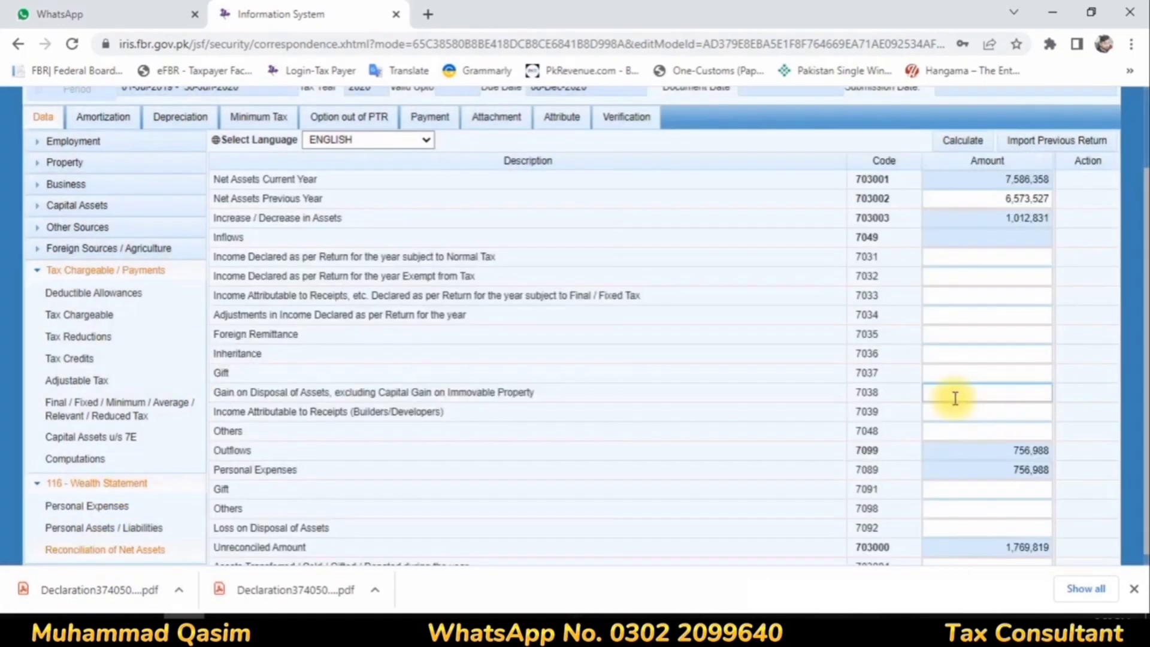
{"action": "left_click", "coordinate": [1020, 259]}
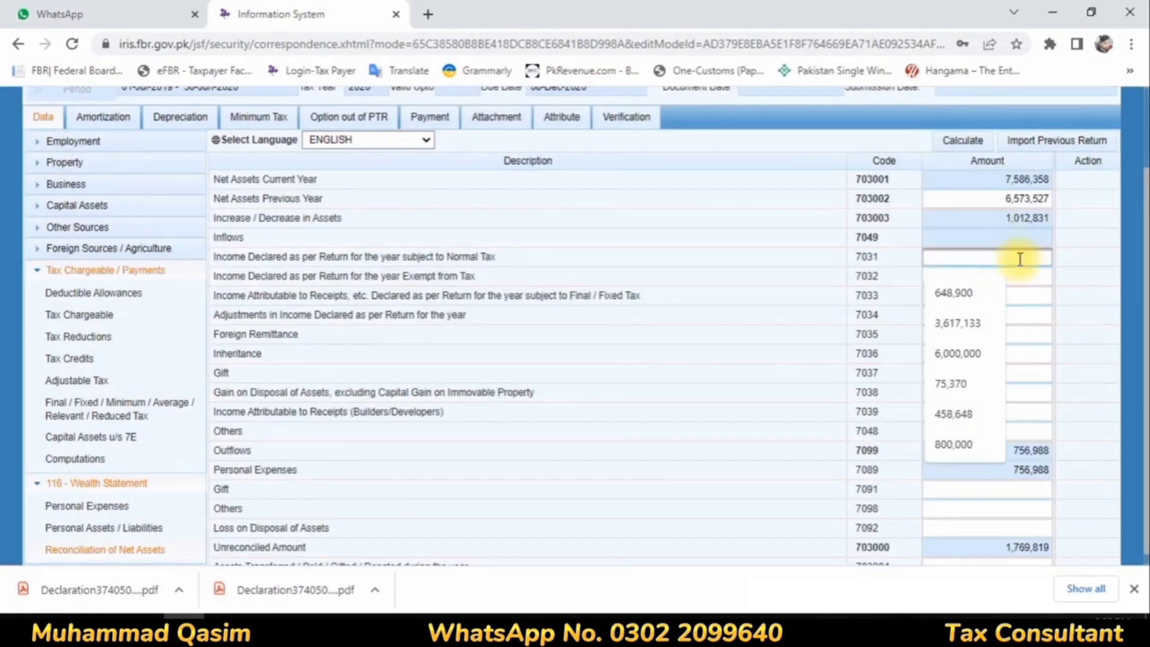
{"action": "type", "text": "1120000"}
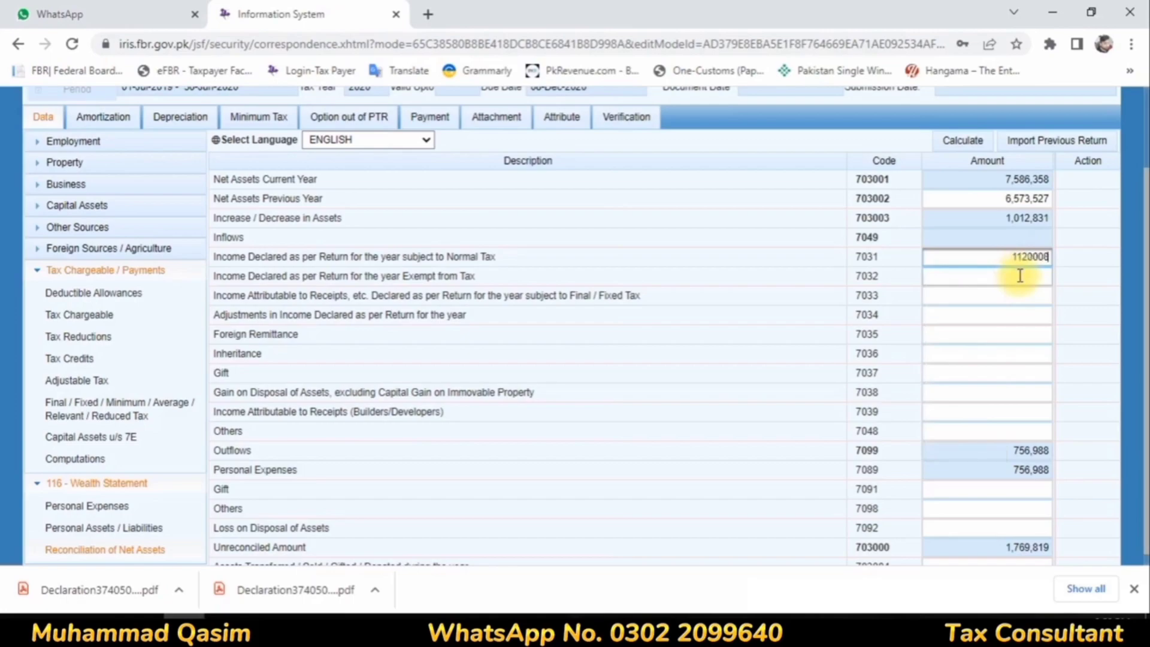
{"action": "left_click", "coordinate": [1019, 275]}
{"action": "type", "text": "79992"}
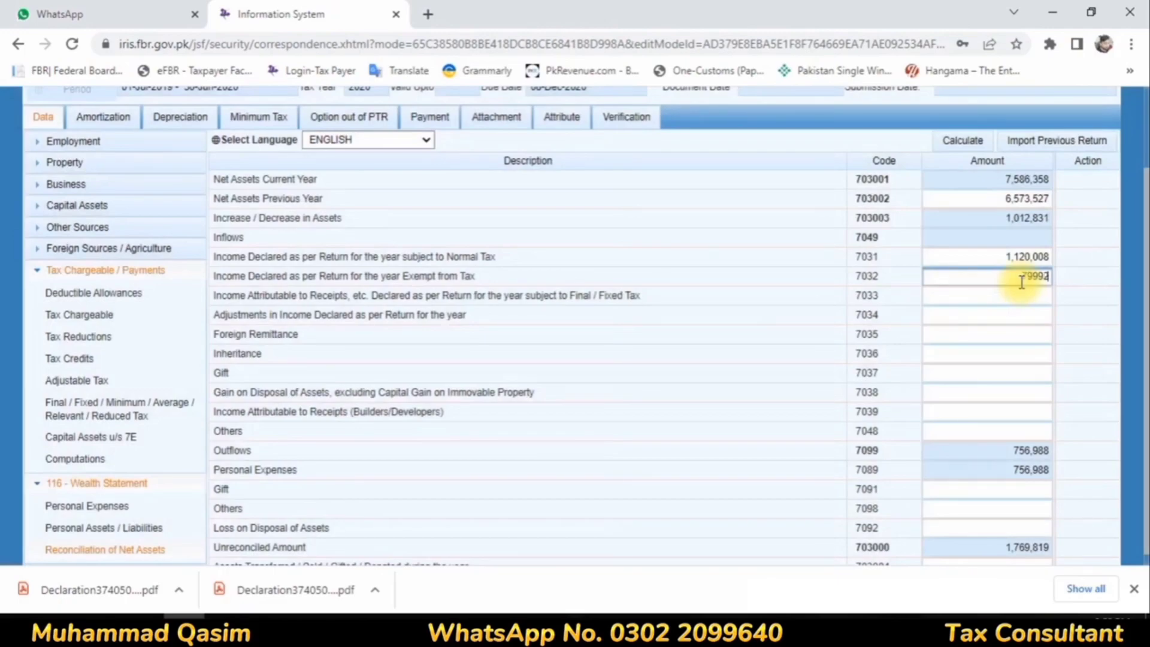
{"action": "key", "text": "Tab"}
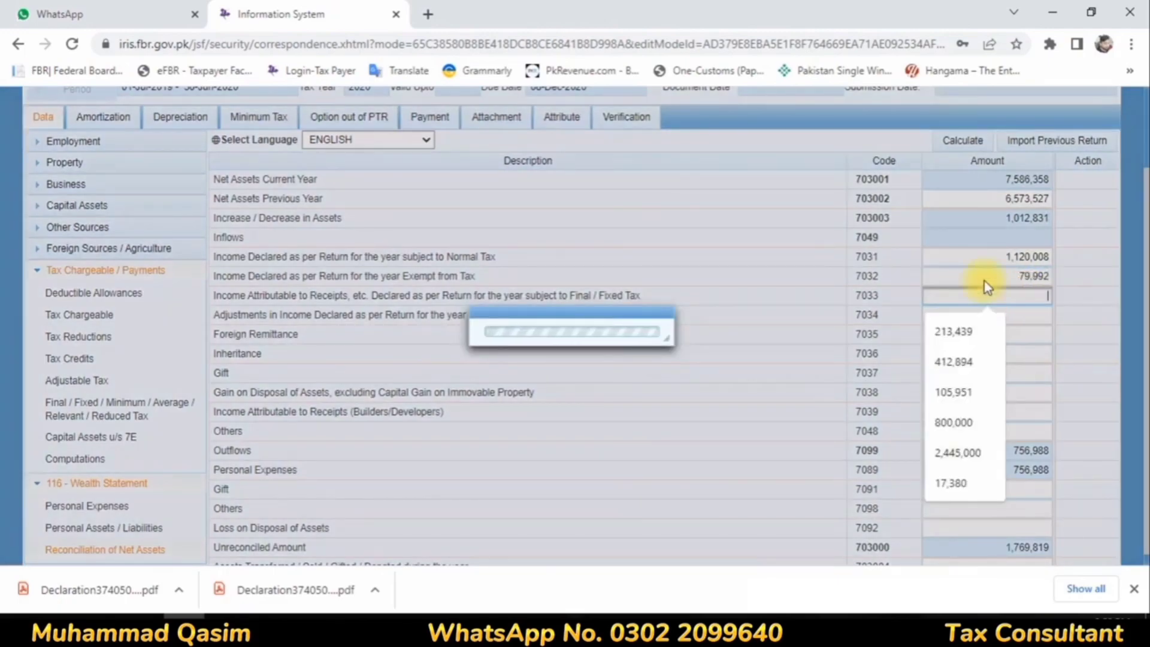
{"action": "type", "text": "566"}
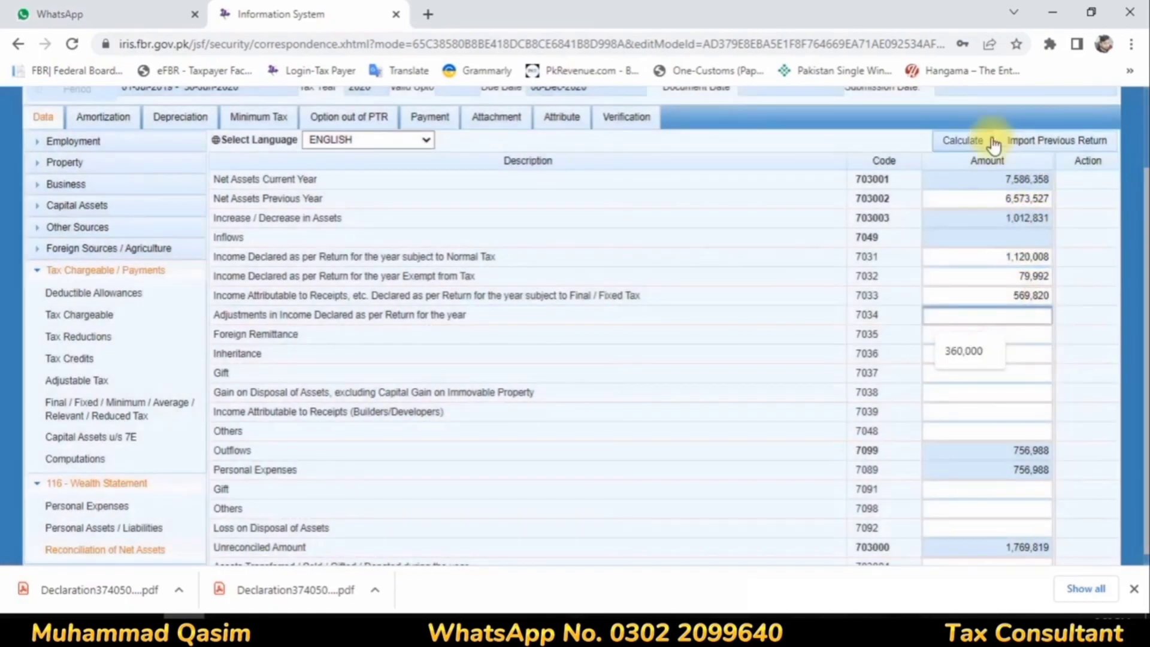
{"action": "left_click", "coordinate": [975, 141]}
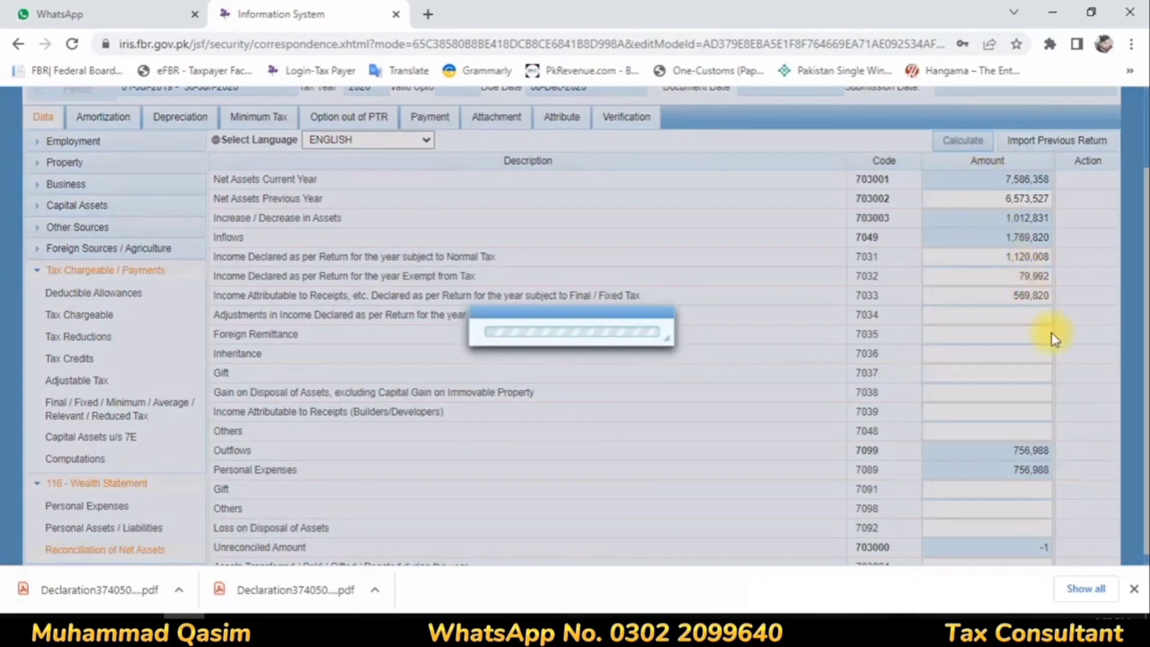
Step: Set the Income Declared as per Return Exempt from Tax to 79,991 and recalculate the reconciliation
{"action": "left_click", "coordinate": [1051, 276]}
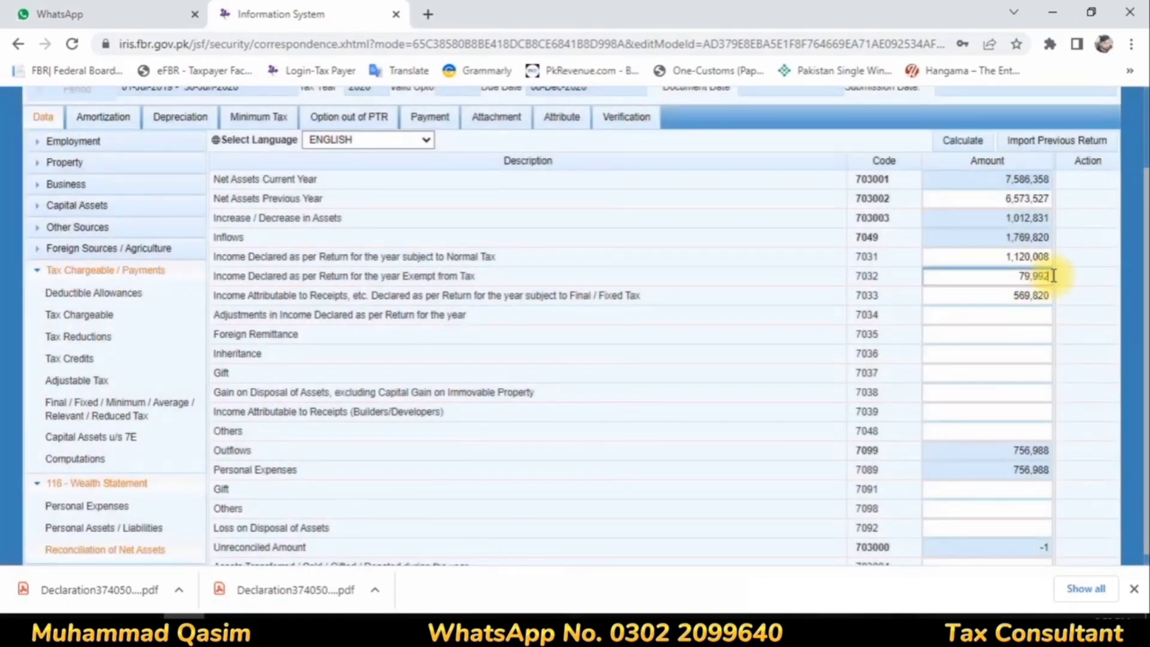
{"action": "key", "text": "BackSpace"}
{"action": "type", "text": "1"}
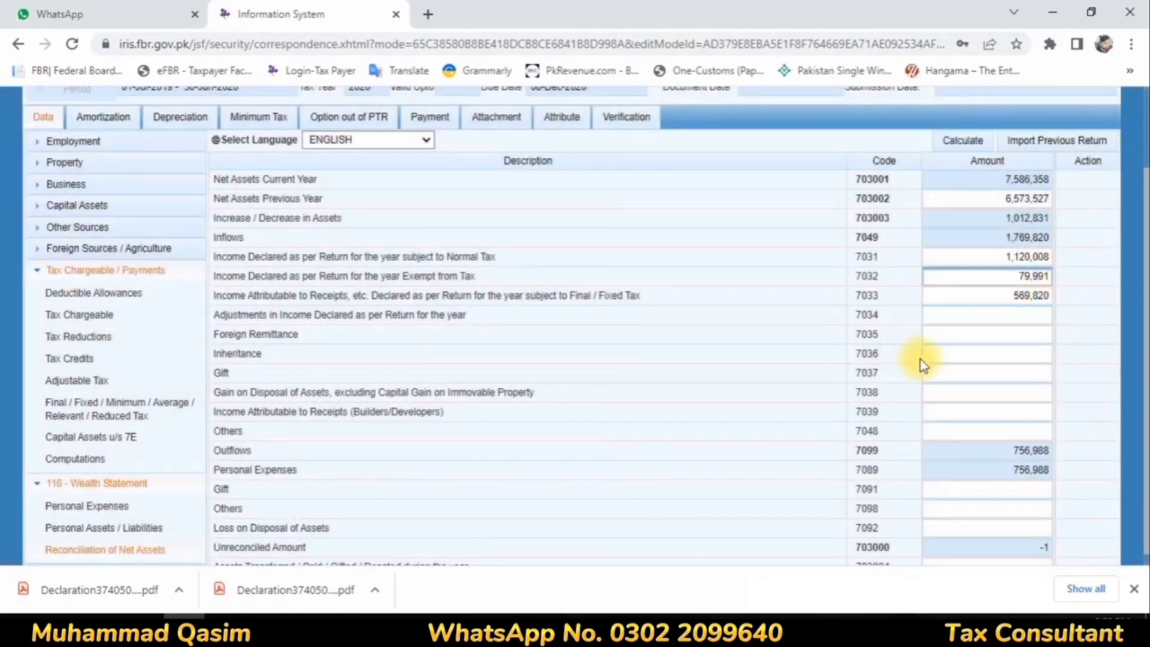
{"action": "left_click", "coordinate": [971, 315]}
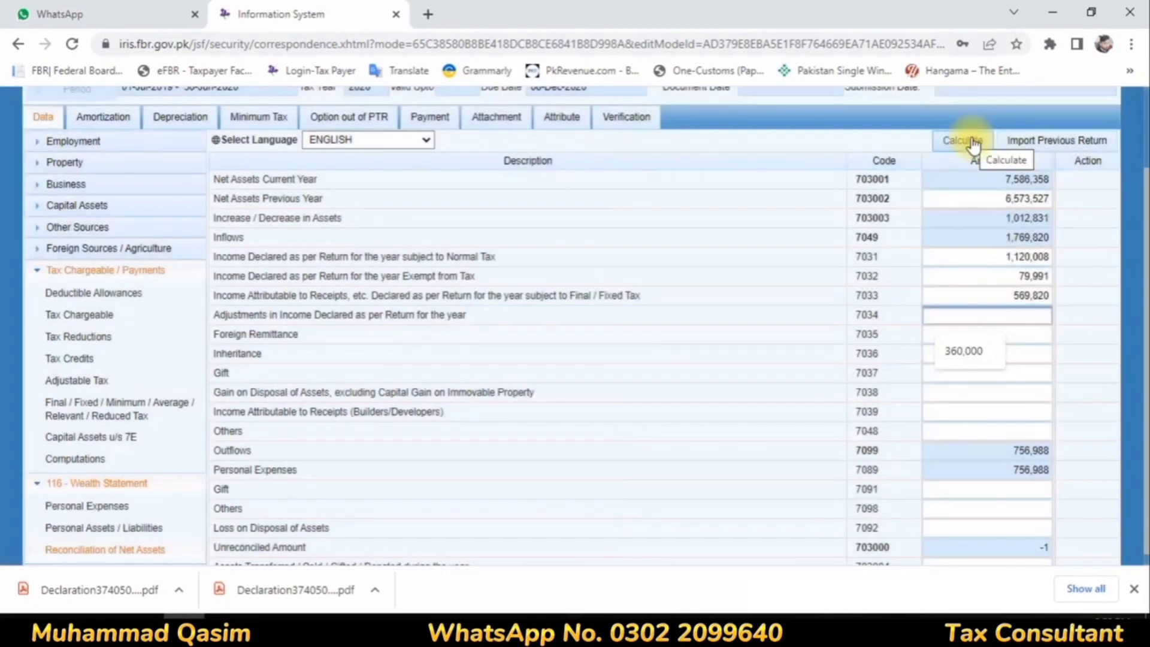
{"action": "left_click", "coordinate": [970, 140]}
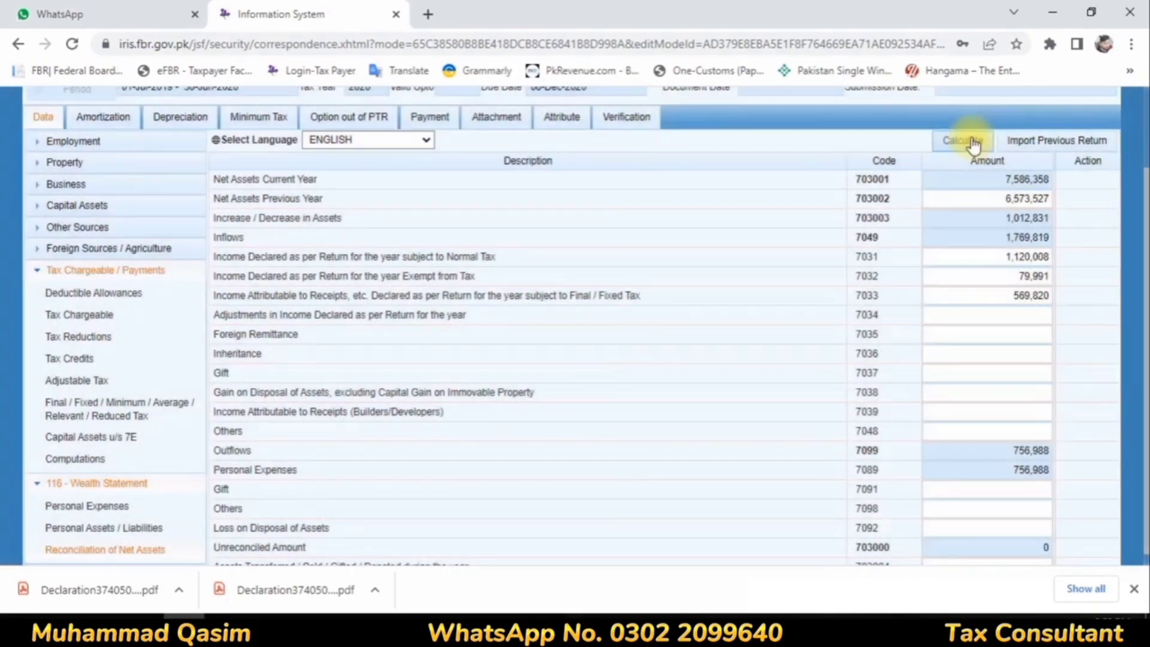
{"action": "left_click", "coordinate": [971, 139]}
{"action": "scroll", "coordinate": [739, 341], "scroll_direction": "up", "scroll_amount": 3}
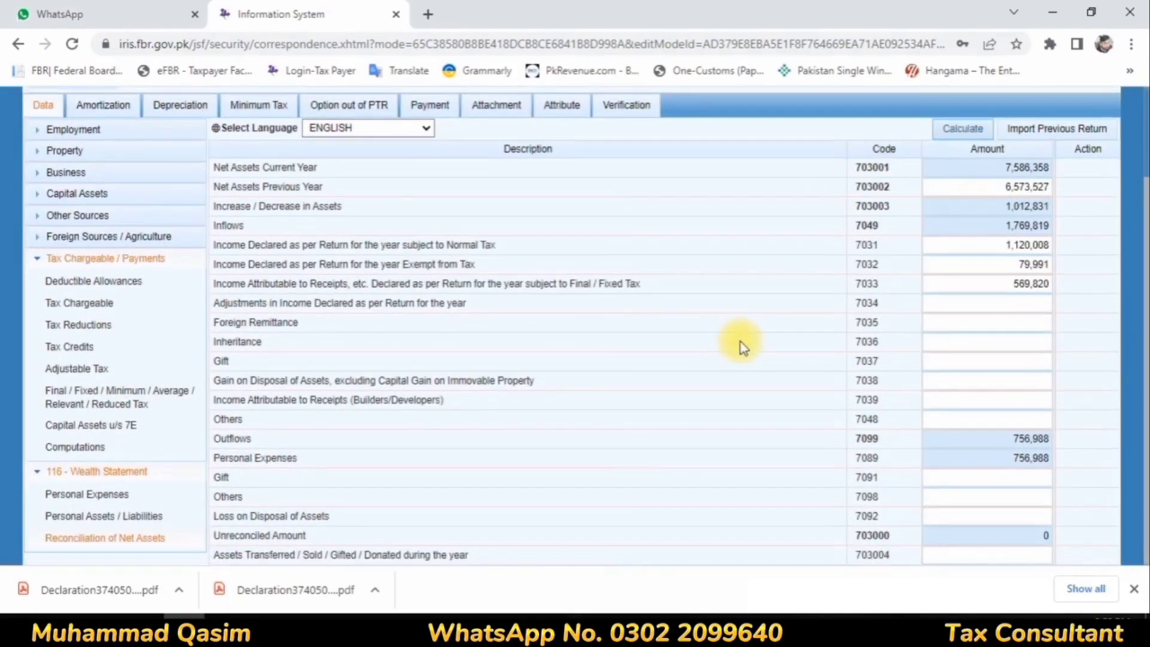
{"action": "scroll", "coordinate": [655, 341], "scroll_direction": "down", "scroll_amount": 3}
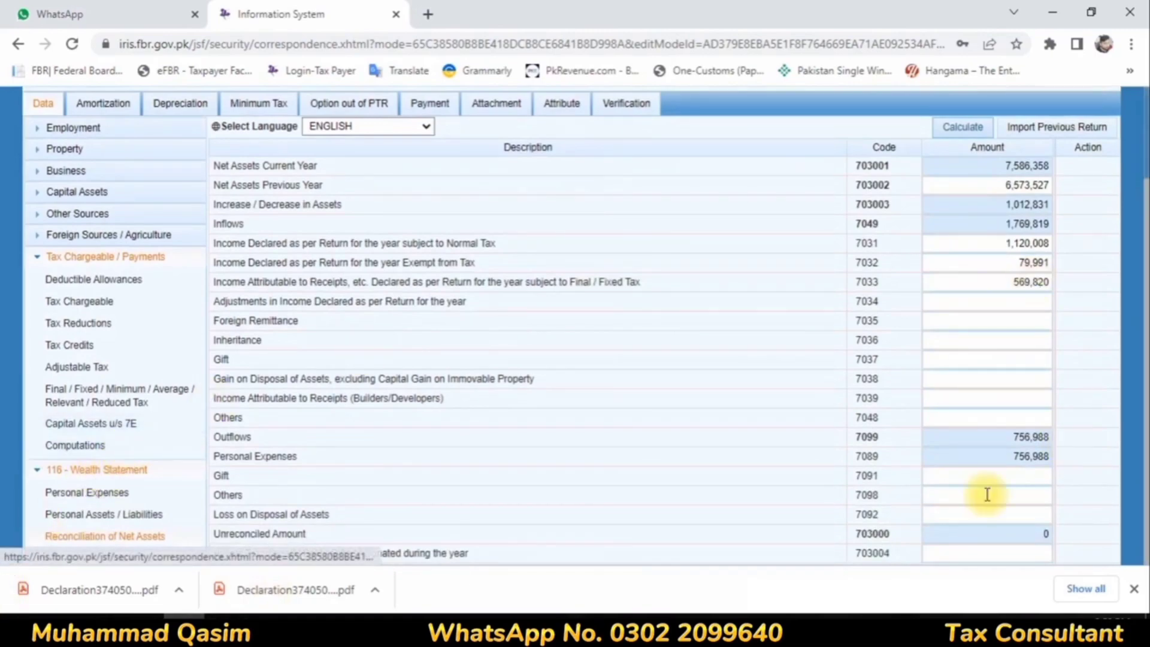
Step: Enter the taxpayer's PIN in the return's verification declaration and verify it
{"action": "scroll", "coordinate": [712, 260], "scroll_direction": "up", "scroll_amount": 3}
{"action": "left_click", "coordinate": [623, 218]}
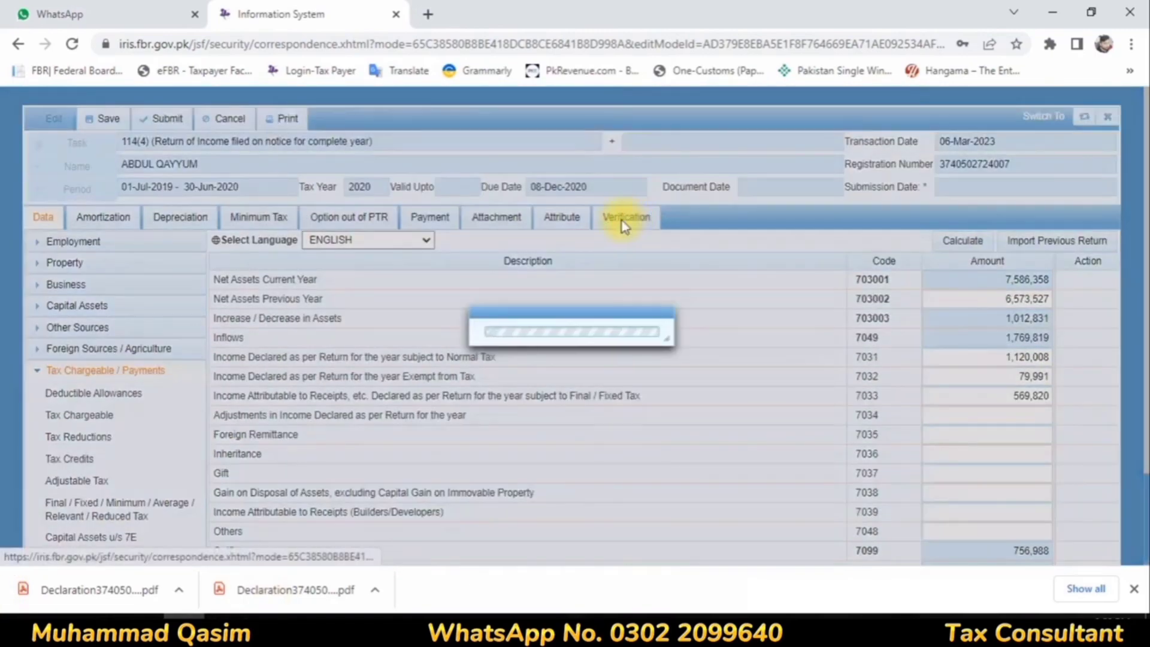
{"action": "left_click", "coordinate": [78, 303]}
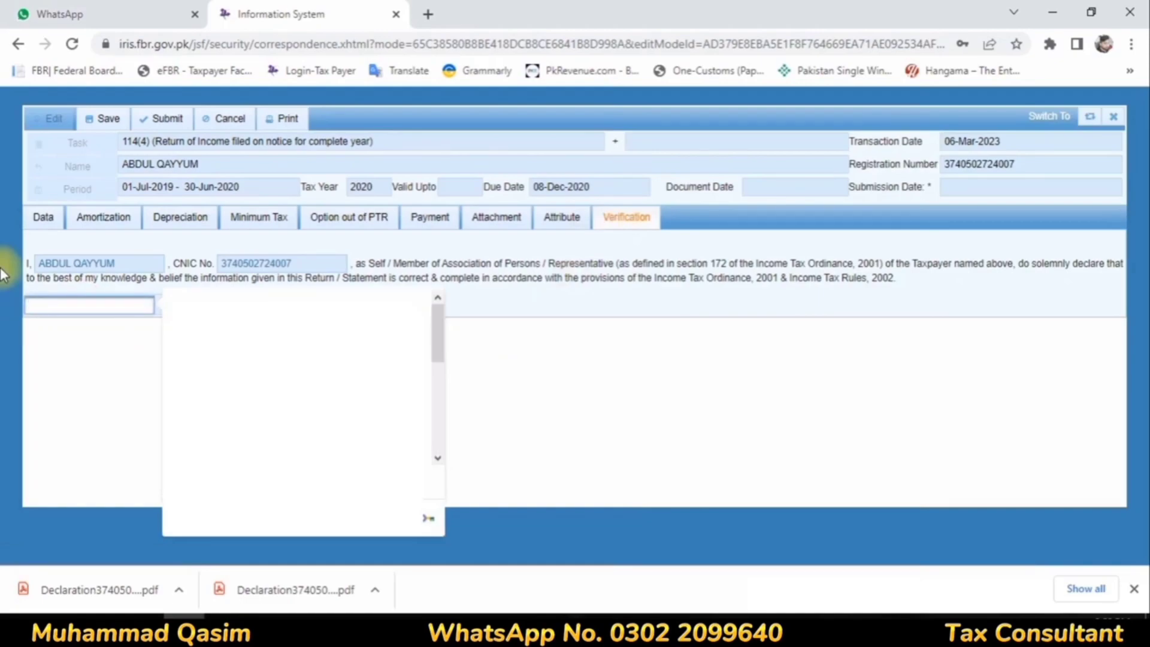
{"action": "type", "text": "••"}
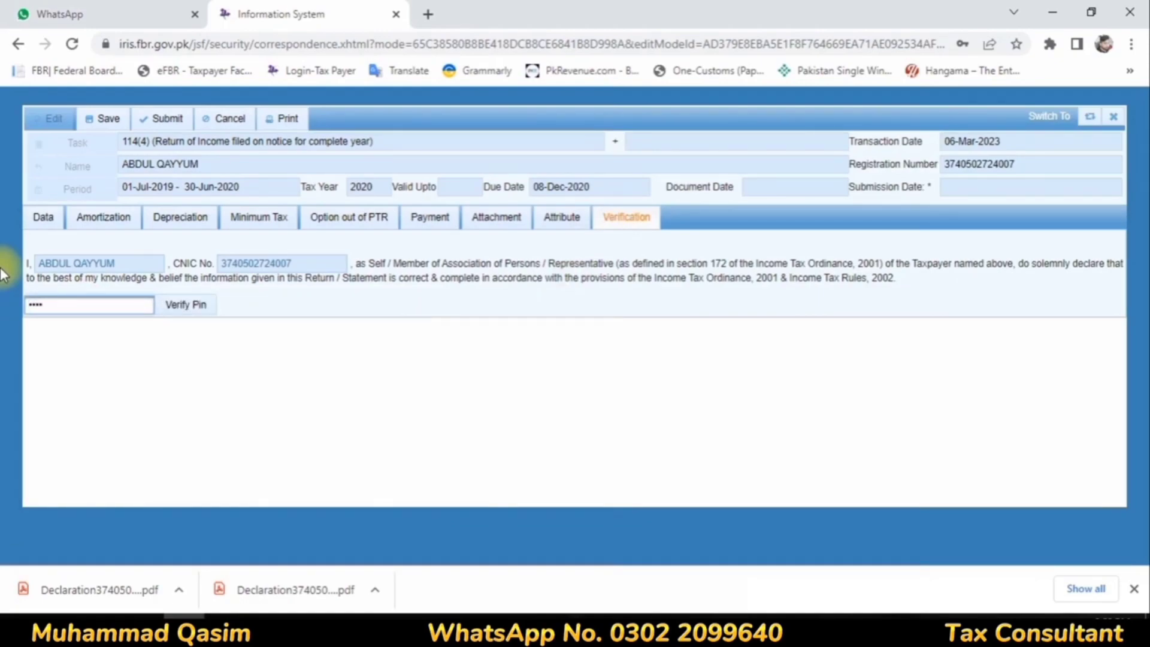
{"action": "left_click", "coordinate": [185, 305]}
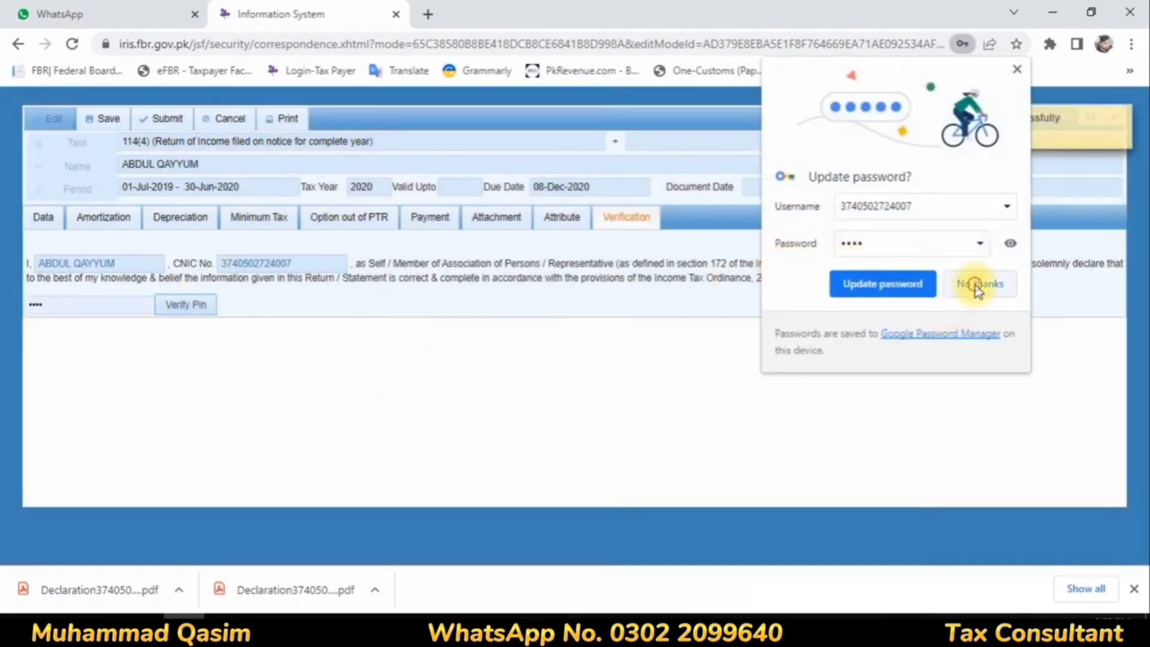
{"action": "left_click", "coordinate": [976, 284]}
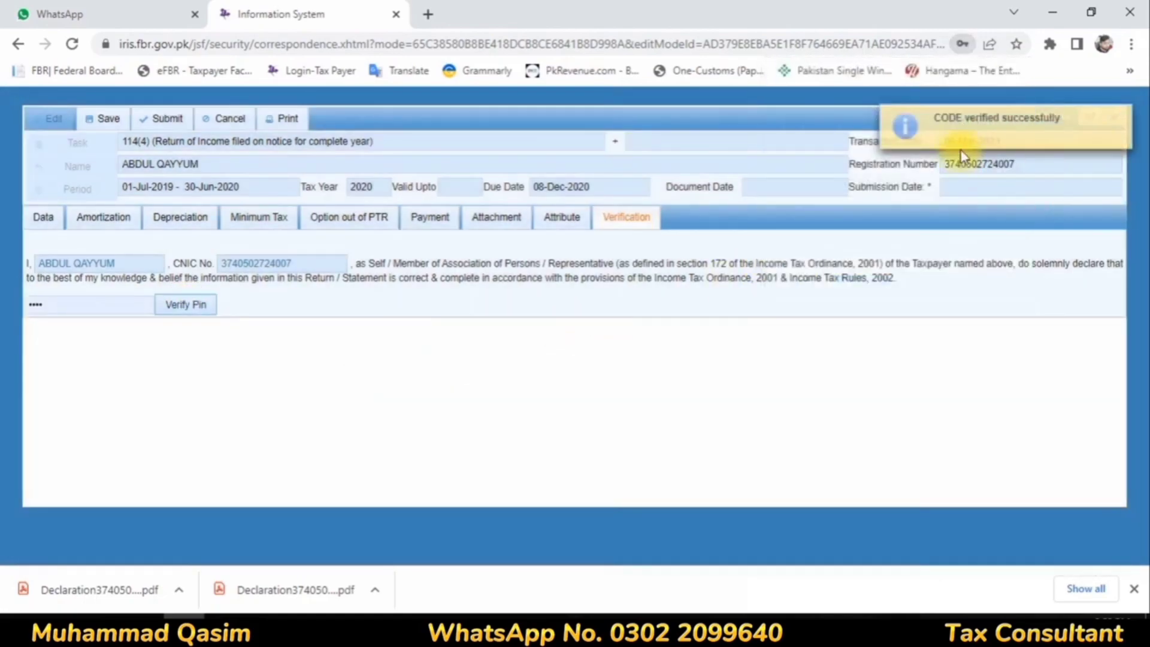
Step: Set the Residence Status attribute of the return to Resident
{"action": "left_click", "coordinate": [560, 220]}
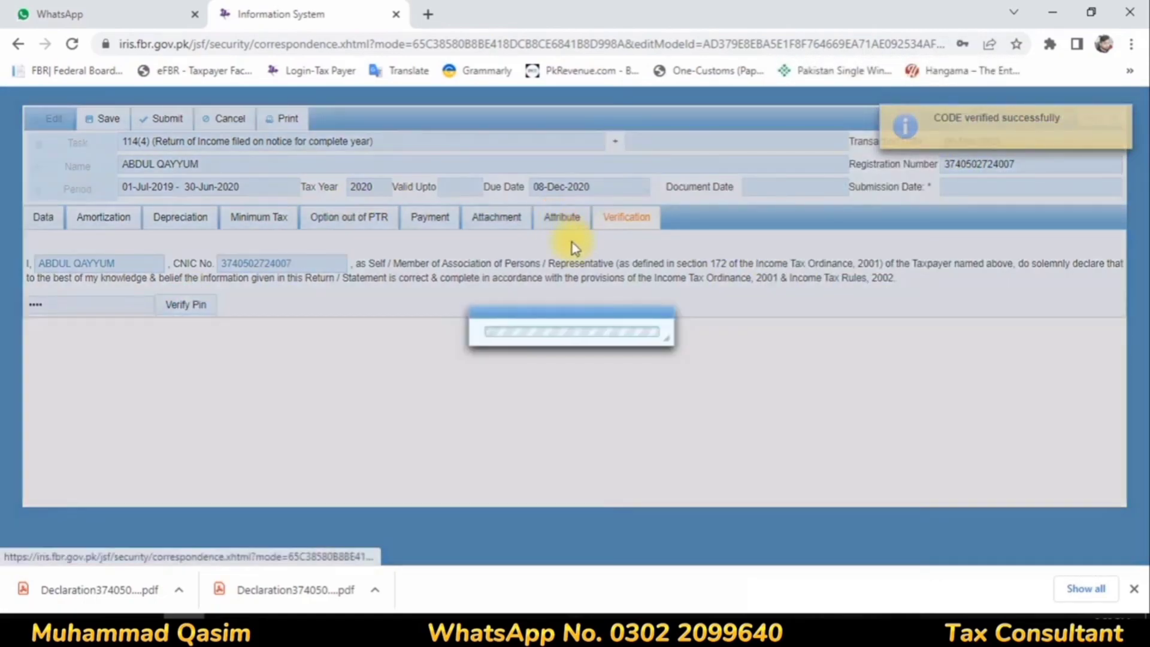
{"action": "left_click", "coordinate": [1021, 391]}
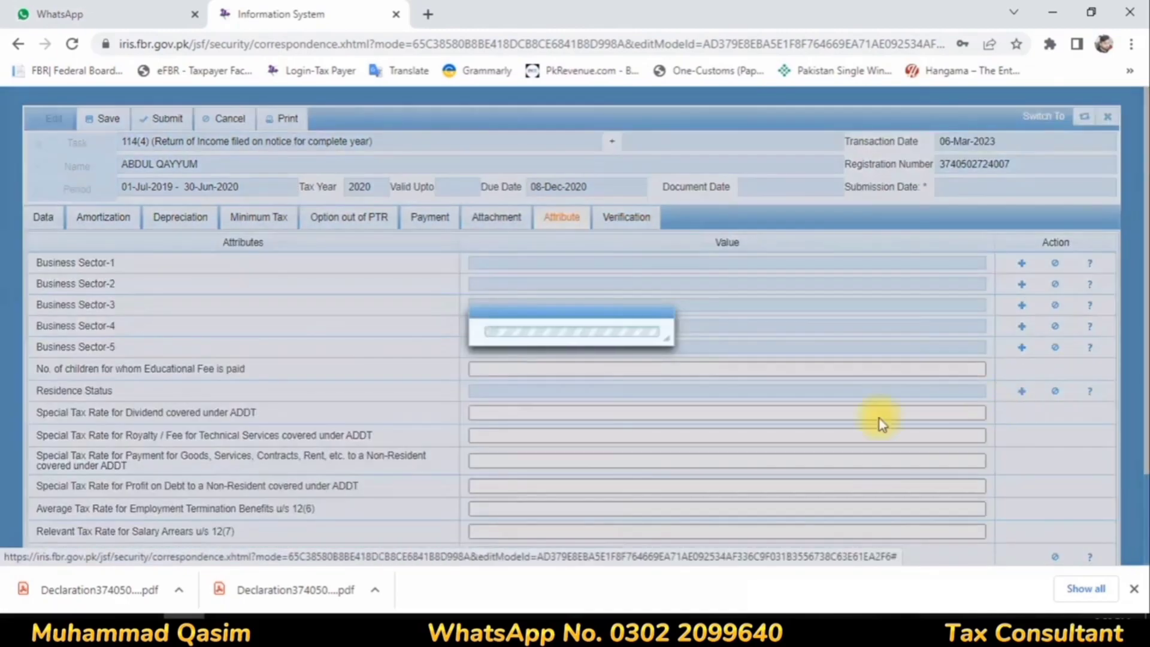
{"action": "left_click", "coordinate": [784, 319]}
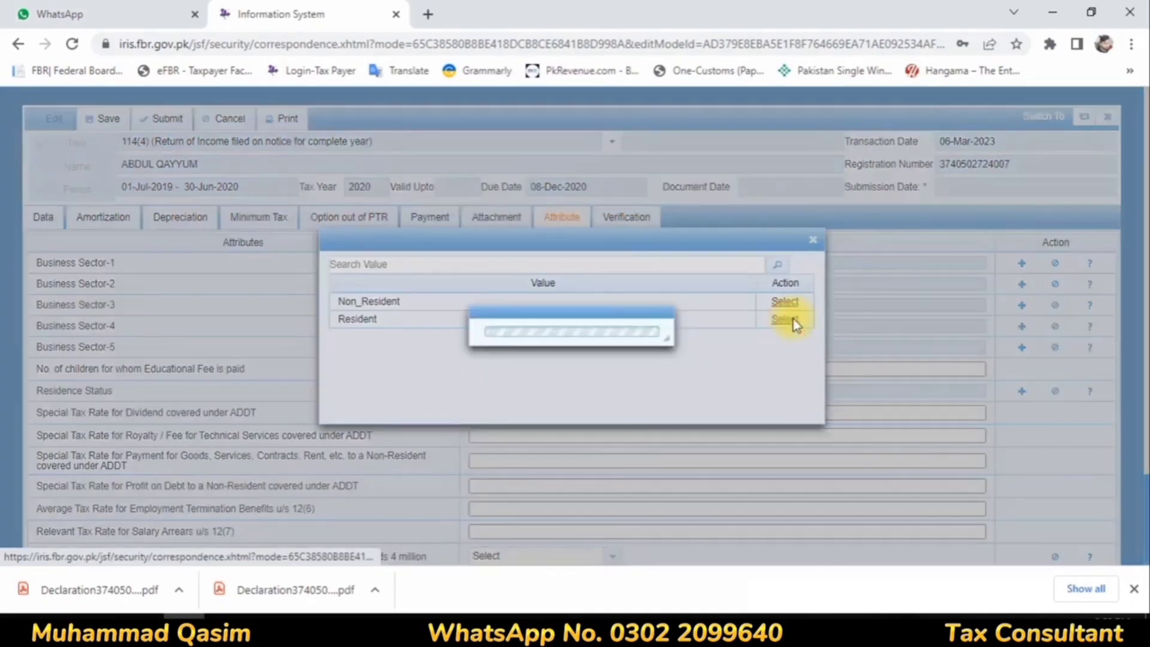
Step: Save and submit the tax year 2020 return, confirming the submission, and open the completed Declaration tasks
{"action": "left_click", "coordinate": [111, 125]}
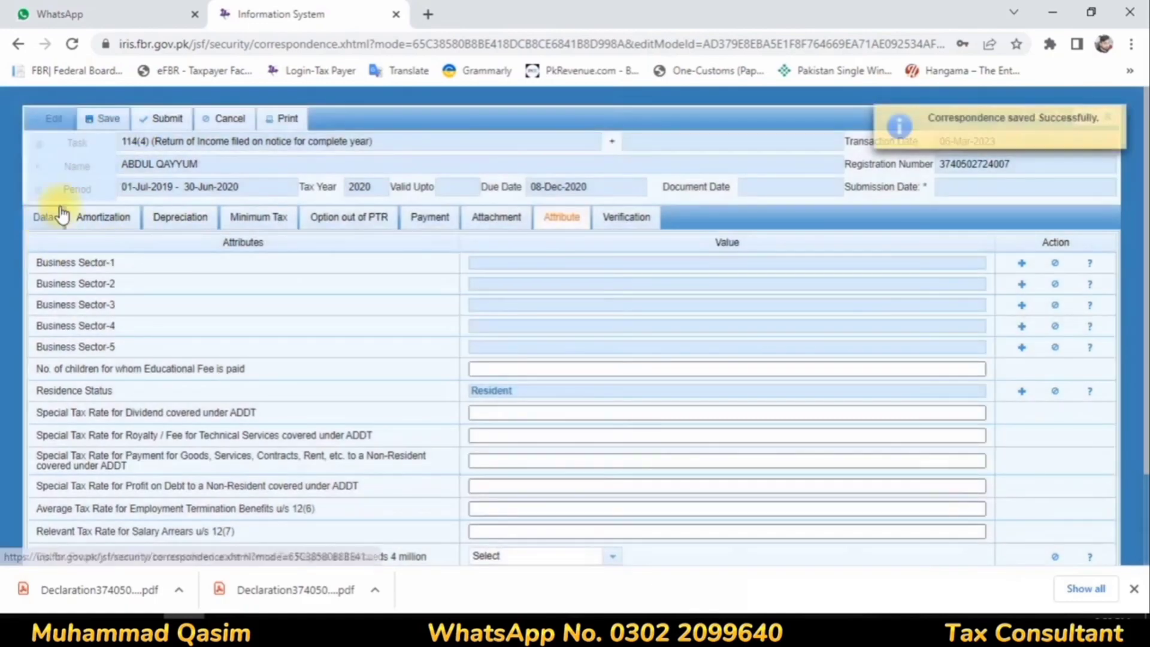
{"action": "left_click", "coordinate": [160, 119]}
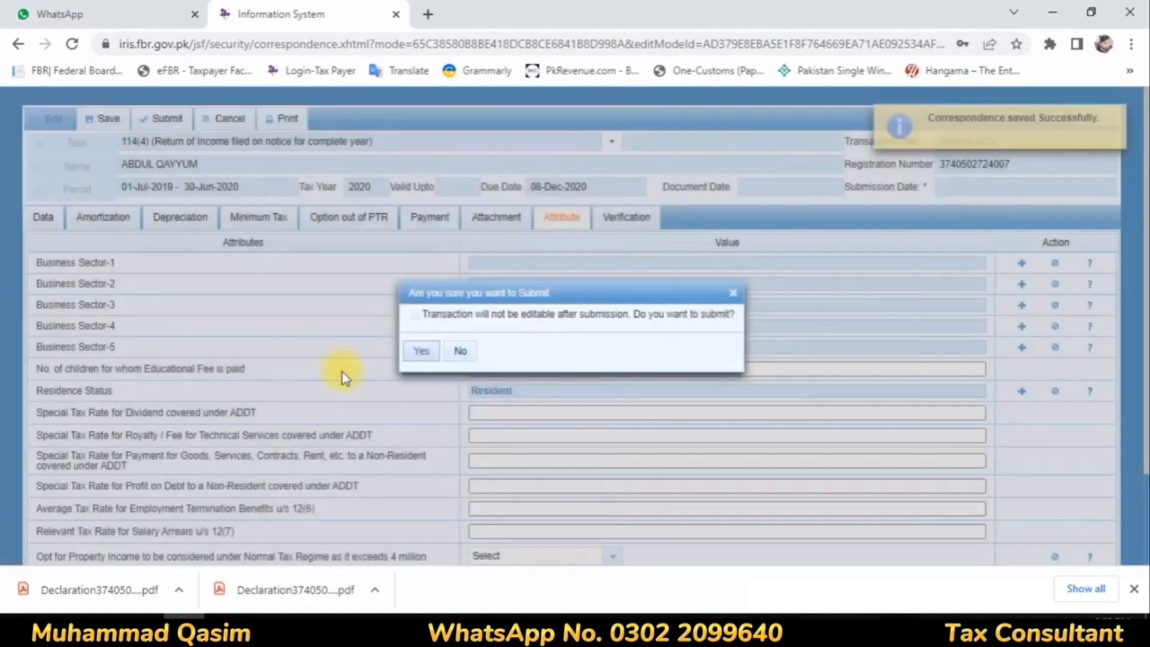
{"action": "left_click", "coordinate": [411, 352]}
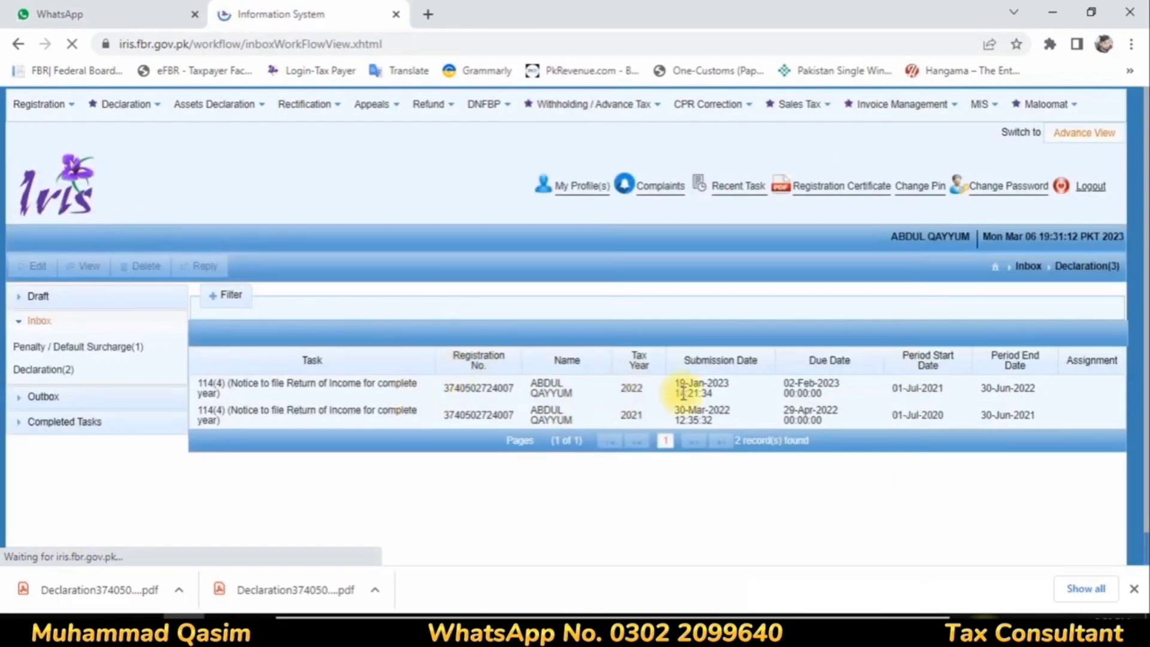
{"action": "left_click", "coordinate": [78, 424]}
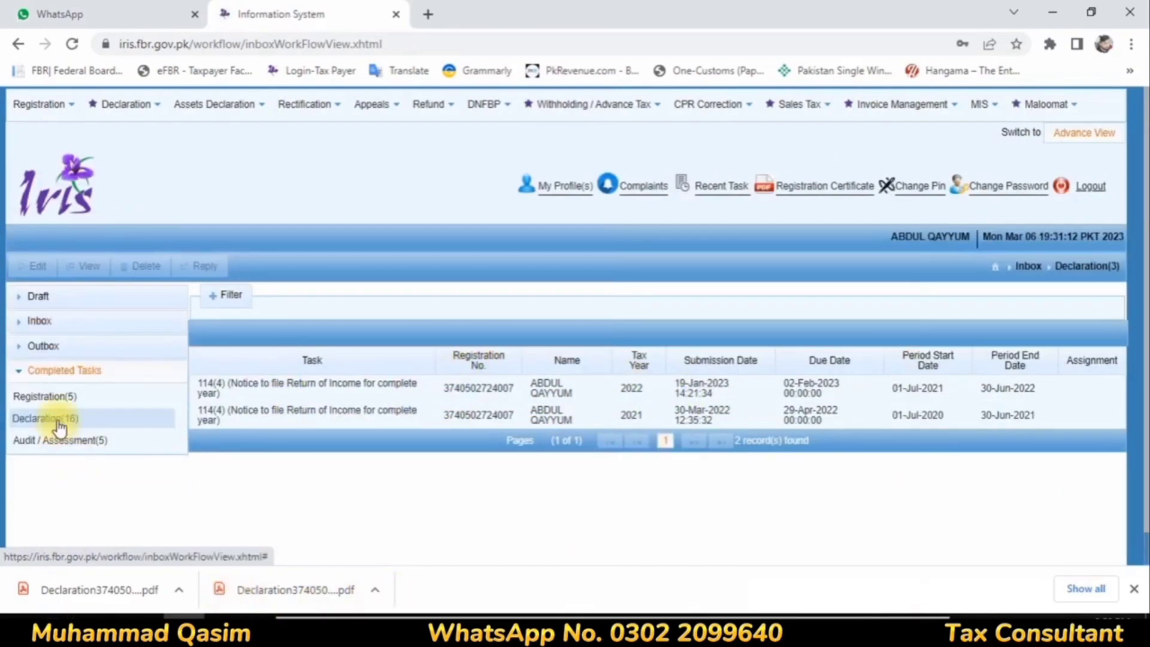
{"action": "left_click", "coordinate": [59, 425]}
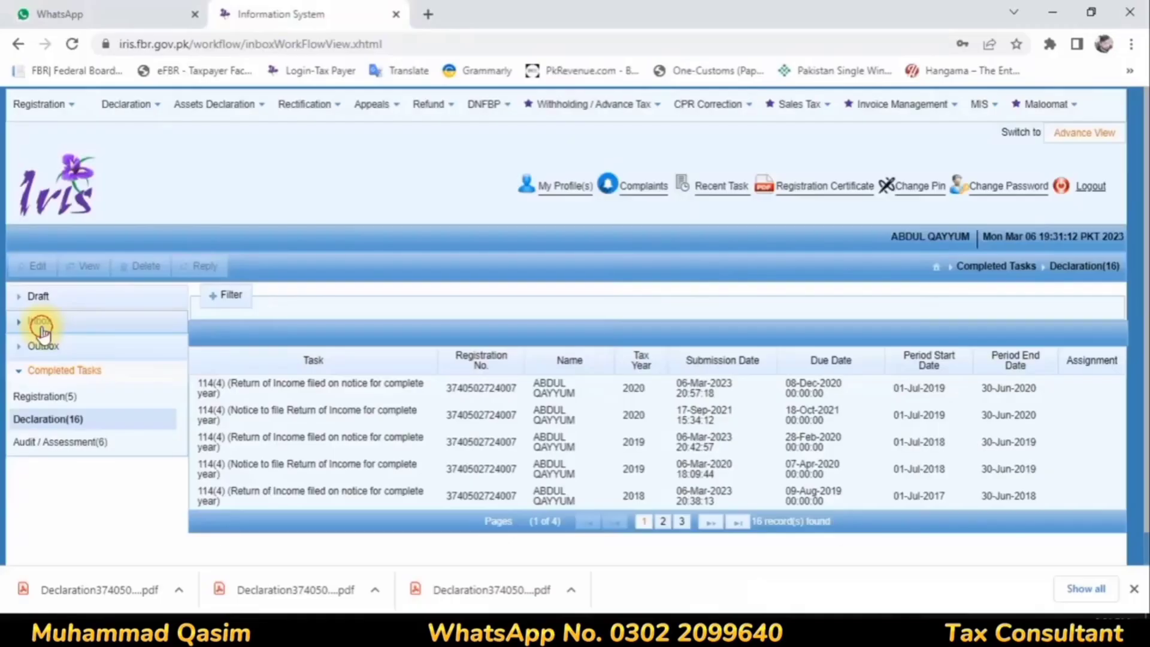
Step: Reply to the tax year 2021 notice in the Declaration inbox with task 2113, 114(4) (Return of Income filed on notice for complete year)
{"action": "left_click", "coordinate": [39, 321]}
{"action": "left_click", "coordinate": [43, 369]}
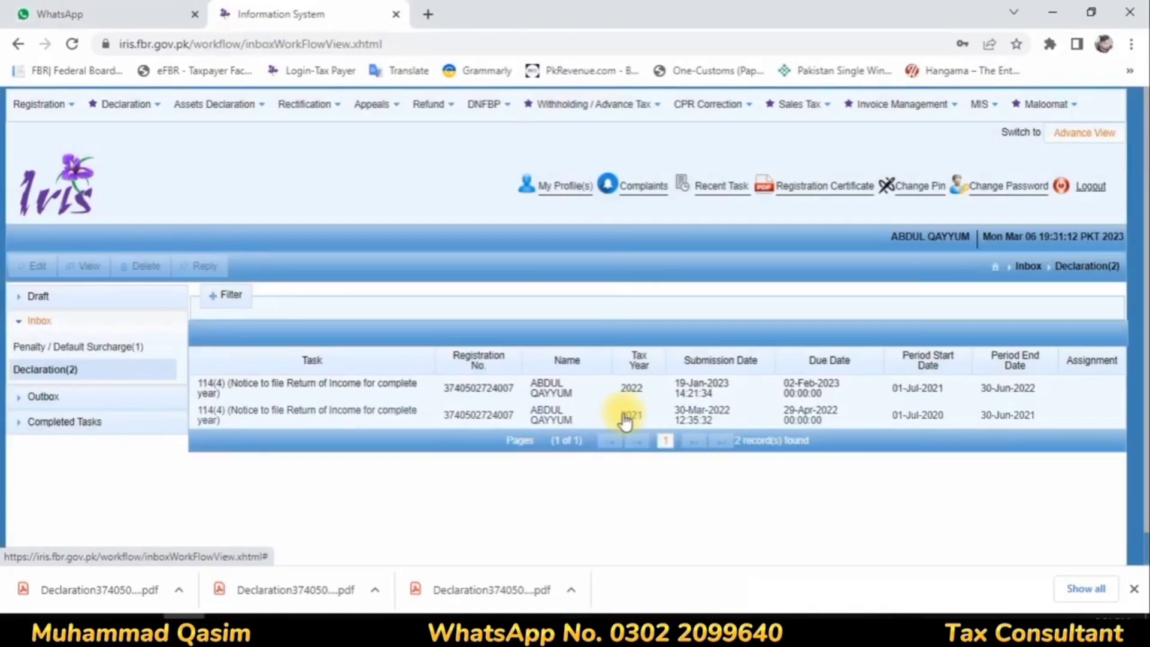
{"action": "left_click", "coordinate": [616, 414]}
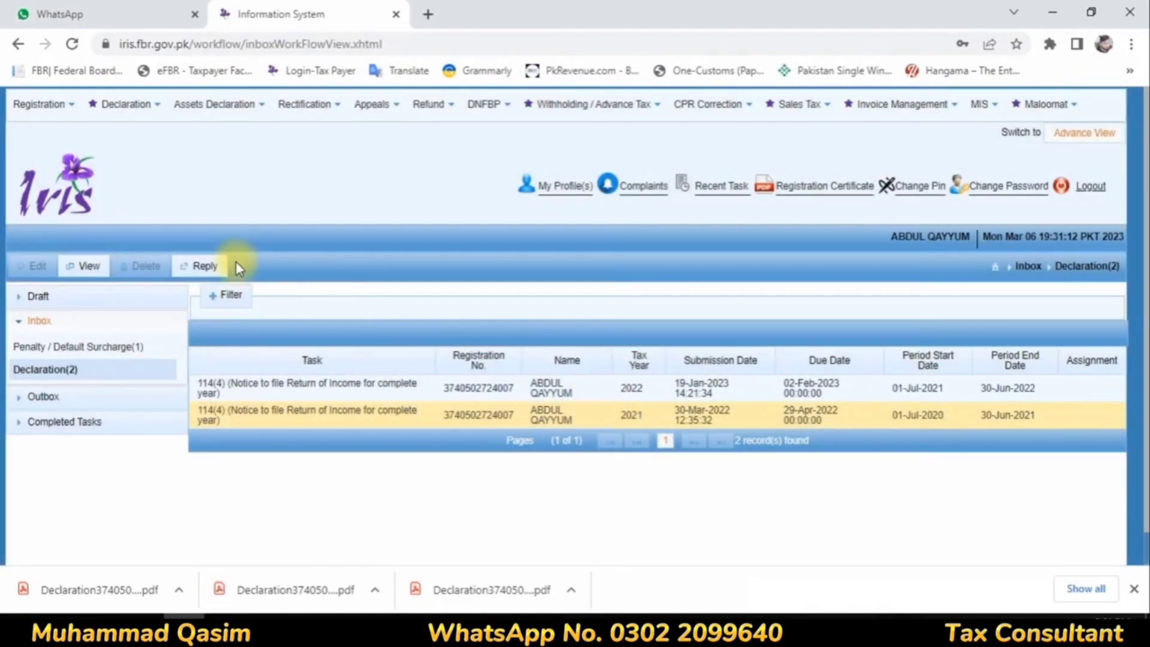
{"action": "left_click", "coordinate": [202, 265]}
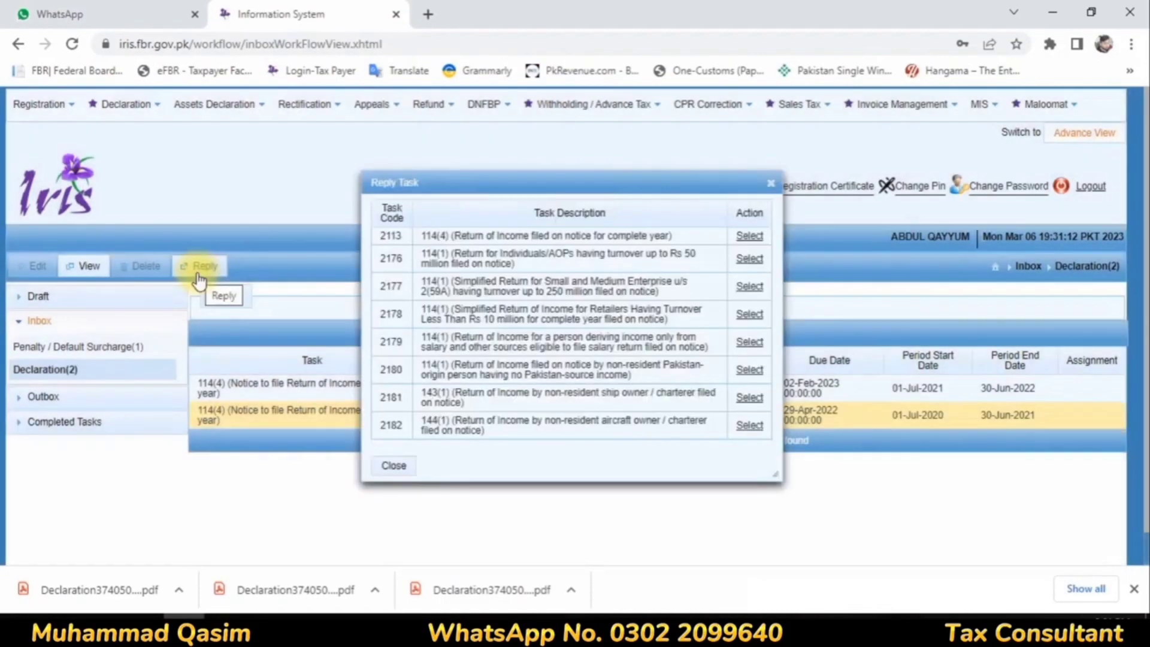
{"action": "left_click", "coordinate": [750, 237]}
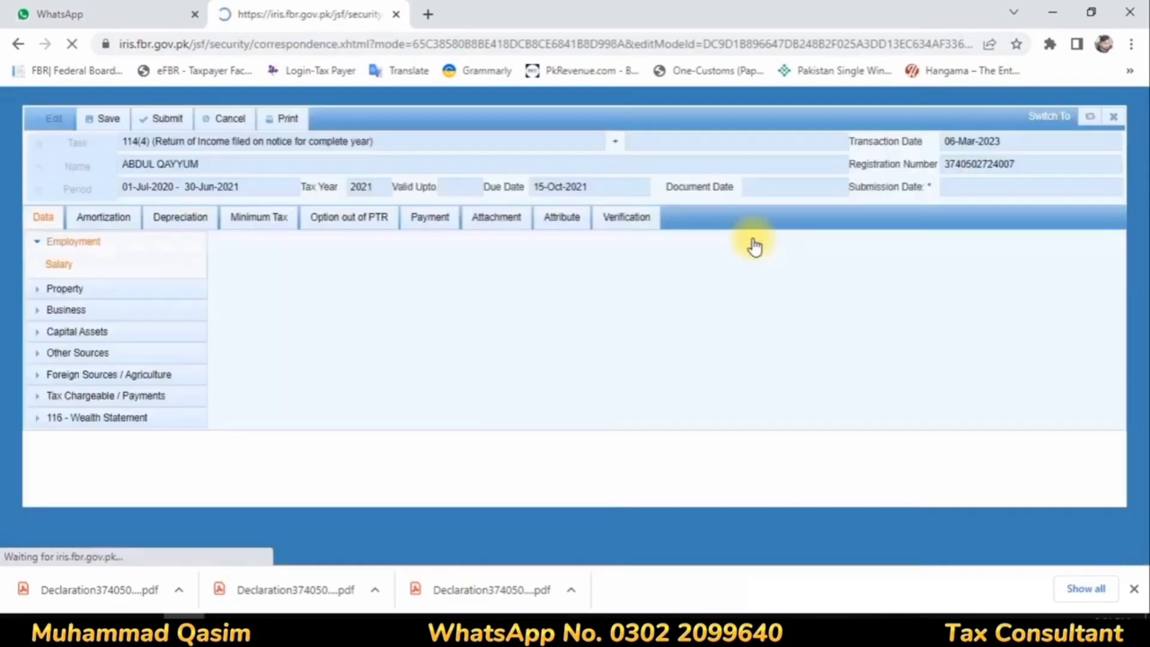
Step: For Pay, Wages or Other Remuneration, enter a total of 1,200,000 and an exempt amount of 79,992, and calculate the salary income
{"action": "left_click", "coordinate": [89, 395]}
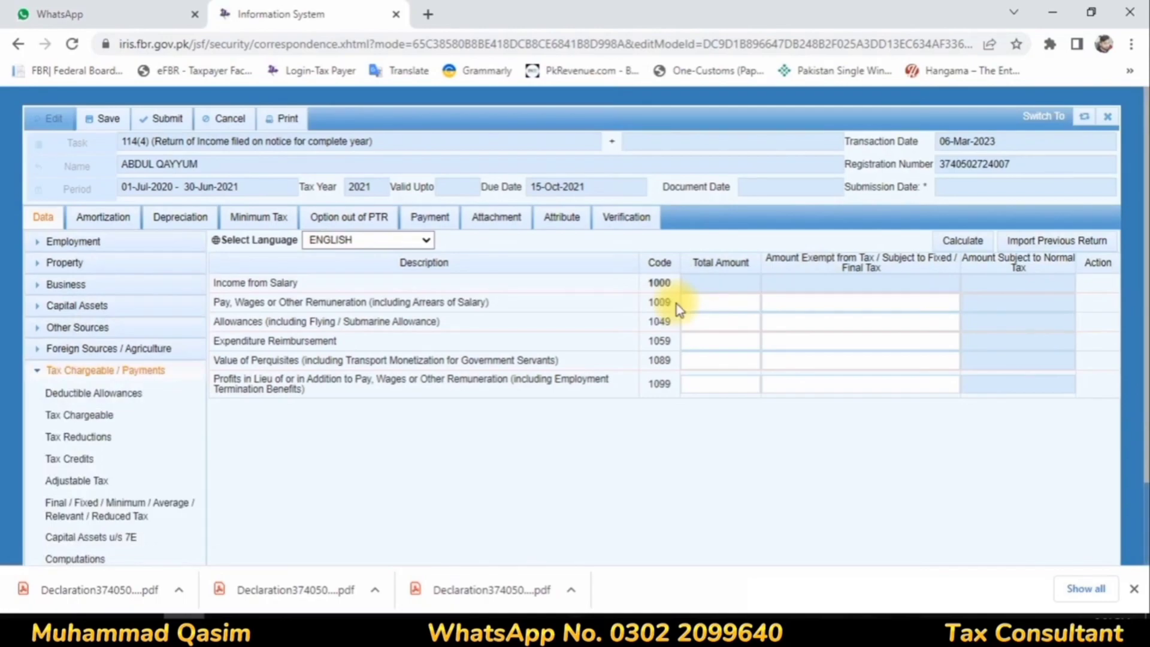
{"action": "left_click", "coordinate": [752, 303]}
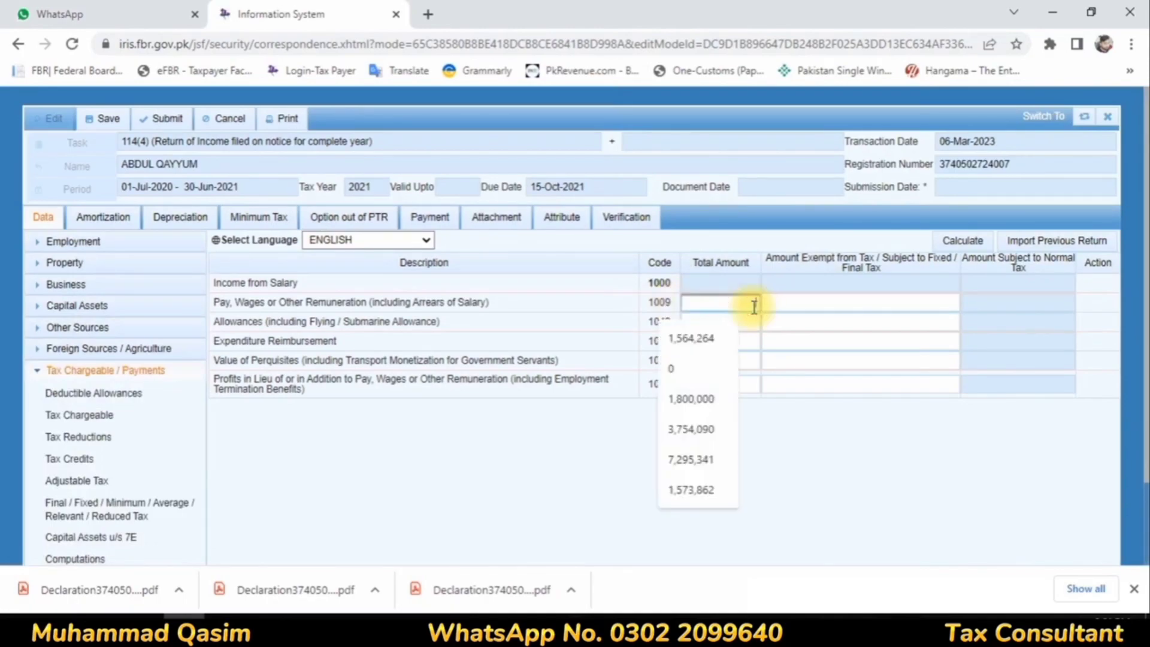
{"action": "type", "text": "129"}
{"action": "left_click", "coordinate": [867, 304]}
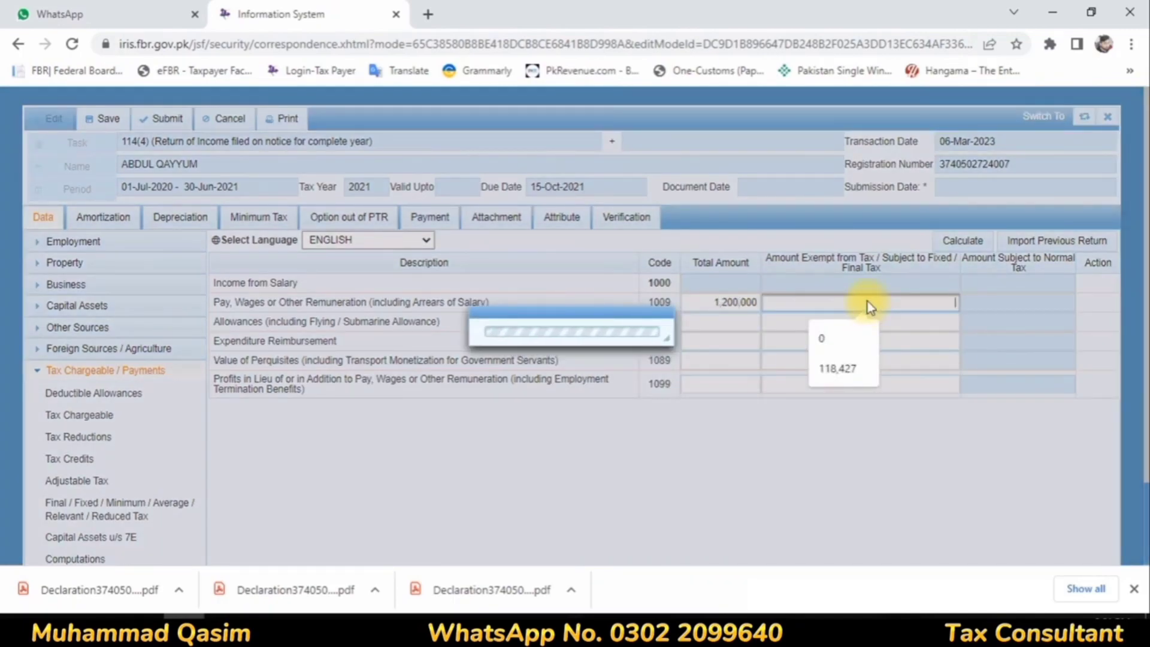
{"action": "type", "text": "79,"}
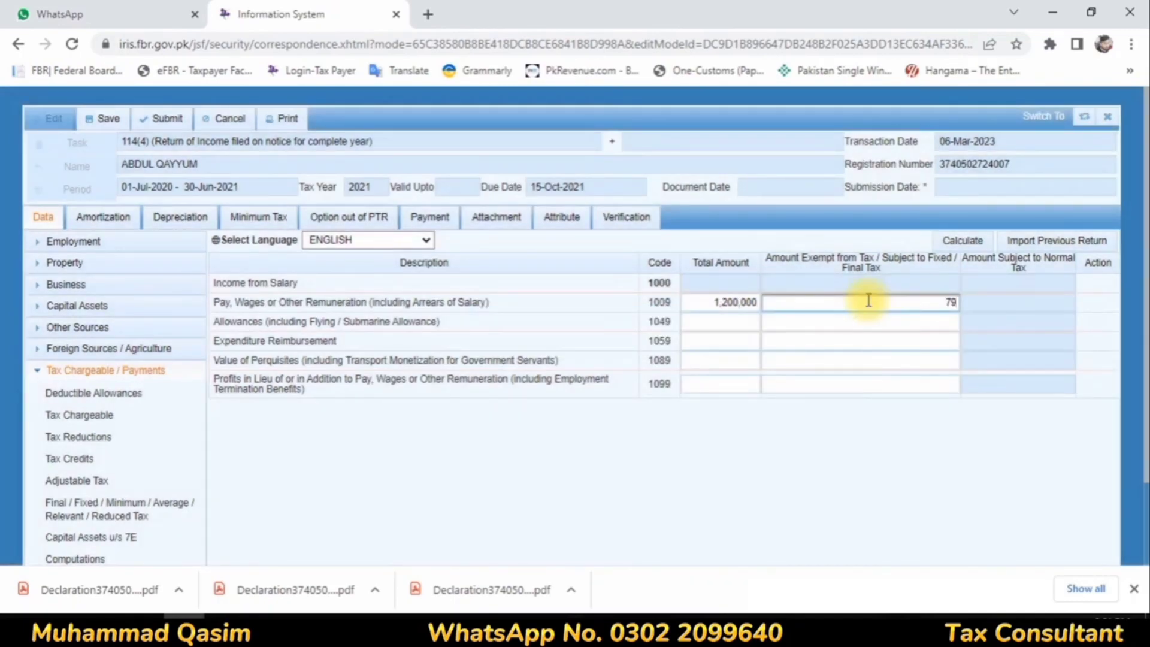
{"action": "type", "text": "992"}
{"action": "left_click", "coordinate": [962, 240]}
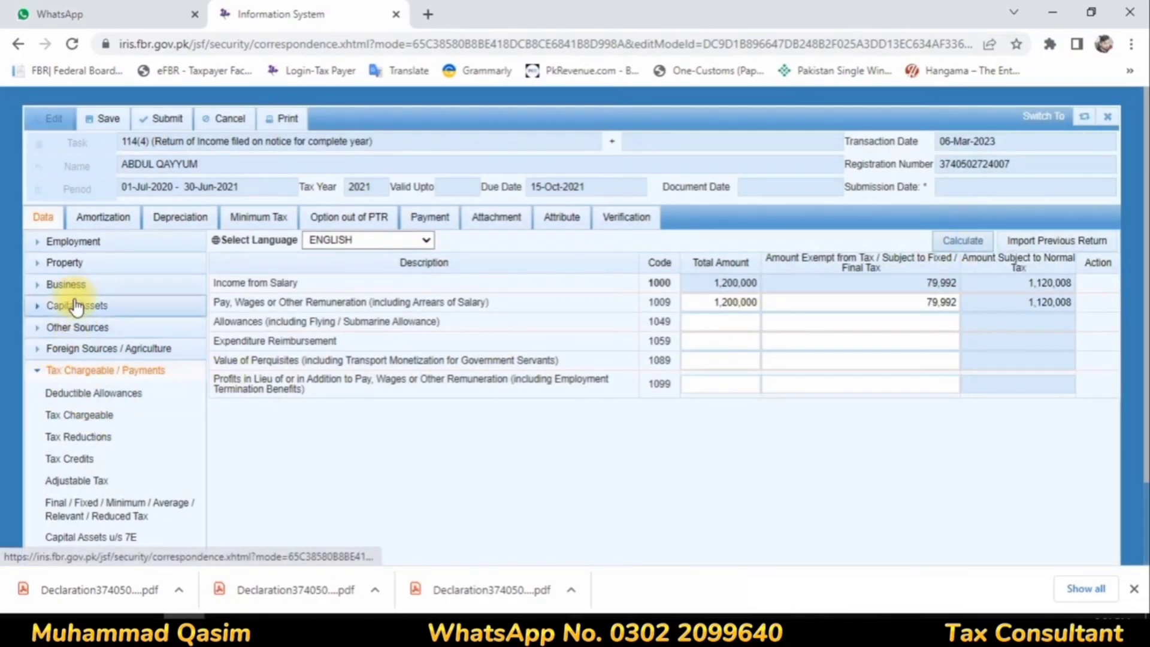
Step: In Other Sources receipts, enter Profit on Debt (code 5003) as 311,686 for both total and exempt/final-tax amounts, and calculate
{"action": "left_click", "coordinate": [80, 327]}
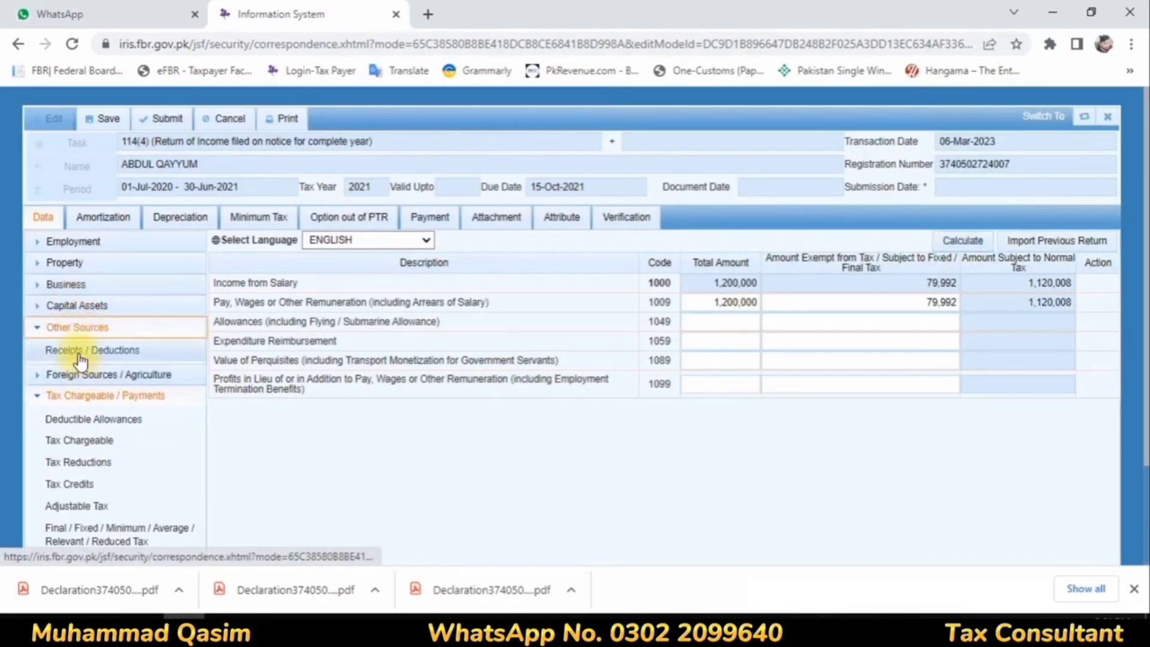
{"action": "left_click", "coordinate": [79, 352]}
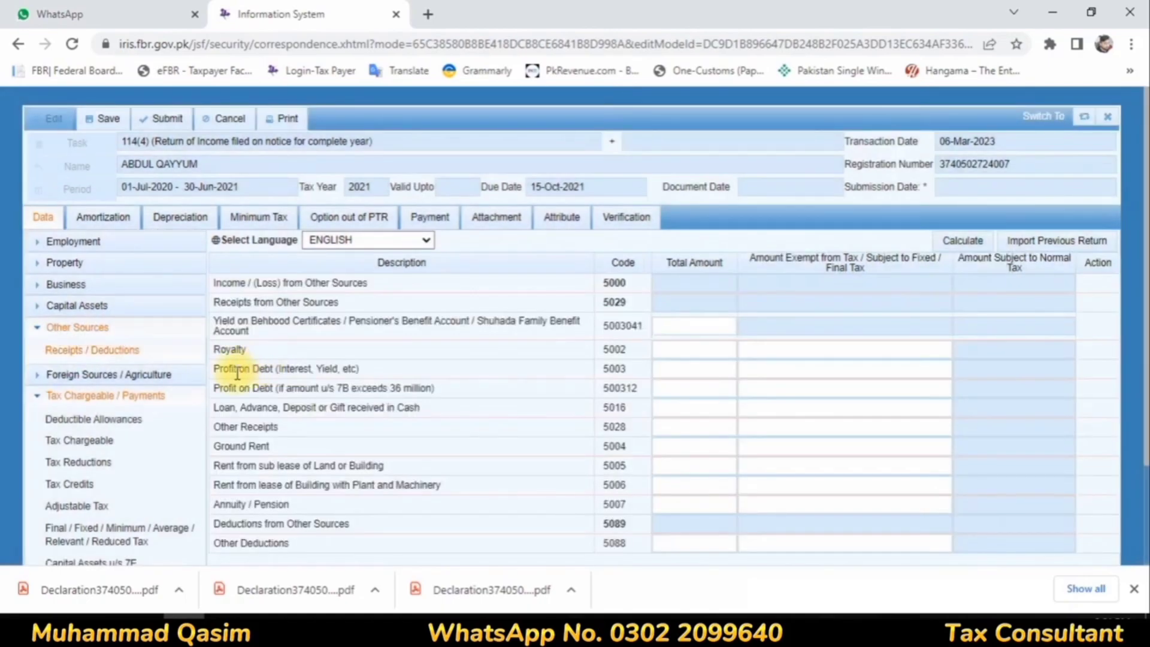
{"action": "left_click", "coordinate": [692, 367]}
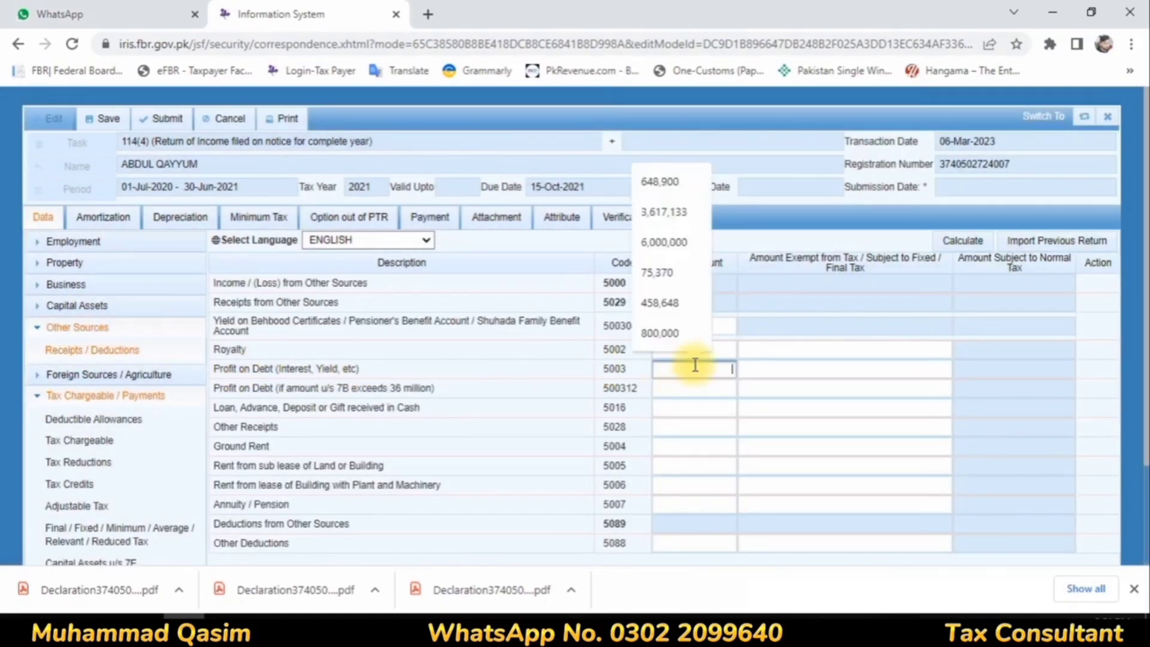
{"action": "type", "text": "3"}
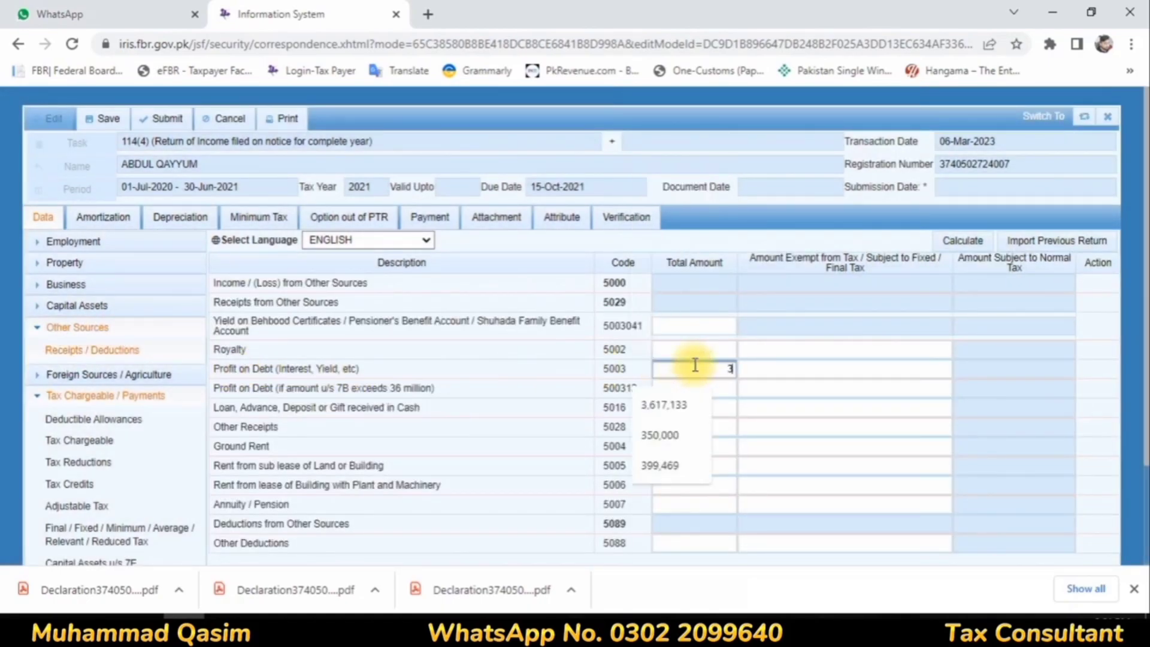
{"action": "type", "text": "11686"}
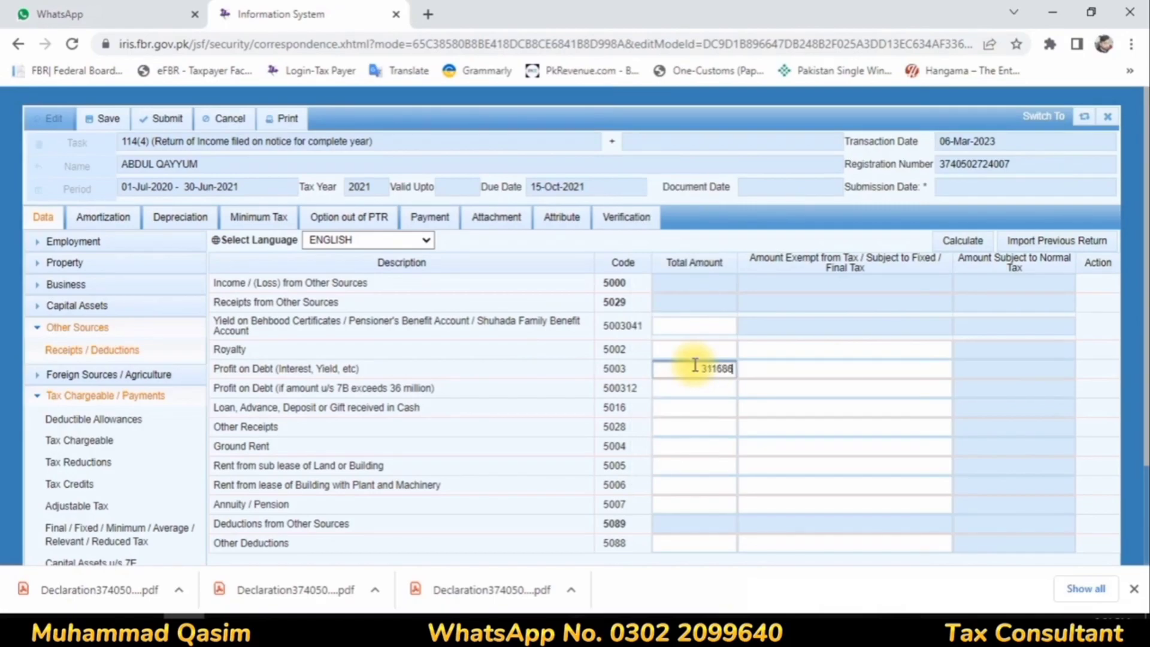
{"action": "left_click", "coordinate": [847, 360]}
{"action": "type", "text": "3"}
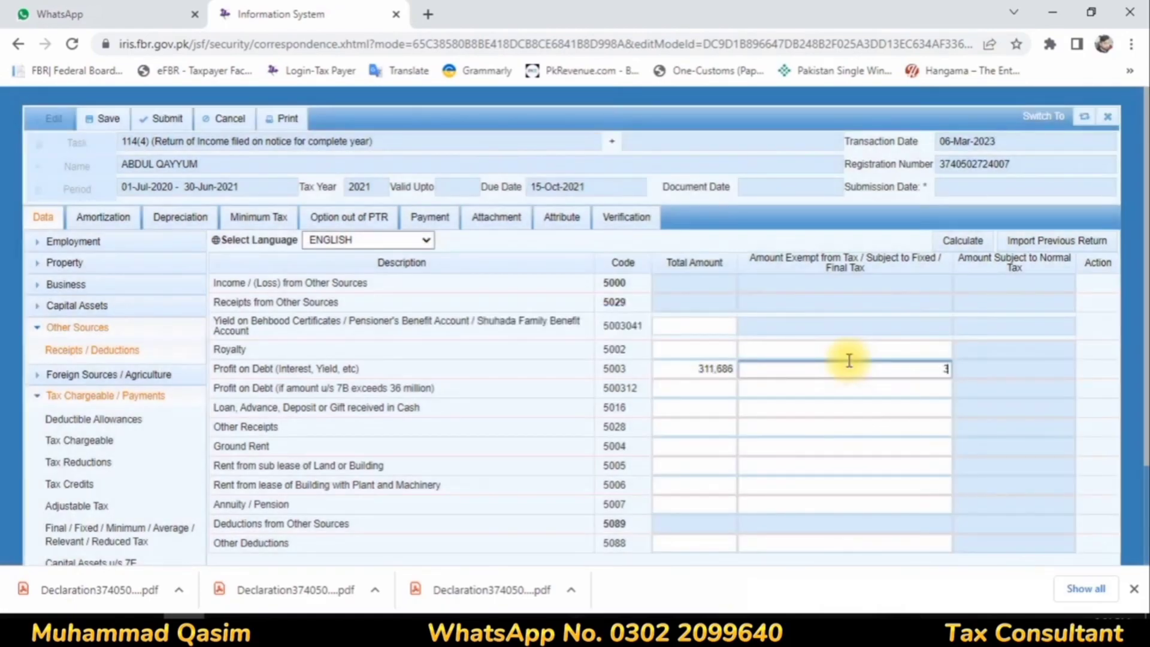
{"action": "type", "text": "11,686"}
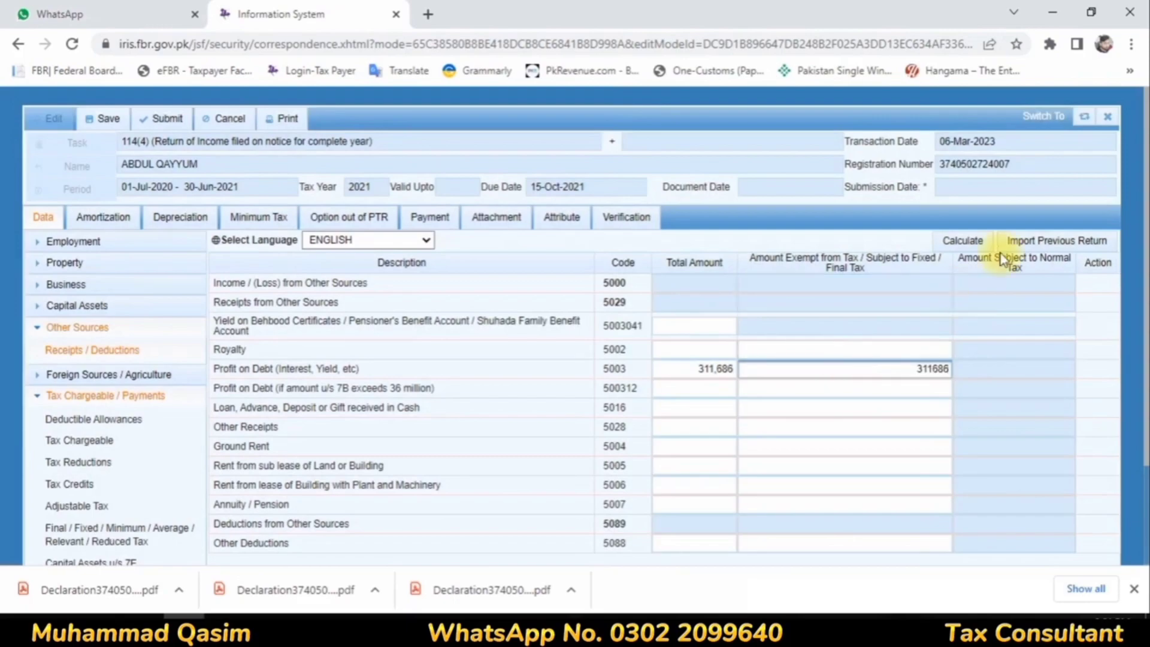
{"action": "left_click", "coordinate": [963, 241]}
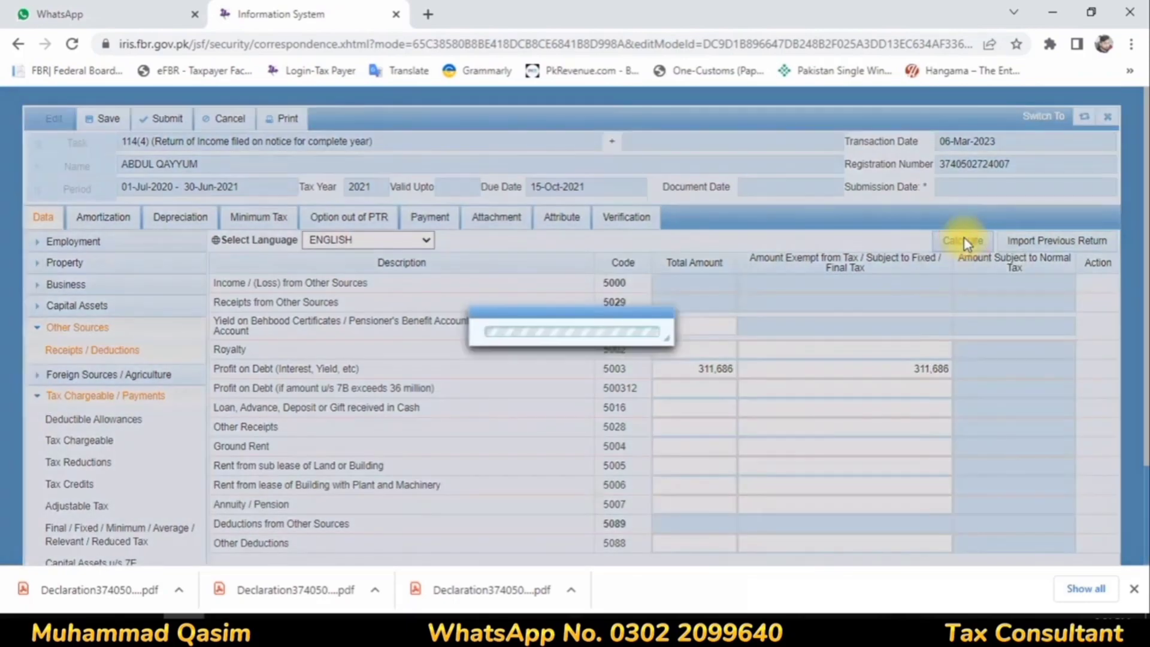
Step: In Final/Fixed Tax, add an entry for Profit on debt u/s 7B with investment Bank and contents "Profit Bank Al Habib"
{"action": "scroll", "coordinate": [85, 521], "scroll_direction": "down", "scroll_amount": 2}
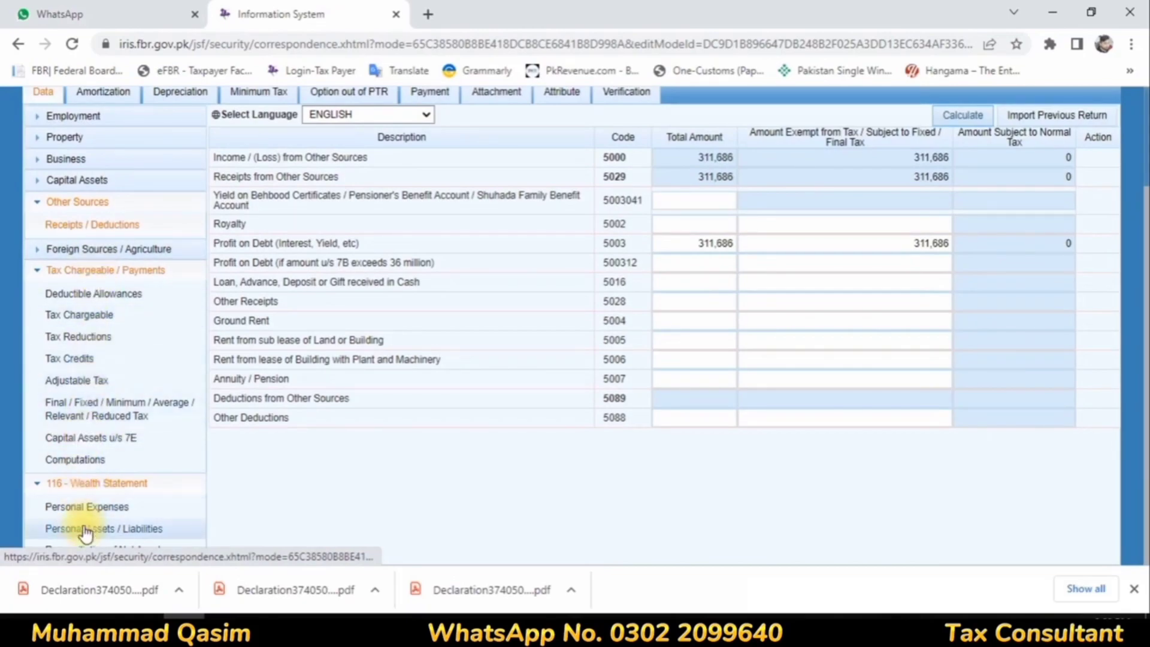
{"action": "left_click", "coordinate": [80, 419]}
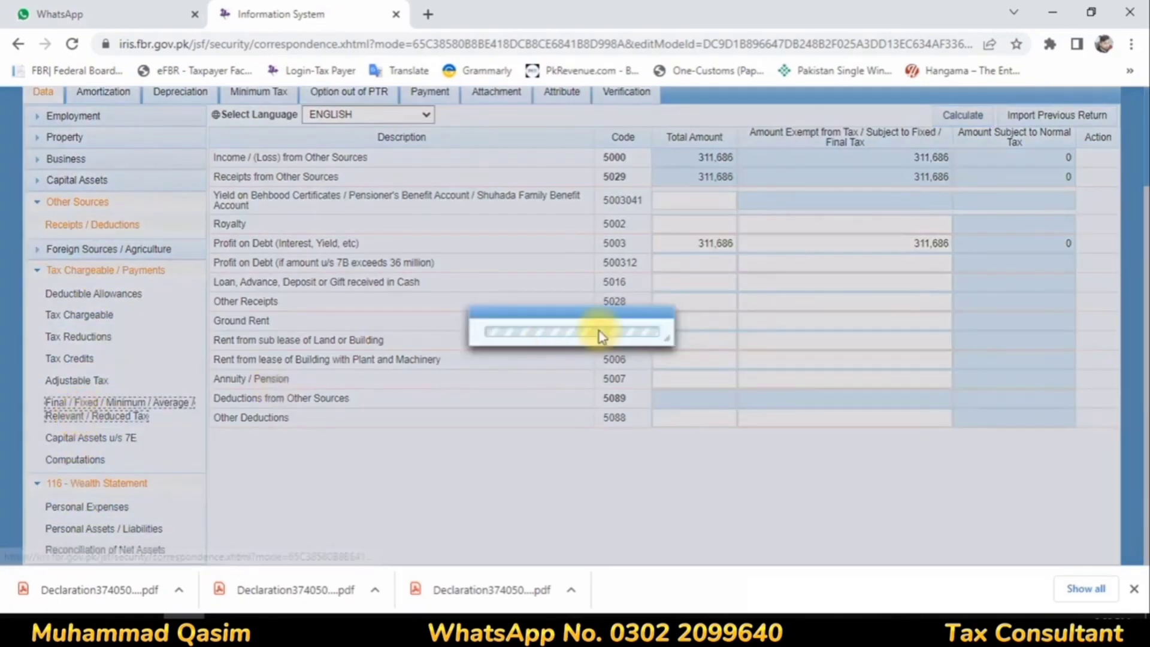
{"action": "scroll", "coordinate": [765, 323], "scroll_direction": "down", "scroll_amount": 15}
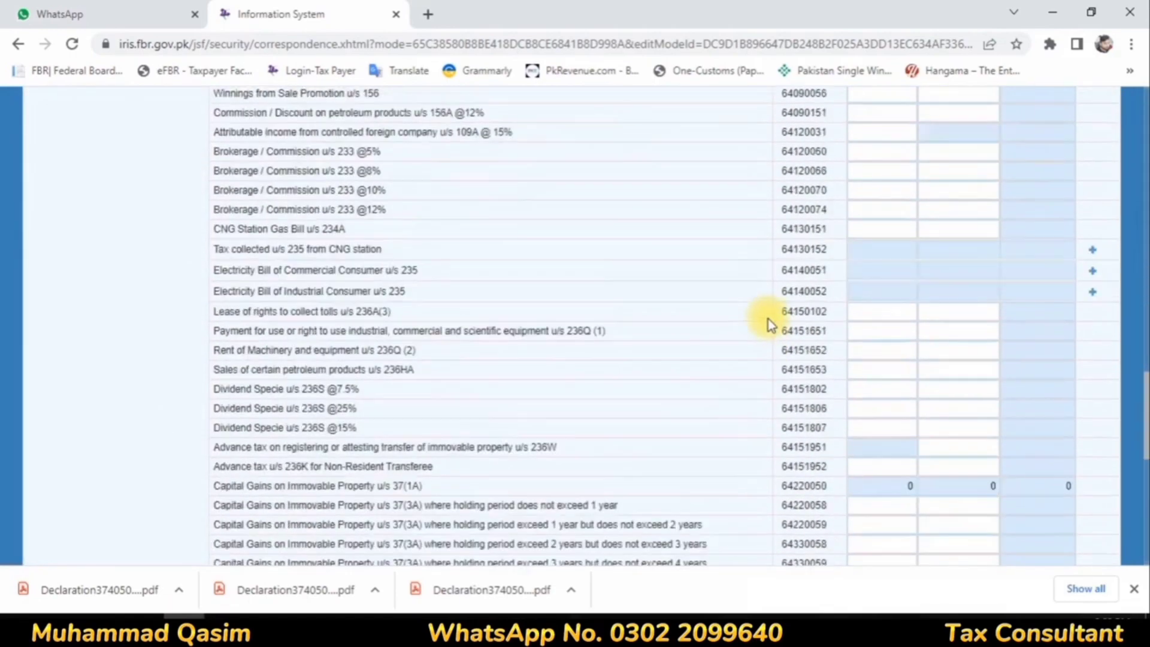
{"action": "scroll", "coordinate": [1090, 496], "scroll_direction": "down", "scroll_amount": 5}
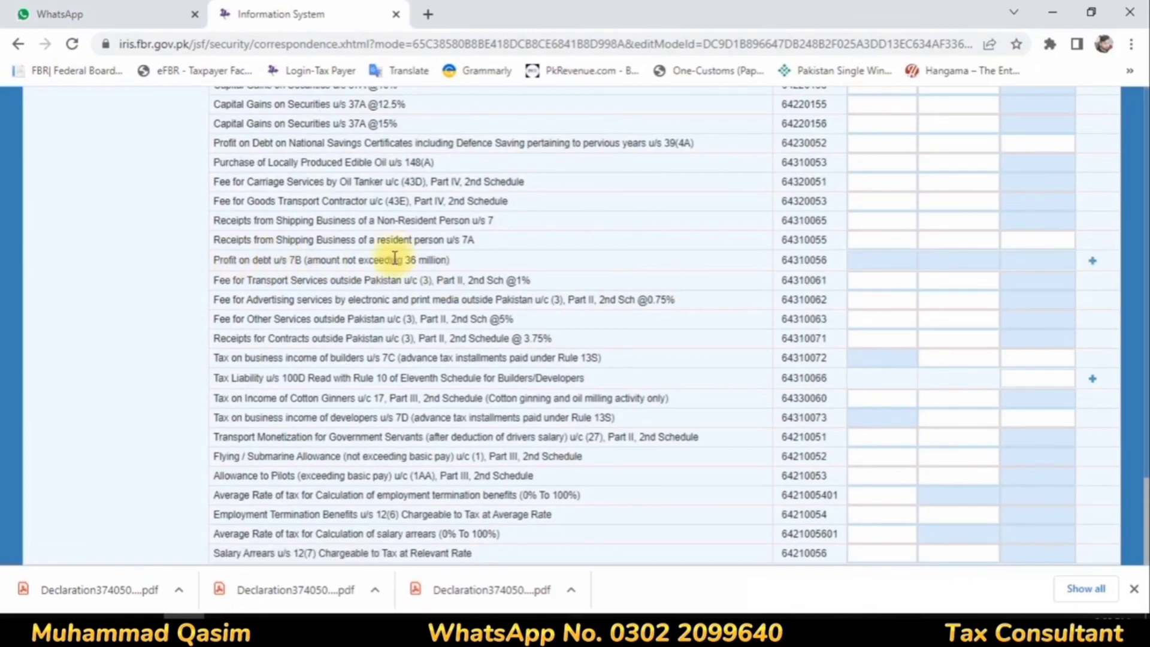
{"action": "left_click", "coordinate": [1092, 261]}
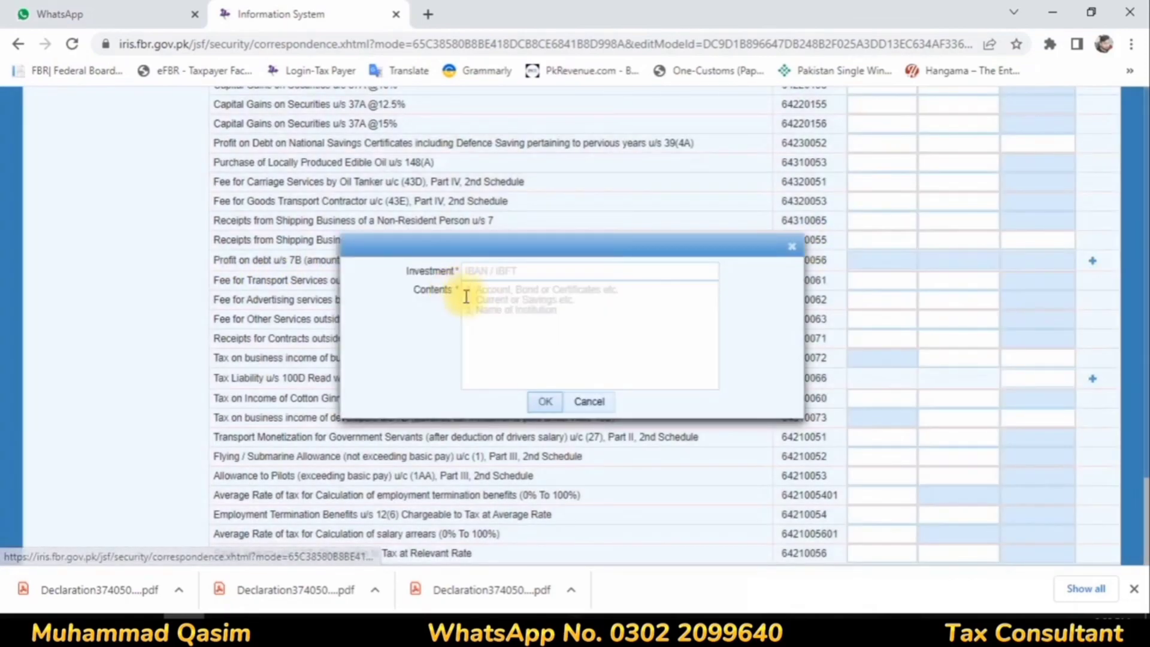
{"action": "left_click", "coordinate": [488, 264]}
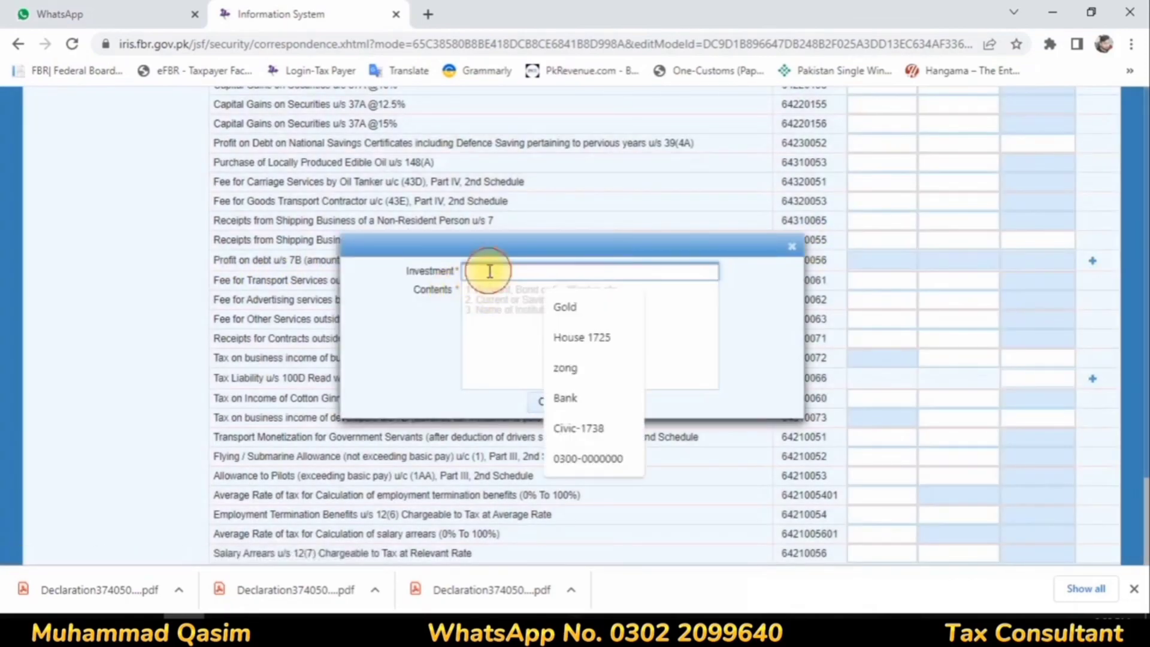
{"action": "left_click", "coordinate": [562, 399]}
{"action": "left_click", "coordinate": [512, 305]}
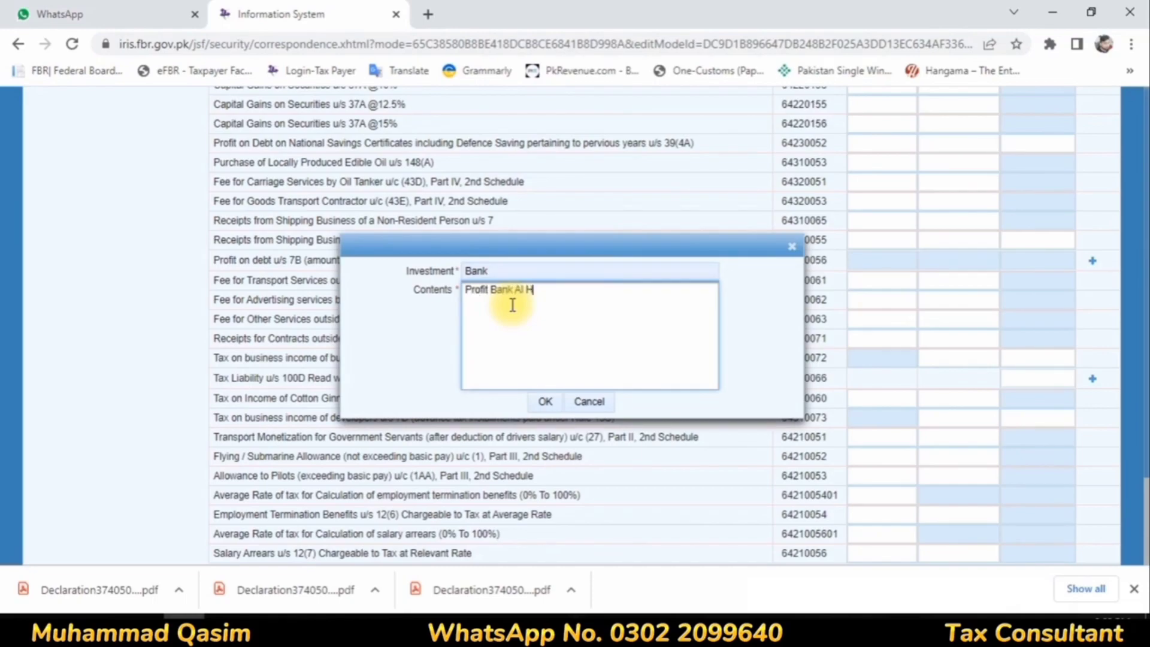
{"action": "left_click", "coordinate": [548, 397]}
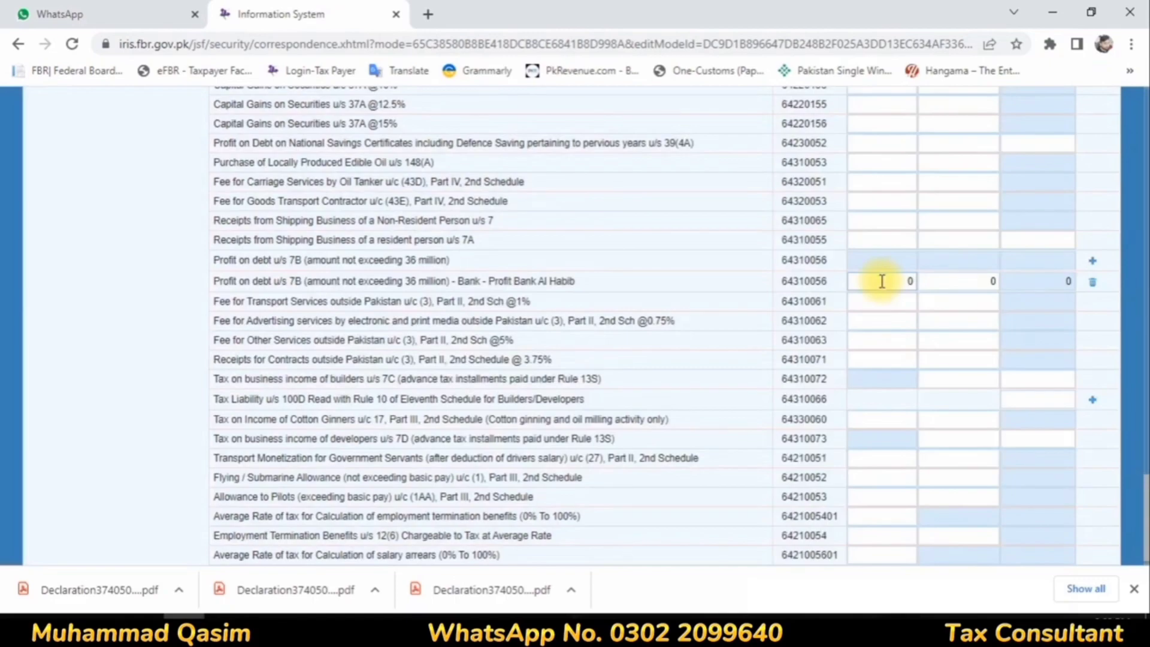
Step: Enter receipts of 311,686 and tax deducted of 90,514 for the Bank Al Habib profit entry, and calculate the final tax
{"action": "left_click", "coordinate": [904, 280]}
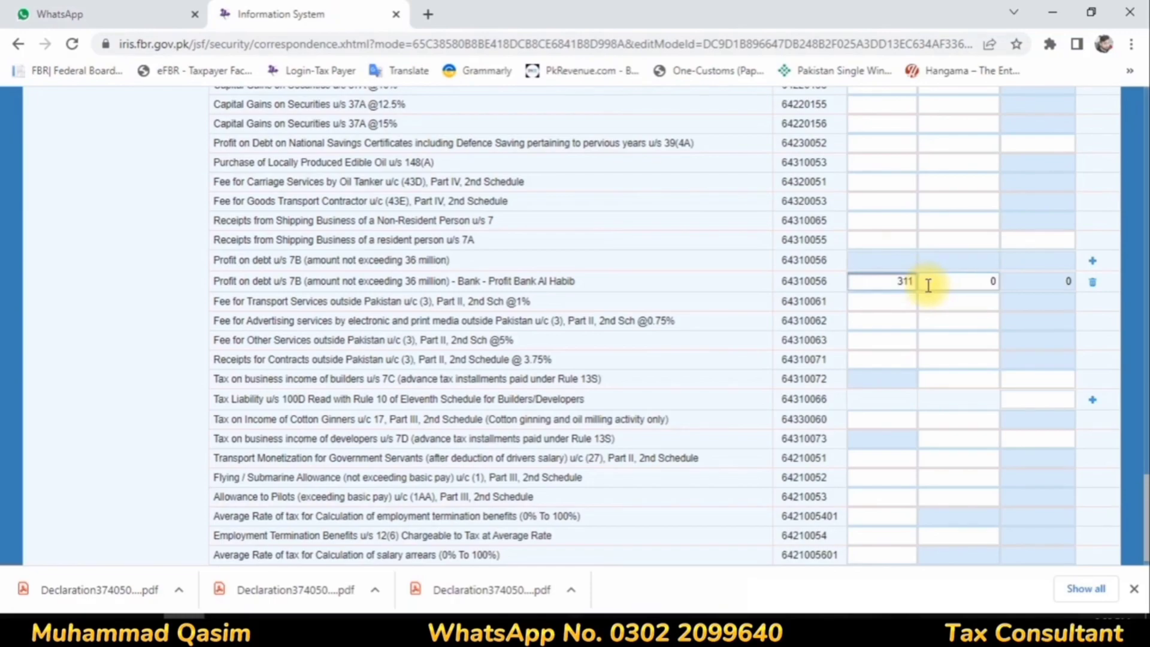
{"action": "left_click", "coordinate": [992, 284]}
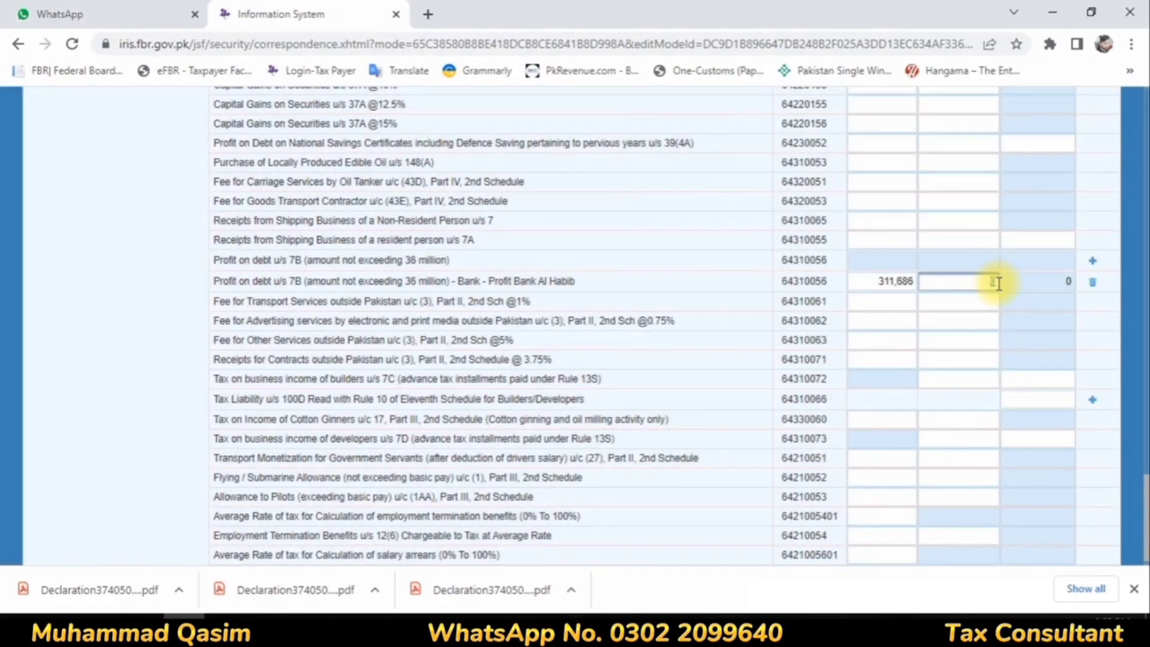
{"action": "type", "text": "90514"}
{"action": "left_click", "coordinate": [946, 305]}
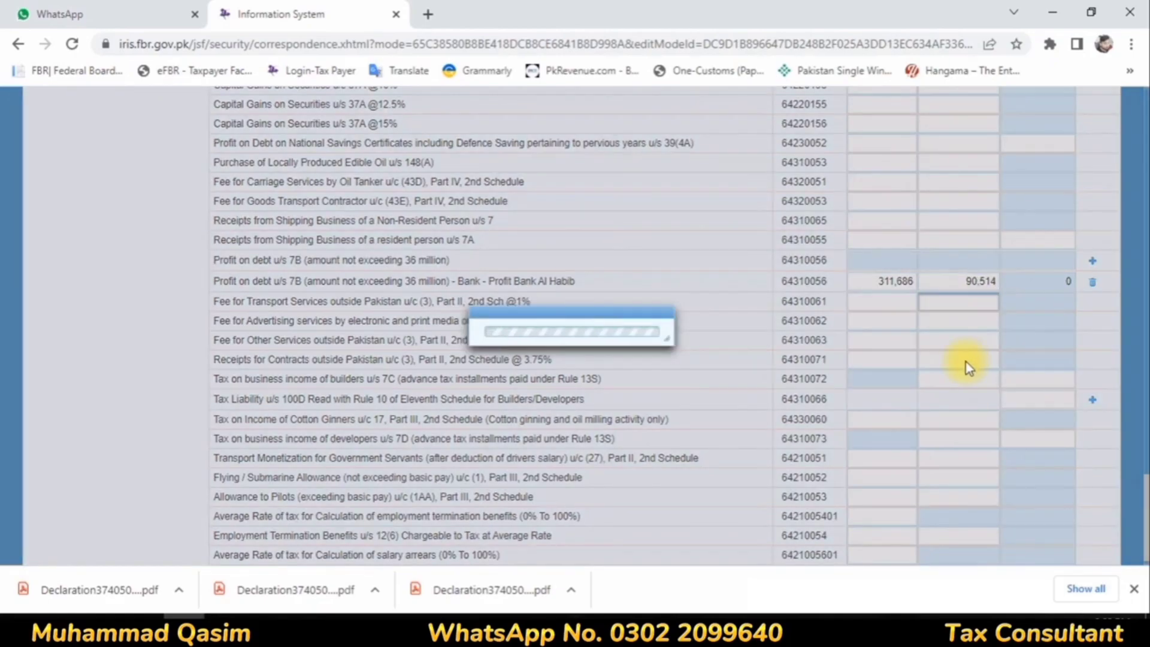
{"action": "scroll", "coordinate": [965, 359], "scroll_direction": "up", "scroll_amount": 15}
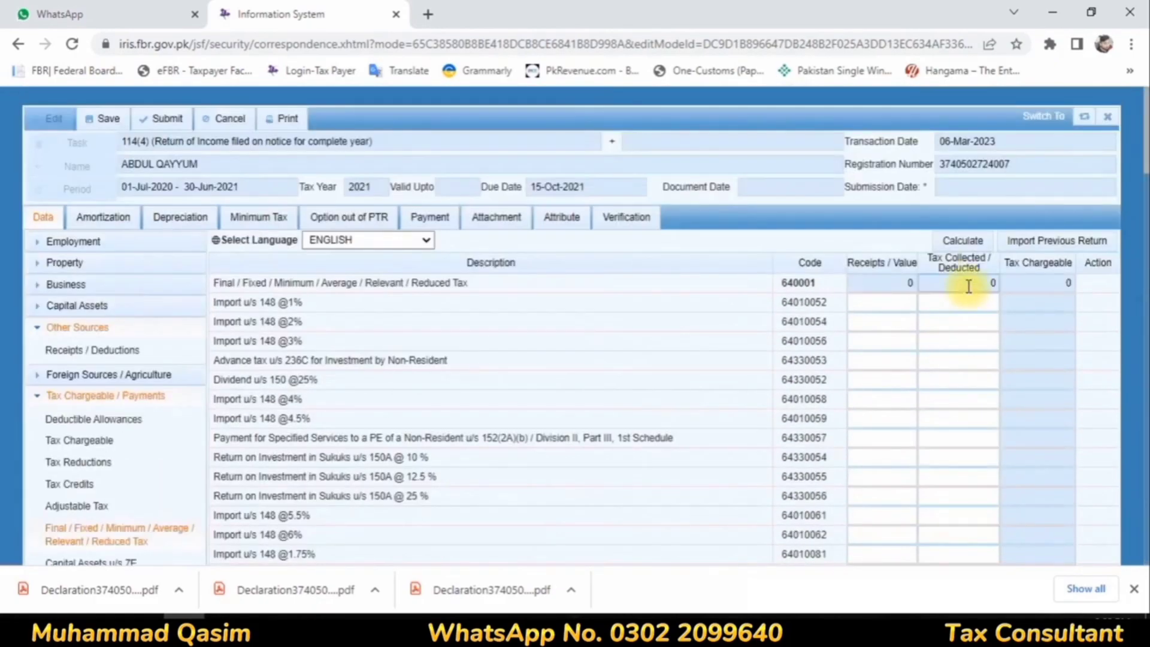
{"action": "left_click", "coordinate": [962, 240]}
Step: Open the tax Computations of the 2021 return
{"action": "scroll", "coordinate": [146, 500], "scroll_direction": "down", "scroll_amount": 10}
{"action": "scroll", "coordinate": [99, 341], "scroll_direction": "up", "scroll_amount": 3}
{"action": "left_click", "coordinate": [76, 247]}
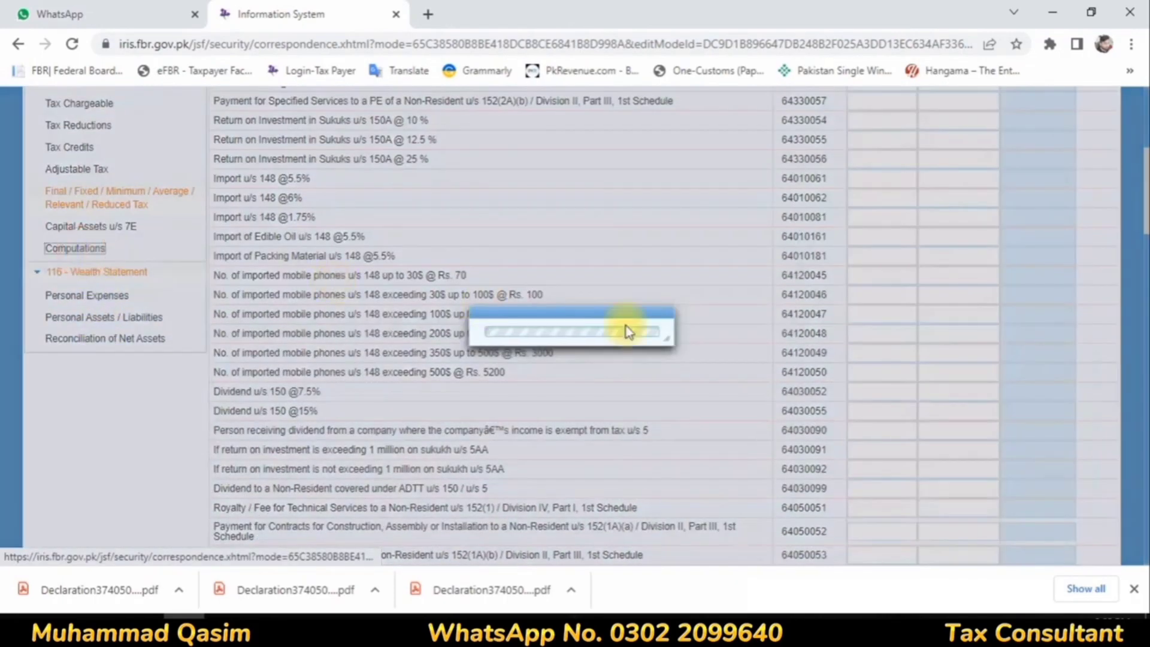
Step: Review the 2021 tax computation from income through withholding tax to the Refundable Income Tax line
{"action": "scroll", "coordinate": [665, 327], "scroll_direction": "down", "scroll_amount": 4}
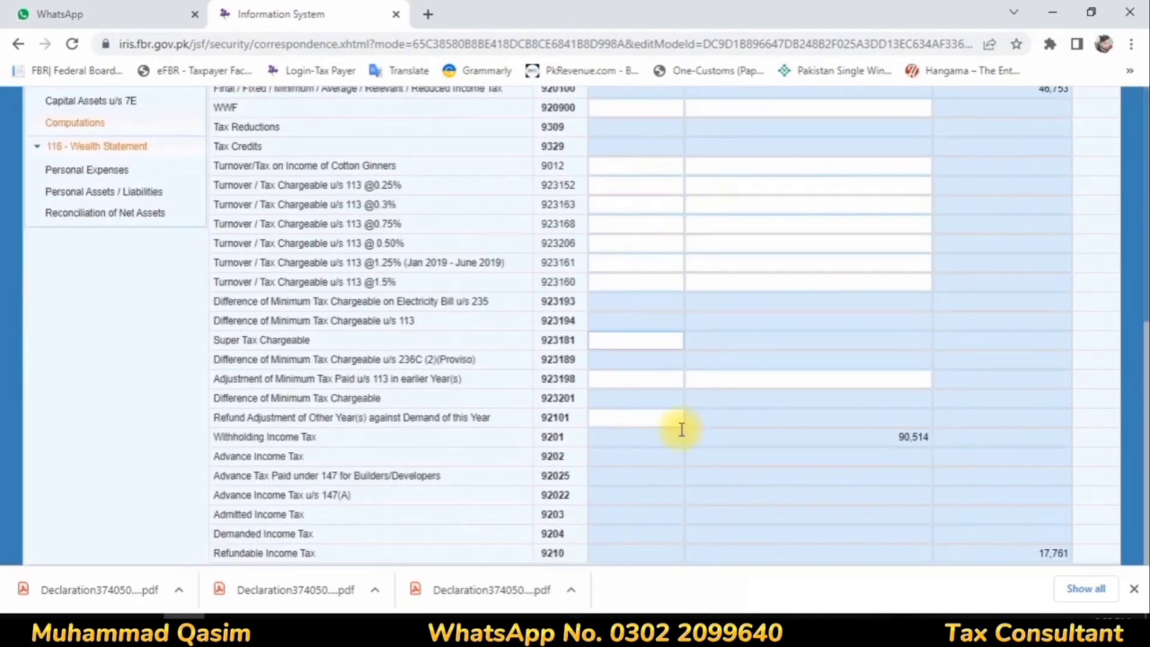
{"action": "left_click_drag", "start_coordinate": [249, 553], "coordinate": [795, 551]}
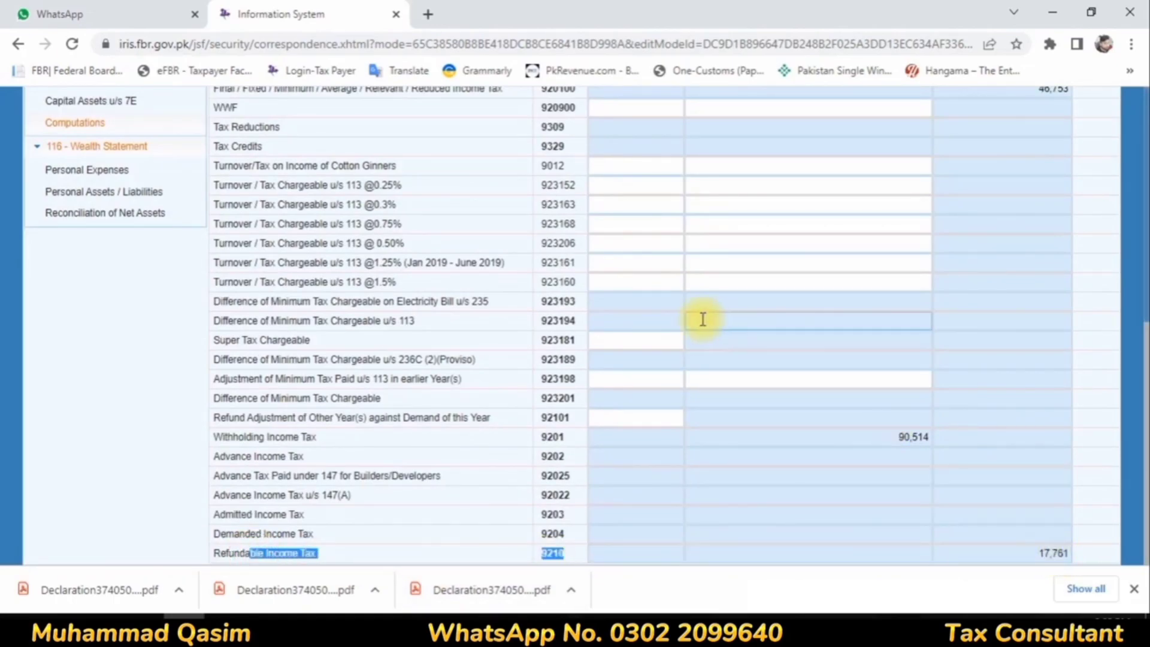
{"action": "scroll", "coordinate": [389, 359], "scroll_direction": "up", "scroll_amount": 8}
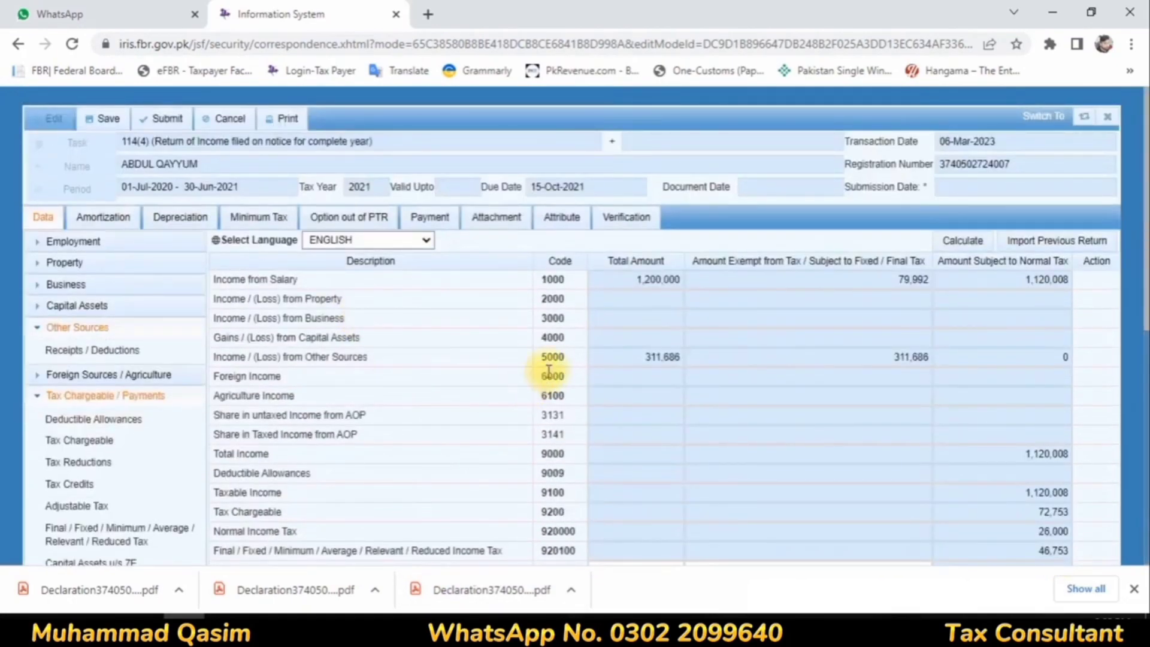
{"action": "scroll", "coordinate": [544, 384], "scroll_direction": "down", "scroll_amount": 6}
{"action": "scroll", "coordinate": [540, 386], "scroll_direction": "up", "scroll_amount": 6}
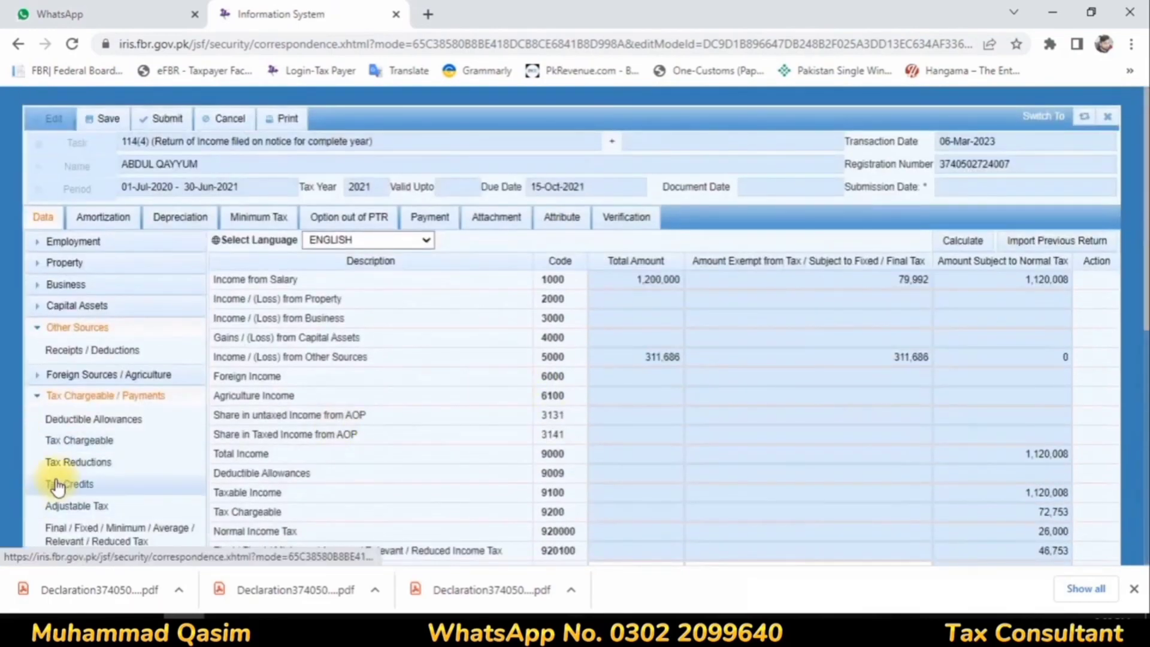
Step: In Personal Expenses, enter 988,482 for Other Personal / Household Expenses and 90,514 for Rates / Taxes / Charge / Cess, and calculate
{"action": "scroll", "coordinate": [60, 473], "scroll_direction": "down", "scroll_amount": 3}
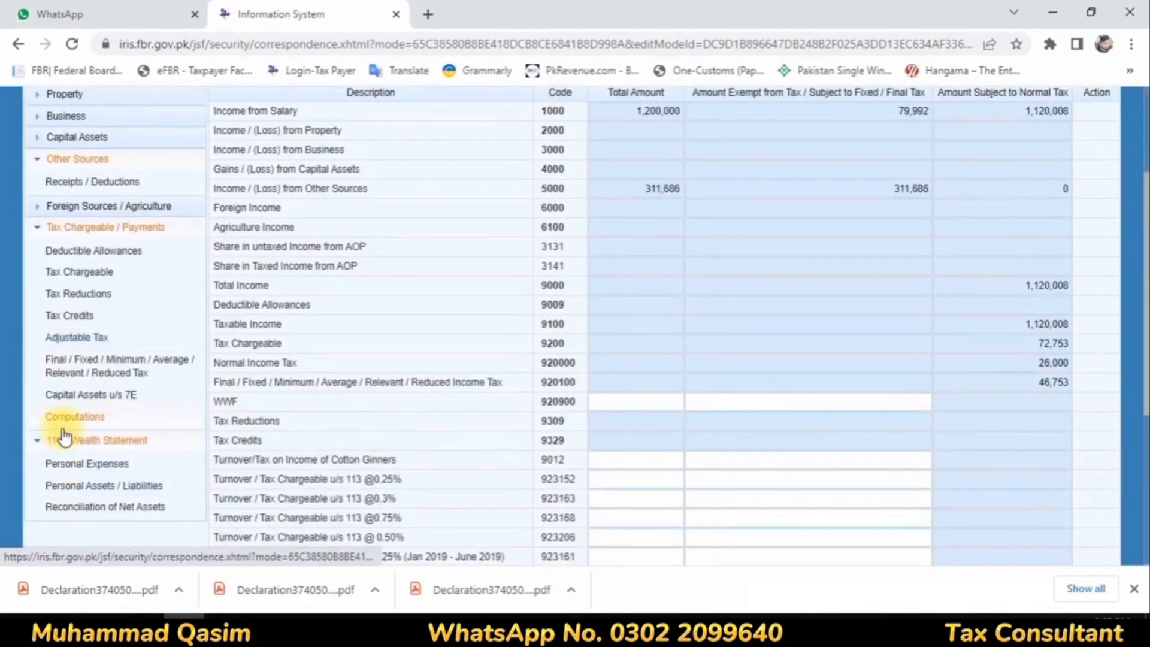
{"action": "left_click", "coordinate": [91, 464]}
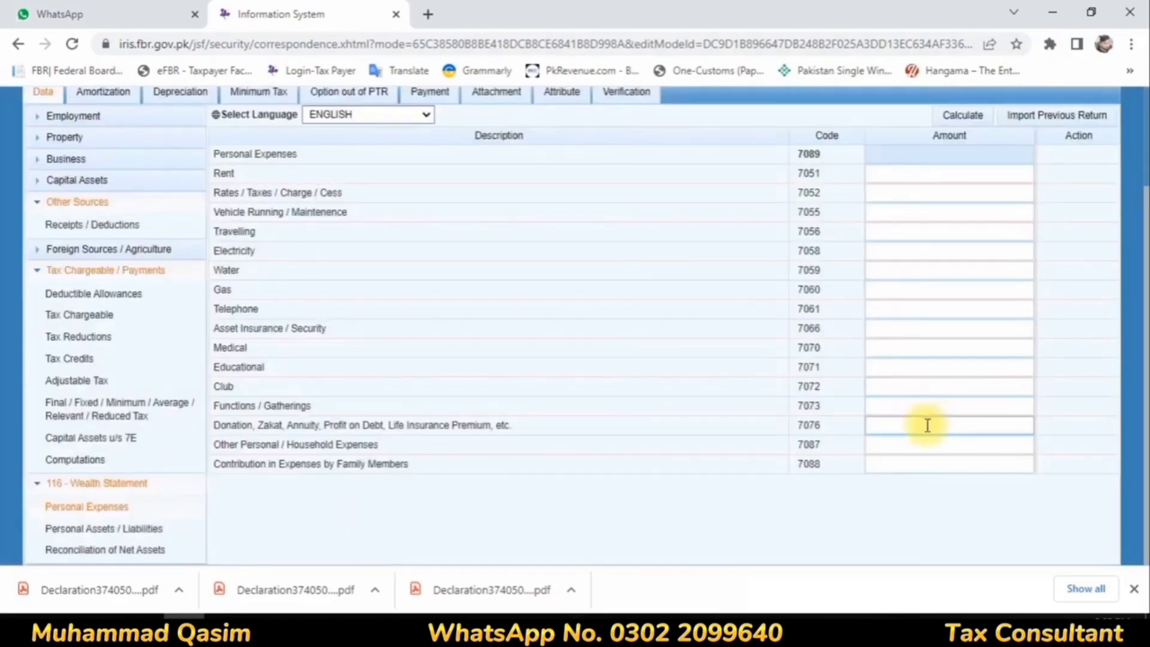
{"action": "left_click", "coordinate": [982, 443]}
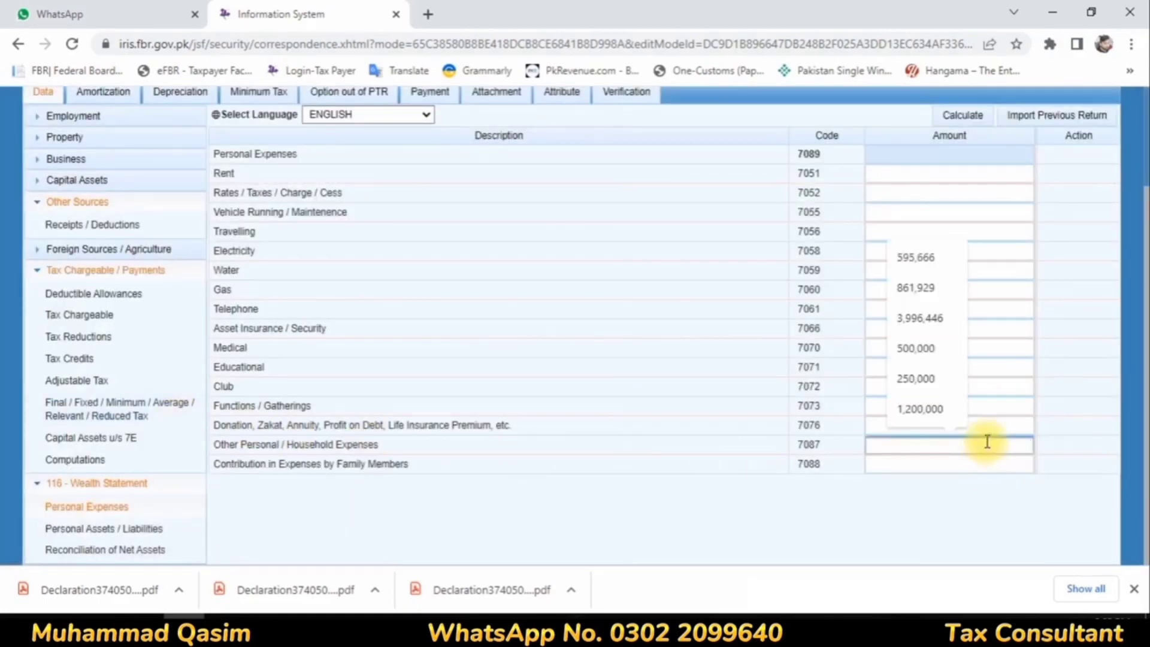
{"action": "type", "text": "988482"}
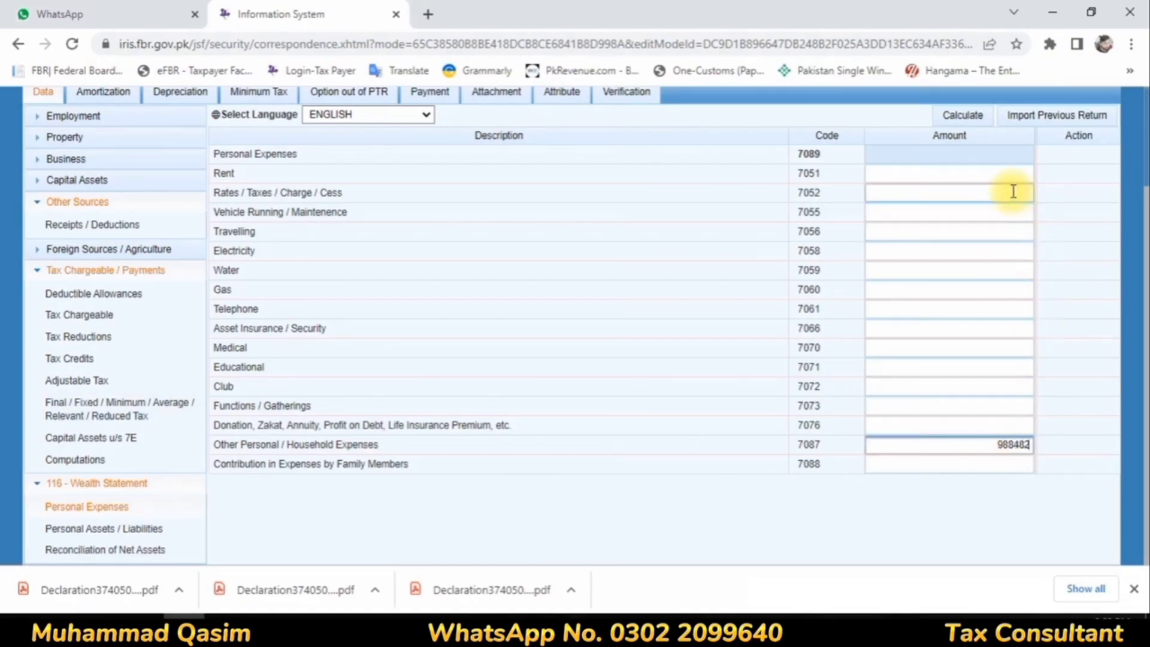
{"action": "left_click", "coordinate": [948, 195]}
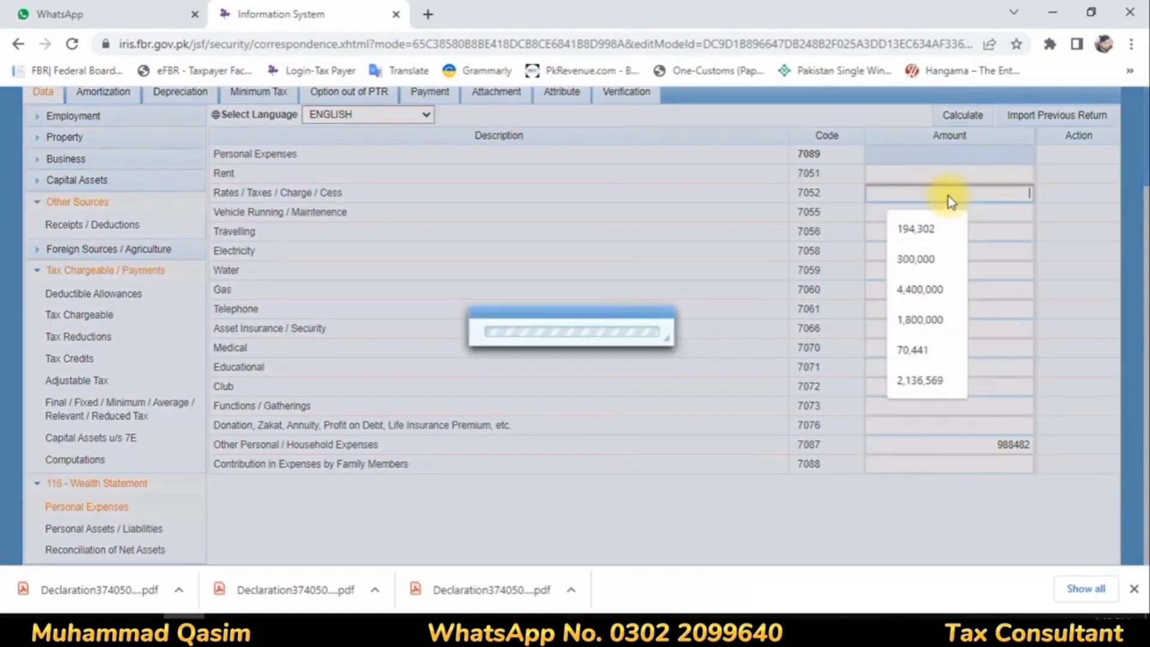
{"action": "type", "text": "90514"}
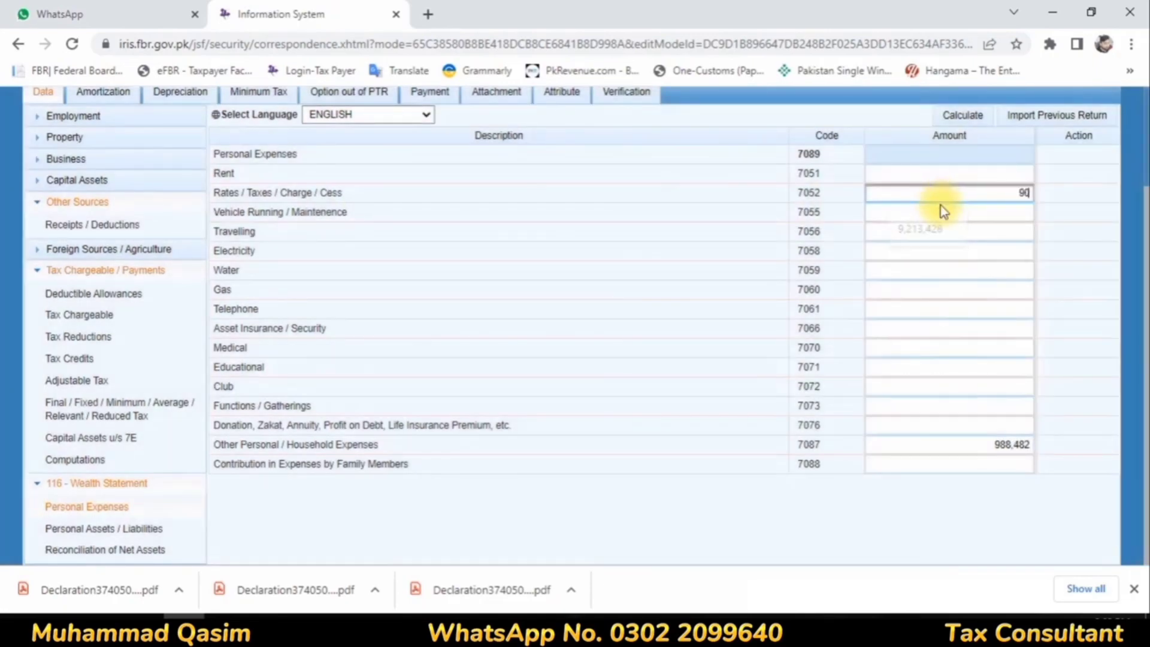
{"action": "left_click", "coordinate": [964, 117]}
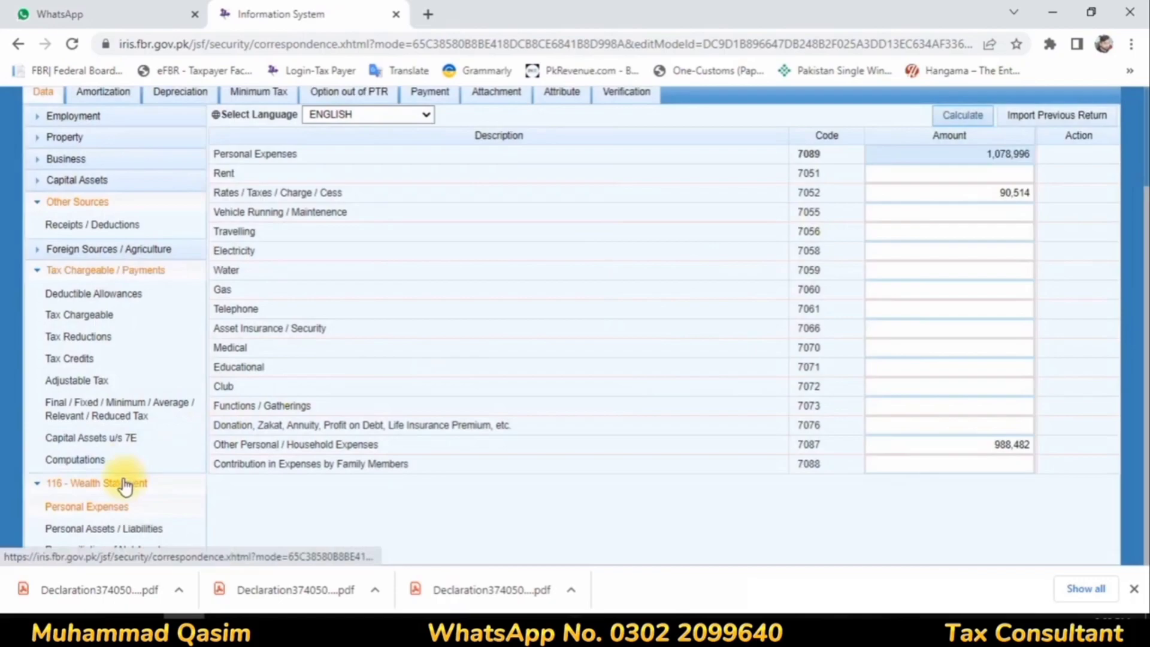
Step: In Personal Assets / Liabilities, enter 968,000 for Cash (Non-Business), set the Bank Al Habib investment to 4,851,048, and calculate
{"action": "left_click", "coordinate": [94, 527]}
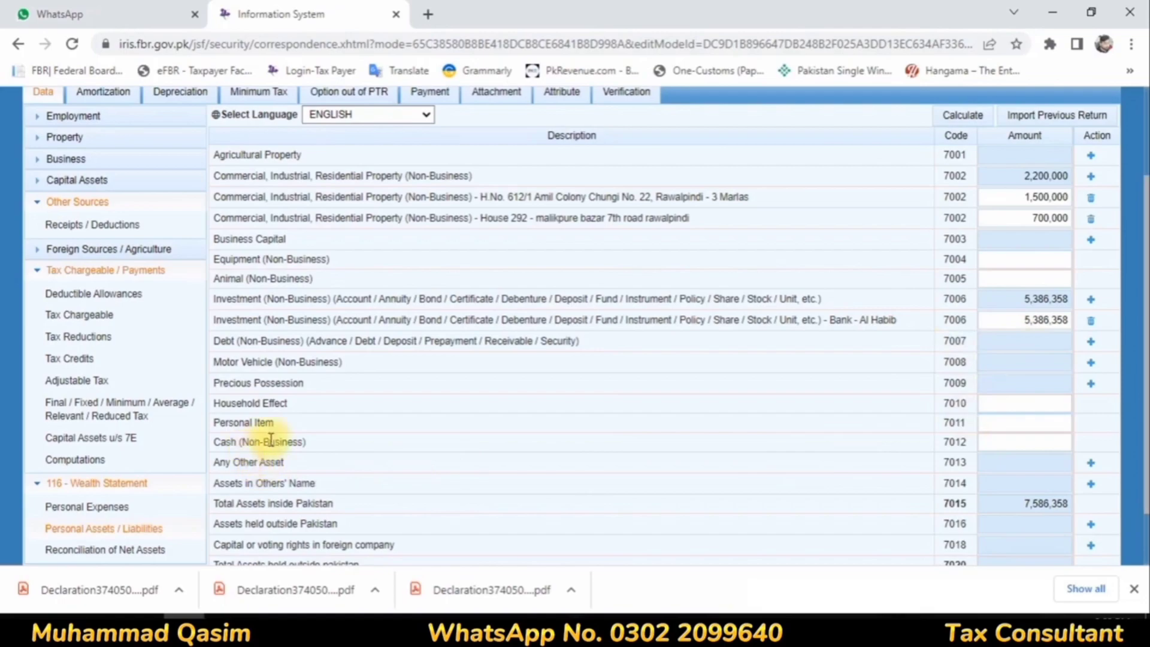
{"action": "left_click_drag", "start_coordinate": [268, 442], "coordinate": [721, 468]}
{"action": "left_click", "coordinate": [1018, 442]}
{"action": "type", "text": "968000"}
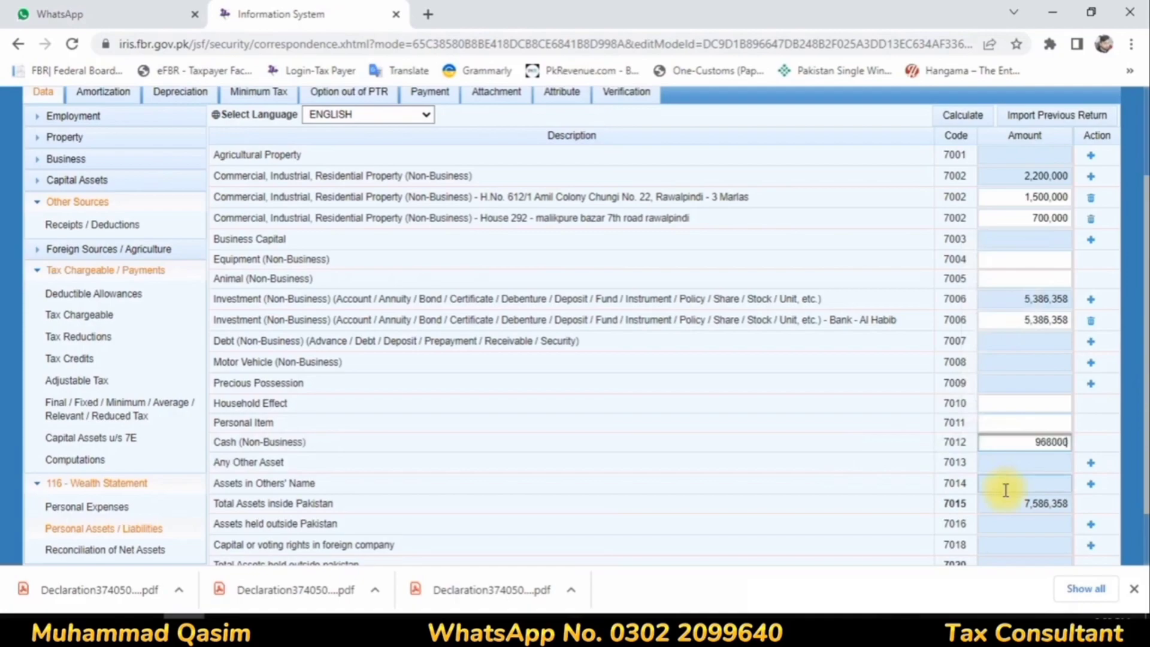
{"action": "left_click", "coordinate": [1005, 490]}
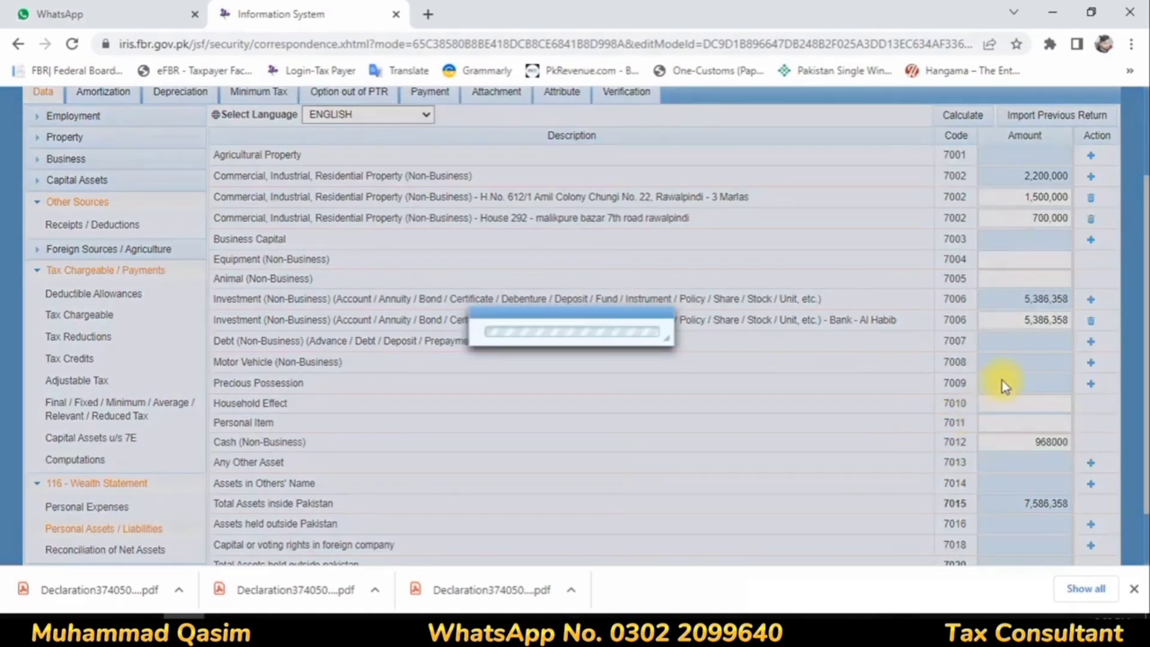
{"action": "left_click", "coordinate": [1025, 320]}
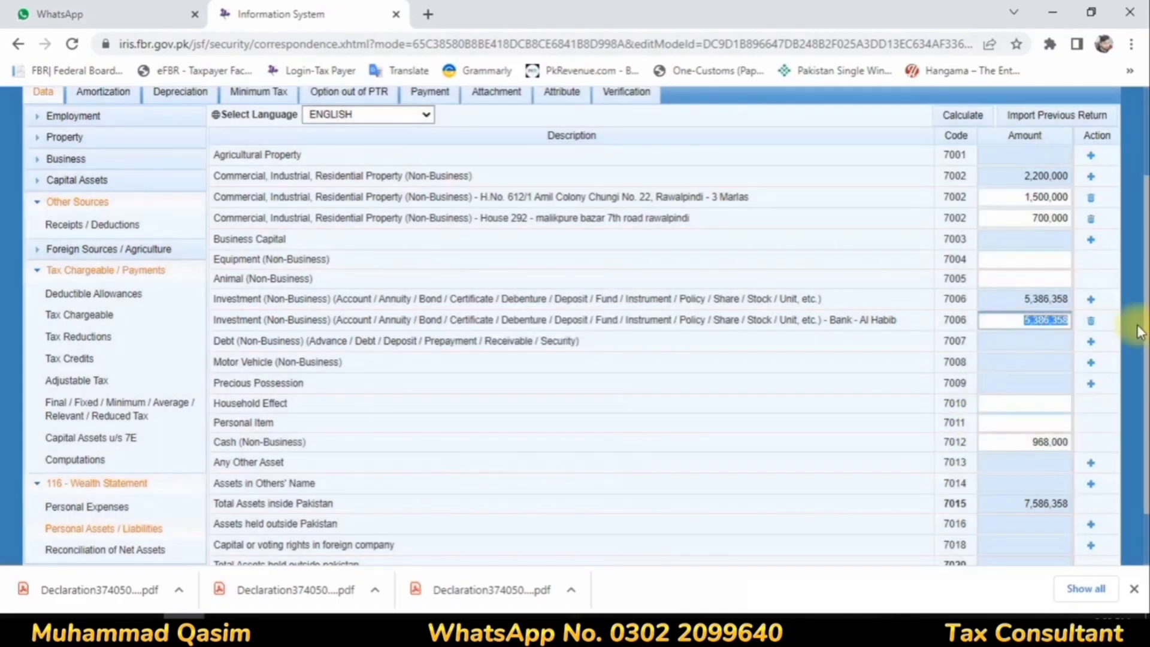
{"action": "type", "text": "4851048"}
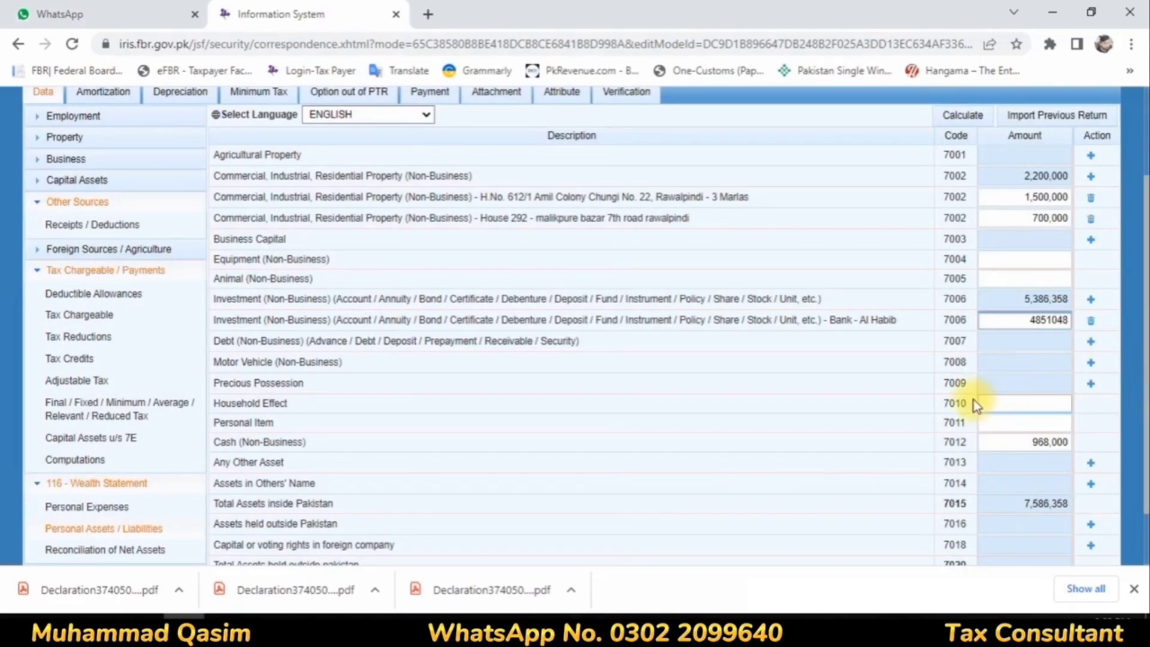
{"action": "left_click", "coordinate": [903, 378]}
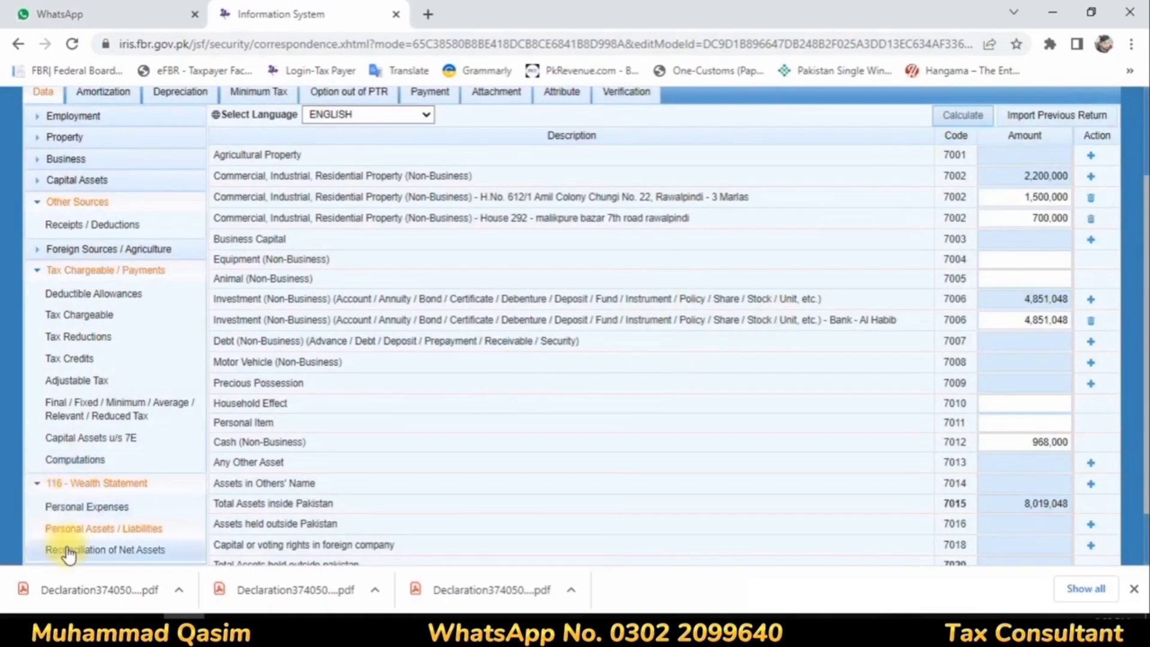
Step: In Reconciliation of Net Assets, enter inflows of 1,120,008 normal-tax, 79,992 exempt and 311,686 final/fixed-tax income, and calculate
{"action": "left_click", "coordinate": [90, 550]}
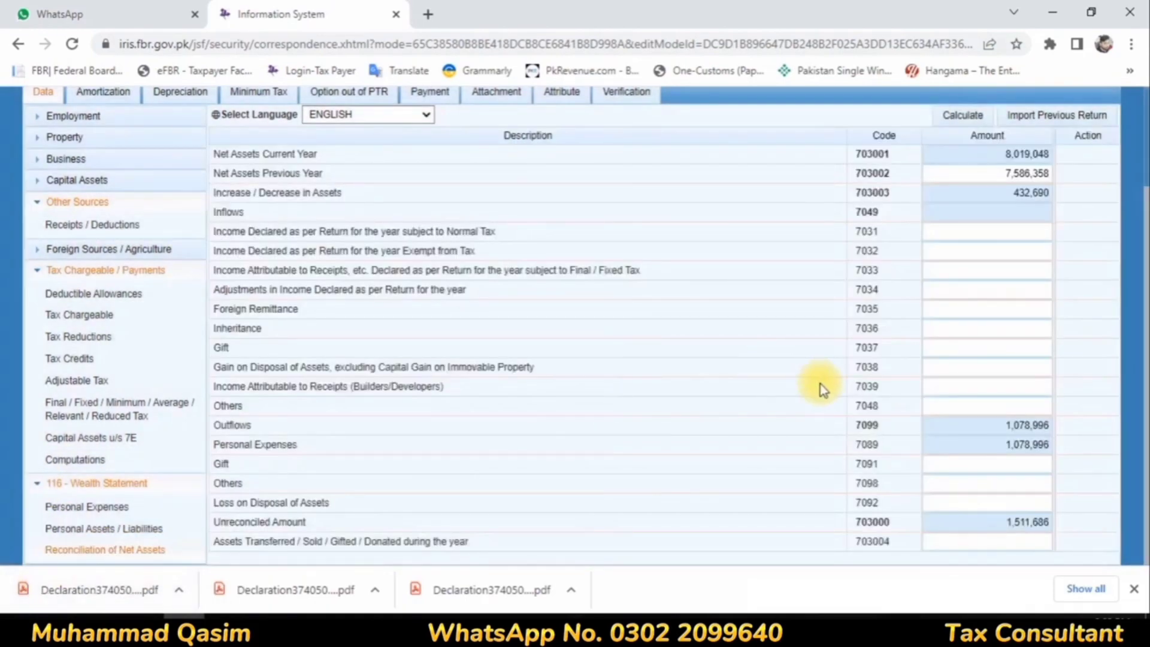
{"action": "left_click", "coordinate": [1037, 233]}
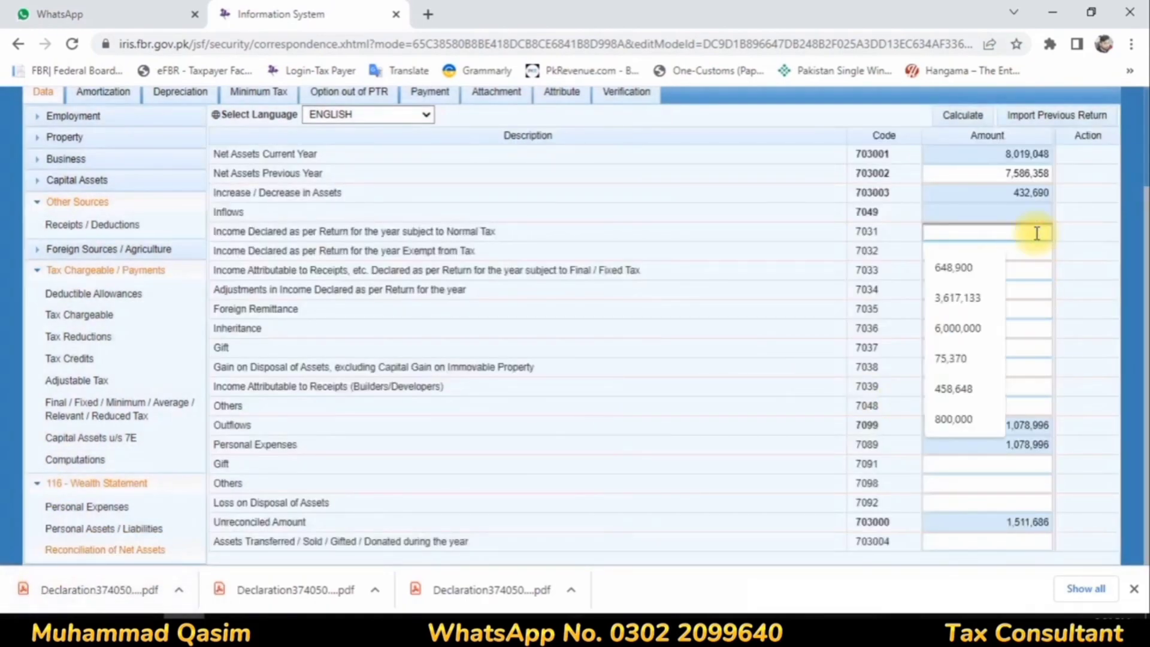
{"action": "type", "text": "1120008"}
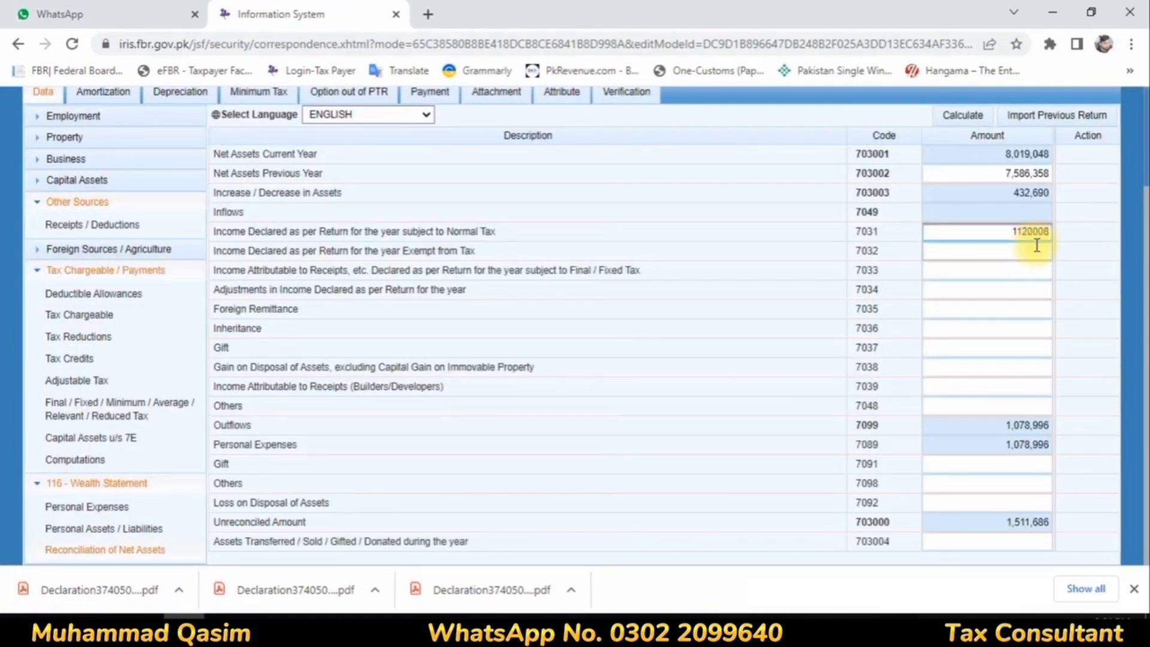
{"action": "left_click", "coordinate": [1036, 247]}
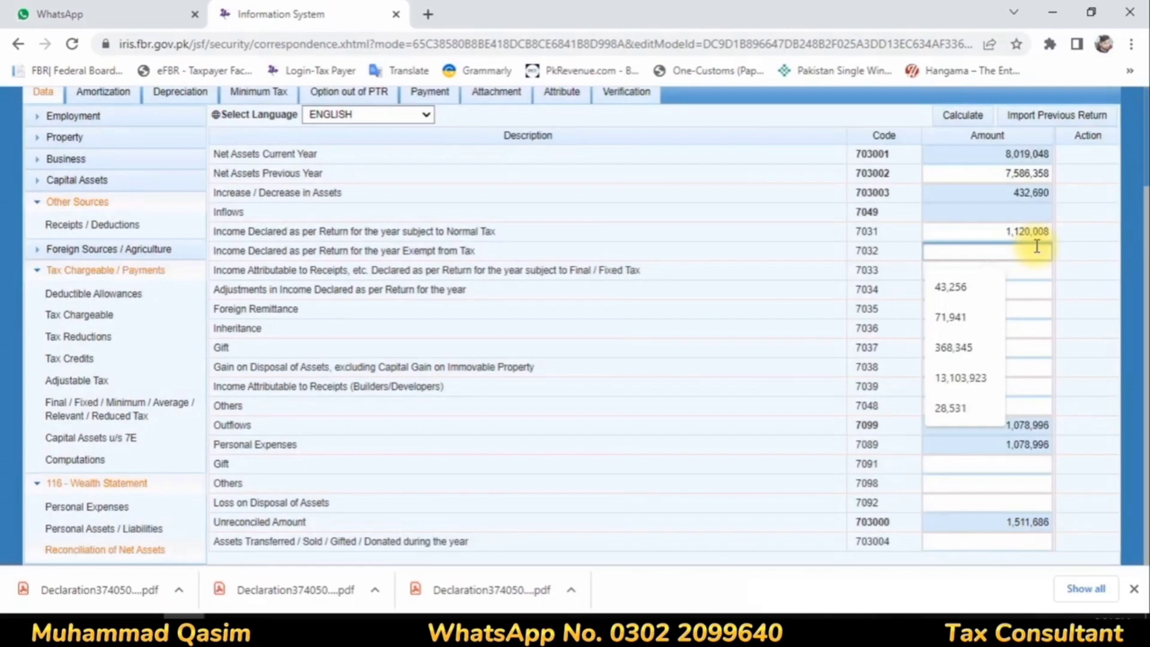
{"action": "type", "text": "789"}
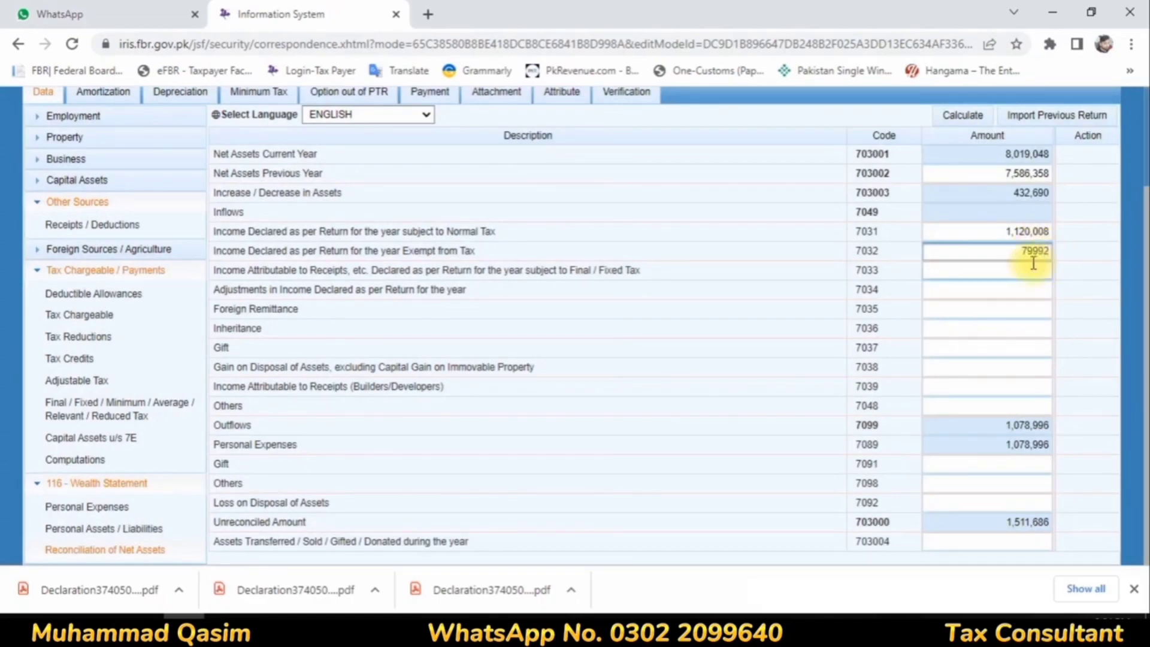
{"action": "left_click", "coordinate": [1032, 272]}
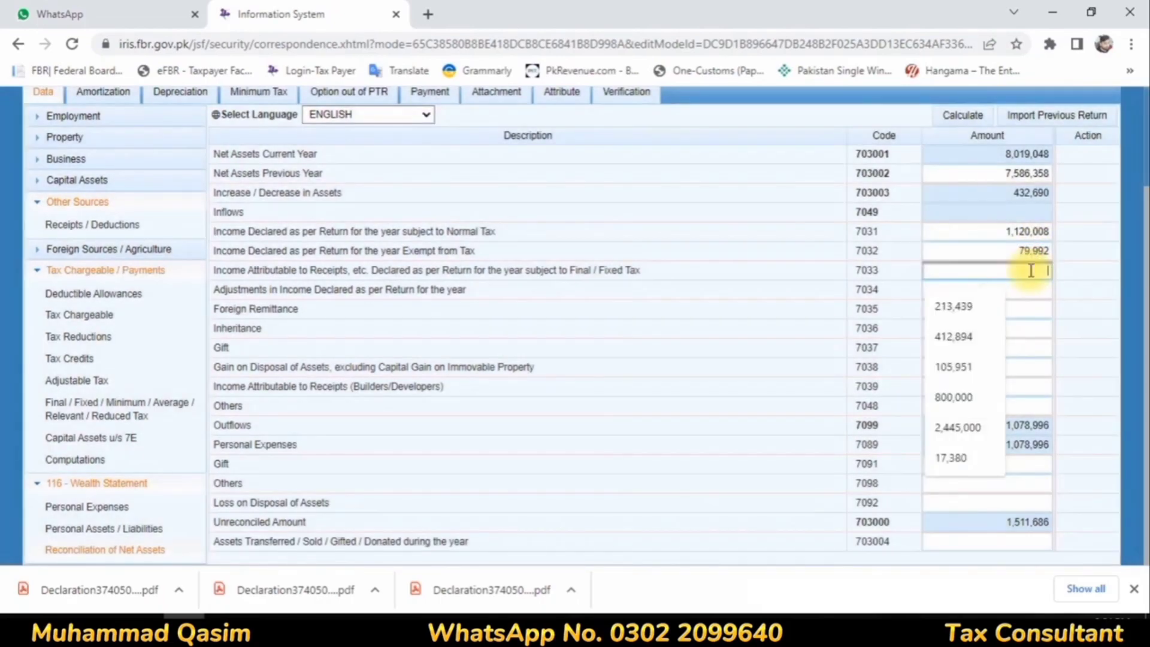
{"action": "type", "text": "311,686"}
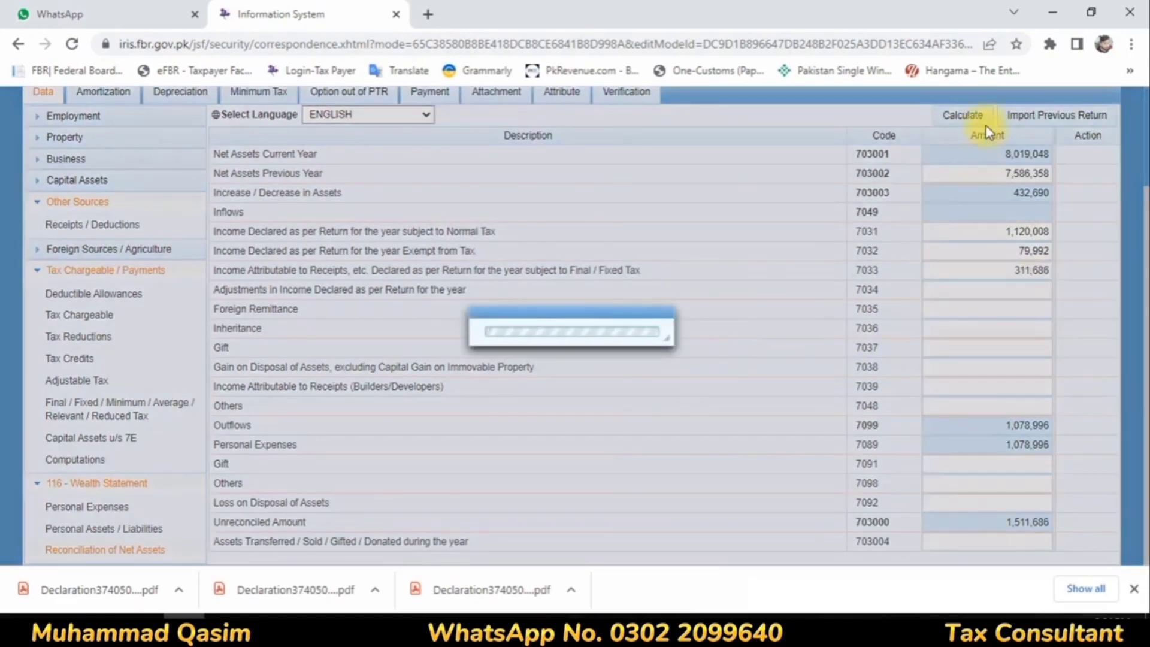
{"action": "left_click", "coordinate": [978, 116]}
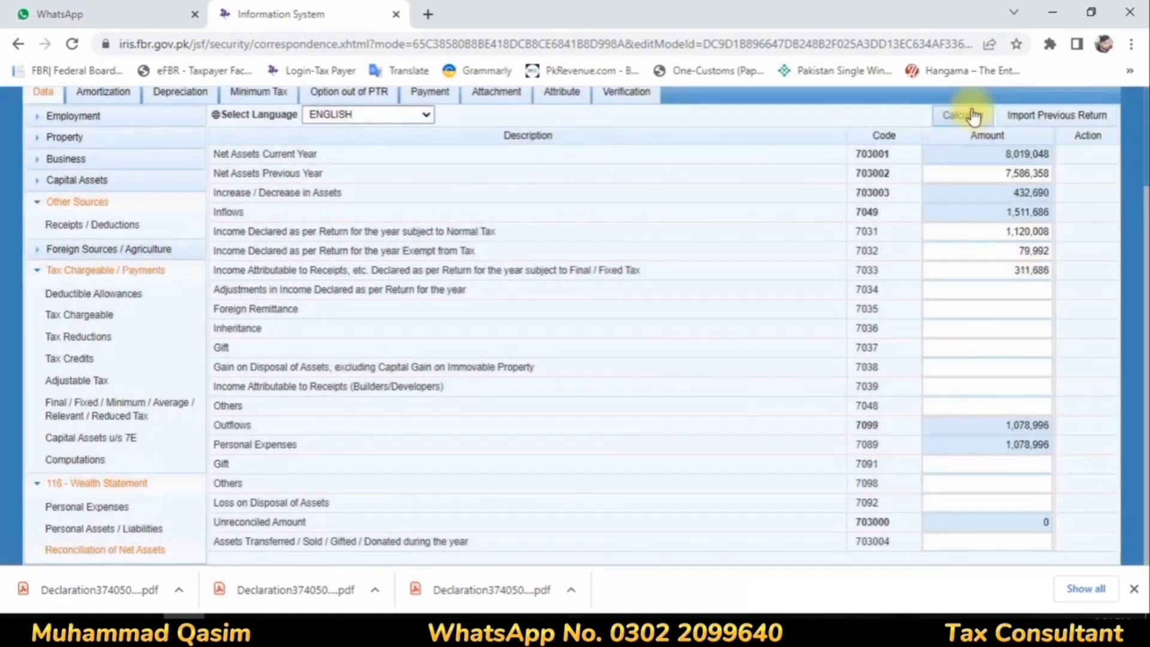
Step: Enter the verification PIN in the return's declaration and verify it
{"action": "scroll", "coordinate": [713, 346], "scroll_direction": "up", "scroll_amount": 2}
{"action": "left_click", "coordinate": [639, 230]}
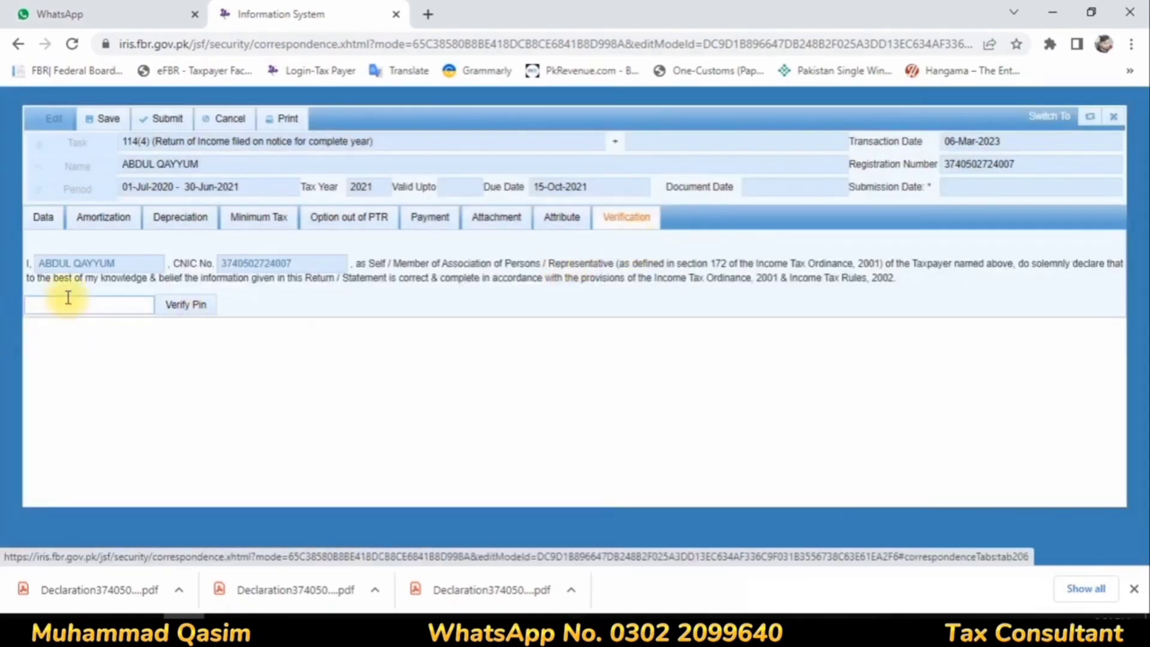
{"action": "left_click", "coordinate": [67, 301]}
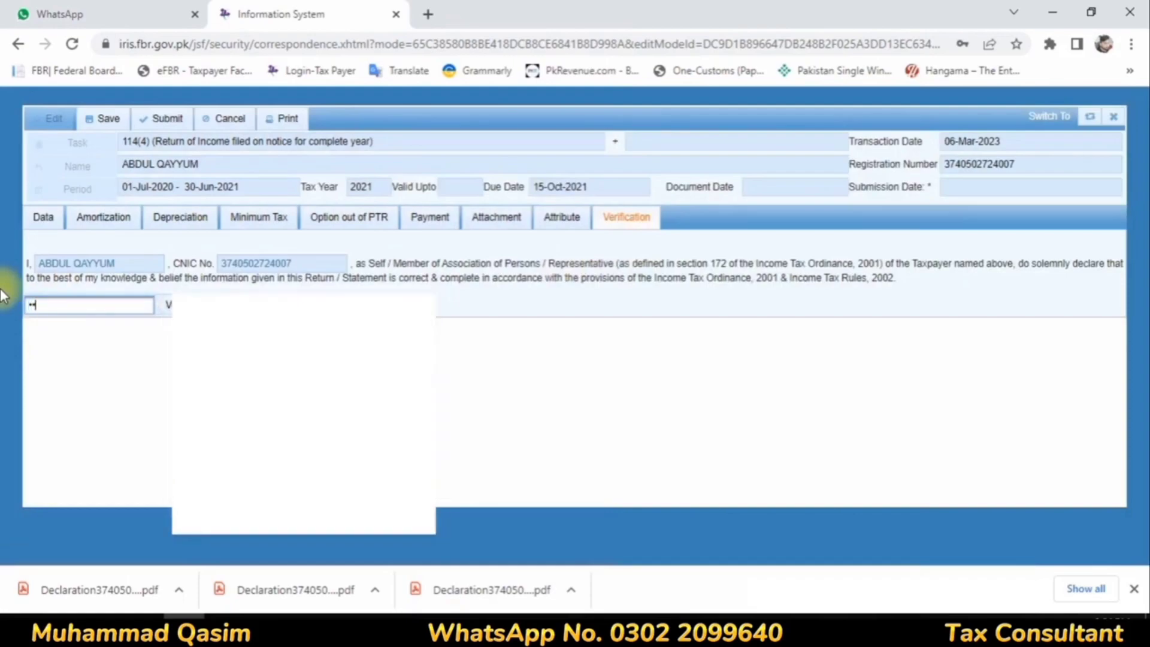
{"action": "type", "text": "****"}
{"action": "left_click", "coordinate": [219, 305]}
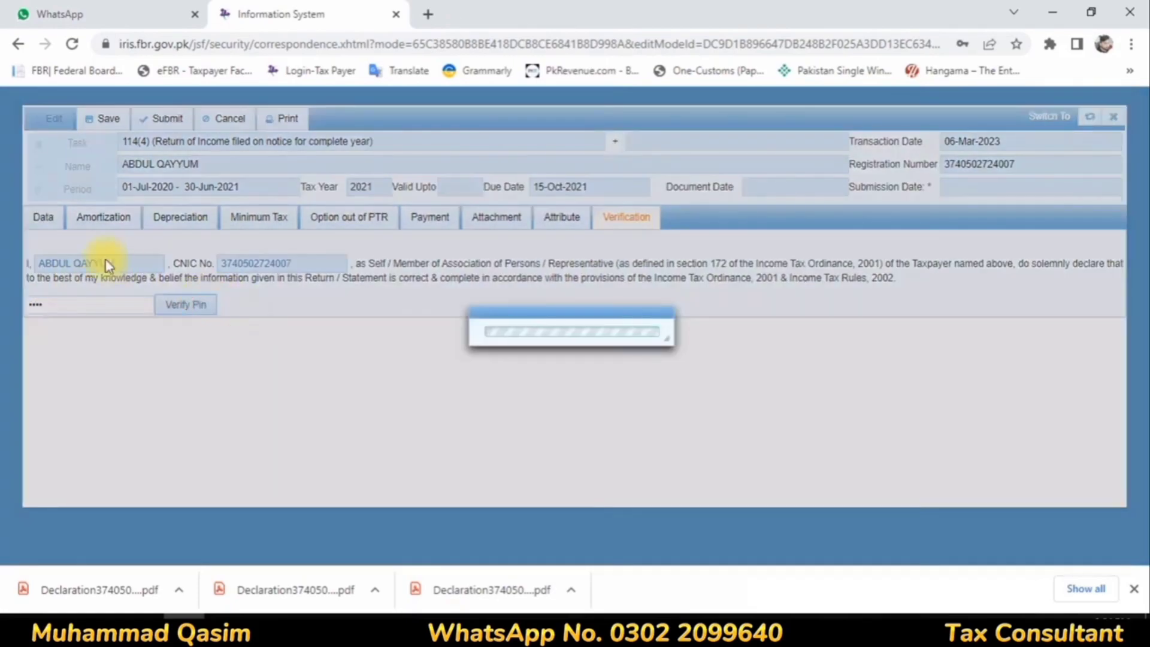
{"action": "left_click", "coordinate": [985, 286]}
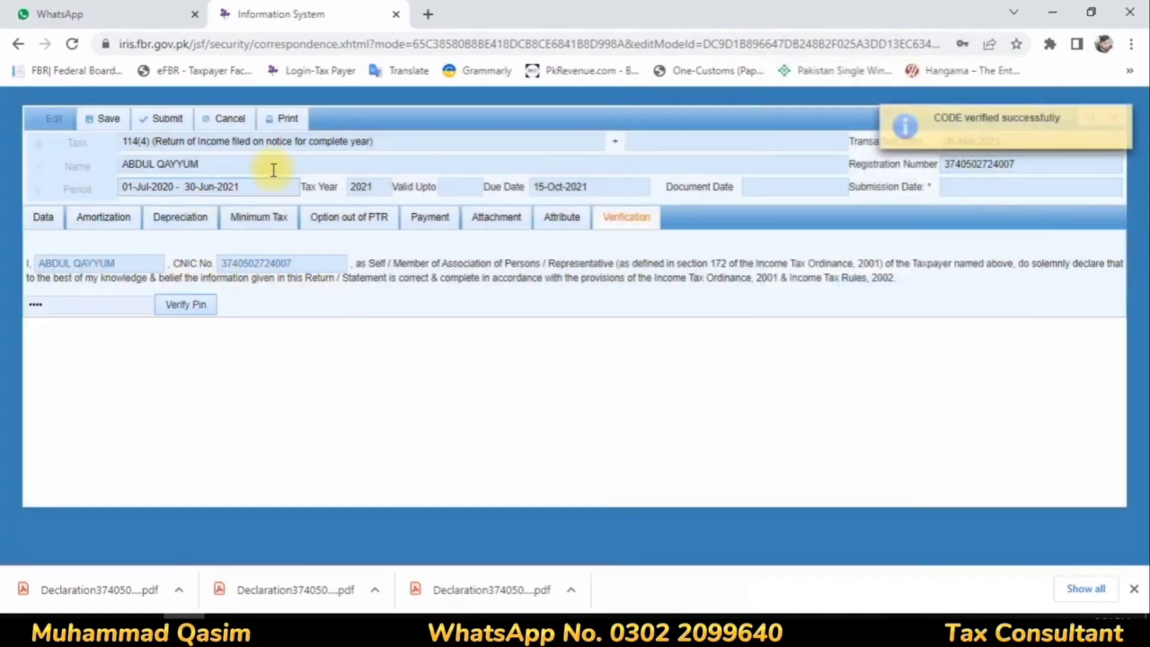
Step: Set the Residence Status attribute of the return to Resident
{"action": "left_click", "coordinate": [563, 221]}
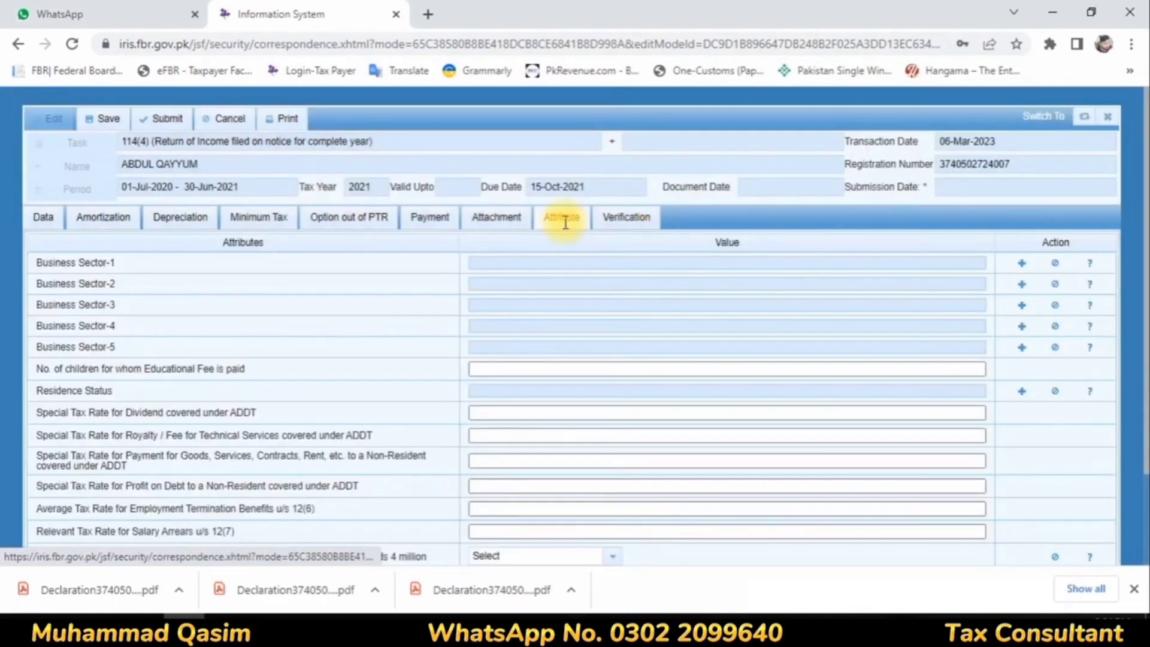
{"action": "left_click", "coordinate": [1021, 391]}
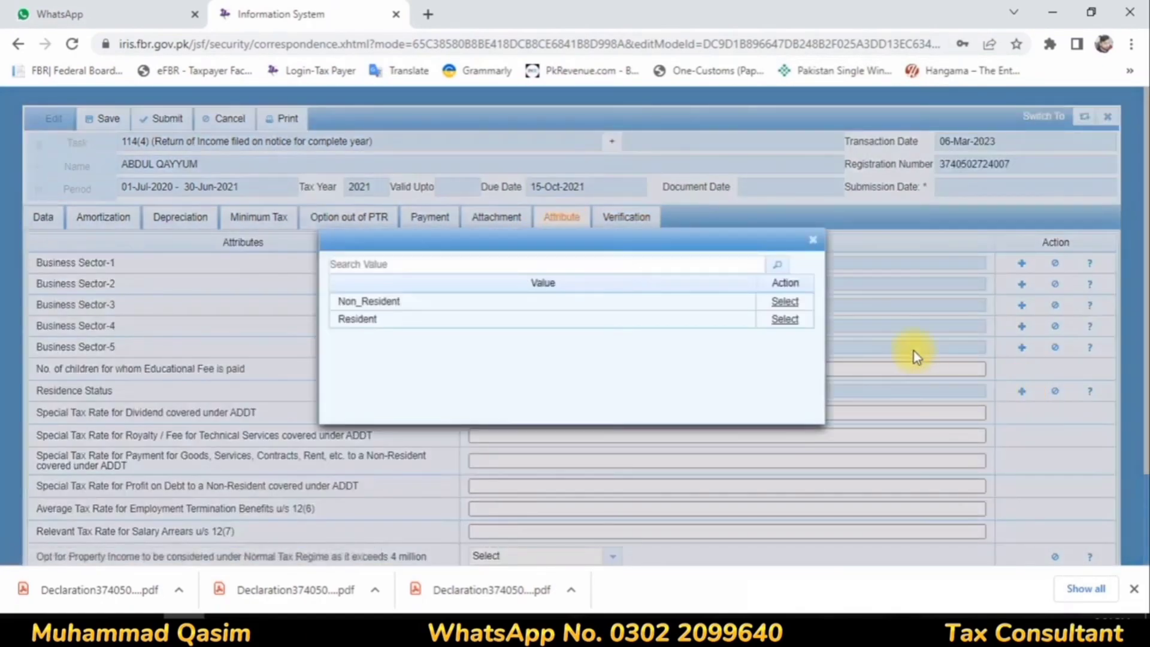
{"action": "left_click", "coordinate": [775, 327]}
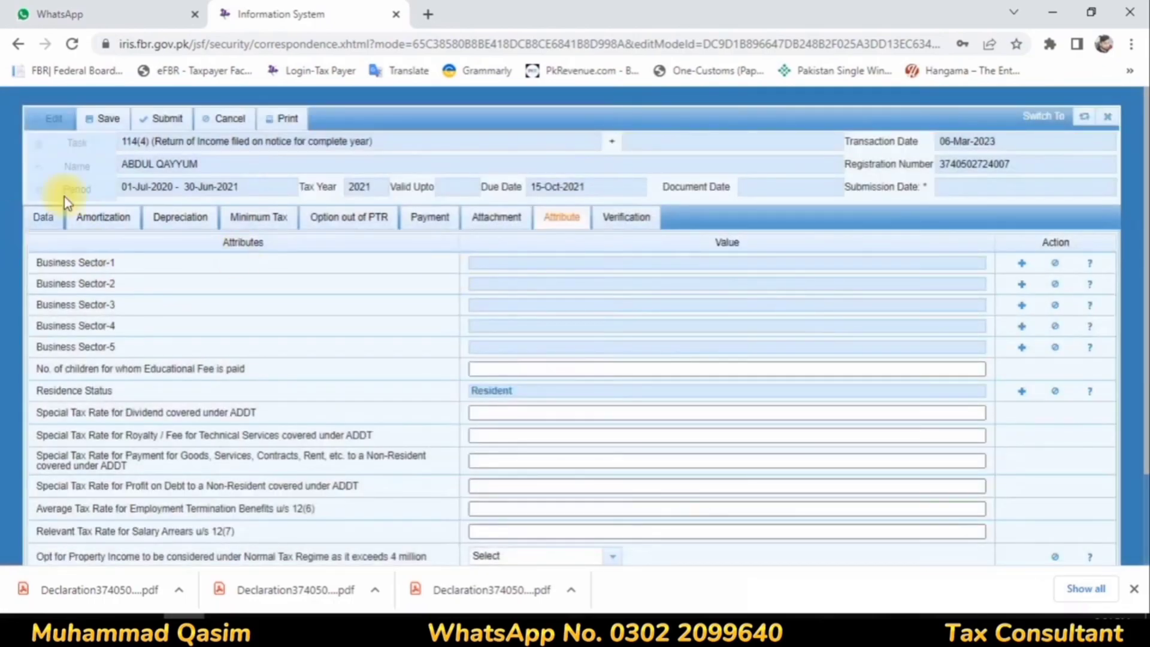
Step: Return to the return's data and reopen the tax Computations to check the figures
{"action": "left_click", "coordinate": [58, 230]}
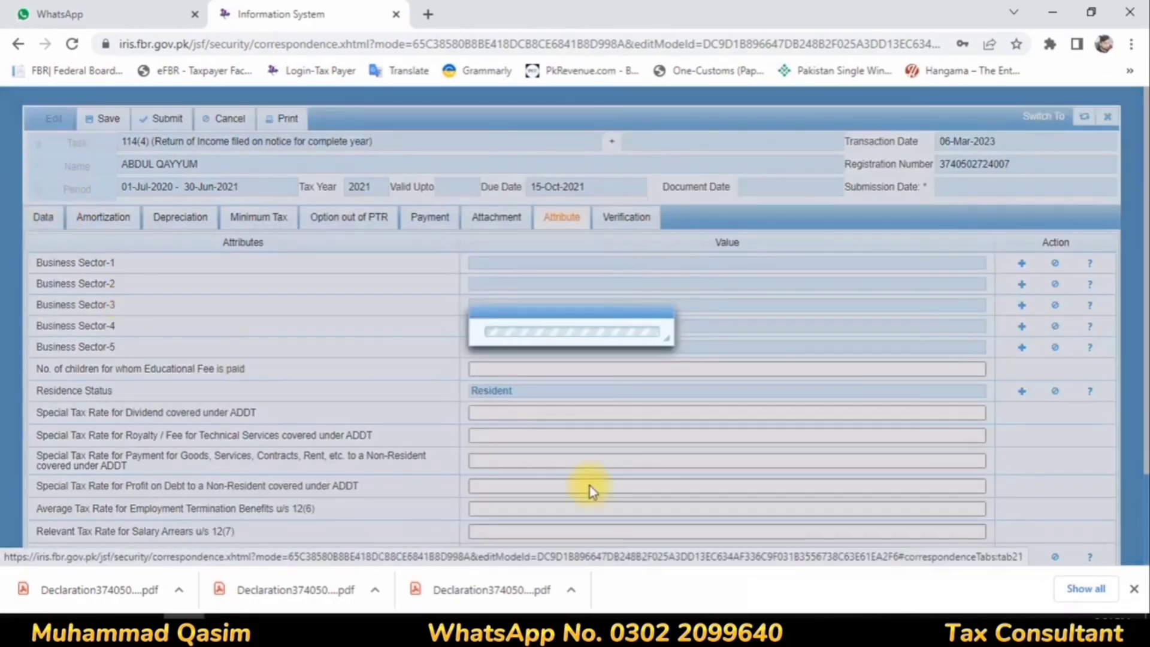
{"action": "scroll", "coordinate": [459, 450], "scroll_direction": "down", "scroll_amount": 2}
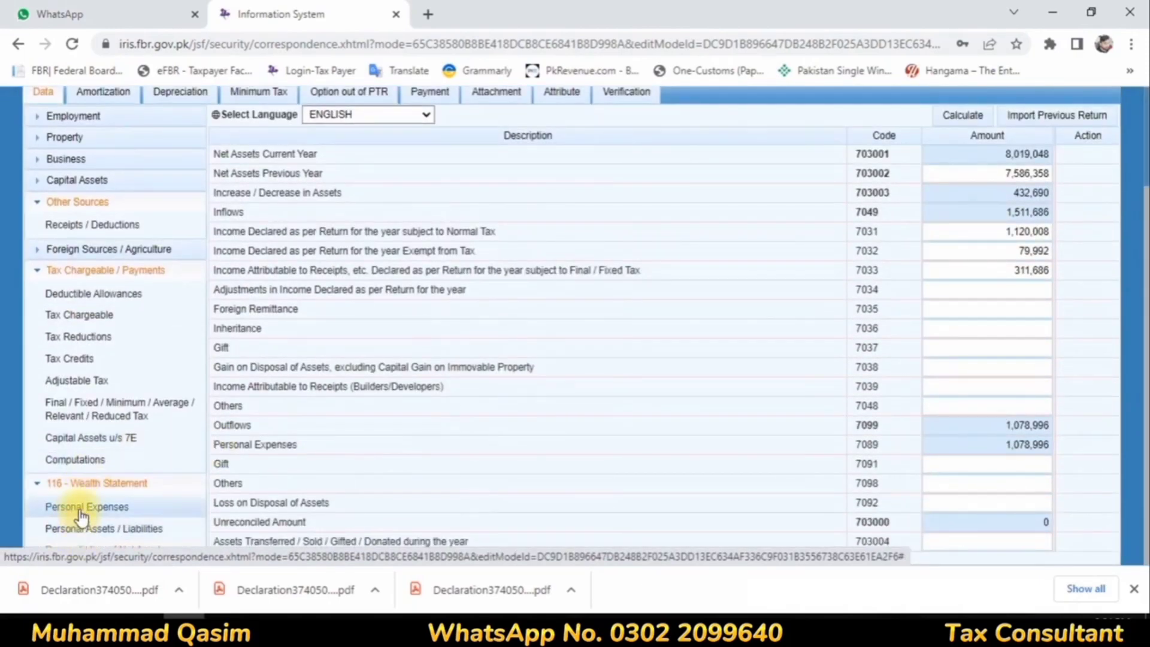
{"action": "left_click", "coordinate": [86, 459]}
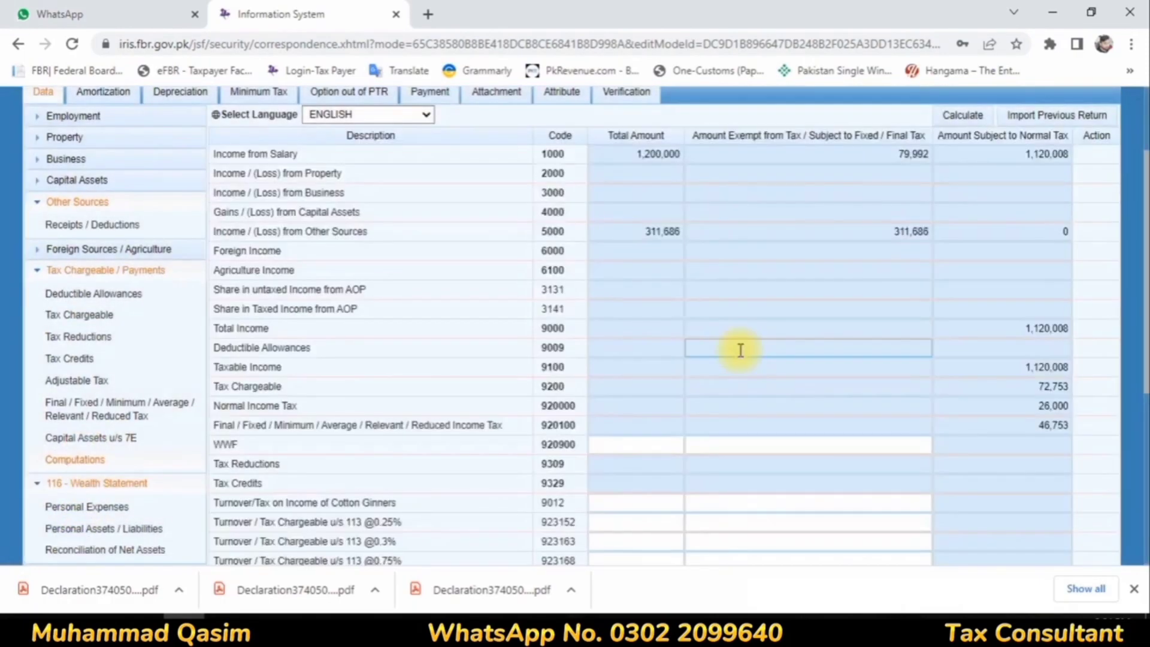
Step: Review the tax computations, save the tax year 2021 return and submit it
{"action": "scroll", "coordinate": [740, 350], "scroll_direction": "down", "scroll_amount": 5}
{"action": "scroll", "coordinate": [264, 349], "scroll_direction": "up", "scroll_amount": 7}
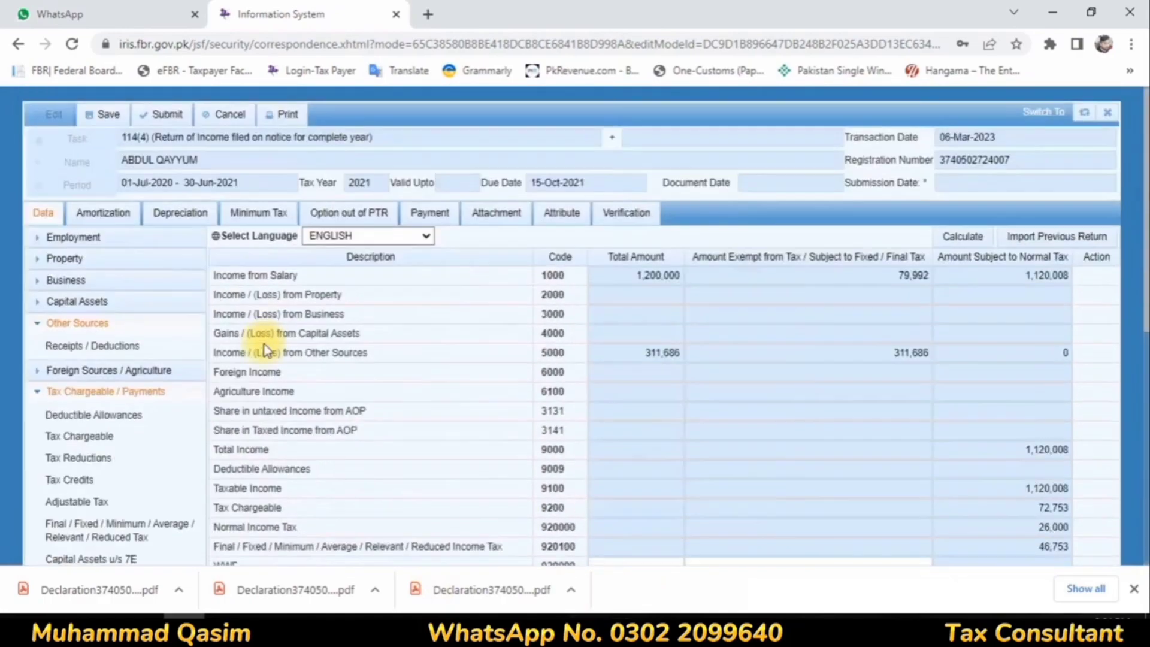
{"action": "left_click", "coordinate": [110, 123]}
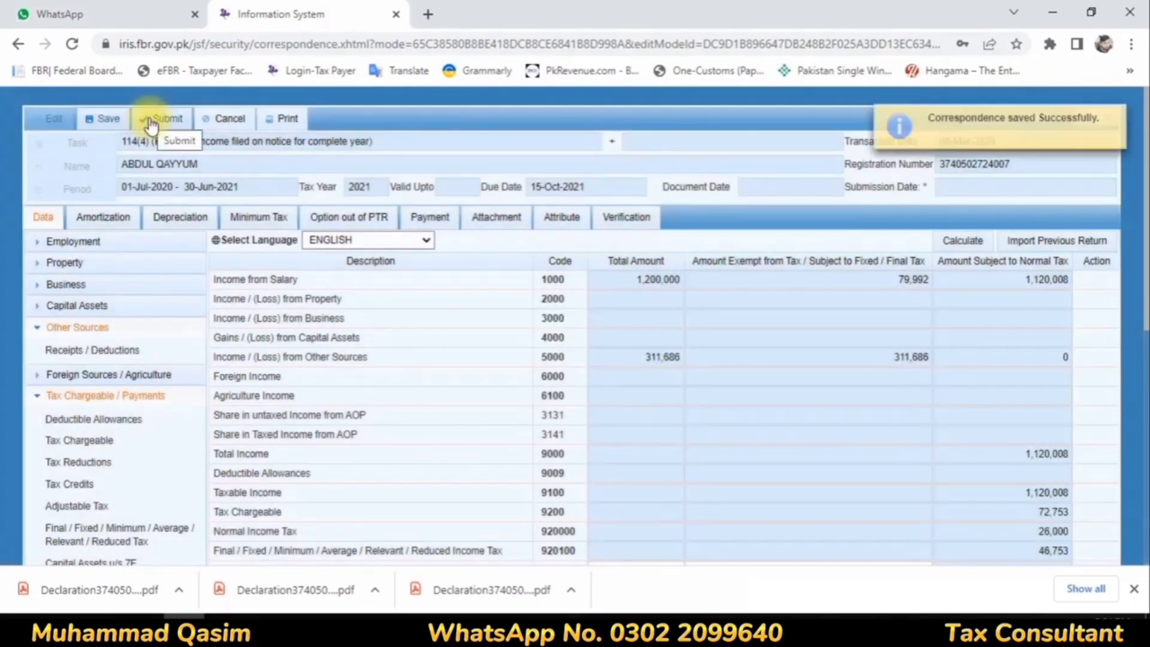
{"action": "left_click", "coordinate": [151, 119]}
{"action": "left_click", "coordinate": [423, 352]}
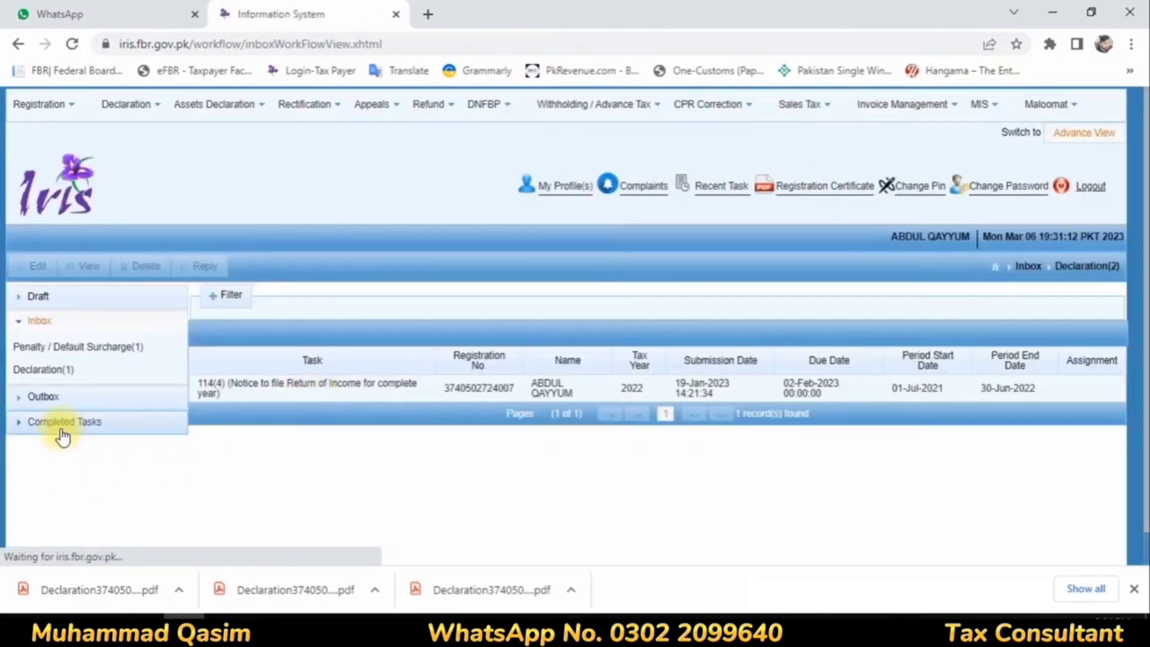
Step: Open the submitted tax year 2021 return from the completed declarations and print it
{"action": "left_click", "coordinate": [59, 424]}
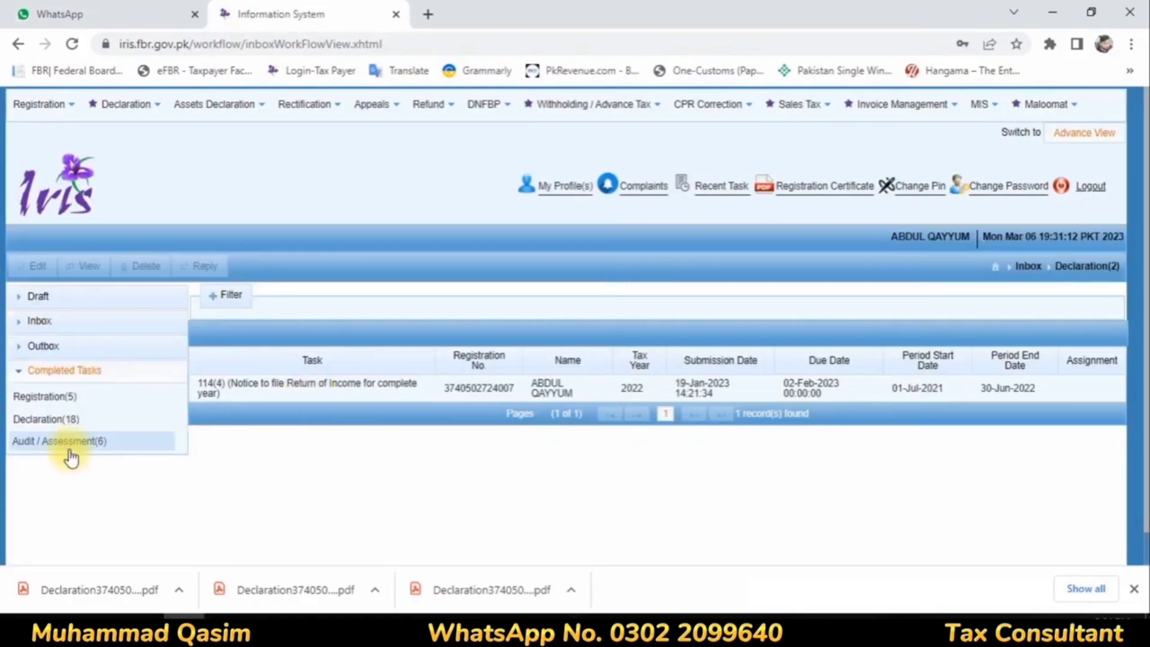
{"action": "left_click", "coordinate": [69, 454]}
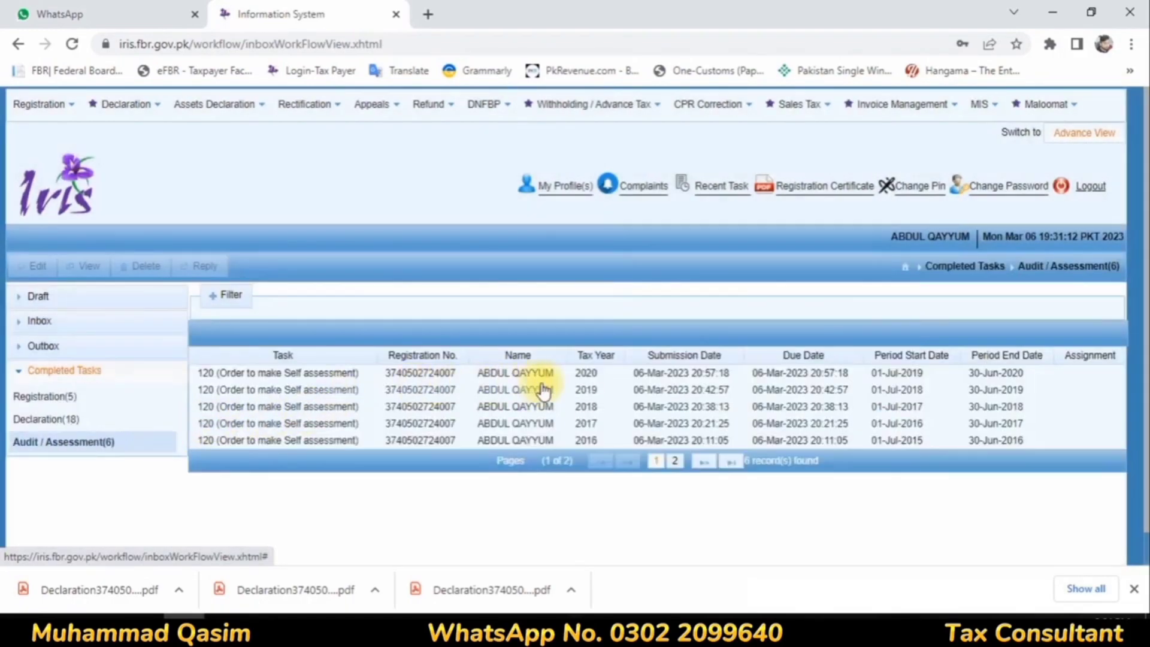
{"action": "left_click", "coordinate": [46, 419]}
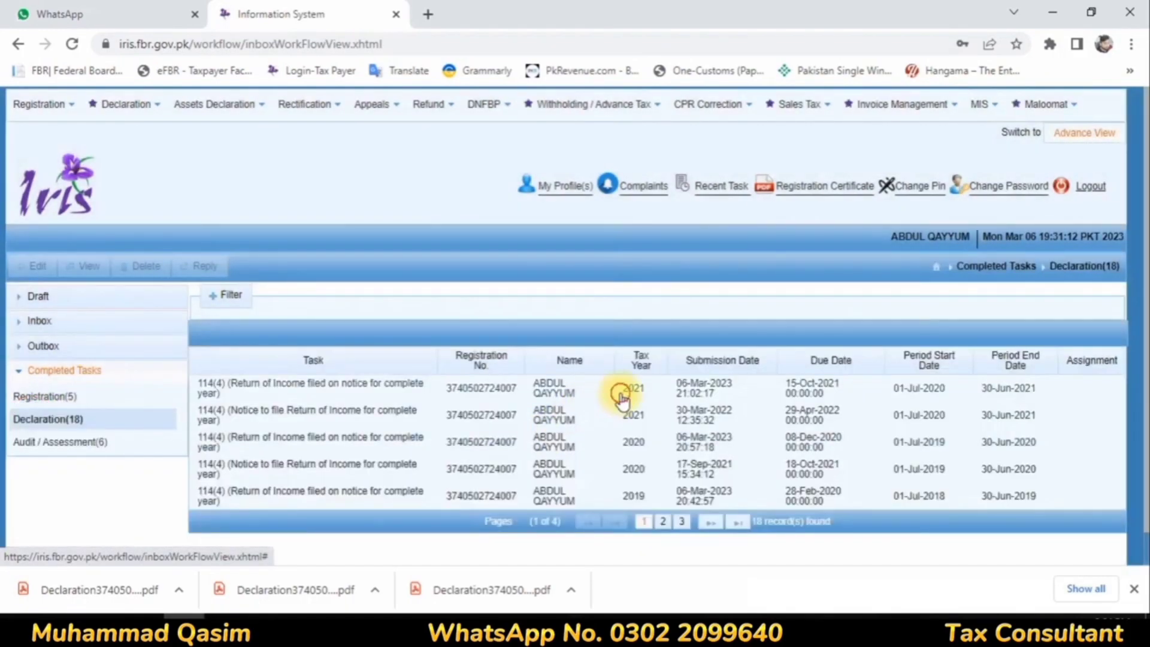
{"action": "left_click", "coordinate": [621, 396]}
{"action": "left_click", "coordinate": [87, 266]}
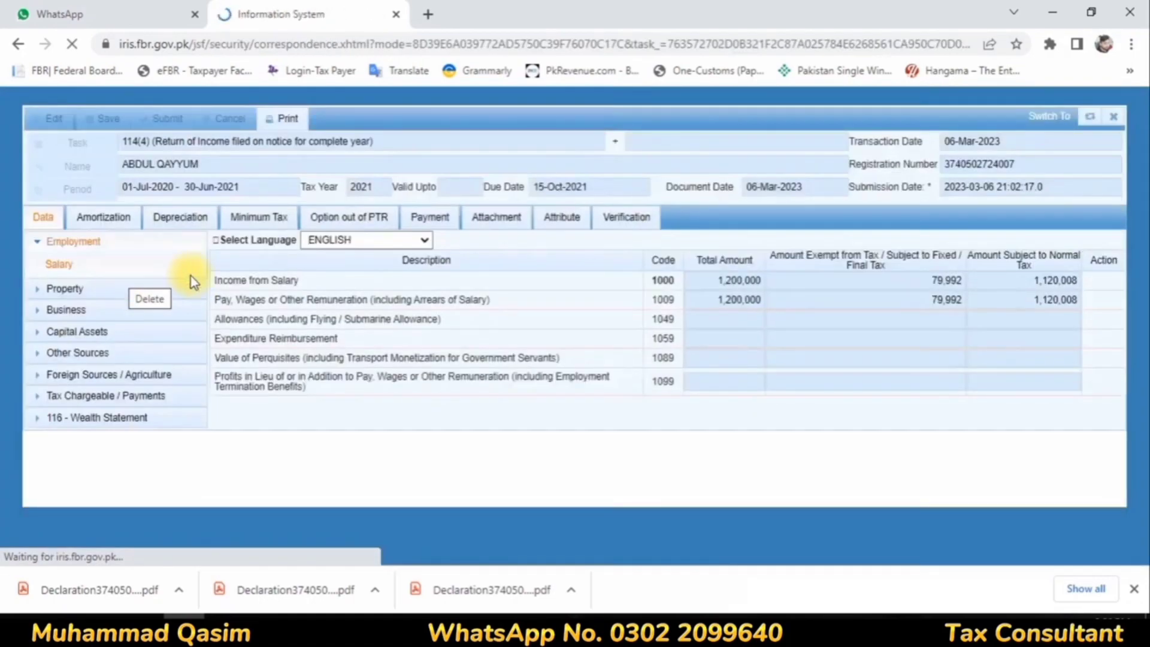
{"action": "left_click", "coordinate": [286, 120]}
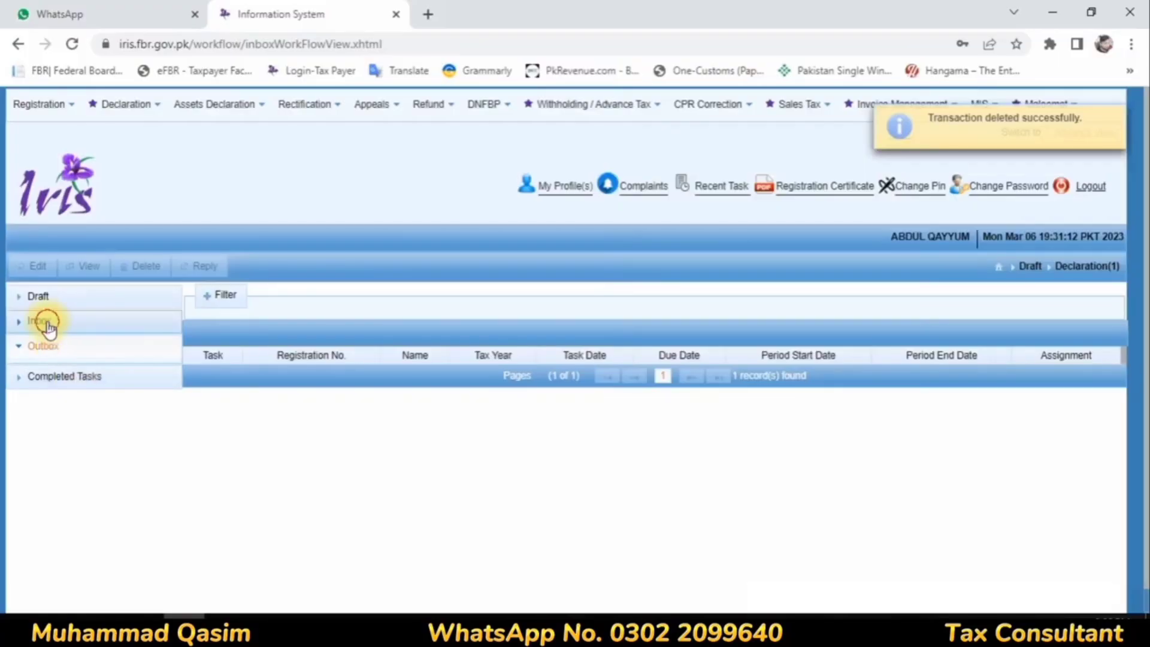
Step: Look through the draft, inbox, outbox and completed task folders for the remaining declaration notice
{"action": "left_click", "coordinate": [43, 320]}
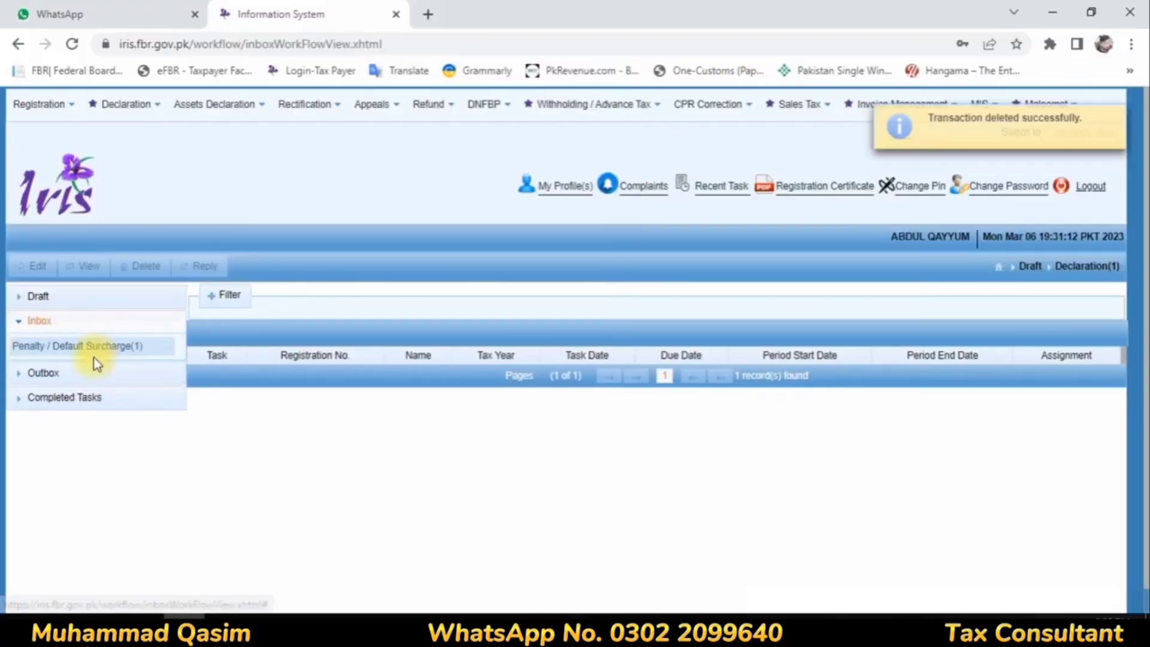
{"action": "left_click", "coordinate": [85, 355]}
{"action": "left_click", "coordinate": [71, 374]}
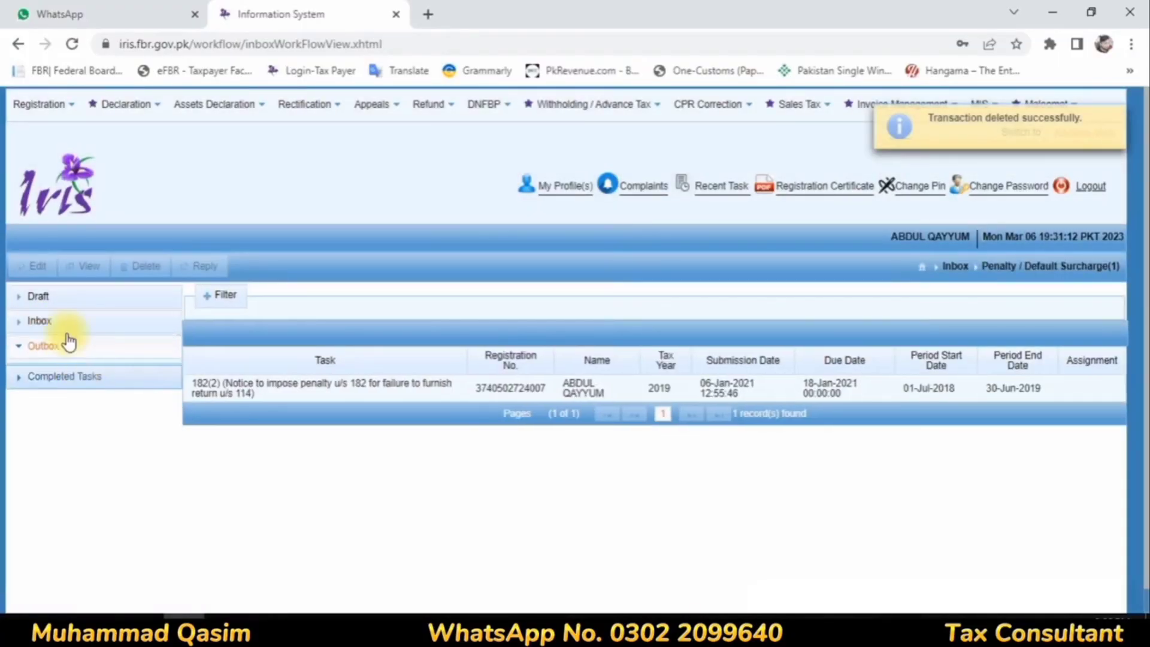
{"action": "left_click", "coordinate": [47, 297]}
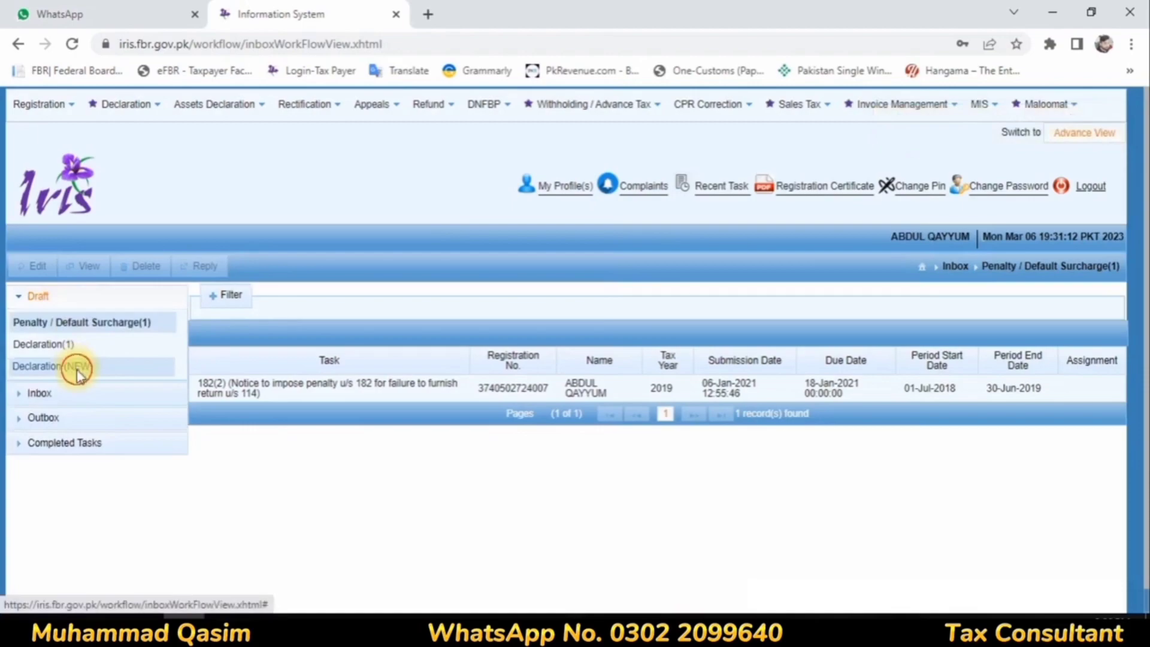
{"action": "left_click", "coordinate": [77, 368]}
{"action": "left_click", "coordinate": [70, 347]}
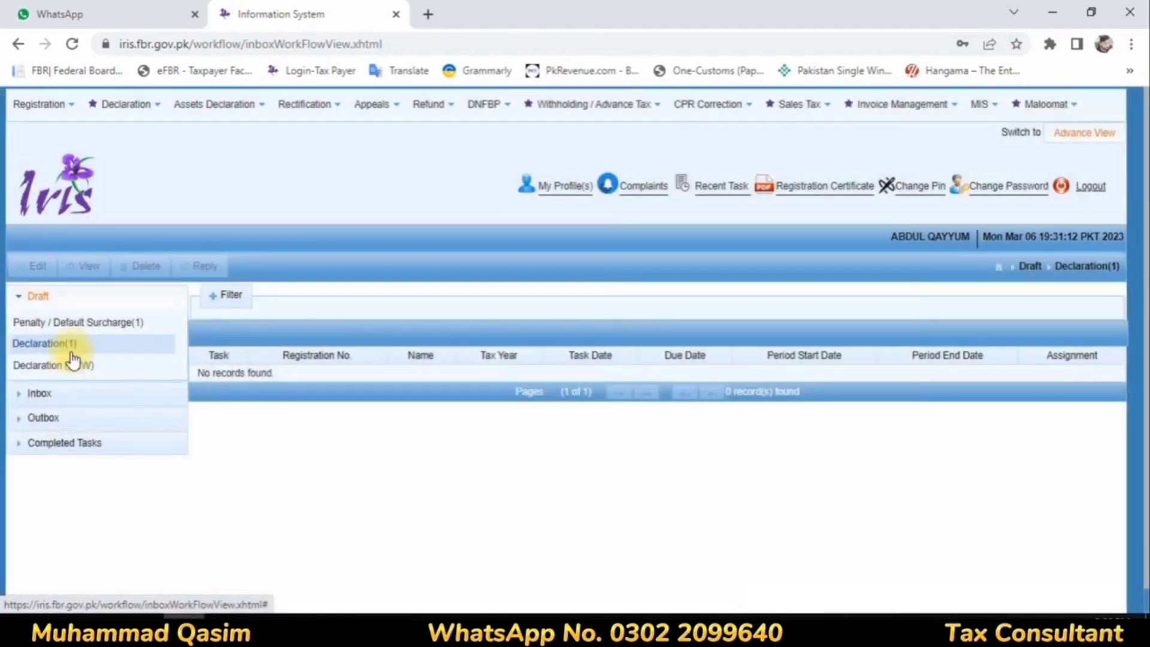
{"action": "left_click", "coordinate": [66, 394]}
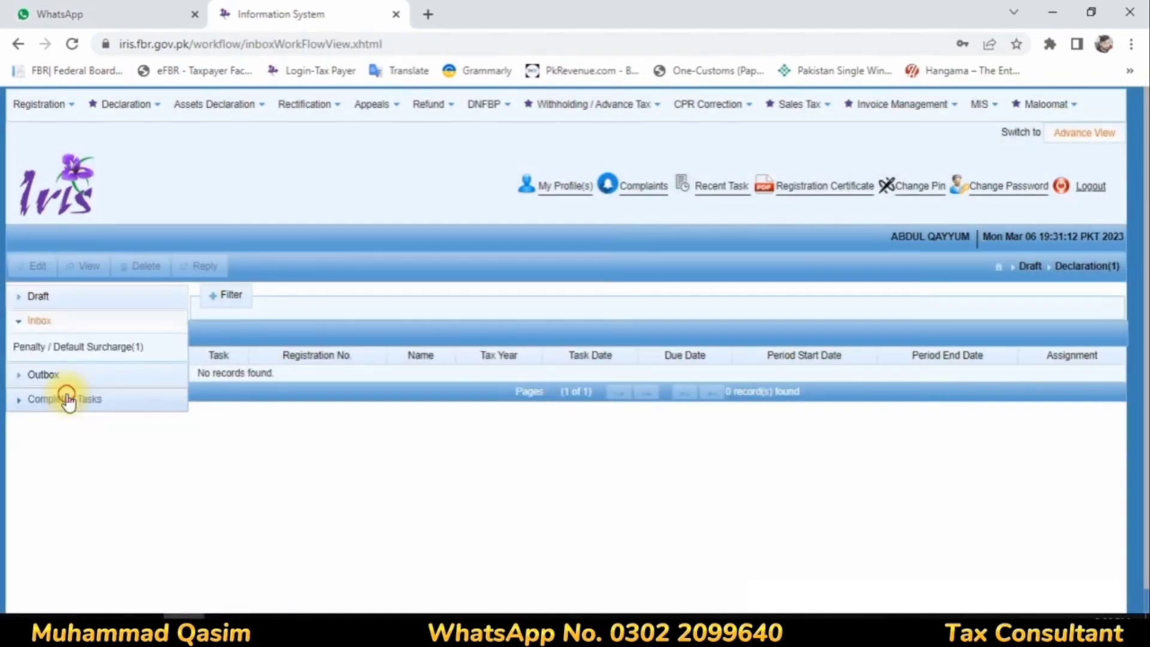
{"action": "left_click", "coordinate": [67, 400]}
{"action": "left_click", "coordinate": [59, 348]}
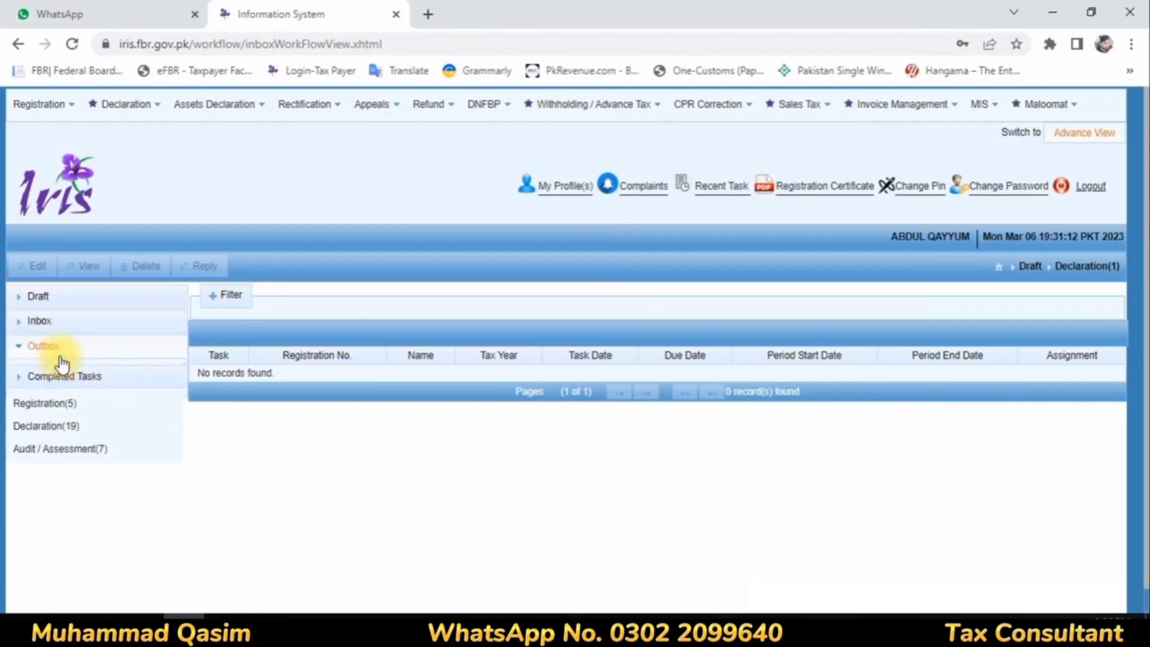
{"action": "left_click", "coordinate": [57, 326]}
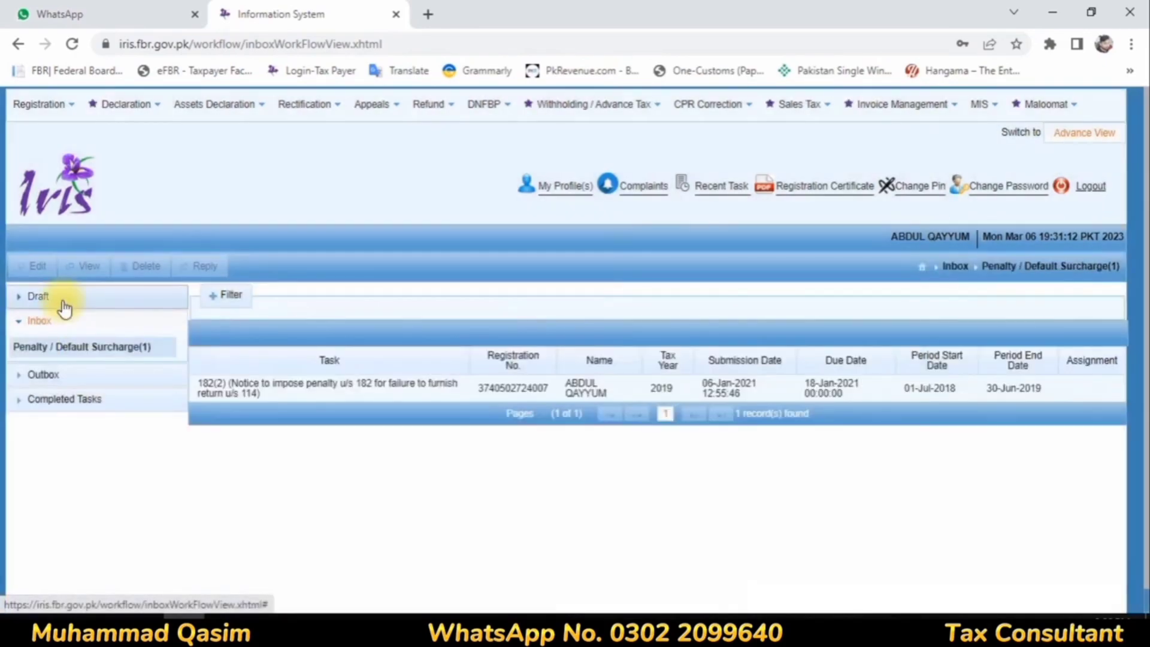
{"action": "left_click", "coordinate": [63, 297]}
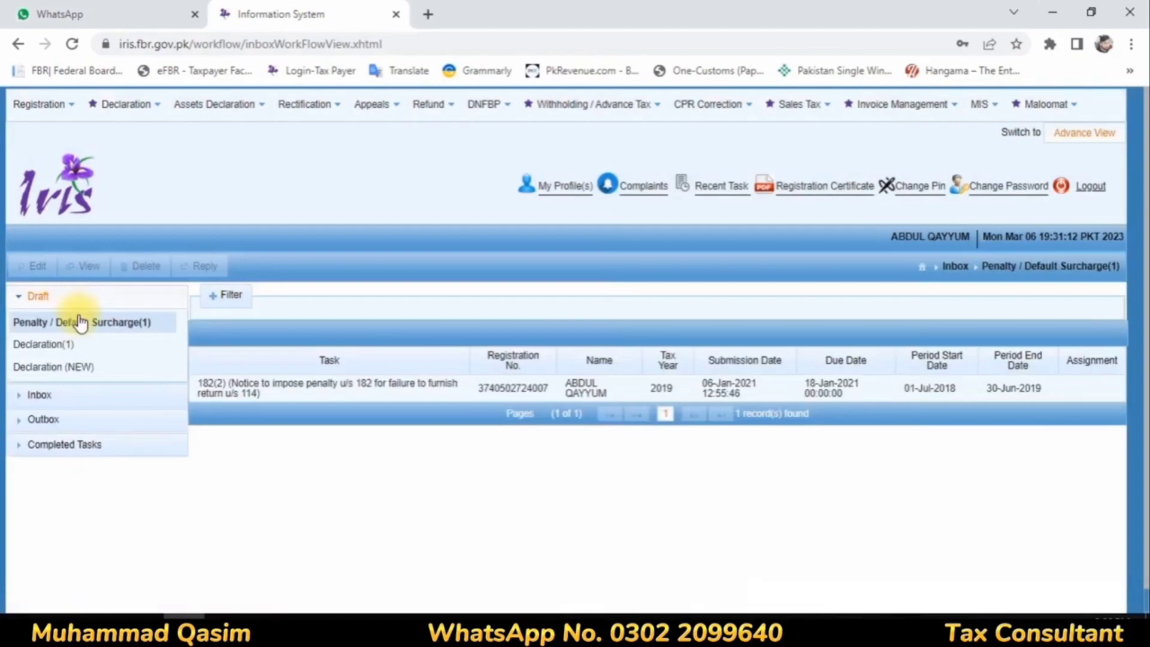
{"action": "left_click", "coordinate": [59, 345]}
{"action": "left_click", "coordinate": [55, 364]}
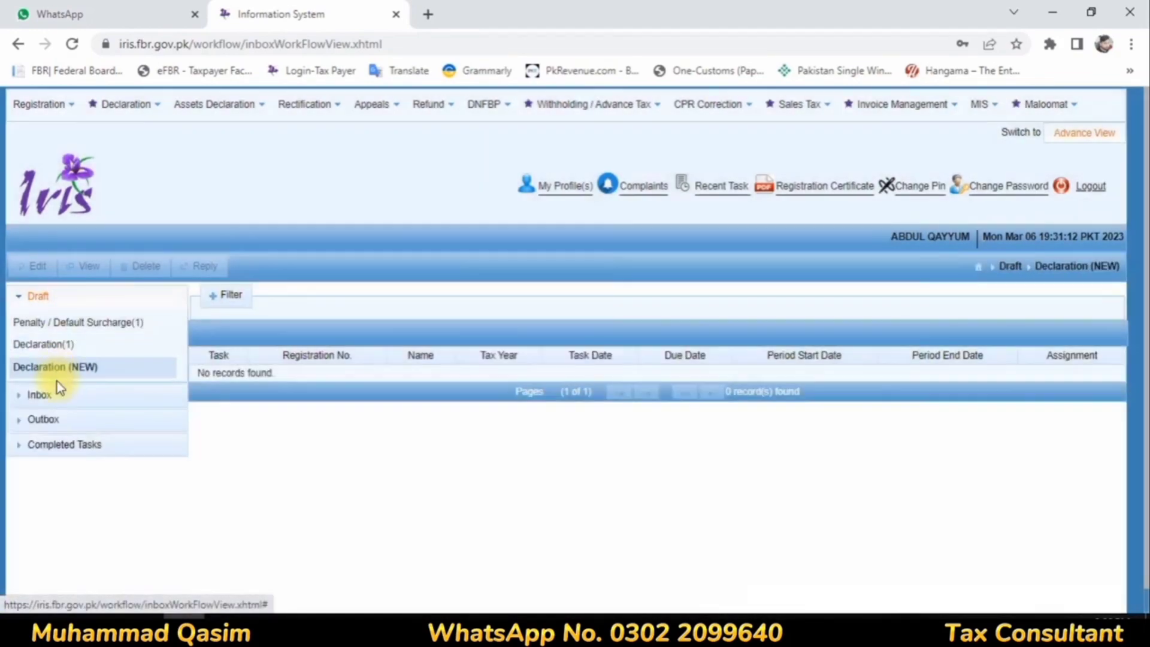
{"action": "left_click", "coordinate": [59, 393]}
{"action": "left_click", "coordinate": [48, 375]}
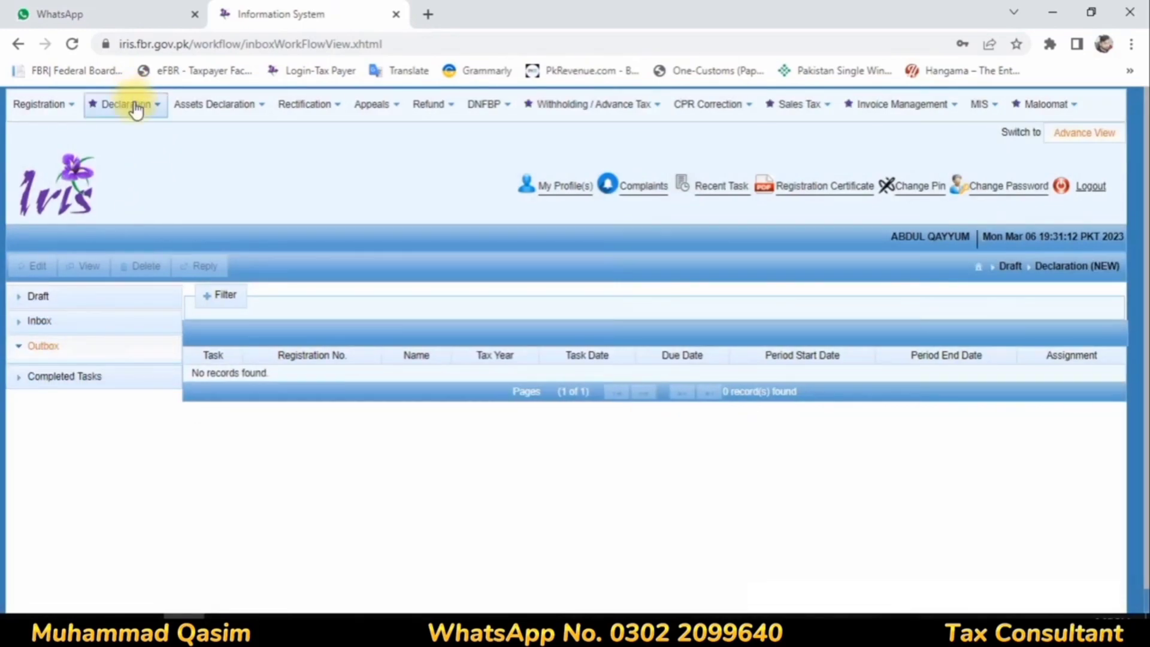
Step: Try to start a voluntary 114(1) return for tax year 2022, and close the form without saving
{"action": "left_click", "coordinate": [136, 108]}
{"action": "left_click", "coordinate": [258, 180]}
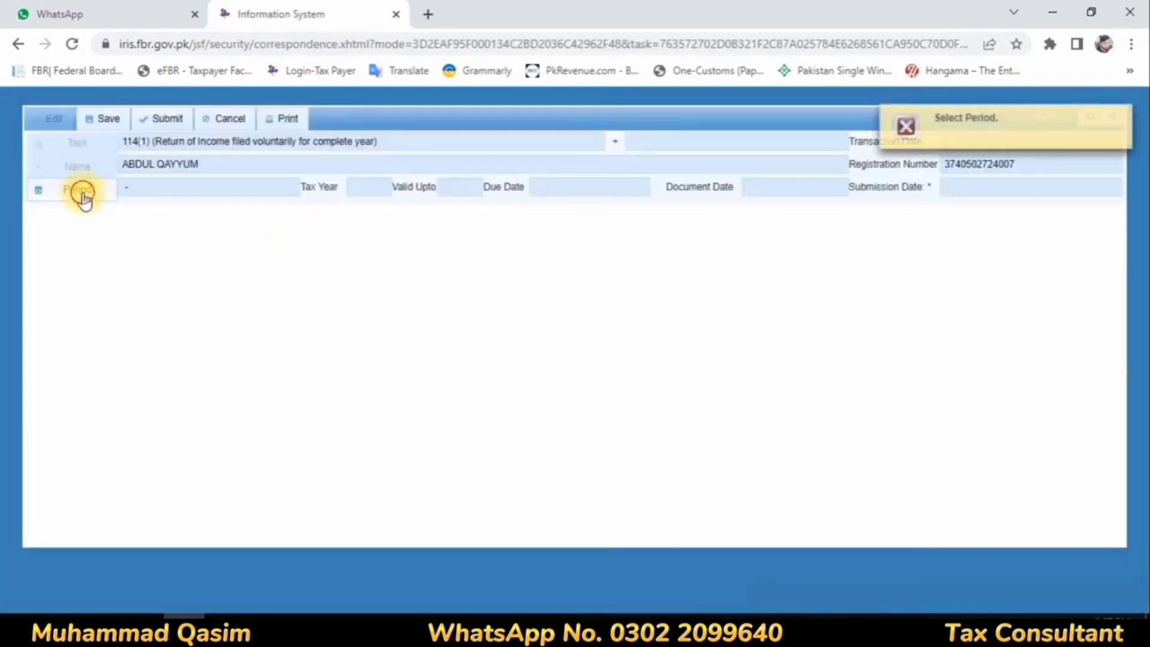
{"action": "left_click", "coordinate": [78, 190]}
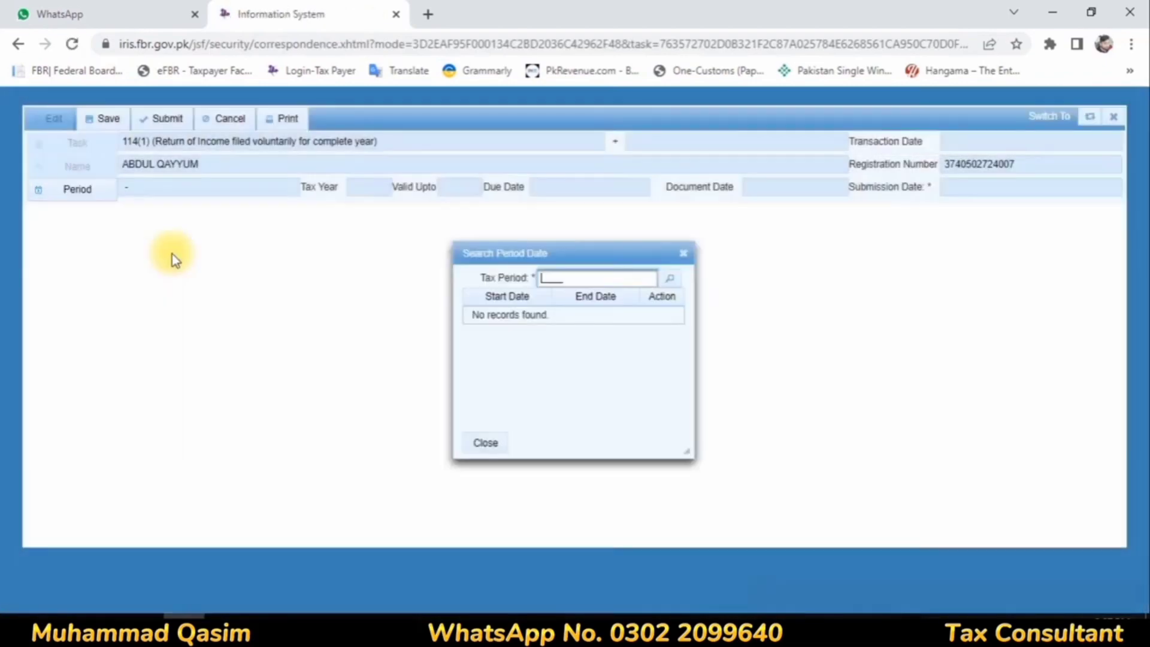
{"action": "type", "text": "2022"}
{"action": "key", "text": "Return"}
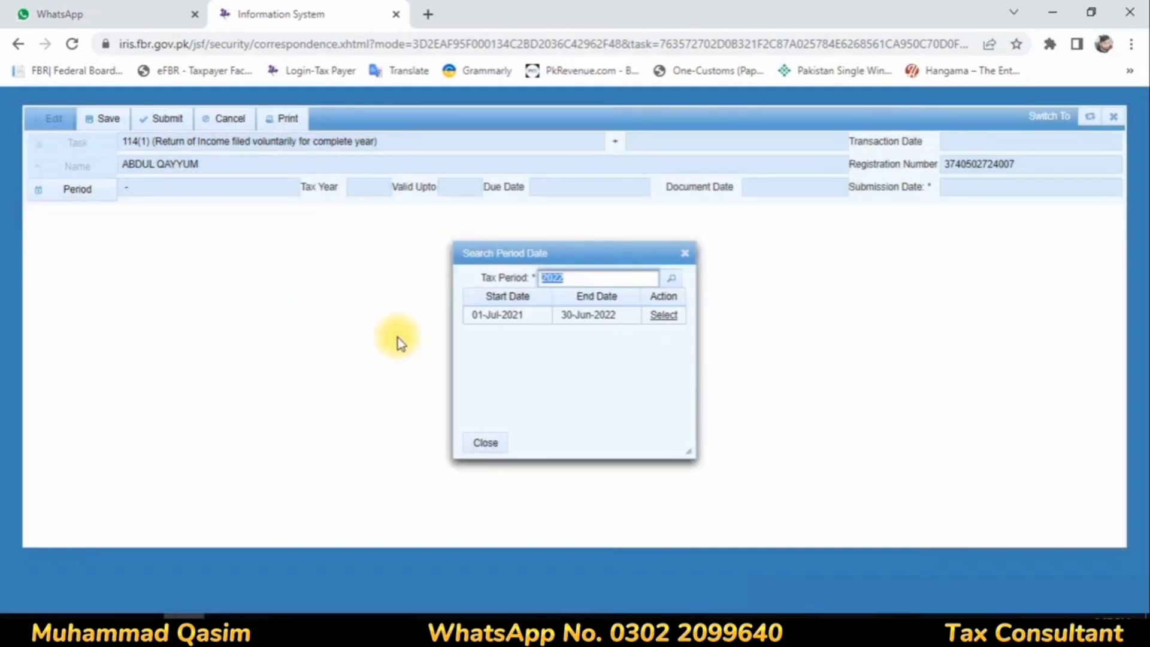
{"action": "left_click", "coordinate": [664, 315]}
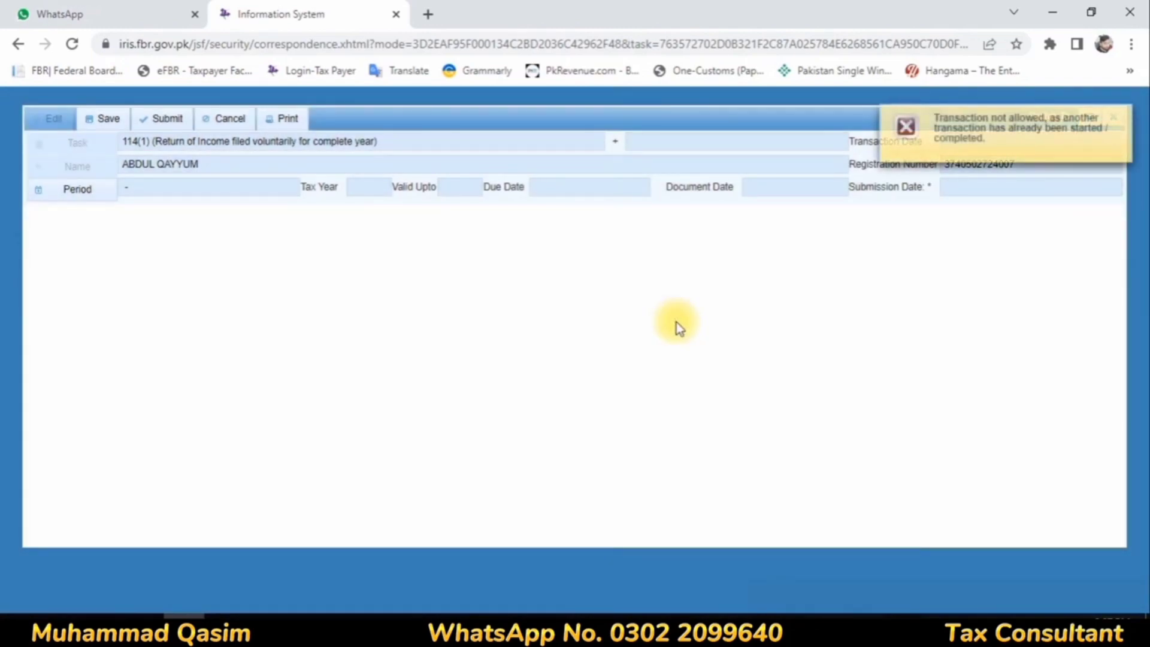
{"action": "left_click", "coordinate": [1120, 119]}
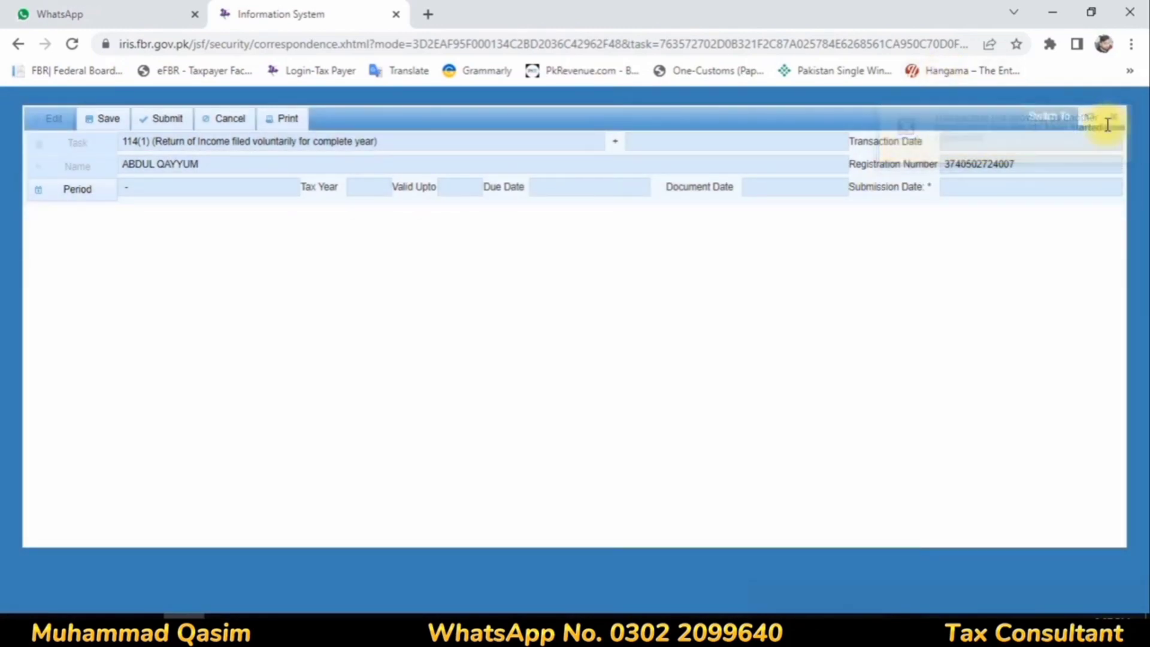
{"action": "left_click", "coordinate": [1113, 116]}
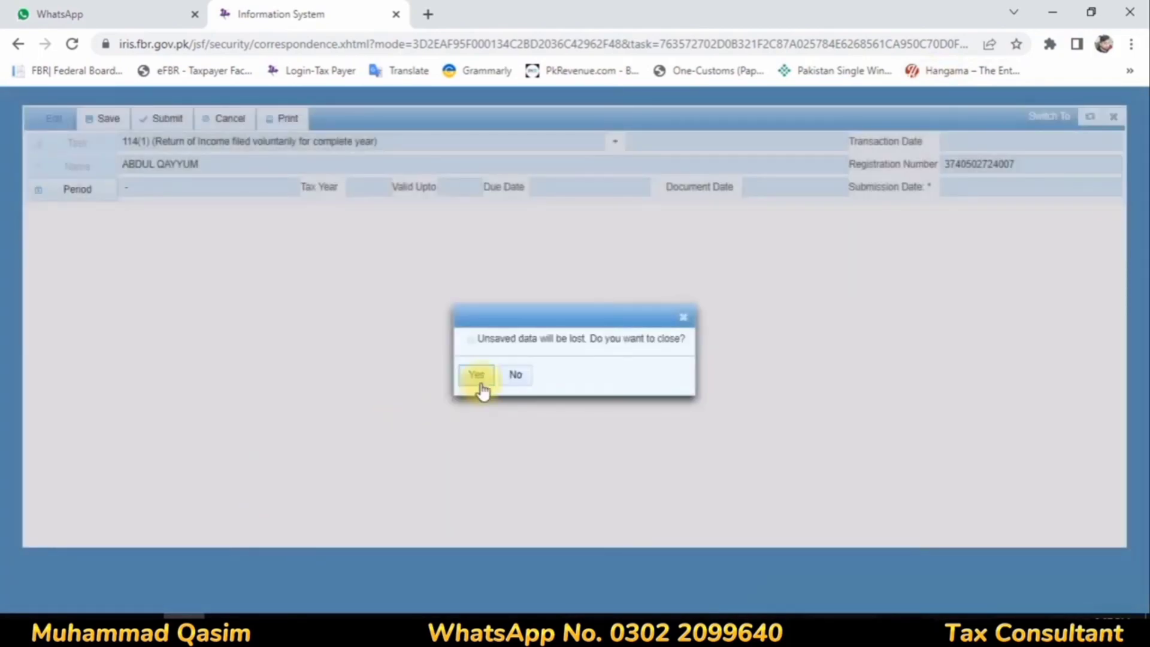
{"action": "left_click", "coordinate": [482, 388]}
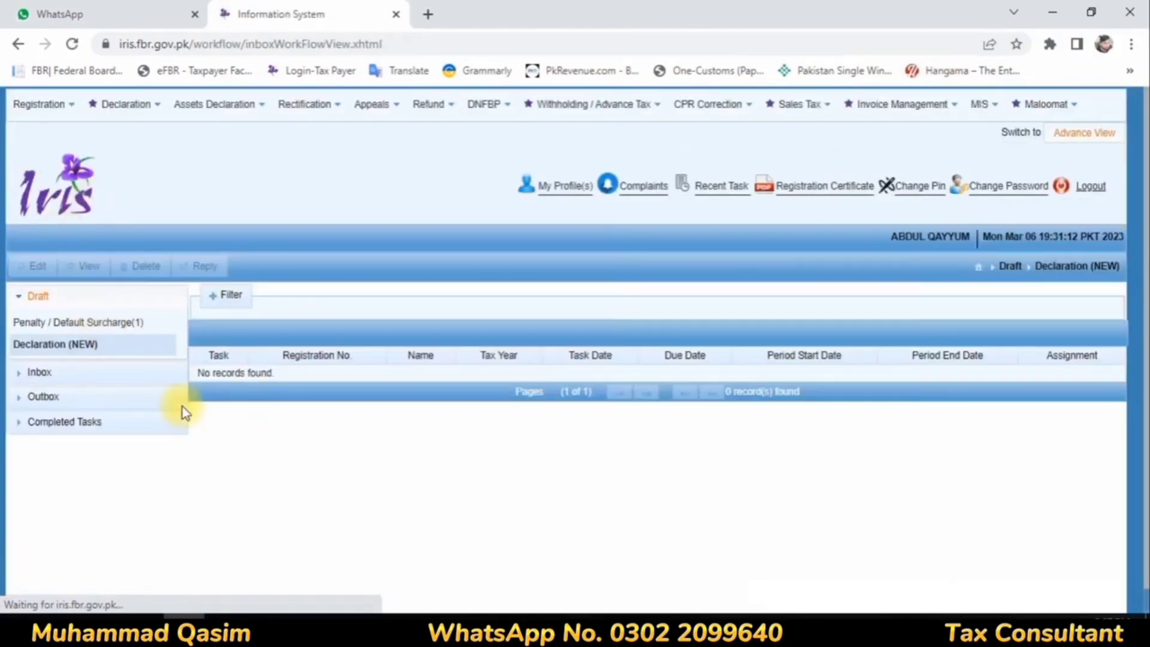
Step: Find the 114(4) notice for tax year 2022 among the inbox declarations and open a return in reply
{"action": "left_click", "coordinate": [51, 424]}
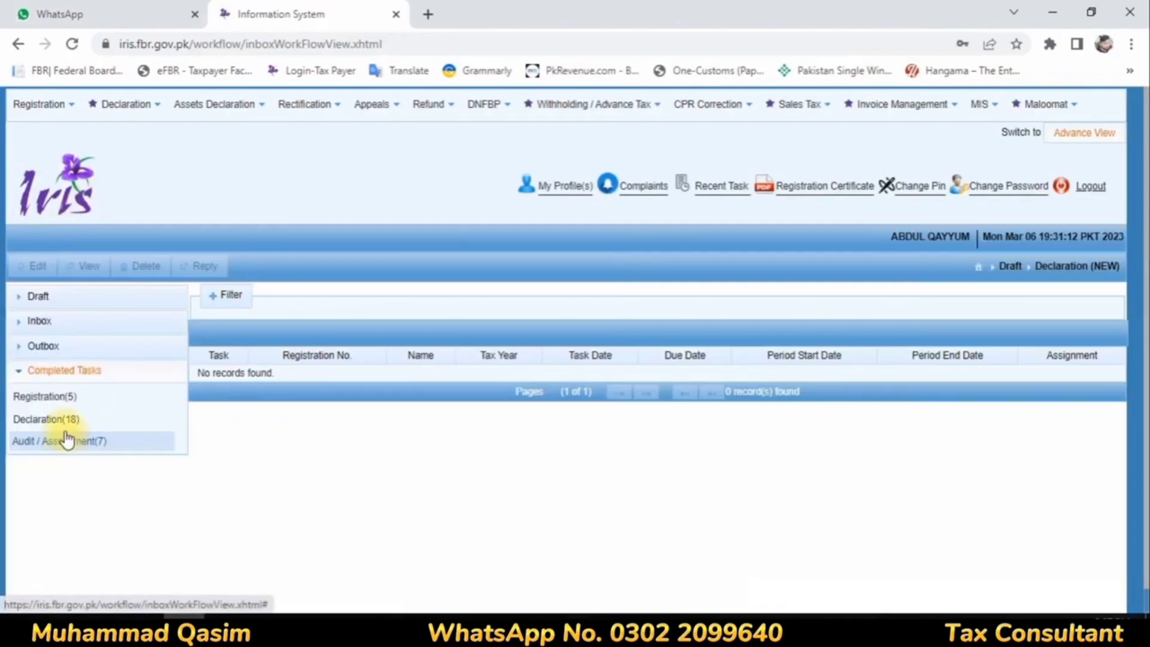
{"action": "left_click", "coordinate": [37, 353]}
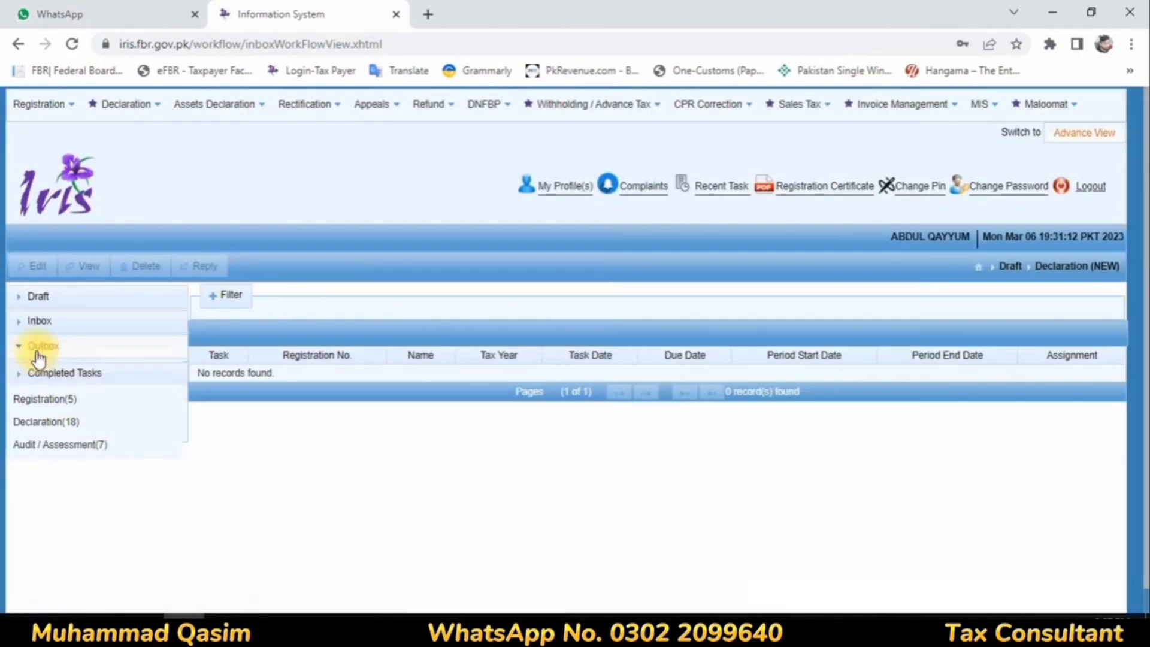
{"action": "left_click", "coordinate": [39, 324]}
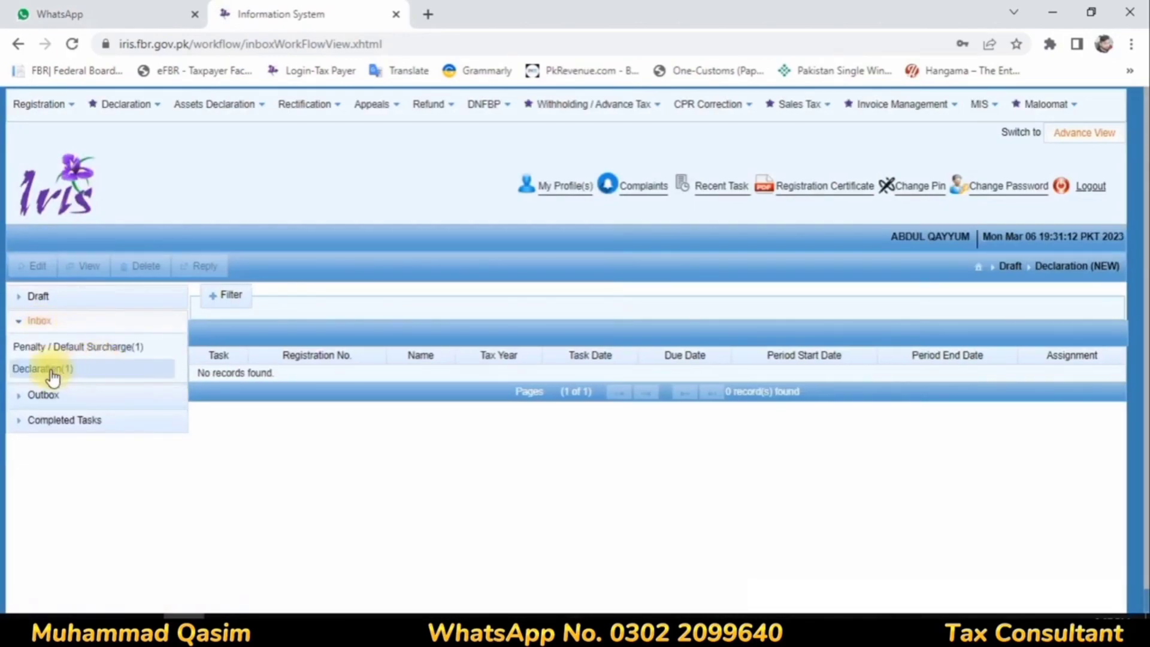
{"action": "left_click", "coordinate": [54, 370]}
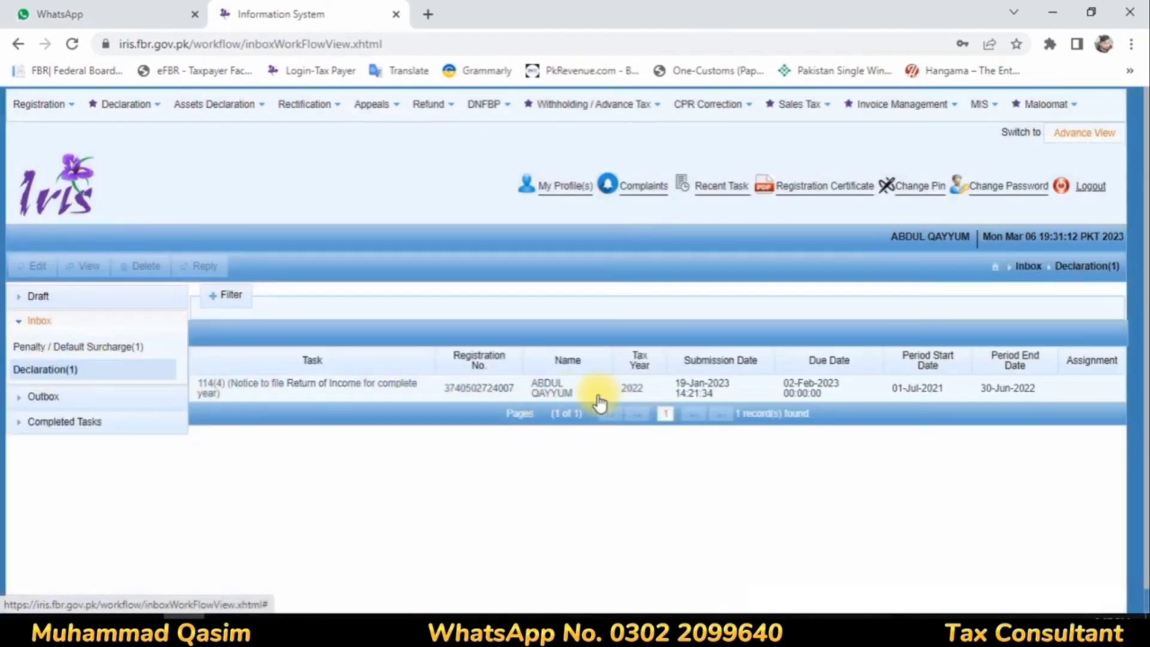
{"action": "left_click", "coordinate": [542, 390]}
{"action": "left_click", "coordinate": [204, 268]}
{"action": "left_click", "coordinate": [748, 261]}
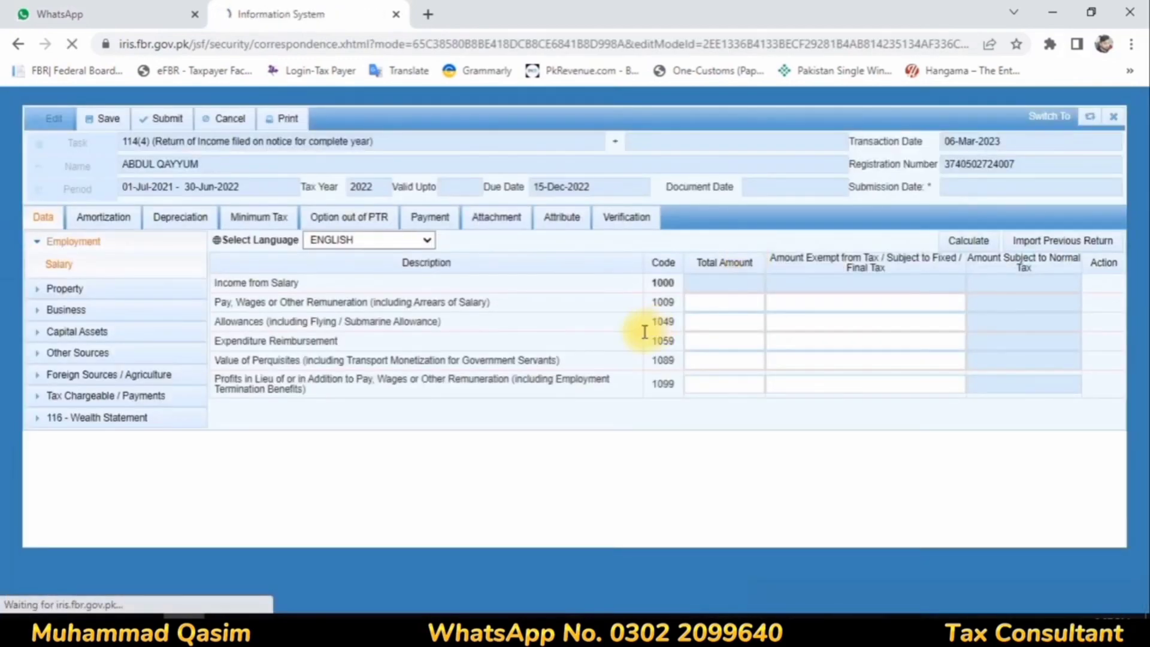
Step: Enter pay and wages of 1,200,000 with 79,992 exempt in the salary data, and calculate
{"action": "left_click", "coordinate": [714, 303]}
{"action": "type", "text": "1200000"}
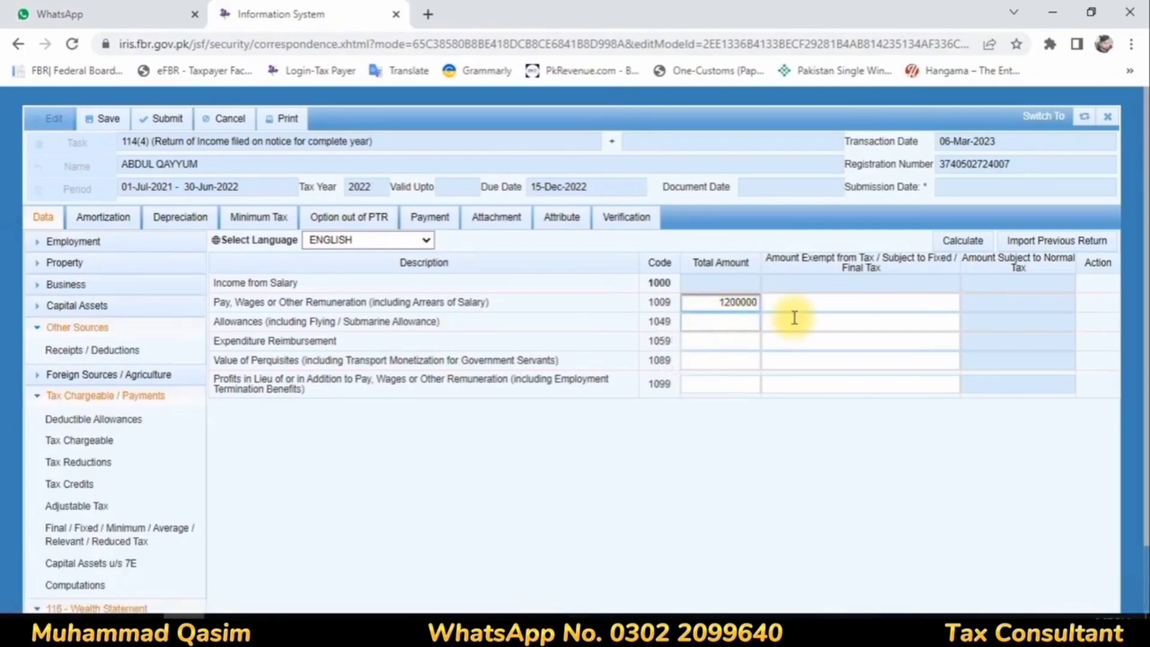
{"action": "left_click", "coordinate": [824, 306]}
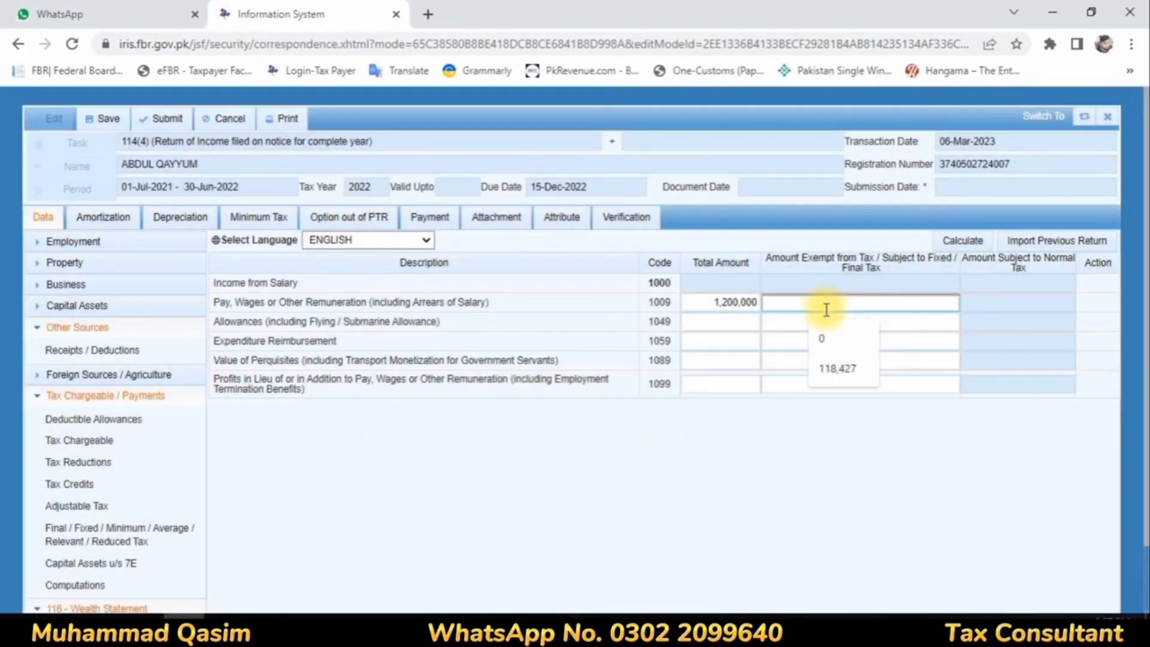
{"action": "type", "text": "79,"}
{"action": "type", "text": "992"}
{"action": "left_click", "coordinate": [961, 242]}
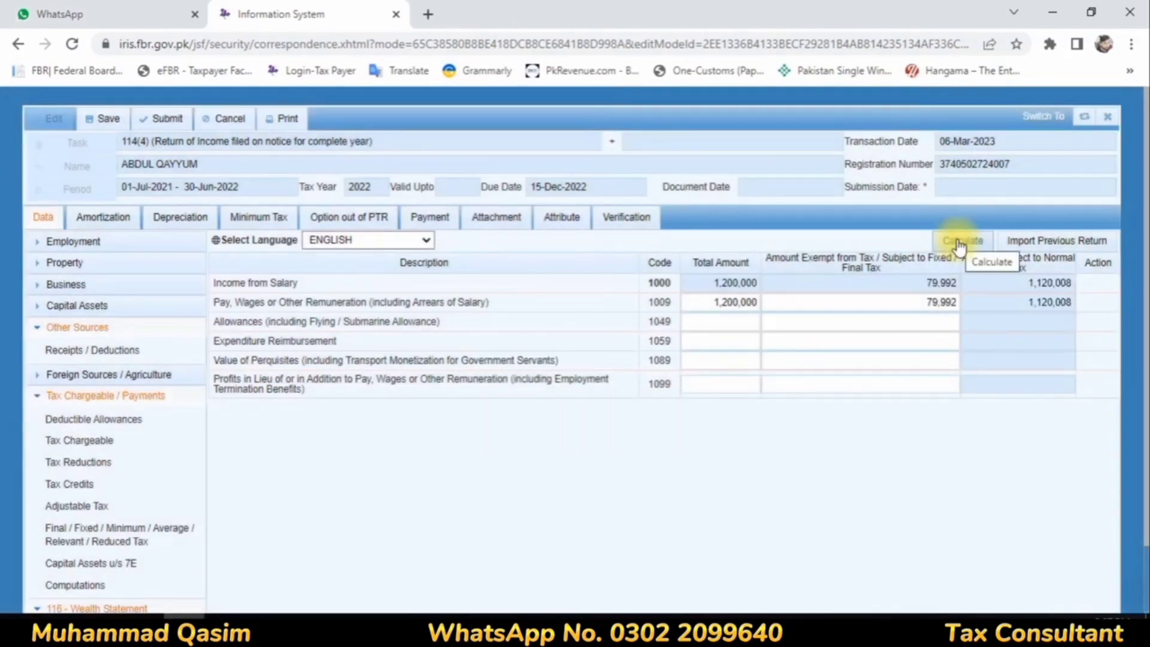
{"action": "left_click", "coordinate": [66, 349]}
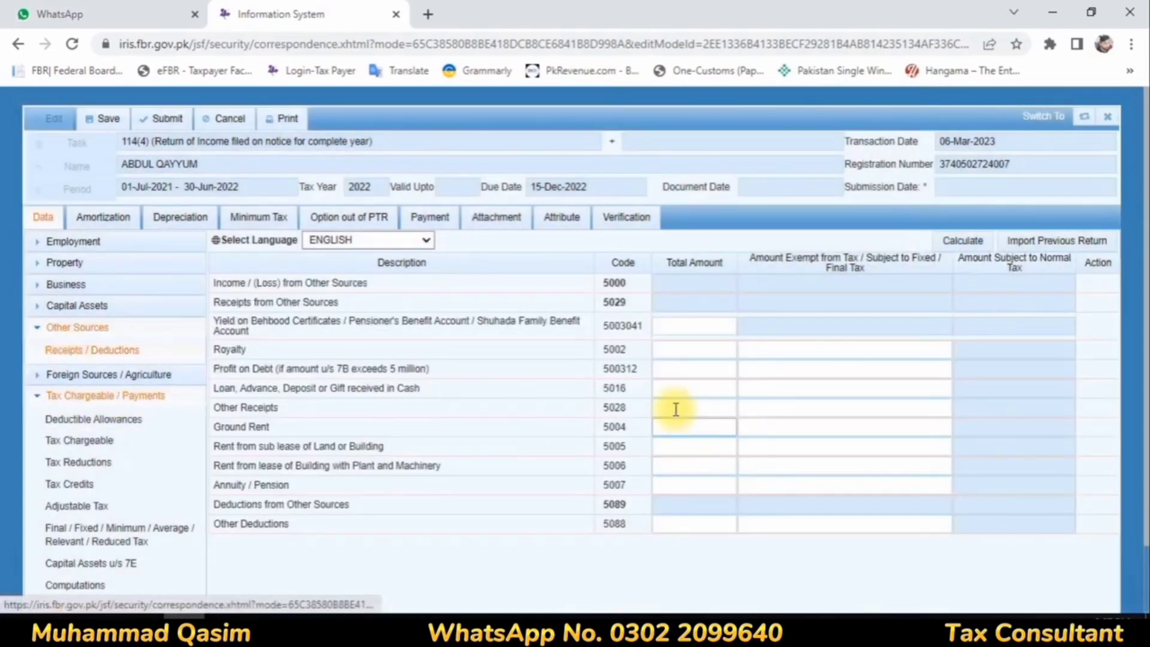
{"action": "left_click", "coordinate": [706, 370]}
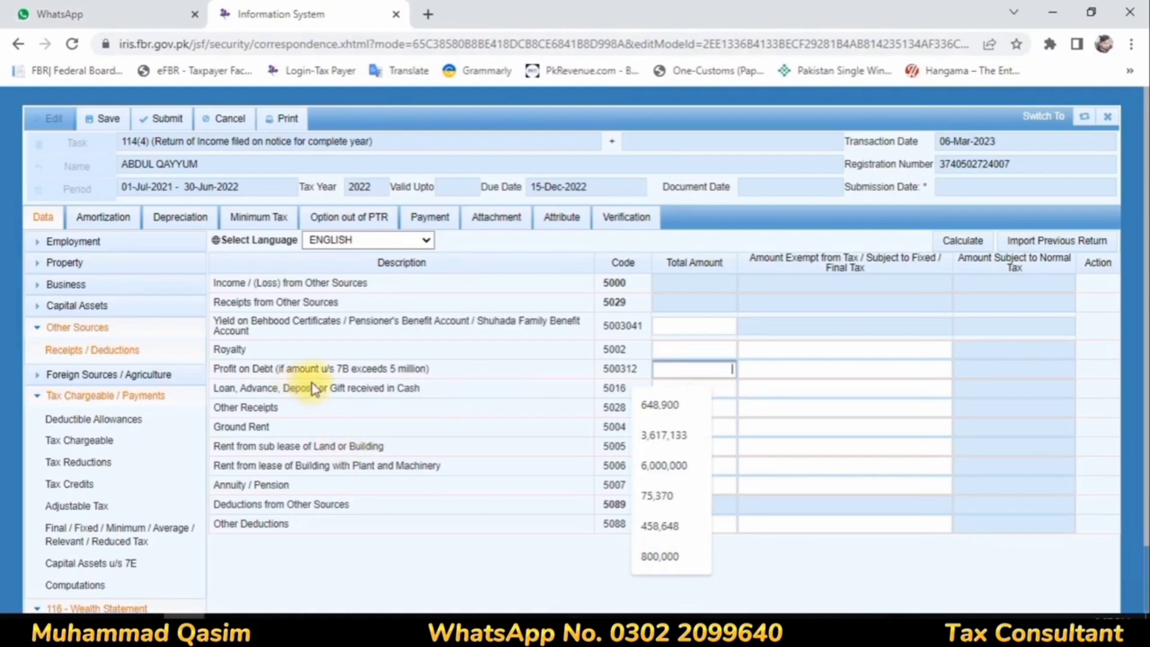
{"action": "left_click", "coordinate": [351, 367]}
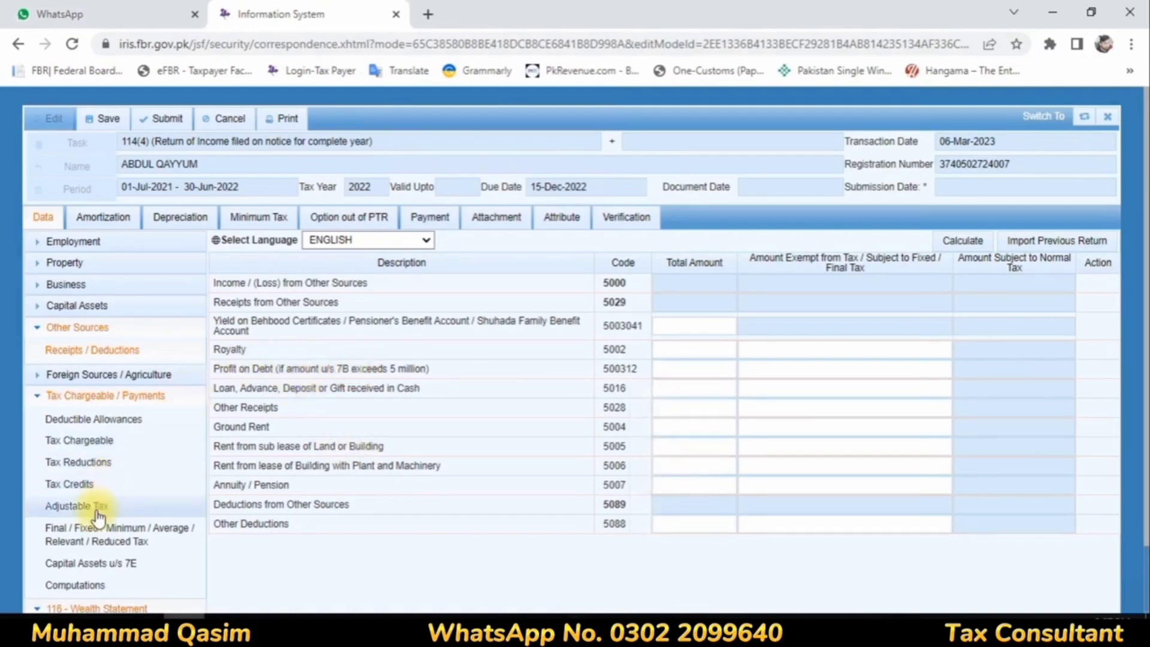
Step: Add a profit on debt u/s 7B (not exceeding 5 million) entry with investment Bank and contents Profit to the final/fixed tax schedule
{"action": "left_click", "coordinate": [94, 535]}
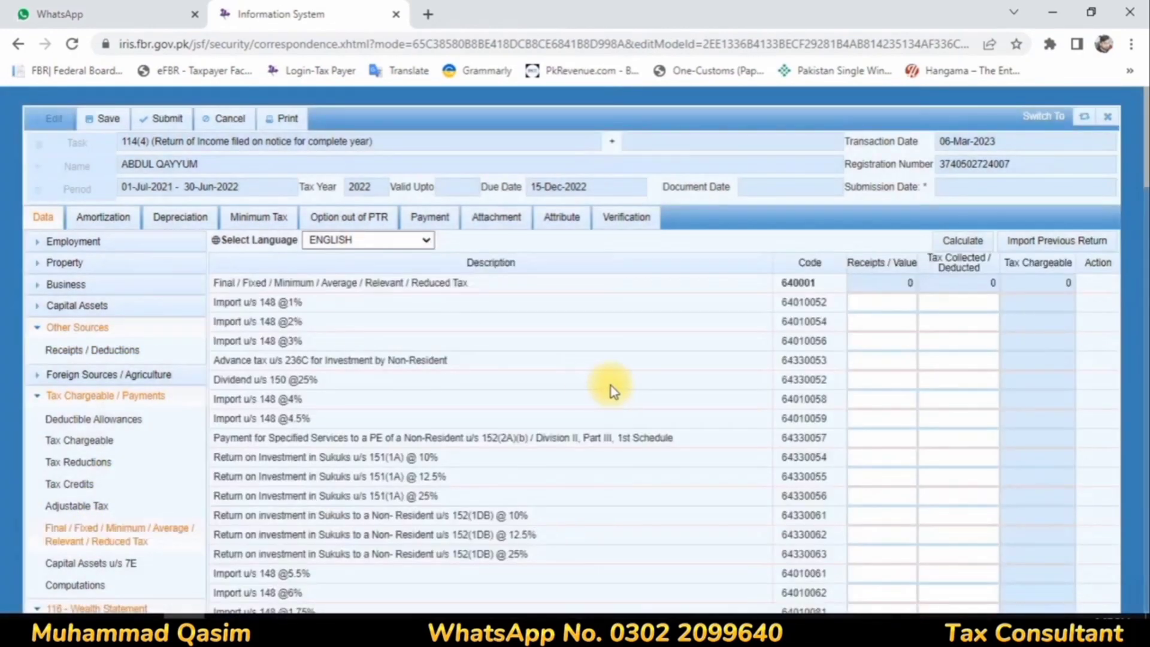
{"action": "scroll", "coordinate": [769, 387], "scroll_direction": "down", "scroll_amount": 7}
{"action": "scroll", "coordinate": [1077, 380], "scroll_direction": "down", "scroll_amount": 15}
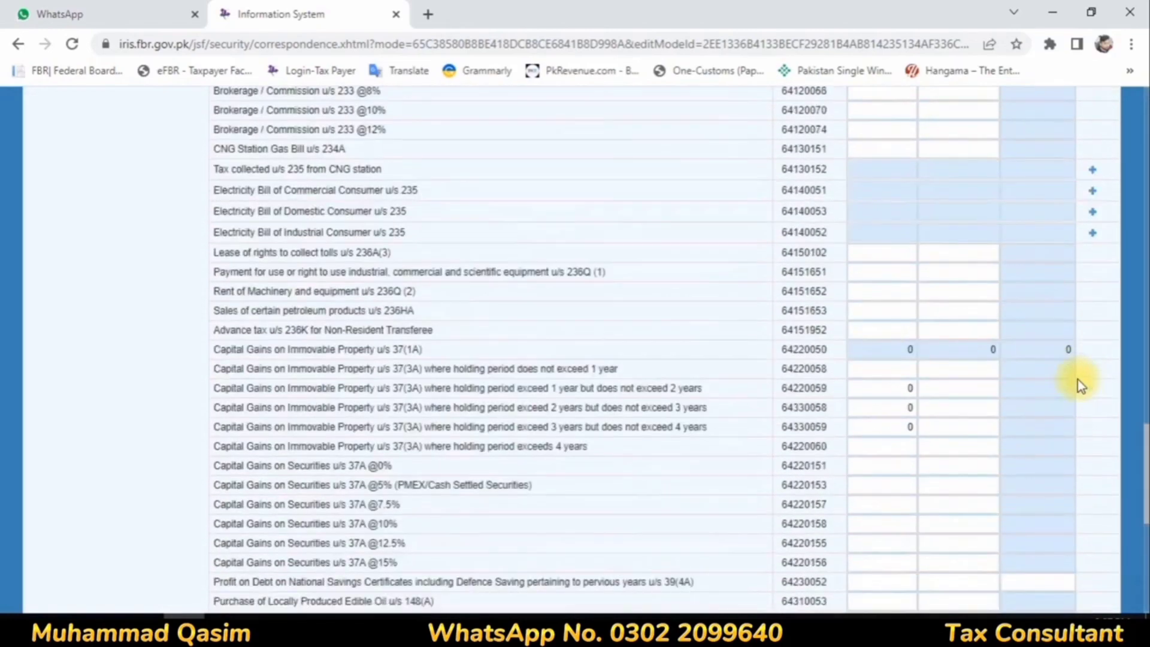
{"action": "scroll", "coordinate": [1079, 378], "scroll_direction": "down", "scroll_amount": 8}
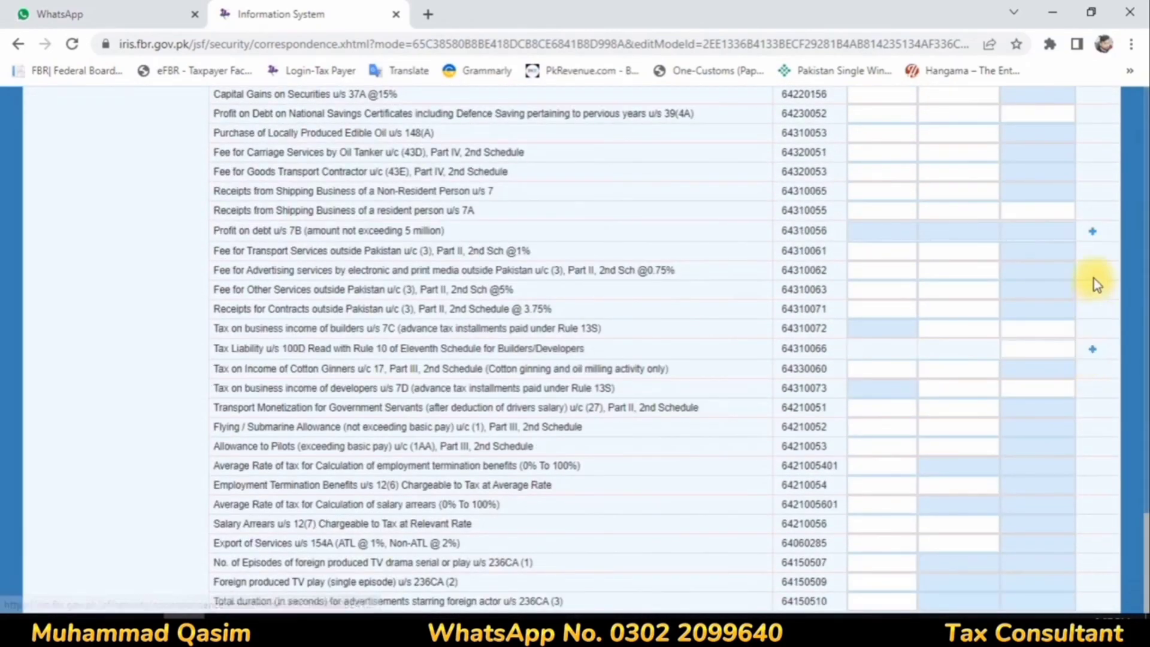
{"action": "left_click", "coordinate": [1090, 239]}
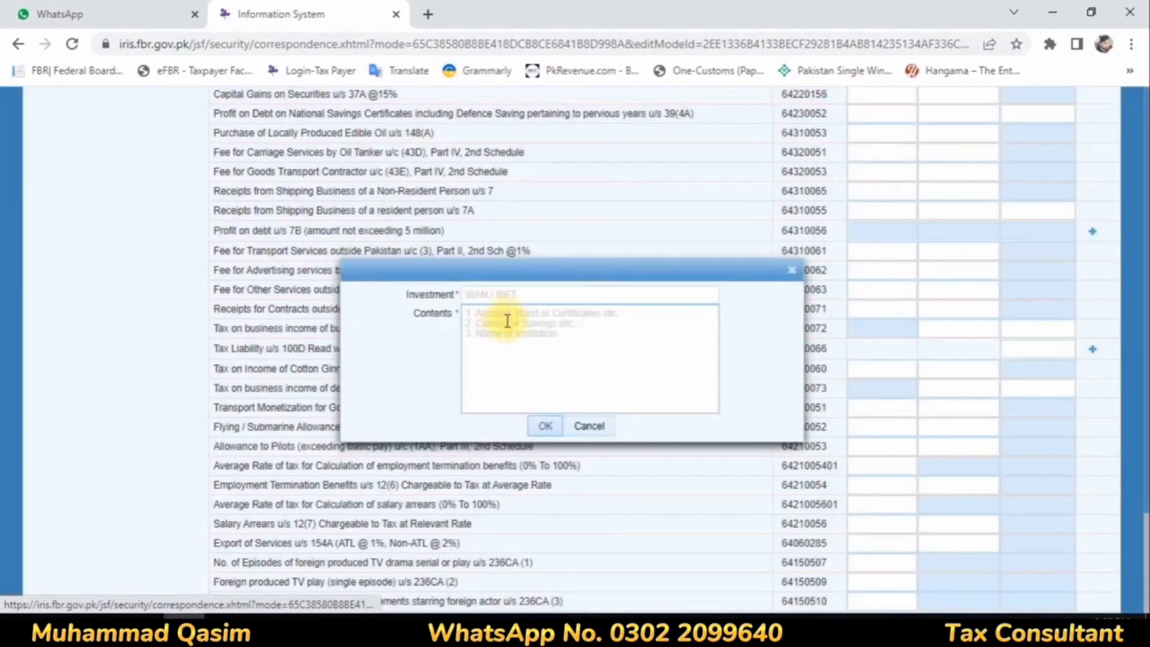
{"action": "left_click", "coordinate": [501, 293]}
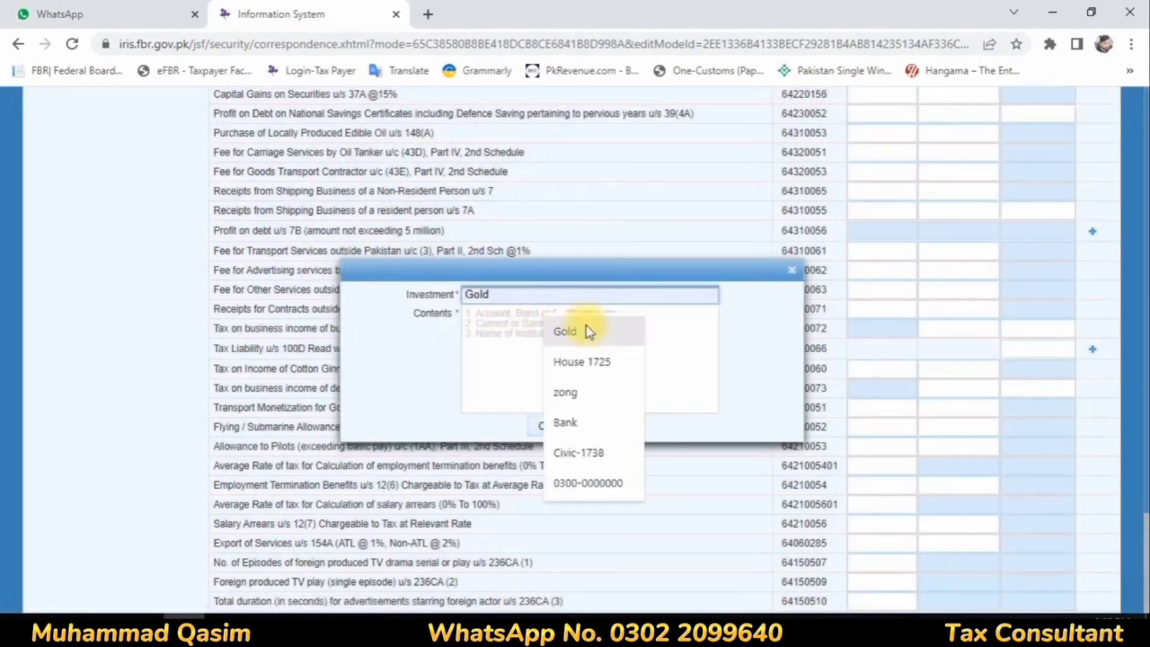
{"action": "left_click", "coordinate": [565, 422]}
{"action": "left_click", "coordinate": [538, 330]}
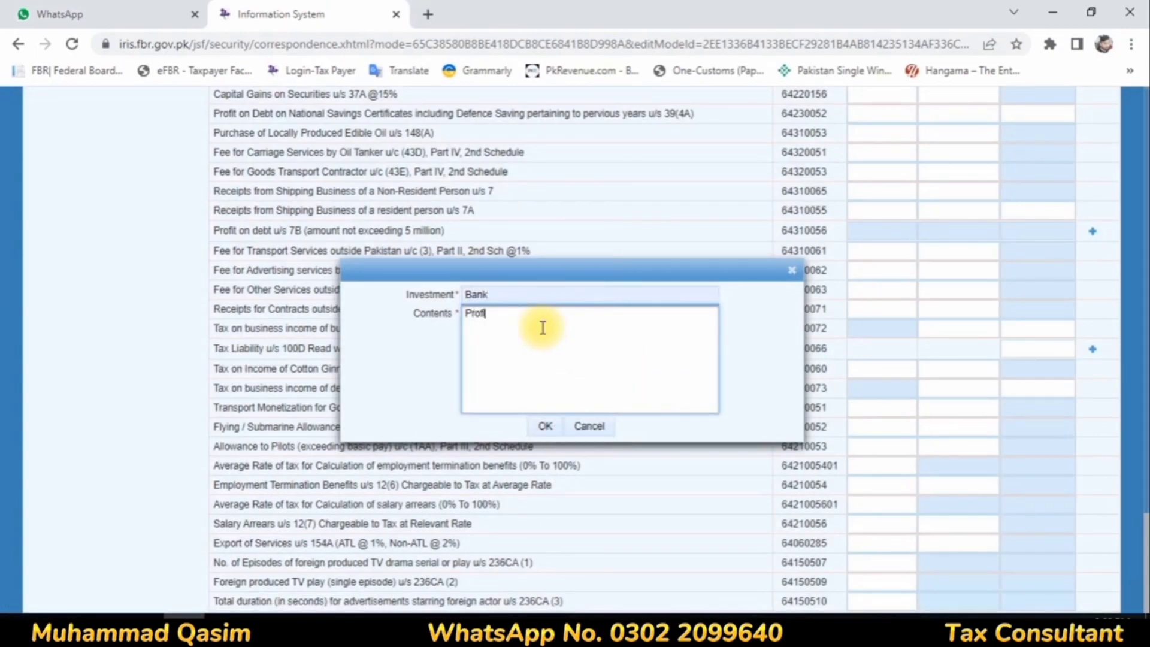
{"action": "left_click", "coordinate": [545, 427]}
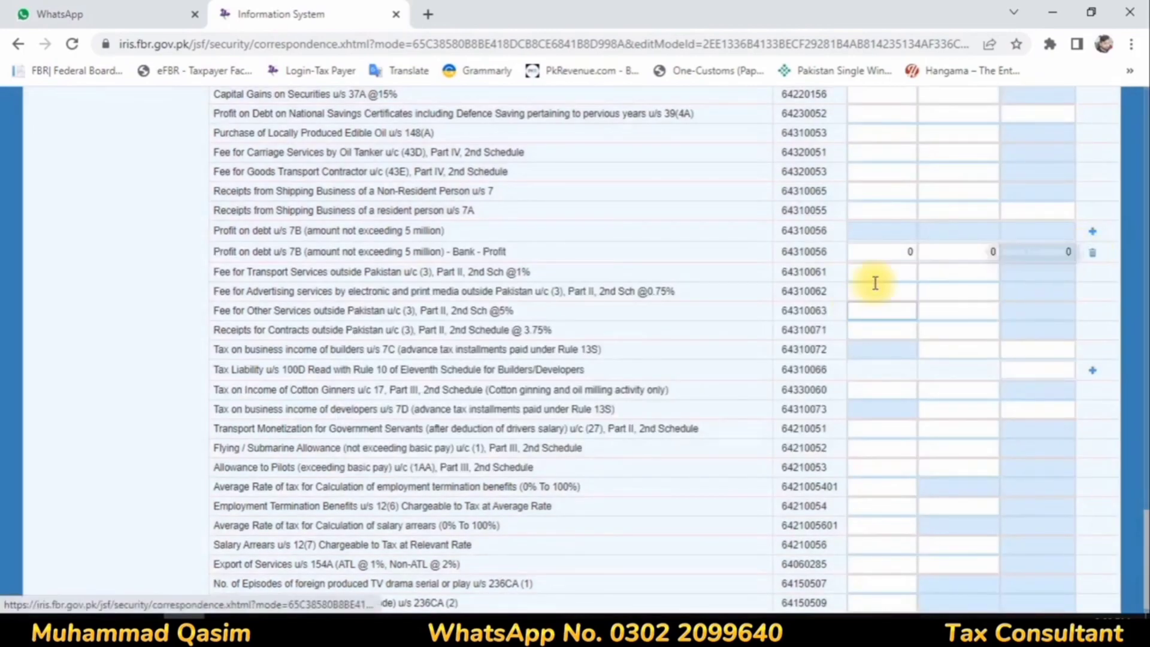
Step: Enter 352,478 as receipts and 105,744 as tax deducted for the bank profit on debt entry, and calculate
{"action": "left_click", "coordinate": [901, 254]}
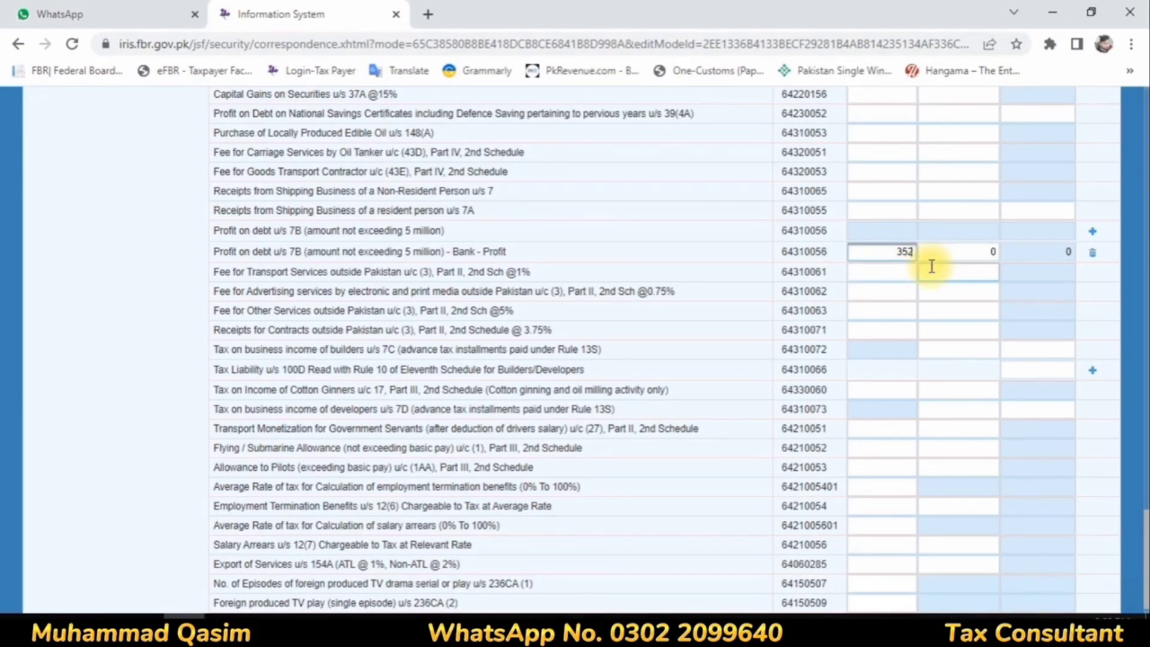
{"action": "left_click", "coordinate": [988, 252]}
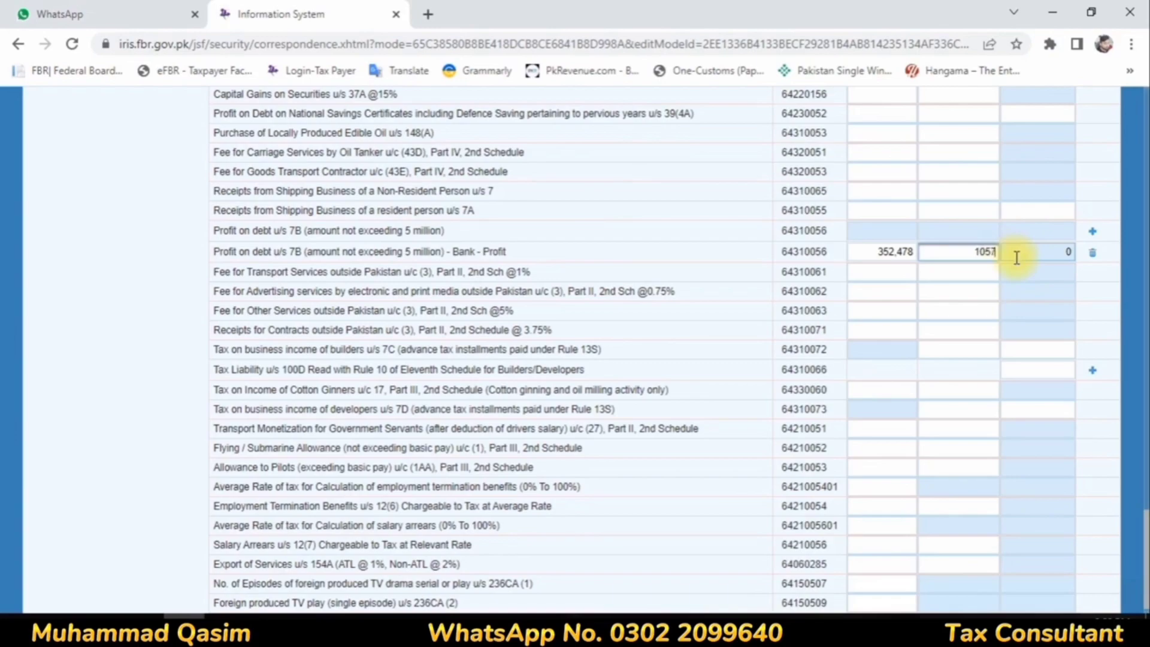
{"action": "left_click", "coordinate": [934, 277]}
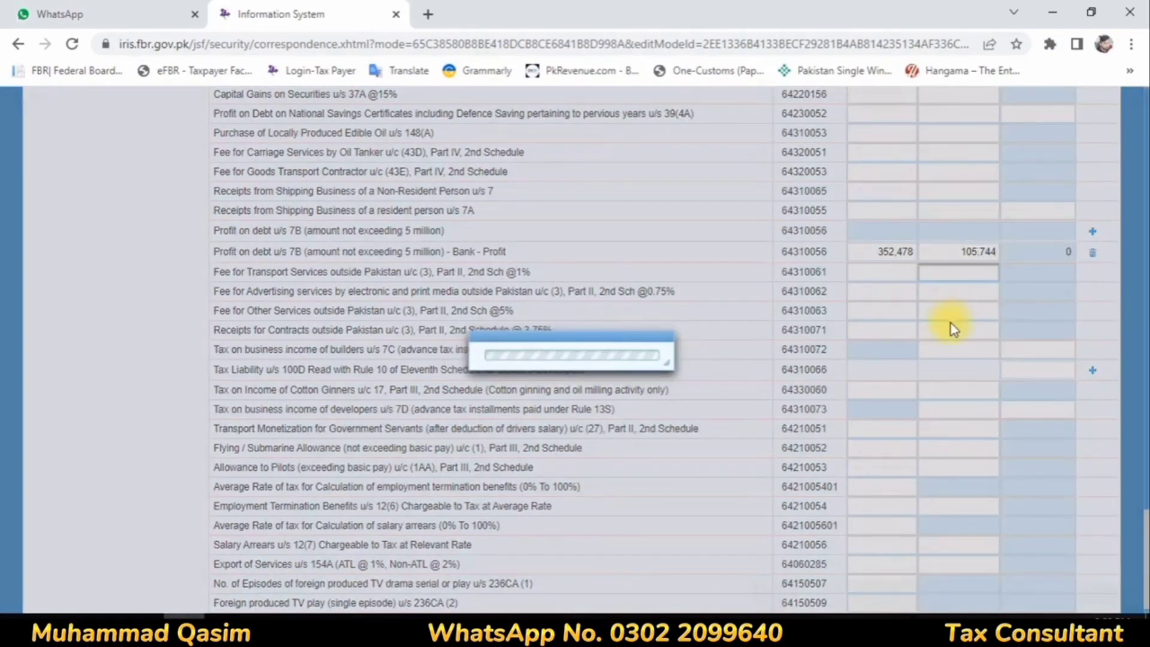
{"action": "scroll", "coordinate": [952, 324], "scroll_direction": "up", "scroll_amount": 7}
{"action": "scroll", "coordinate": [954, 329], "scroll_direction": "up", "scroll_amount": 10}
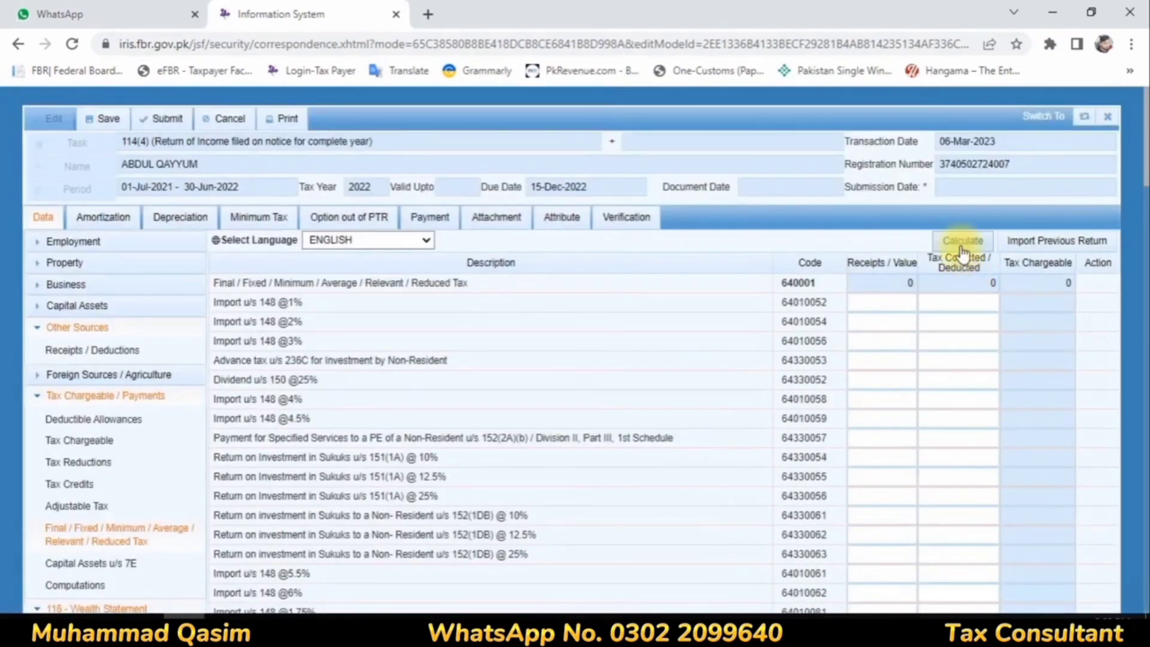
{"action": "left_click", "coordinate": [960, 242]}
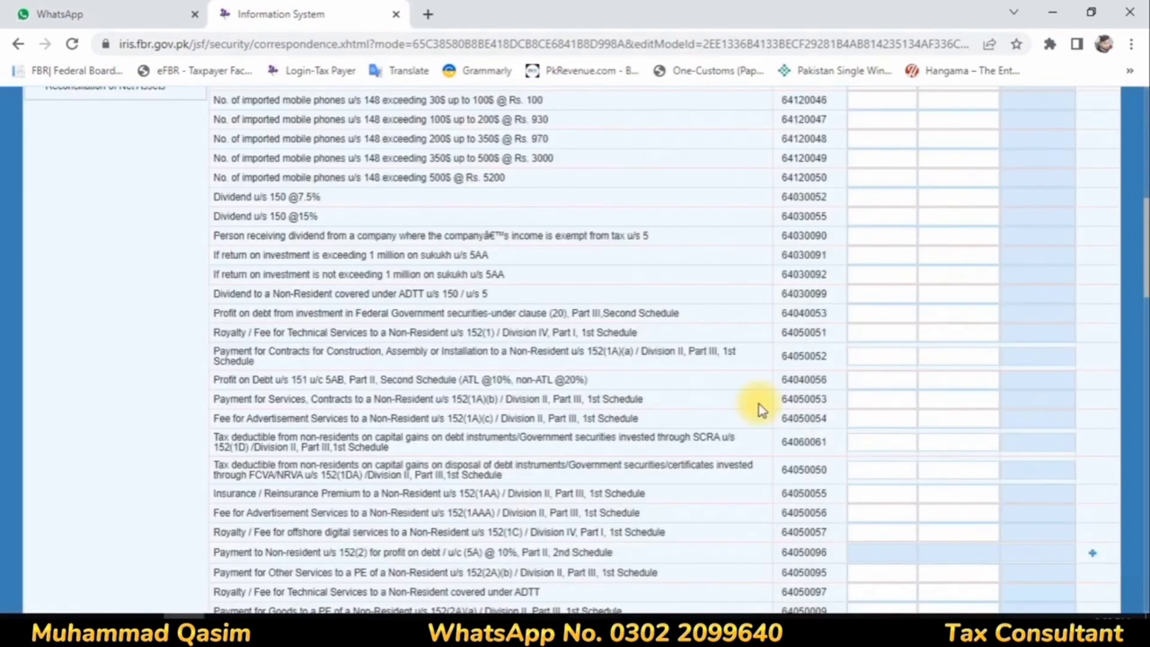
Step: Recalculate the computations and examine the tax chargeable, withholding tax and refundable income tax
{"action": "scroll", "coordinate": [759, 404], "scroll_direction": "down", "scroll_amount": 9}
{"action": "scroll", "coordinate": [131, 415], "scroll_direction": "up", "scroll_amount": 5}
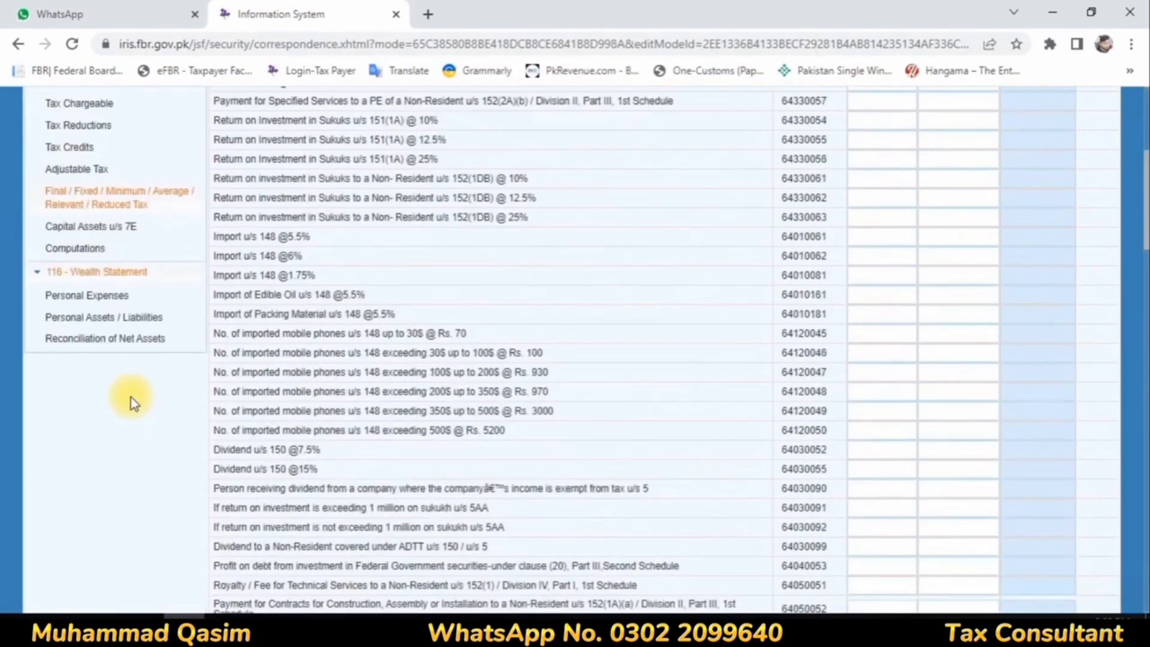
{"action": "left_click", "coordinate": [66, 246]}
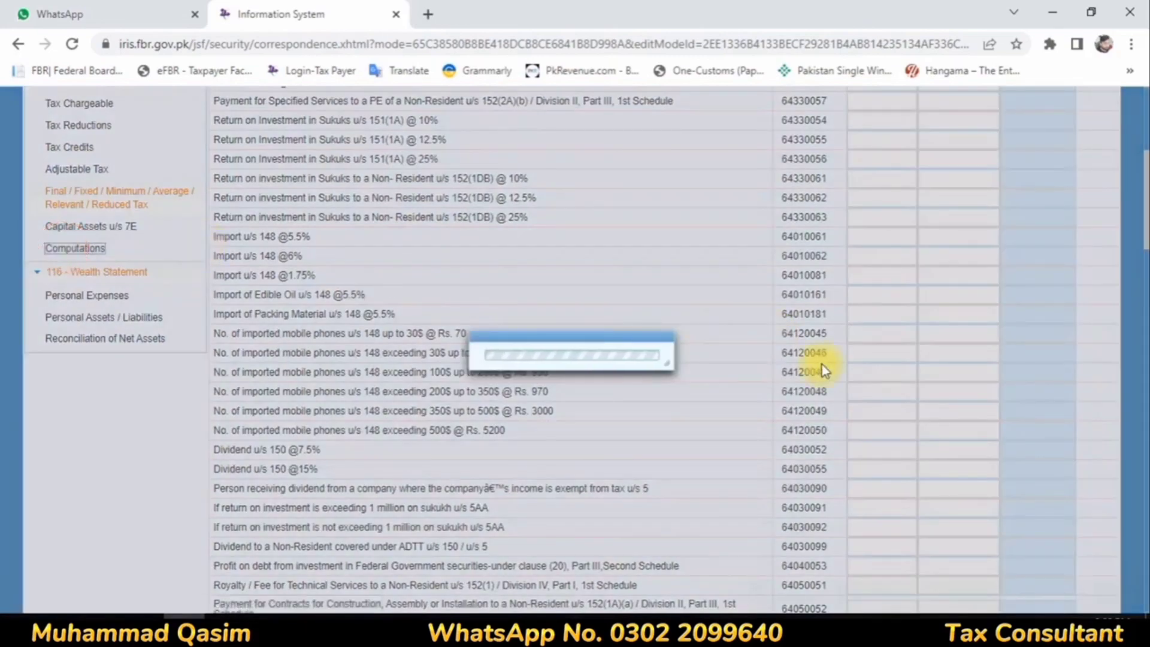
{"action": "scroll", "coordinate": [847, 362], "scroll_direction": "down", "scroll_amount": 2}
{"action": "scroll", "coordinate": [855, 359], "scroll_direction": "up", "scroll_amount": 7}
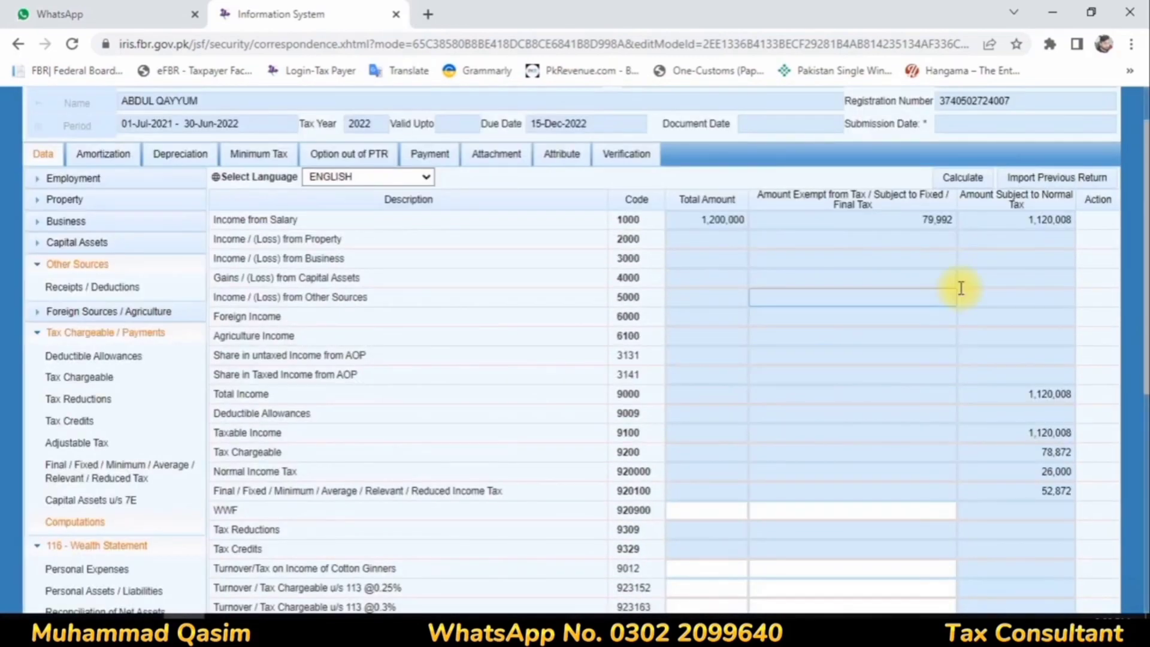
{"action": "left_click", "coordinate": [975, 176]}
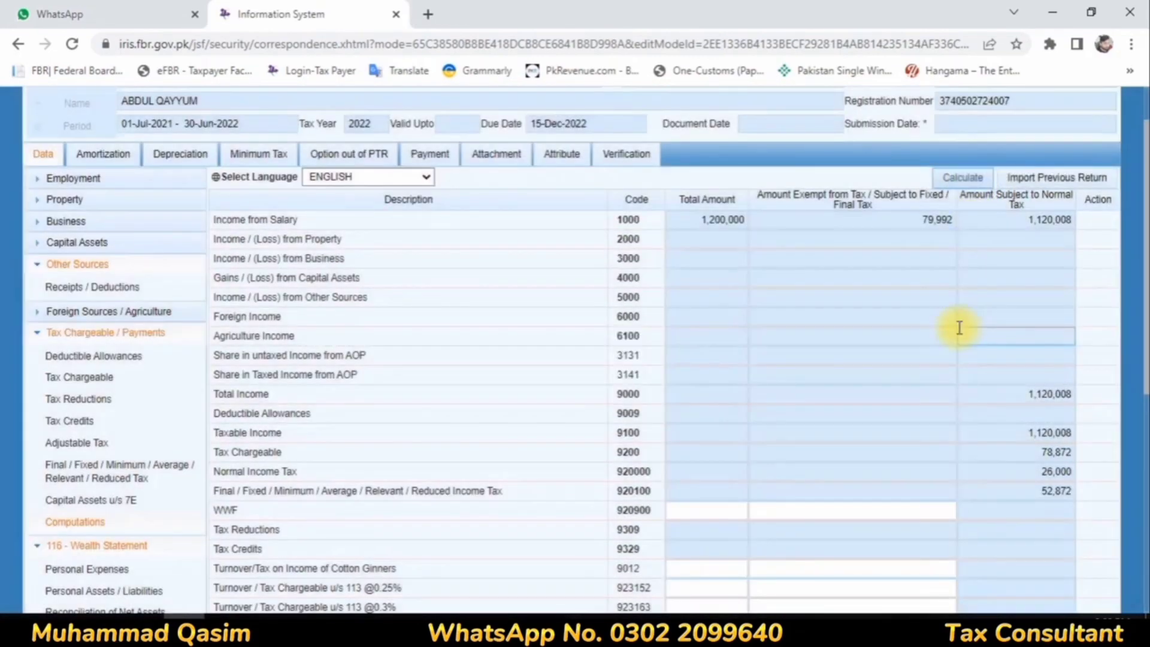
{"action": "scroll", "coordinate": [958, 324], "scroll_direction": "down", "scroll_amount": 7}
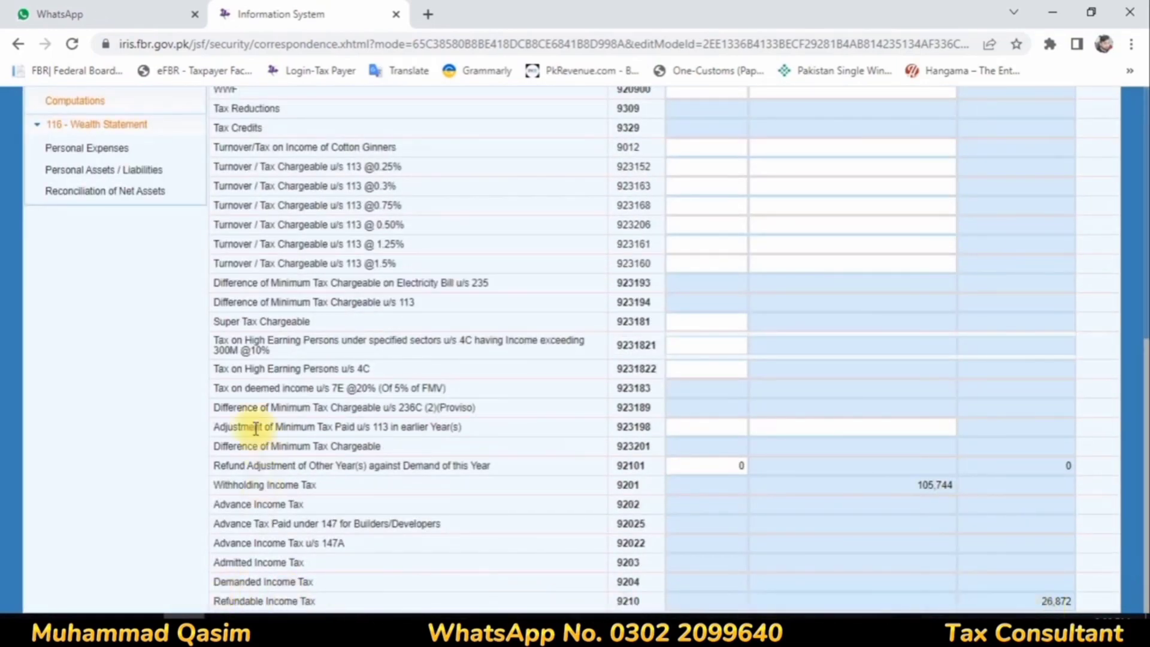
{"action": "scroll", "coordinate": [263, 443], "scroll_direction": "up", "scroll_amount": 3}
Step: Enter personal expenses of 1,155,229 for other household expenses and 105,744 for rates and taxes, and calculate
{"action": "left_click", "coordinate": [72, 317]}
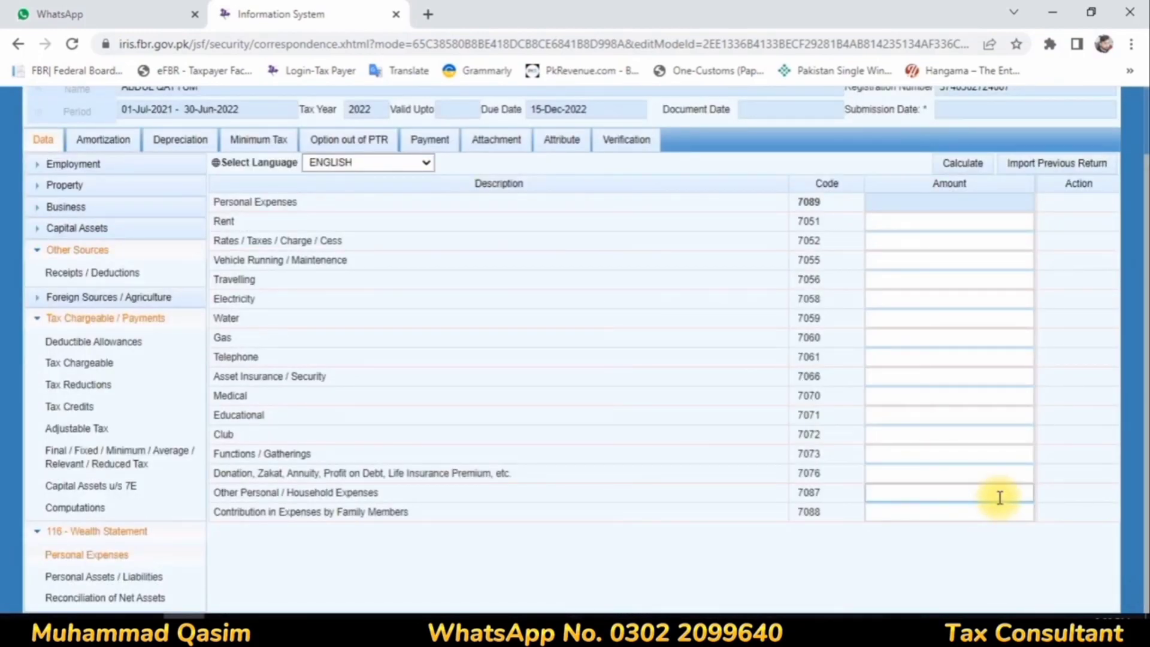
{"action": "left_click", "coordinate": [998, 498]}
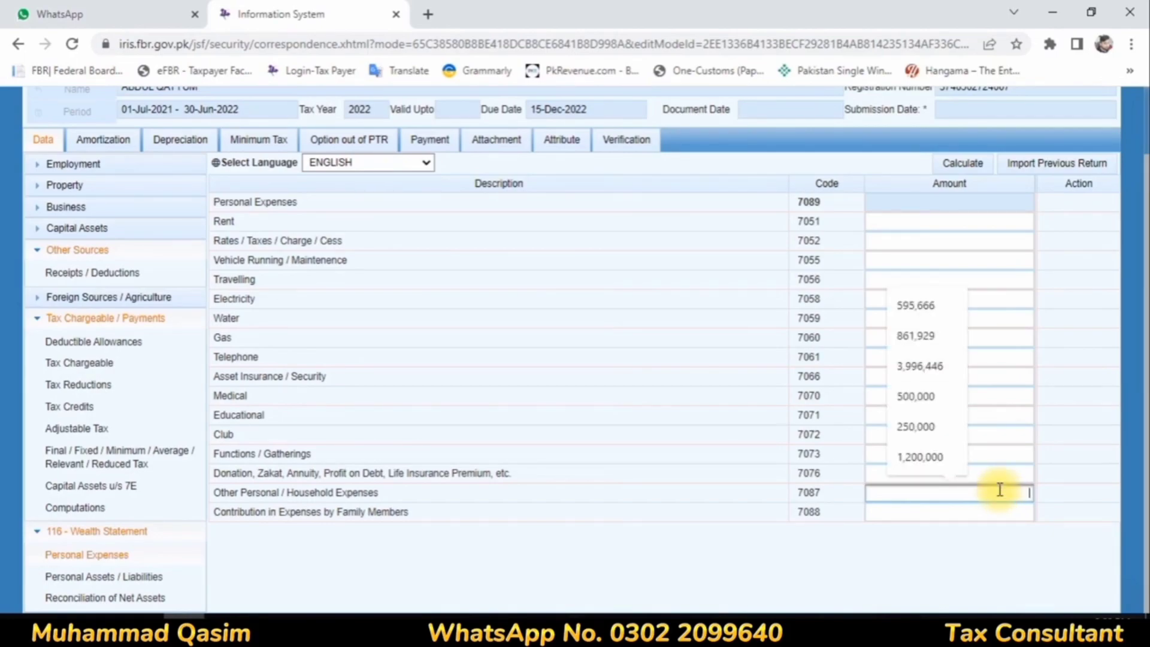
{"action": "type", "text": "1155229"}
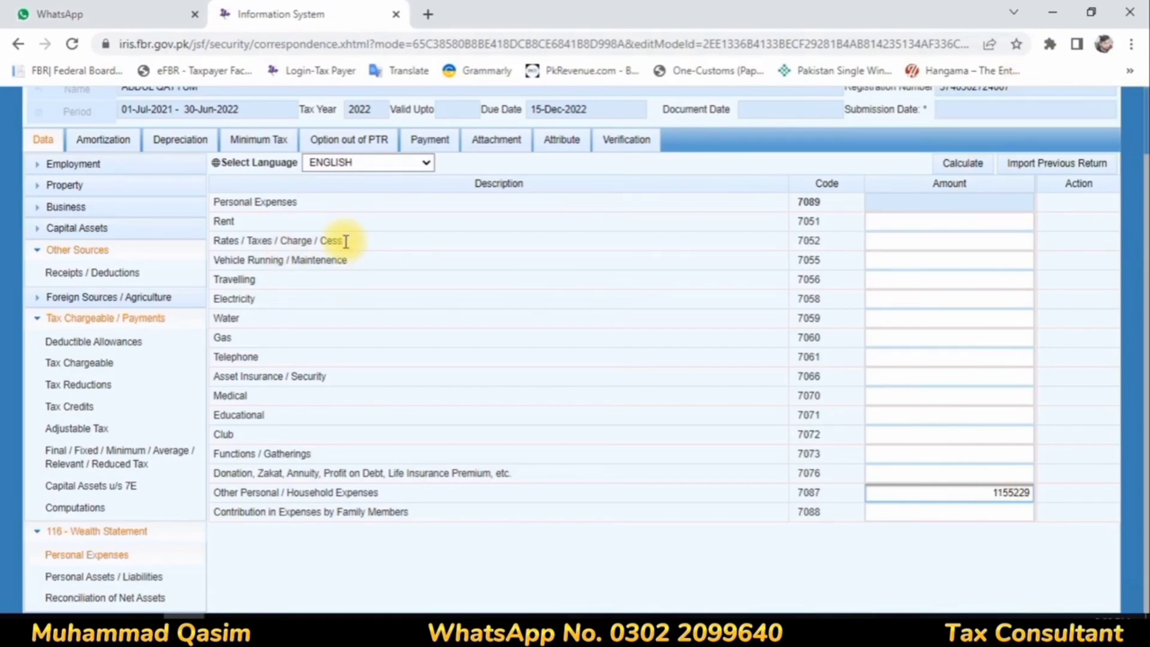
{"action": "left_click", "coordinate": [920, 236]}
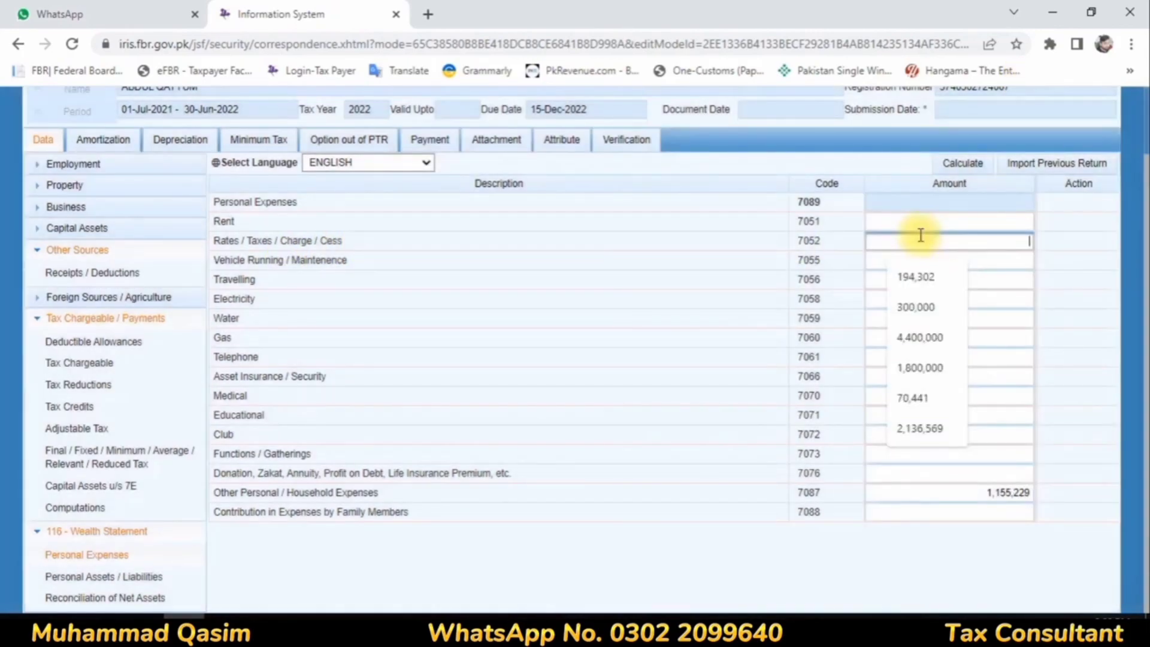
{"action": "type", "text": "105744"}
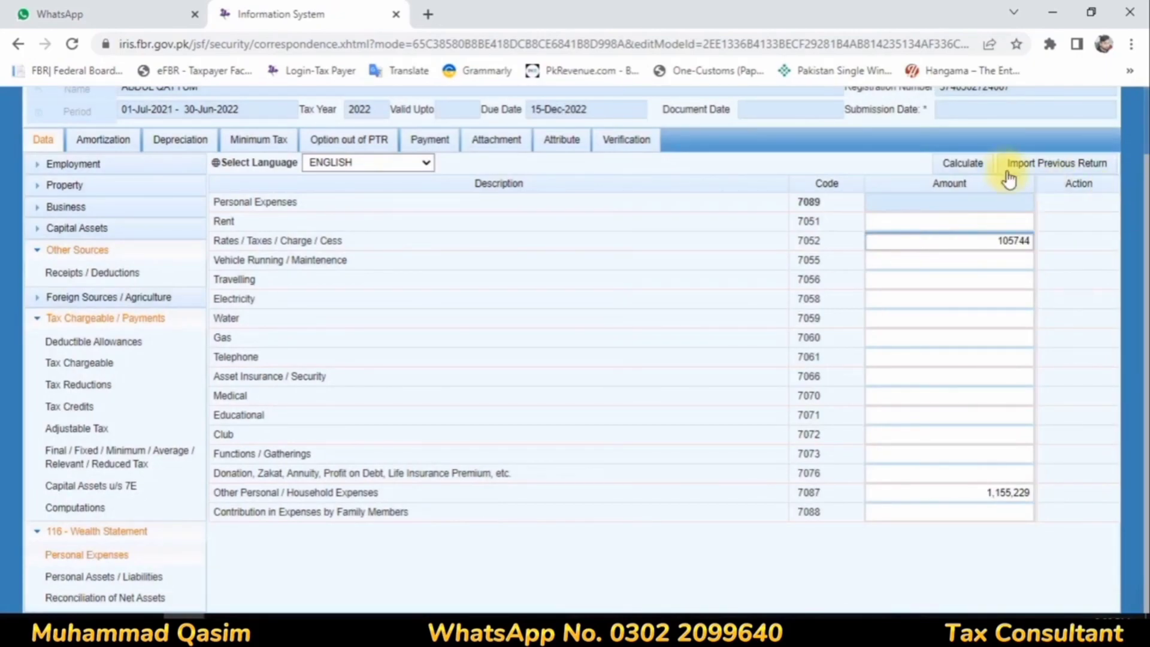
{"action": "left_click", "coordinate": [967, 162]}
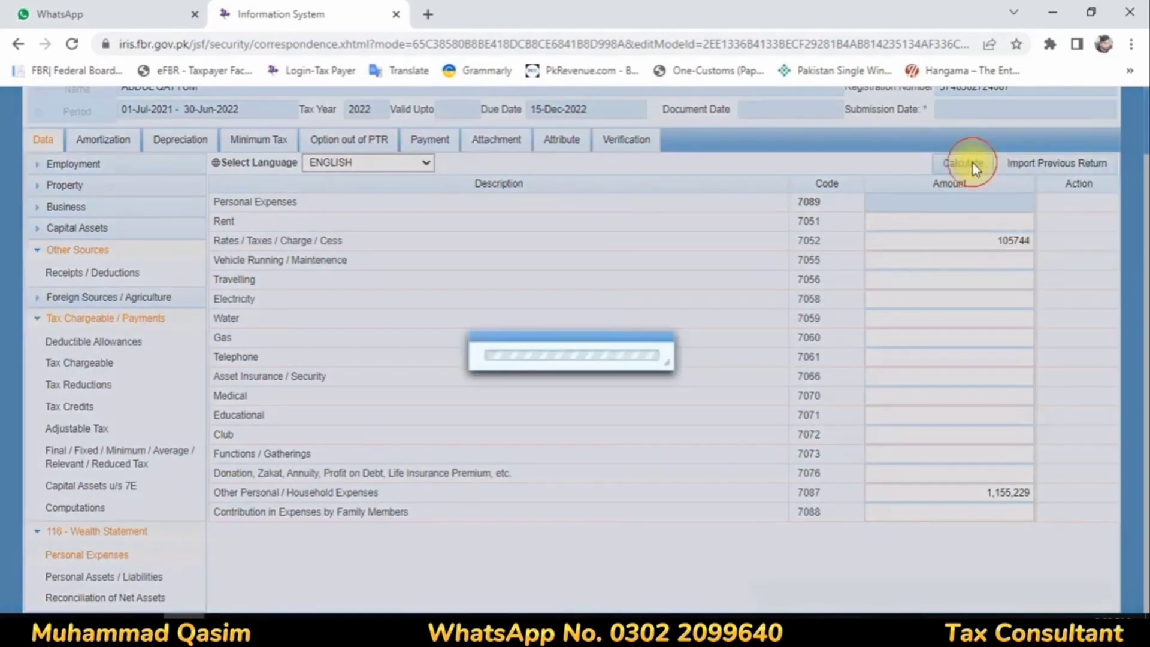
{"action": "left_click", "coordinate": [973, 167]}
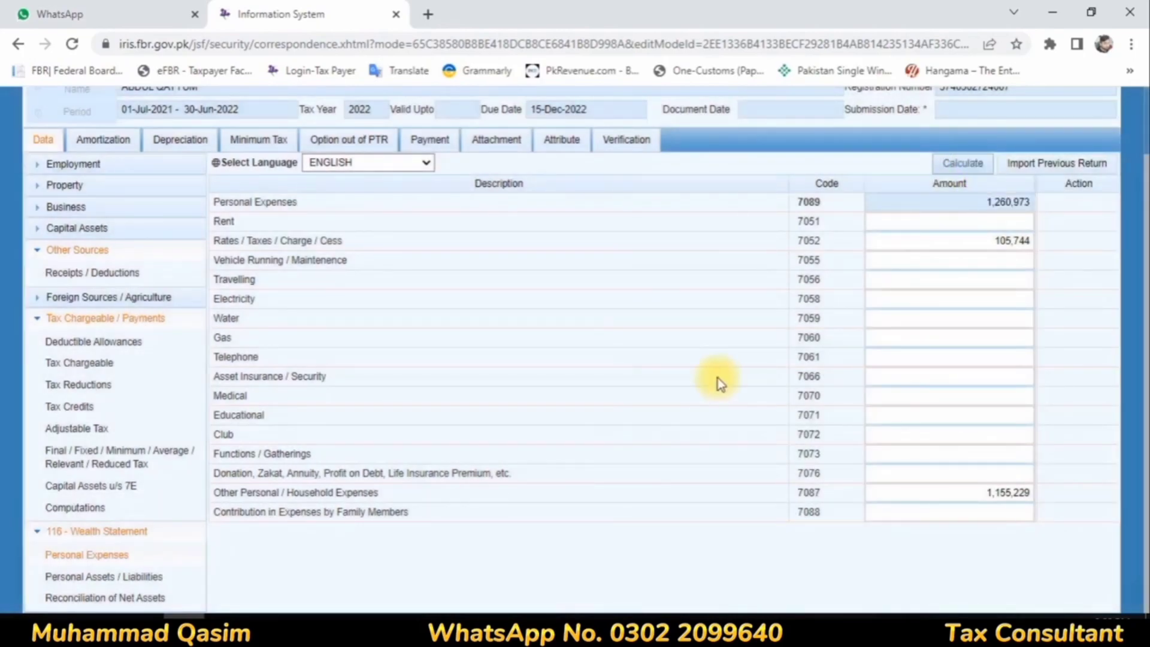
Step: Set the non-business cash in the personal assets and liabilities to 1,401,000
{"action": "left_click", "coordinate": [90, 576]}
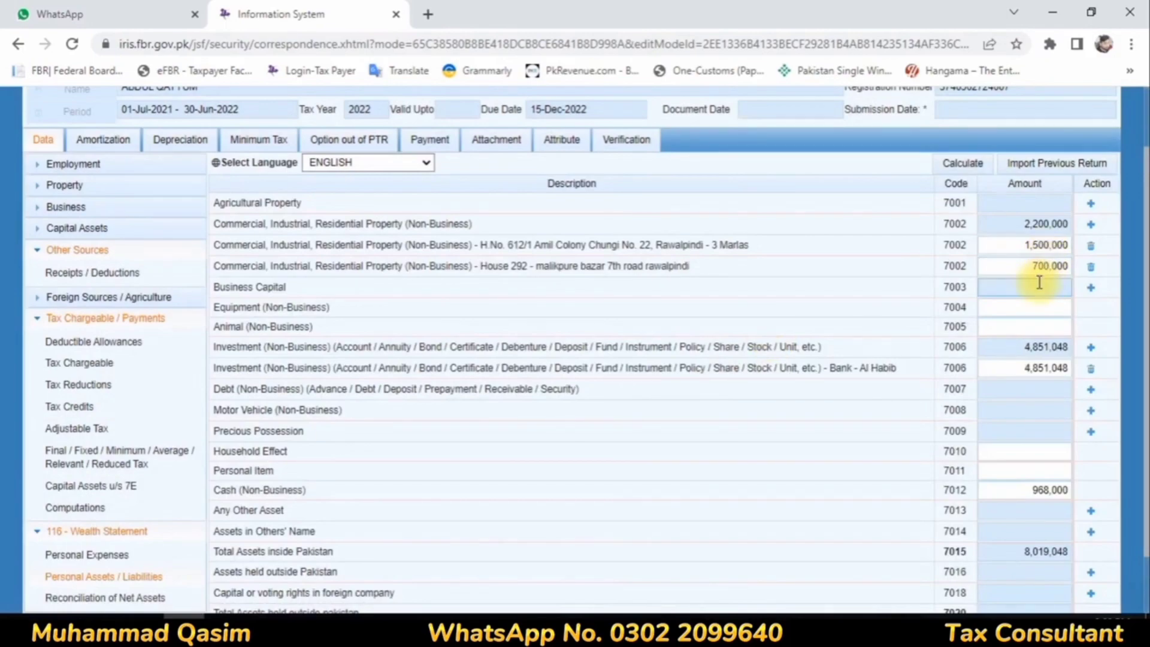
{"action": "key", "text": "shift+Tab"}
{"action": "type", "text": "14"}
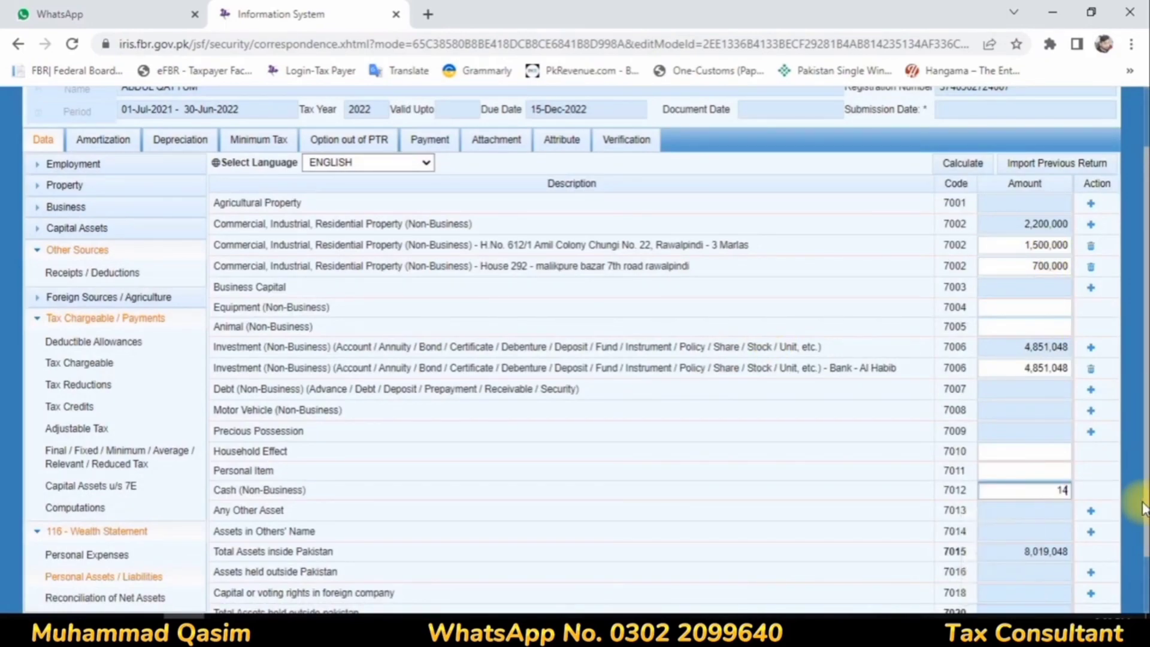
{"action": "type", "text": "01000"}
Step: Set the Bank Al Habib investment to 4,709,554 and calculate the total assets
{"action": "left_click", "coordinate": [1021, 367]}
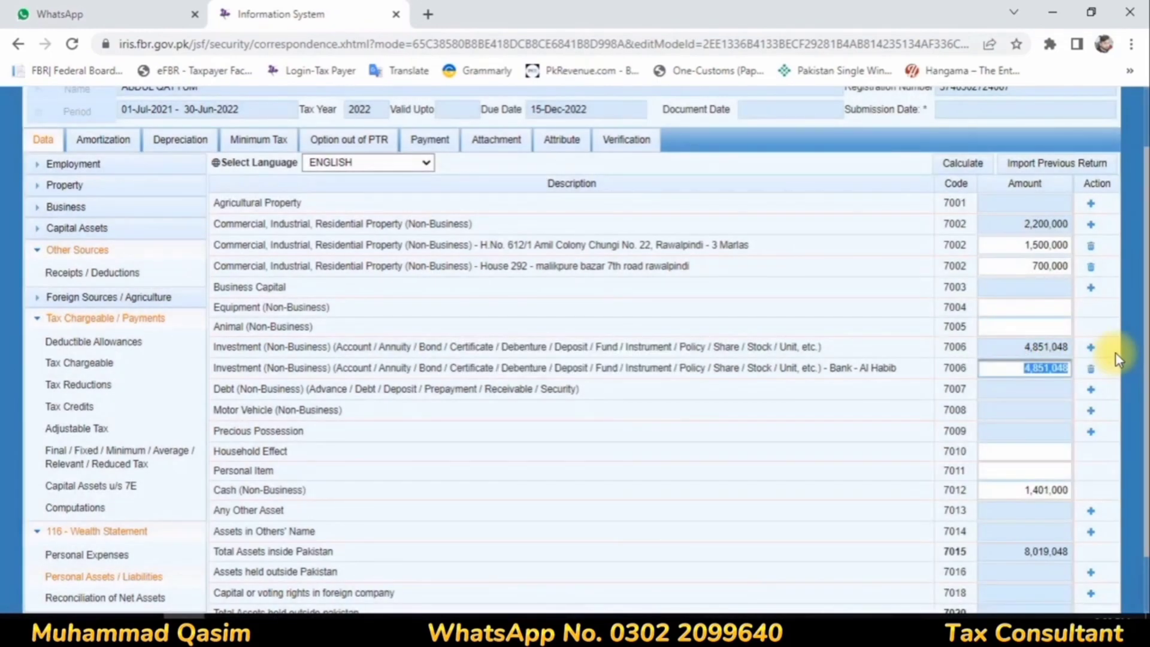
{"action": "type", "text": "47"}
{"action": "type", "text": "05"}
{"action": "type", "text": "554"}
{"action": "left_click", "coordinate": [971, 327]}
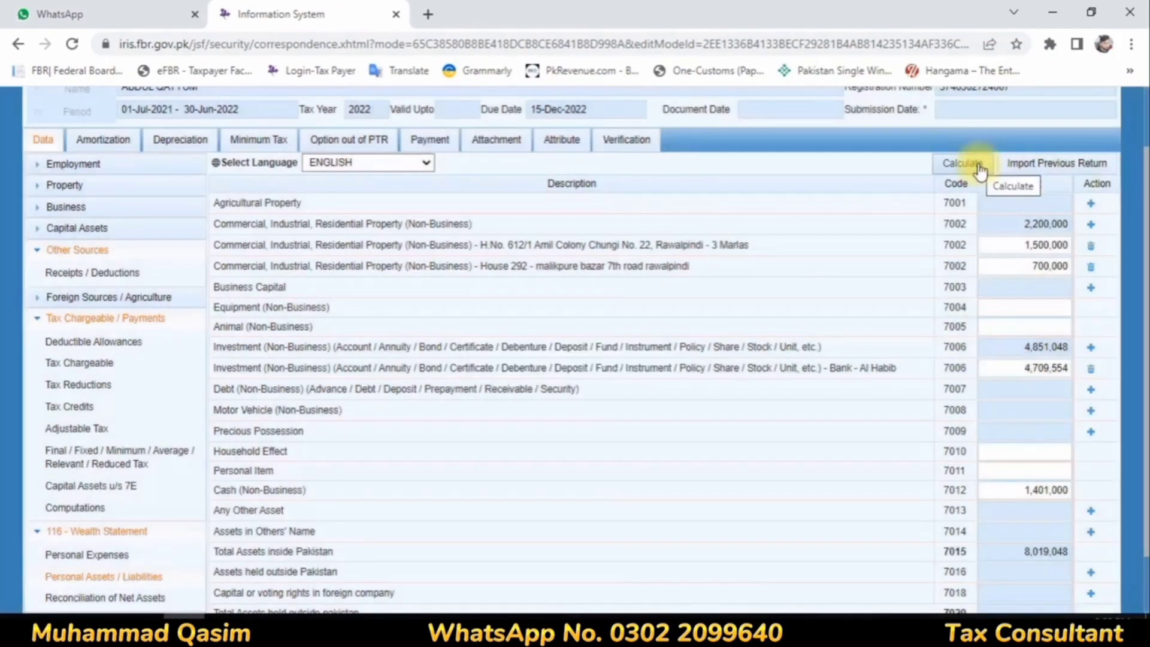
{"action": "left_click", "coordinate": [976, 163]}
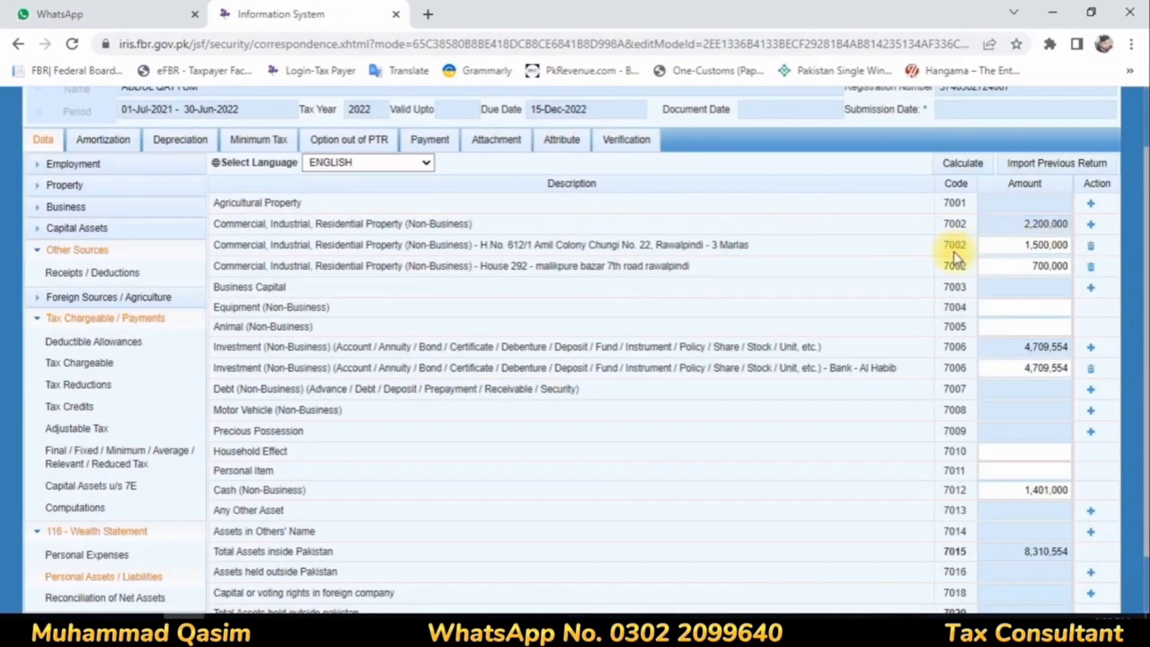
Step: Review the declared residential properties and the asset totals in the wealth statement
{"action": "left_click_drag", "start_coordinate": [717, 244], "coordinate": [750, 244]}
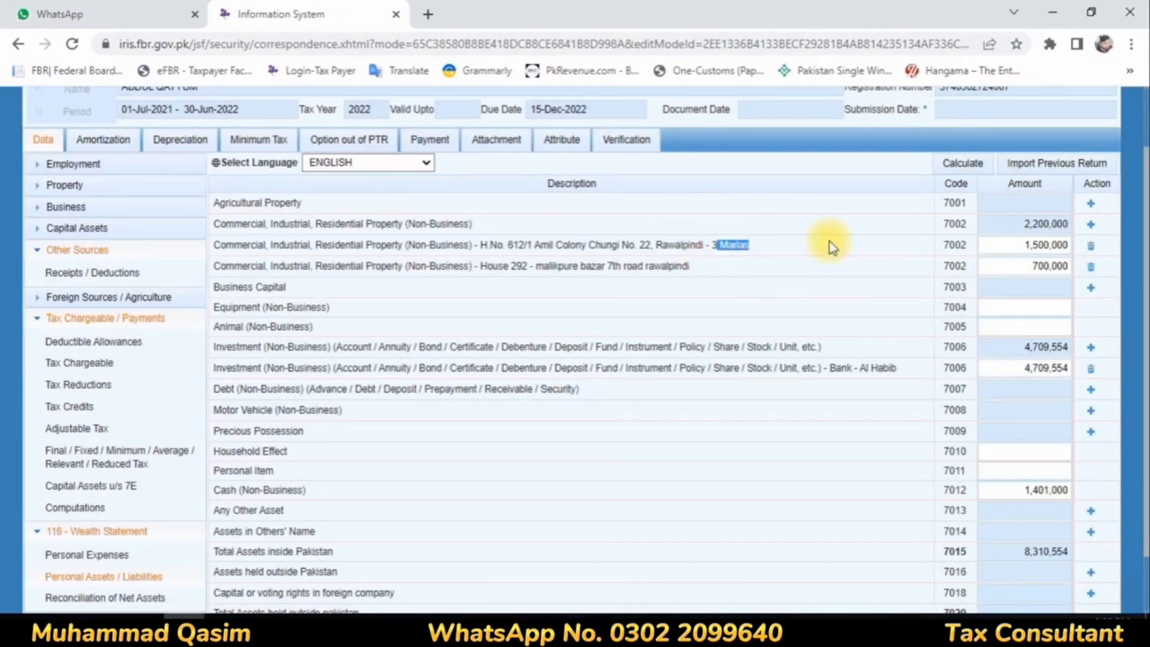
{"action": "left_click", "coordinate": [808, 264]}
{"action": "scroll", "coordinate": [808, 264], "scroll_direction": "down", "scroll_amount": 1}
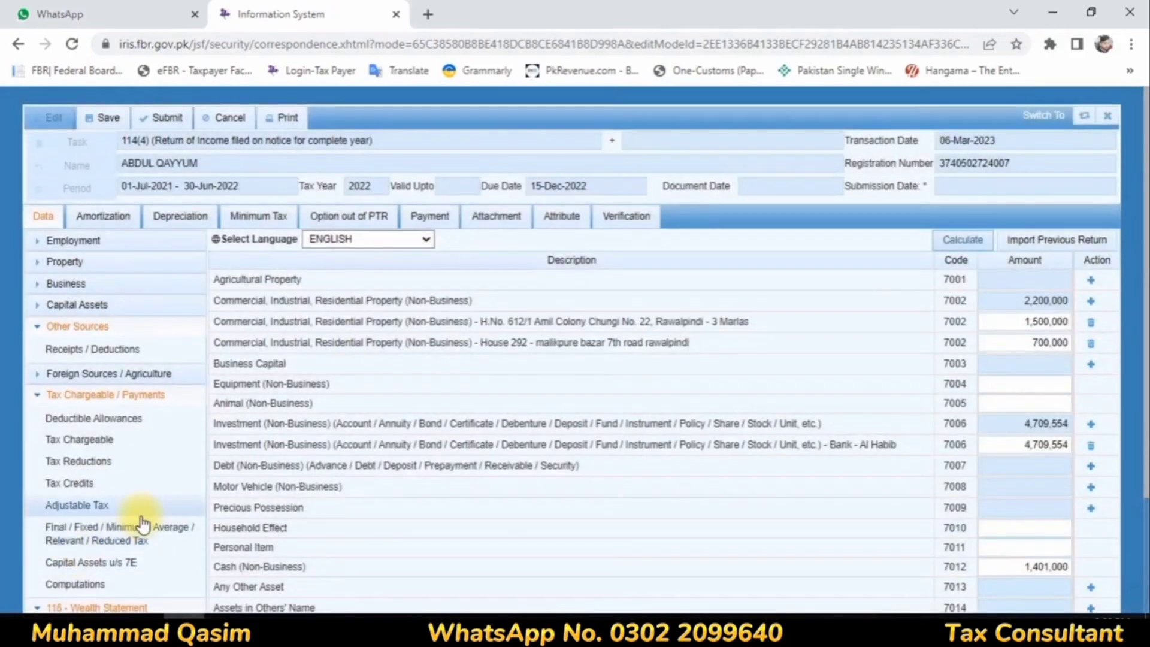
{"action": "scroll", "coordinate": [141, 520], "scroll_direction": "down", "scroll_amount": 2}
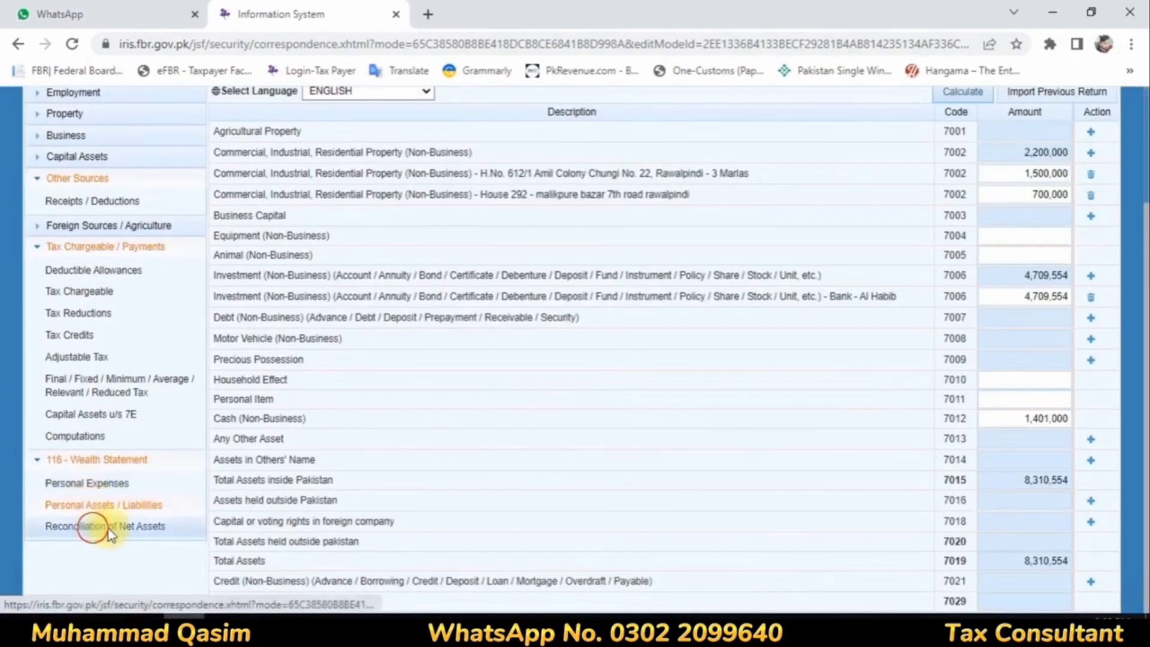
Step: In the reconciliation of net assets, set the income declared subject to normal tax to 1,120,008
{"action": "left_click", "coordinate": [94, 527]}
{"action": "left_click", "coordinate": [1018, 280]}
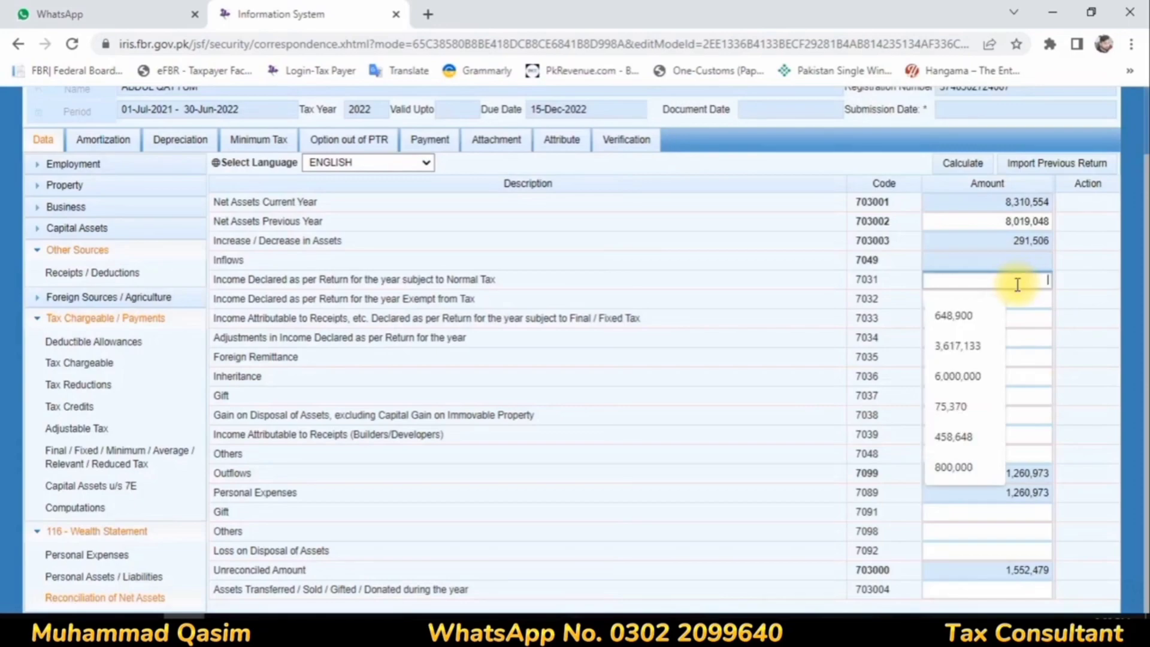
{"action": "type", "text": "412000"}
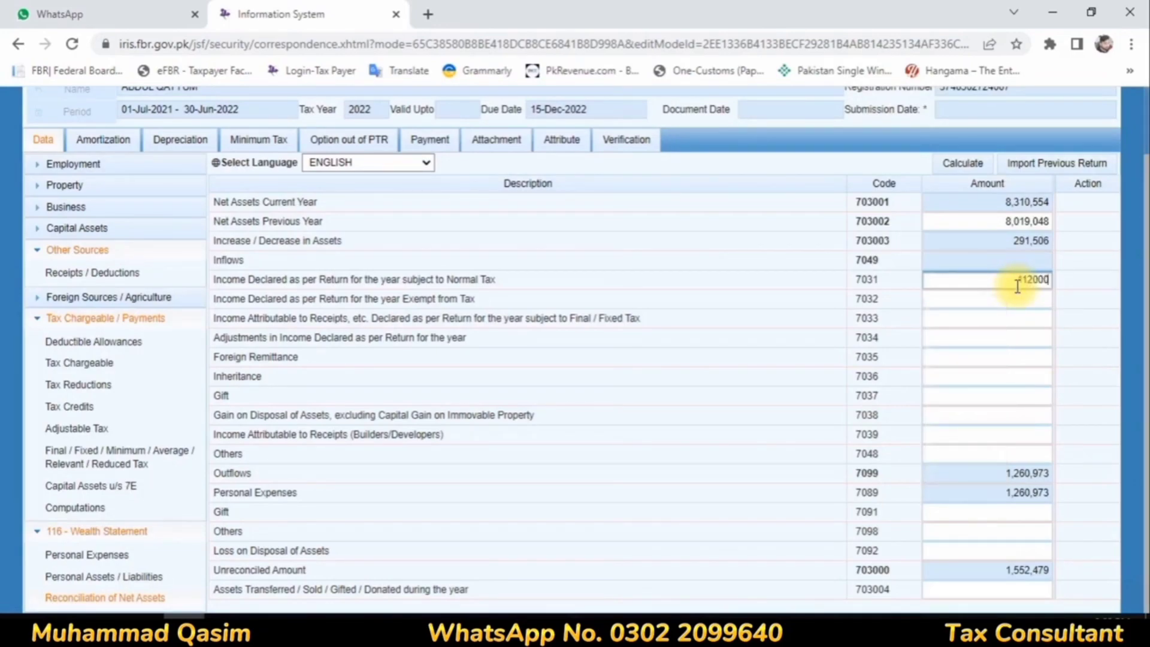
{"action": "key", "text": "ctrl+a"}
{"action": "type", "text": "1112000"}
Step: Enter inflows of 79,992 for income exempt from tax and 352,478 for receipts subject to final/fixed tax, and calculate
{"action": "left_click", "coordinate": [1017, 300]}
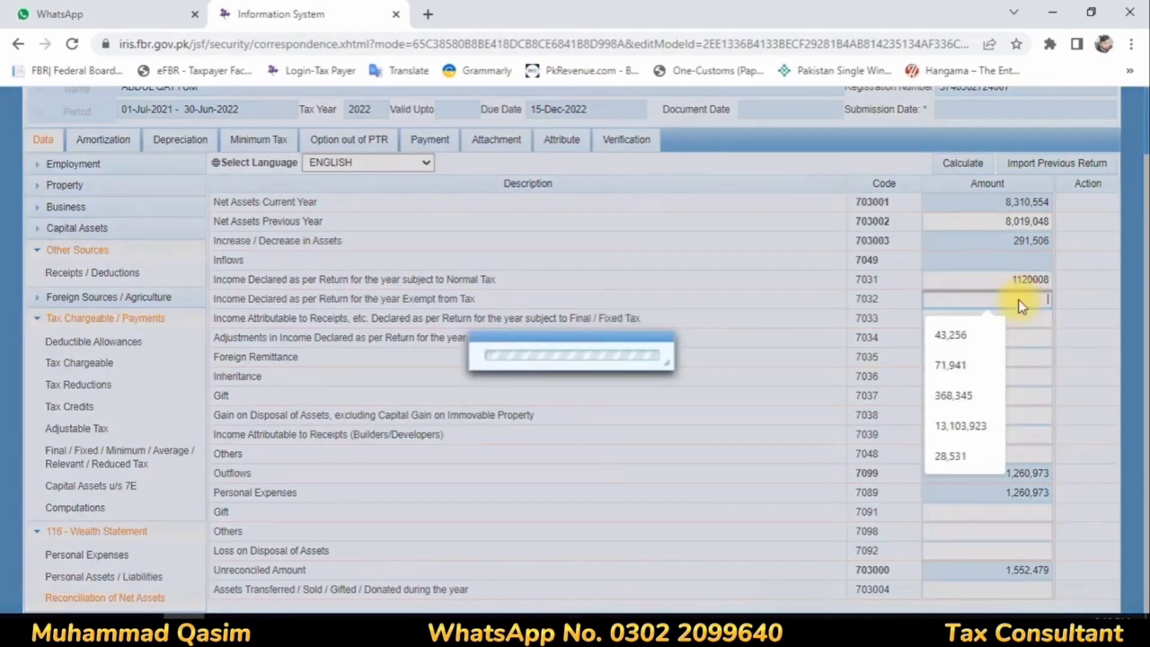
{"action": "type", "text": "79"}
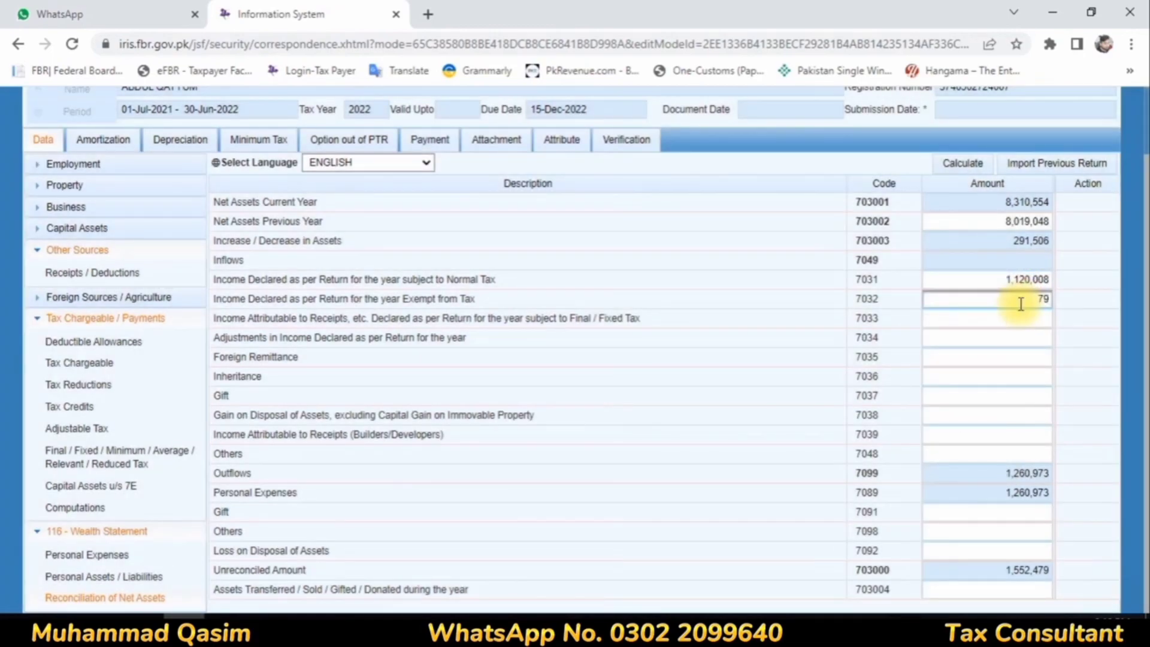
{"action": "type", "text": "992"}
{"action": "left_click", "coordinate": [1022, 317]}
{"action": "type", "text": "352"}
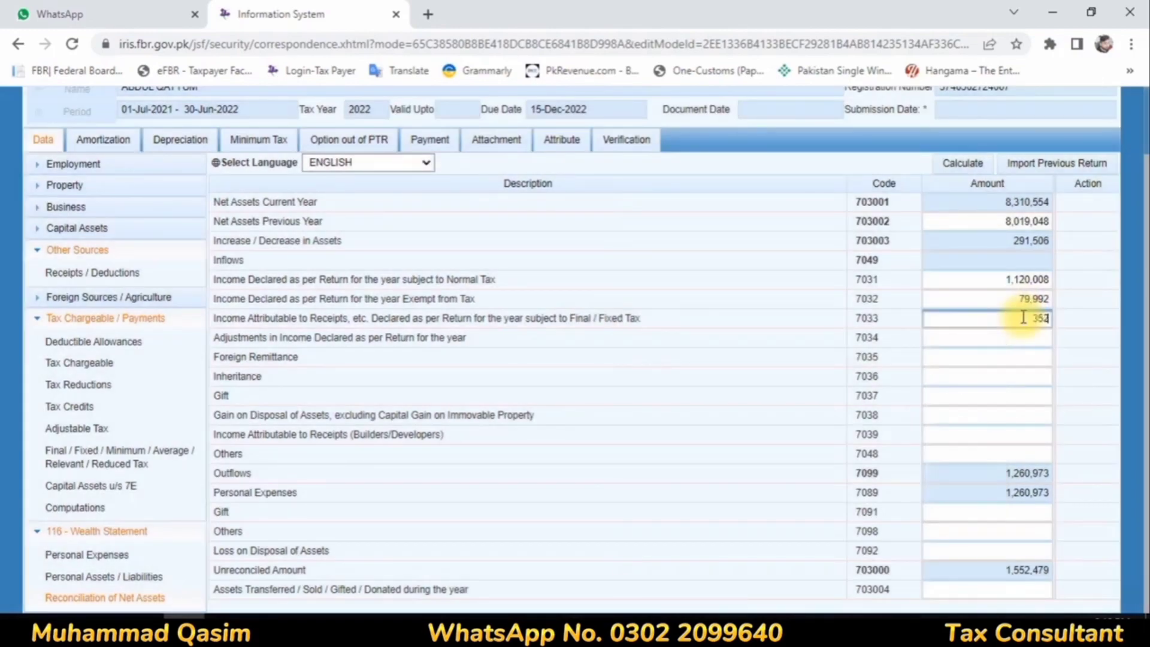
{"action": "type", "text": "478"}
{"action": "left_click", "coordinate": [642, 297]}
{"action": "left_click", "coordinate": [962, 162]}
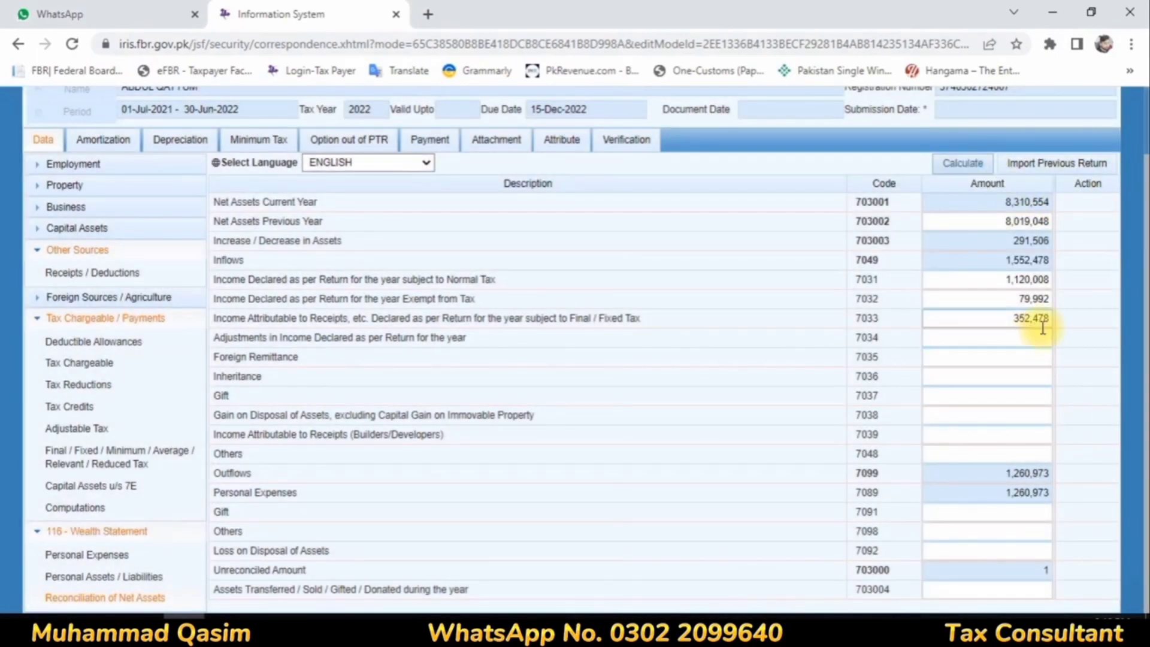
Step: Adjust the income attributable to receipts subject to final/fixed tax to 352,479 and recalculate the reconciliation
{"action": "left_click", "coordinate": [1044, 321]}
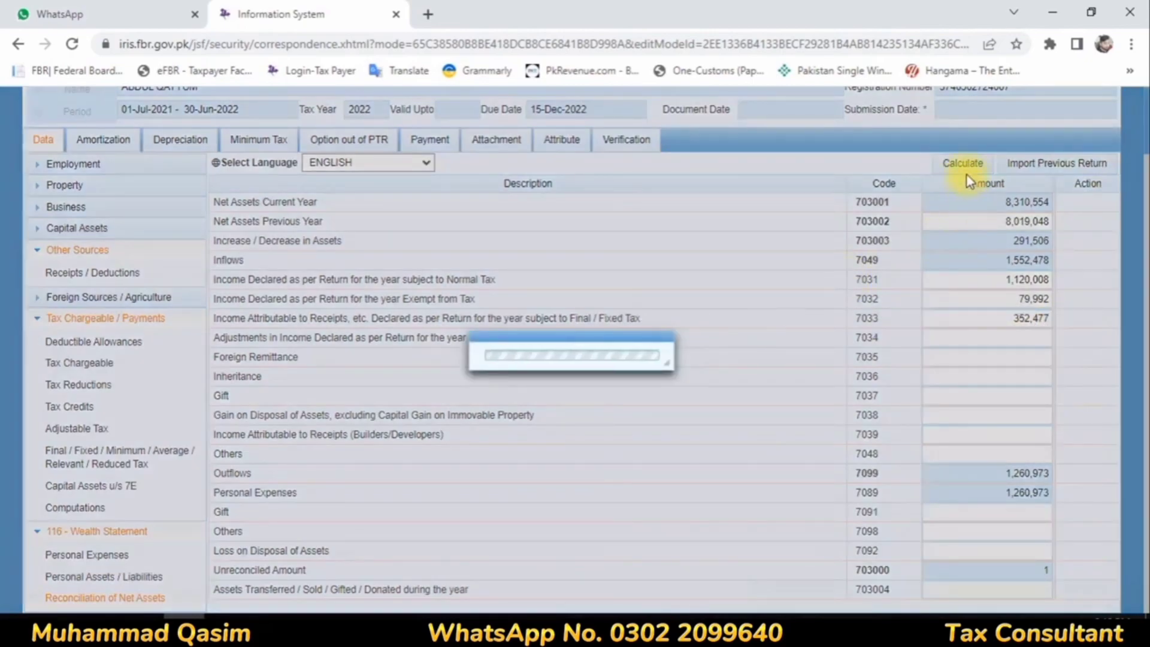
{"action": "left_click", "coordinate": [966, 164]}
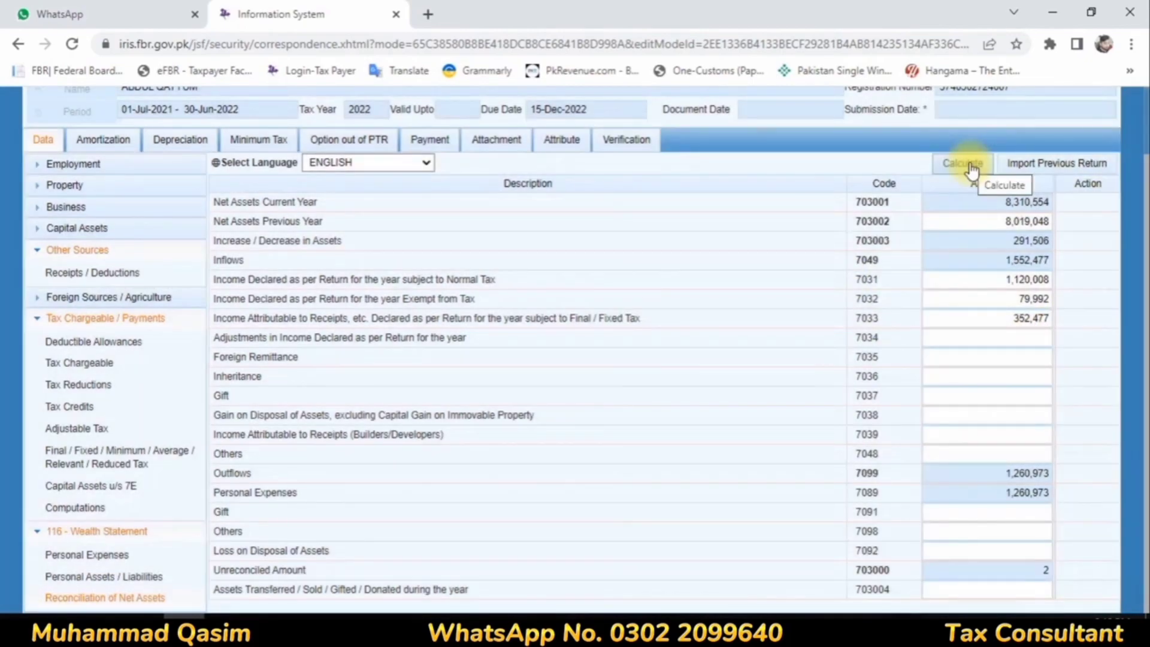
{"action": "double_click", "coordinate": [1053, 319]}
{"action": "left_click_drag", "start_coordinate": [1052, 321], "coordinate": [1043, 321]}
{"action": "type", "text": "9"}
{"action": "left_click", "coordinate": [740, 313]}
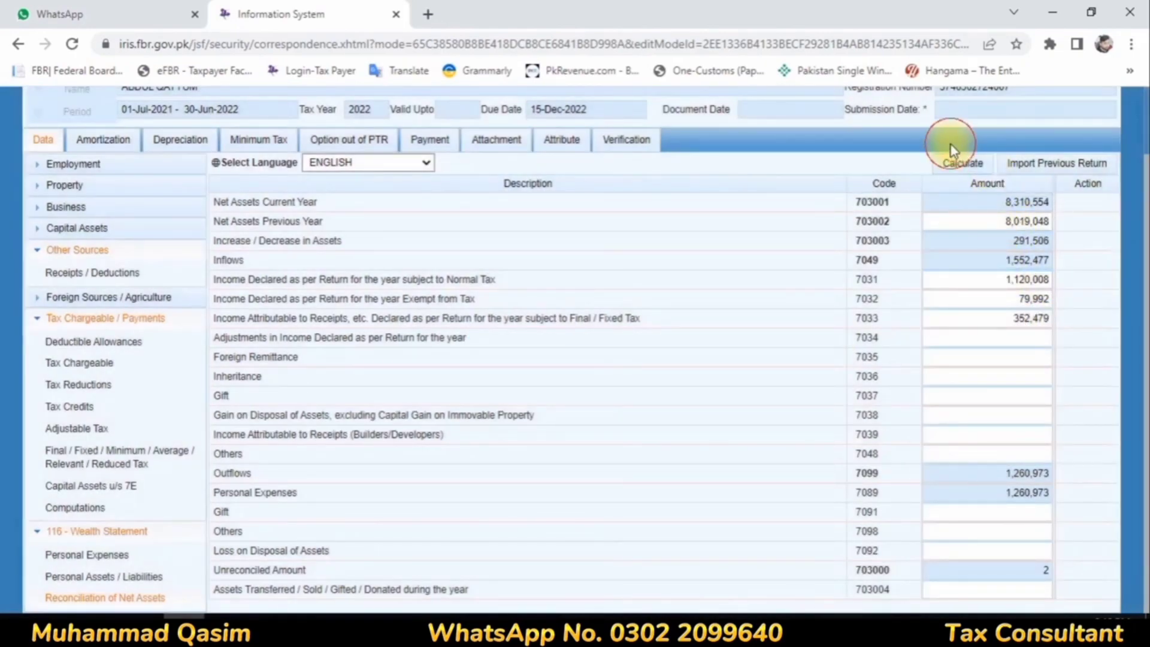
{"action": "left_click", "coordinate": [961, 162]}
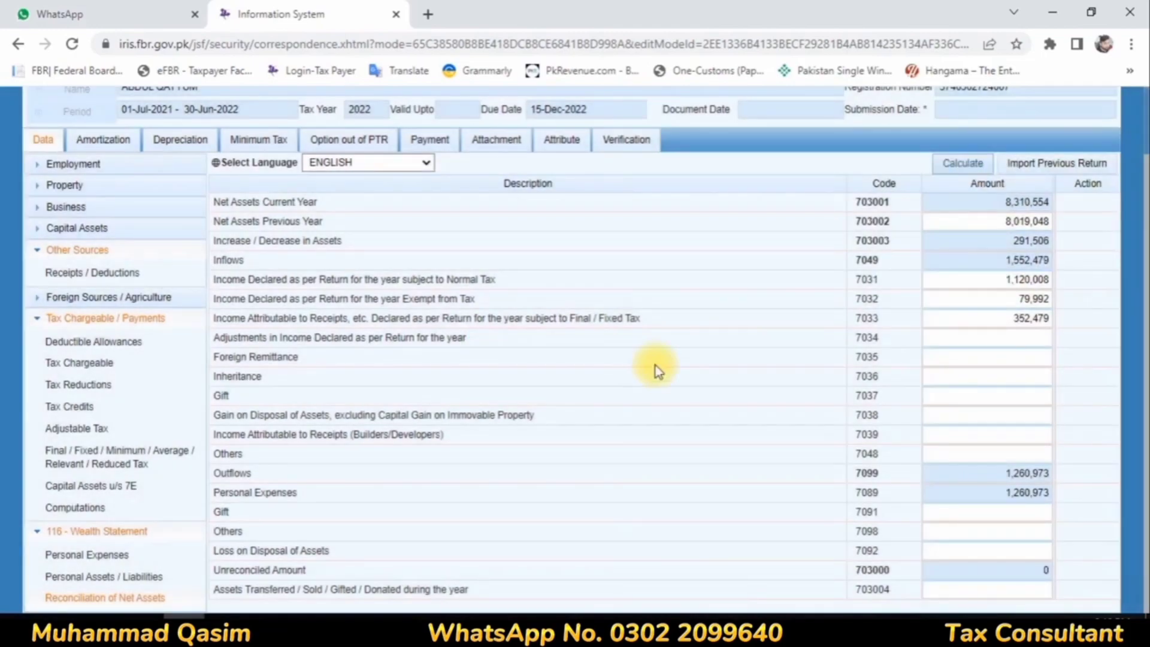
Step: Enter the verification PIN in the return's declaration and verify it, dismissing the browser's password prompt
{"action": "left_click", "coordinate": [626, 142]}
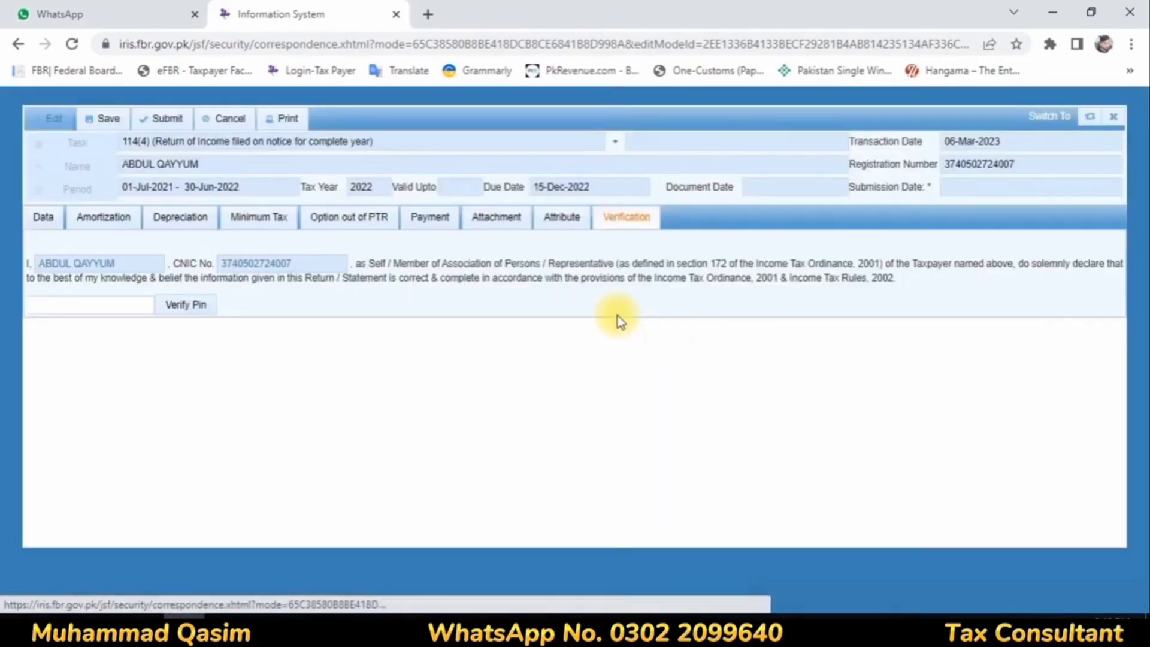
{"action": "left_click", "coordinate": [107, 307]}
{"action": "type", "text": "****"}
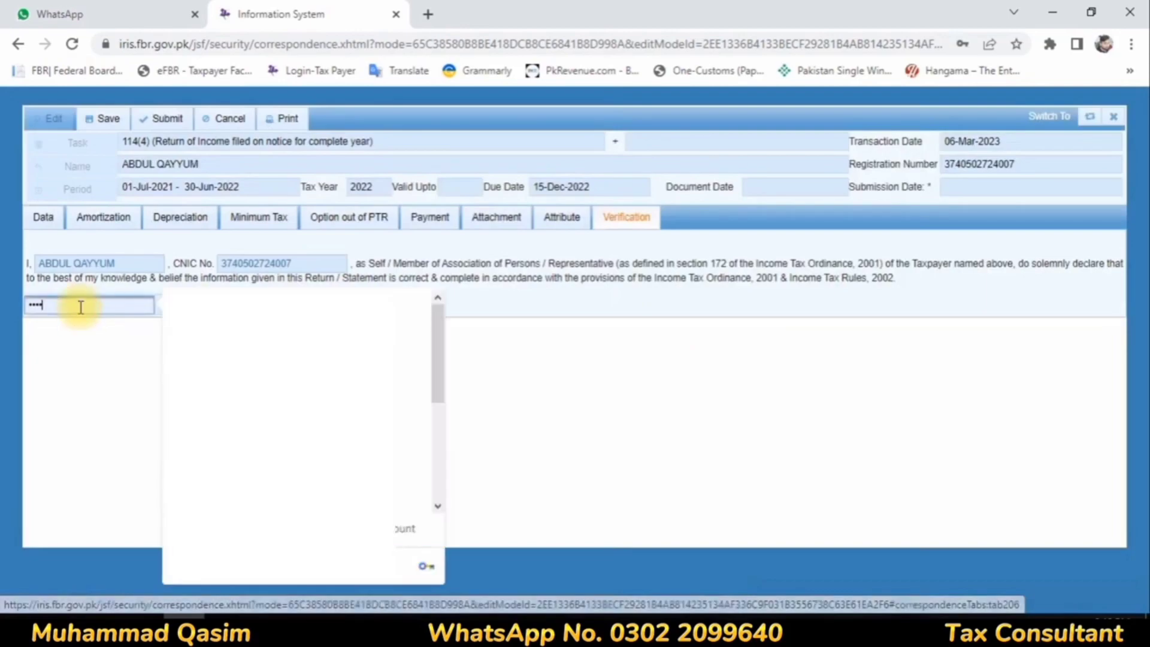
{"action": "key", "text": "BackSpace"}
{"action": "key", "text": "BackSpace"}
{"action": "key", "text": "BackSpace"}
{"action": "key", "text": "BackSpace"}
{"action": "type", "text": "*"}
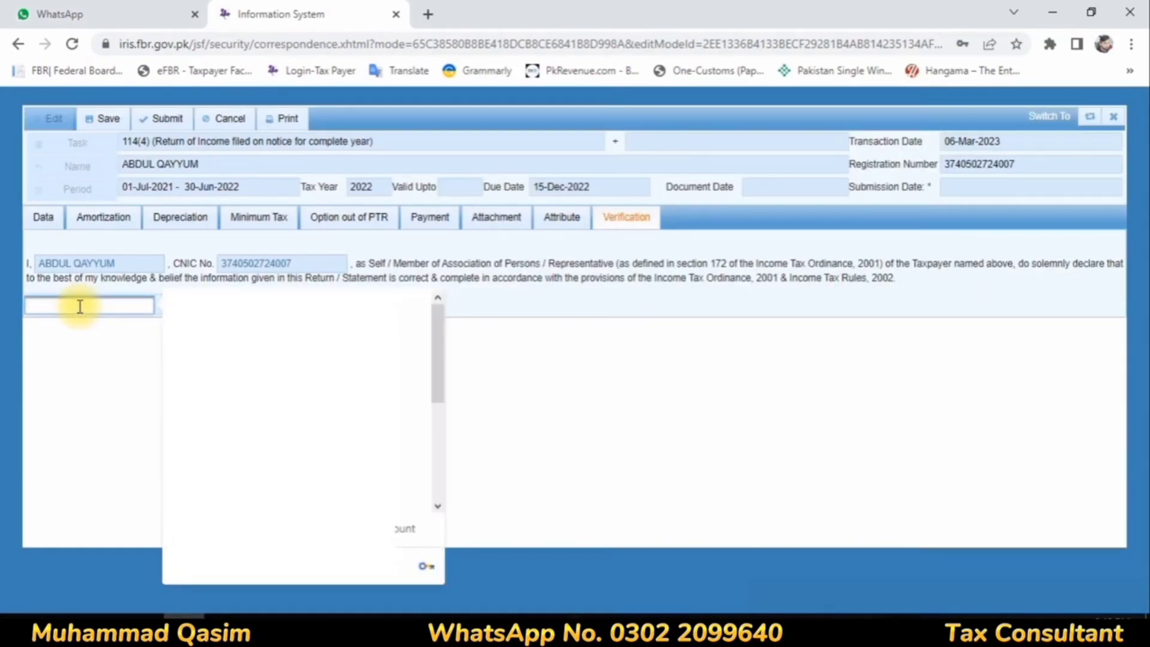
{"action": "type", "text": "****"}
{"action": "left_click", "coordinate": [187, 305]}
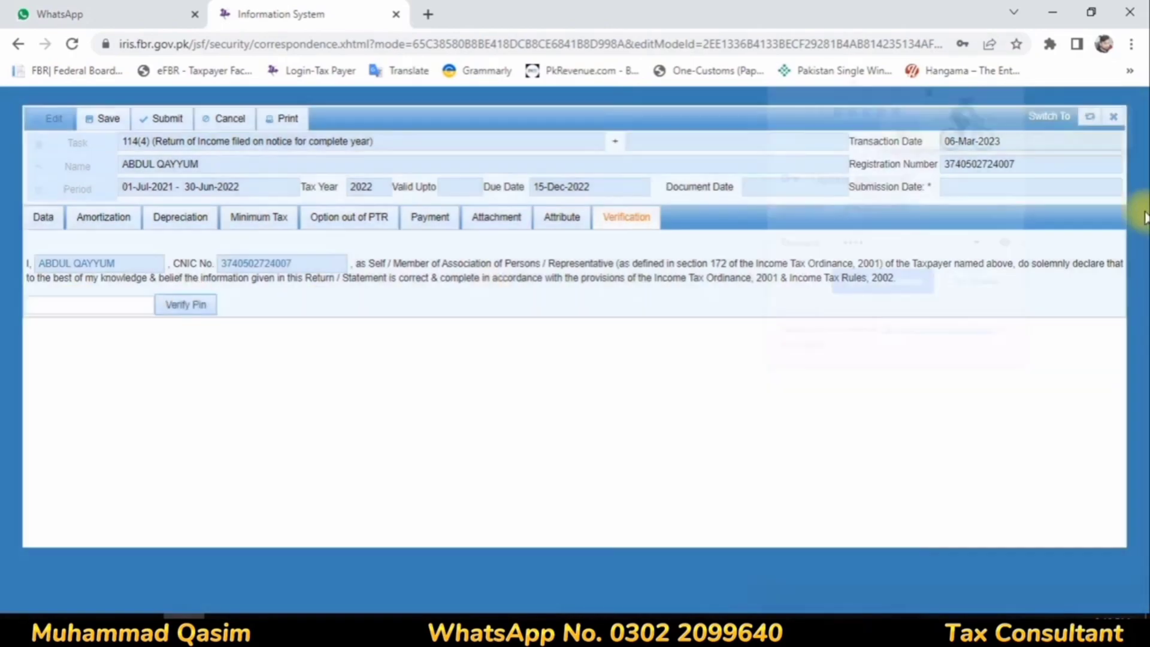
{"action": "left_click", "coordinate": [981, 283]}
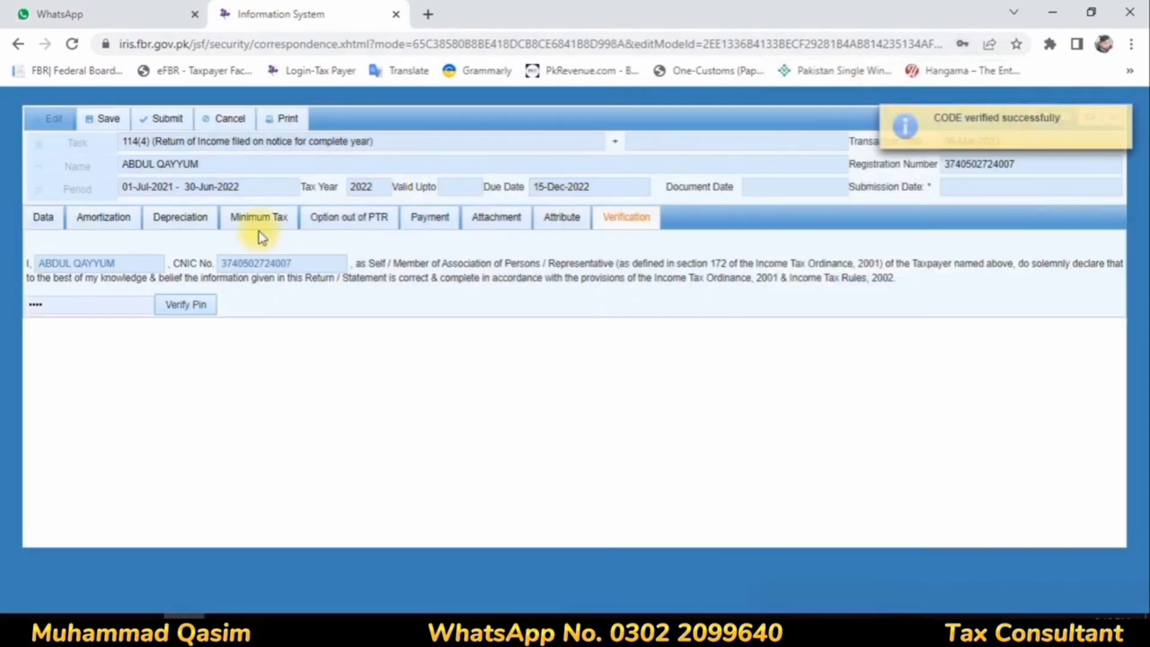
Step: Set the residence status attribute of the return to Resident
{"action": "left_click", "coordinate": [566, 219]}
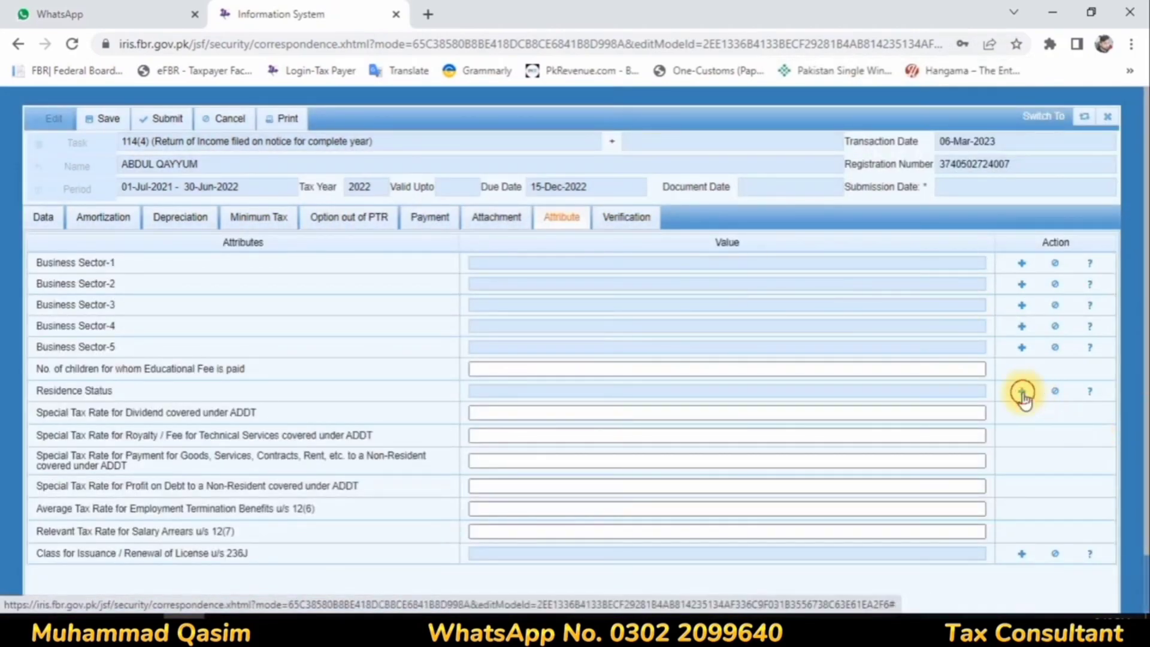
{"action": "left_click", "coordinate": [1020, 393]}
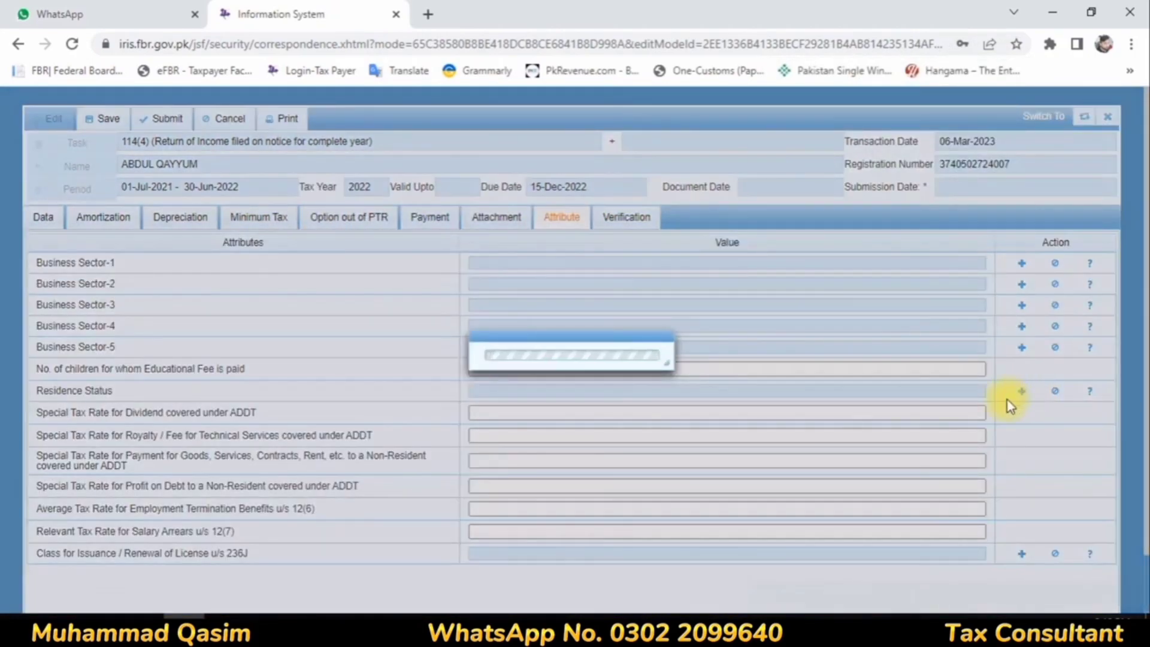
{"action": "left_click", "coordinate": [783, 340]}
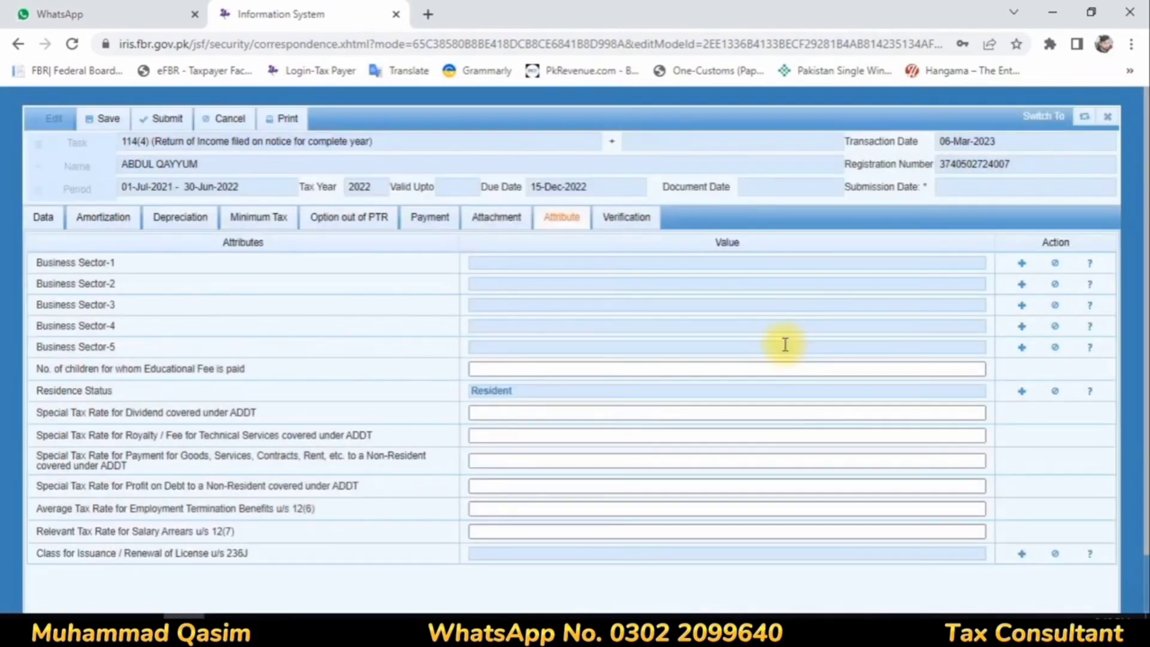
Step: Save the tax year 2022 return and submit it, confirming the submission
{"action": "left_click", "coordinate": [43, 223]}
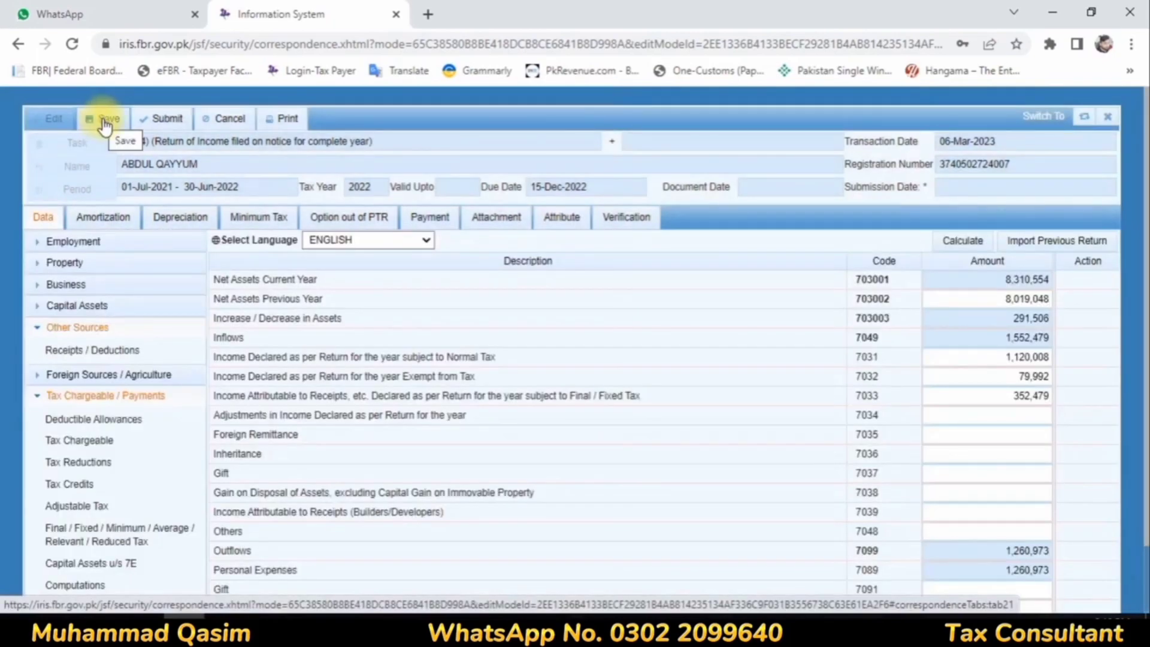
{"action": "left_click", "coordinate": [99, 120]}
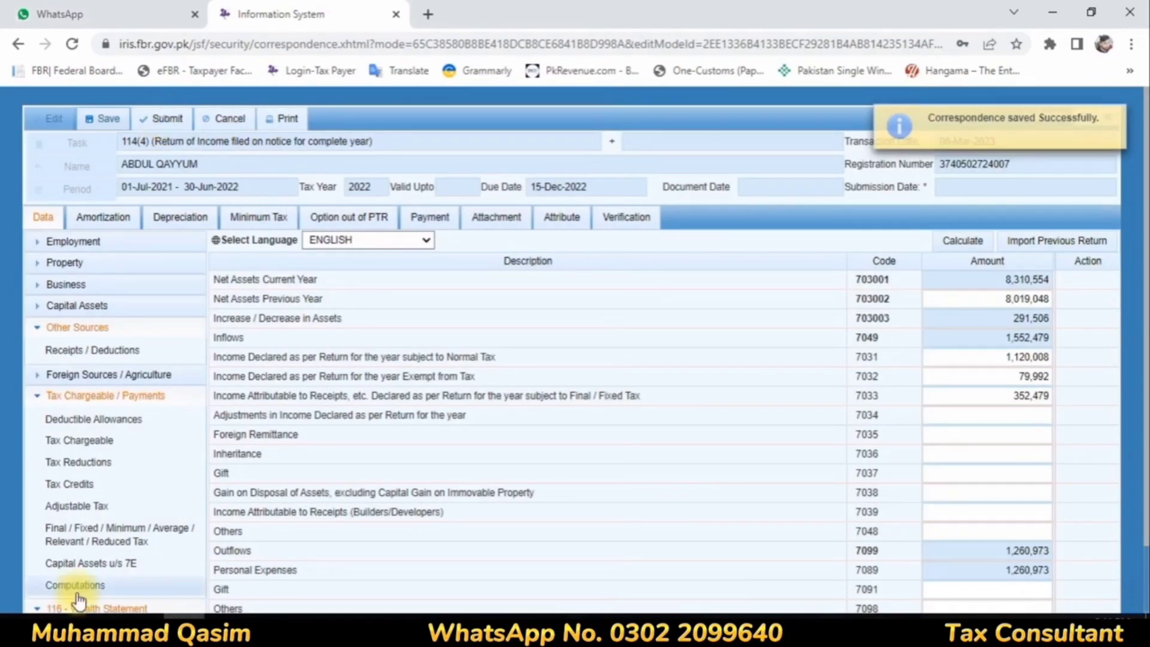
{"action": "left_click", "coordinate": [162, 120]}
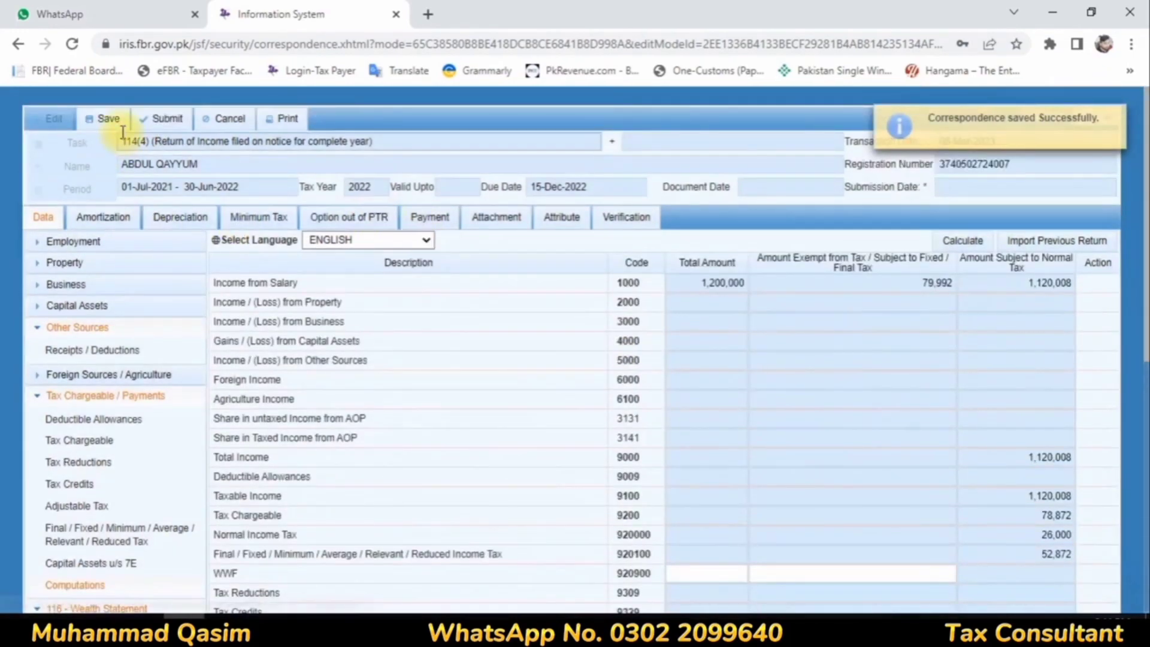
{"action": "left_click", "coordinate": [158, 127]}
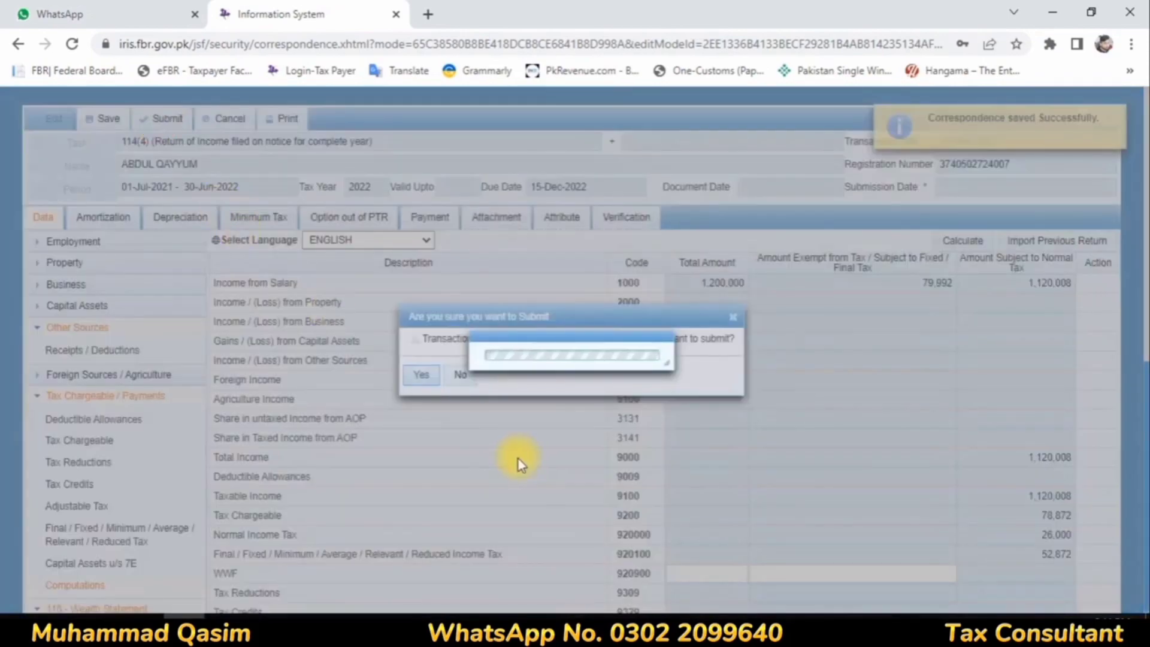
{"action": "left_click", "coordinate": [431, 374]}
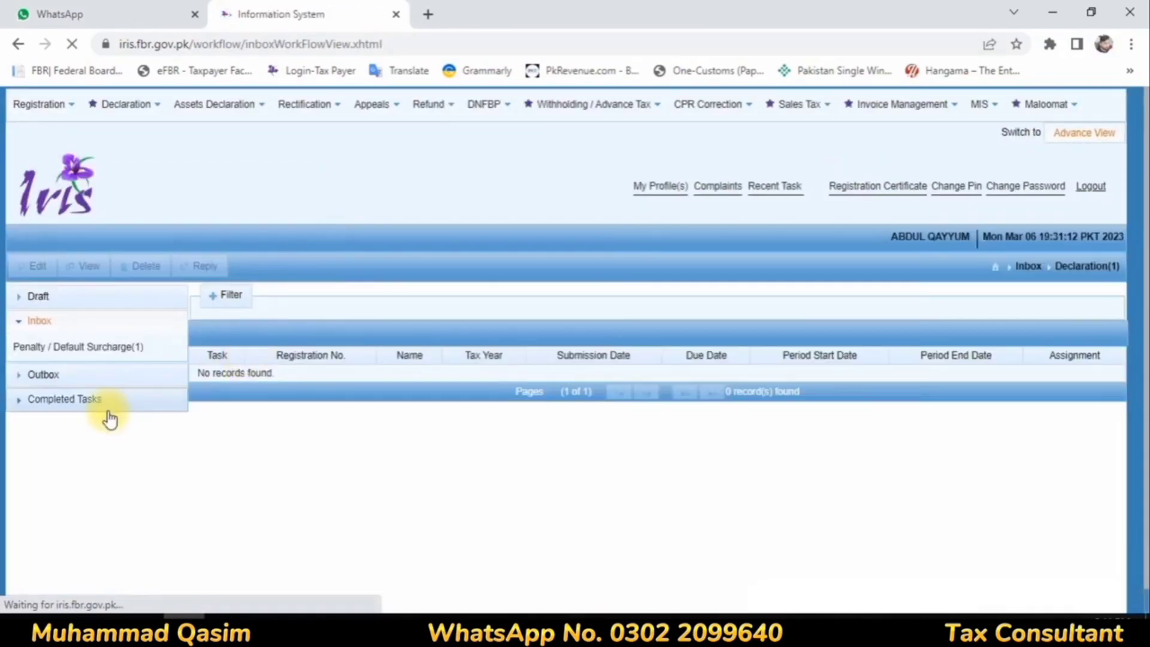
Step: Open the submitted 114(4) return for tax year 2022 from the completed declarations for viewing
{"action": "left_click", "coordinate": [69, 400]}
{"action": "left_click", "coordinate": [62, 419]}
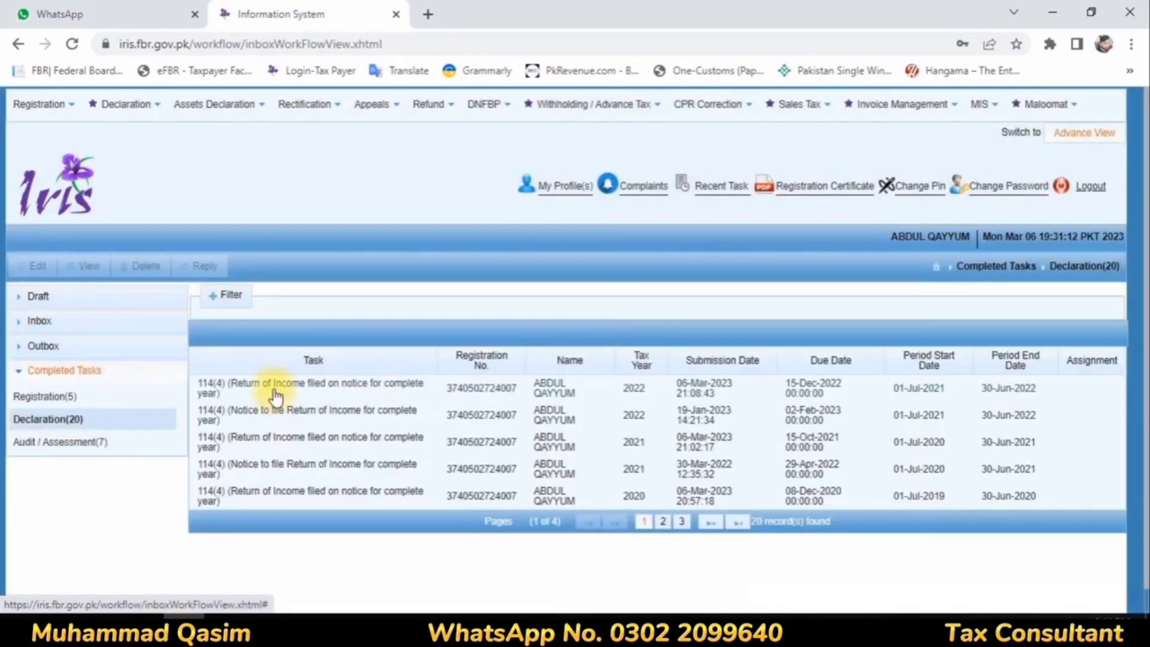
{"action": "left_click", "coordinate": [506, 390]}
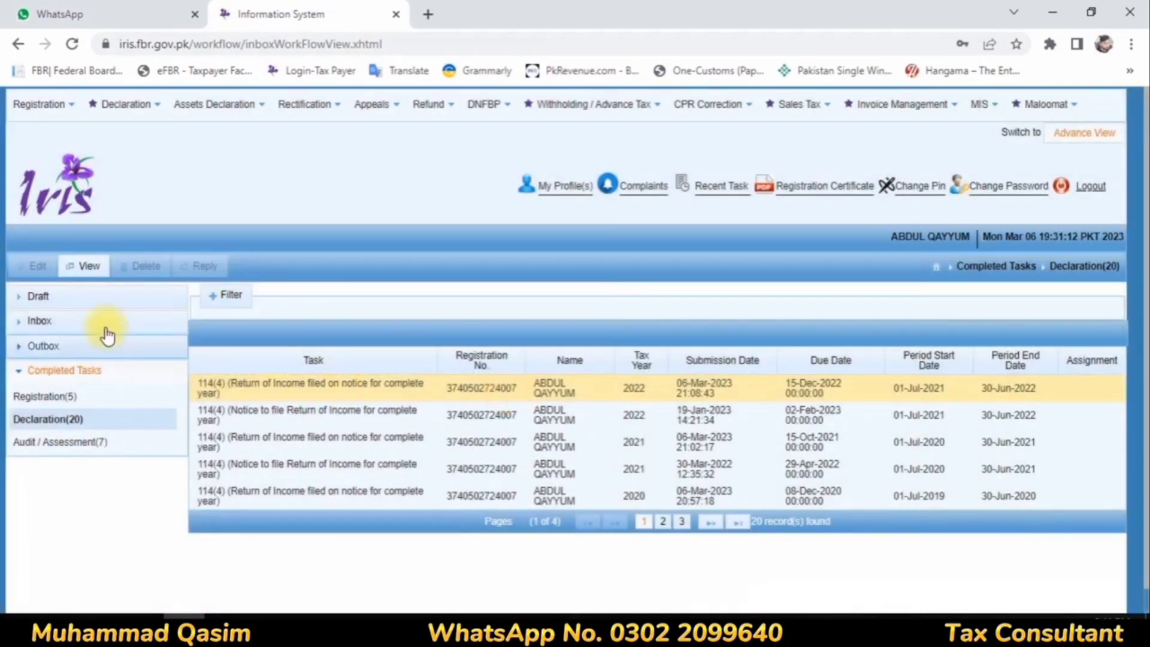
{"action": "left_click", "coordinate": [72, 276]}
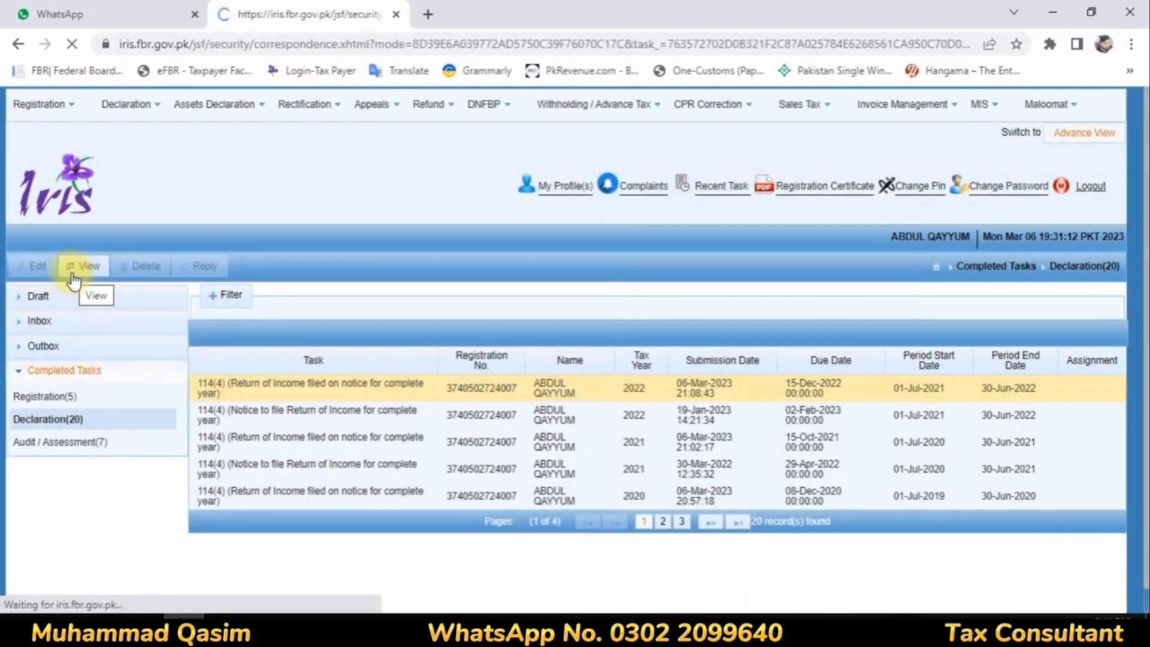
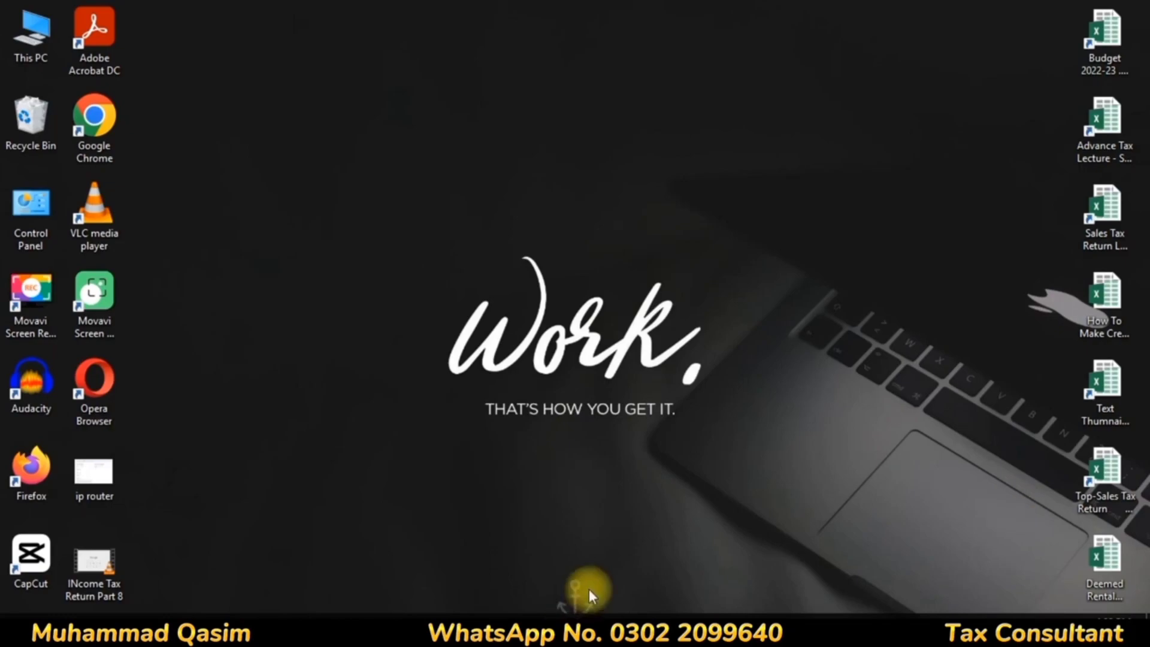
Step: Open the Income Tax e-Payments form on the FBR taxpayer facilitation portal
{"action": "double_click", "coordinate": [94, 568]}
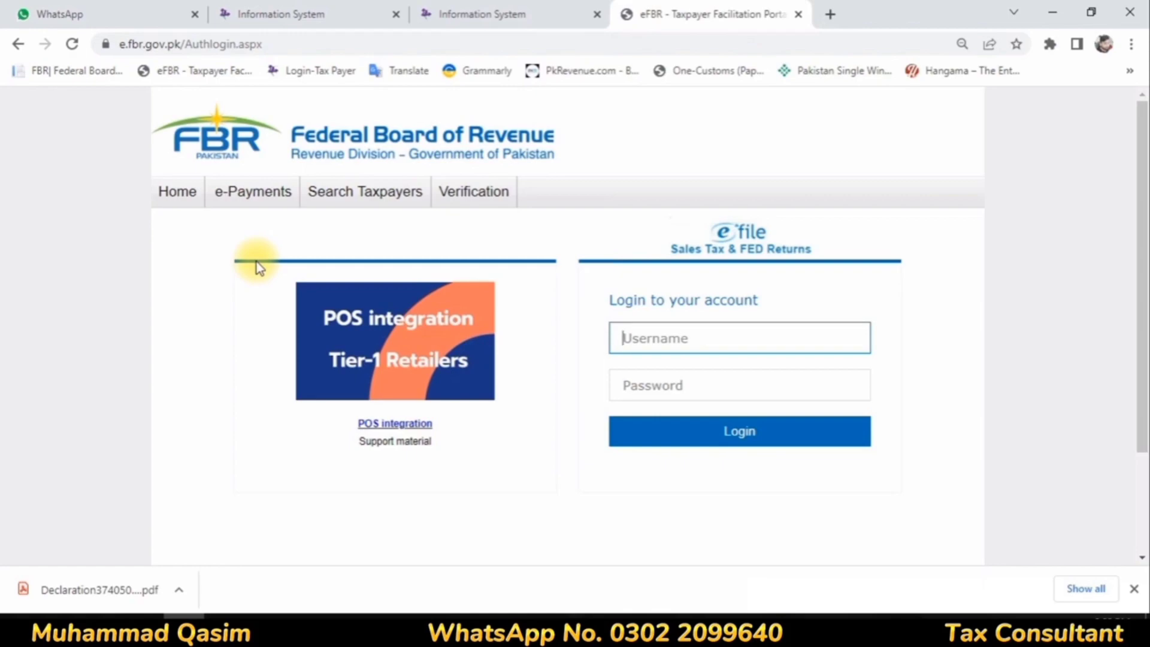
{"action": "mouse_move", "coordinate": [256, 228]}
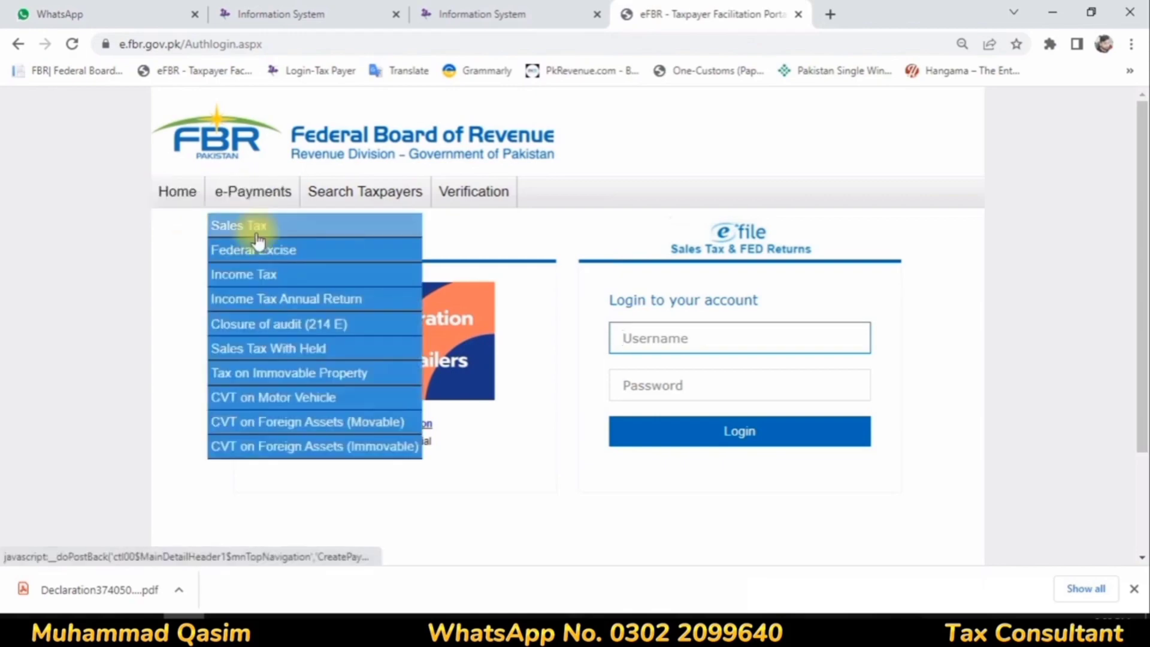
{"action": "left_click", "coordinate": [249, 286]}
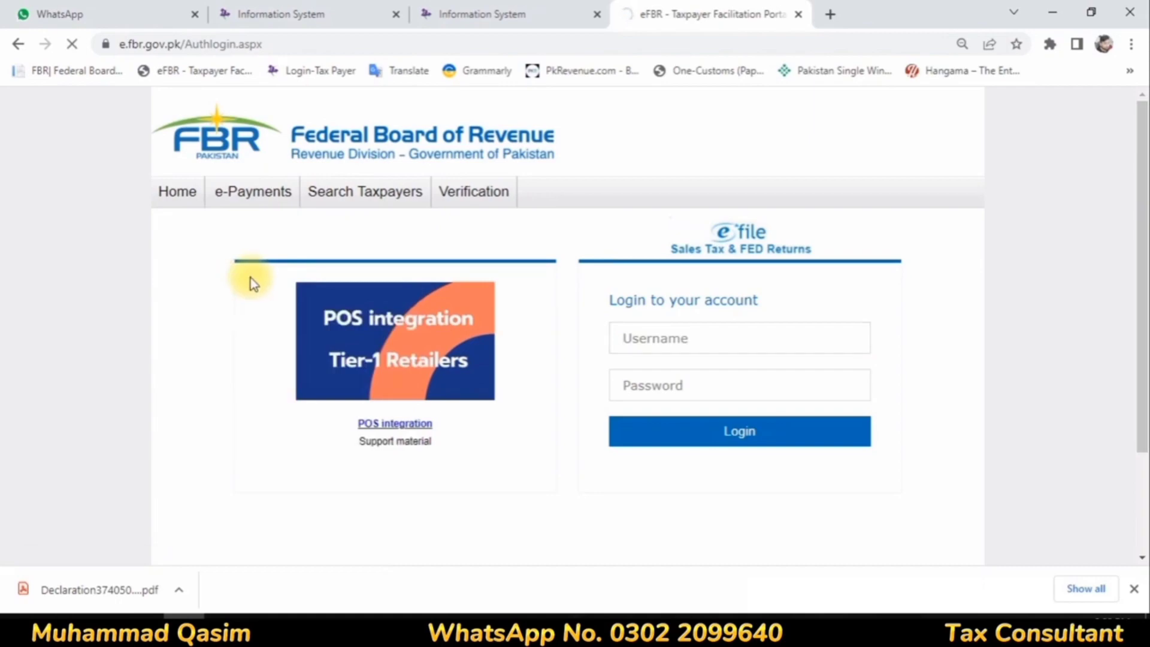
{"action": "mouse_move", "coordinate": [251, 190]}
{"action": "left_click", "coordinate": [243, 276]}
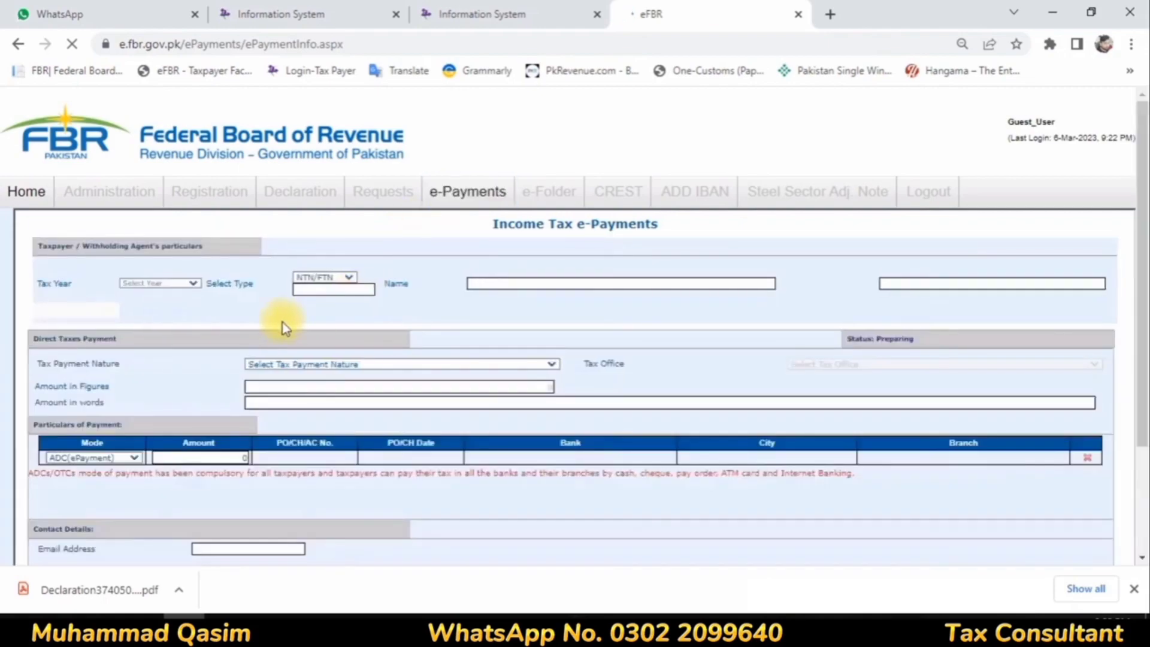
Step: Select tax year 2022 and the CNIC identification type in the payment form, then enter the taxpayer's CNIC number
{"action": "left_click", "coordinate": [141, 283]}
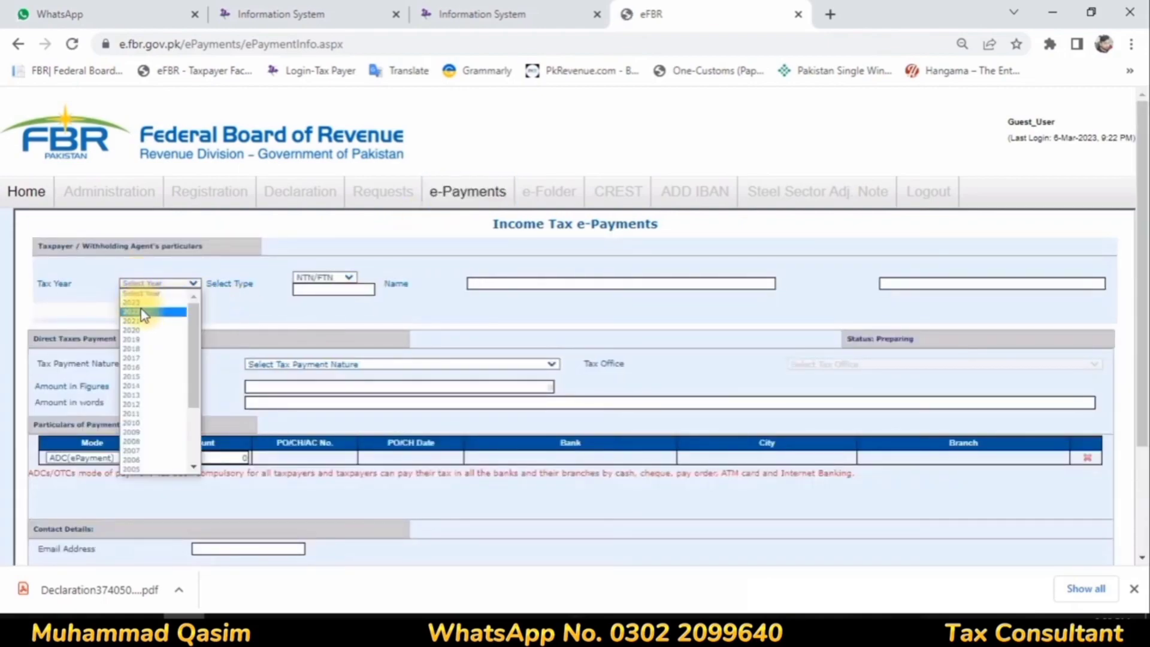
{"action": "left_click", "coordinate": [144, 311]}
{"action": "left_click", "coordinate": [314, 290]}
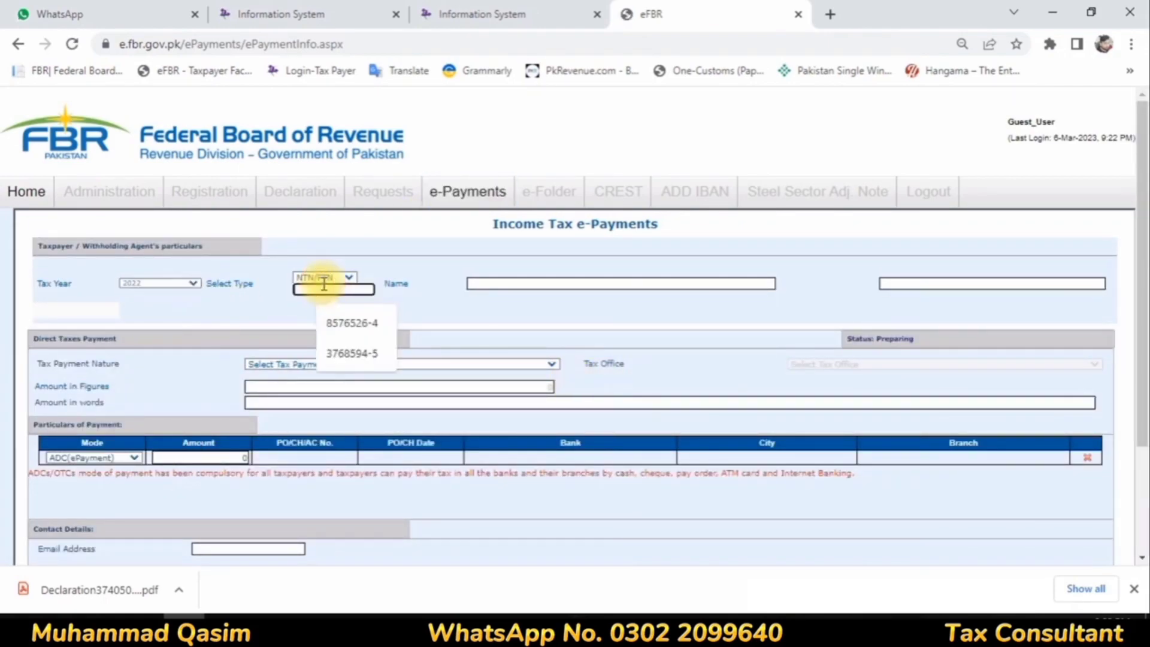
{"action": "left_click", "coordinate": [329, 275]}
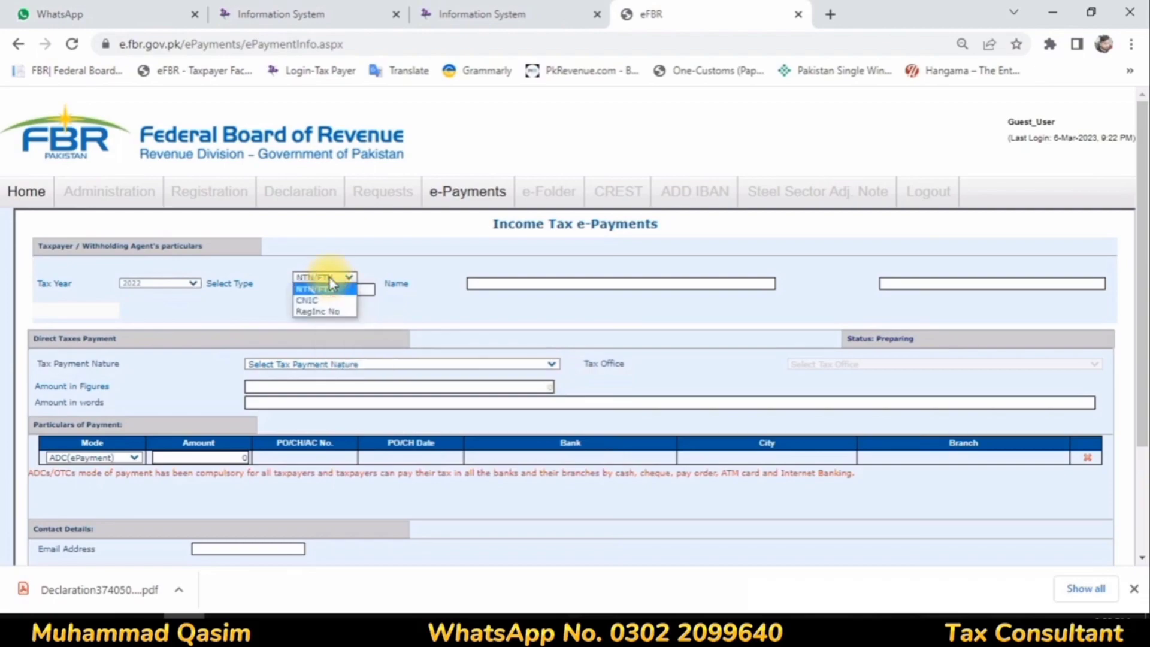
{"action": "left_click", "coordinate": [306, 300]}
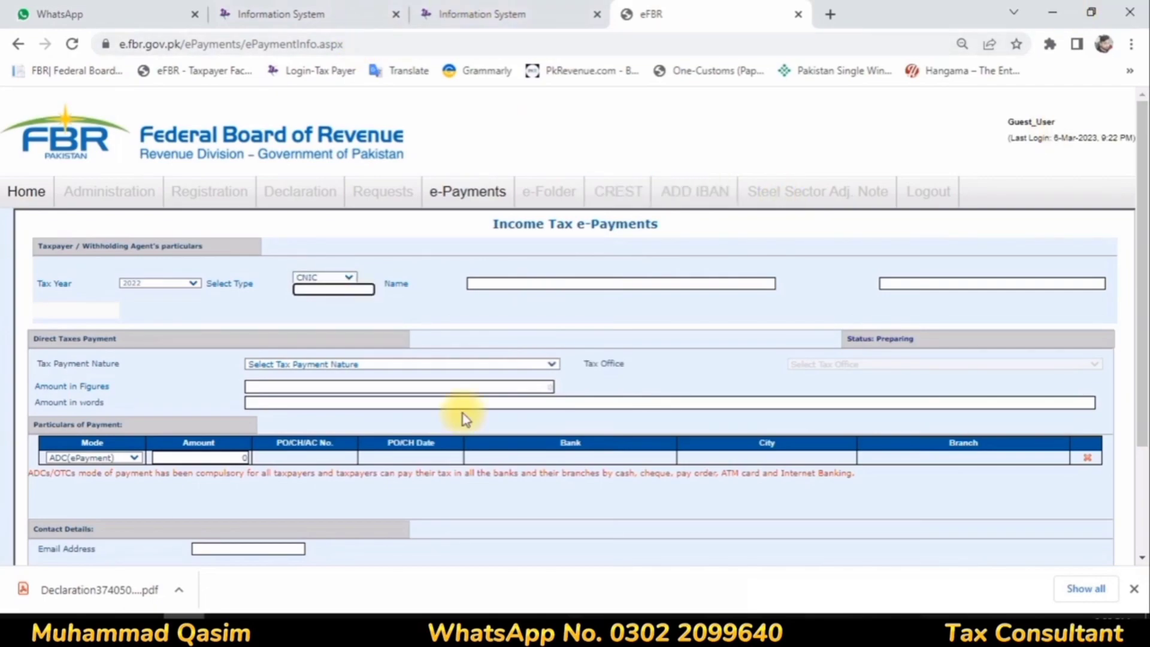
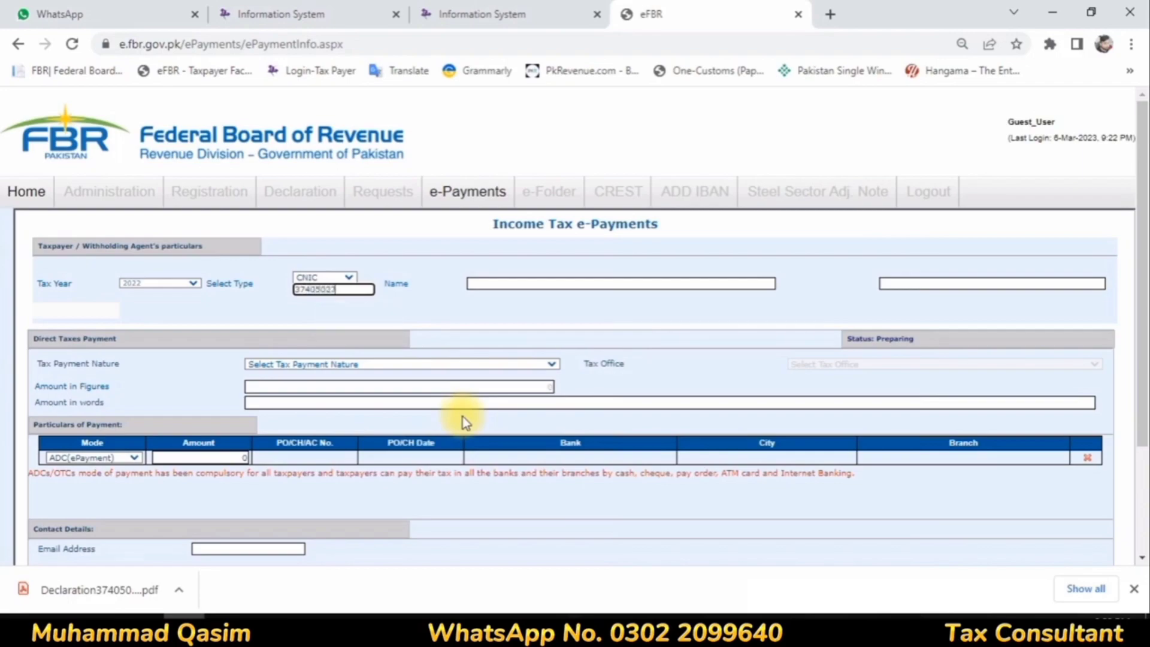
{"action": "left_click", "coordinate": [406, 333]}
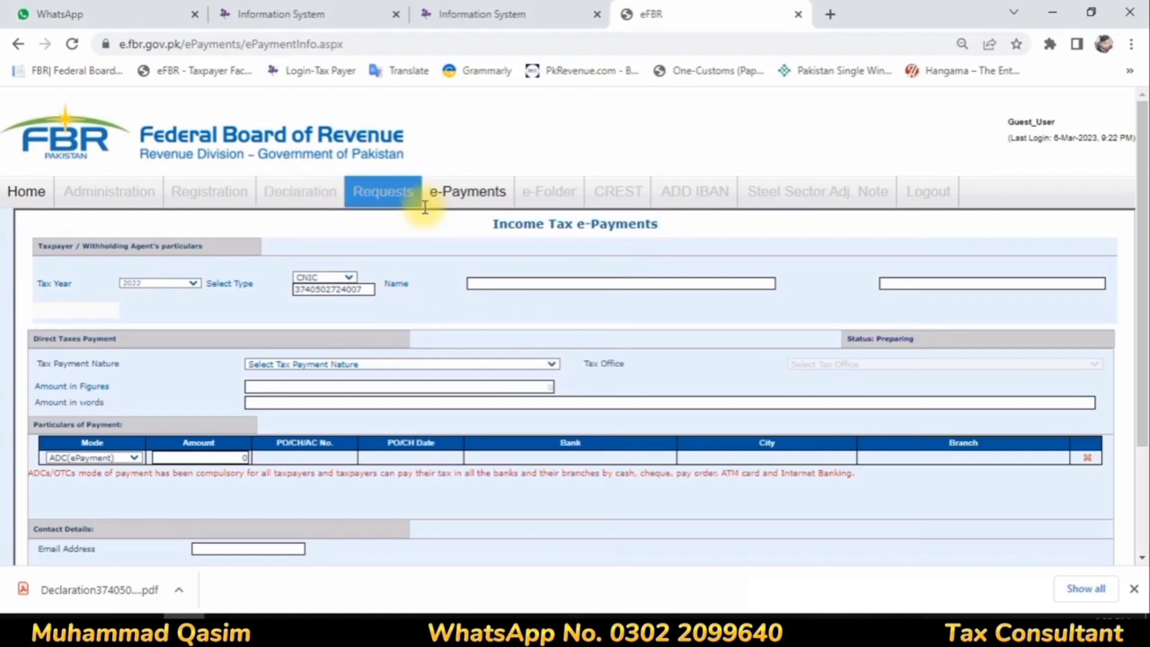
Step: Try to start a new Income Tax payment from within the e-Payments page
{"action": "mouse_move", "coordinate": [467, 198]}
{"action": "mouse_move", "coordinate": [448, 299]}
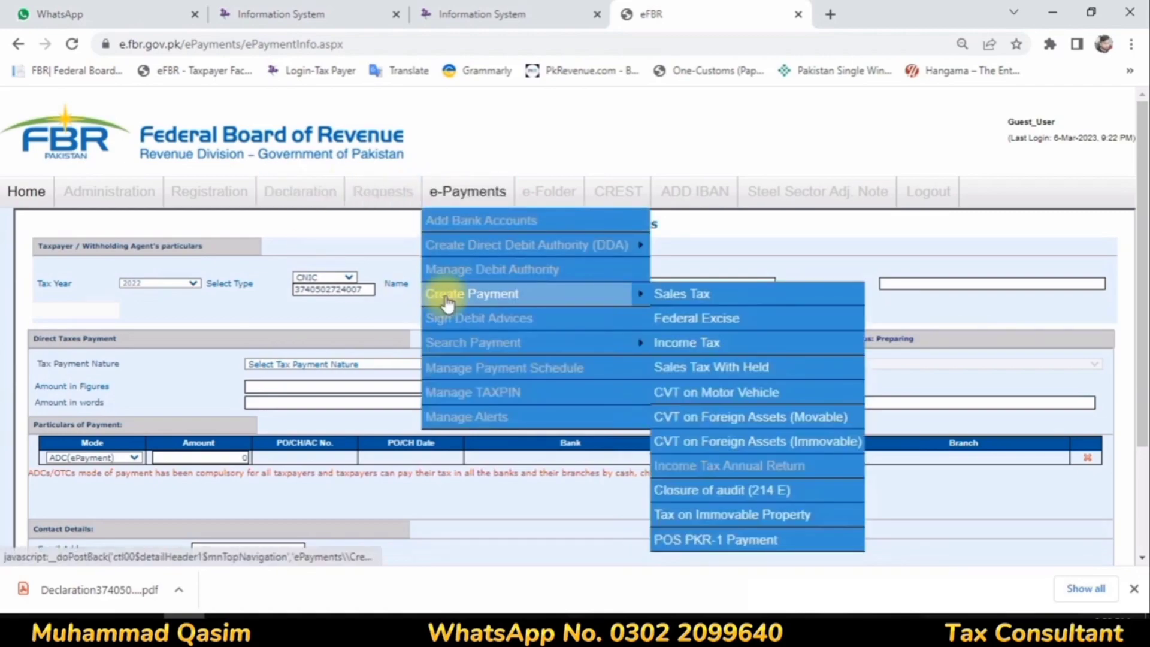
{"action": "left_click", "coordinate": [700, 343]}
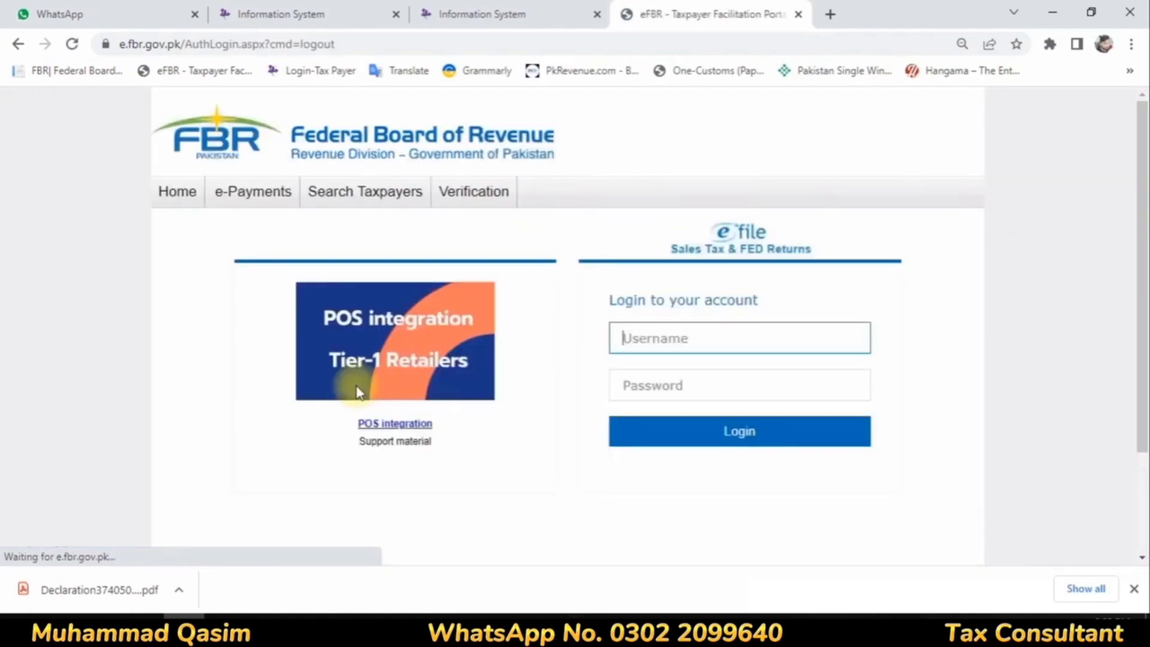
Step: Reopen a blank Income Tax e-Payments form from the portal's login page
{"action": "mouse_move", "coordinate": [252, 193]}
{"action": "left_click", "coordinate": [238, 279]}
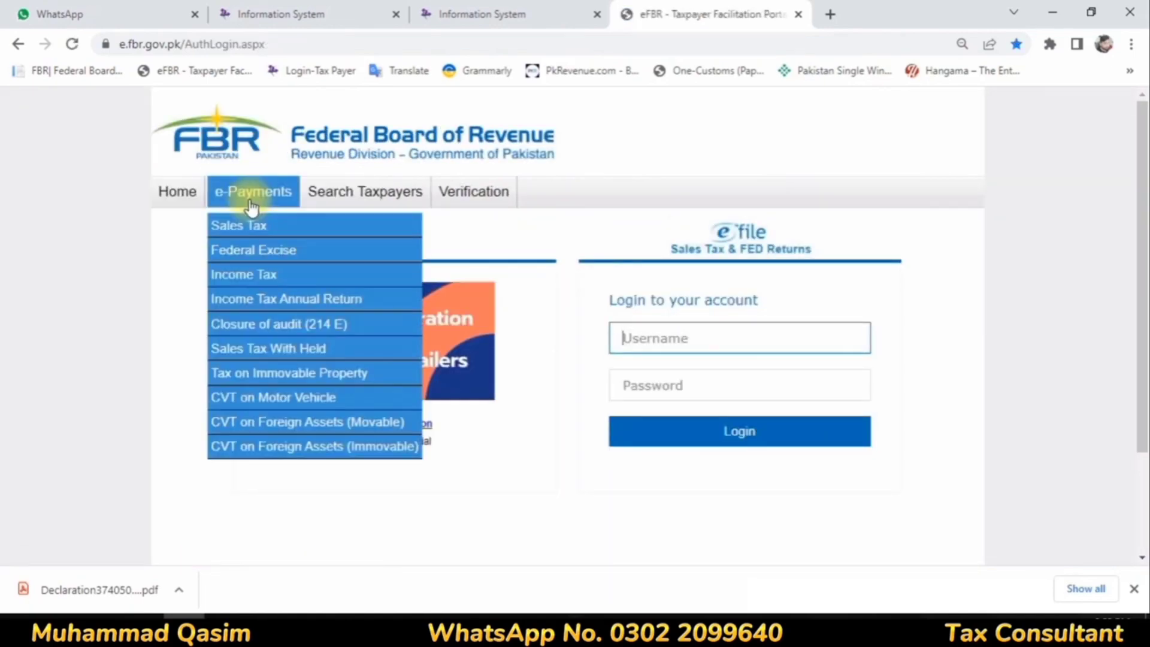
{"action": "left_click", "coordinate": [249, 275]}
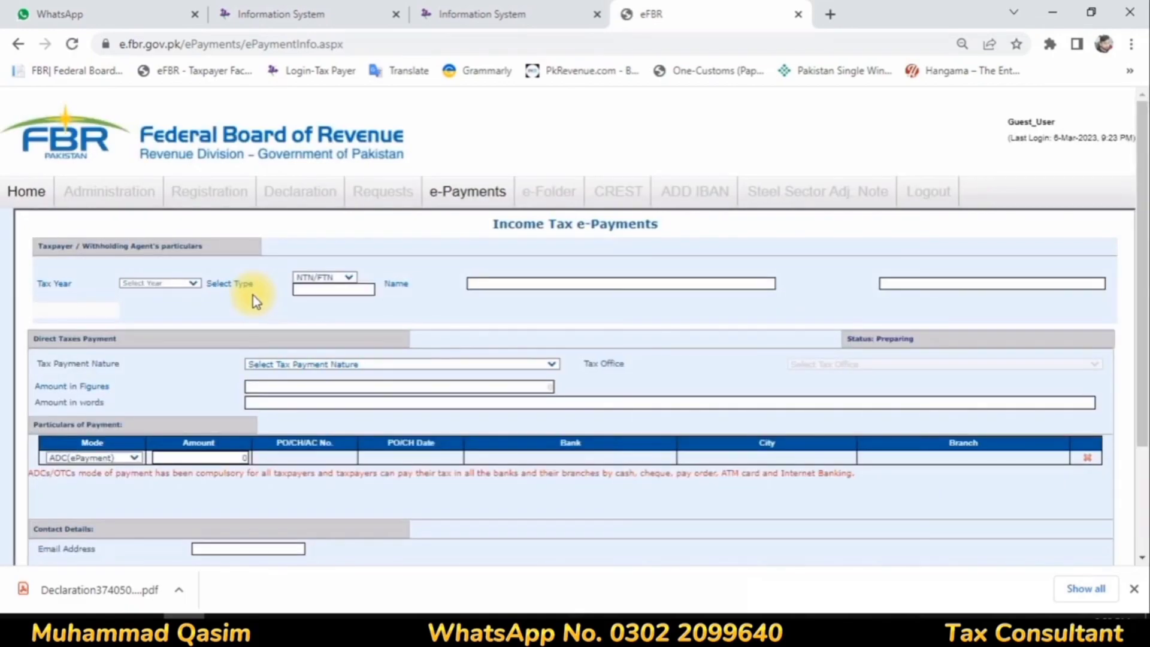
Step: Set the tax year to 2022 and the type to CNIC, and fill in the taxpayer's CNIC number to load their particulars
{"action": "left_click", "coordinate": [170, 285]}
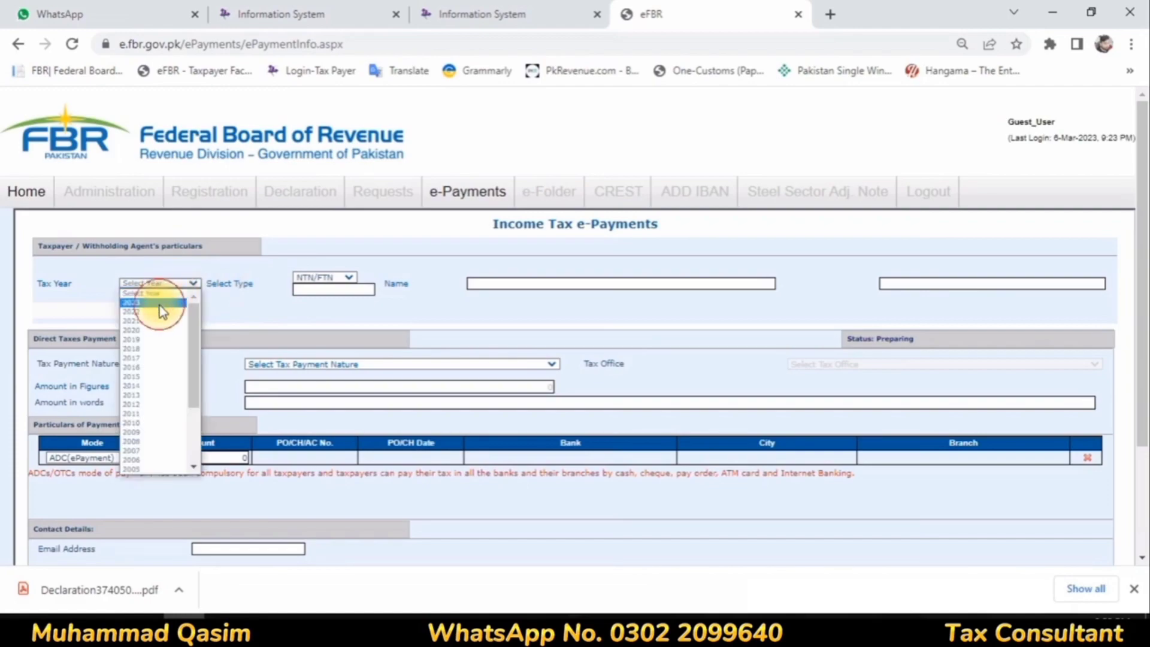
{"action": "left_click", "coordinate": [160, 312]}
{"action": "left_click", "coordinate": [312, 277]}
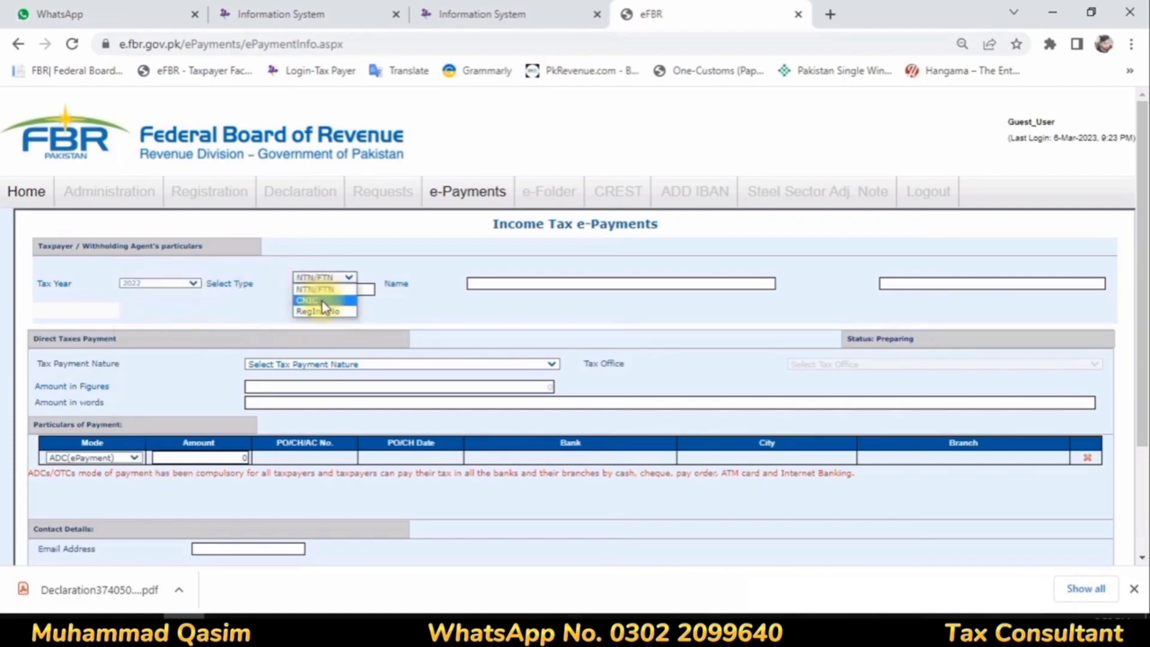
{"action": "left_click", "coordinate": [323, 301]}
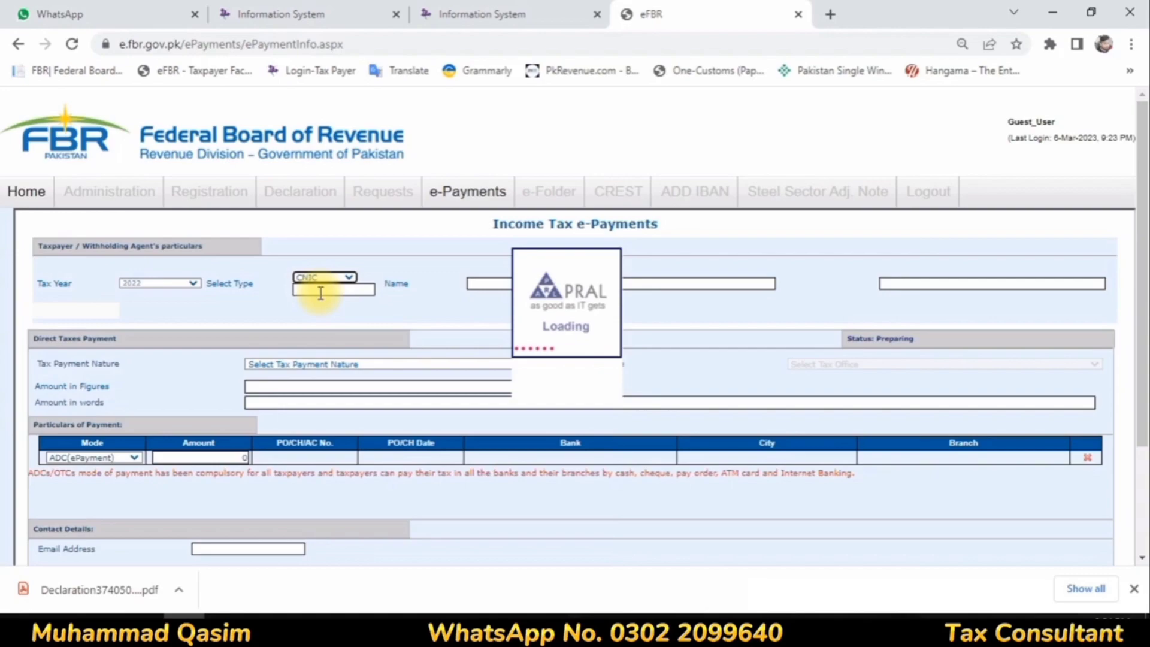
{"action": "left_click", "coordinate": [320, 290]}
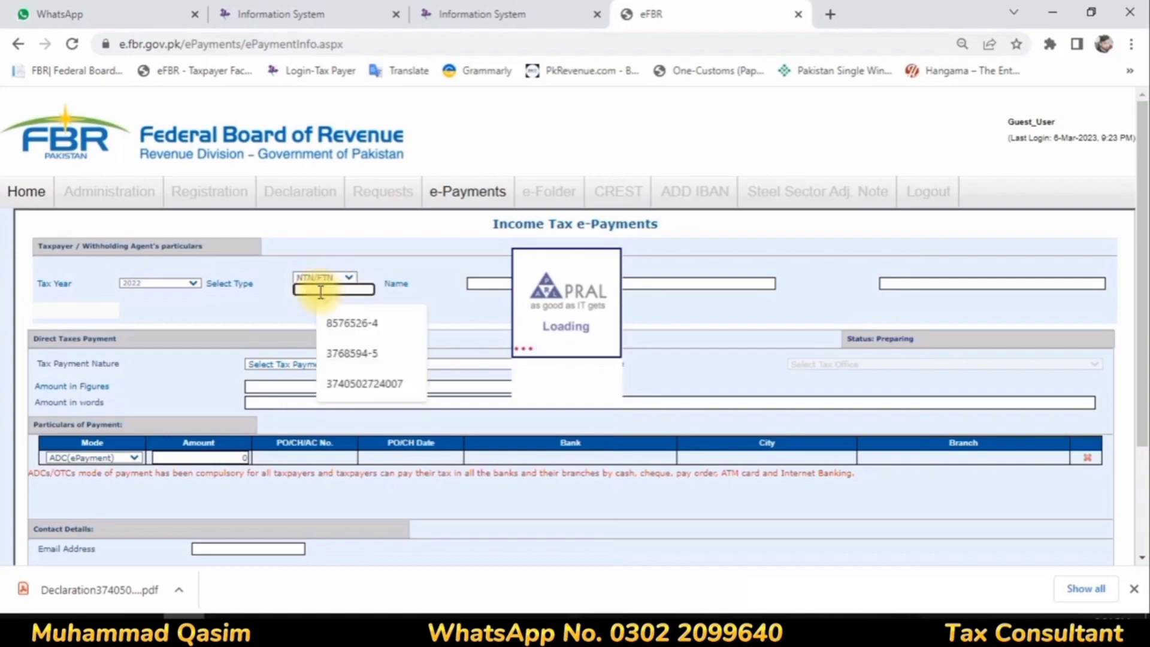
{"action": "left_click", "coordinate": [362, 292]}
{"action": "left_click", "coordinate": [383, 383]}
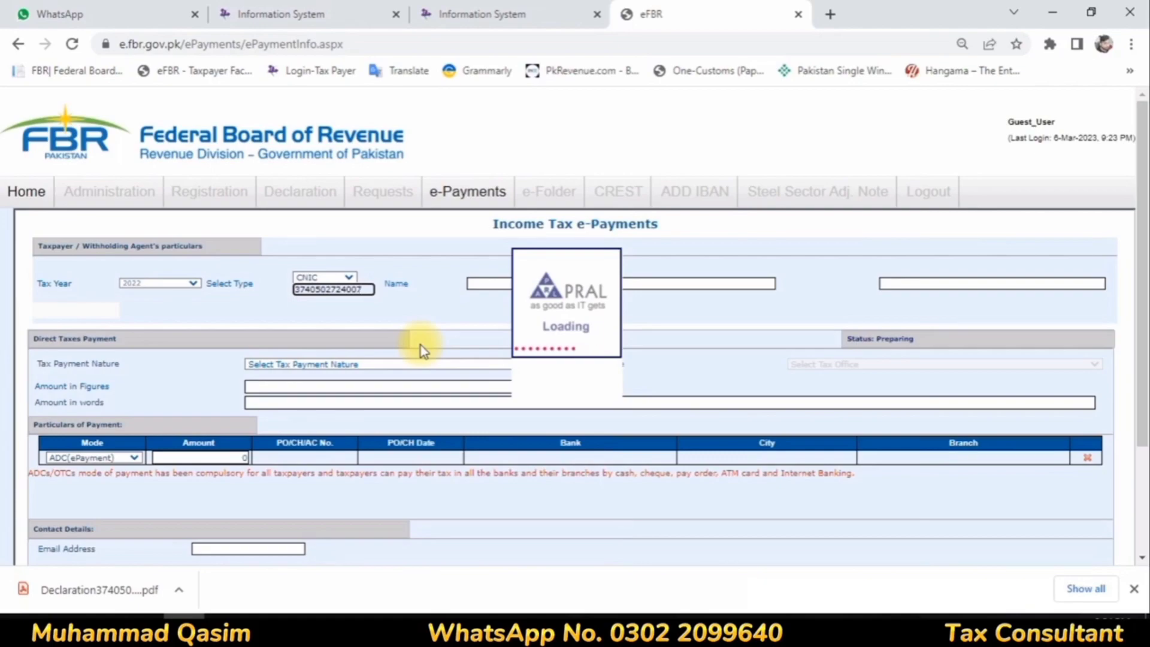
Step: Set the tax payment nature to Misc. and the payment section to 920601 - 182(A) - Surcharge for ATL
{"action": "left_click", "coordinate": [361, 365]}
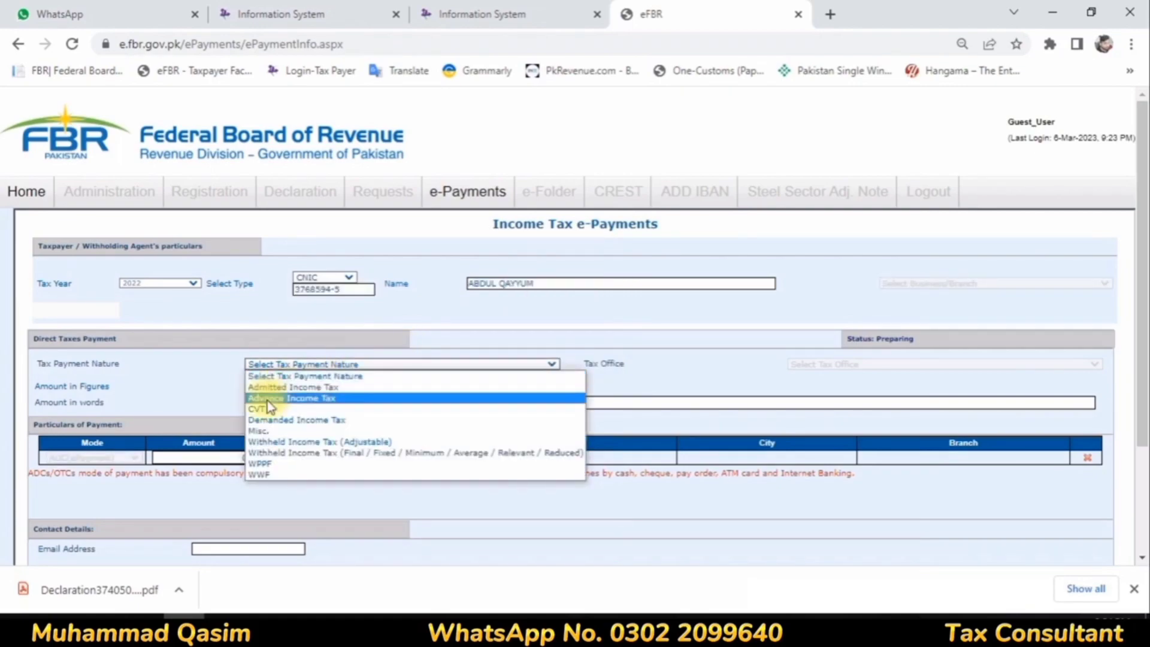
{"action": "left_click", "coordinate": [281, 430]}
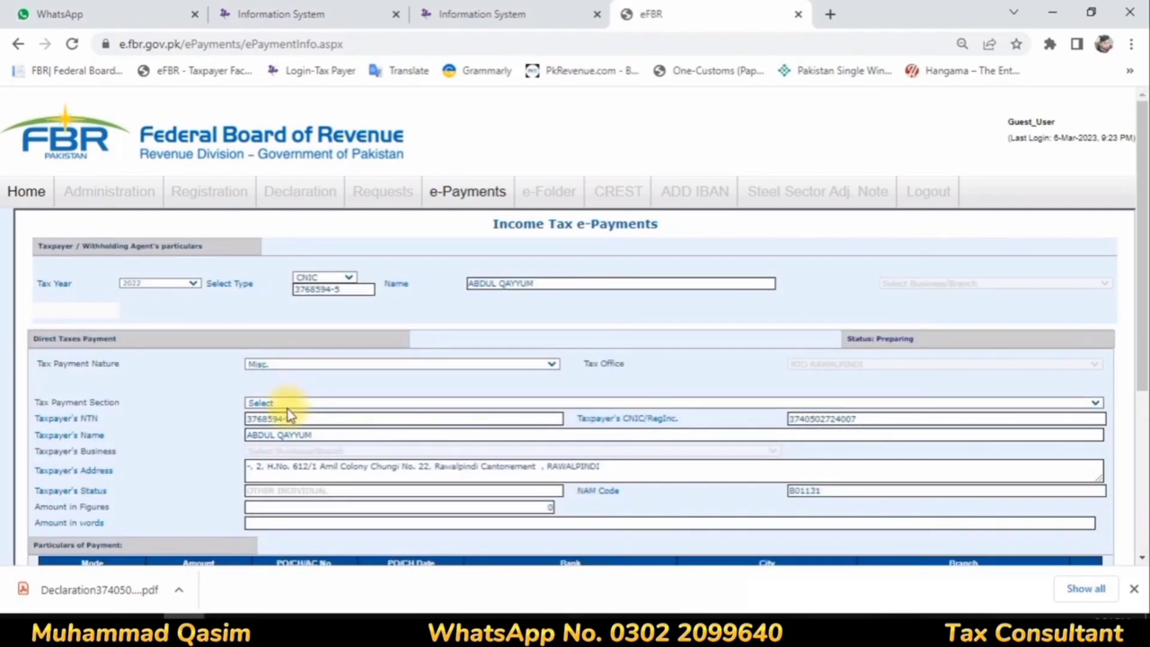
{"action": "left_click", "coordinate": [291, 409]}
{"action": "left_click", "coordinate": [366, 448]}
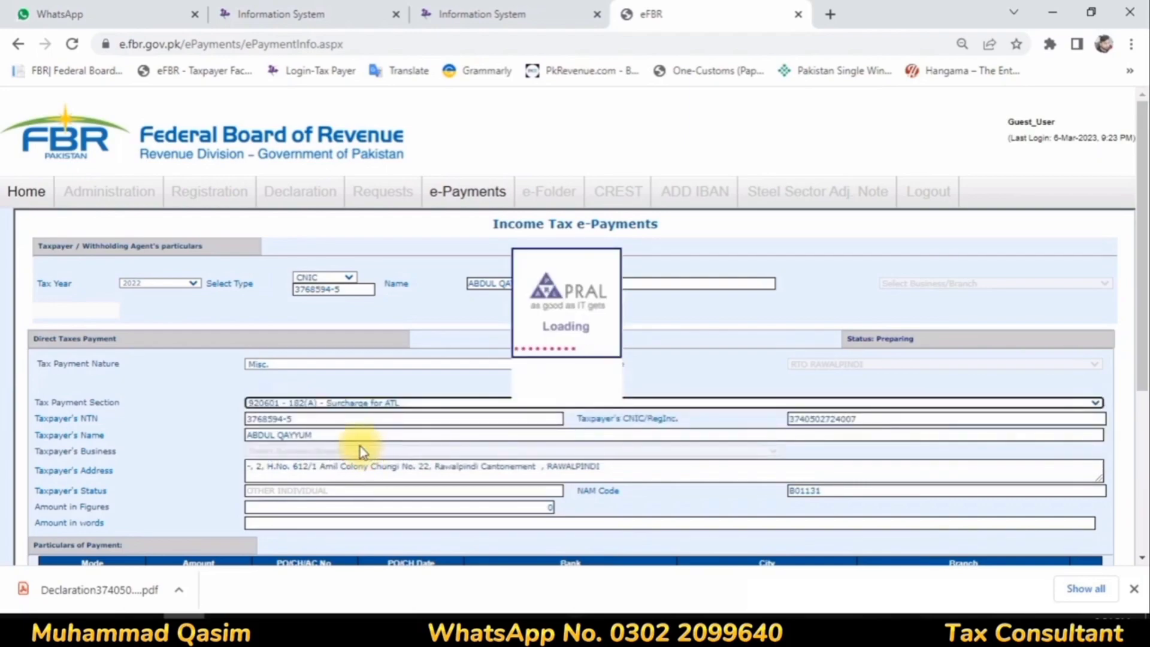
{"action": "scroll", "coordinate": [360, 447], "scroll_direction": "down", "scroll_amount": 3}
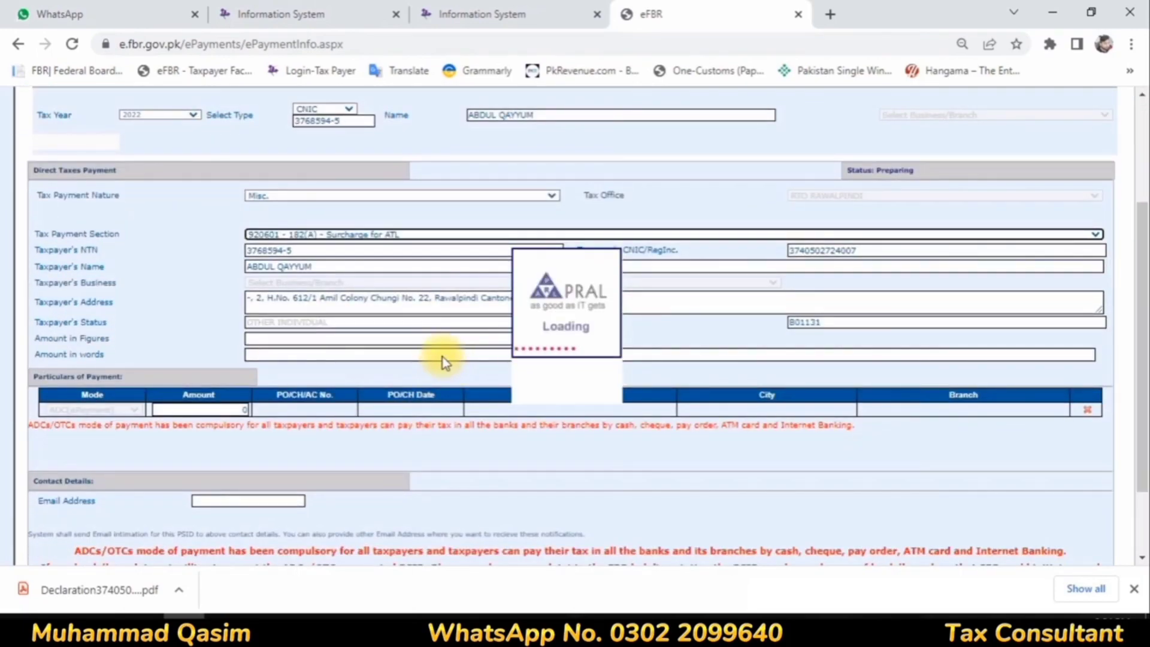
Step: Enter 1,000 as the amount in figures and as the ADC (ePayment) amount in the payment particulars
{"action": "left_click", "coordinate": [530, 355]}
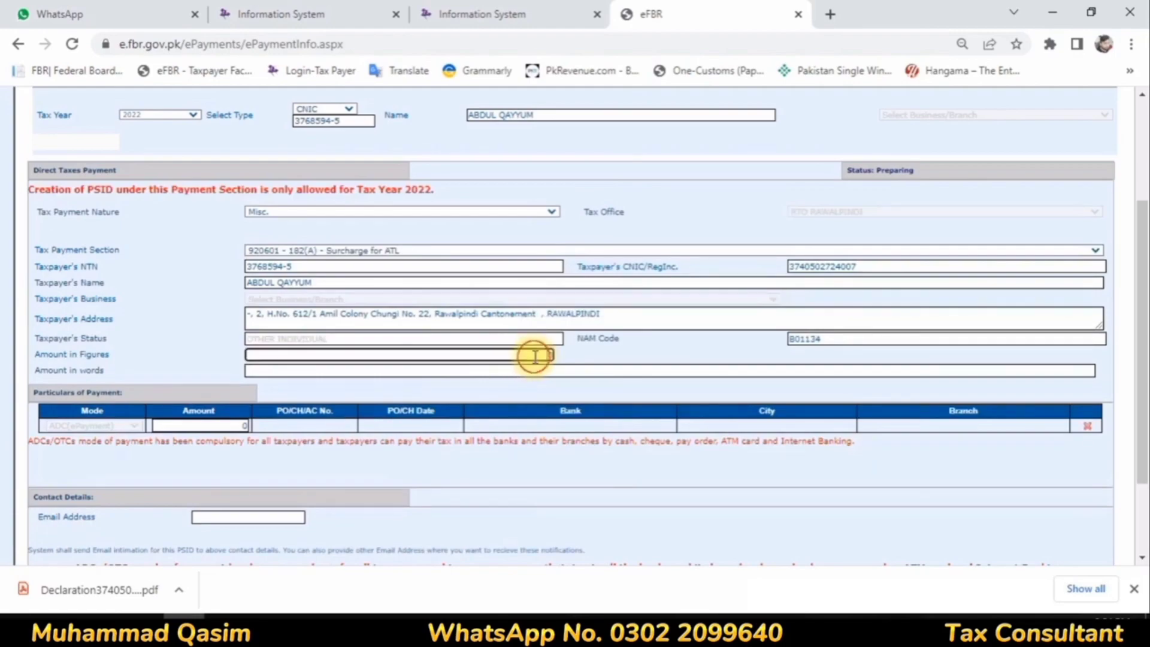
{"action": "type", "text": "1000"}
{"action": "left_click", "coordinate": [691, 349]}
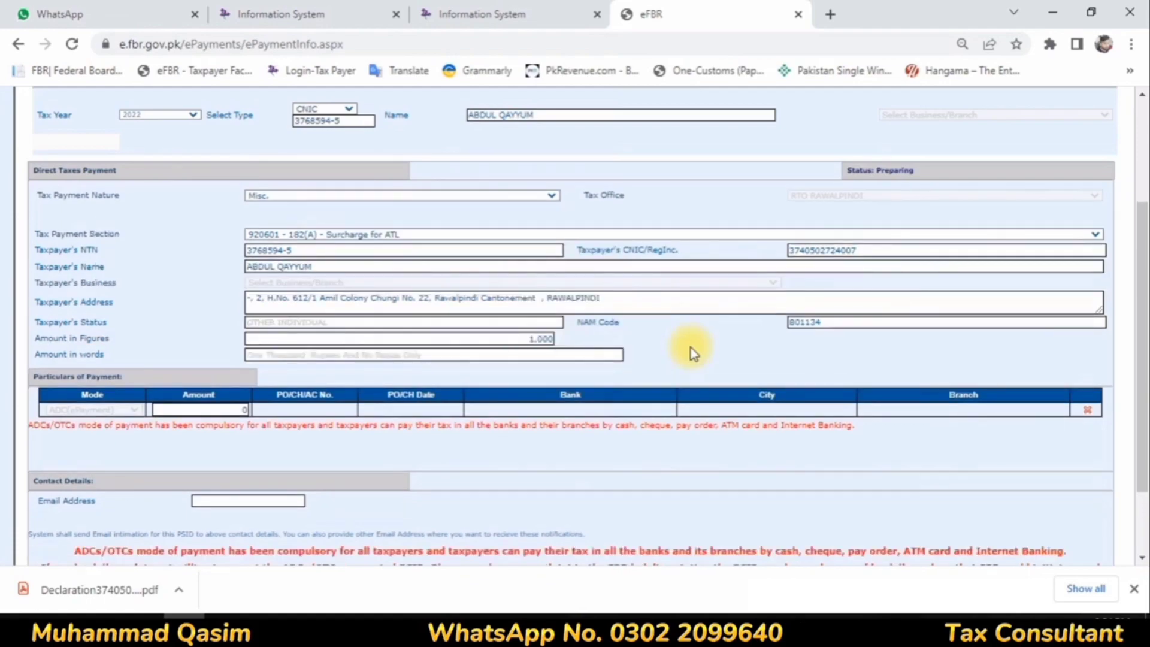
{"action": "left_click", "coordinate": [242, 409]}
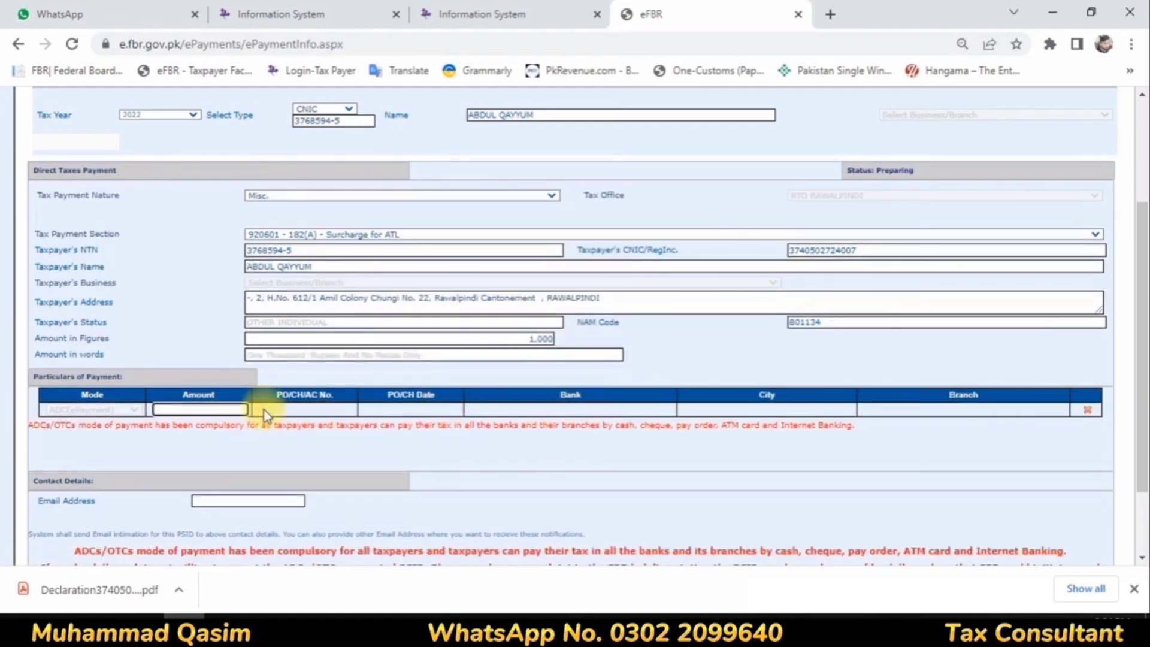
{"action": "left_click", "coordinate": [247, 476]}
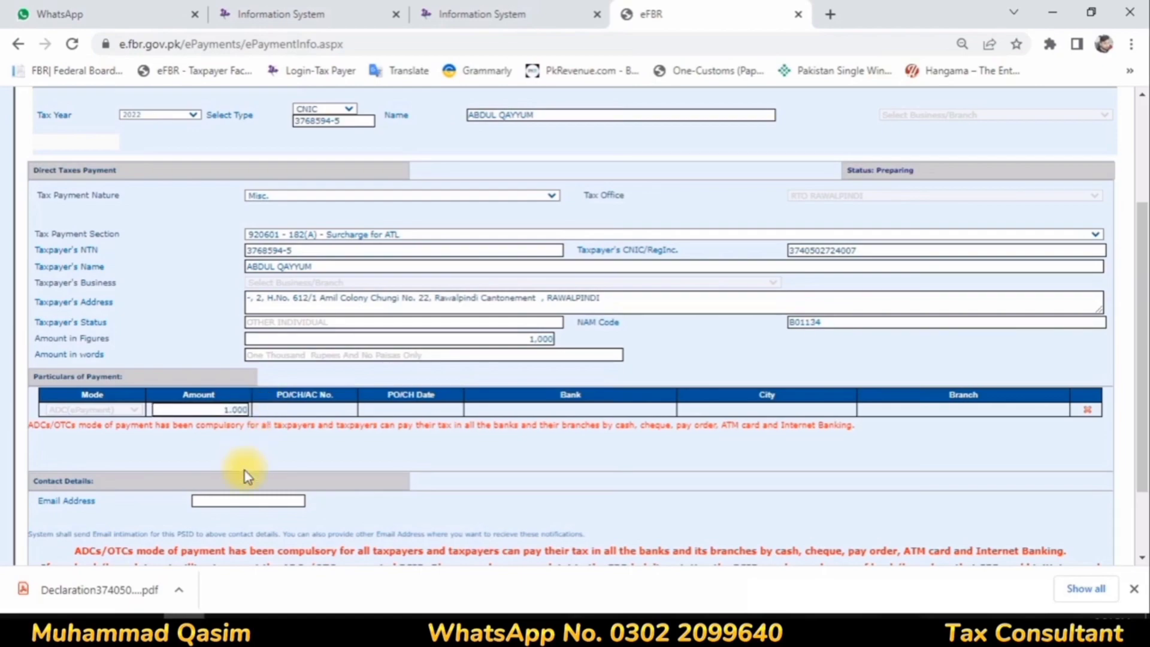
Step: Fill in the contact e-mail using the taxpayer's Iris profile and submit the payment form for review
{"action": "left_click", "coordinate": [585, 12]}
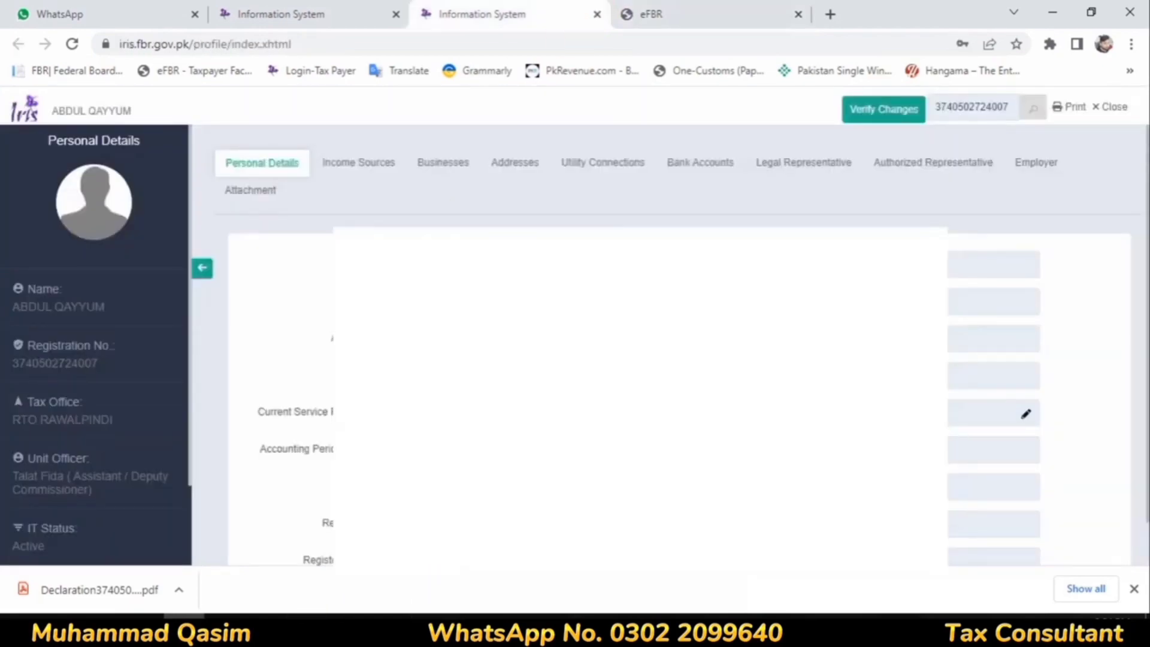
{"action": "left_click", "coordinate": [233, 502]}
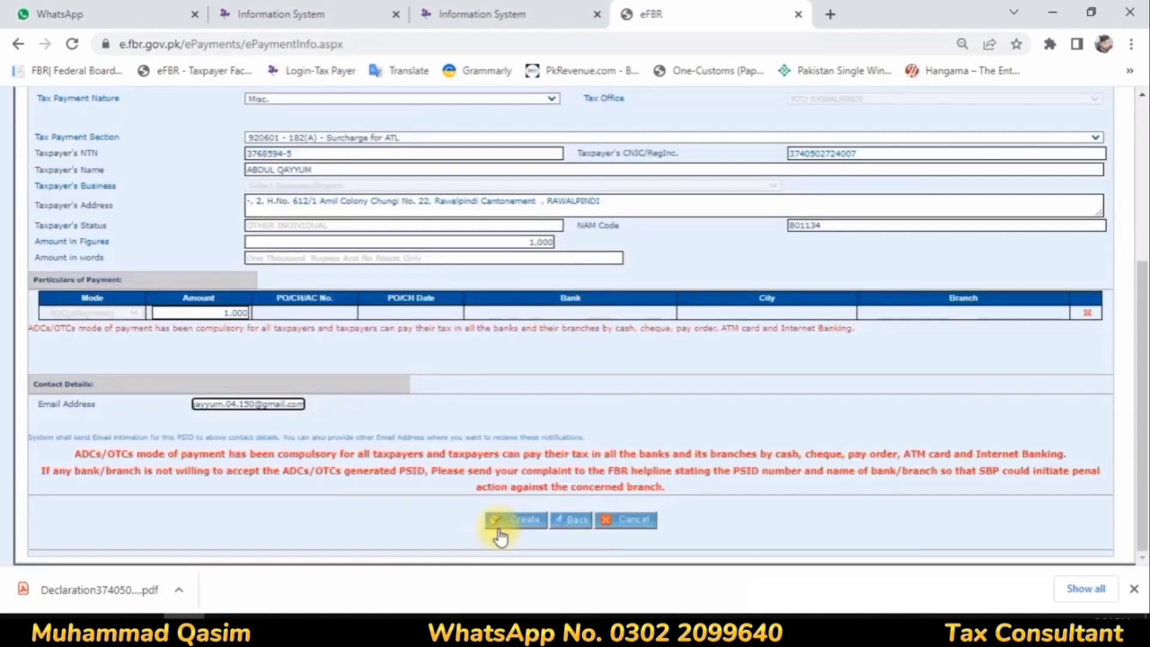
{"action": "left_click", "coordinate": [498, 527]}
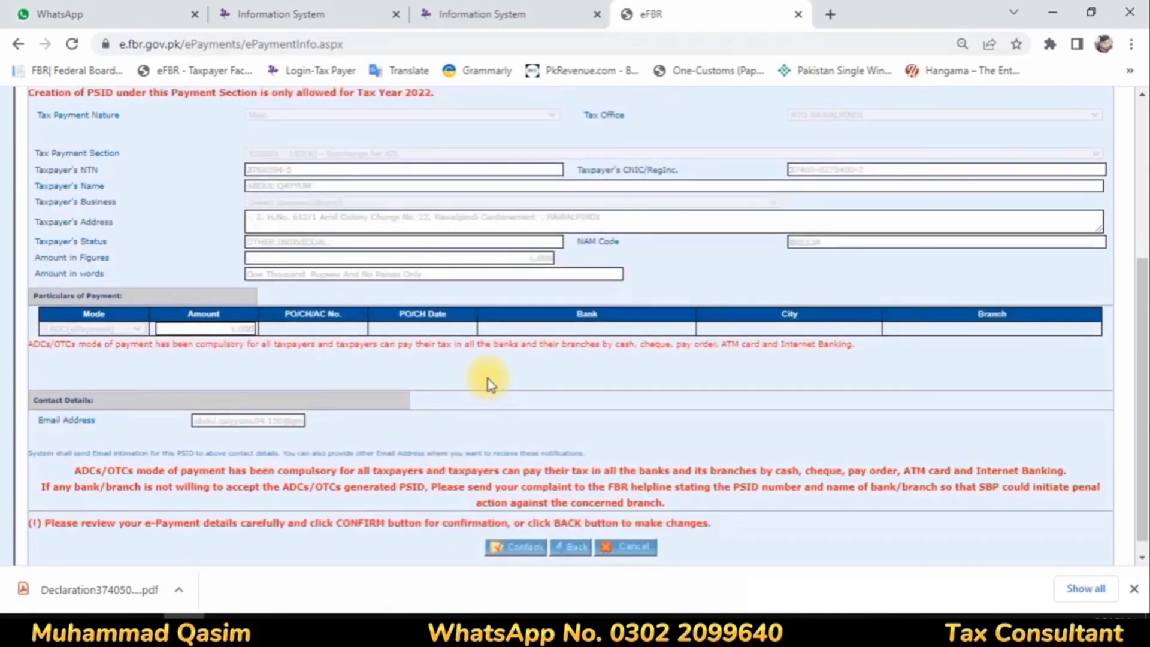
Step: Review the e-payment details and confirm them to create the payment slip
{"action": "scroll", "coordinate": [424, 411], "scroll_direction": "up", "scroll_amount": 3}
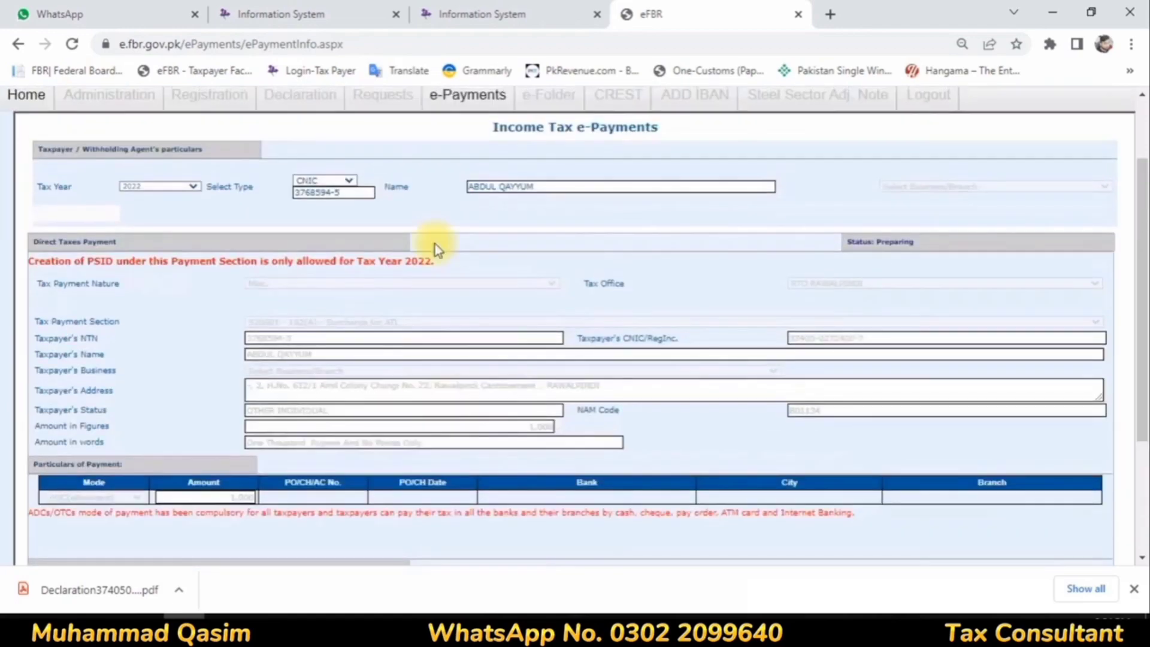
{"action": "scroll", "coordinate": [432, 275], "scroll_direction": "down", "scroll_amount": 3}
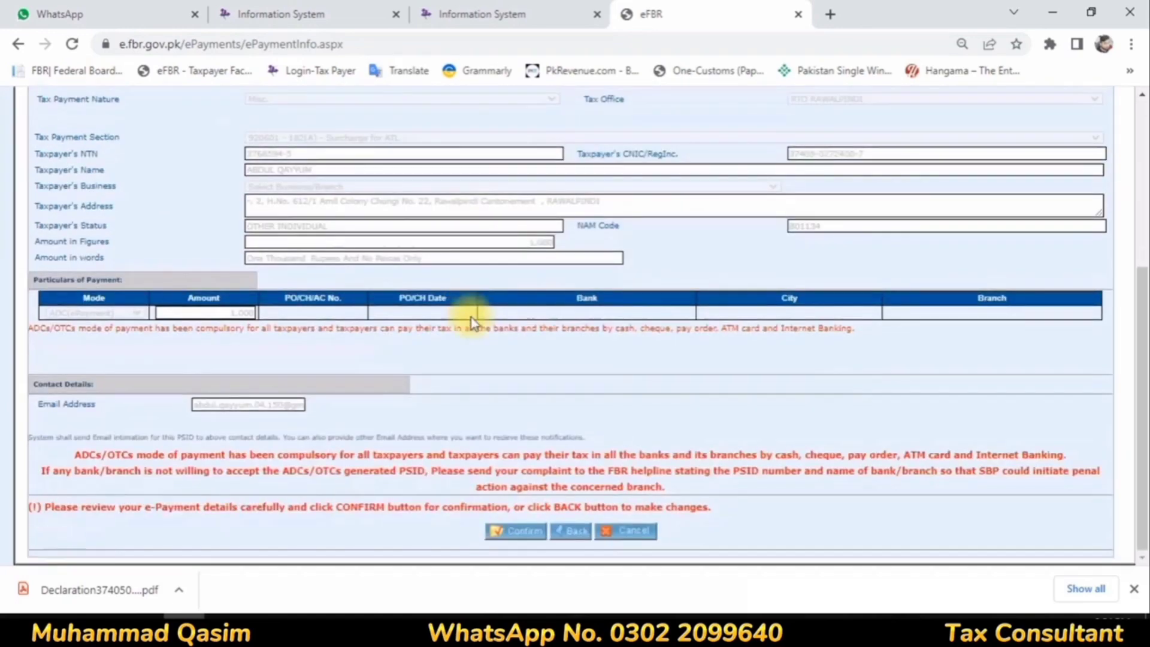
{"action": "left_click", "coordinate": [508, 529]}
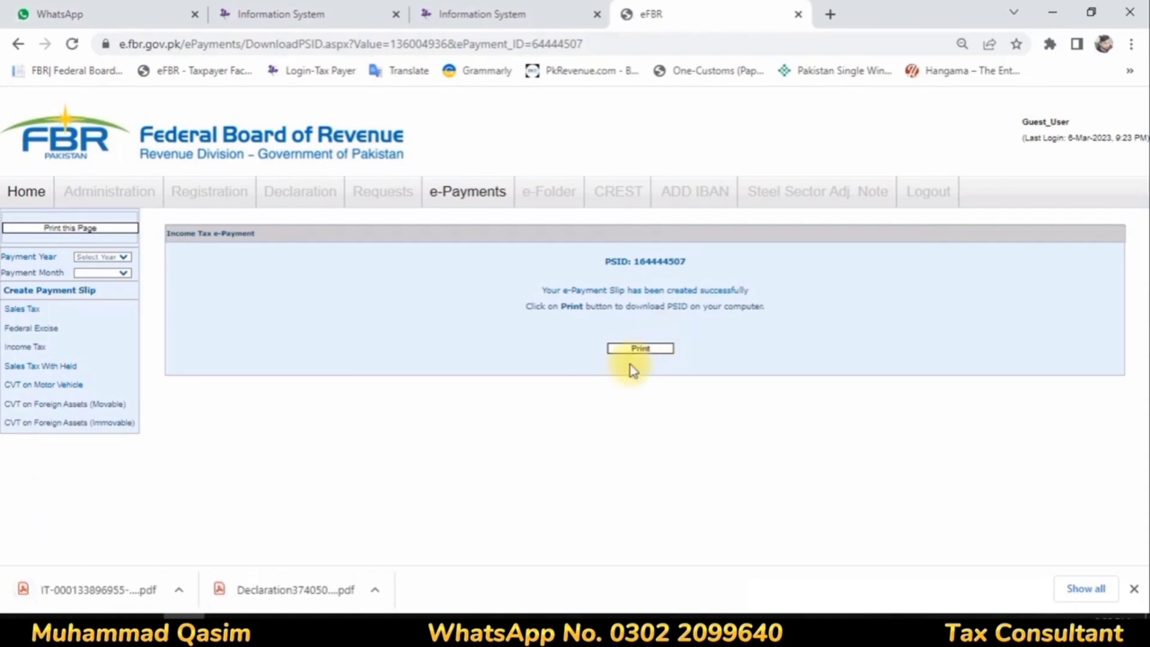
Step: Open the downloaded income tax payment challan PDF, check its tax year, payment section, amount and depositor details, and close it
{"action": "left_click", "coordinate": [52, 590]}
{"action": "scroll", "coordinate": [635, 287], "scroll_direction": "down", "scroll_amount": 4}
{"action": "scroll", "coordinate": [637, 292], "scroll_direction": "up", "scroll_amount": 3}
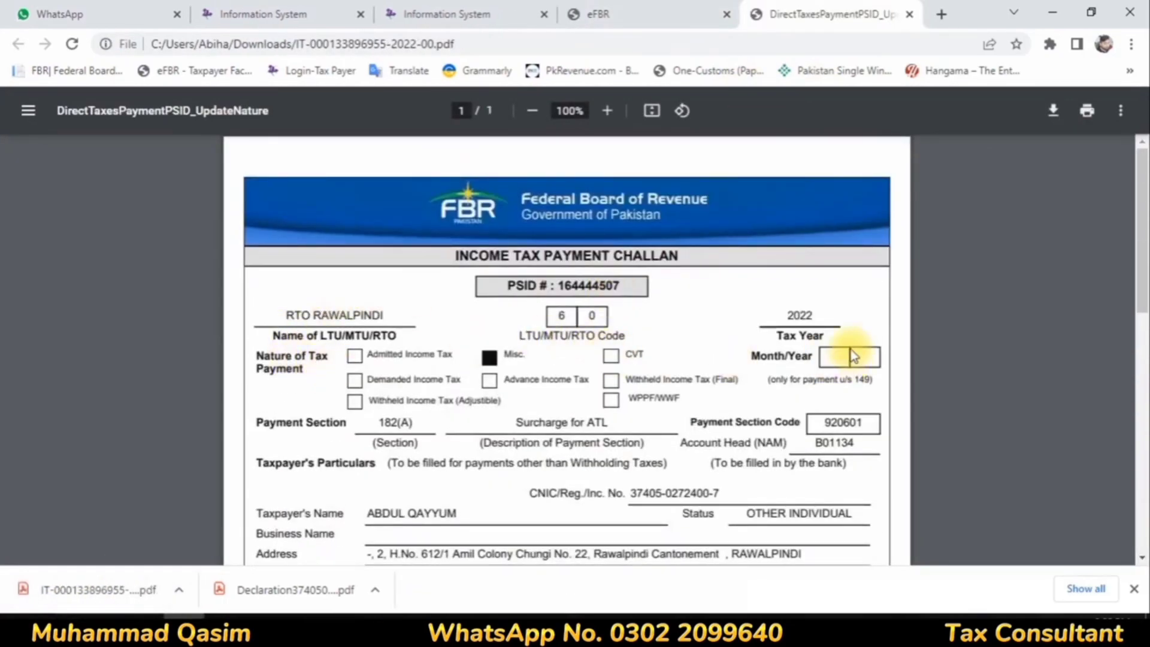
{"action": "scroll", "coordinate": [827, 334], "scroll_direction": "down", "scroll_amount": 6}
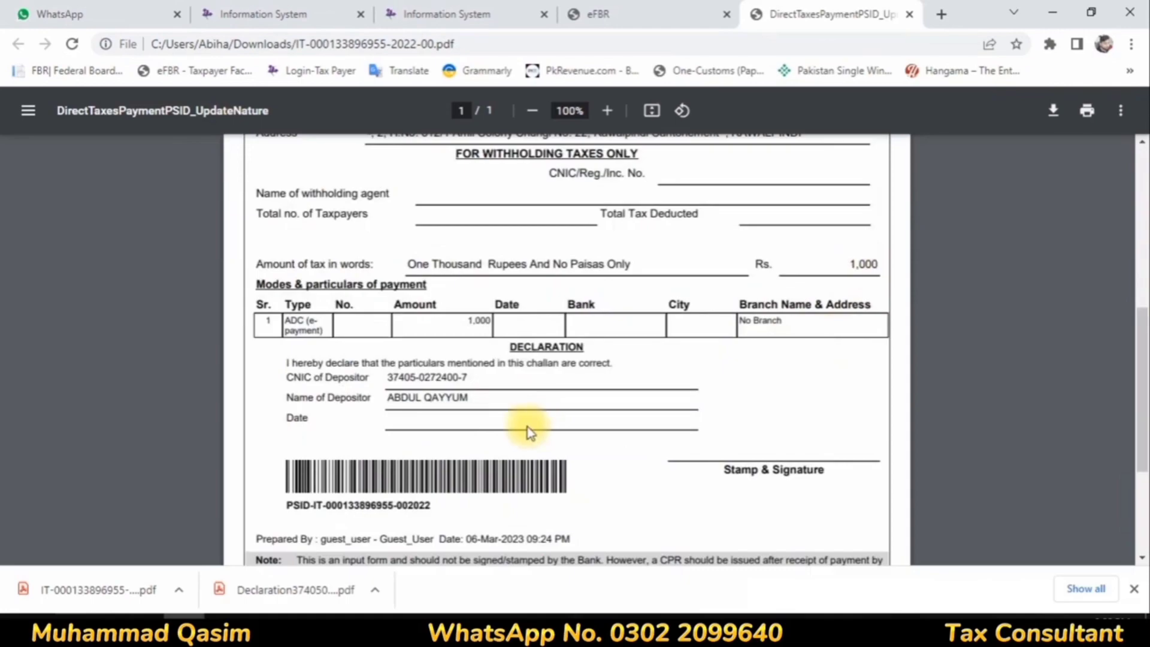
{"action": "scroll", "coordinate": [527, 426], "scroll_direction": "down", "scroll_amount": 3}
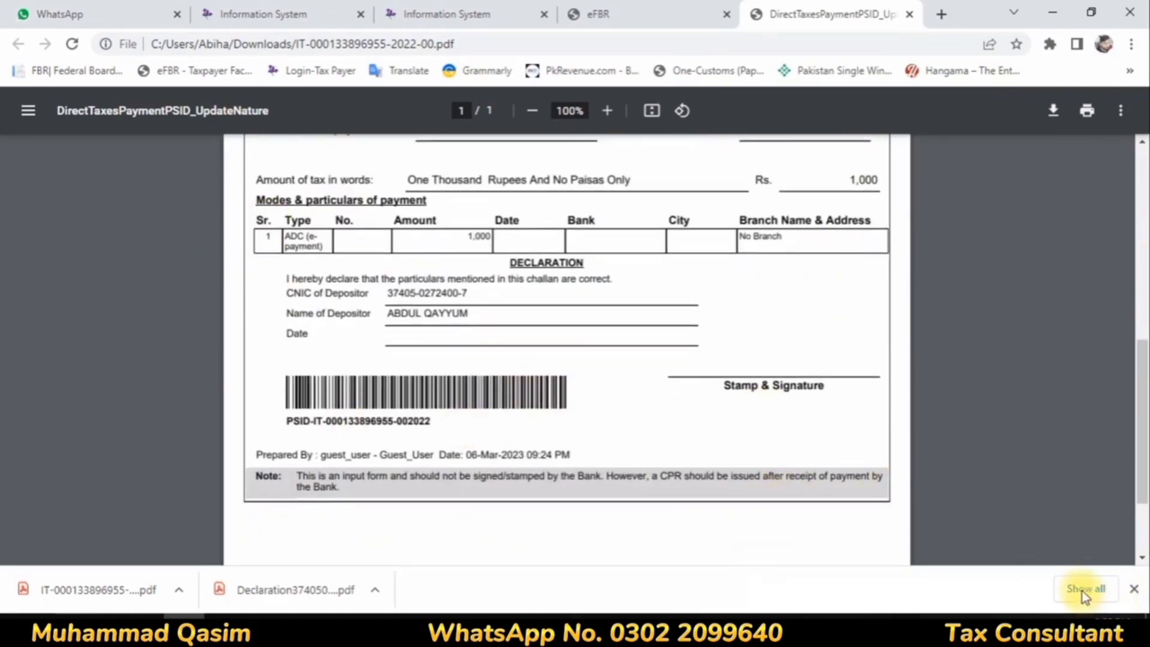
{"action": "key", "text": "ctrl+w"}
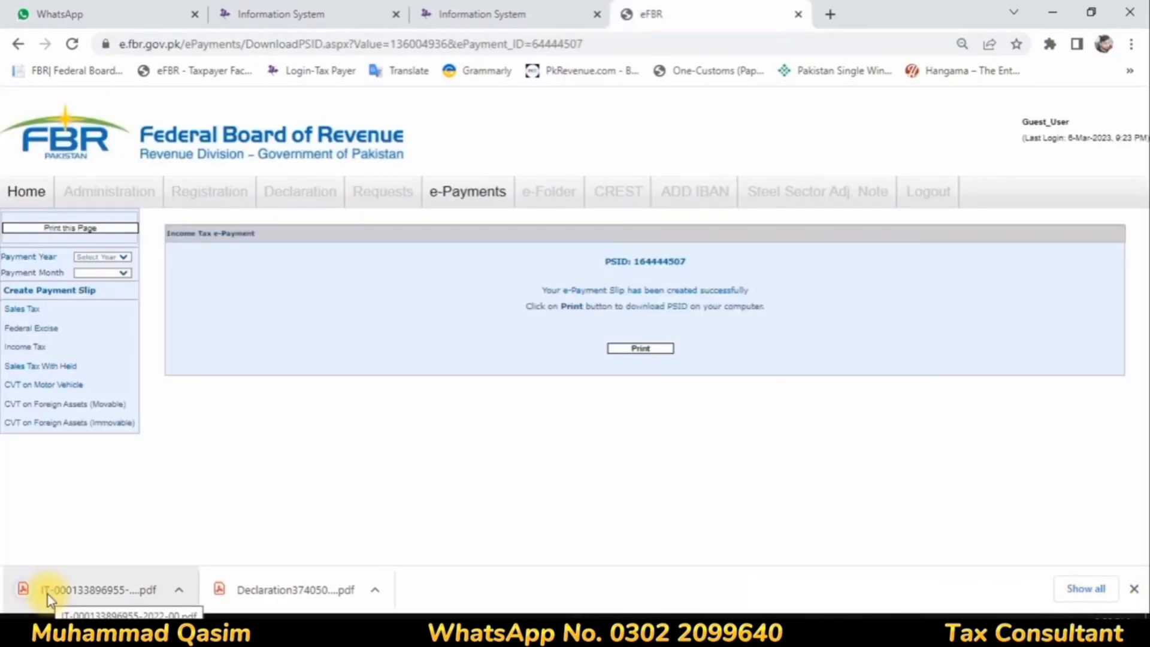